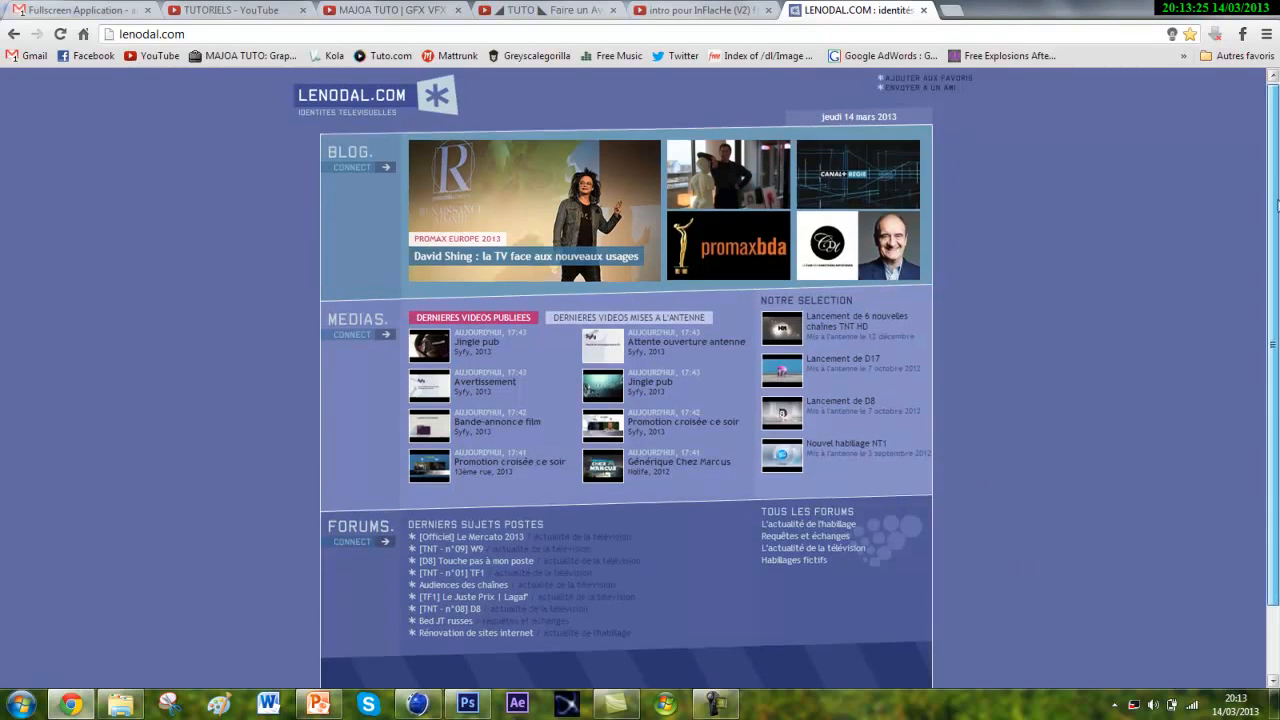
Look over the LENODAL.COM home page, check the [TNT - n°09] W9 forum topic and return to the home page.
{"action": "scroll", "coordinate": [1268, 325], "scroll_direction": "down", "scroll_amount": 2}
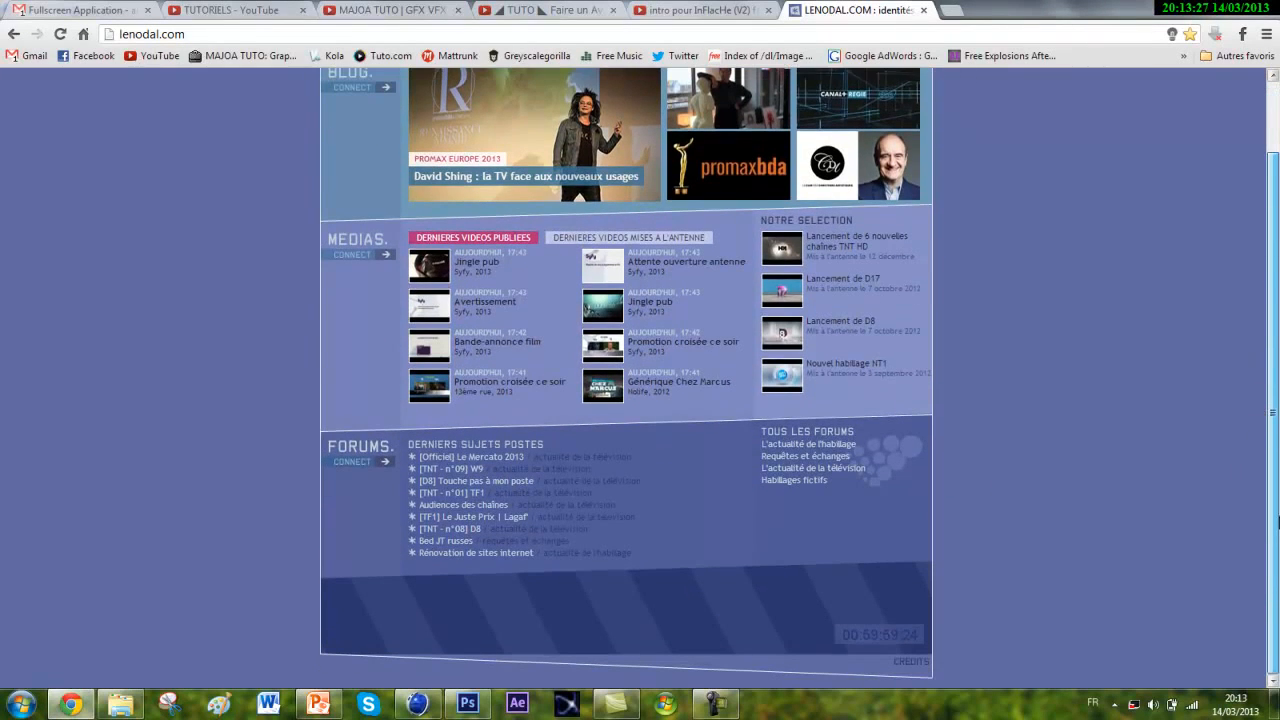
{"action": "scroll", "coordinate": [1272, 368], "scroll_direction": "up", "scroll_amount": 2}
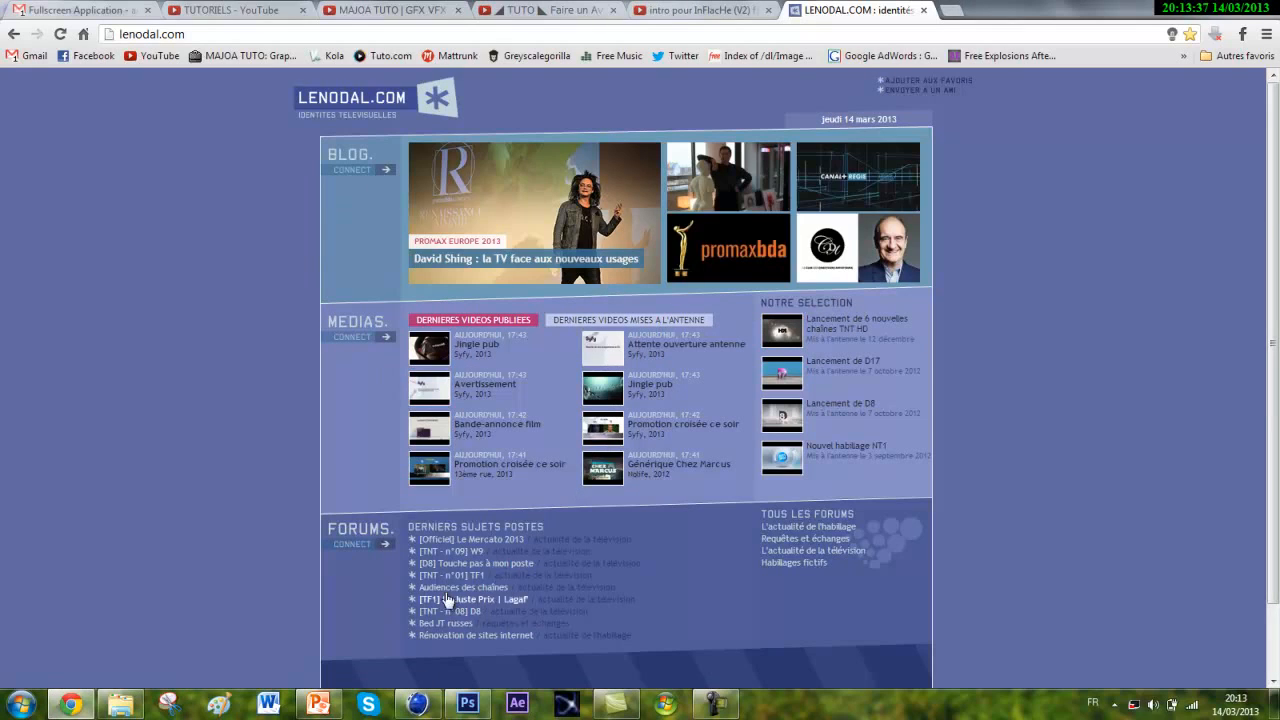
{"action": "left_click", "coordinate": [448, 541]}
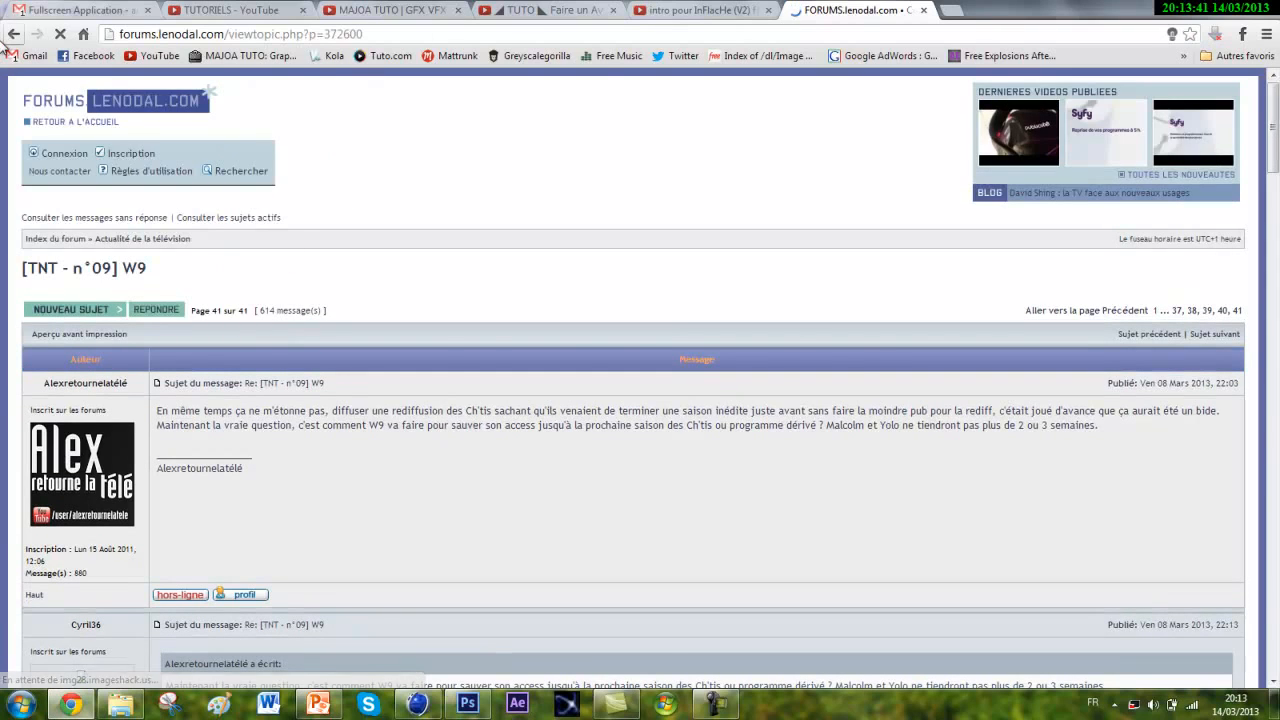
{"action": "left_click", "coordinate": [14, 34]}
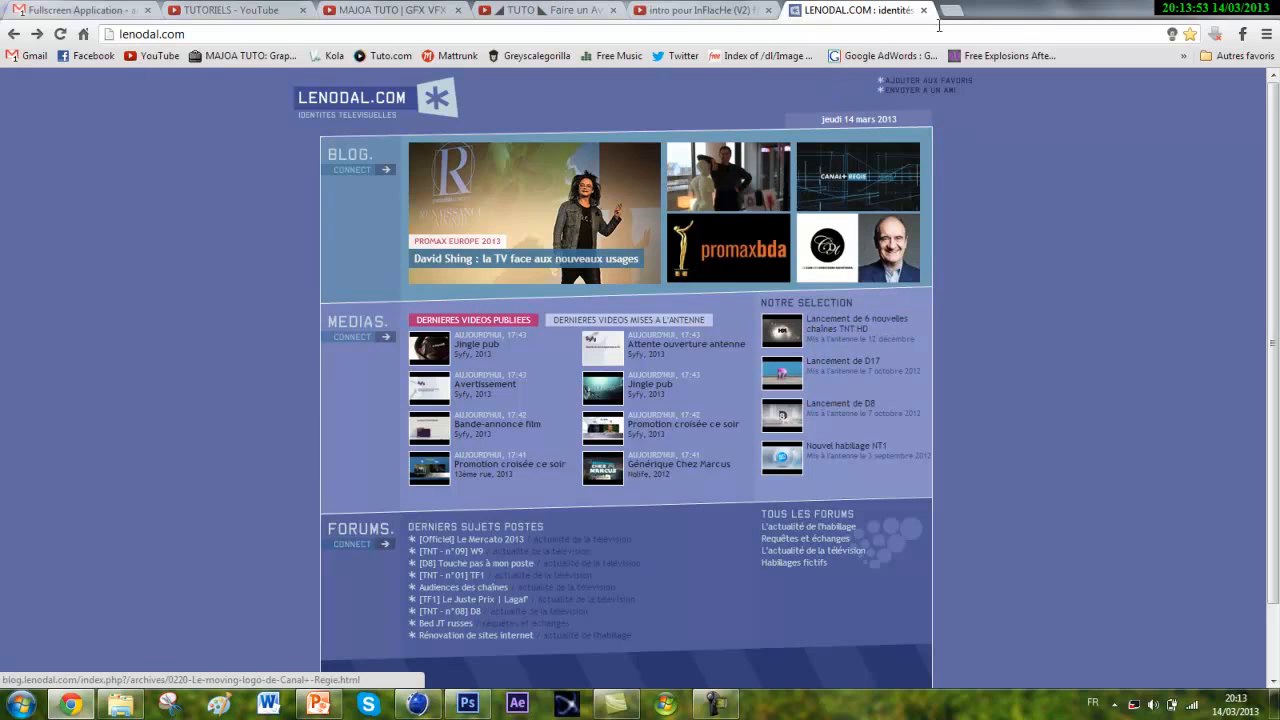
Browse the videos of the "Lancement de D17" selection and return to the LENODAL.COM home page.
{"action": "left_click", "coordinate": [866, 366]}
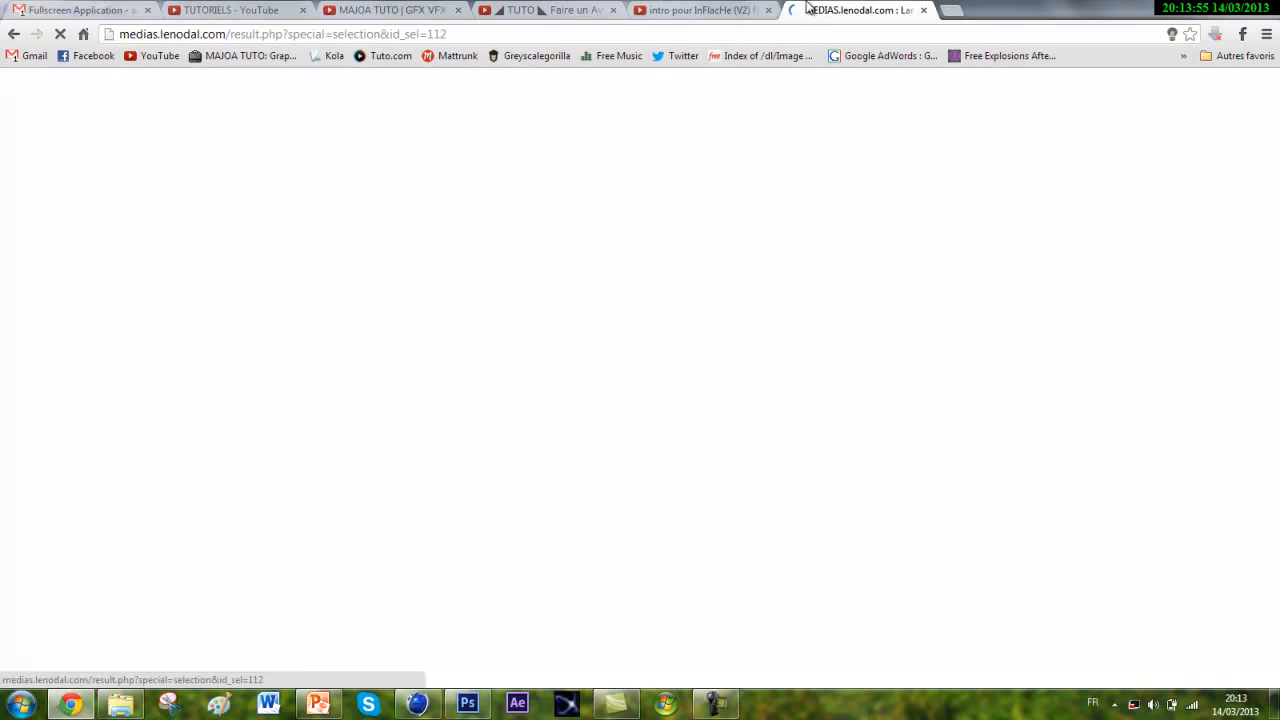
{"action": "scroll", "coordinate": [768, 393], "scroll_direction": "down", "scroll_amount": 8}
{"action": "scroll", "coordinate": [767, 400], "scroll_direction": "down", "scroll_amount": 3}
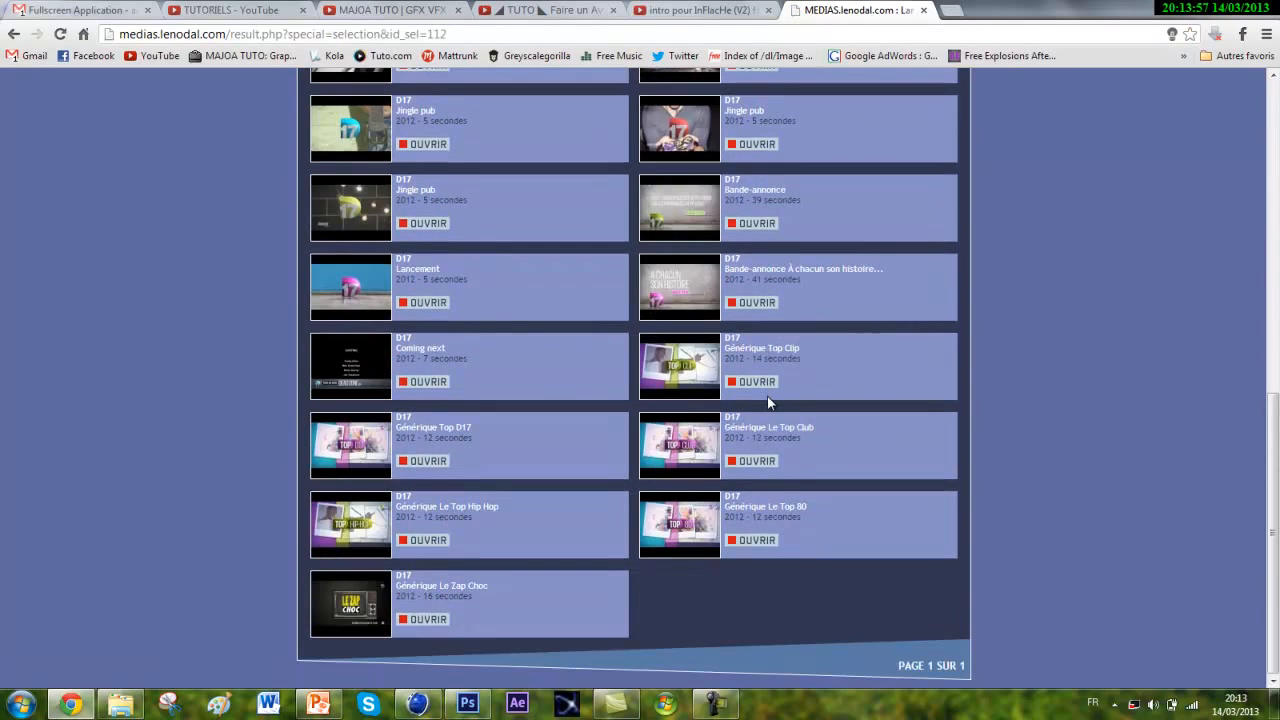
{"action": "scroll", "coordinate": [697, 409], "scroll_direction": "up", "scroll_amount": 4}
{"action": "left_click", "coordinate": [13, 34]}
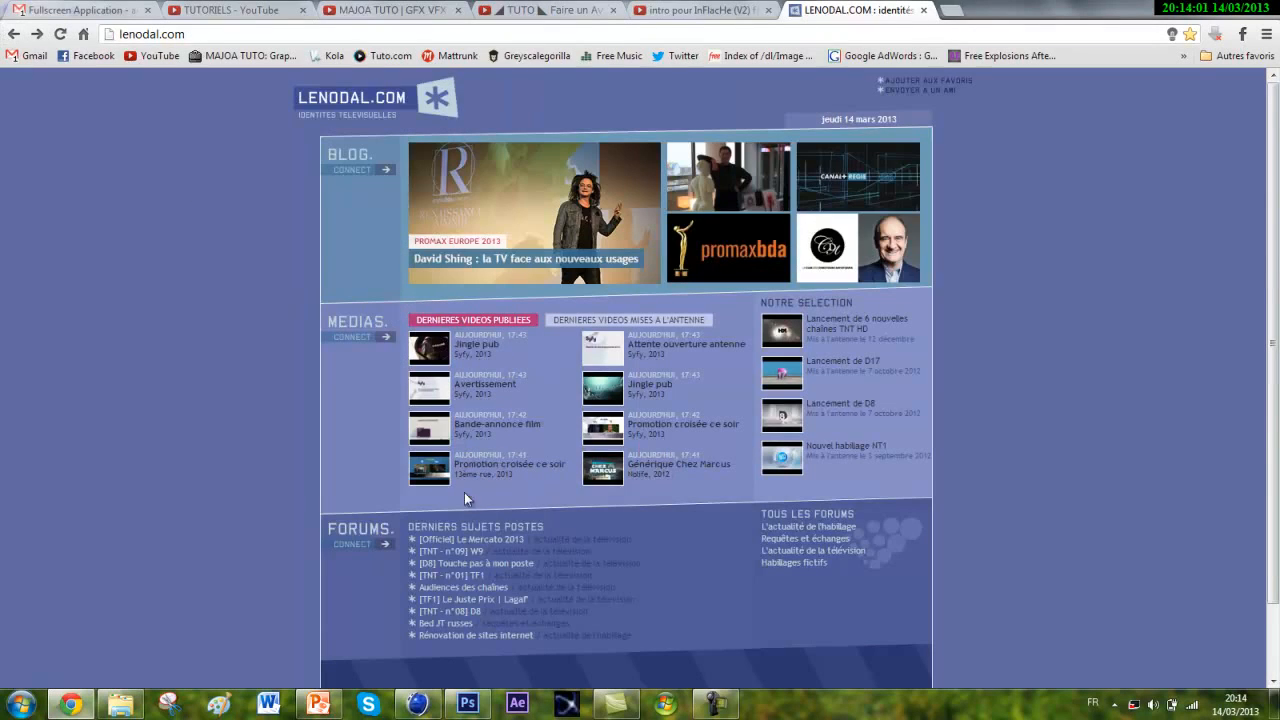
Open the blog section from the LENODAL.COM home page.
{"action": "scroll", "coordinate": [488, 535], "scroll_direction": "down", "scroll_amount": 1}
{"action": "scroll", "coordinate": [560, 532], "scroll_direction": "up", "scroll_amount": 1}
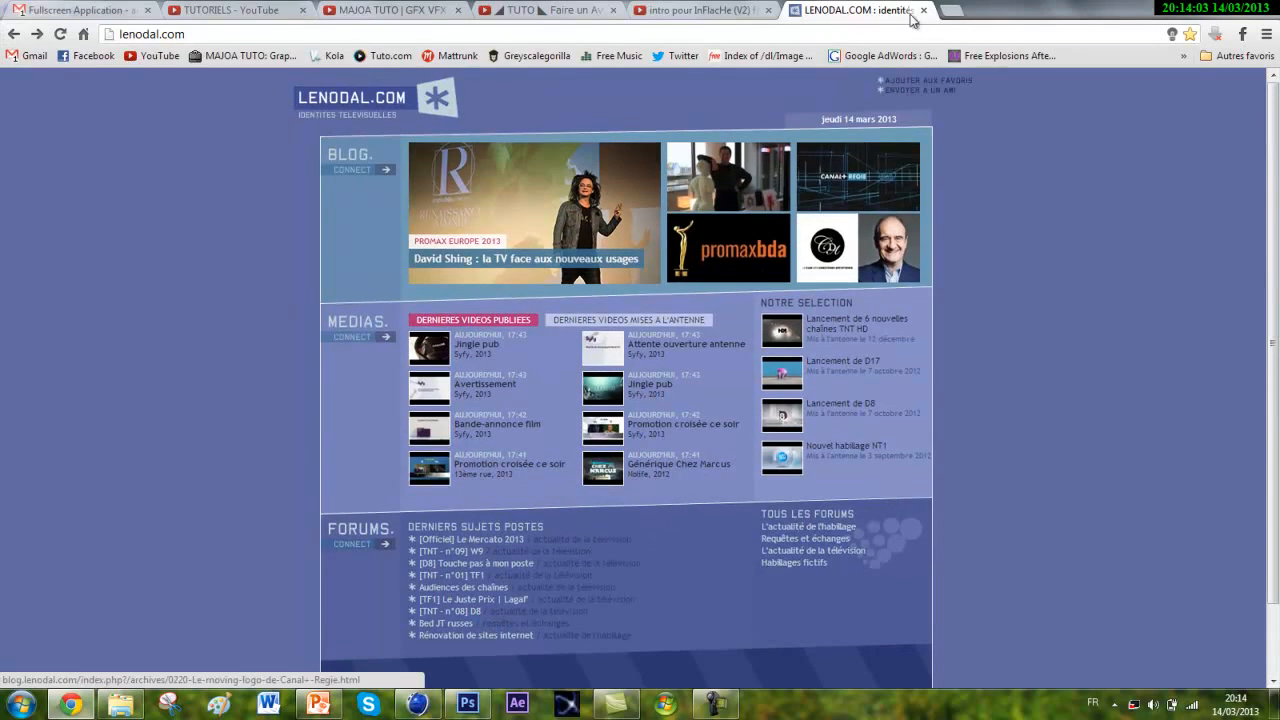
{"action": "left_click", "coordinate": [357, 172]}
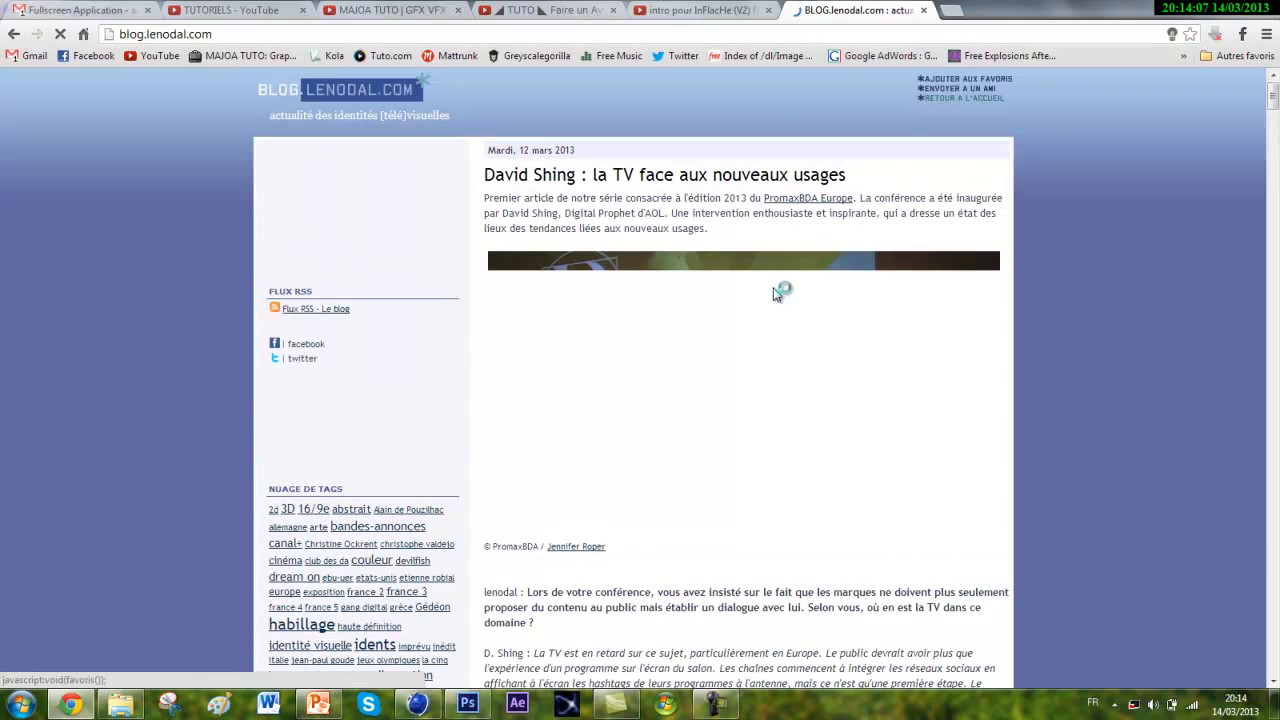
Search Google for "lenodal w9" in a new tab and browse the media list of the first MEDIAS.lenodal.com result.
{"action": "key", "text": "ctrl+t"}
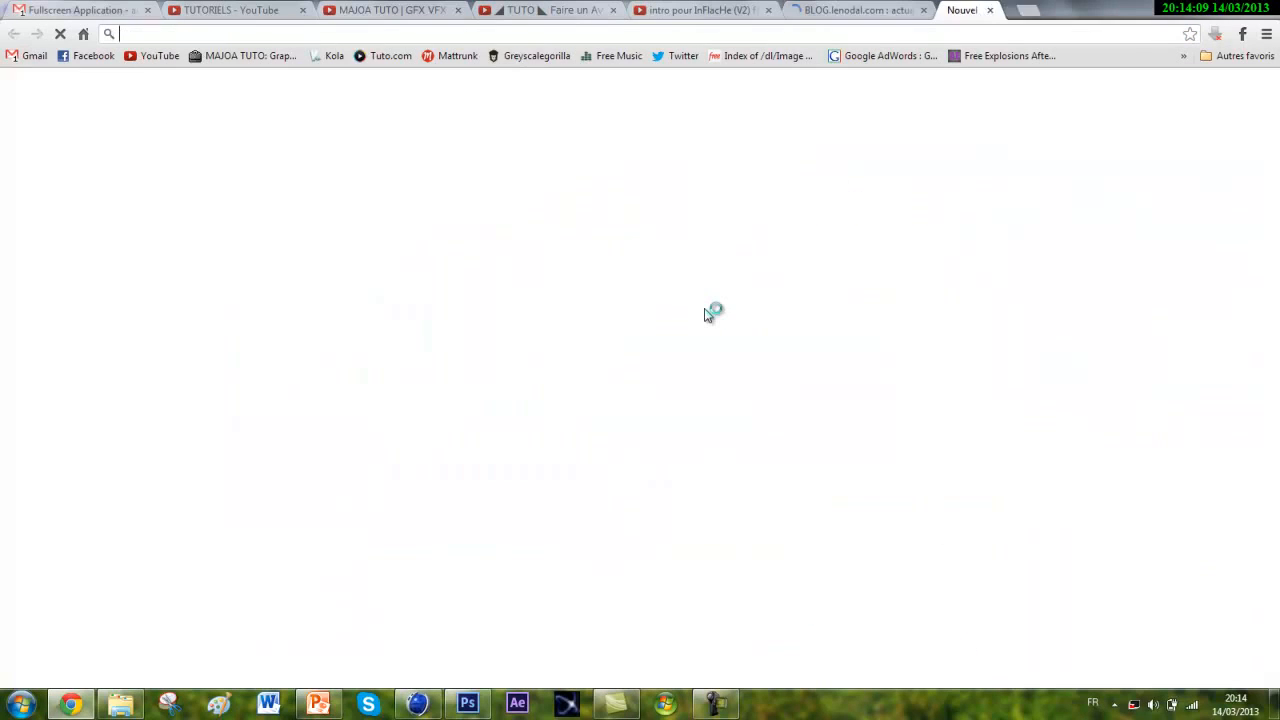
{"action": "type", "text": "lenodal w9"}
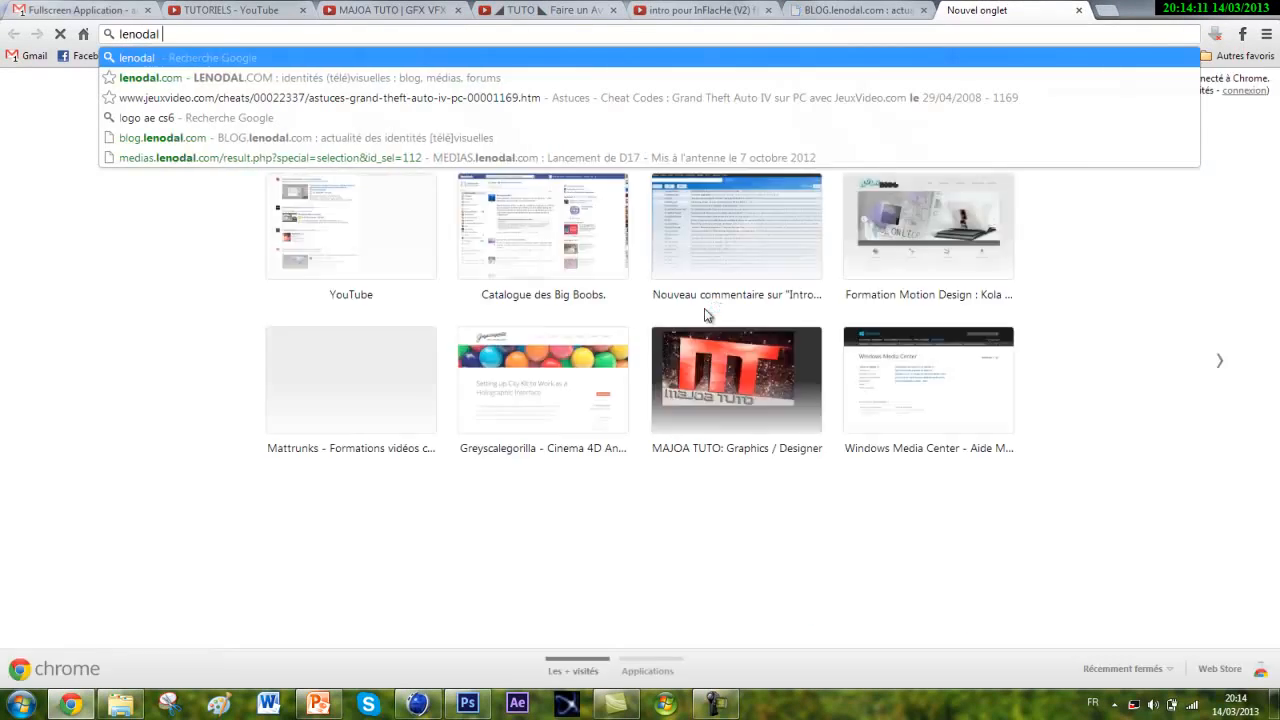
{"action": "key", "text": "Return"}
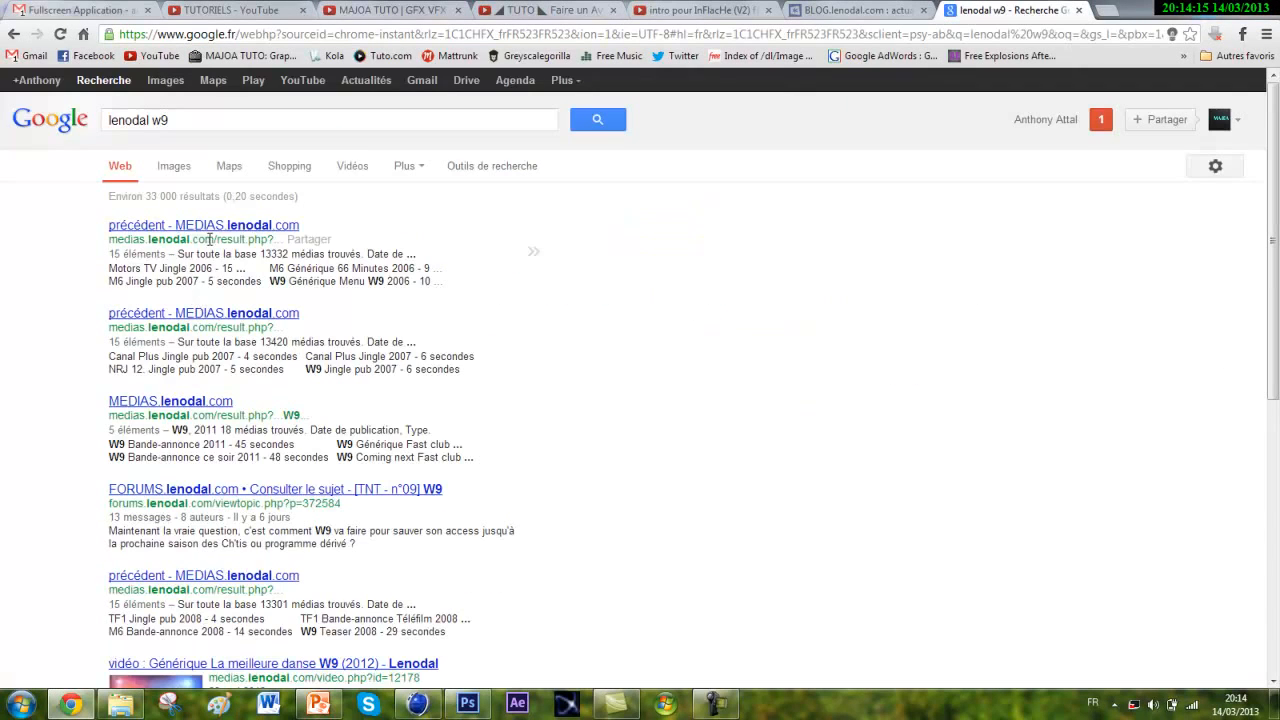
{"action": "left_click", "coordinate": [246, 232]}
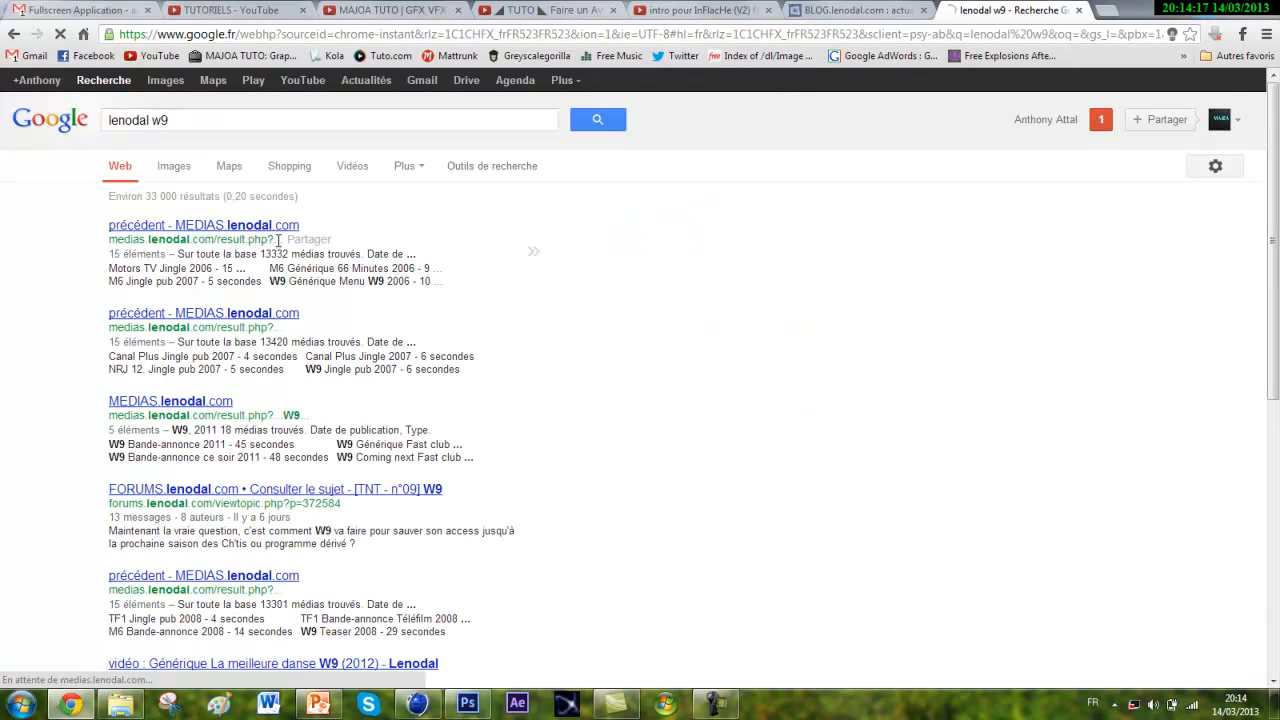
{"action": "scroll", "coordinate": [570, 325], "scroll_direction": "down", "scroll_amount": 3}
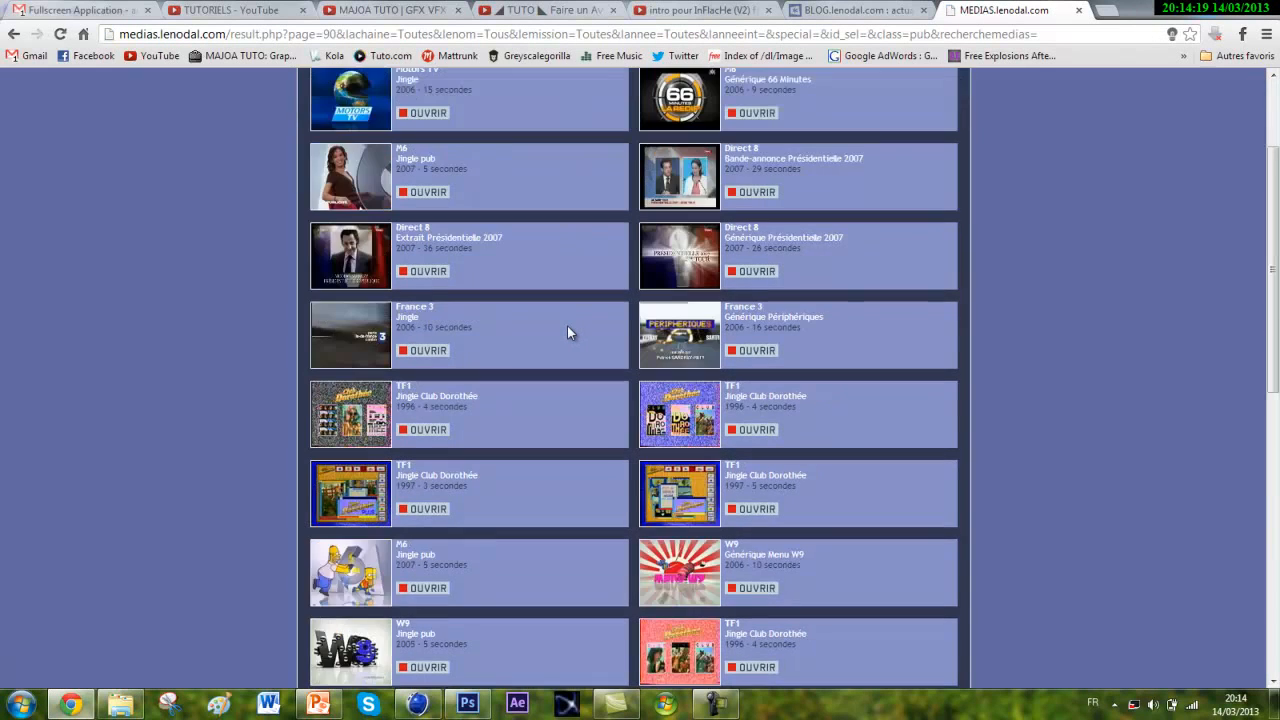
{"action": "scroll", "coordinate": [567, 327], "scroll_direction": "down", "scroll_amount": 6}
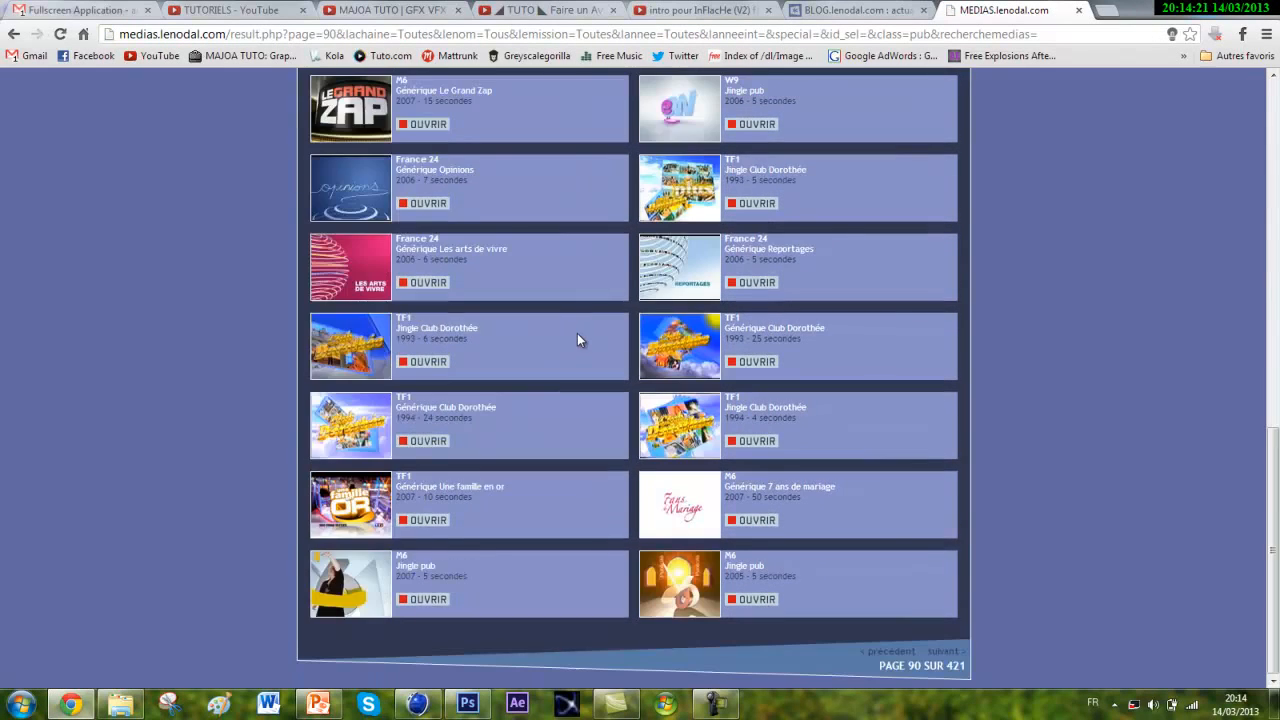
{"action": "scroll", "coordinate": [1133, 587], "scroll_direction": "up", "scroll_amount": 10}
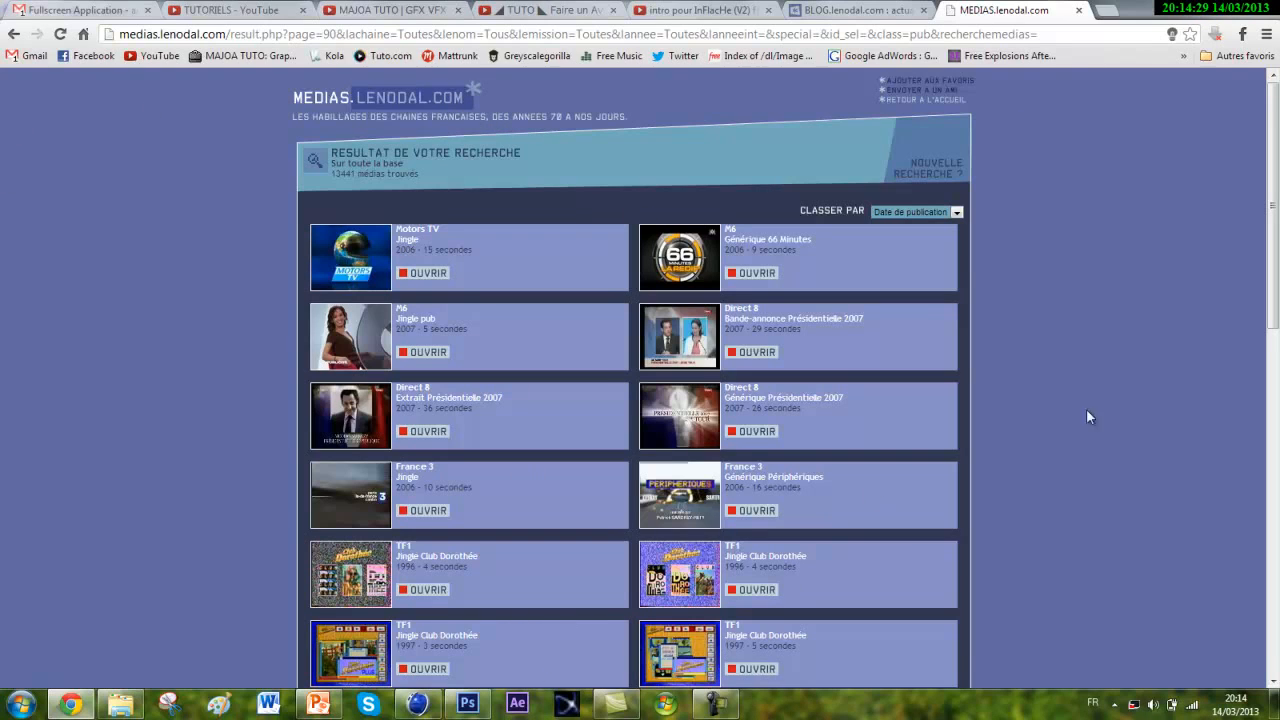
{"action": "mouse_move", "coordinate": [1275, 139]}
{"action": "left_mouse_down"}
{"action": "mouse_move", "coordinate": [1276, 193]}
{"action": "mouse_move", "coordinate": [1278, 136]}
{"action": "left_mouse_up"}
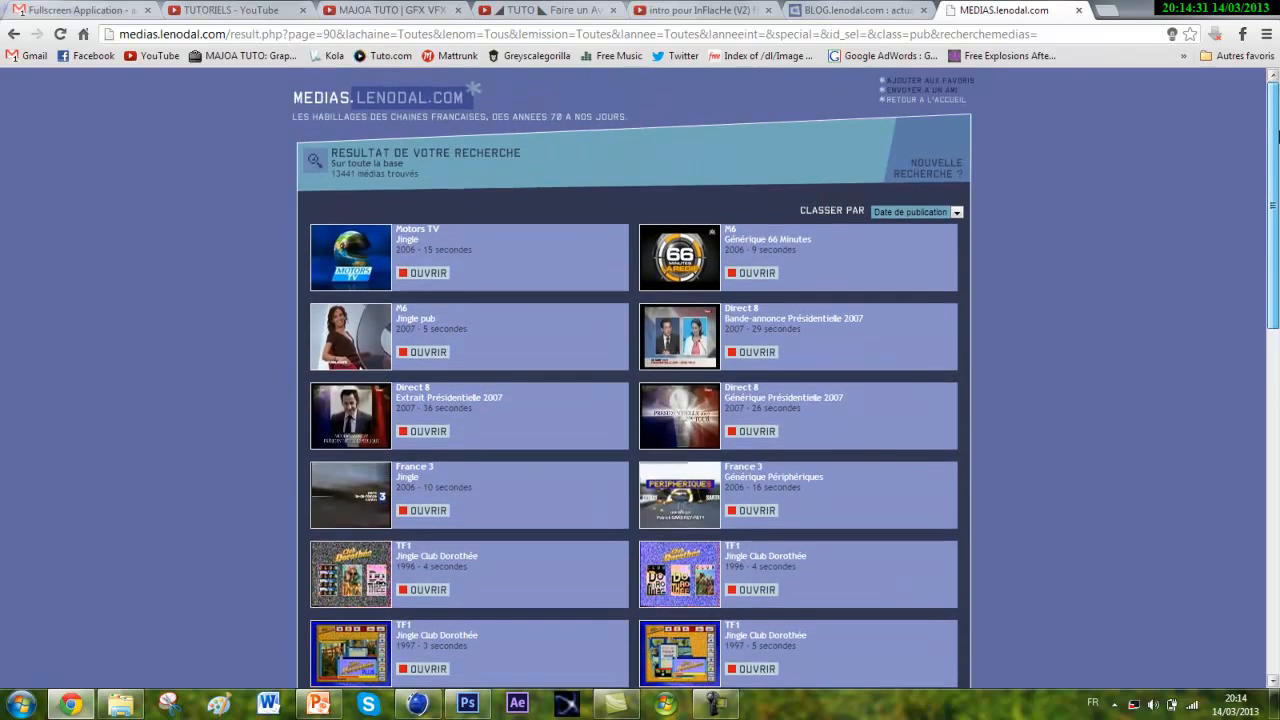
{"action": "right_click", "coordinate": [1277, 136]}
{"action": "left_click", "coordinate": [1041, 227]}
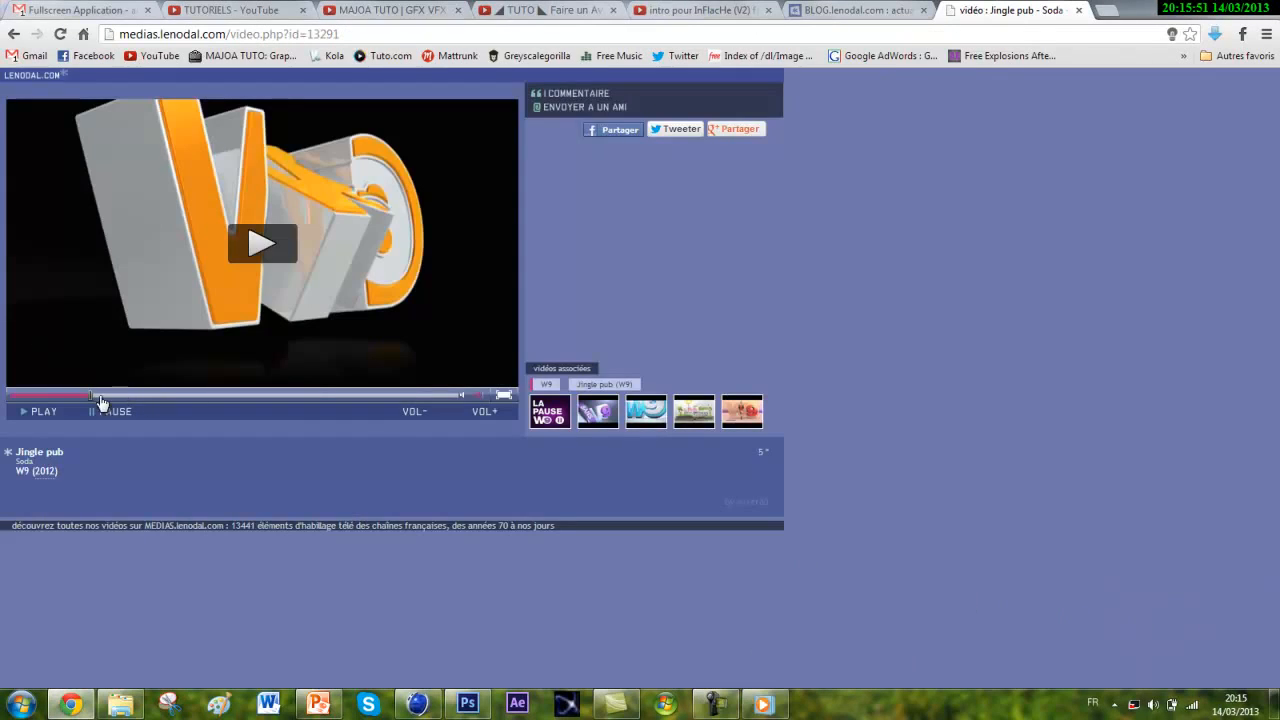
Play through the 2012 W9 "Jingle pub" video and pause it on the close-up of the orange 3D letters.
{"action": "right_click", "coordinate": [1, 404]}
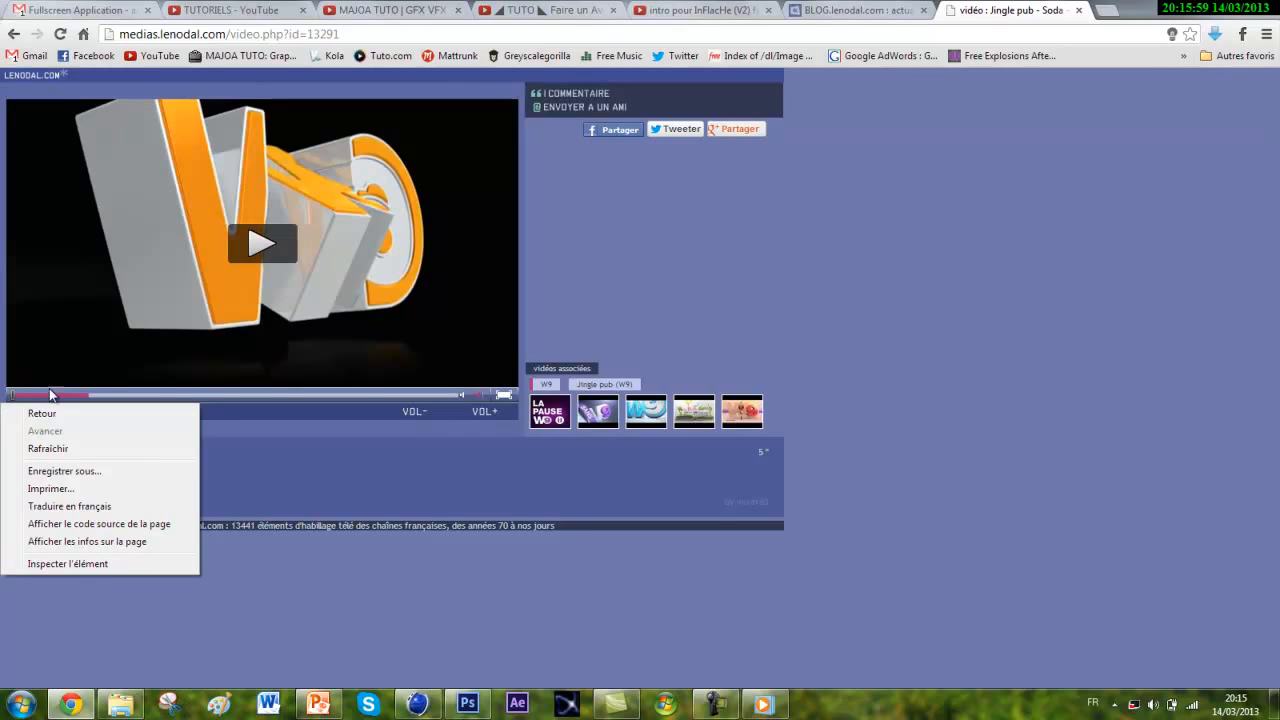
{"action": "left_click", "coordinate": [60, 395]}
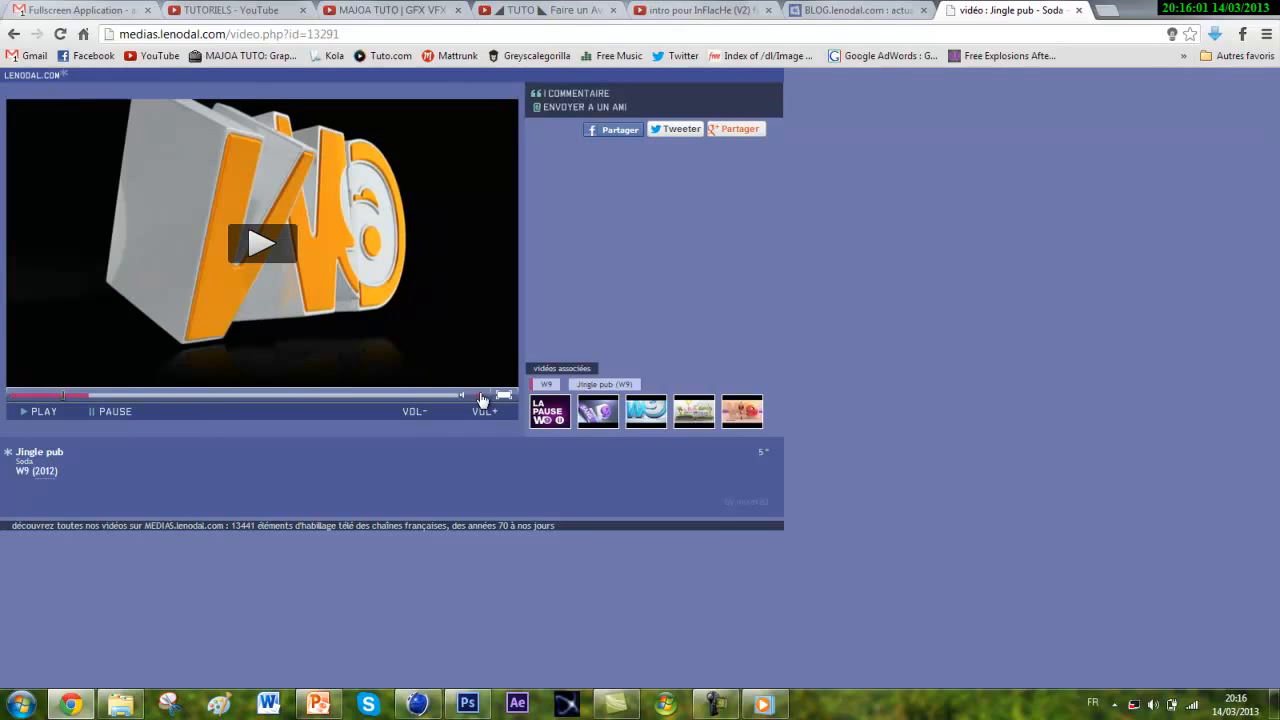
{"action": "left_click", "coordinate": [255, 287]}
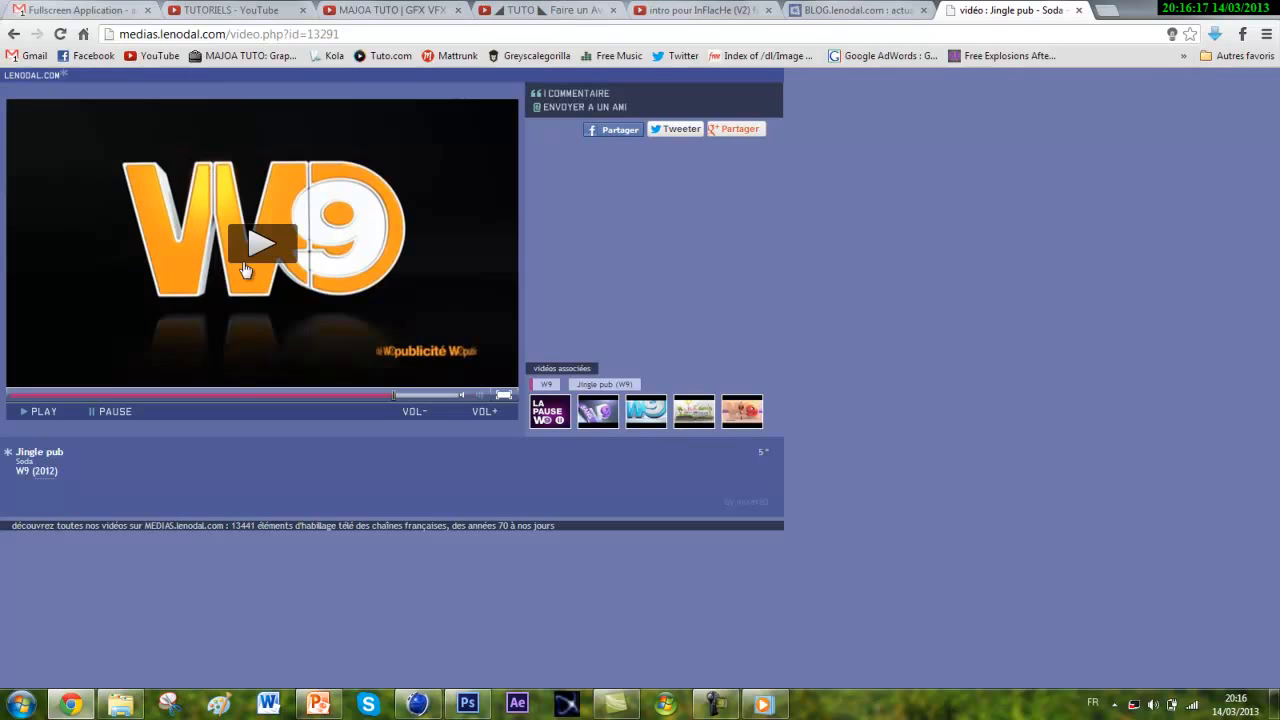
{"action": "left_click", "coordinate": [118, 409]}
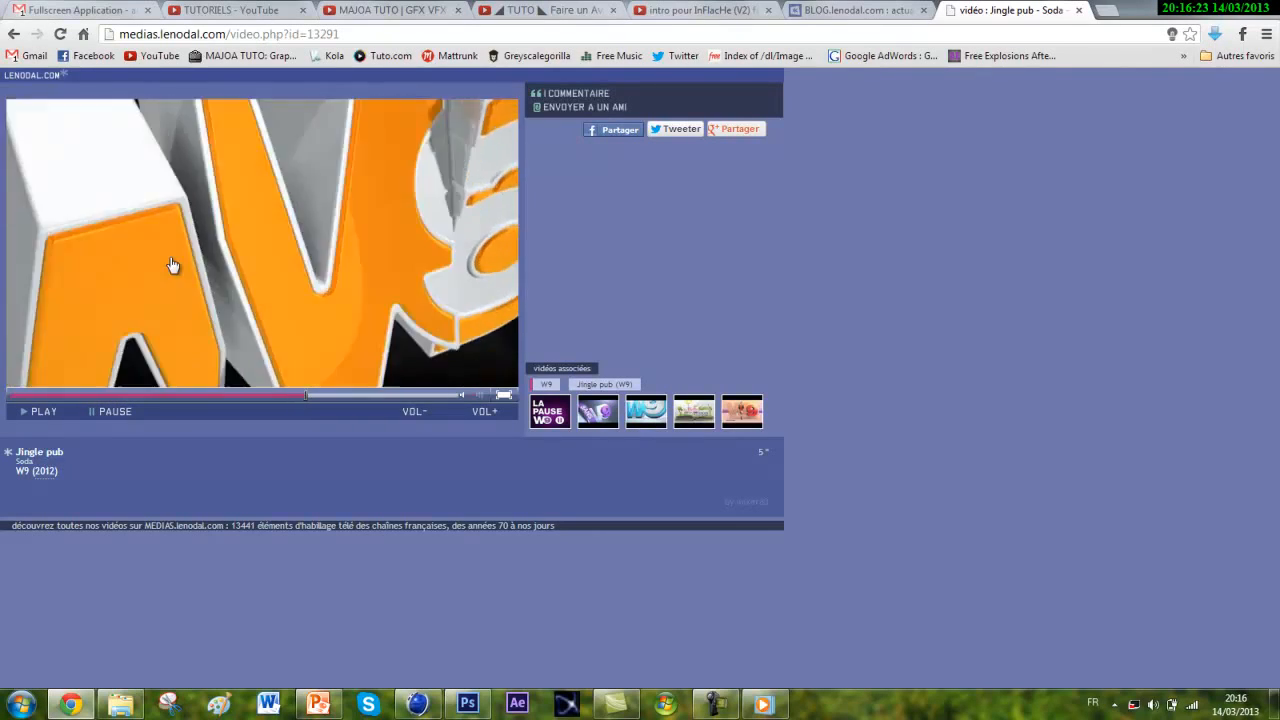
{"action": "left_click", "coordinate": [172, 265]}
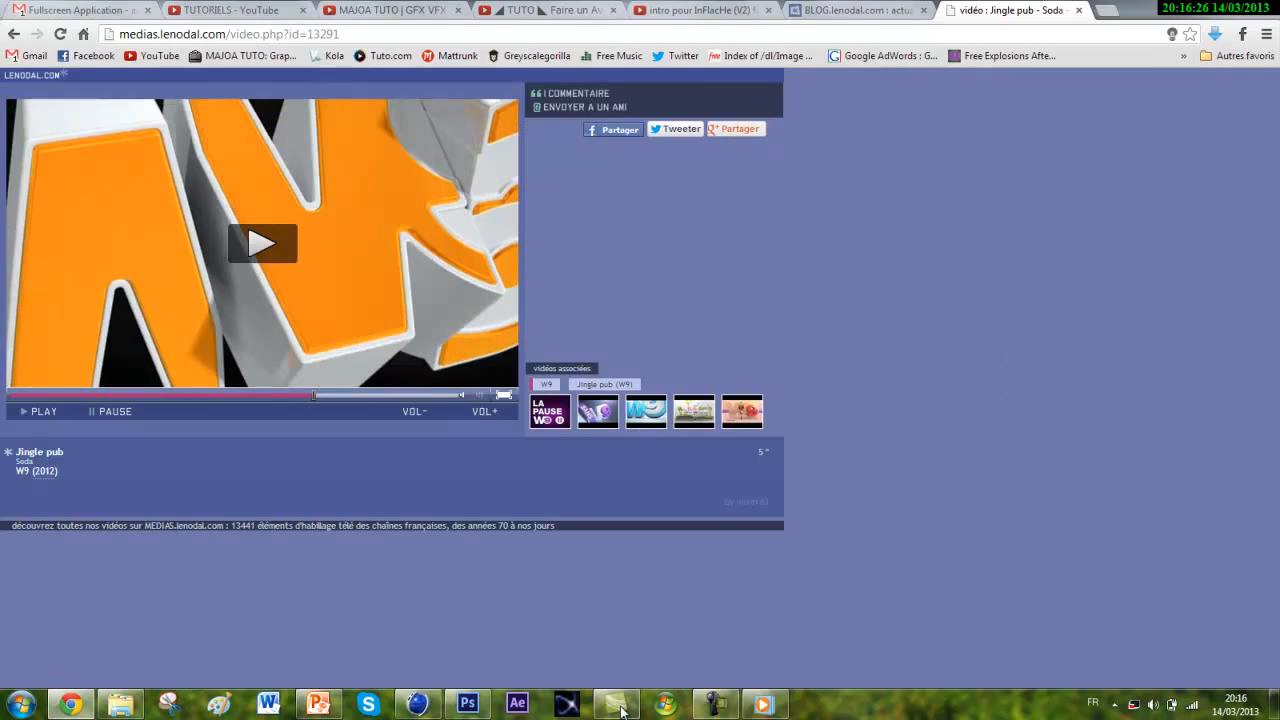
Minimize the picture viewer window in Cinema 4D and switch to Photoshop.
{"action": "left_click", "coordinate": [470, 706]}
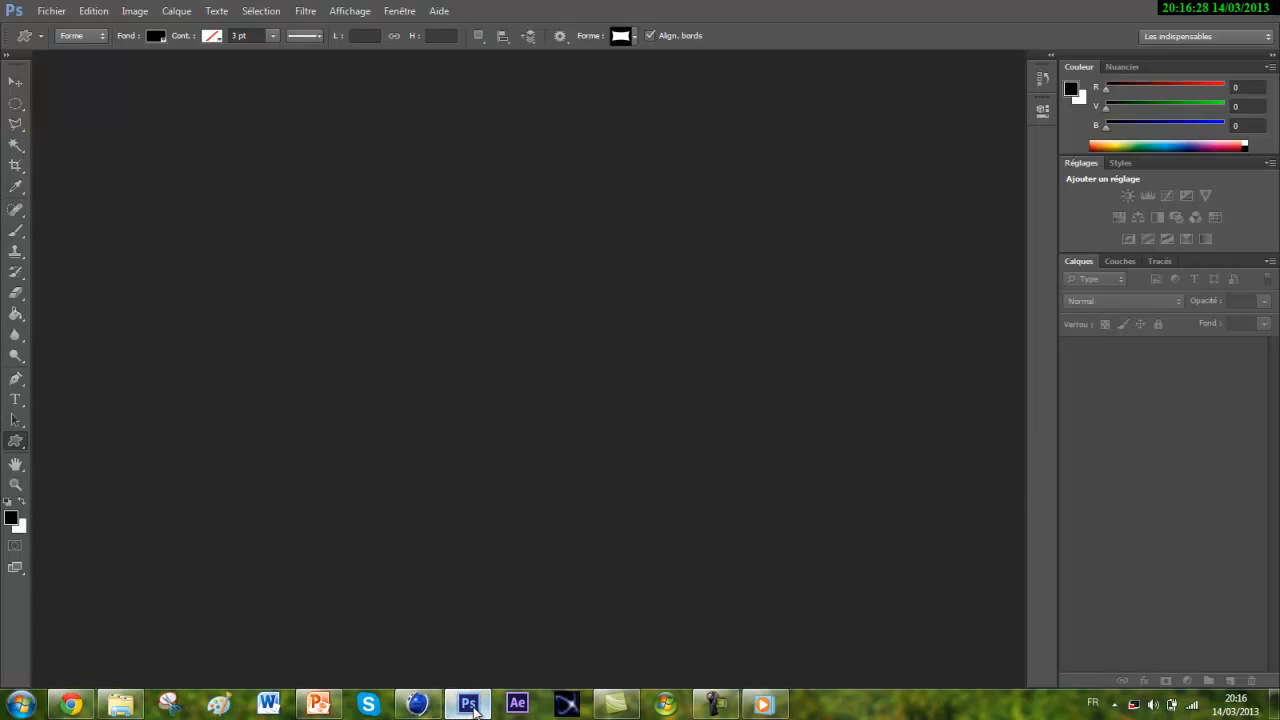
{"action": "left_click", "coordinate": [474, 711]}
{"action": "left_click", "coordinate": [433, 708]}
{"action": "left_click", "coordinate": [453, 710]}
{"action": "left_click", "coordinate": [420, 706]}
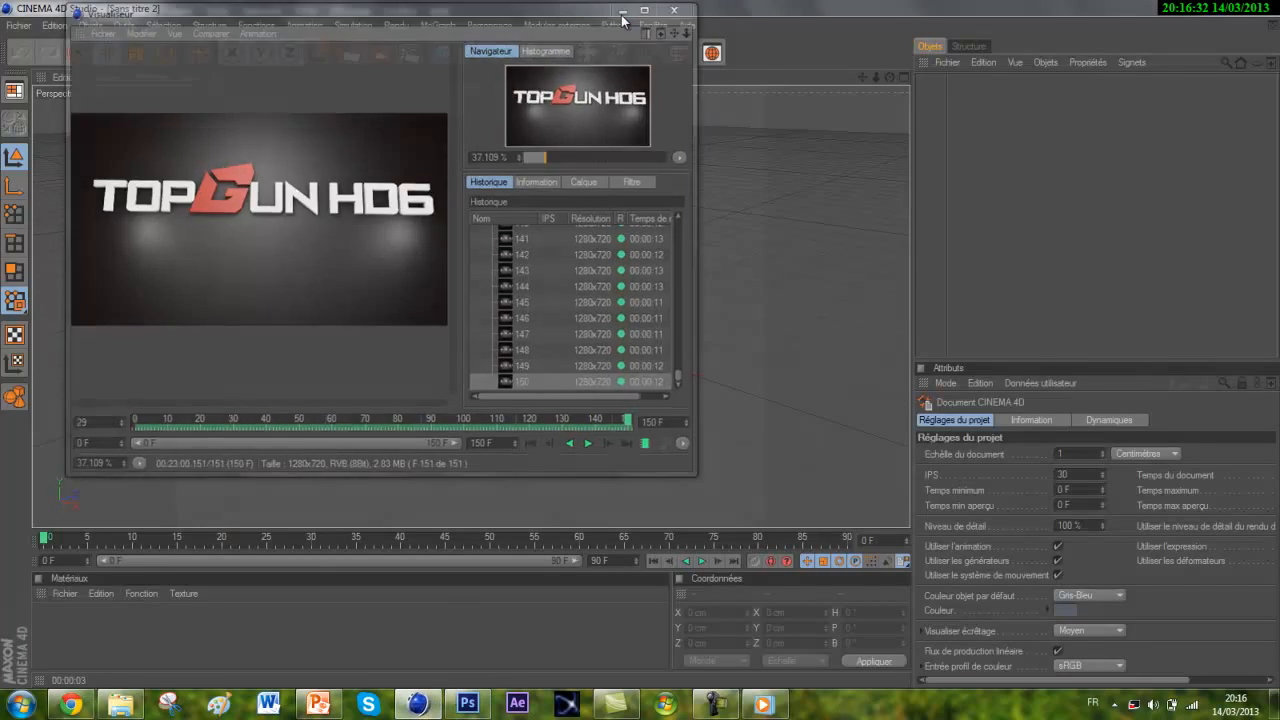
{"action": "left_click", "coordinate": [625, 9]}
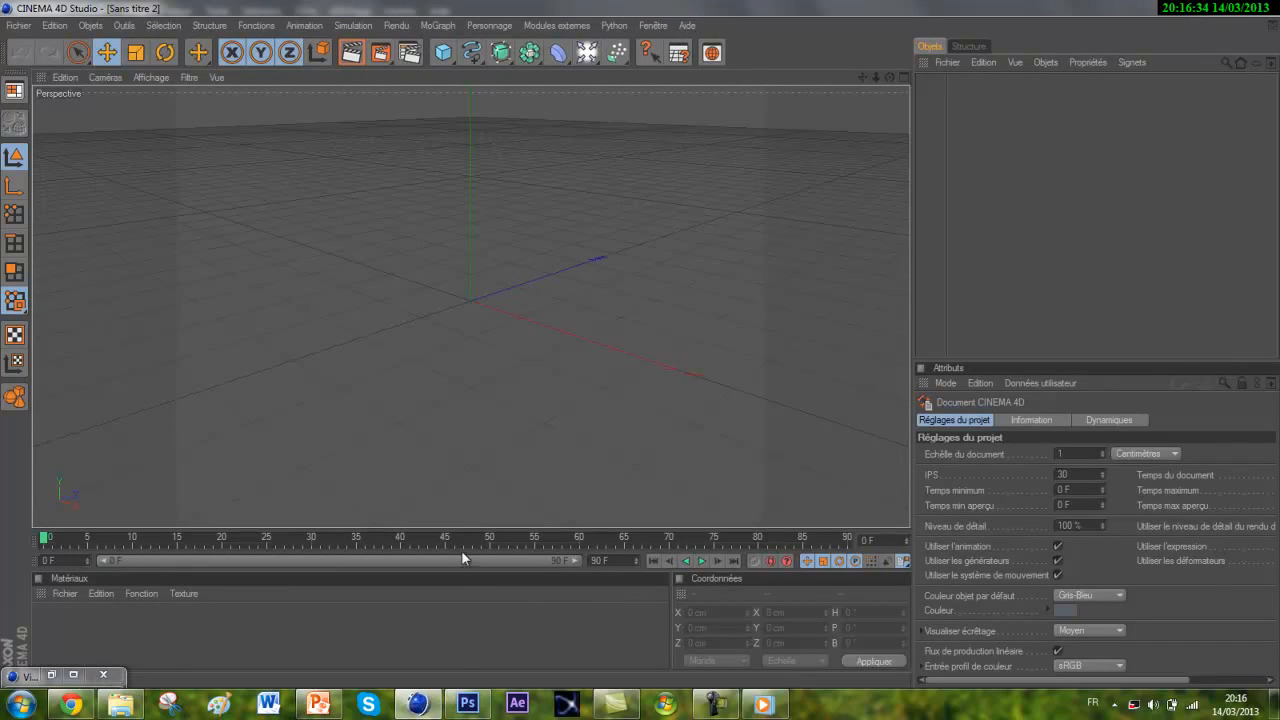
{"action": "left_click", "coordinate": [467, 704]}
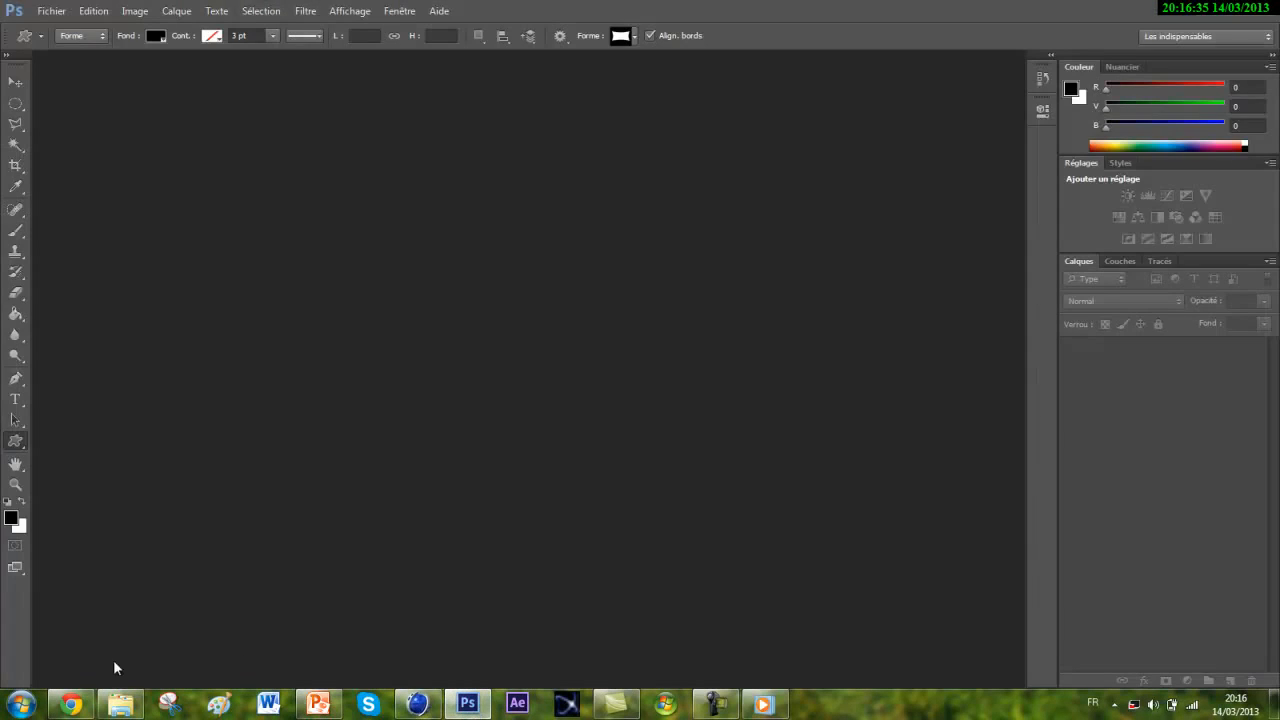
Switch to Chrome and move the W9 jingle video tab into a separate browser window.
{"action": "left_click", "coordinate": [70, 704]}
{"action": "left_click_drag", "start_coordinate": [1094, 6], "coordinate": [230, 113]}
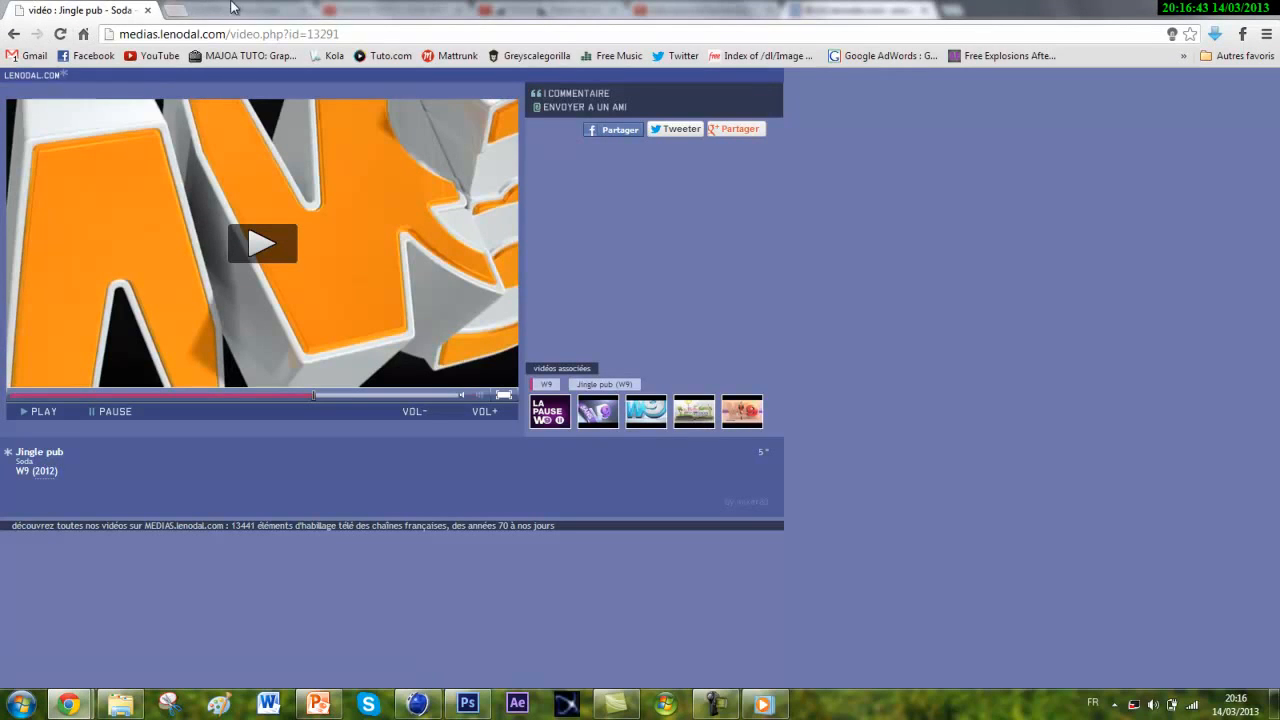
Search Google Images for "w9" in a new tab.
{"action": "left_click", "coordinate": [173, 8]}
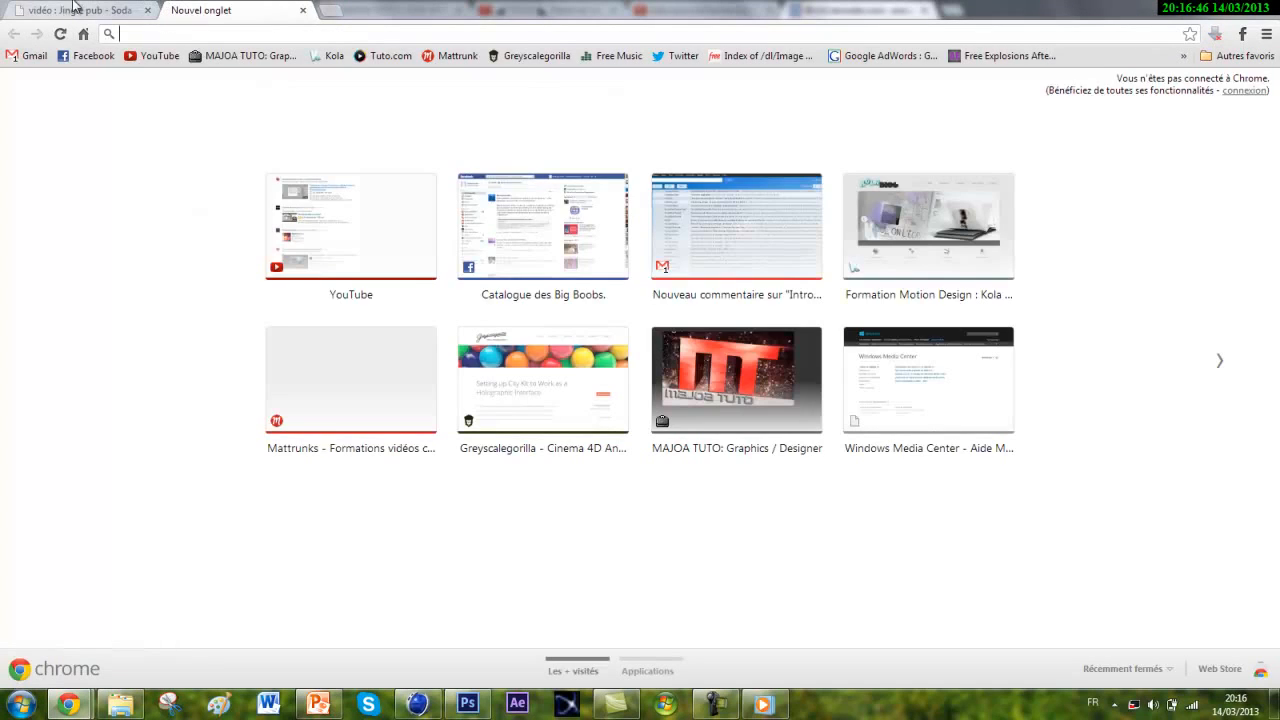
{"action": "type", "text": "w"}
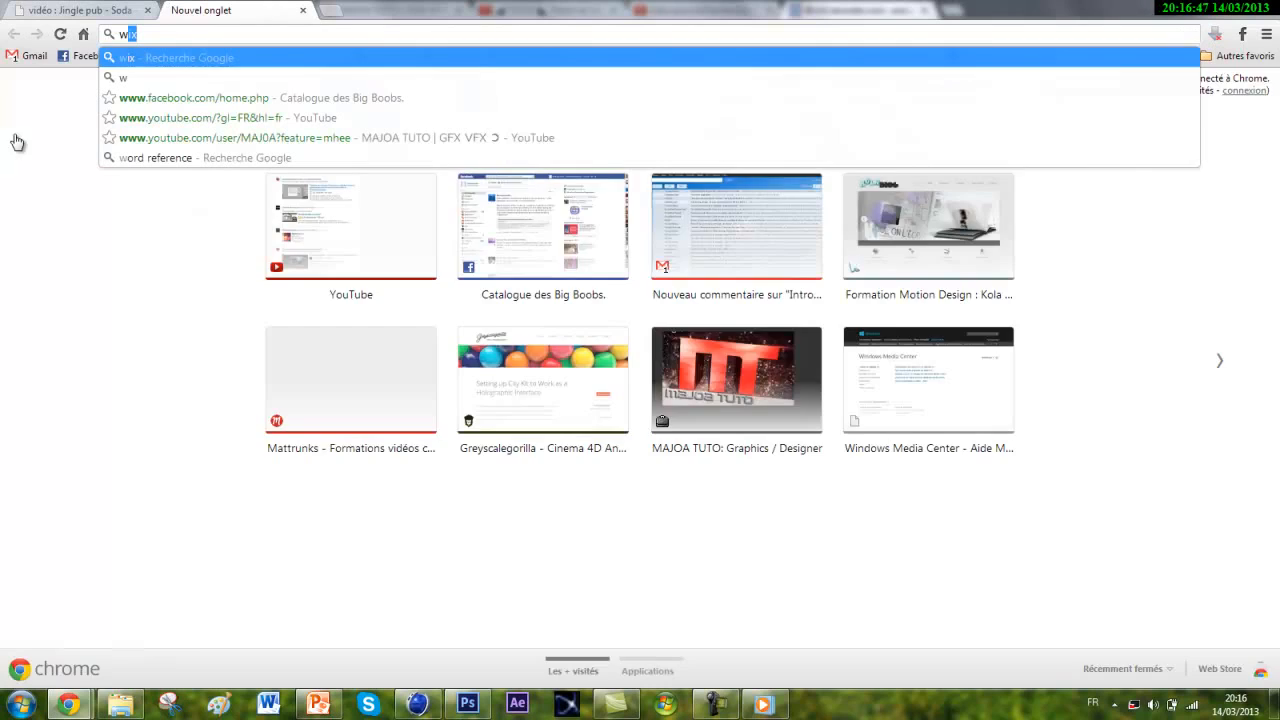
{"action": "type", "text": "9"}
{"action": "key", "text": "Return"}
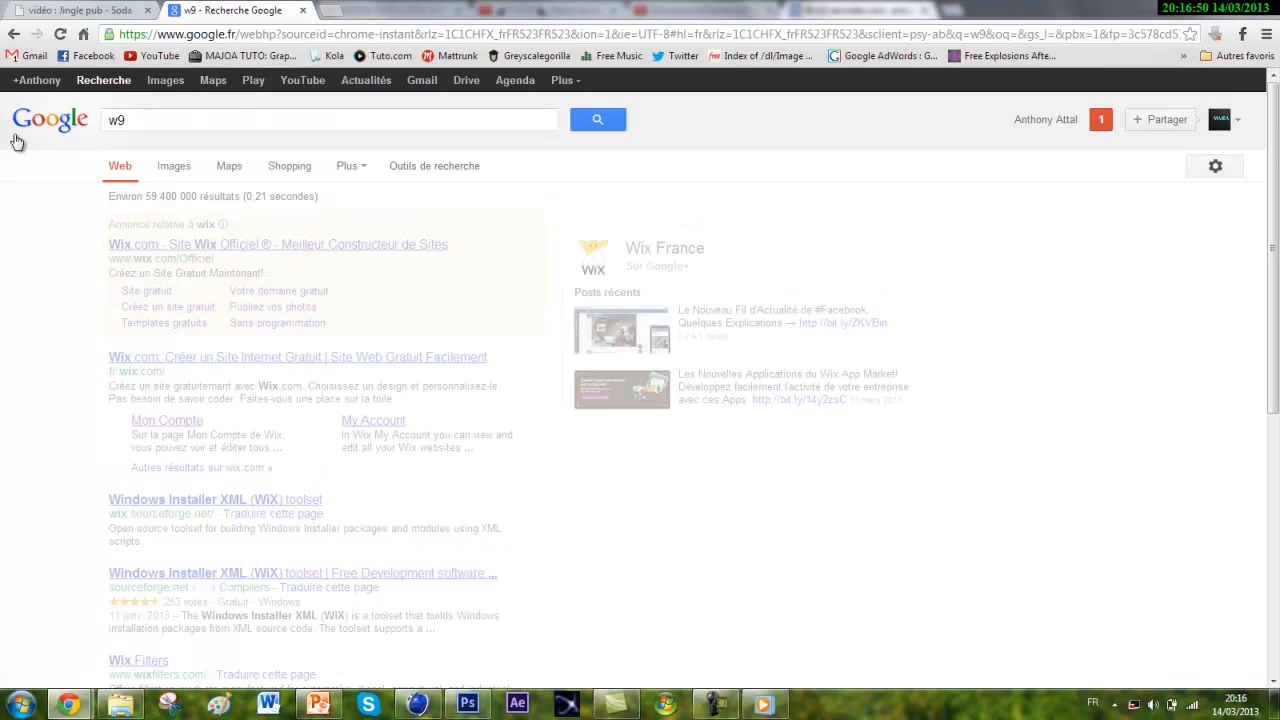
{"action": "left_click", "coordinate": [162, 82]}
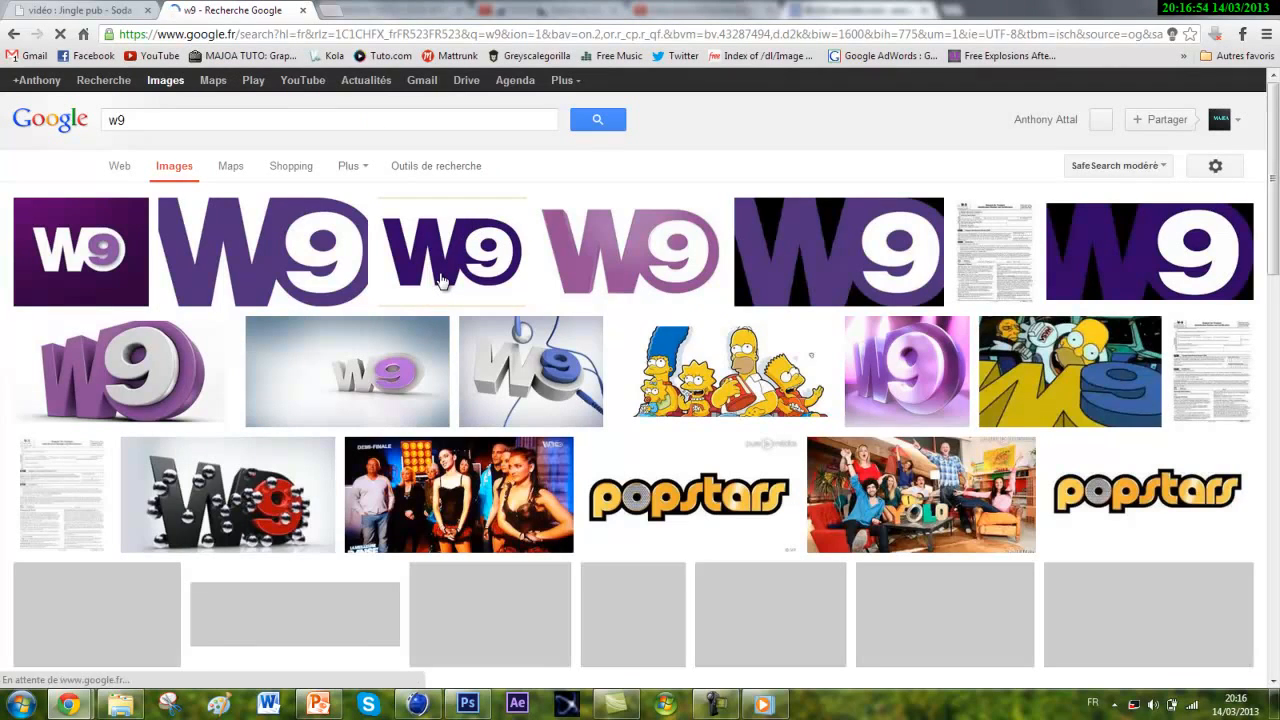
Save the flat purple W9 logo on white as the JPEG image W9-logos in Téléchargements and switch to Windows Explorer.
{"action": "left_click", "coordinate": [441, 282]}
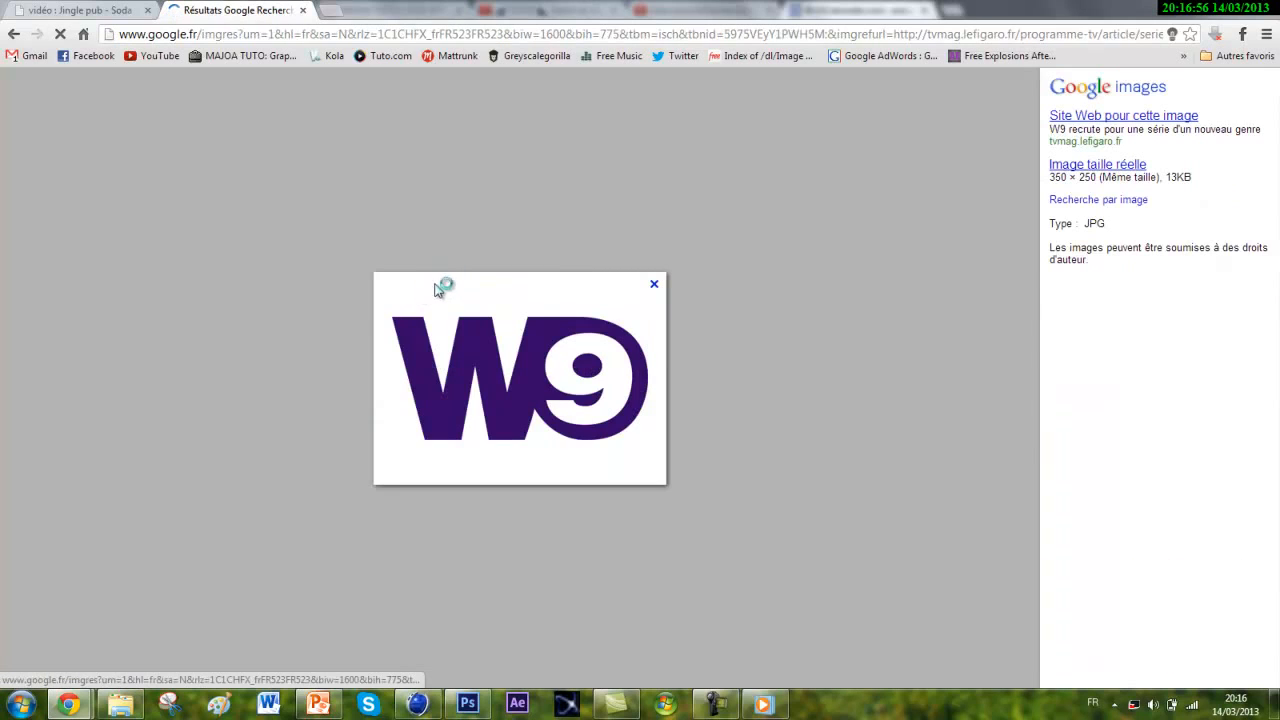
{"action": "right_click", "coordinate": [470, 362]}
{"action": "left_click", "coordinate": [500, 371]}
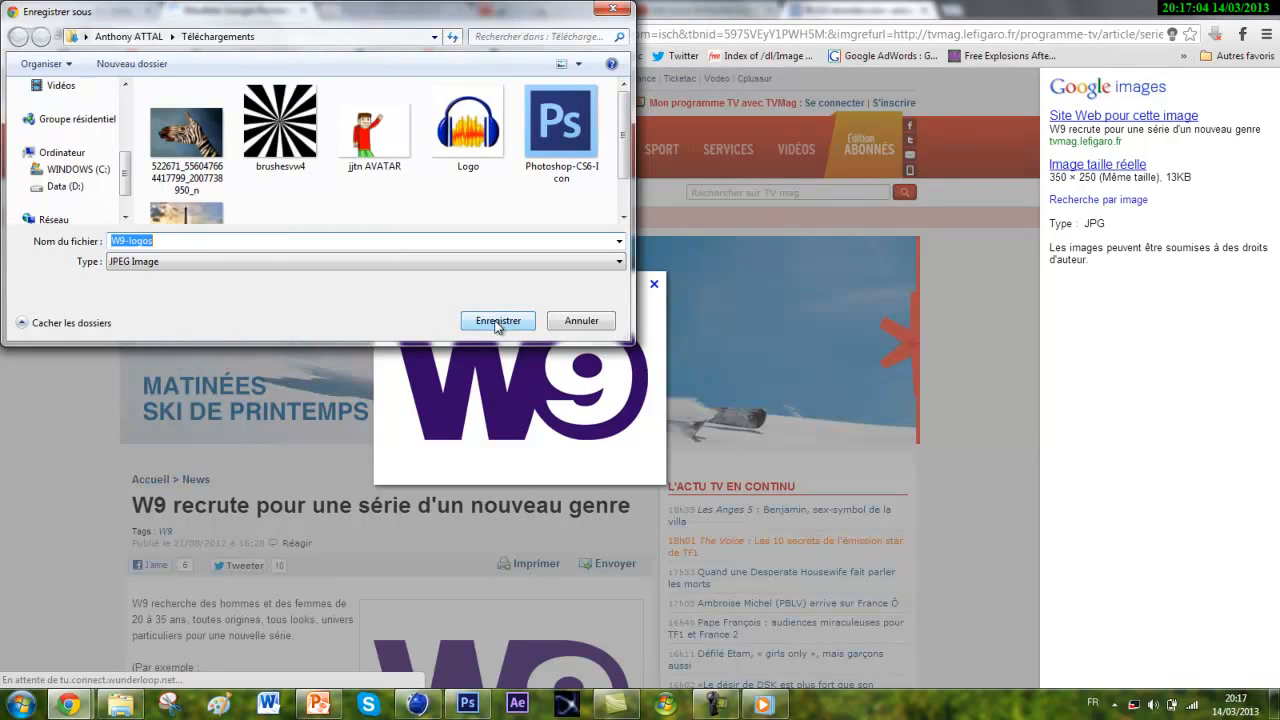
{"action": "left_click", "coordinate": [494, 322]}
{"action": "left_click", "coordinate": [120, 704]}
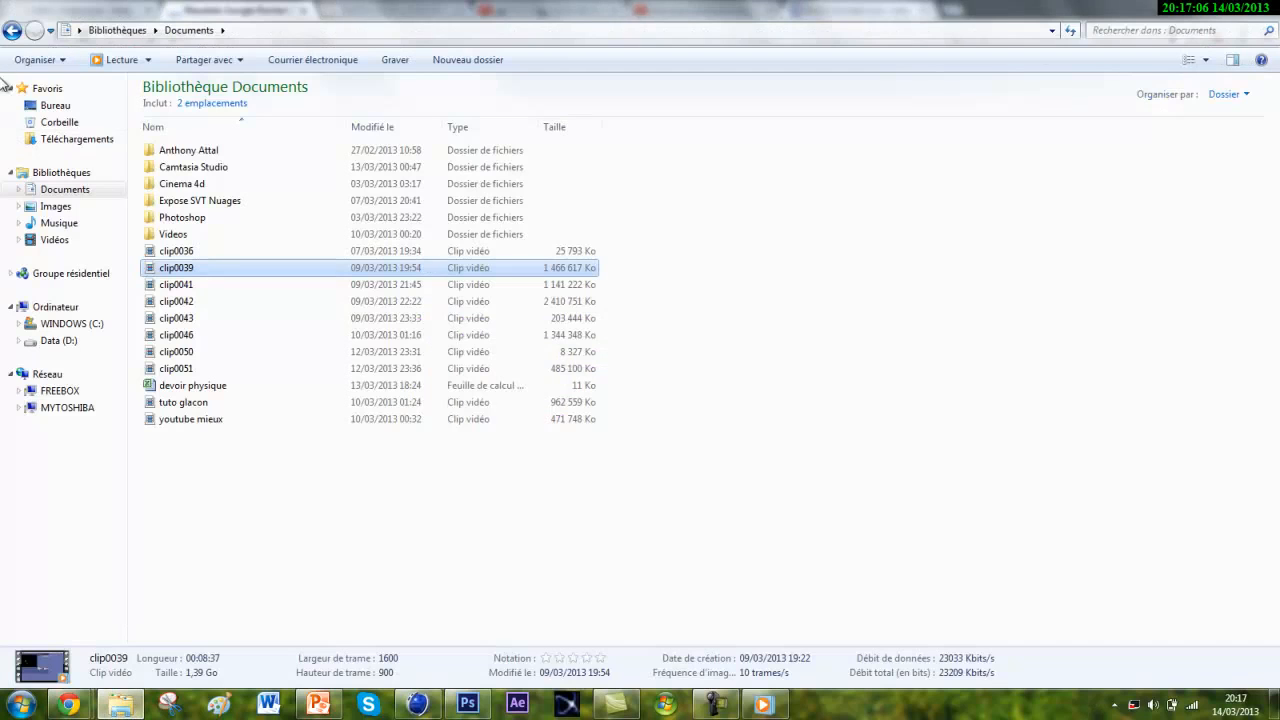
Open the W9-logos image from the Téléchargements folder in Photoshop and activate the Pen tool.
{"action": "left_click", "coordinate": [87, 141]}
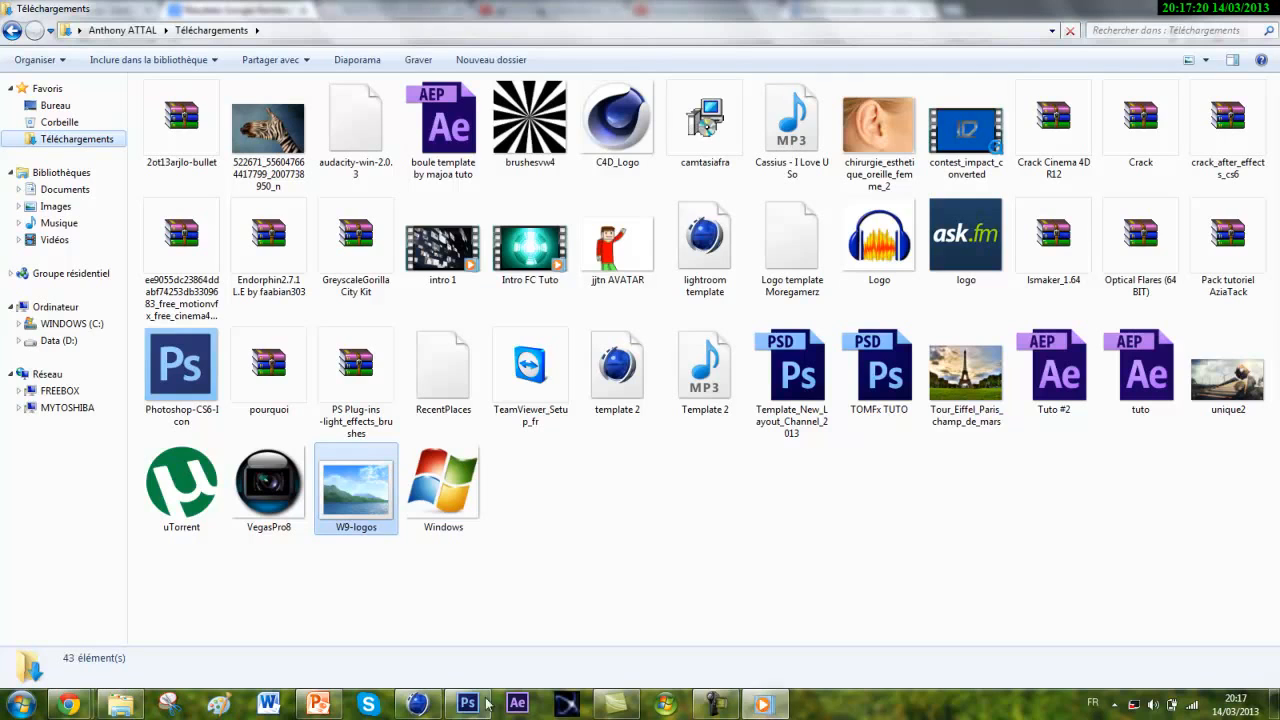
{"action": "left_click", "coordinate": [763, 704]}
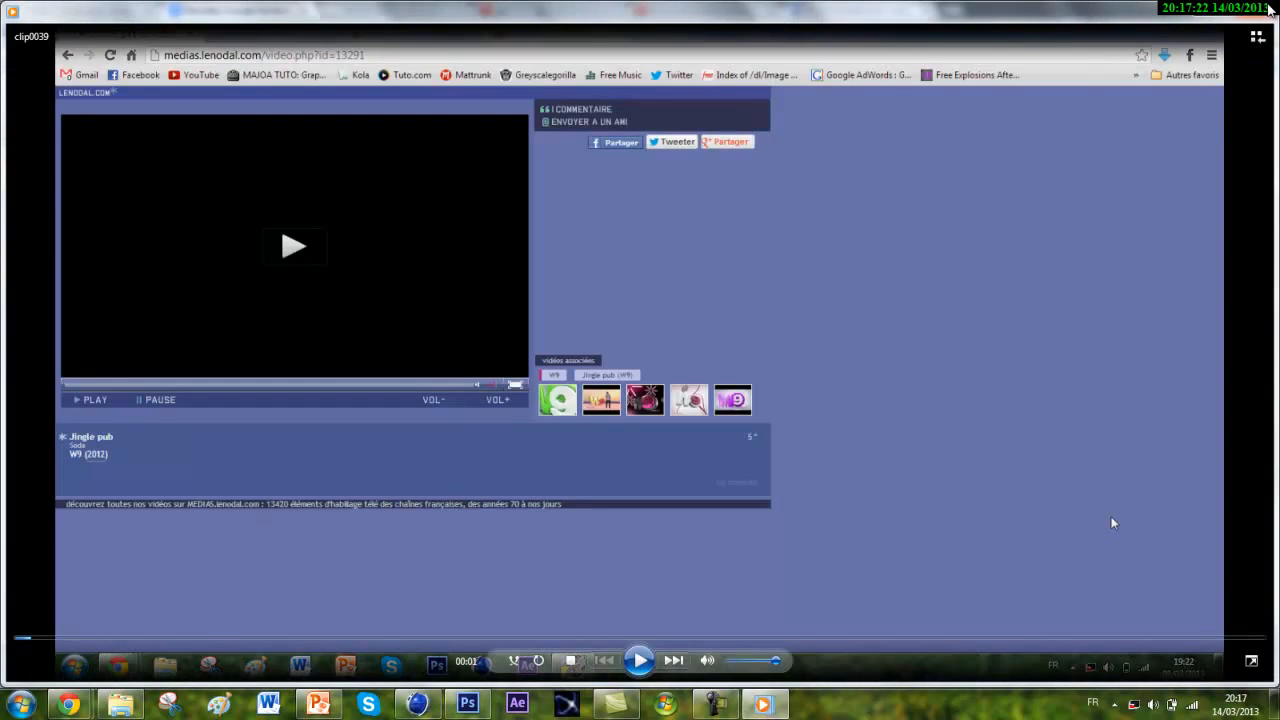
{"action": "left_click", "coordinate": [1268, 10]}
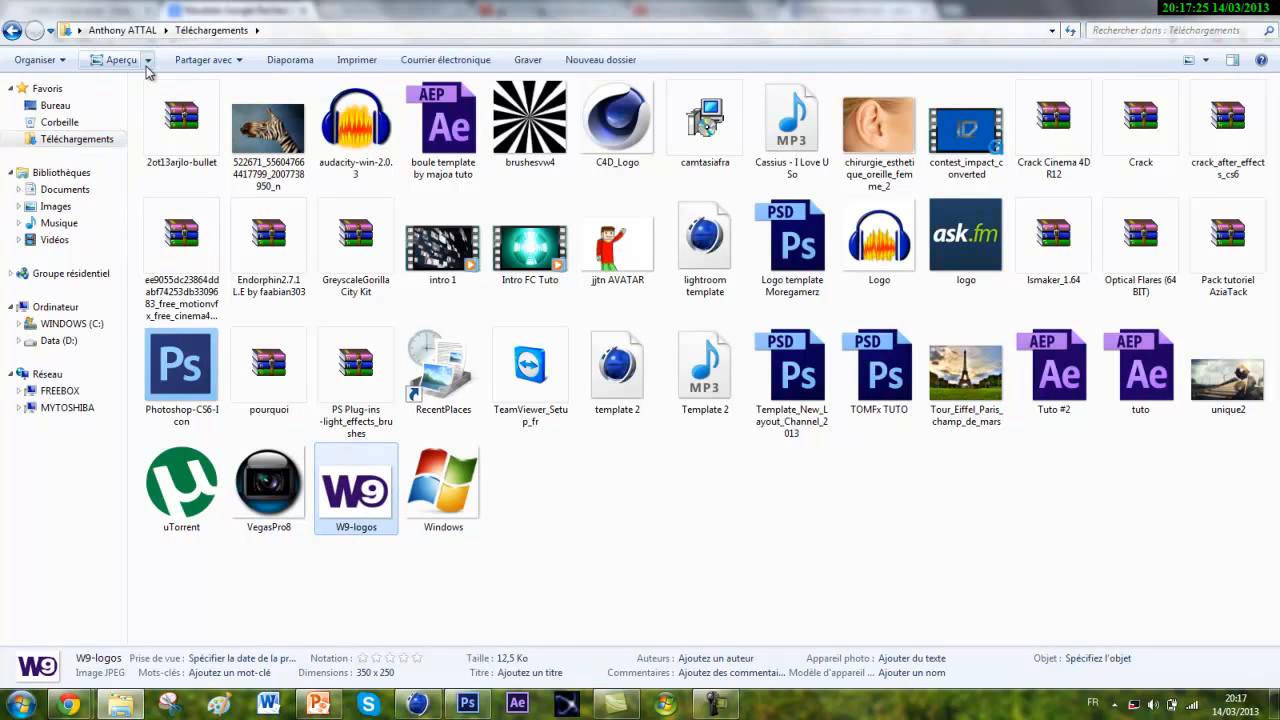
{"action": "left_click", "coordinate": [147, 61]}
{"action": "left_click", "coordinate": [141, 82]}
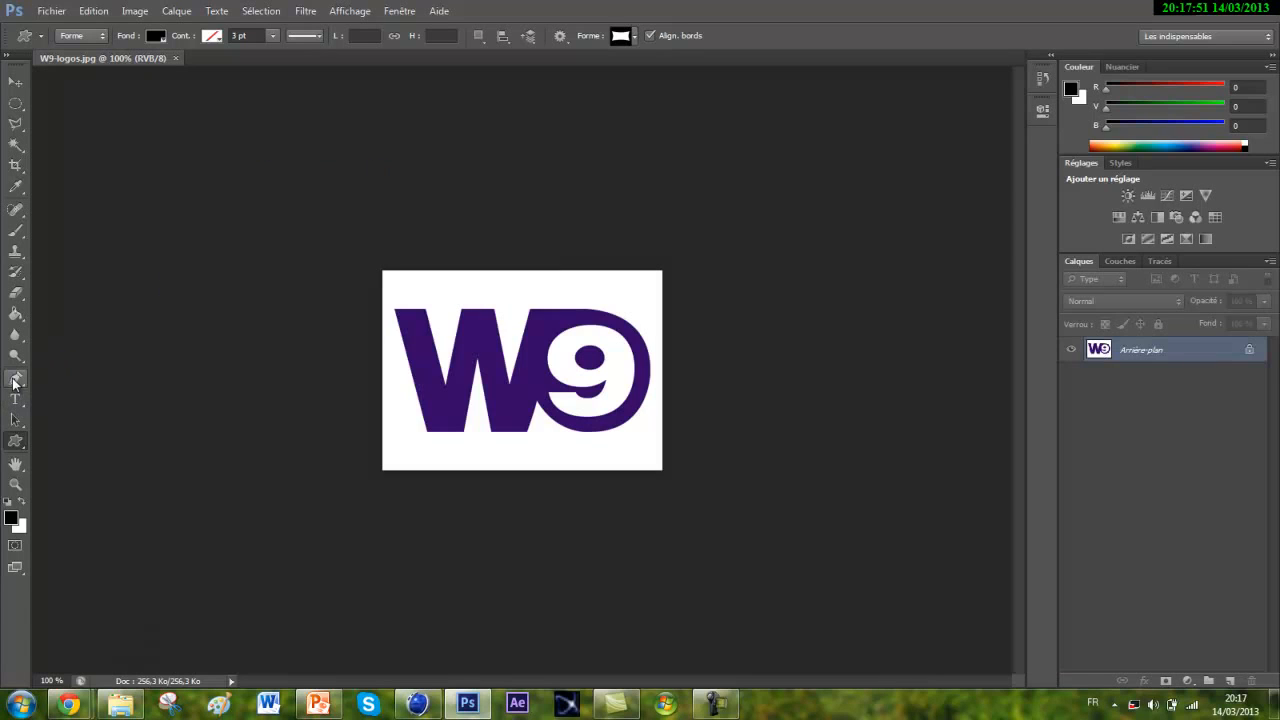
{"action": "left_click", "coordinate": [14, 381]}
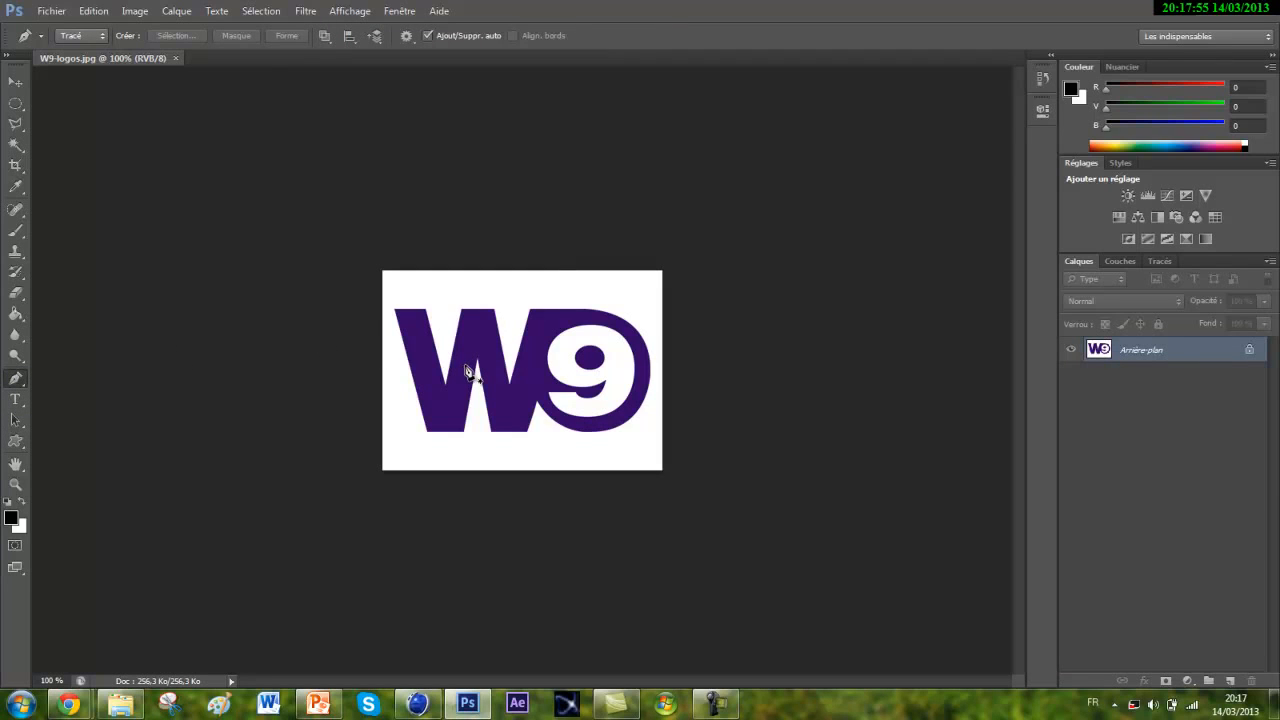
{"action": "scroll", "coordinate": [465, 370], "scroll_direction": "up", "scroll_amount": 2, "text": "alt"}
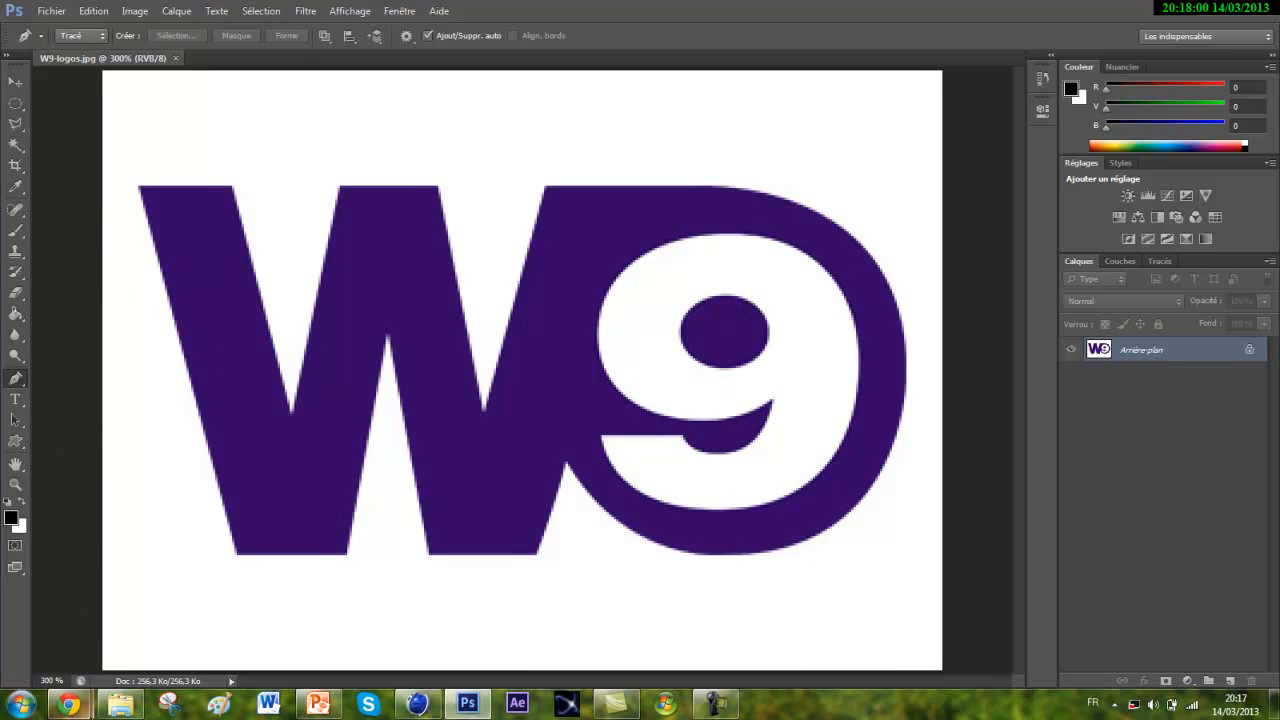
Switch to Chrome, play part of the W9 jingle video to examine how the logo splits into pieces, and return to Photoshop.
{"action": "mouse_move", "coordinate": [68, 704]}
{"action": "left_click", "coordinate": [275, 615]}
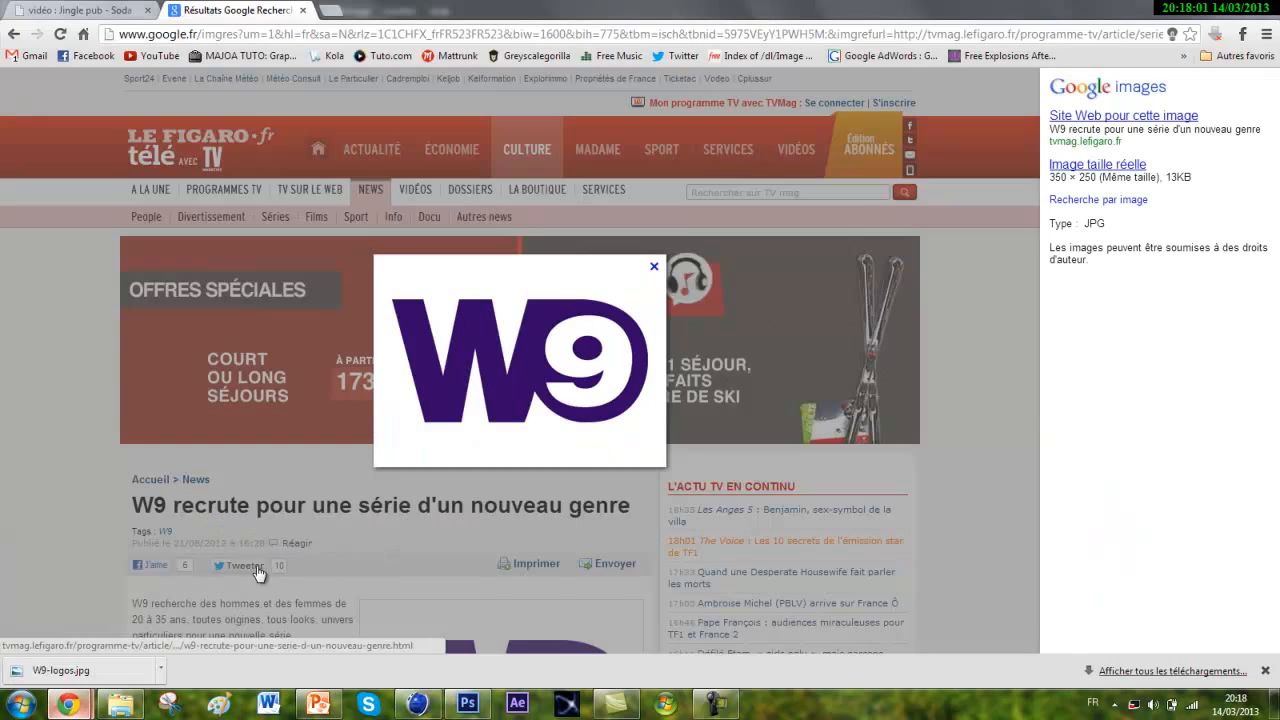
{"action": "left_click", "coordinate": [28, 6]}
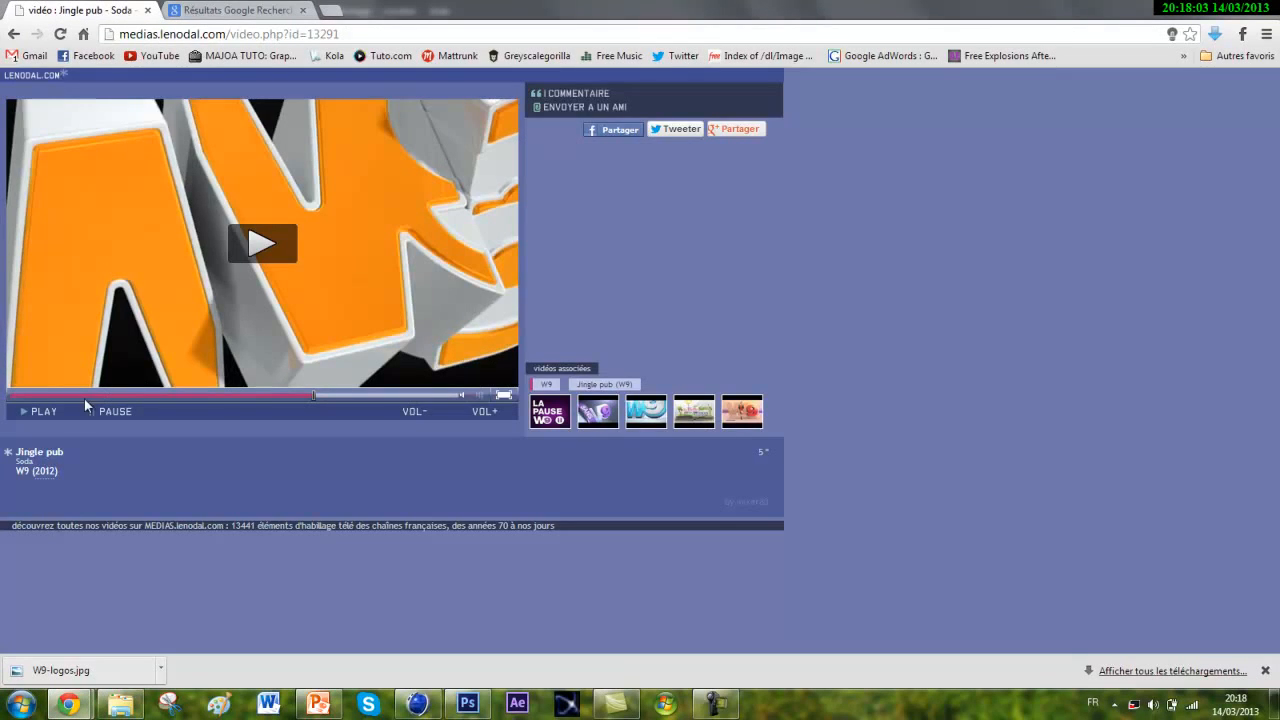
{"action": "left_click", "coordinate": [40, 411]}
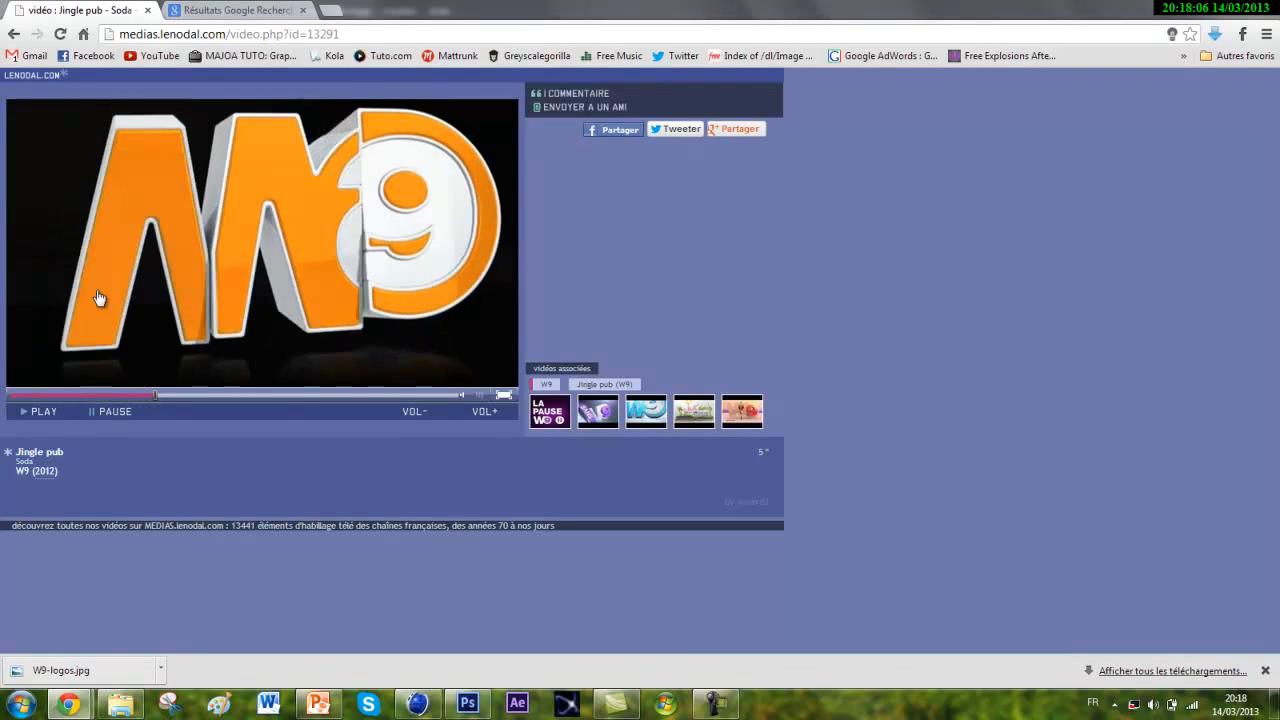
{"action": "left_click", "coordinate": [99, 298]}
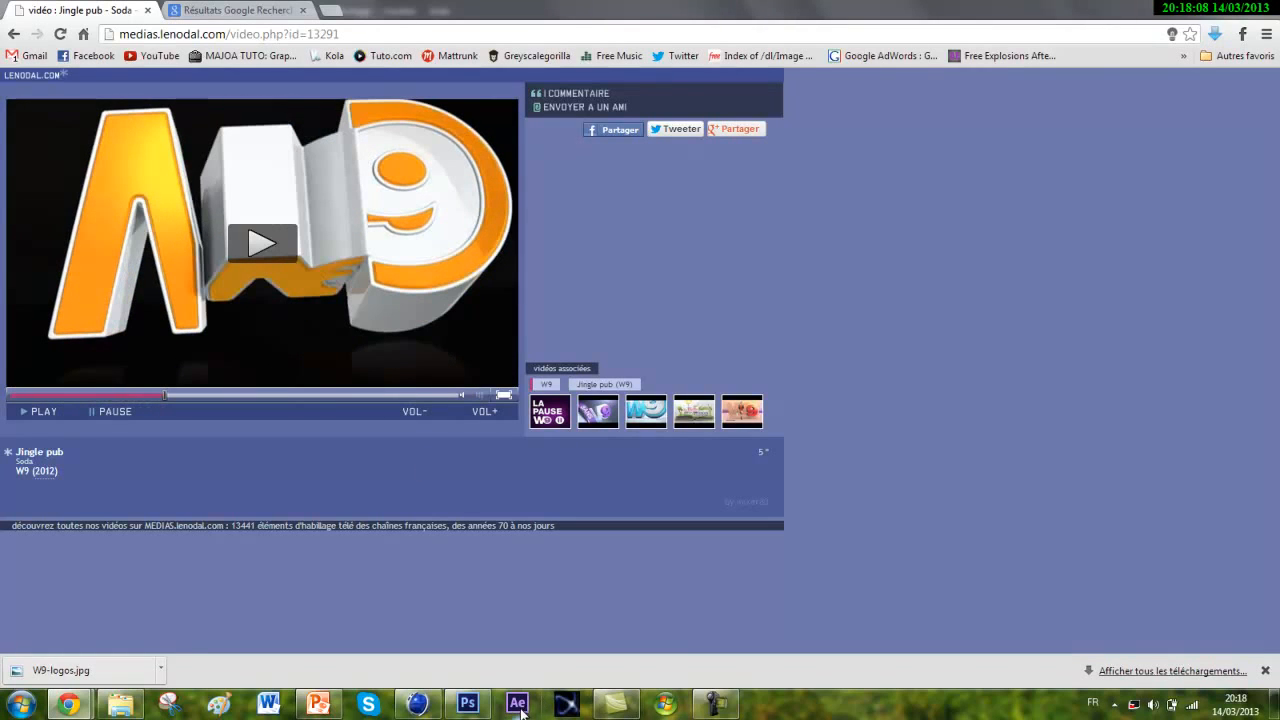
{"action": "left_click", "coordinate": [467, 704]}
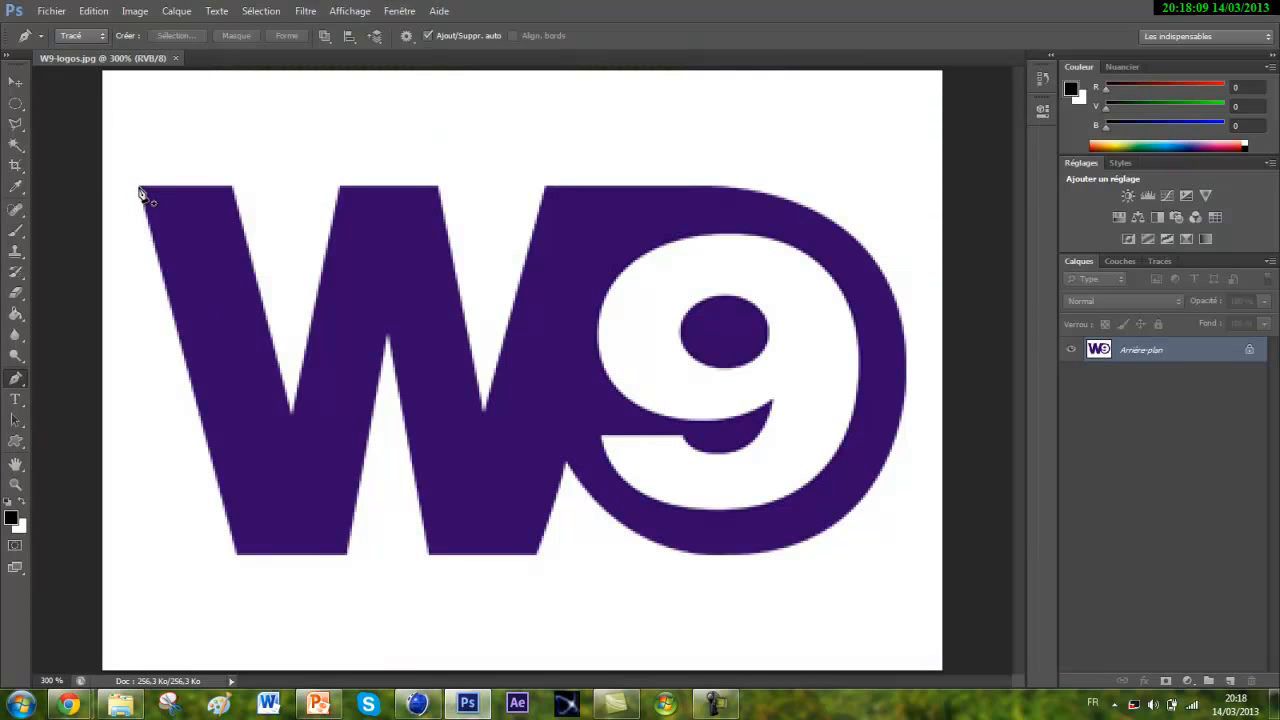
{"action": "left_click", "coordinate": [139, 187]}
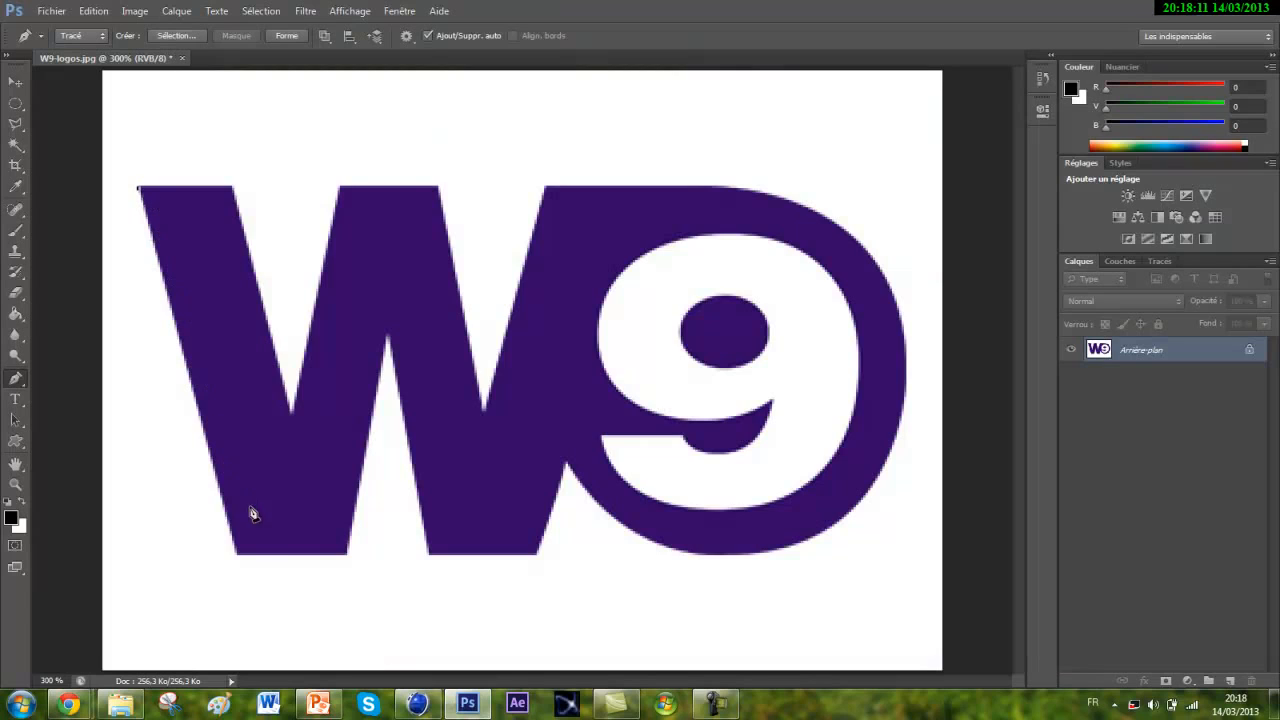
{"action": "left_click", "coordinate": [237, 555]}
{"action": "left_click", "coordinate": [346, 552]}
{"action": "left_click", "coordinate": [386, 338]}
{"action": "left_click", "coordinate": [429, 553]}
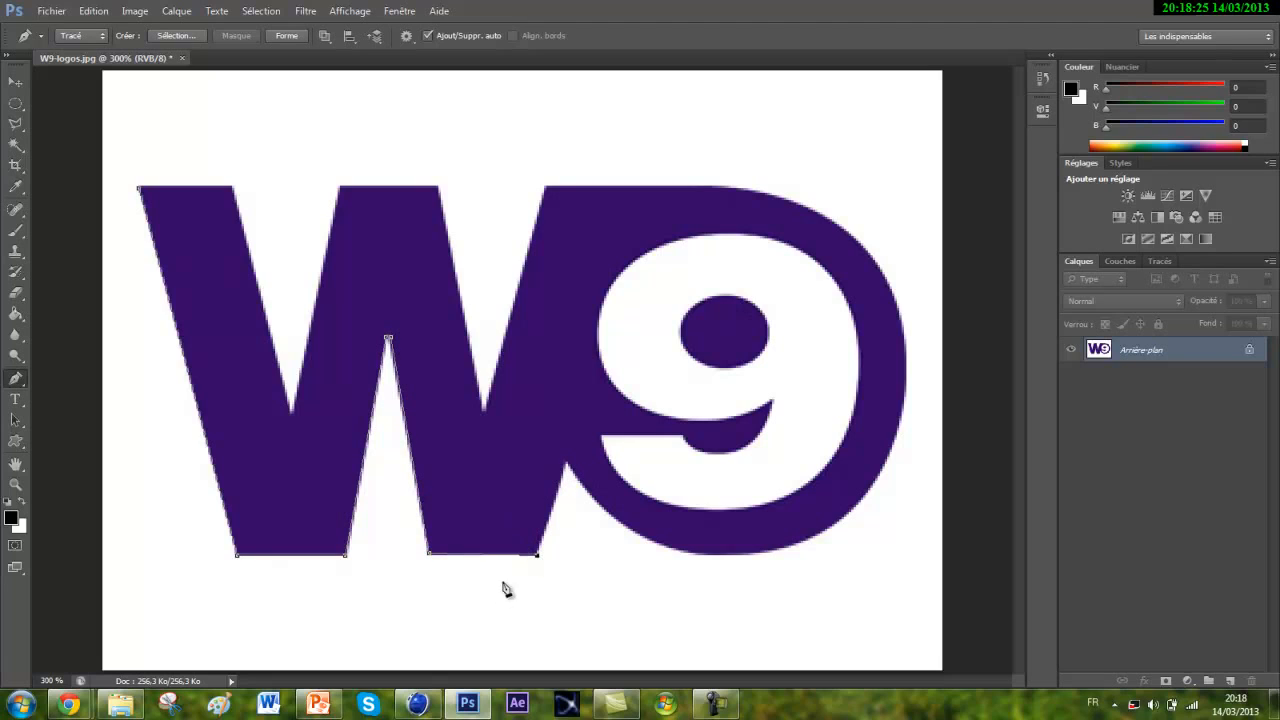
{"action": "key", "text": "ctrl+z"}
{"action": "key", "text": "ctrl+alt+z"}
{"action": "key", "text": "ctrl+alt+z"}
{"action": "key", "text": "ctrl+alt+z"}
{"action": "key", "text": "ctrl+alt+z"}
{"action": "key", "text": "ctrl+alt+z"}
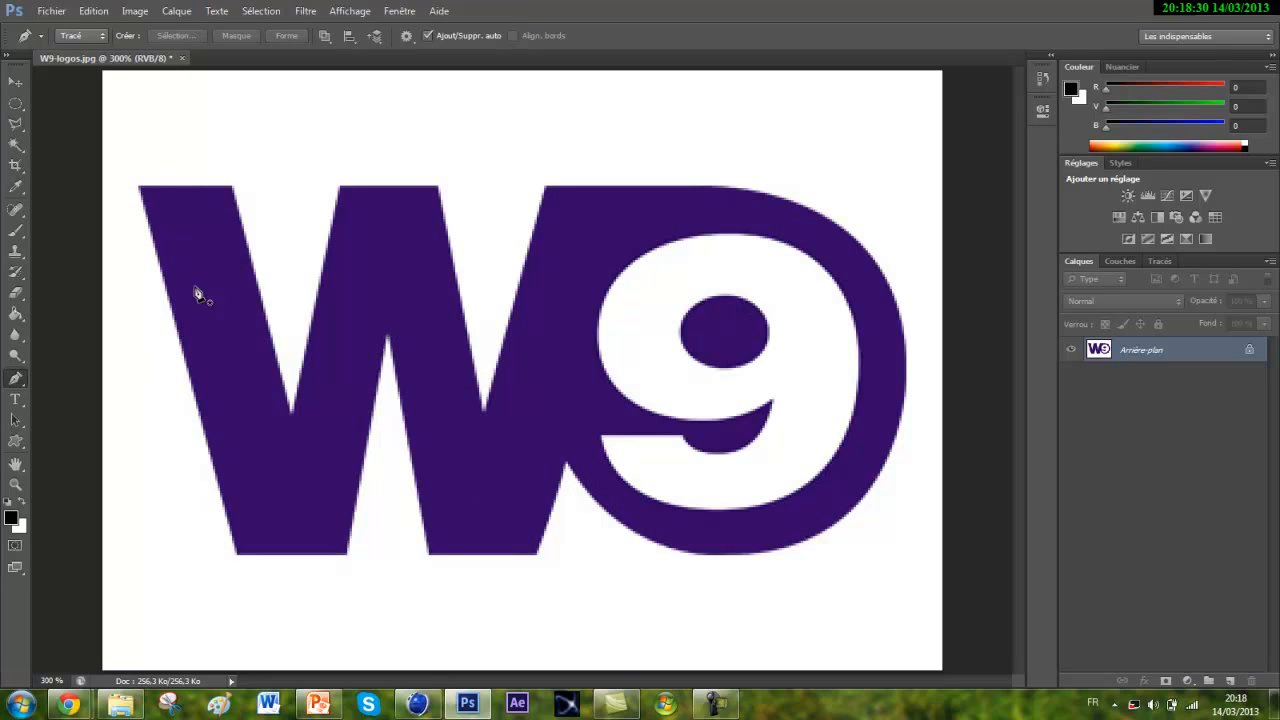
Start a Pen path at the W's upper-left corner, tracing down and around the first leg's base up to the W's inner apex.
{"action": "left_click", "coordinate": [140, 189]}
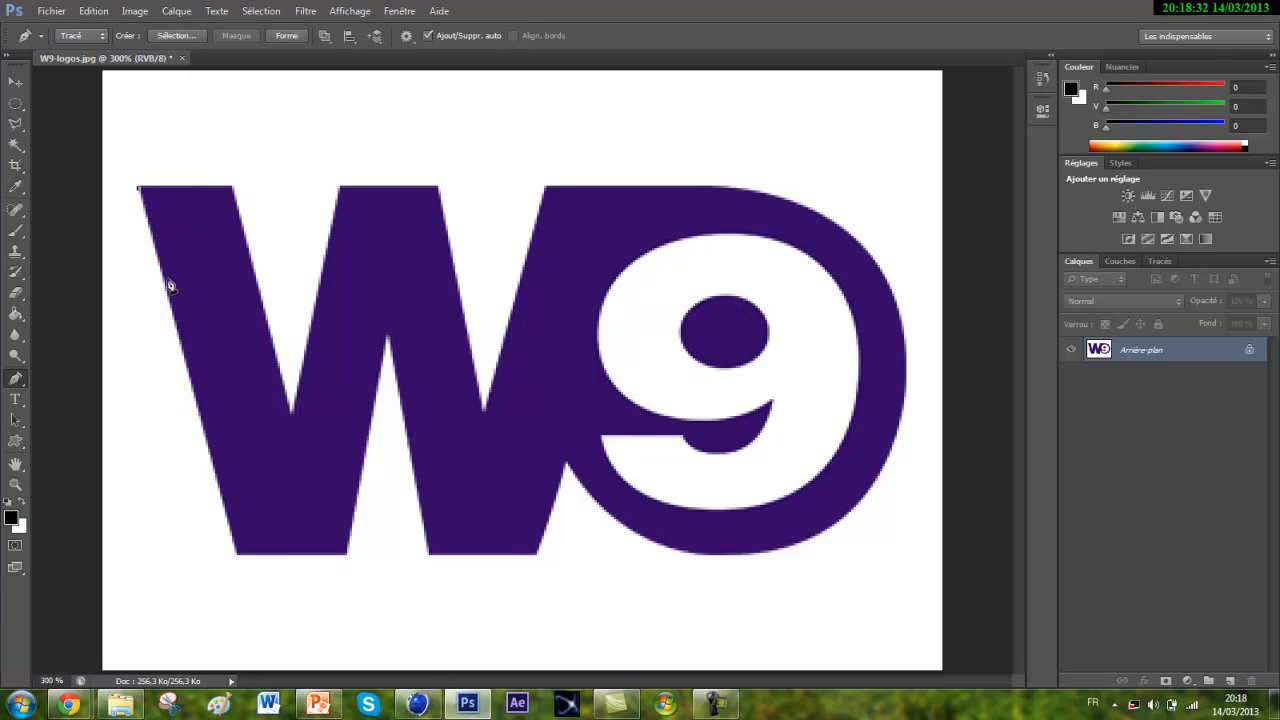
{"action": "left_click", "coordinate": [237, 555]}
{"action": "left_click", "coordinate": [350, 555]}
{"action": "left_click", "coordinate": [346, 554]}
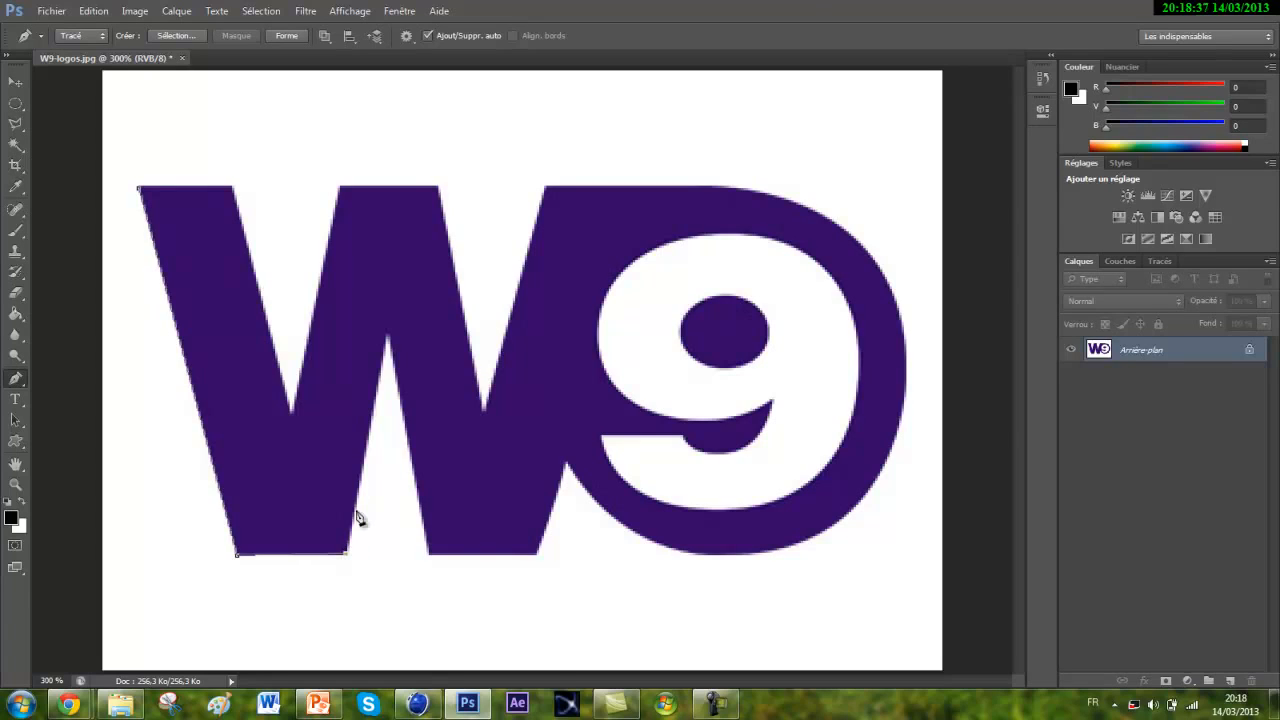
{"action": "left_click", "coordinate": [386, 338]}
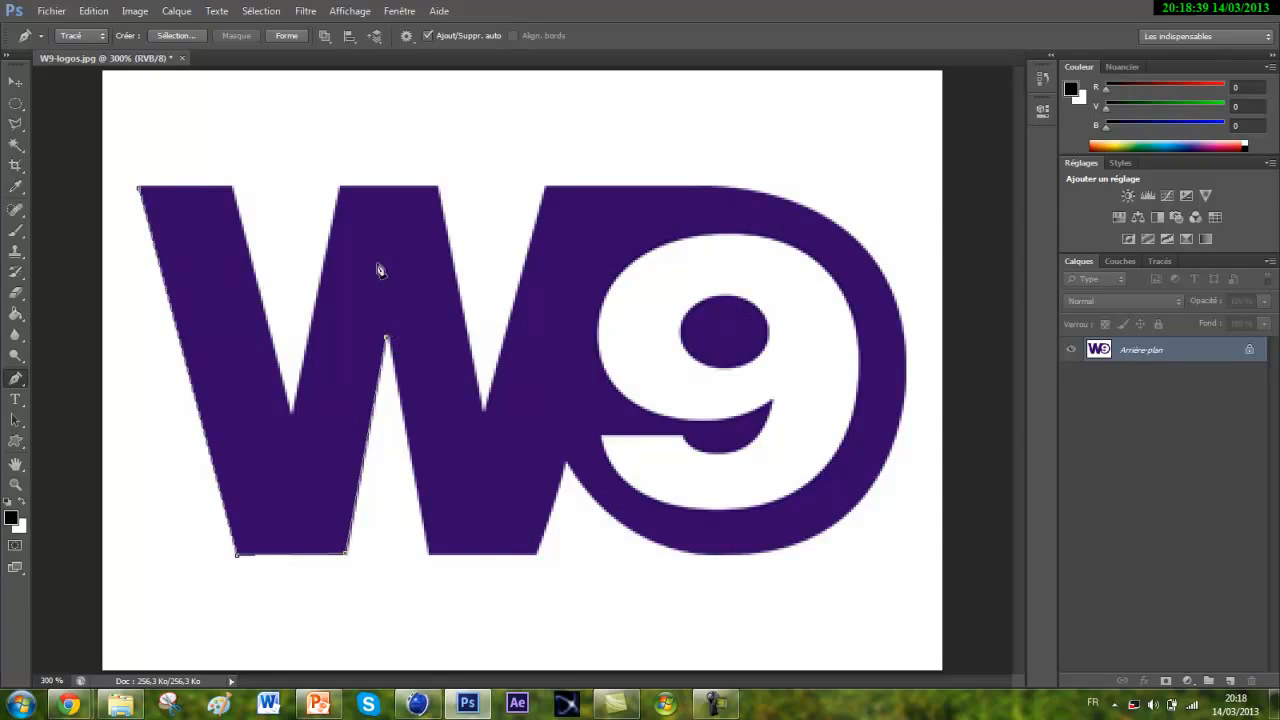
Continue the path straight up from the inner apex to the top edge of the W's middle peak and along to its left corner.
{"action": "left_click", "coordinate": [384, 191]}
{"action": "key", "text": "ctrl+plus"}
{"action": "key", "text": "ctrl+plus"}
{"action": "key", "text": "ctrl+plus"}
{"action": "key", "text": "ctrl+plus"}
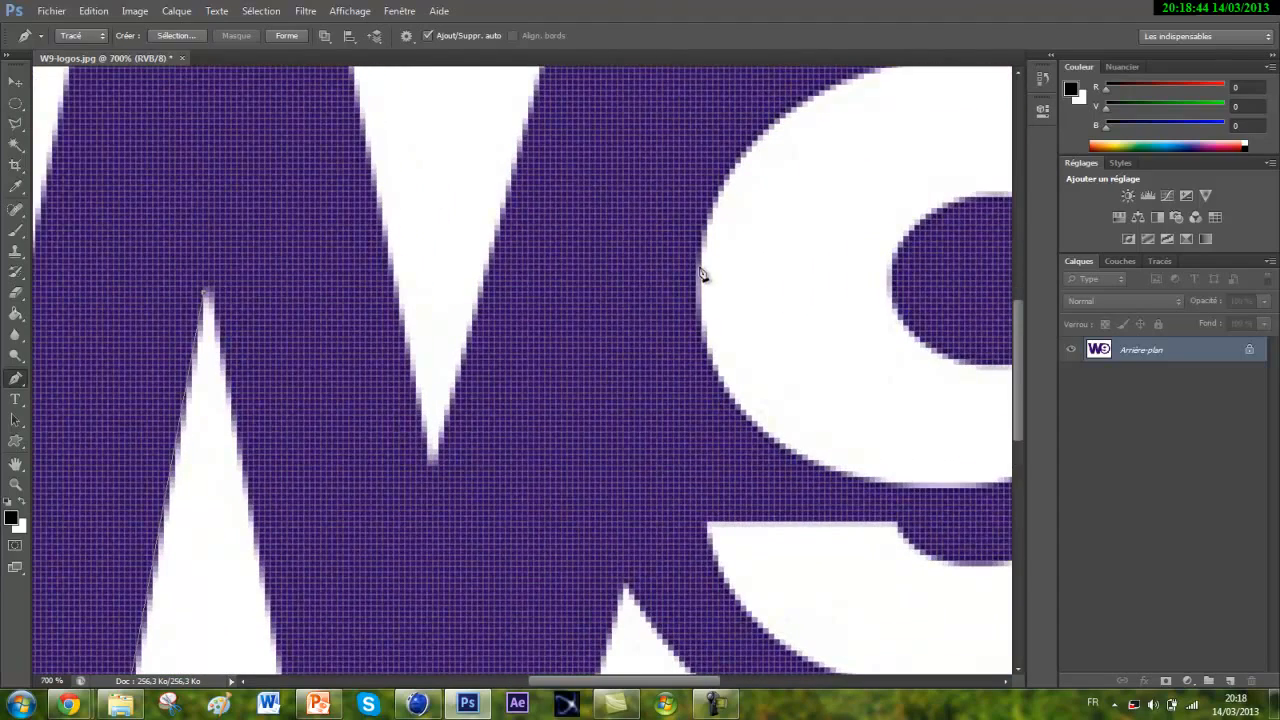
{"action": "left_click_drag", "start_coordinate": [615, 681], "coordinate": [545, 687]}
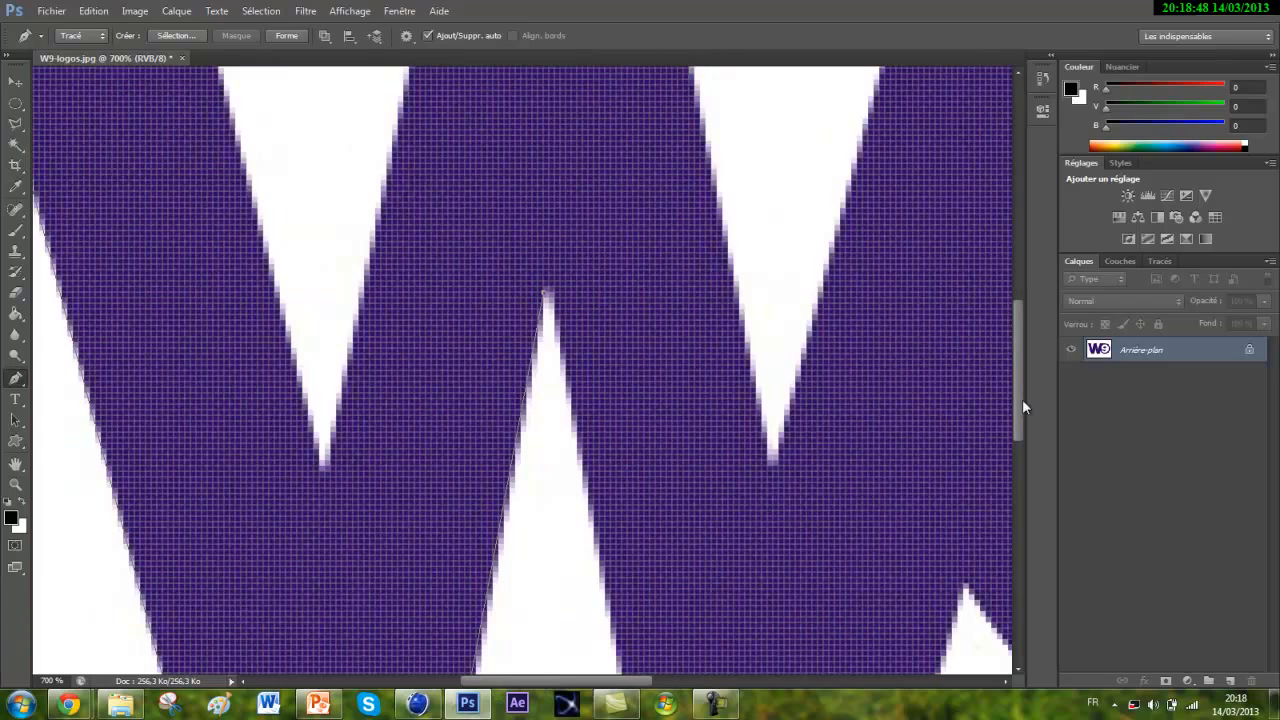
{"action": "left_click_drag", "start_coordinate": [1022, 398], "coordinate": [1021, 314]}
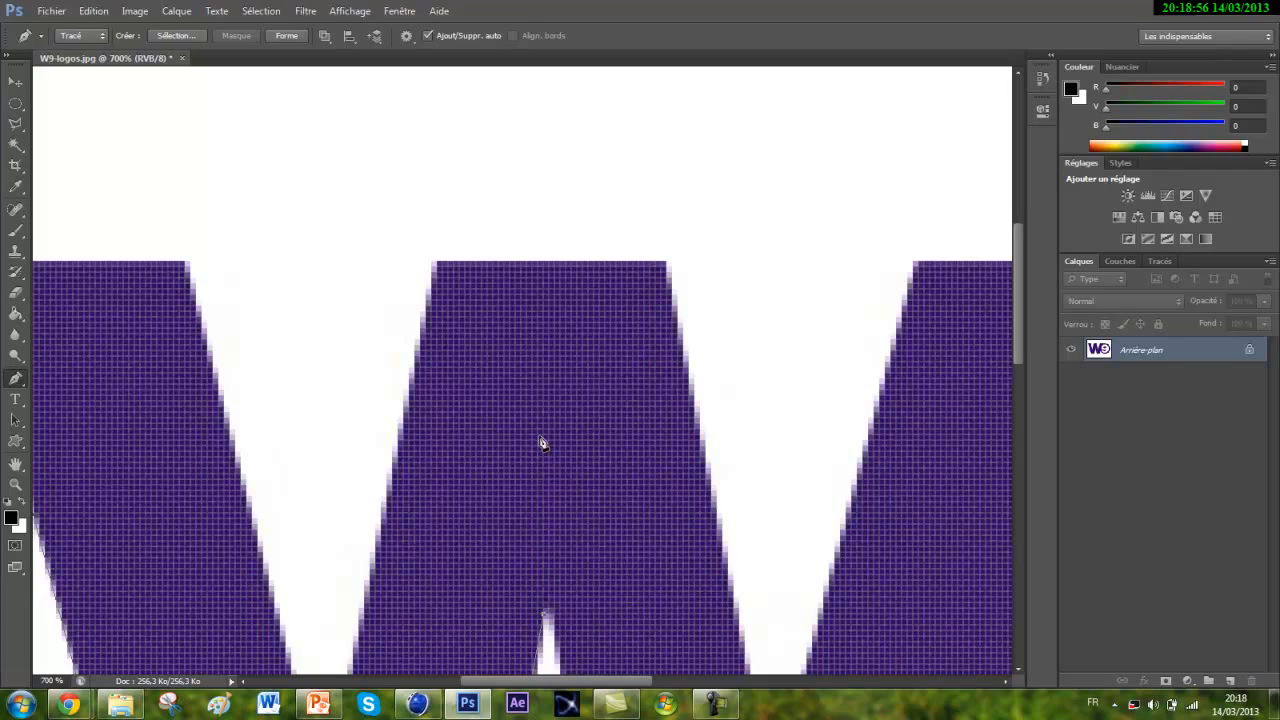
{"action": "left_click", "coordinate": [543, 262]}
{"action": "left_click", "coordinate": [436, 263]}
Continue the path through the W's left notch and the first stroke's upper-right corner, and close it at the starting point.
{"action": "scroll", "coordinate": [423, 426], "scroll_direction": "down", "scroll_amount": 4}
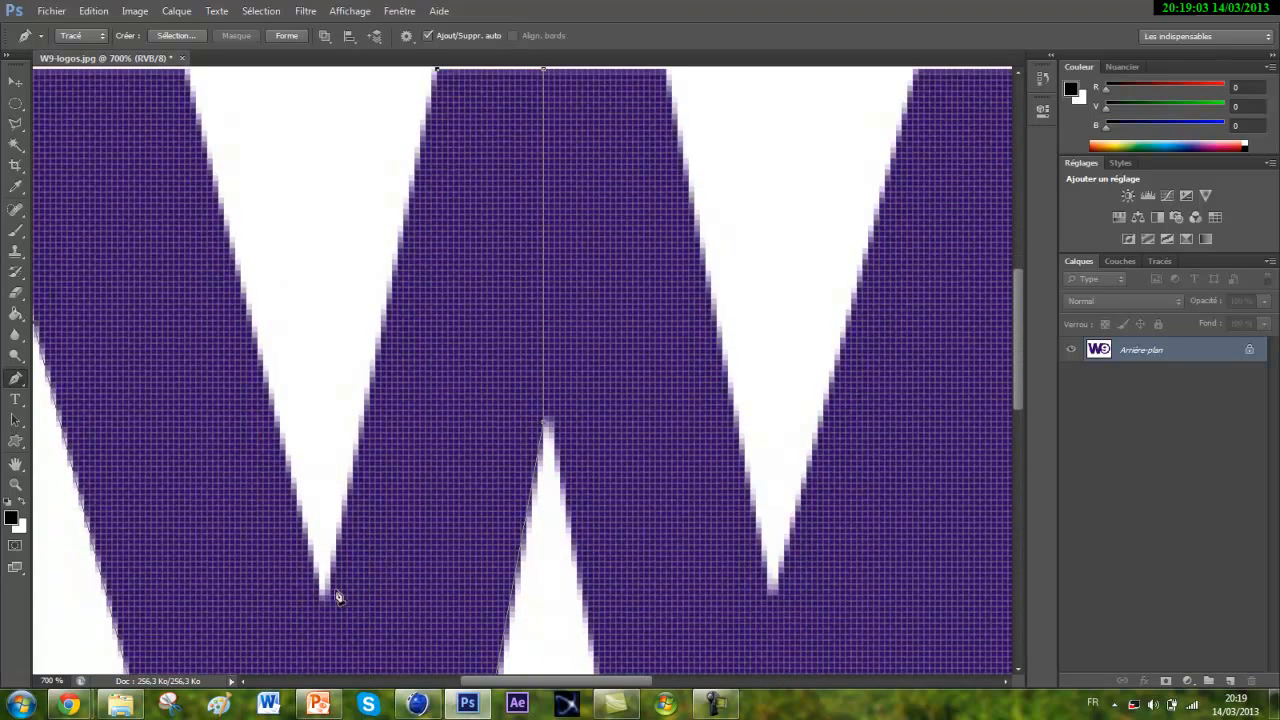
{"action": "left_click", "coordinate": [326, 594]}
{"action": "scroll", "coordinate": [234, 246], "scroll_direction": "up", "scroll_amount": 2}
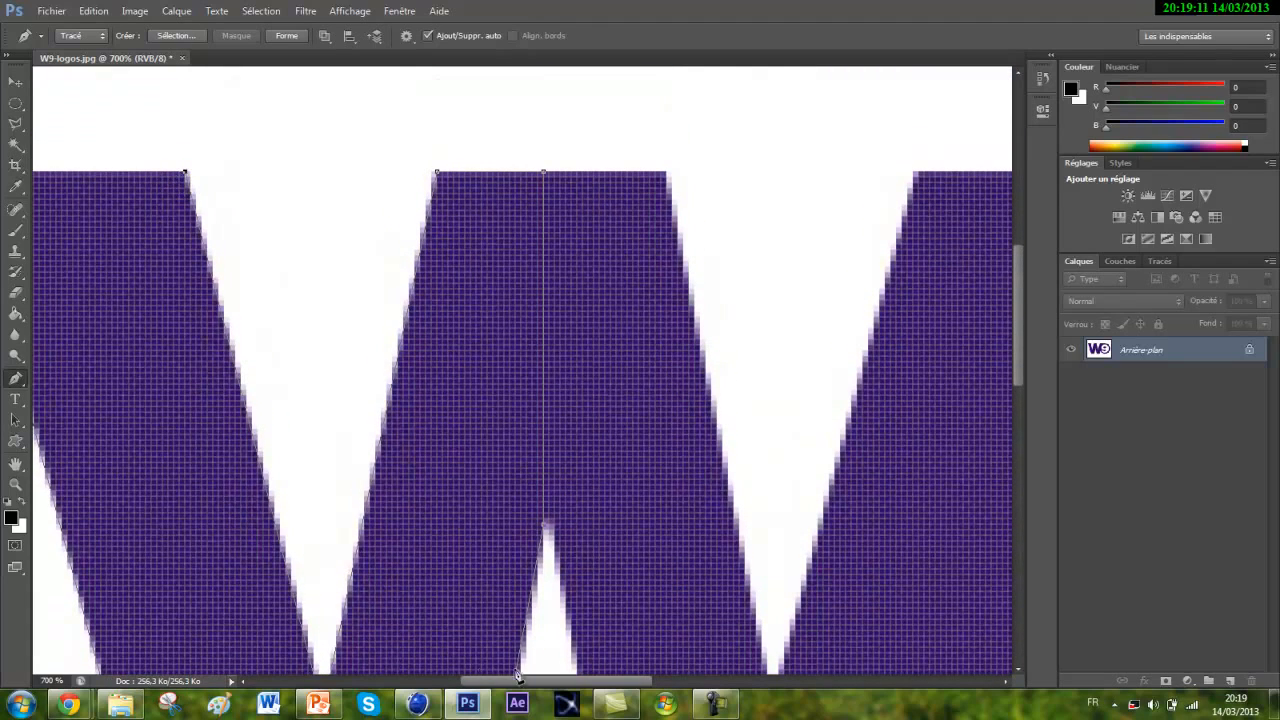
{"action": "left_click_drag", "start_coordinate": [502, 681], "coordinate": [446, 683]}
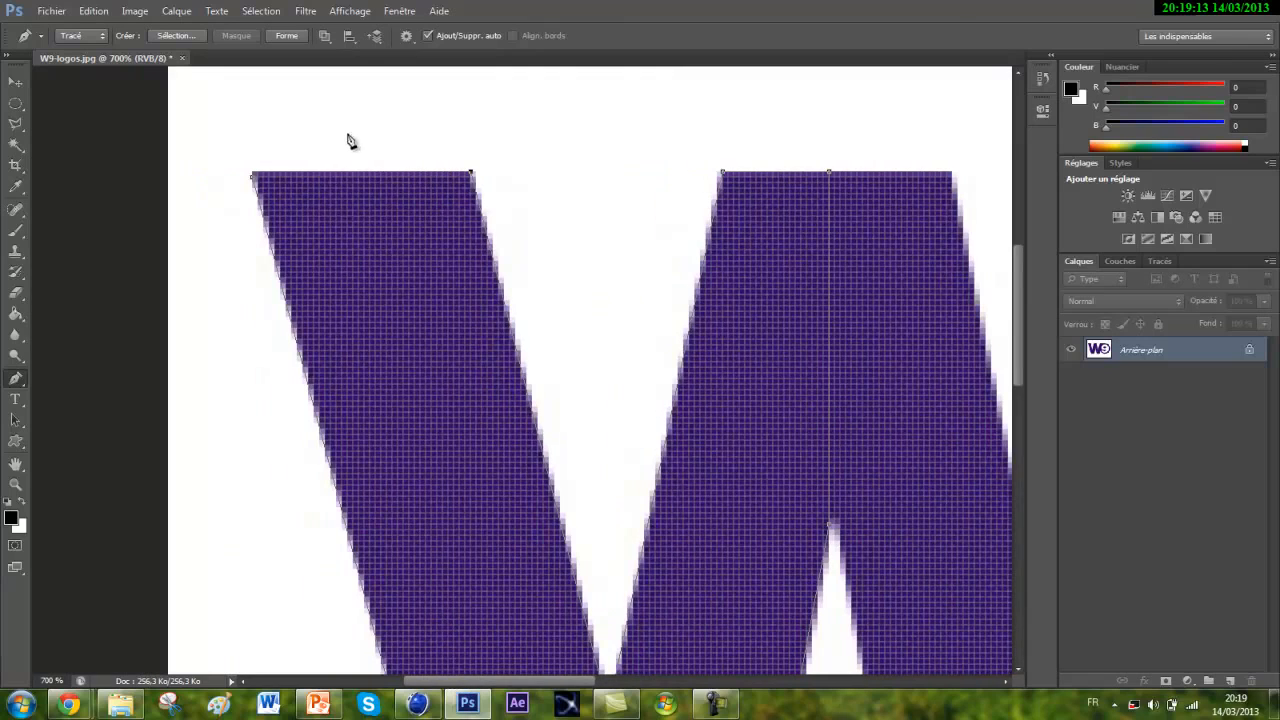
{"action": "left_click", "coordinate": [253, 175]}
{"action": "scroll", "coordinate": [347, 212], "scroll_direction": "down", "scroll_amount": 1}
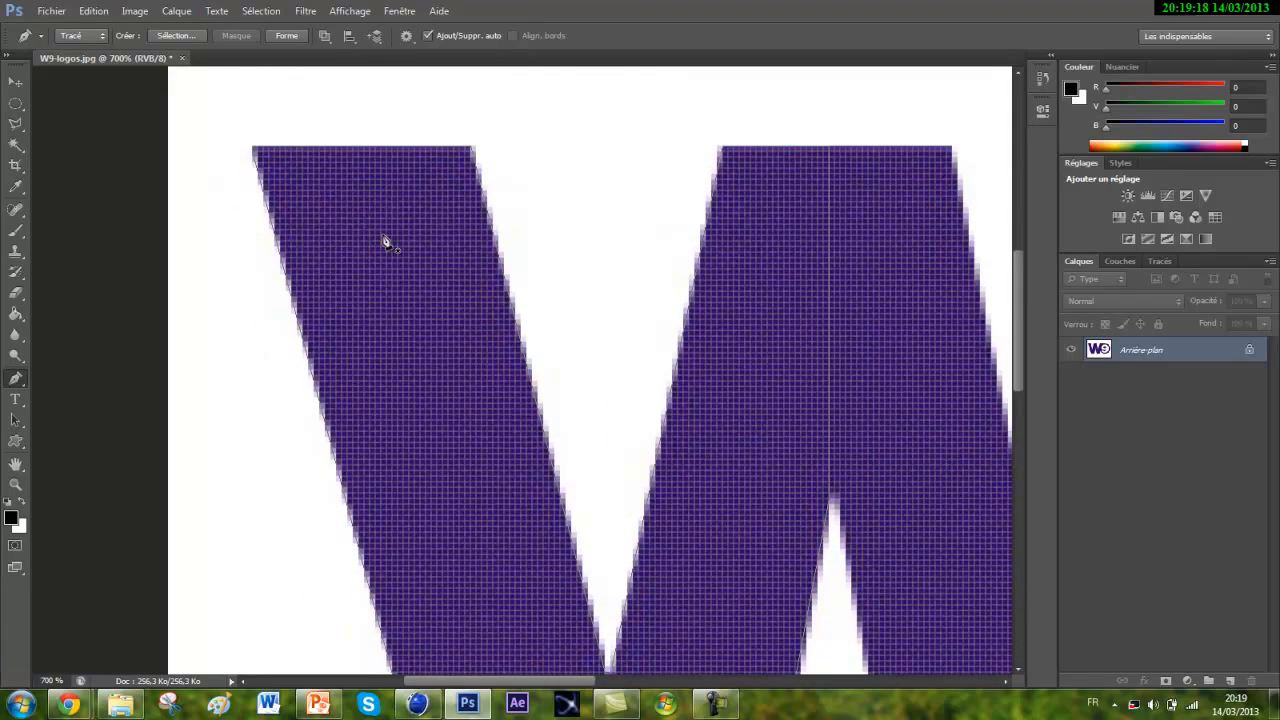
{"action": "key", "text": "ctrl+minus"}
{"action": "key", "text": "ctrl+minus"}
{"action": "key", "text": "ctrl+minus"}
{"action": "key", "text": "ctrl+minus"}
{"action": "key", "text": "ctrl+minus"}
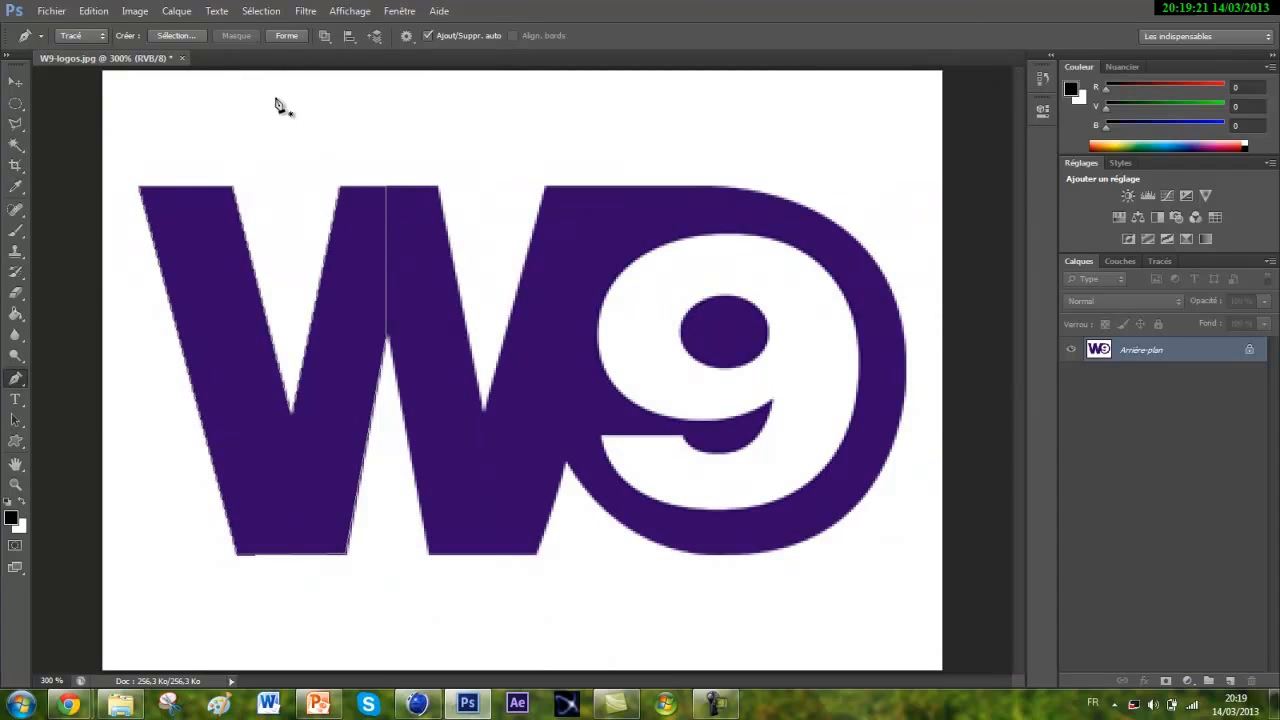
Start a path export to Illustrator with Tracé de travail as the path to export.
{"action": "left_click", "coordinate": [51, 11]}
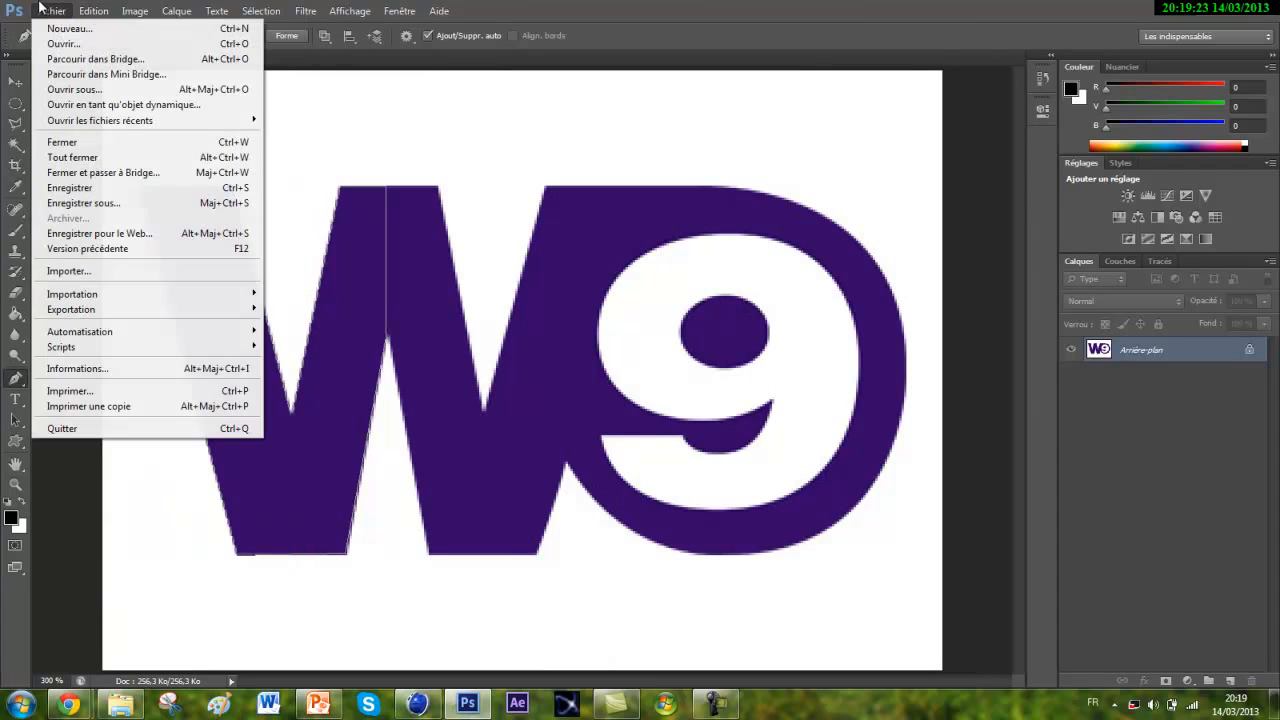
{"action": "mouse_move", "coordinate": [125, 311]}
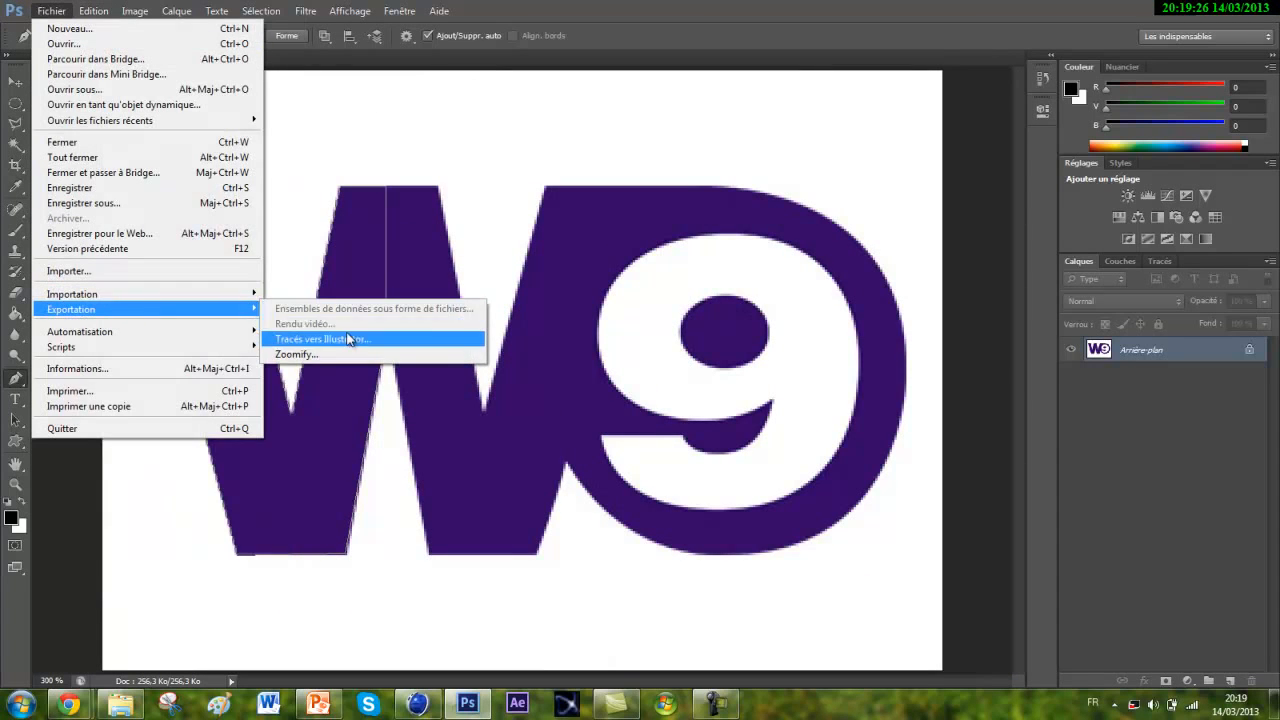
{"action": "left_click", "coordinate": [347, 339]}
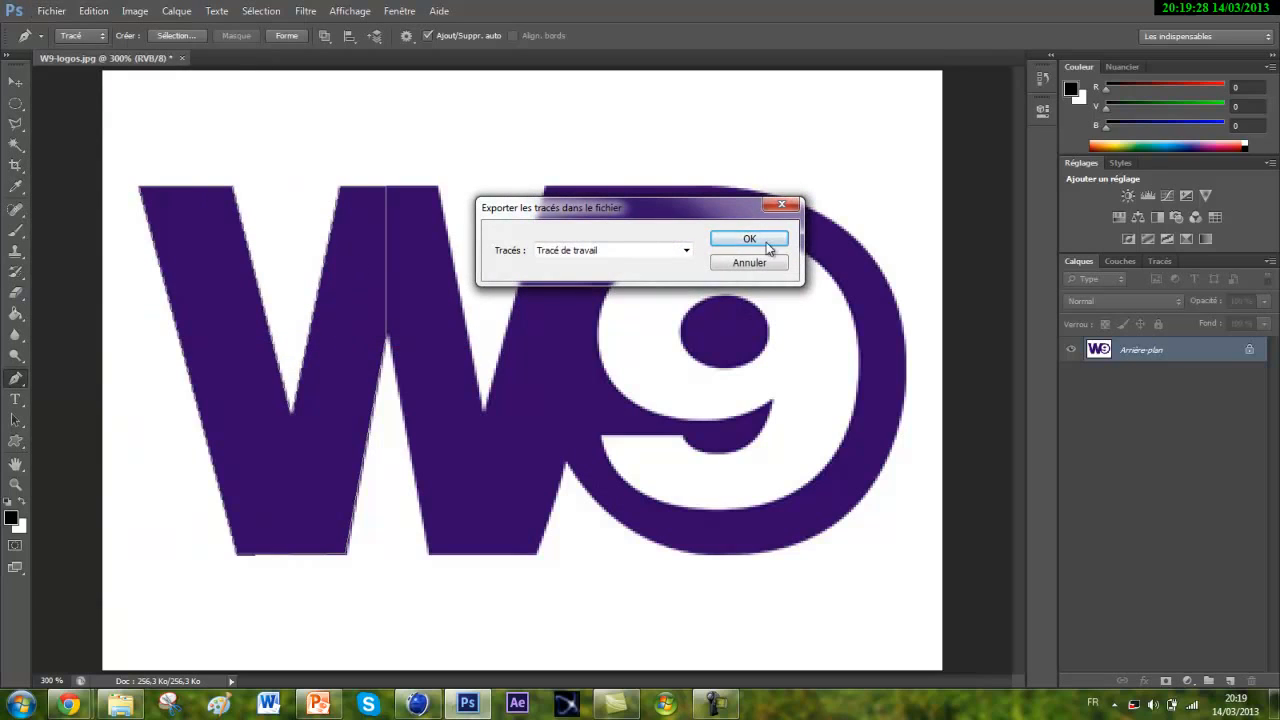
{"action": "left_click", "coordinate": [631, 251]}
{"action": "left_click", "coordinate": [632, 254]}
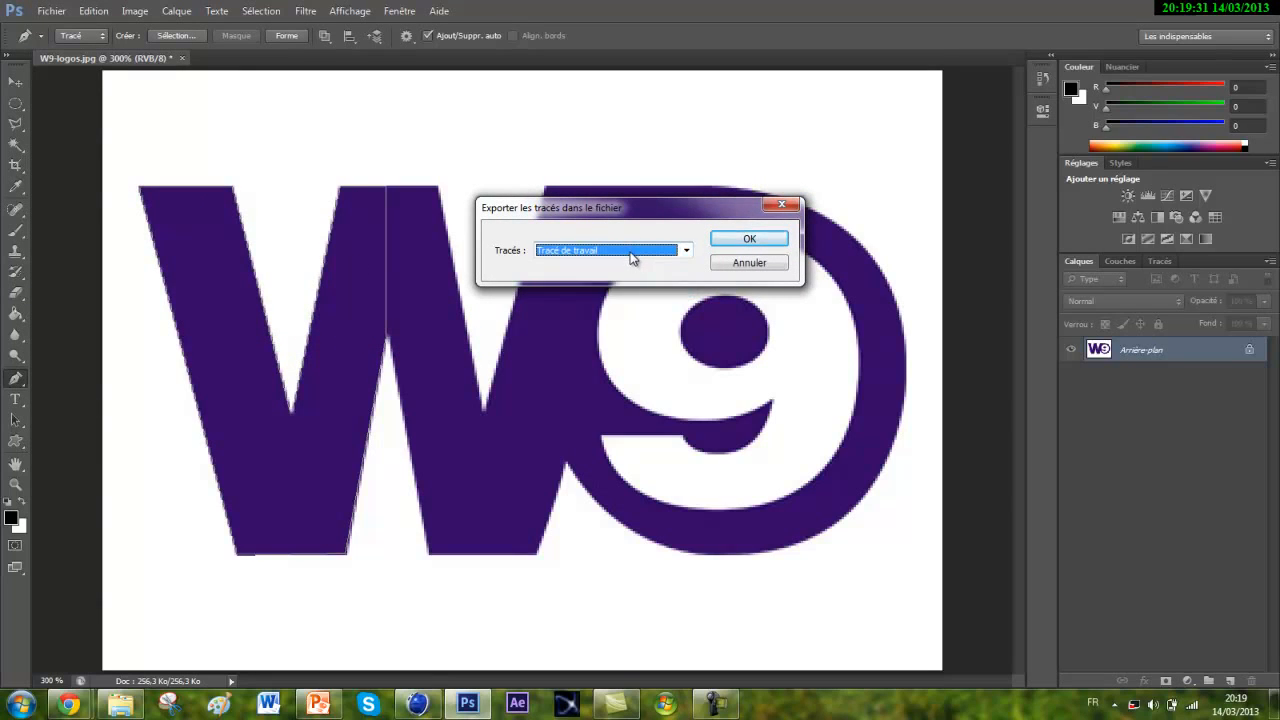
{"action": "left_click", "coordinate": [676, 255]}
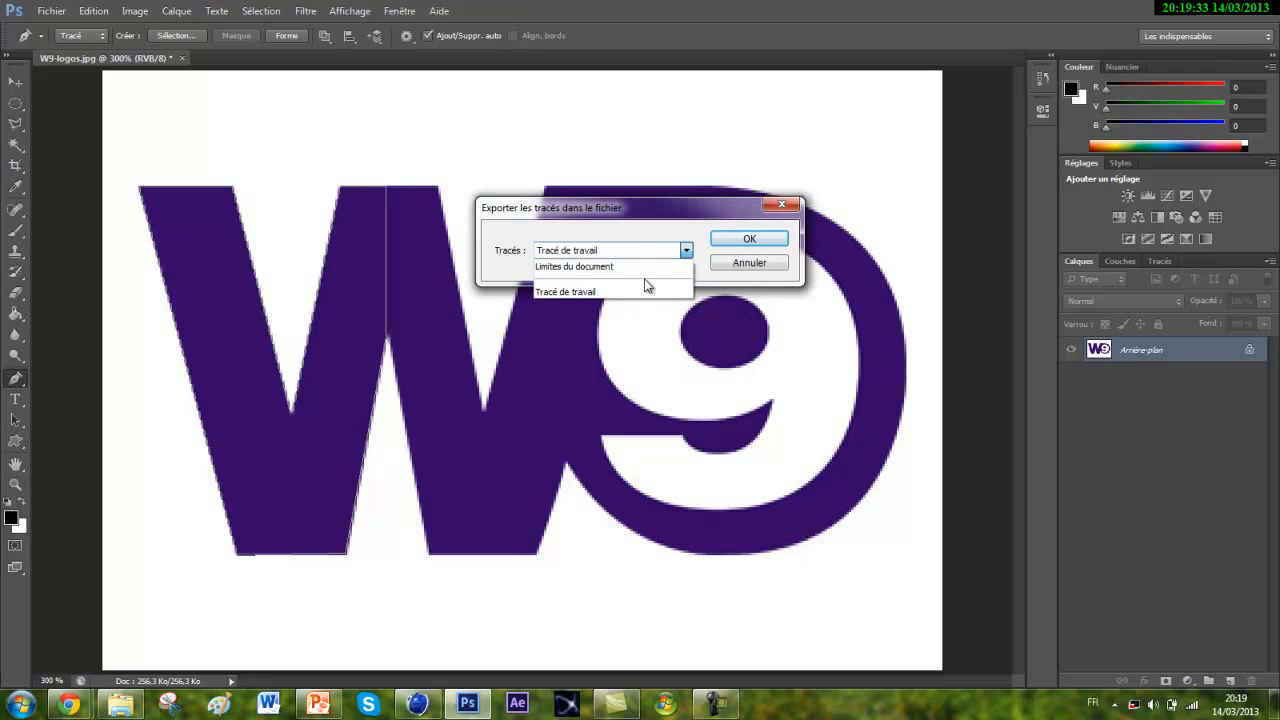
{"action": "left_click", "coordinate": [644, 294]}
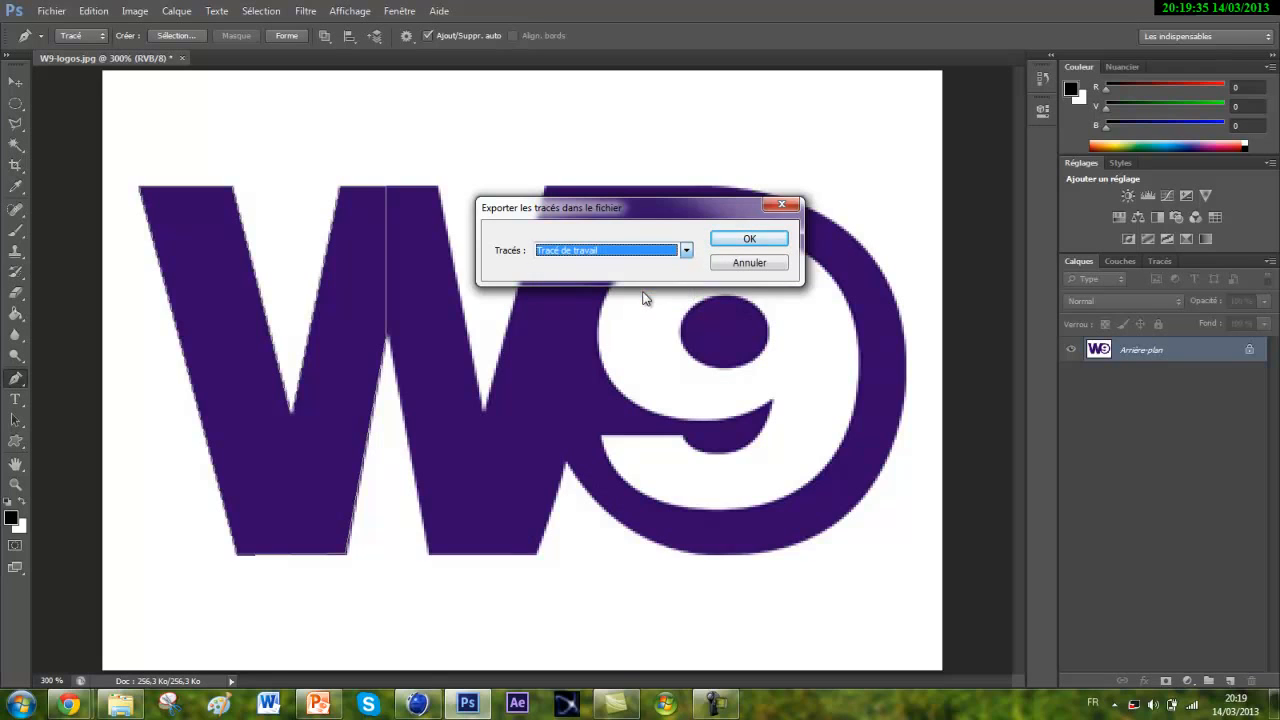
{"action": "left_click", "coordinate": [752, 240]}
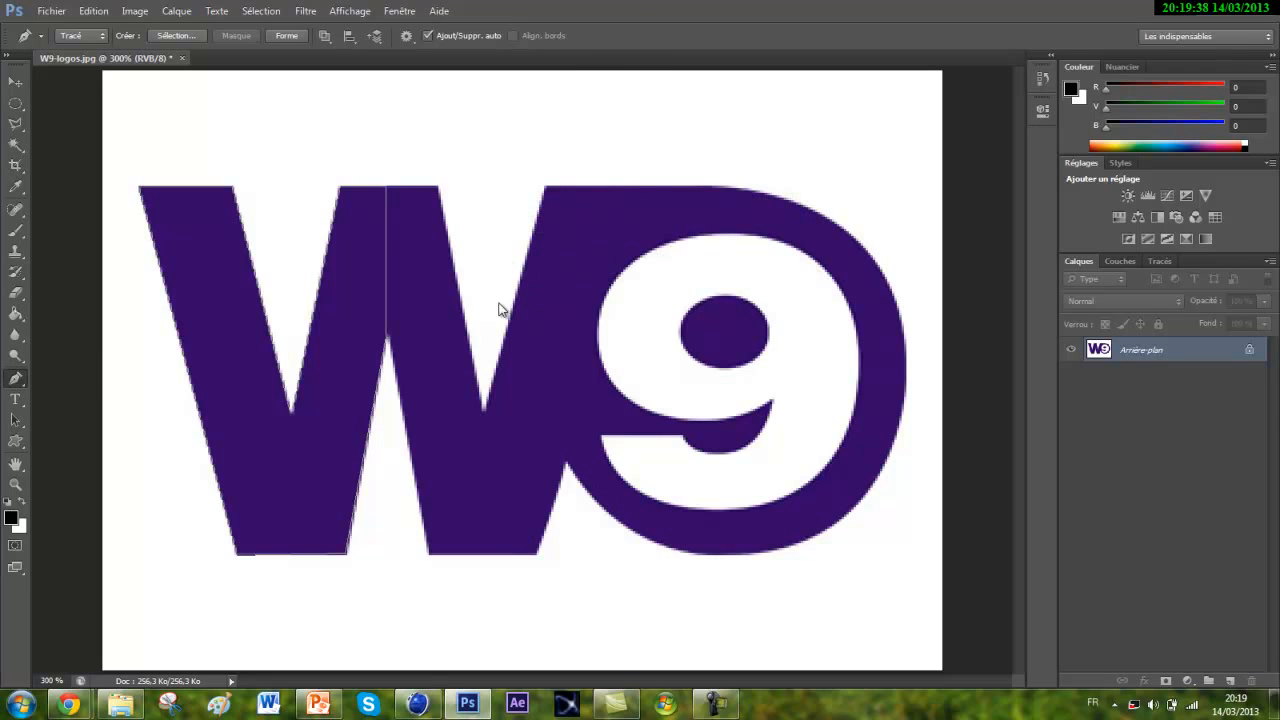
Delete the existing file w2.ai from the Musique library while choosing where to save the exported path.
{"action": "scroll", "coordinate": [600, 206], "scroll_direction": "down", "scroll_amount": 2}
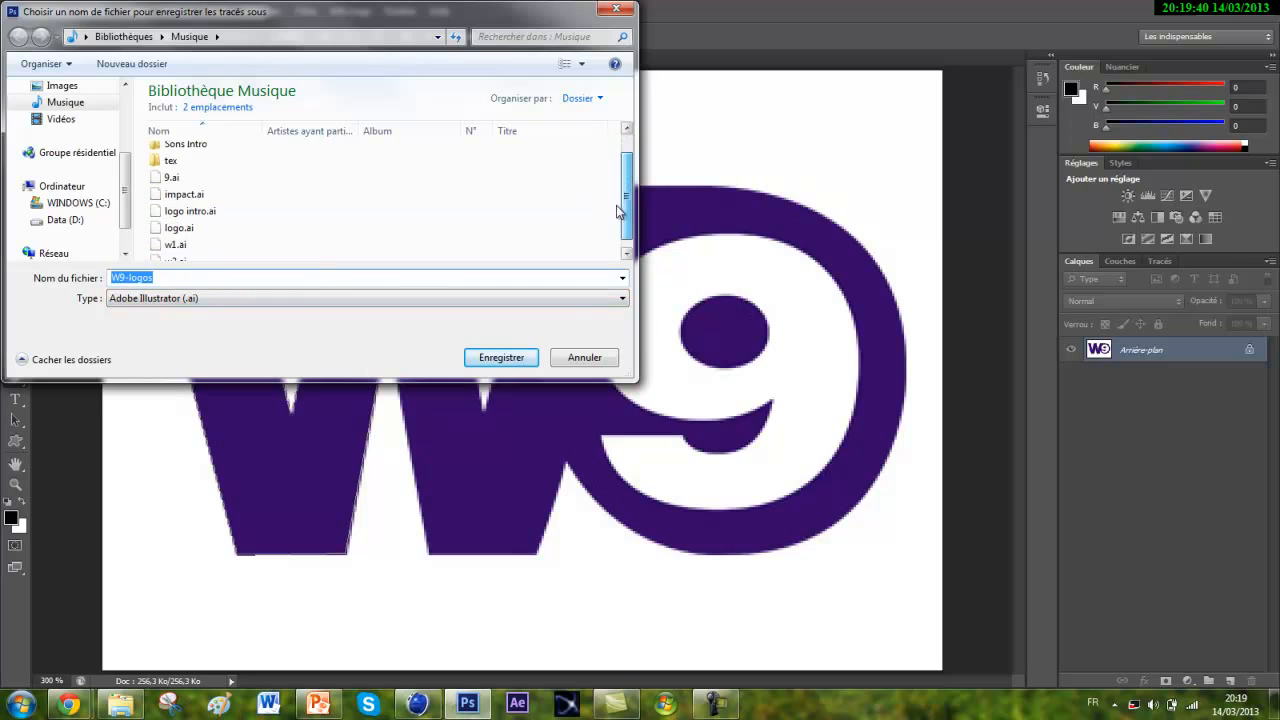
{"action": "left_click", "coordinate": [330, 257]}
{"action": "key", "text": "Delete"}
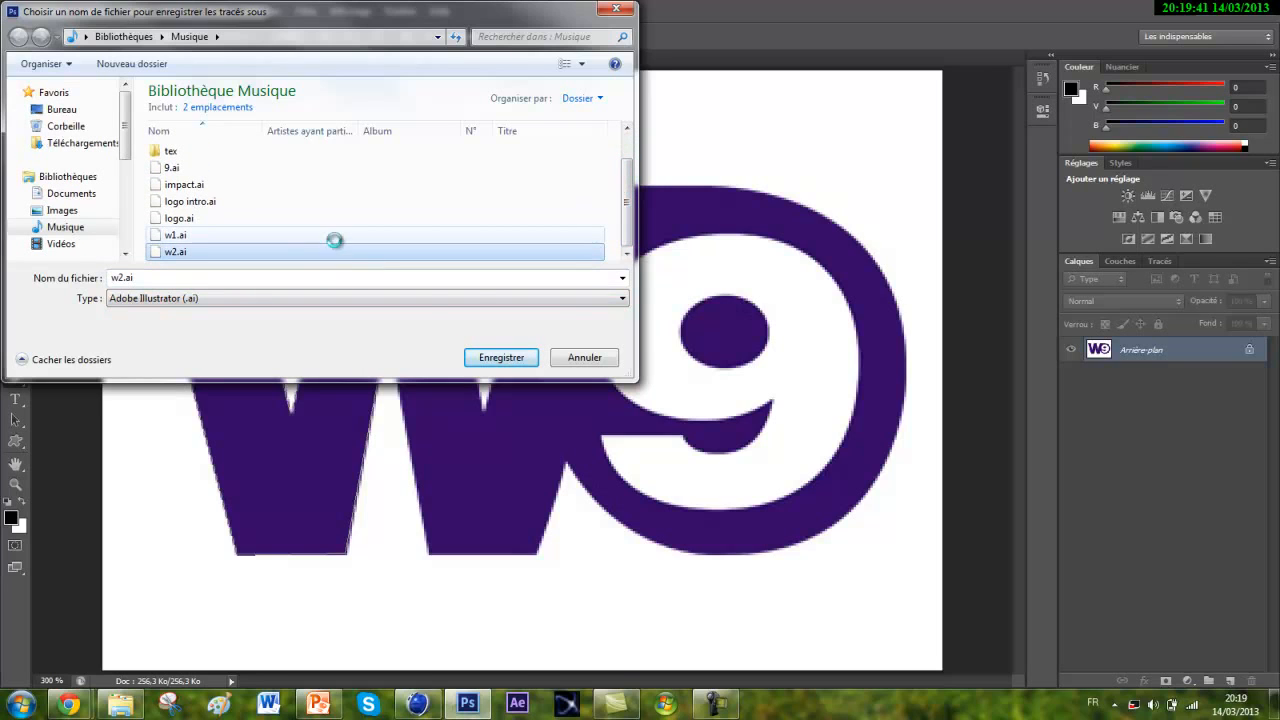
{"action": "left_click", "coordinate": [701, 417]}
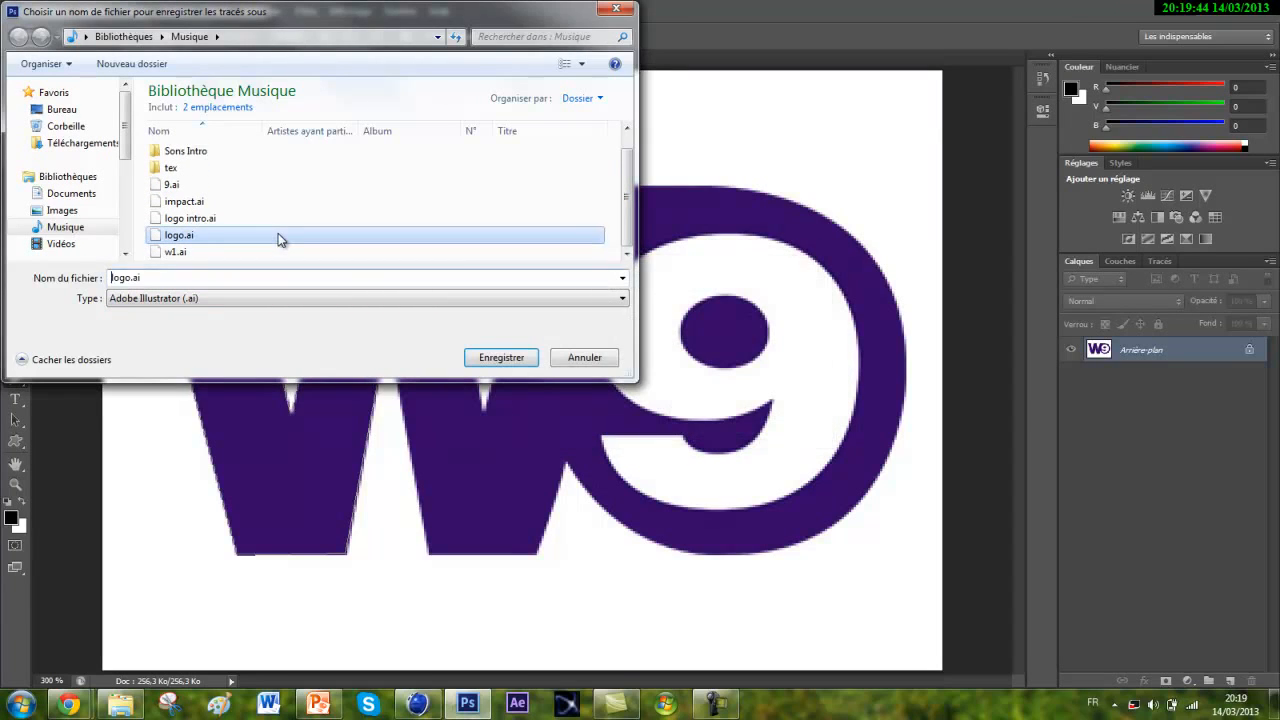
Delete the existing files w1.ai and 9.ai from the Musique library in the save dialog.
{"action": "left_click", "coordinate": [281, 250]}
{"action": "key", "text": "Delete"}
{"action": "key", "text": "Return"}
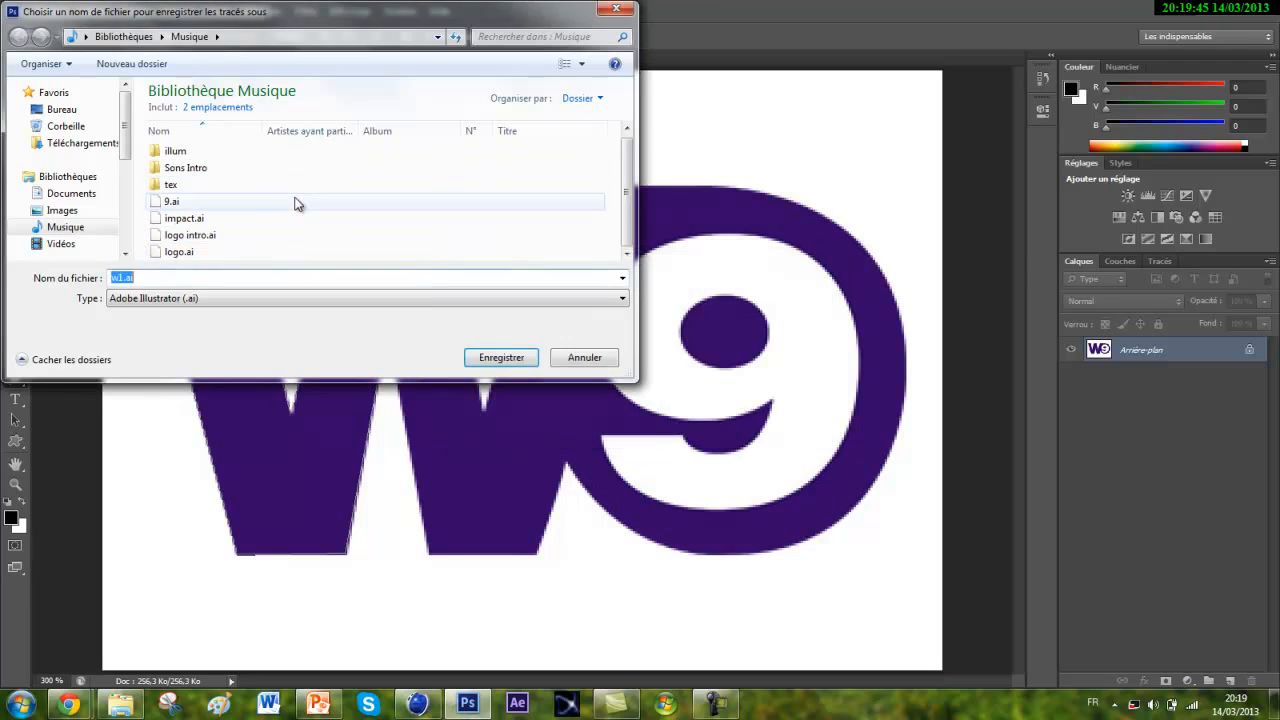
{"action": "left_click", "coordinate": [295, 200]}
{"action": "key", "text": "Delete"}
{"action": "key", "text": "Return"}
Save the exported path as w1 in the Musique library in Adobe Illustrator format.
{"action": "left_click_drag", "start_coordinate": [394, 282], "coordinate": [214, 308]}
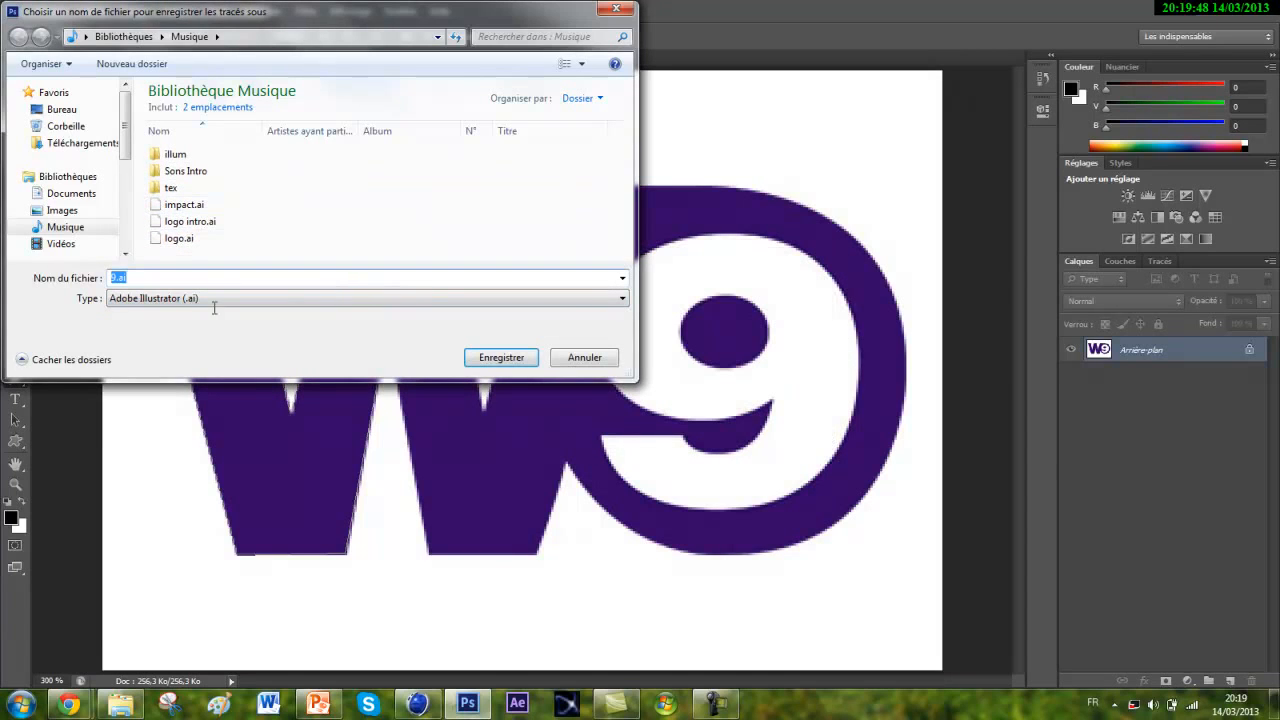
{"action": "type", "text": "w1"}
{"action": "key", "text": "Return"}
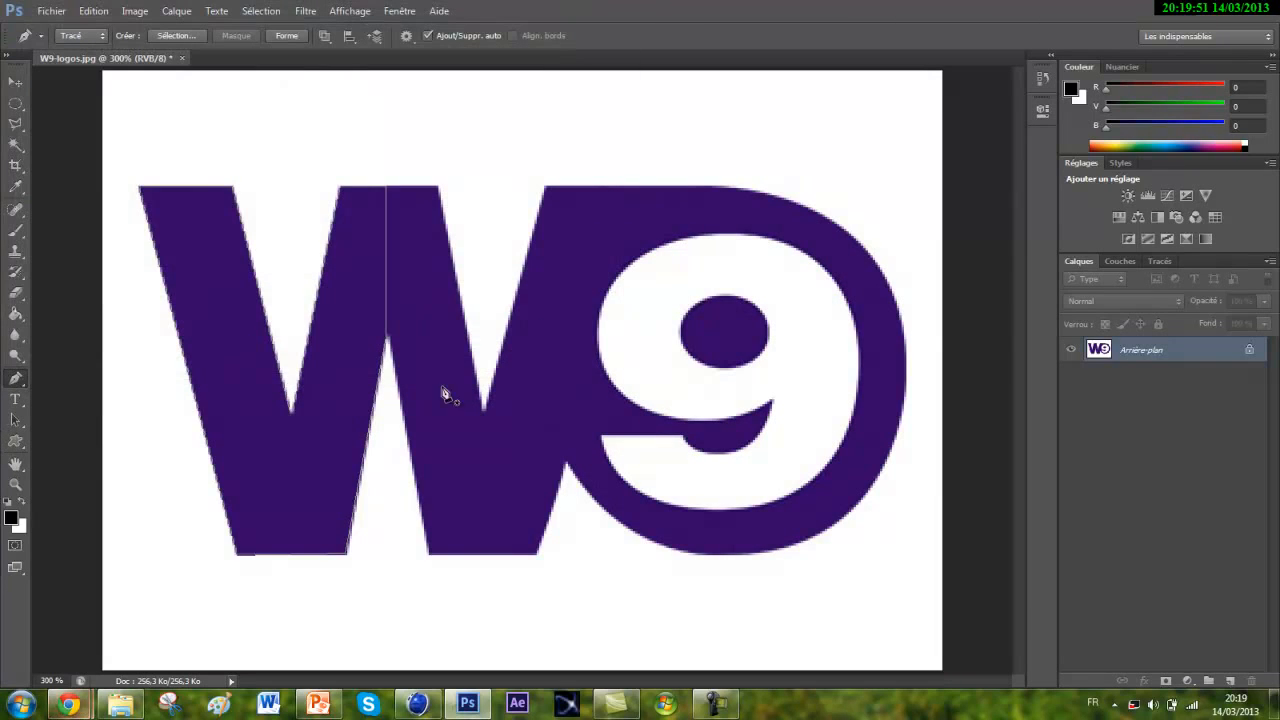
Deselect the work path and start a new path from the top edge of the W's middle peak straight down to the inner apex.
{"action": "left_click", "coordinate": [1158, 261]}
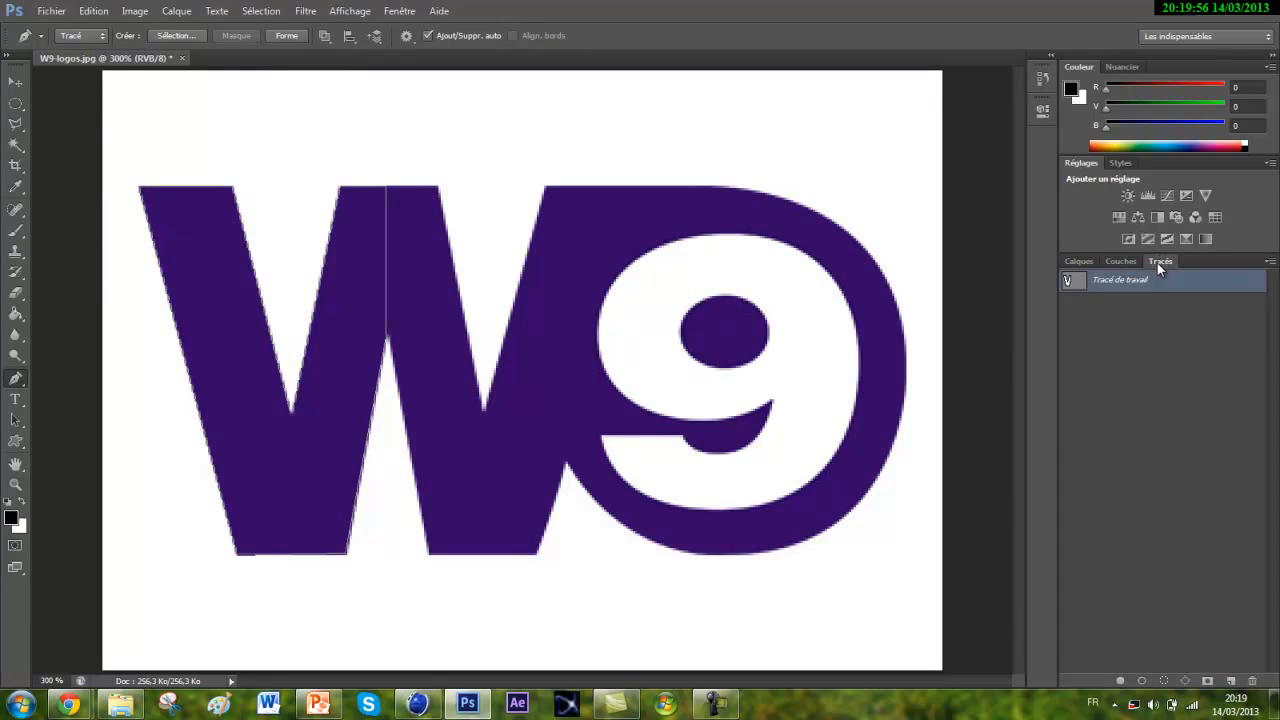
{"action": "left_click", "coordinate": [1136, 363]}
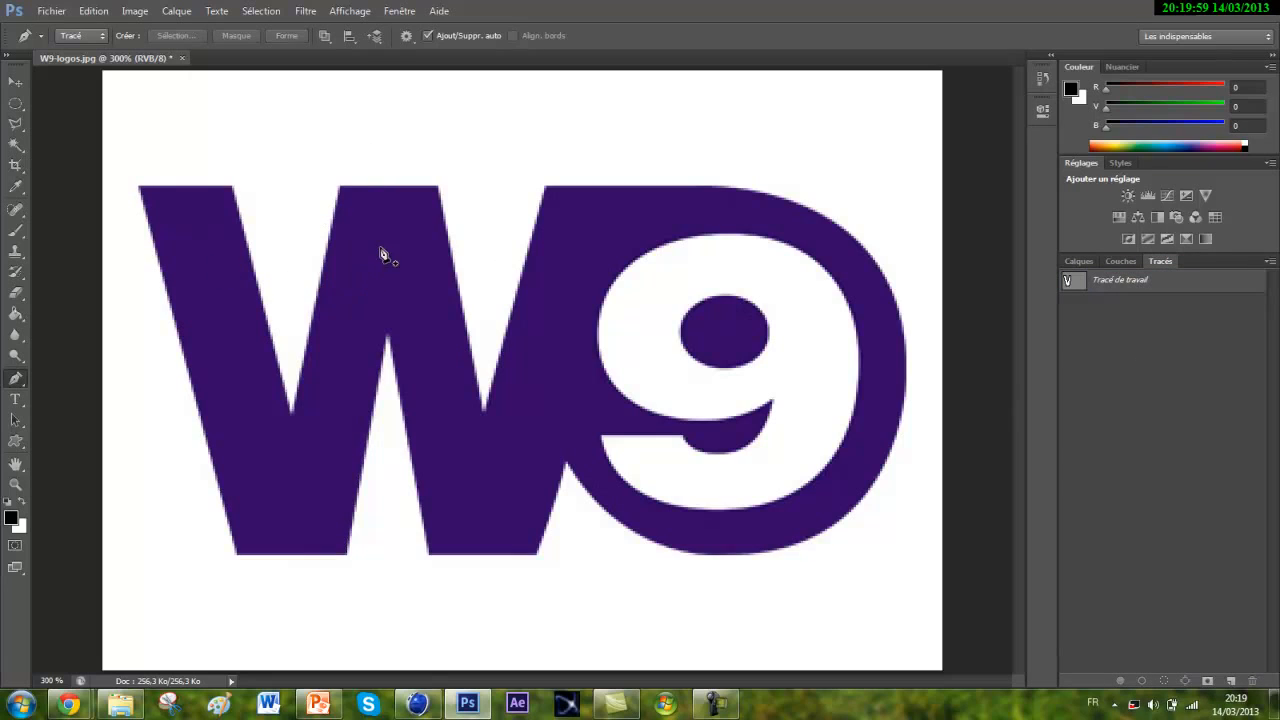
{"action": "left_click", "coordinate": [388, 187]}
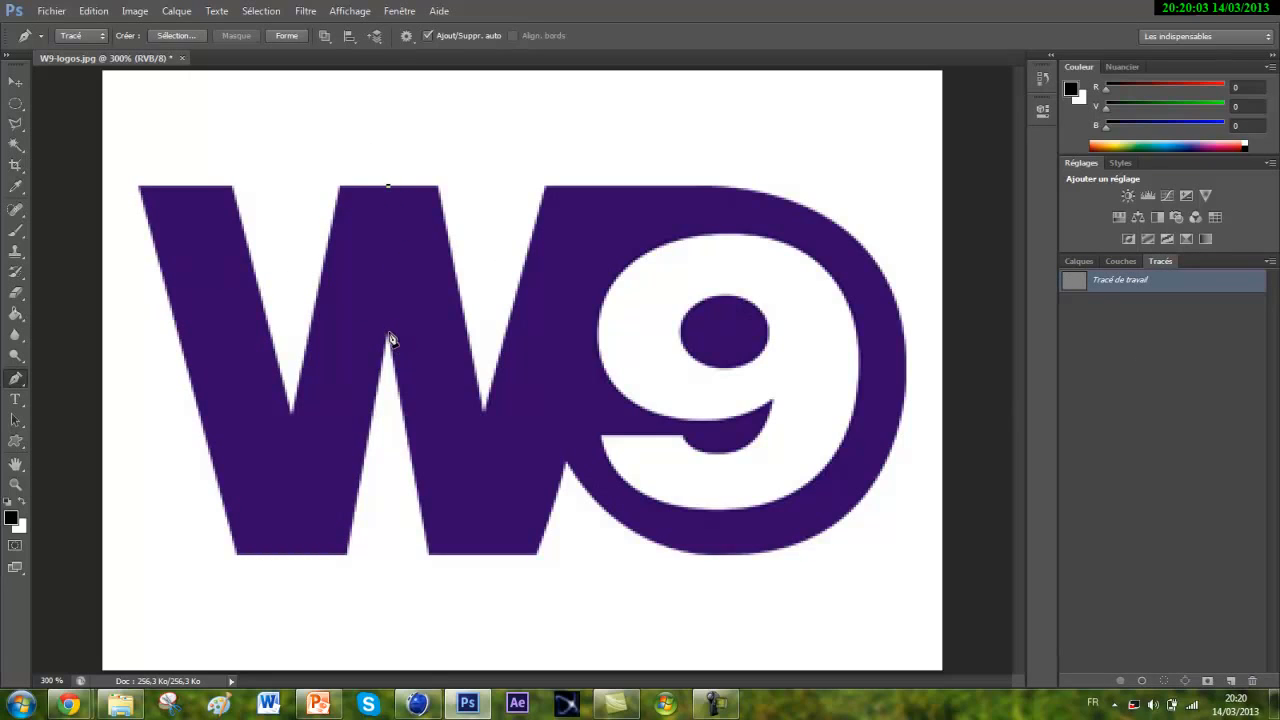
{"action": "left_click", "coordinate": [388, 338]}
Switch to the Jingle pub video in Chrome to examine how the logo is split into pieces, and return to Photoshop.
{"action": "mouse_move", "coordinate": [100, 706]}
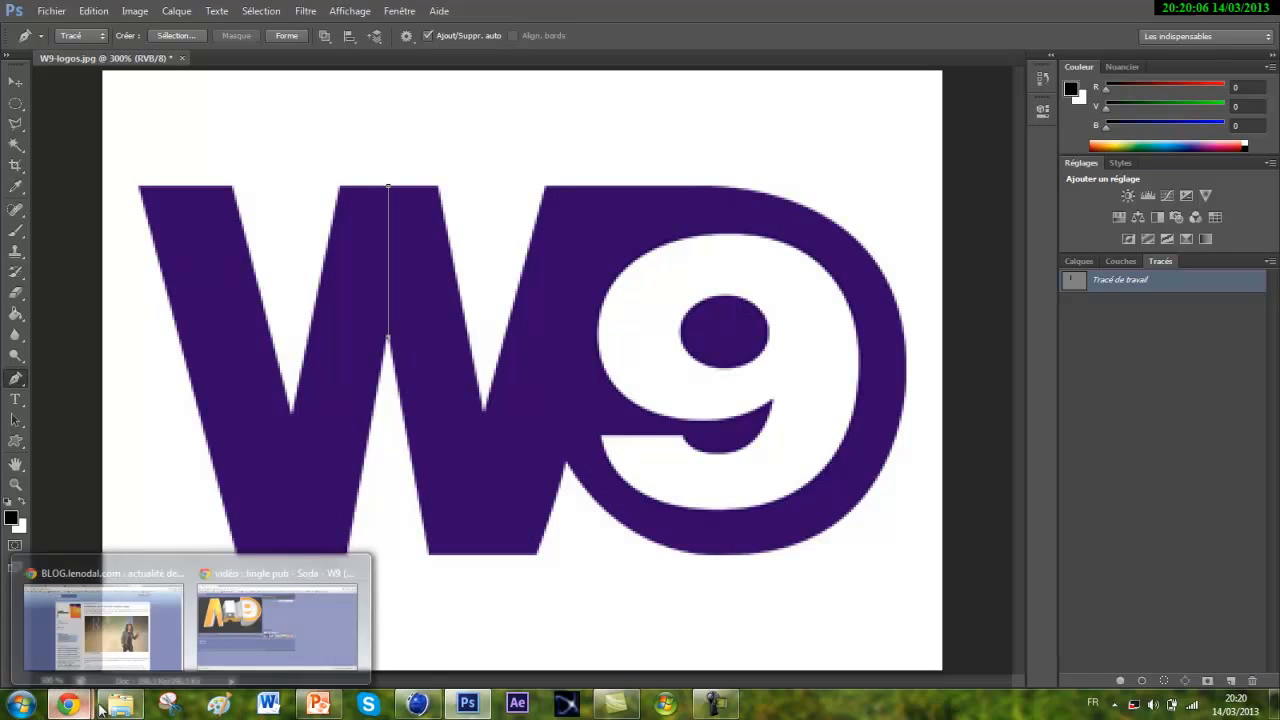
{"action": "left_click", "coordinate": [240, 652]}
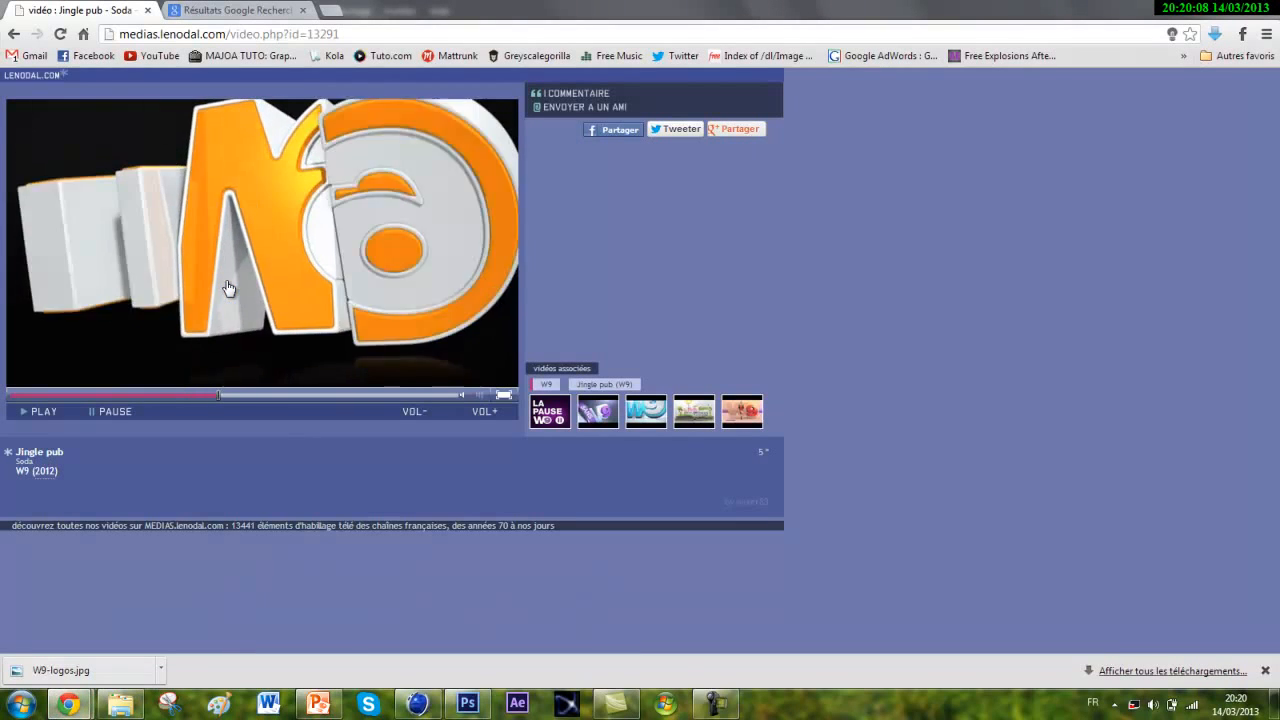
{"action": "right_click", "coordinate": [228, 288]}
{"action": "left_click", "coordinate": [655, 224]}
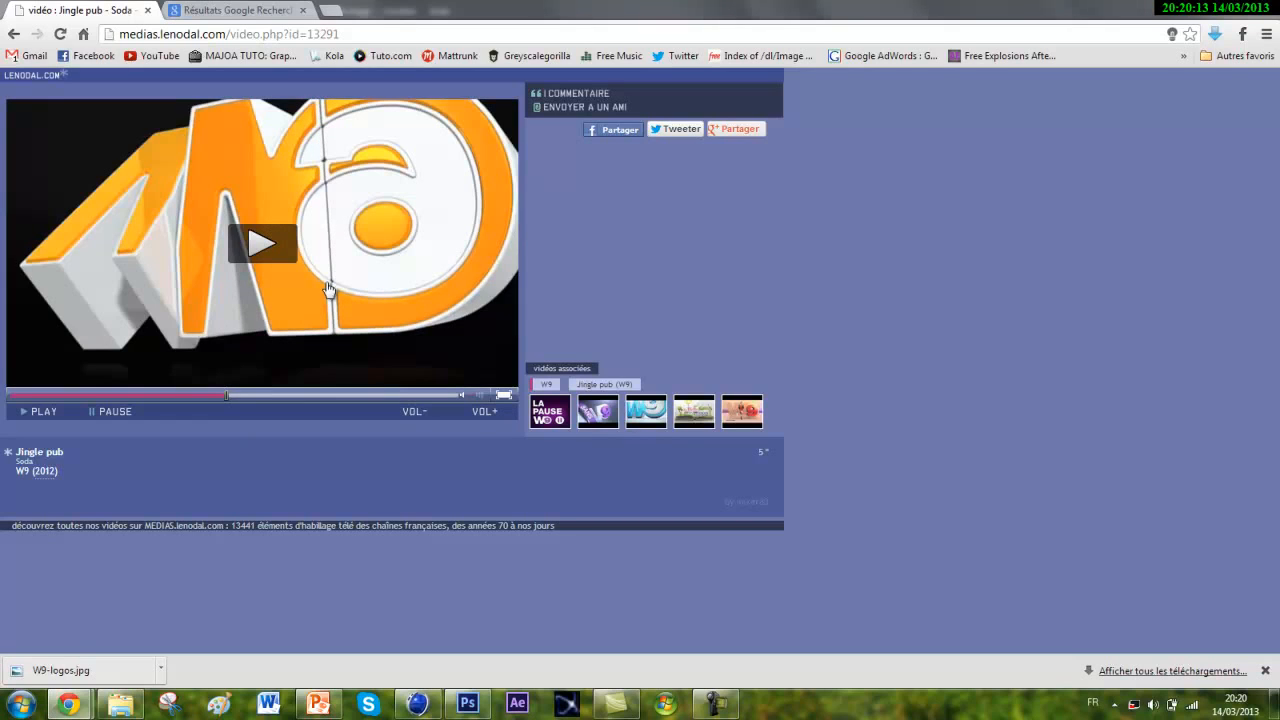
{"action": "left_click", "coordinate": [467, 704]}
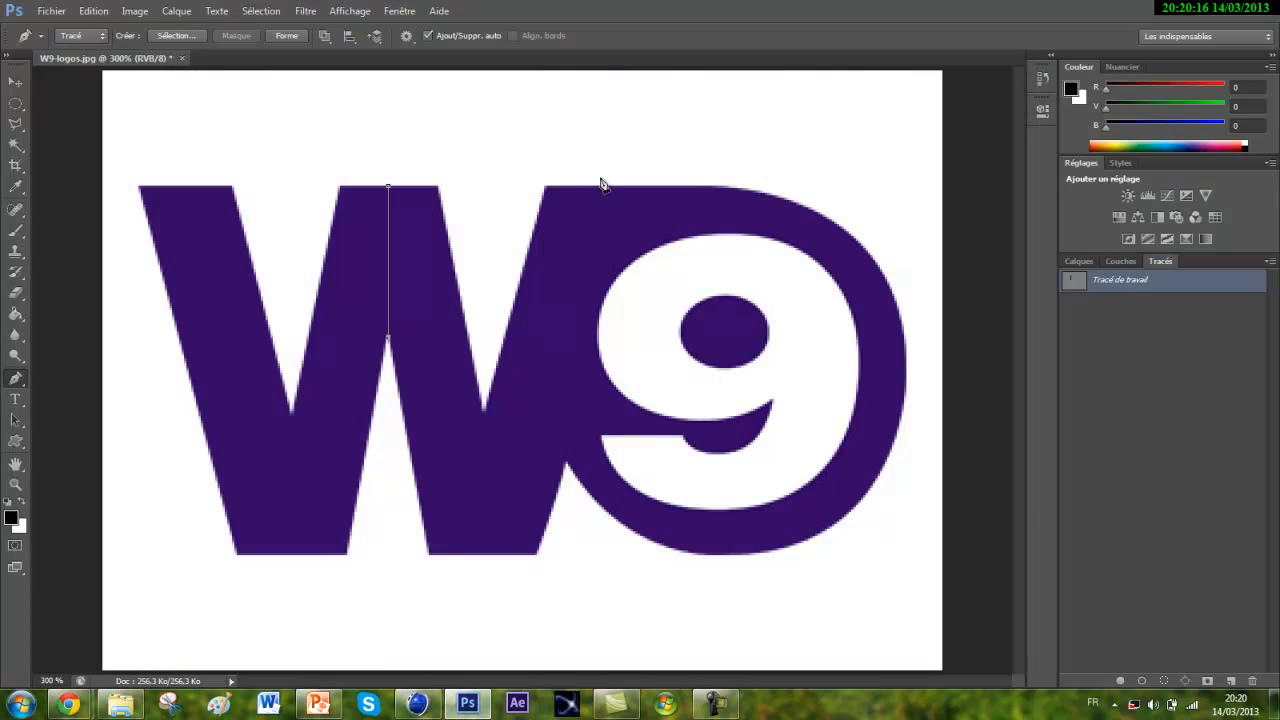
Continue the path around the base of the W's second stroke, up to where it meets the 9, and along the 9's lower-left curve.
{"action": "left_click", "coordinate": [429, 553]}
{"action": "left_click", "coordinate": [537, 553]}
{"action": "mouse_move", "coordinate": [68, 704]}
{"action": "mouse_move", "coordinate": [304, 615]}
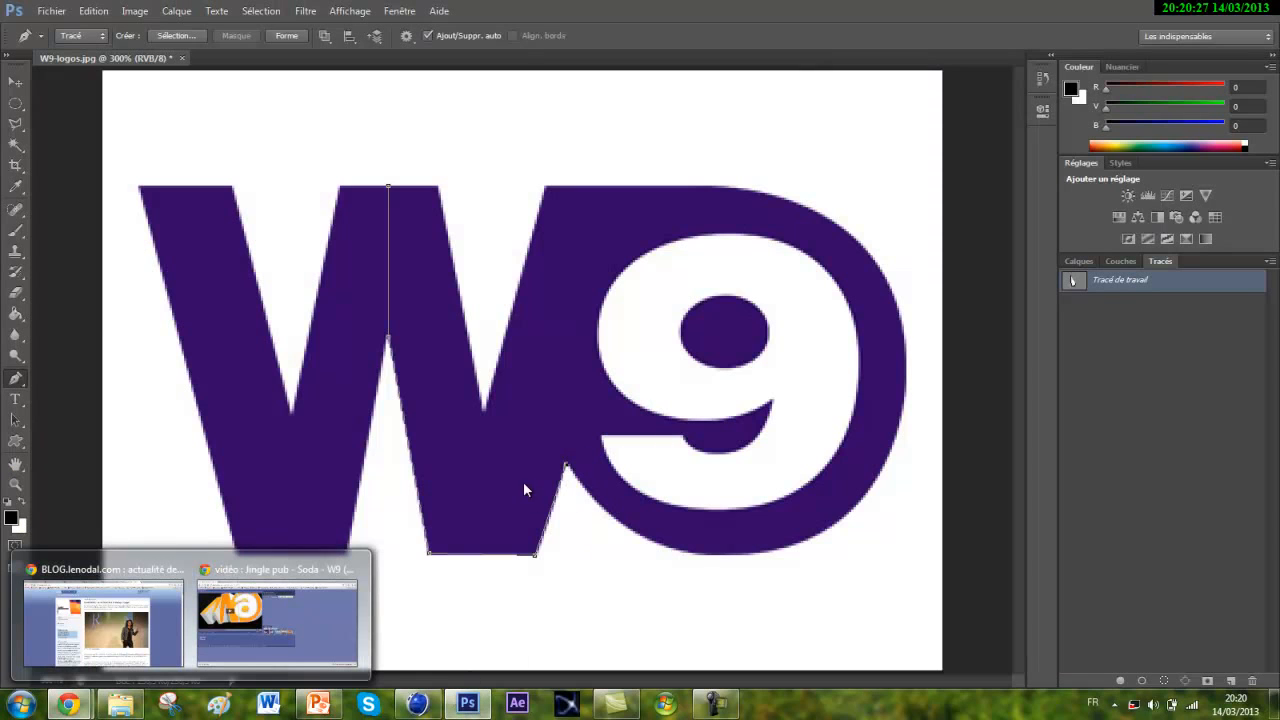
{"action": "left_click", "coordinate": [620, 523]}
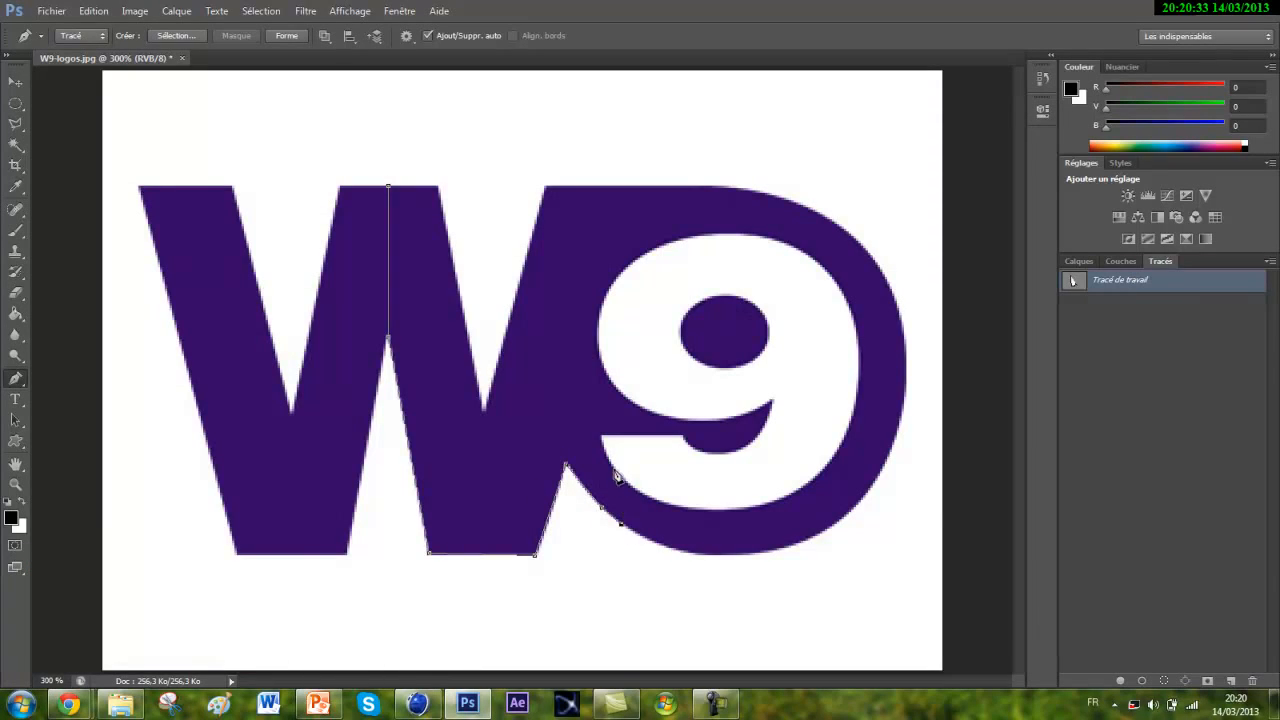
Continue the path straight up to the top edge, along the W's right corner and notch, and close it at the middle peak.
{"action": "left_click", "coordinate": [624, 188]}
{"action": "key", "text": "ctrl+z"}
{"action": "left_click", "coordinate": [620, 188]}
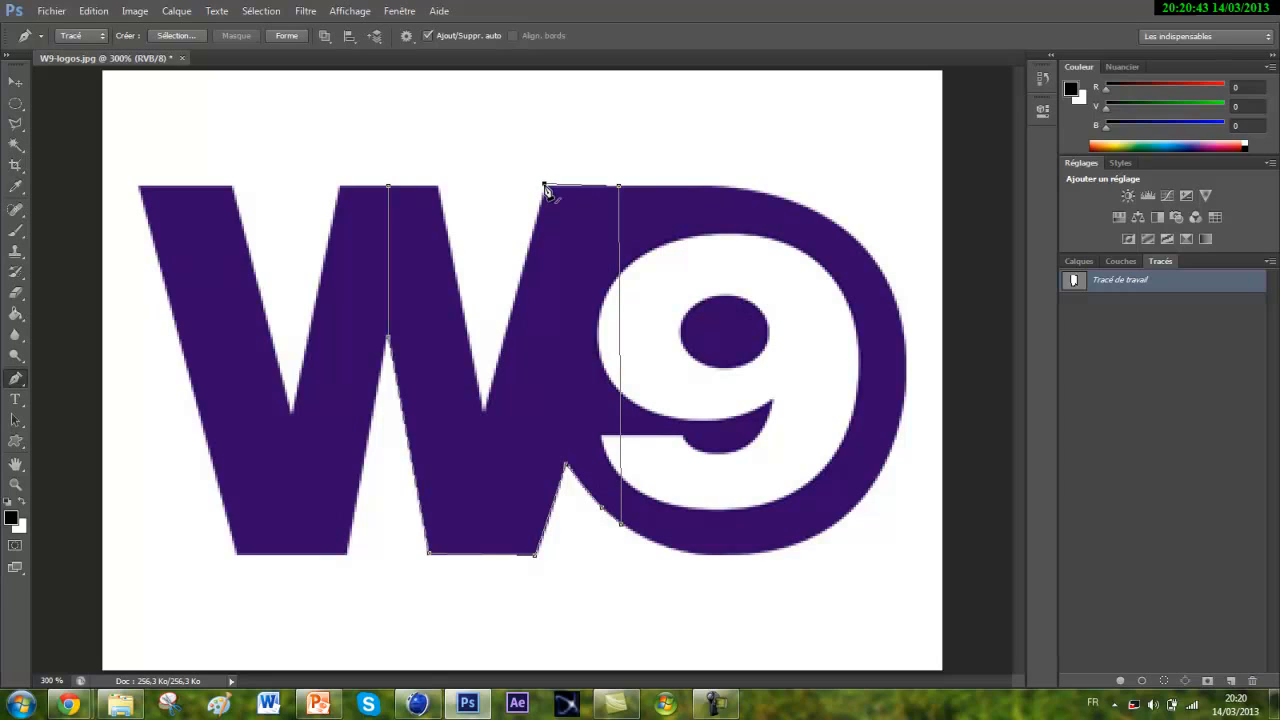
{"action": "key", "text": "ctrl+z"}
{"action": "left_click", "coordinate": [436, 185]}
{"action": "left_click", "coordinate": [389, 187]}
Export Tracé de travail to Illustrator as w9 in the Musique library.
{"action": "left_click", "coordinate": [93, 11]}
{"action": "mouse_move", "coordinate": [51, 11]}
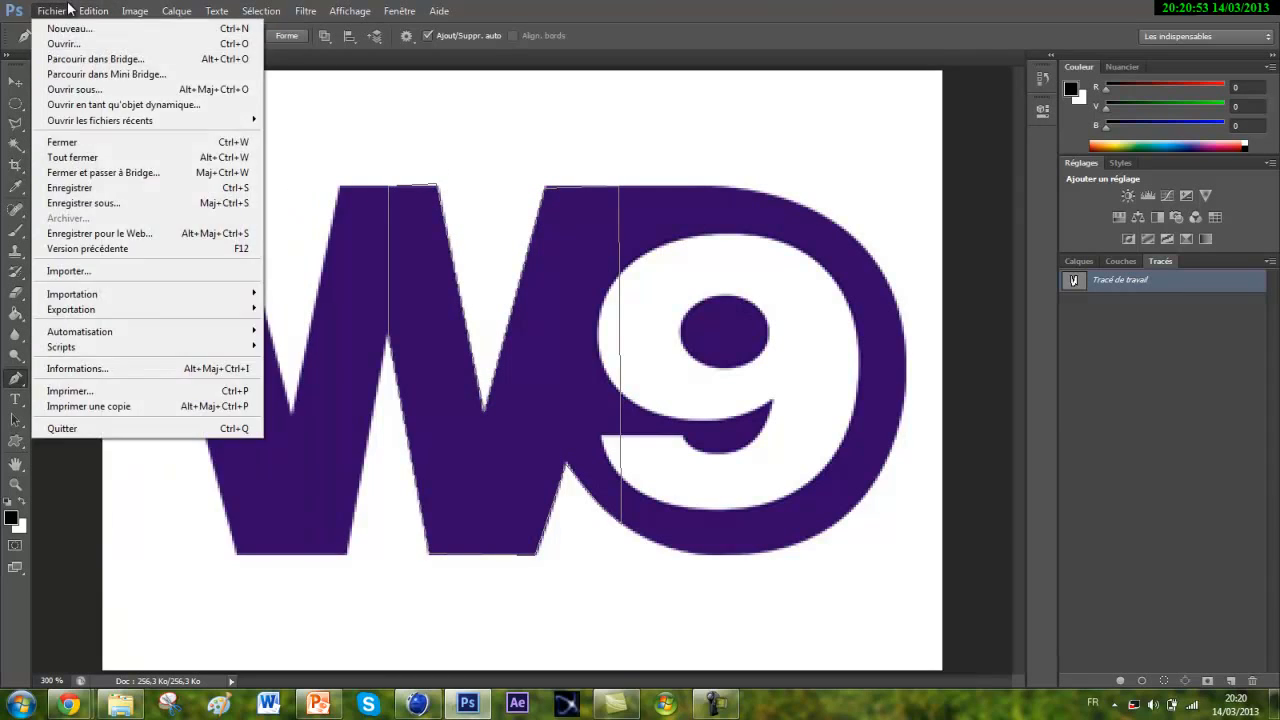
{"action": "mouse_move", "coordinate": [197, 316]}
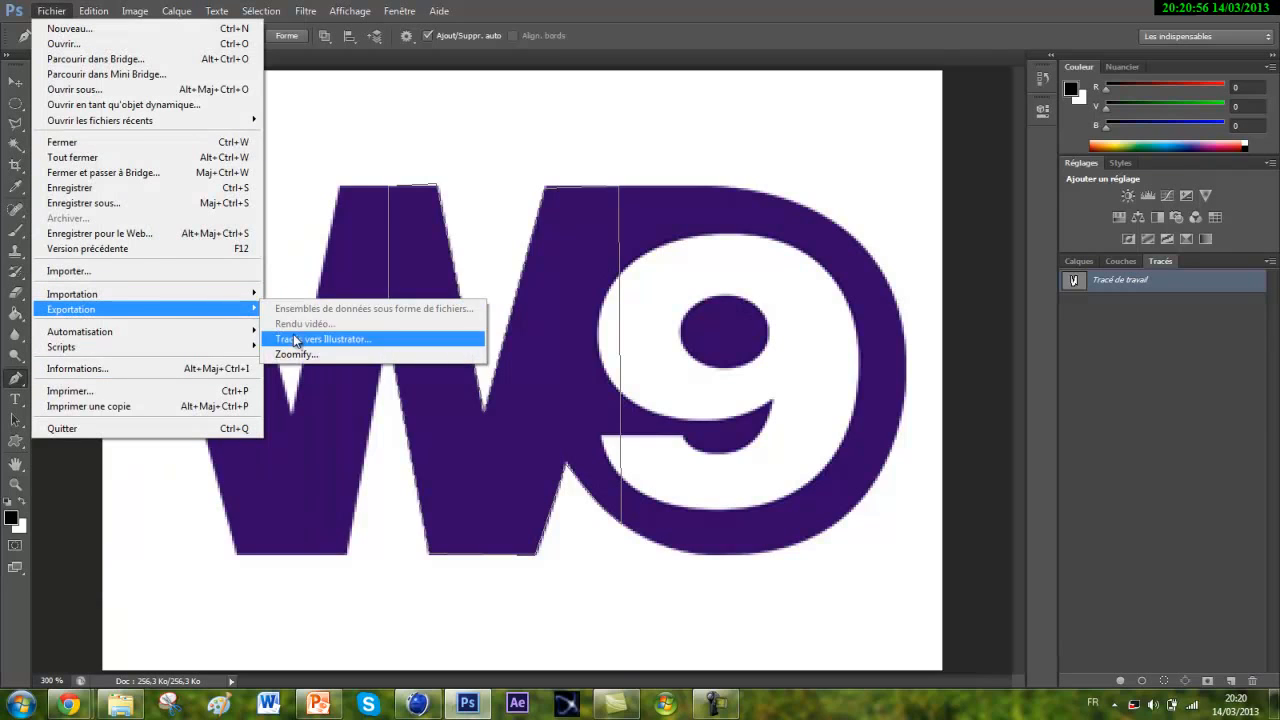
{"action": "left_click", "coordinate": [310, 339]}
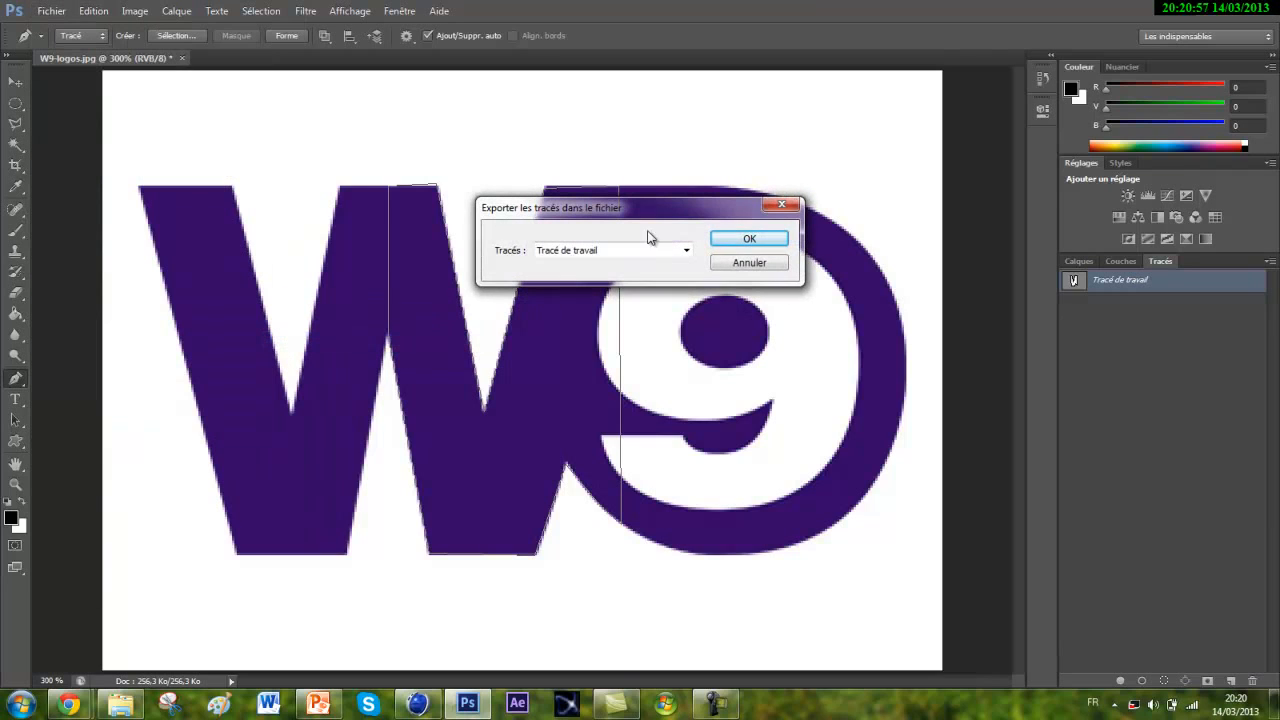
{"action": "left_click", "coordinate": [749, 239]}
{"action": "type", "text": "w9"}
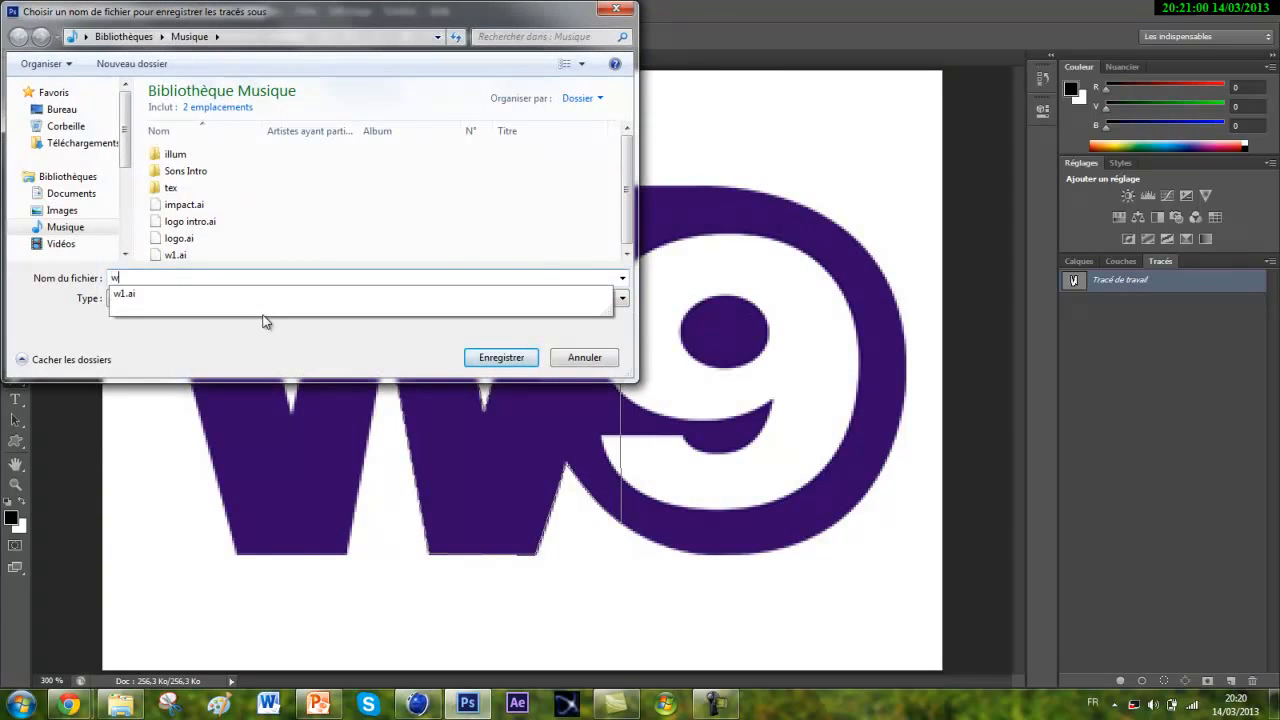
{"action": "key", "text": "Return"}
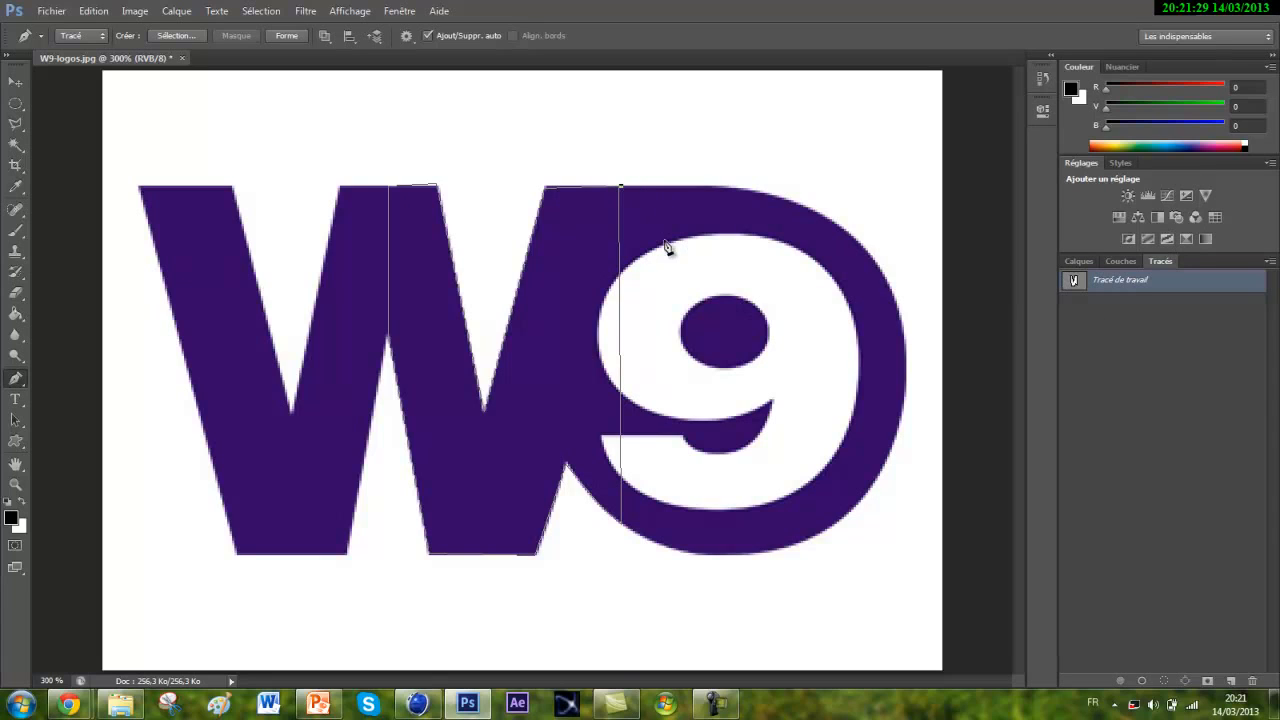
Deselect the work path and start a new path from the logo's top edge straight down to the 9's lower-left outer curve.
{"action": "left_click", "coordinate": [1176, 354]}
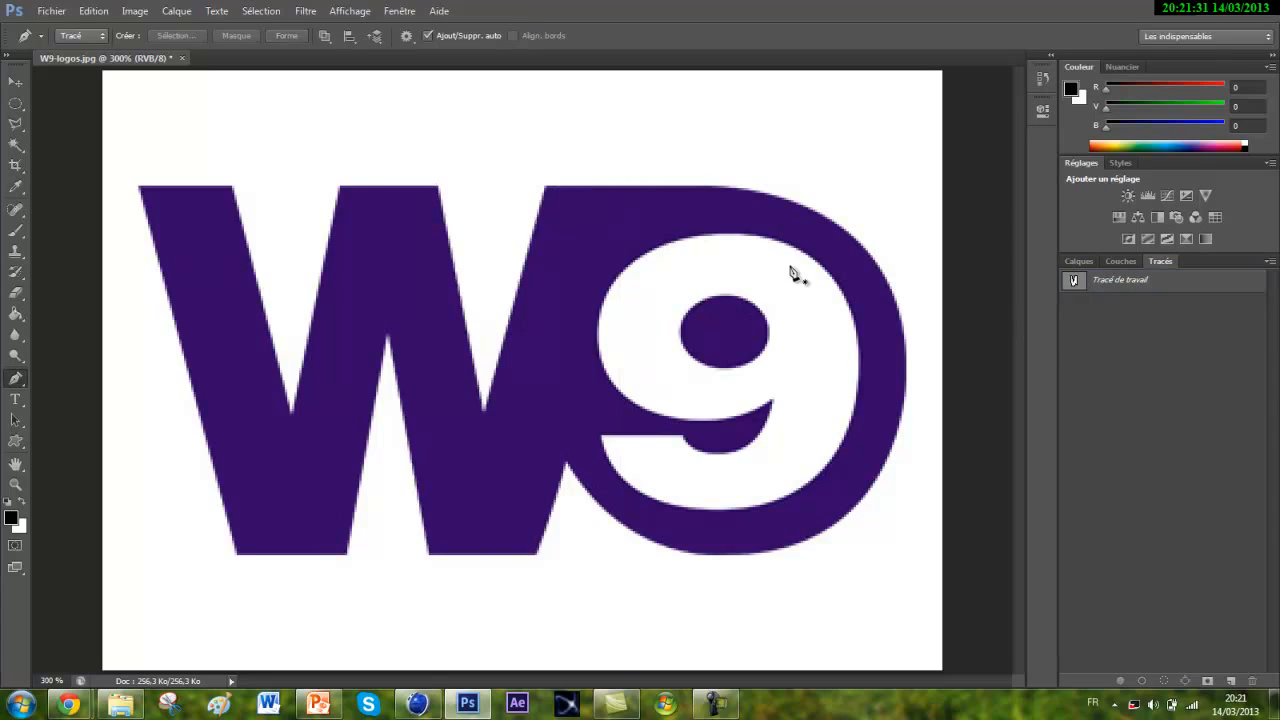
{"action": "left_click", "coordinate": [614, 186]}
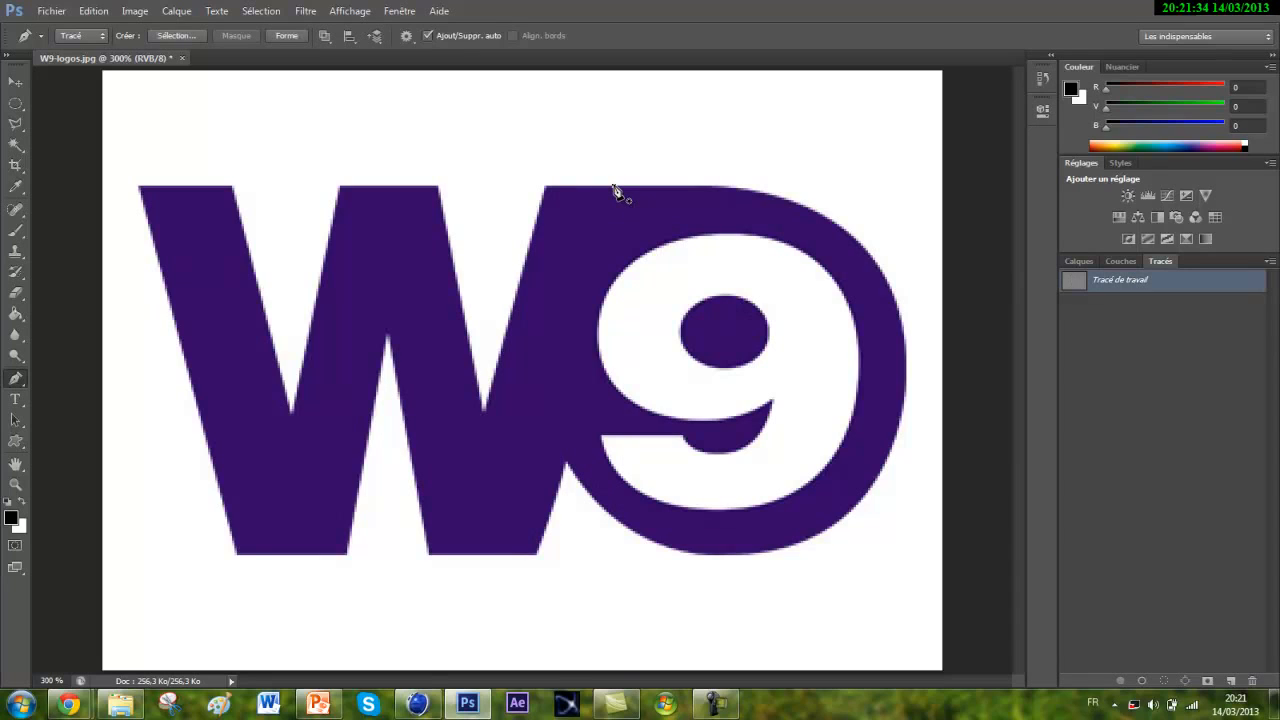
{"action": "left_click", "coordinate": [627, 530]}
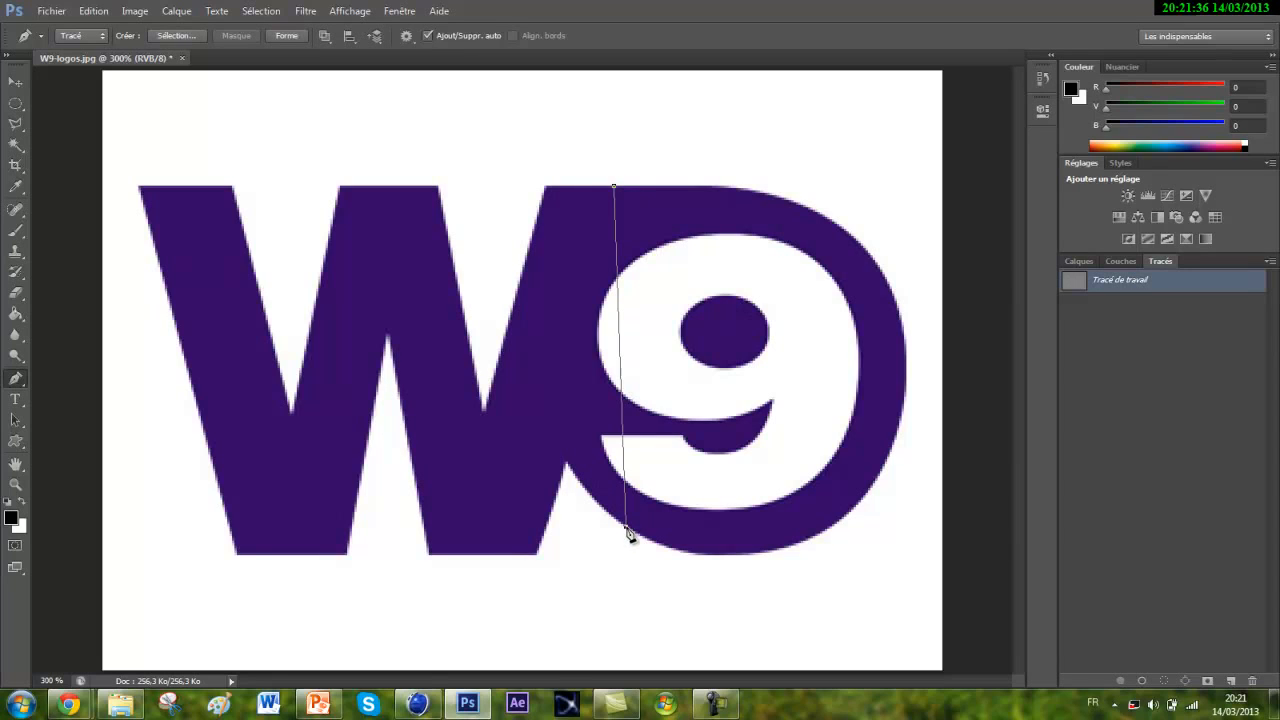
{"action": "key", "text": "ctrl+z"}
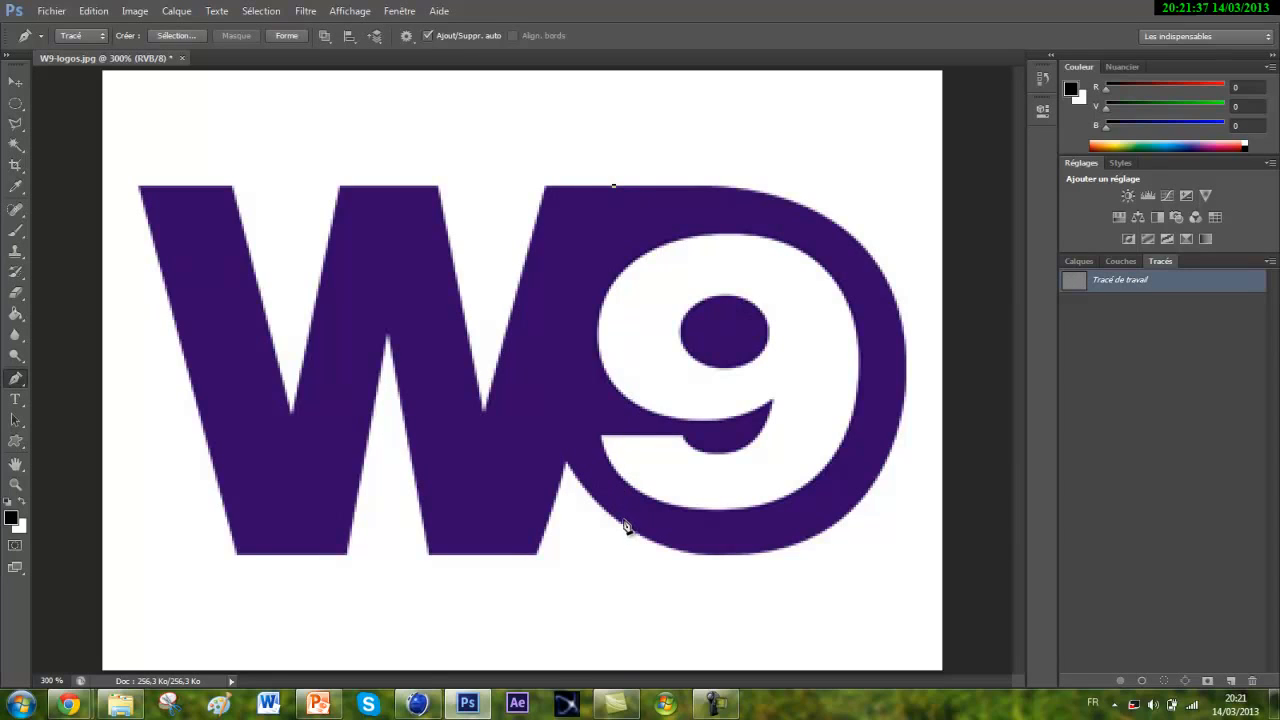
{"action": "left_click", "coordinate": [624, 530]}
{"action": "key", "text": "ctrl+z"}
{"action": "left_click", "coordinate": [622, 530]}
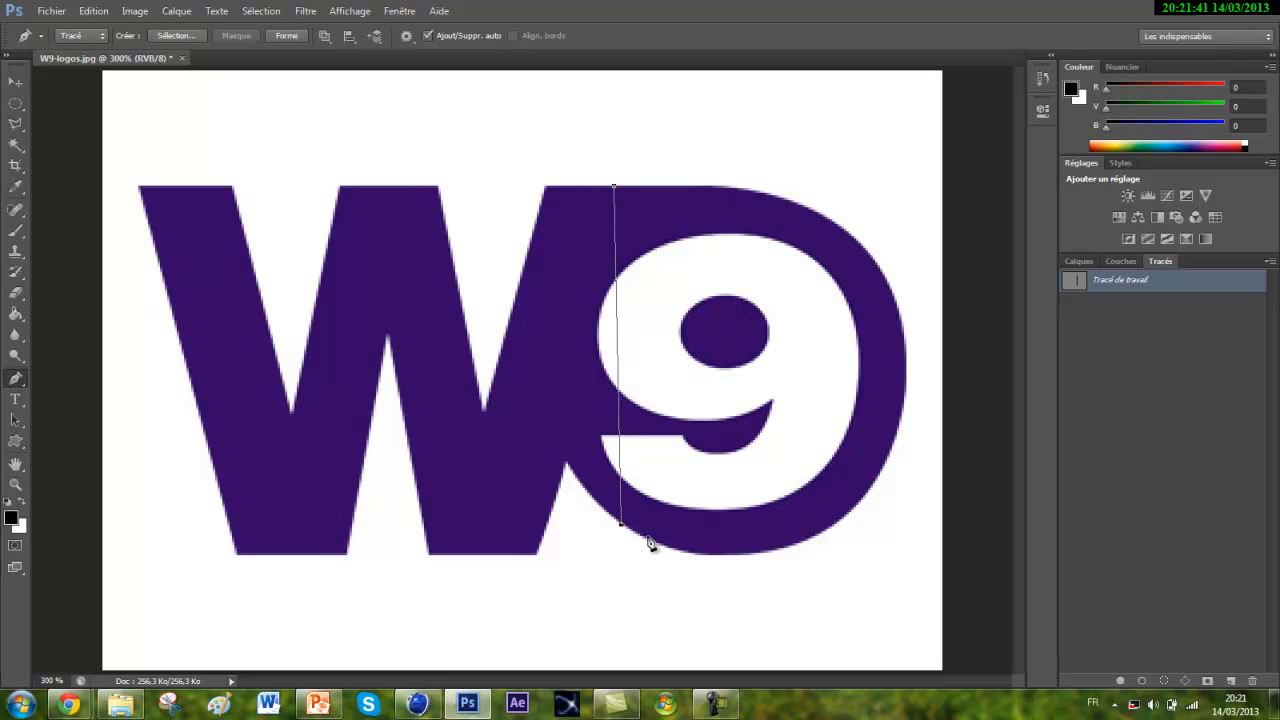
Continue the path along the bottom of the 9's outer contour and up to its rightmost point.
{"action": "left_click", "coordinate": [654, 542]}
{"action": "left_click", "coordinate": [696, 553]}
{"action": "left_click", "coordinate": [741, 552]}
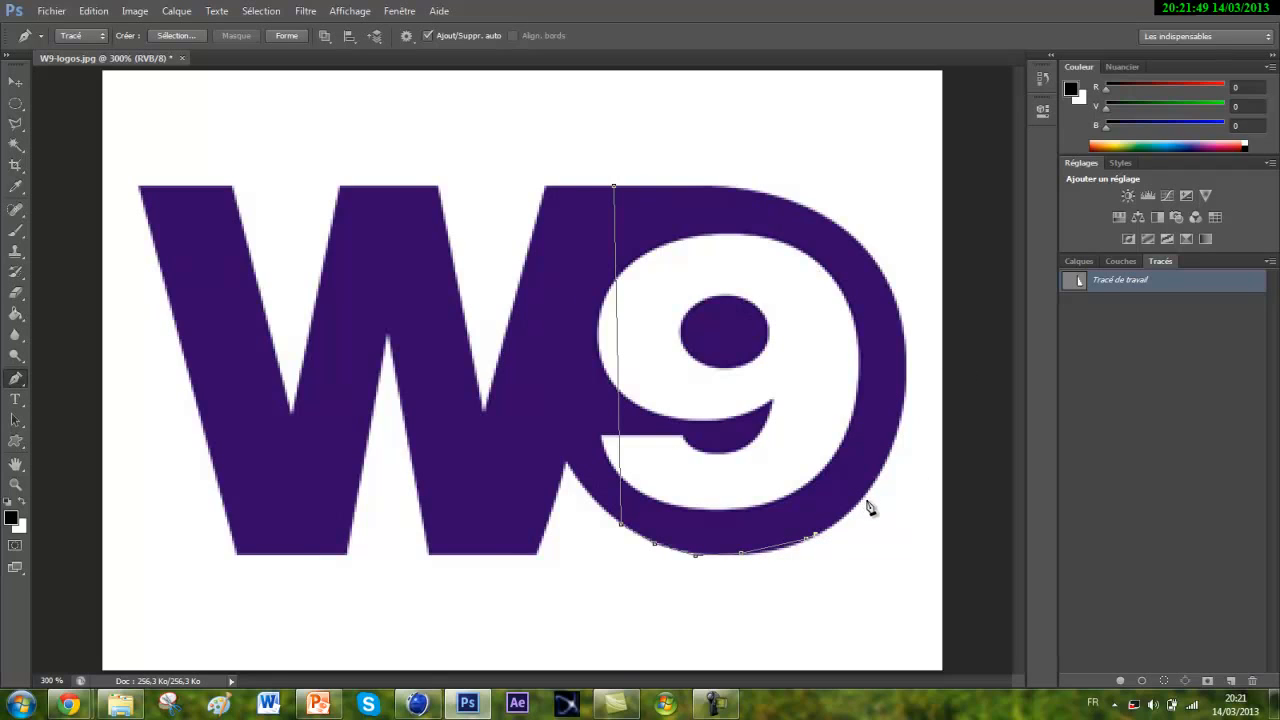
{"action": "left_click", "coordinate": [868, 492]}
{"action": "left_click", "coordinate": [890, 450]}
{"action": "left_click", "coordinate": [903, 392]}
{"action": "left_click", "coordinate": [906, 360]}
Continue the path around the 9's upper-right outer curve and close it at the starting point on the top edge.
{"action": "left_click", "coordinate": [900, 322]}
{"action": "left_click", "coordinate": [889, 281]}
{"action": "left_click", "coordinate": [865, 248]}
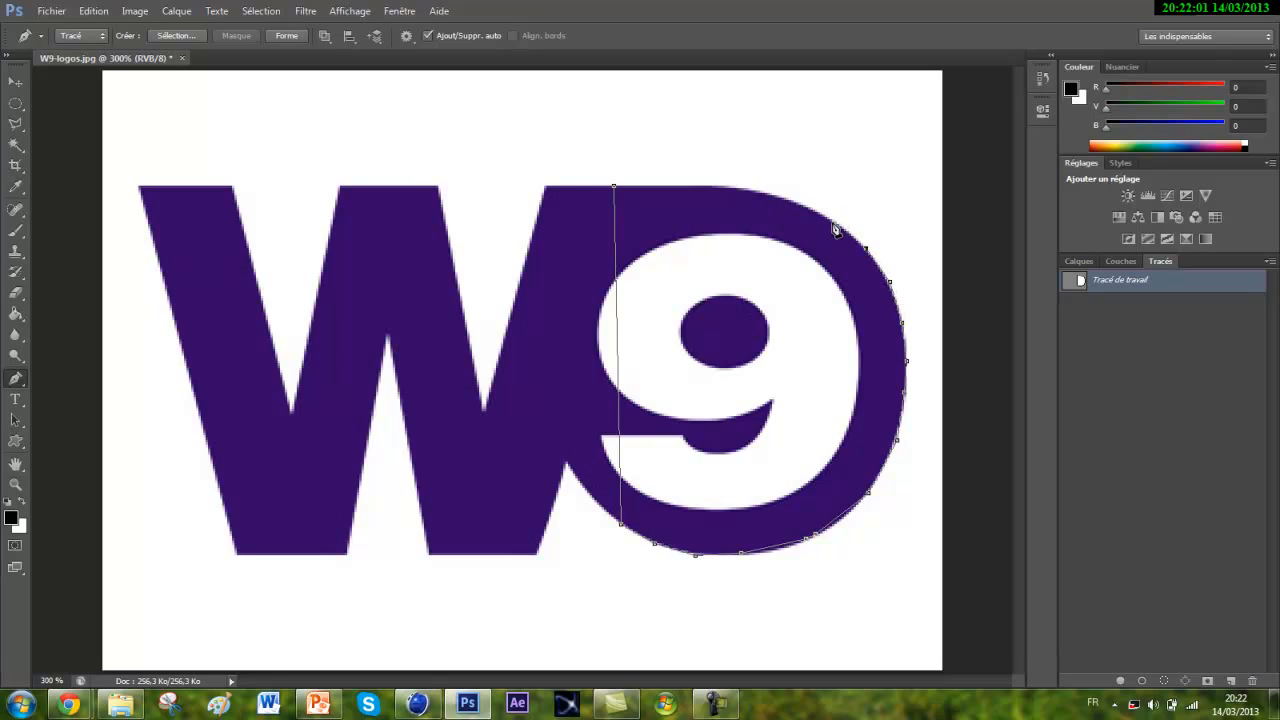
{"action": "left_click", "coordinate": [778, 199]}
{"action": "left_click", "coordinate": [734, 186]}
{"action": "left_click", "coordinate": [614, 187]}
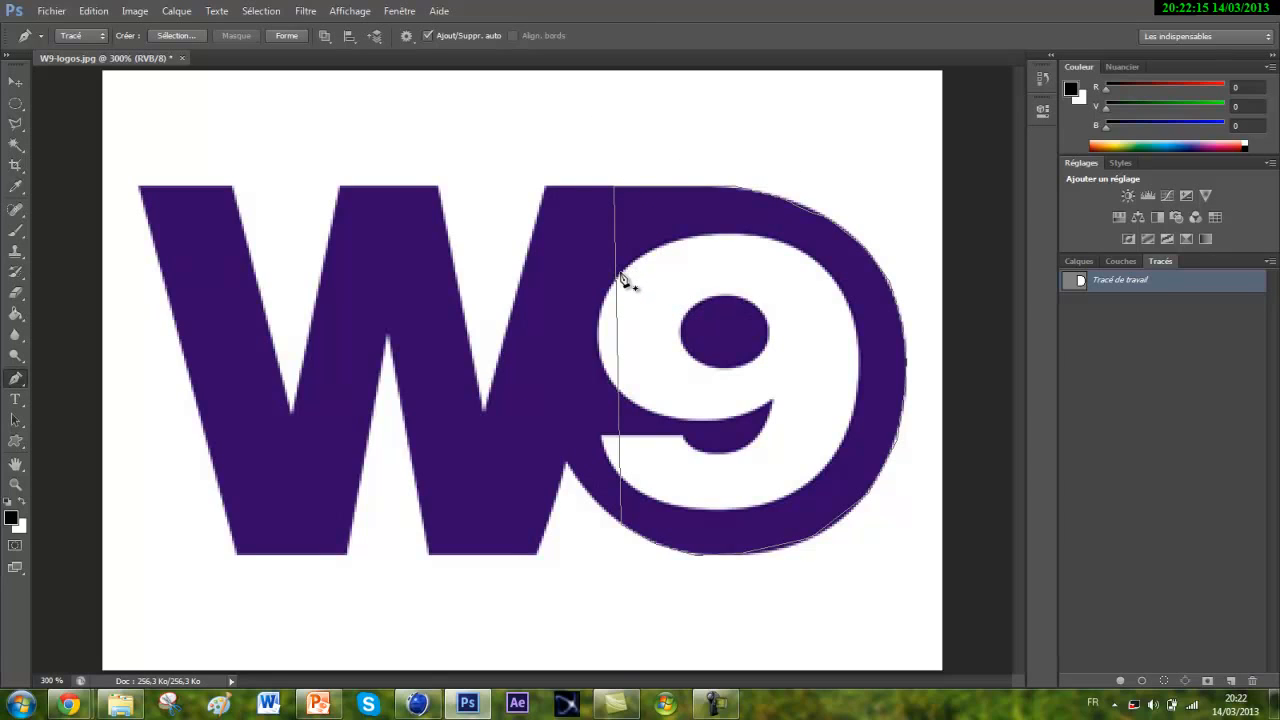
Start a subpath where the vertical cut meets the white 9 and trace along its upper curve.
{"action": "left_click", "coordinate": [621, 272]}
{"action": "left_click", "coordinate": [650, 248]}
{"action": "left_click_drag", "start_coordinate": [672, 241], "coordinate": [678, 240]}
{"action": "left_click", "coordinate": [712, 233]}
{"action": "left_click", "coordinate": [739, 236]}
{"action": "left_click", "coordinate": [767, 238]}
{"action": "left_click", "coordinate": [805, 254]}
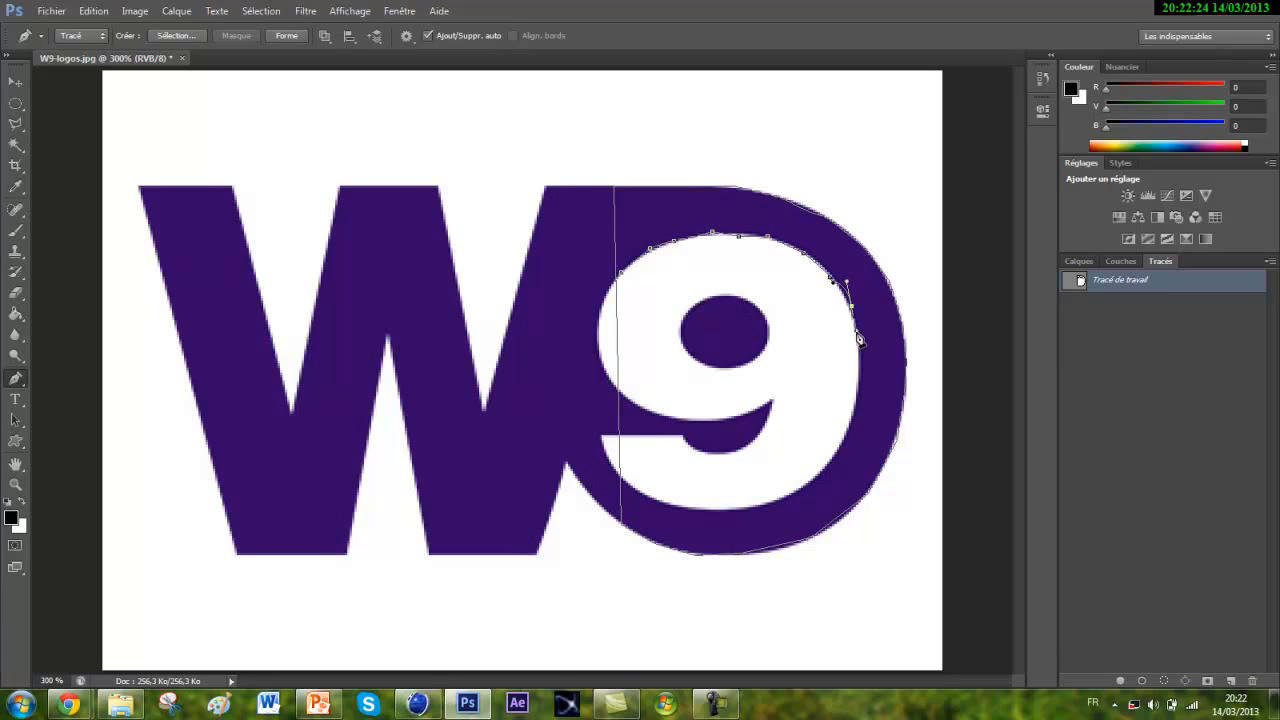
Continue the subpath down the right side of the white 9 and along its bottom curve.
{"action": "left_click", "coordinate": [858, 336]}
{"action": "left_click", "coordinate": [853, 418]}
{"action": "left_click", "coordinate": [839, 446]}
{"action": "left_click", "coordinate": [822, 471]}
{"action": "left_click", "coordinate": [780, 500]}
{"action": "left_click", "coordinate": [724, 508]}
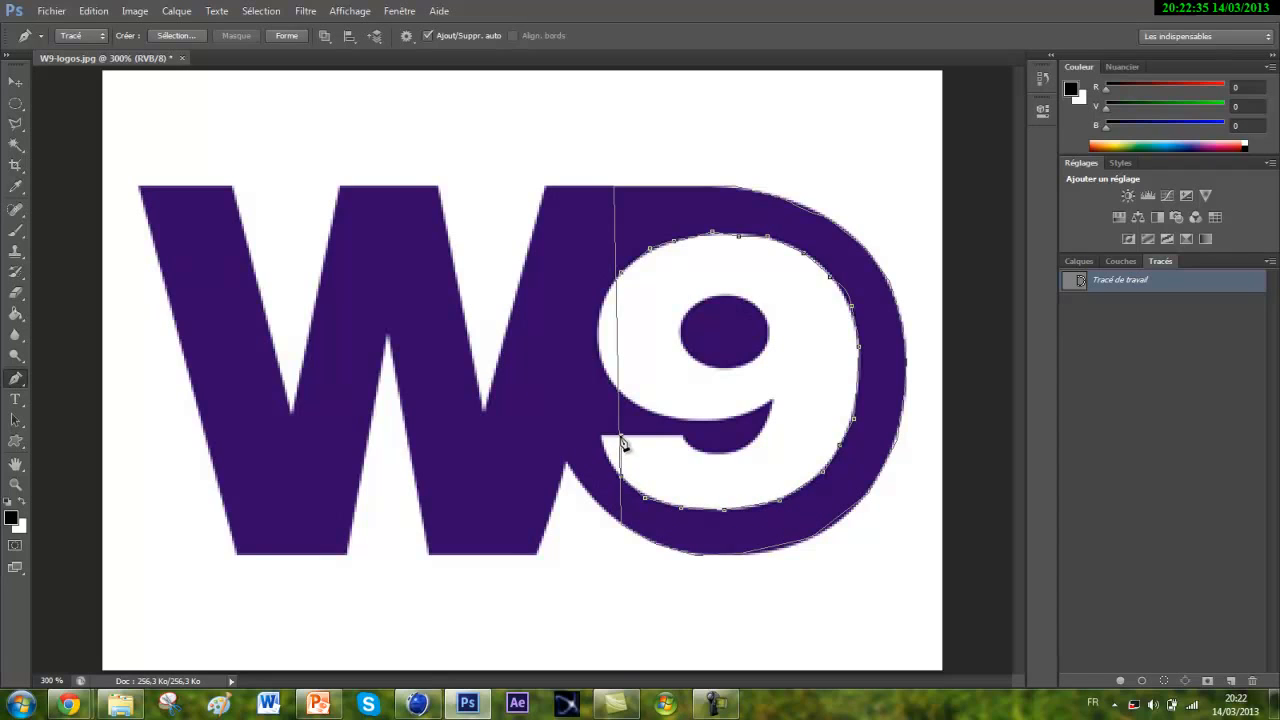
Continue the subpath around the white 9's inner hook to the vertical cut and close it at its starting point.
{"action": "left_click", "coordinate": [681, 437]}
{"action": "left_click", "coordinate": [705, 452]}
{"action": "left_click", "coordinate": [772, 402]}
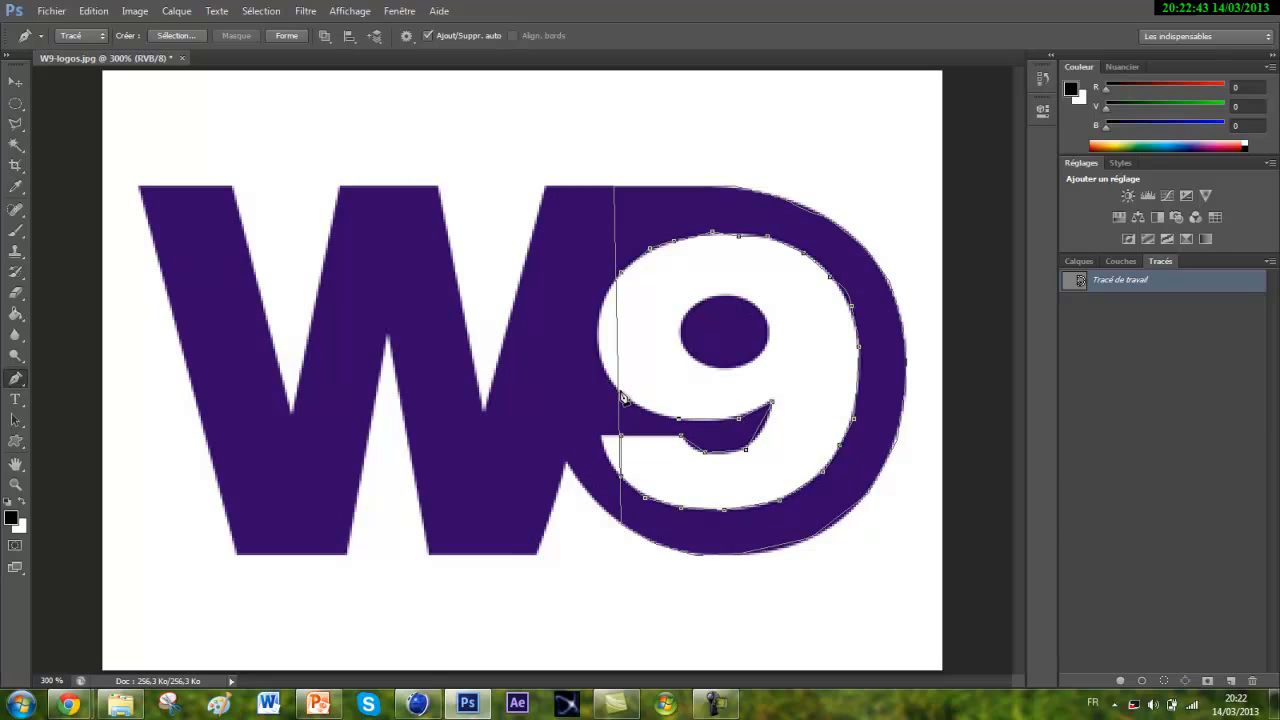
{"action": "left_click", "coordinate": [621, 390]}
{"action": "left_click", "coordinate": [620, 280]}
Trace the purple oval in the centre of the 9 as a separate subpath.
{"action": "left_click", "coordinate": [691, 309]}
{"action": "left_click", "coordinate": [730, 298]}
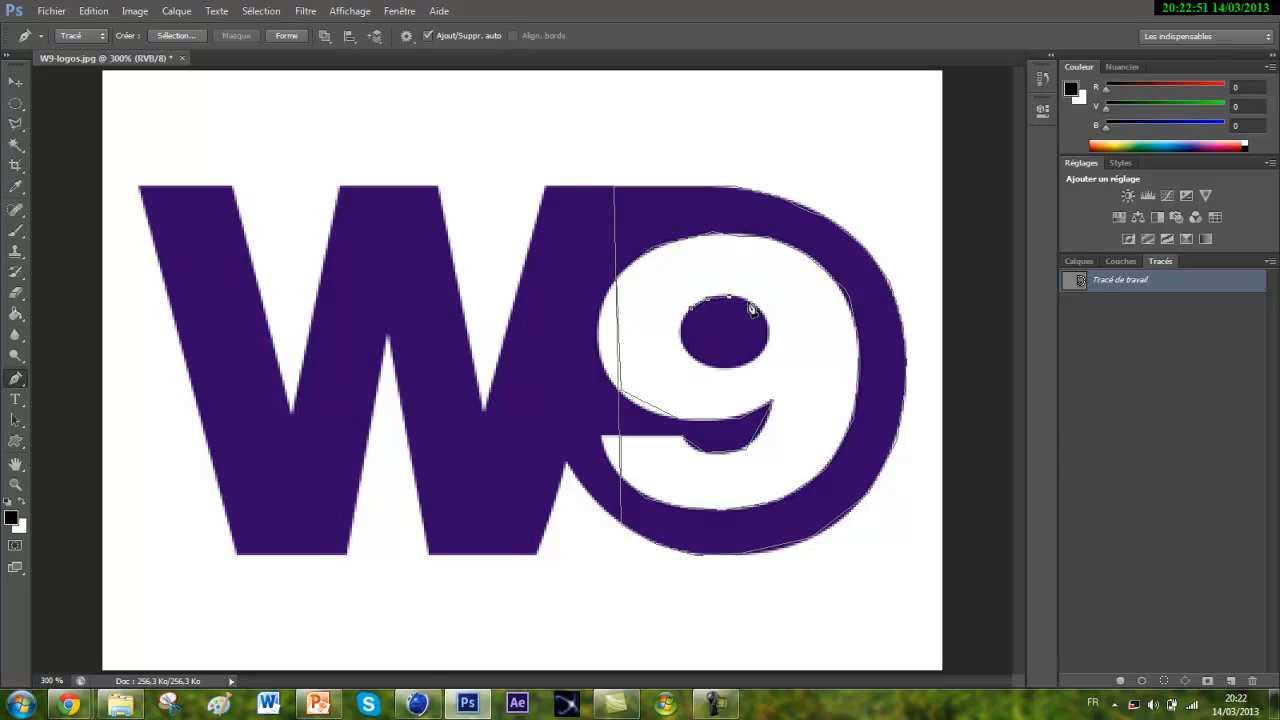
{"action": "left_click", "coordinate": [750, 304]}
{"action": "left_click", "coordinate": [766, 331]}
{"action": "left_click", "coordinate": [758, 357]}
{"action": "left_click", "coordinate": [734, 367]}
Export Tracé de travail to Illustrator as 9 in the Musique library, and switch to Cinema 4D.
{"action": "left_click", "coordinate": [59, 20]}
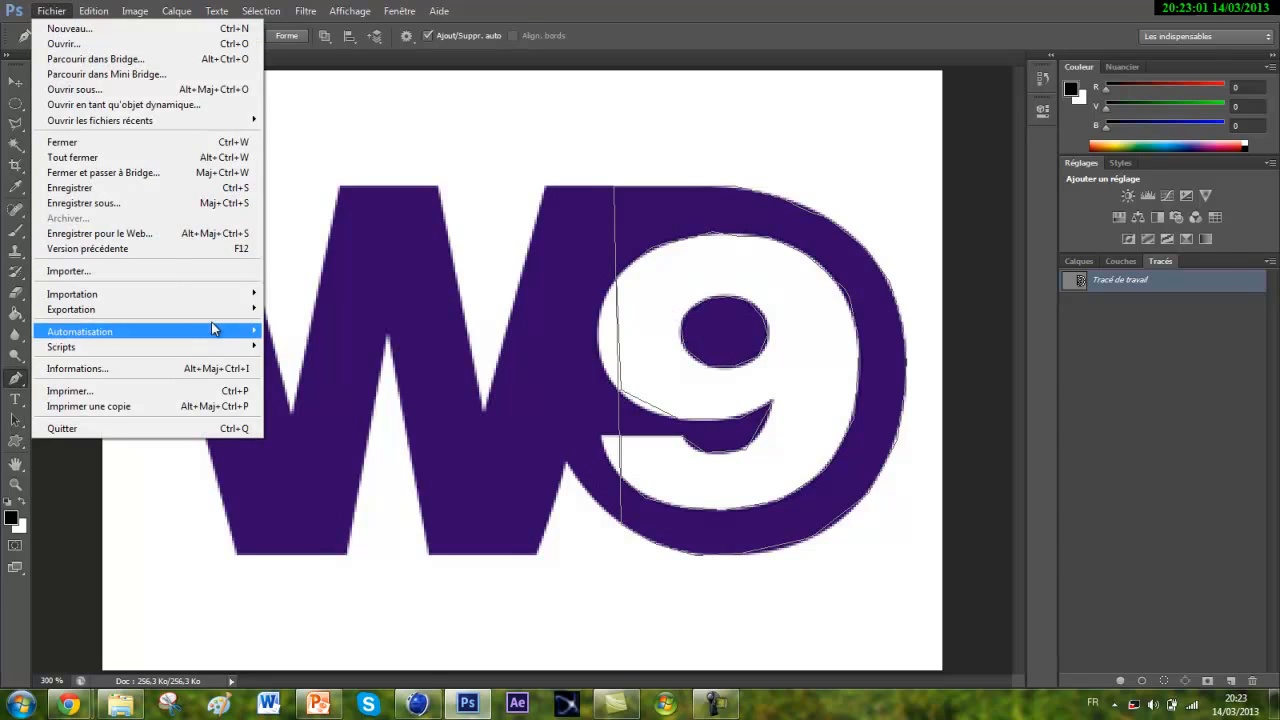
{"action": "mouse_move", "coordinate": [230, 309]}
{"action": "left_click", "coordinate": [300, 338]}
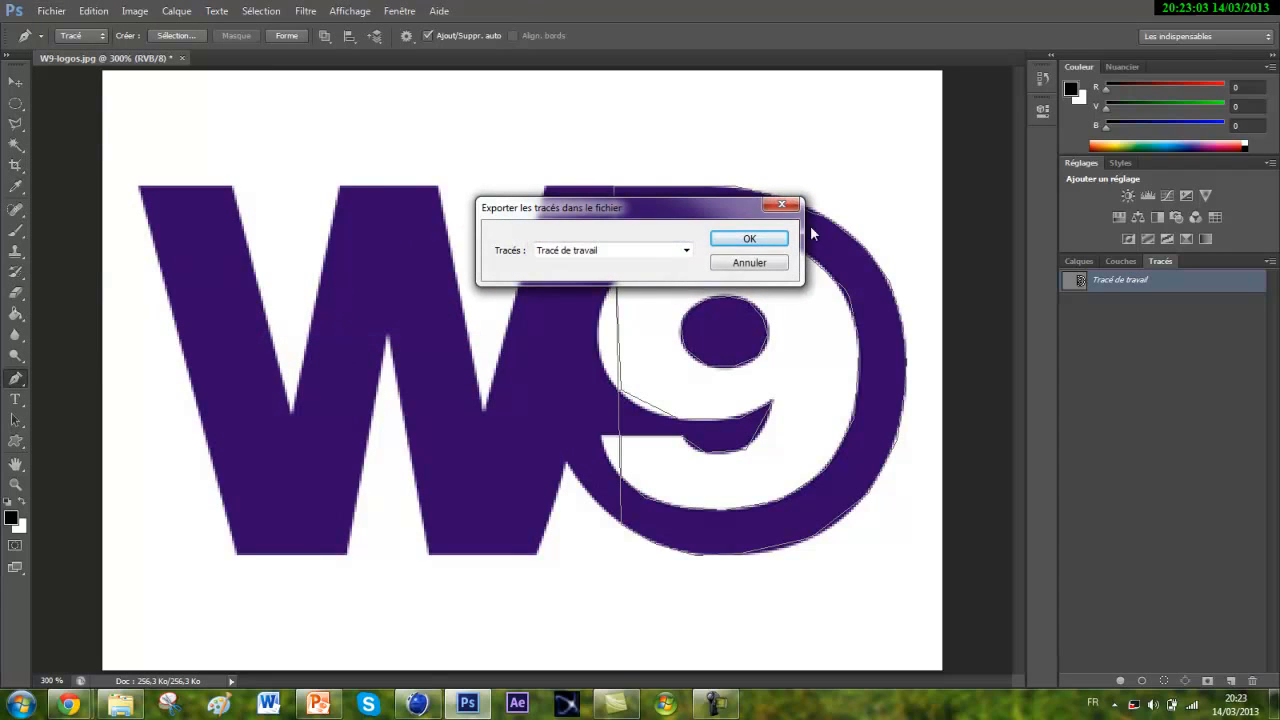
{"action": "left_click", "coordinate": [776, 242]}
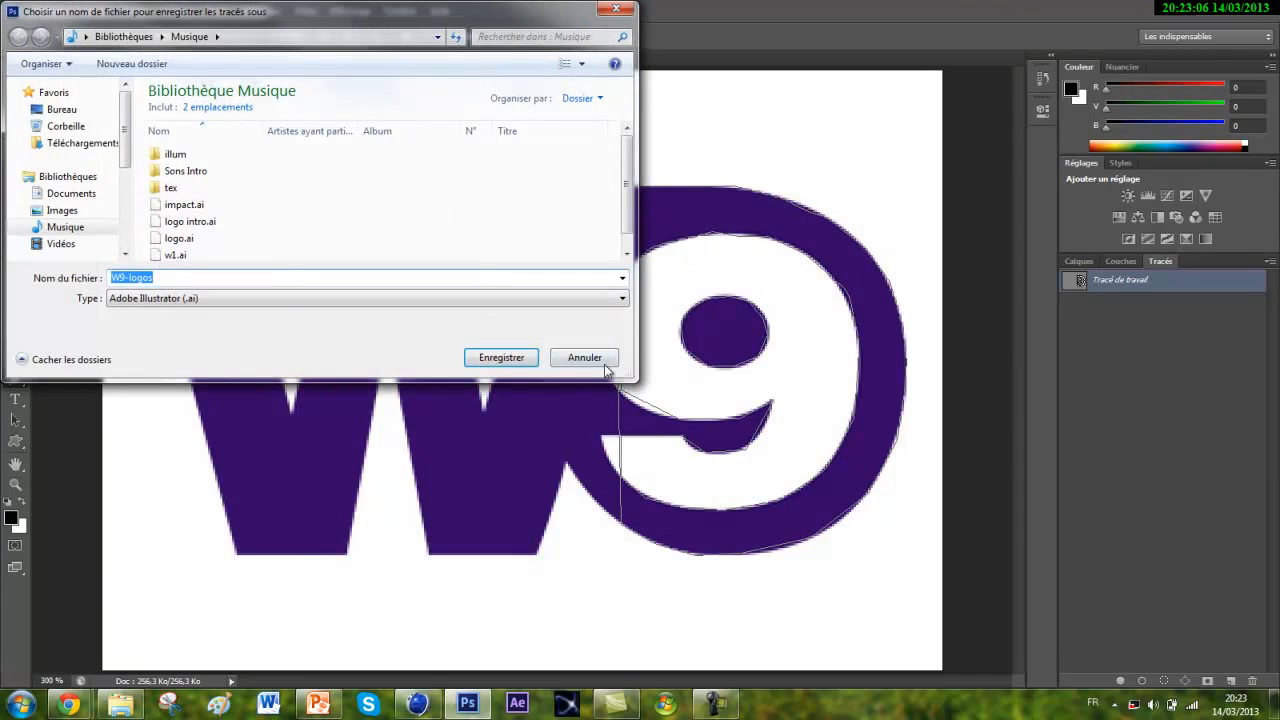
{"action": "type", "text": "9"}
{"action": "key", "text": "Return"}
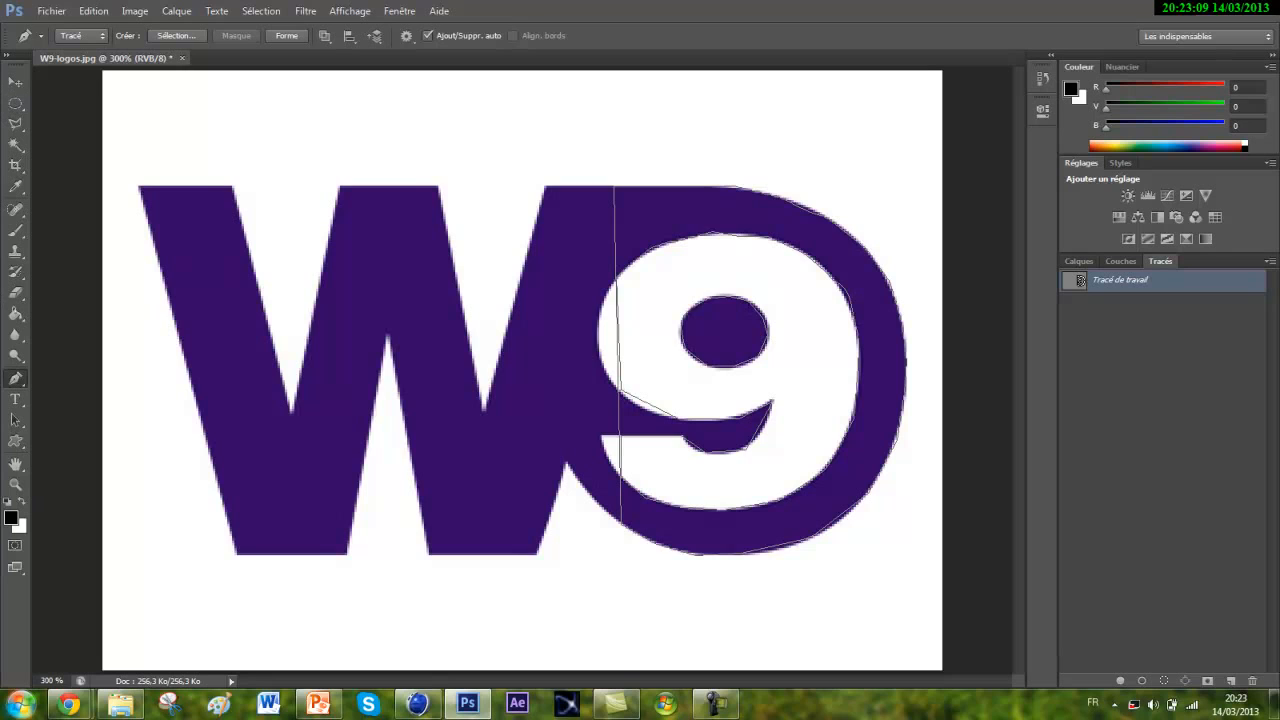
{"action": "left_click", "coordinate": [418, 704]}
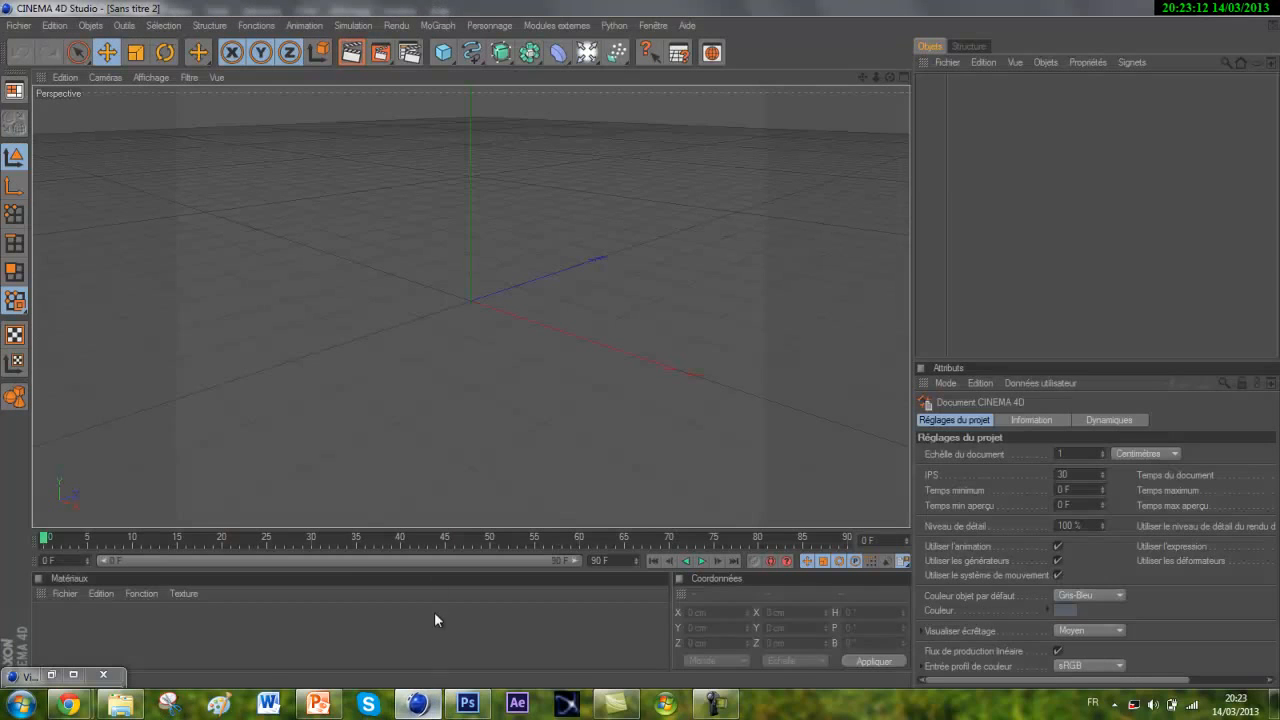
Import w1.ai from the Musique library folder into Cinema 4D with the default Adobe Illustrator import settings.
{"action": "left_click", "coordinate": [118, 705]}
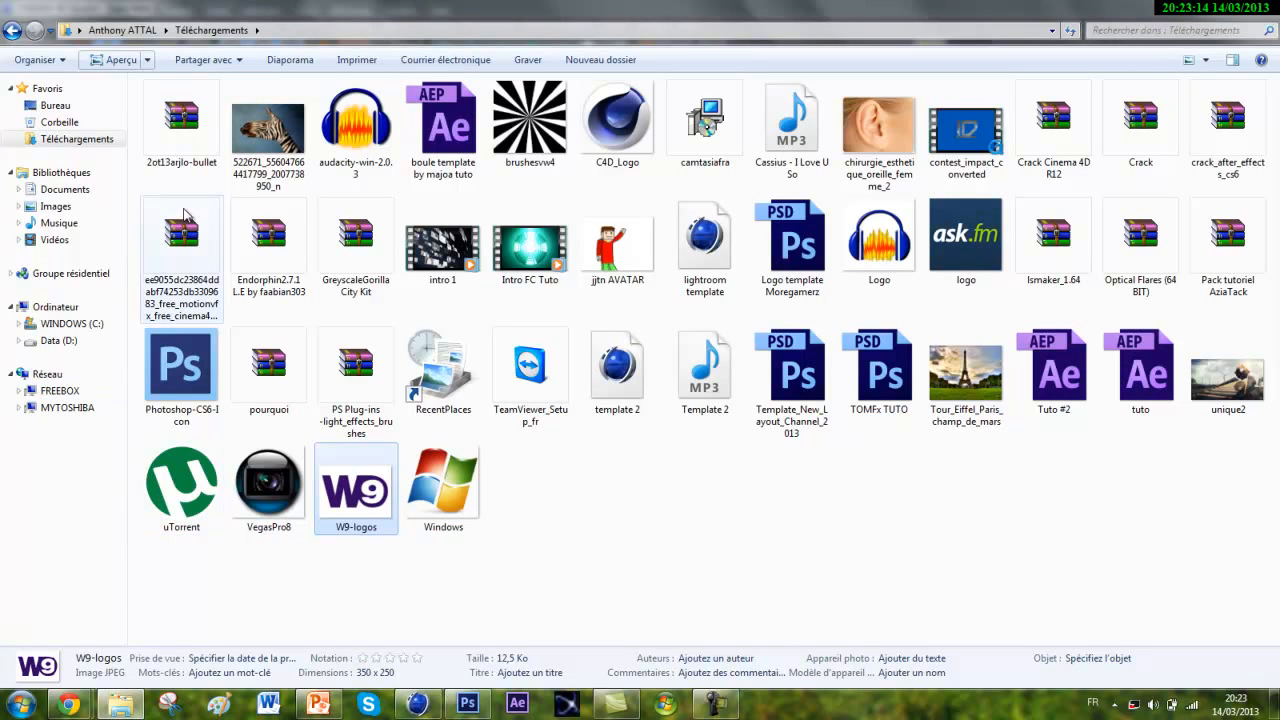
{"action": "left_click", "coordinate": [93, 223]}
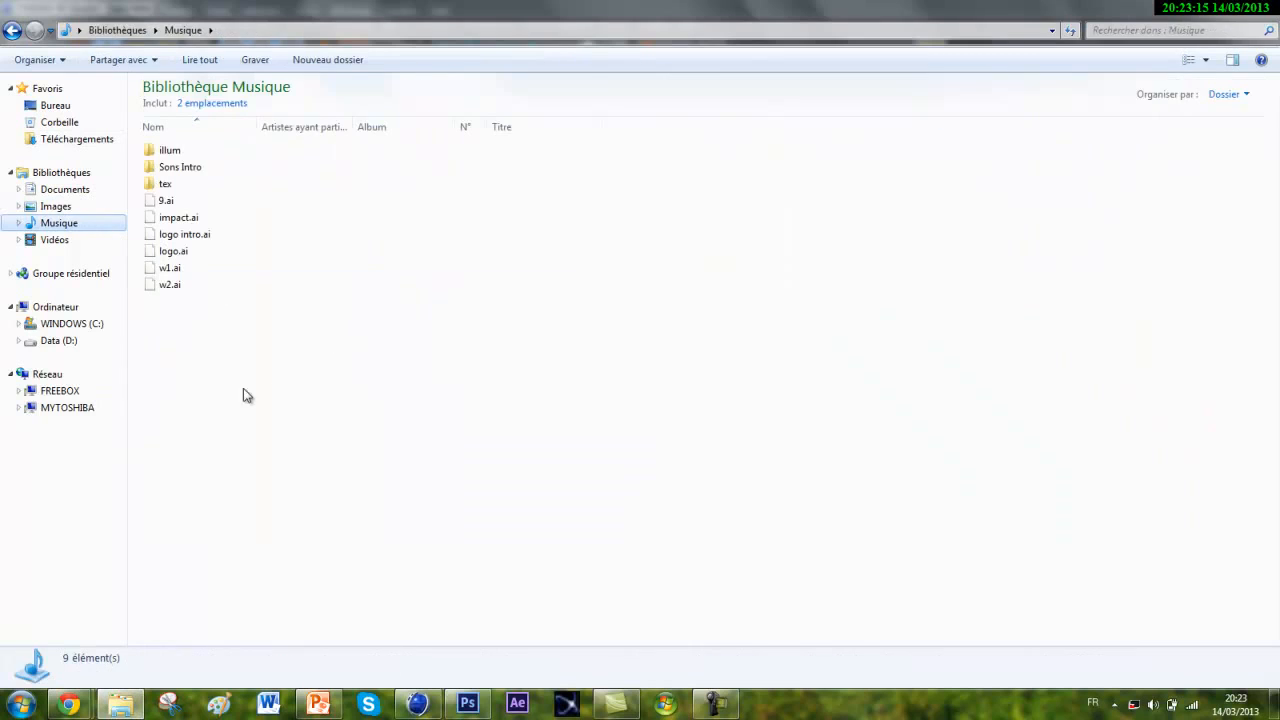
{"action": "left_click", "coordinate": [226, 268]}
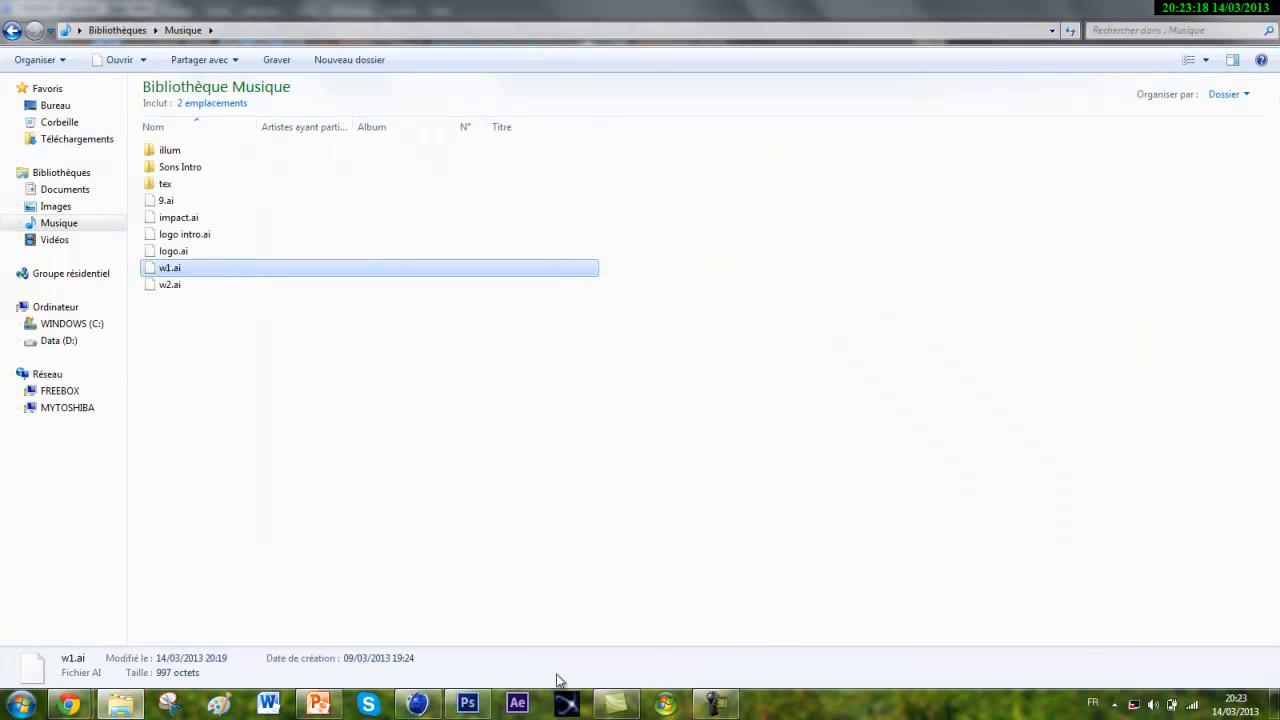
{"action": "right_click", "coordinate": [413, 676]}
{"action": "left_click_drag", "start_coordinate": [232, 272], "coordinate": [423, 353]}
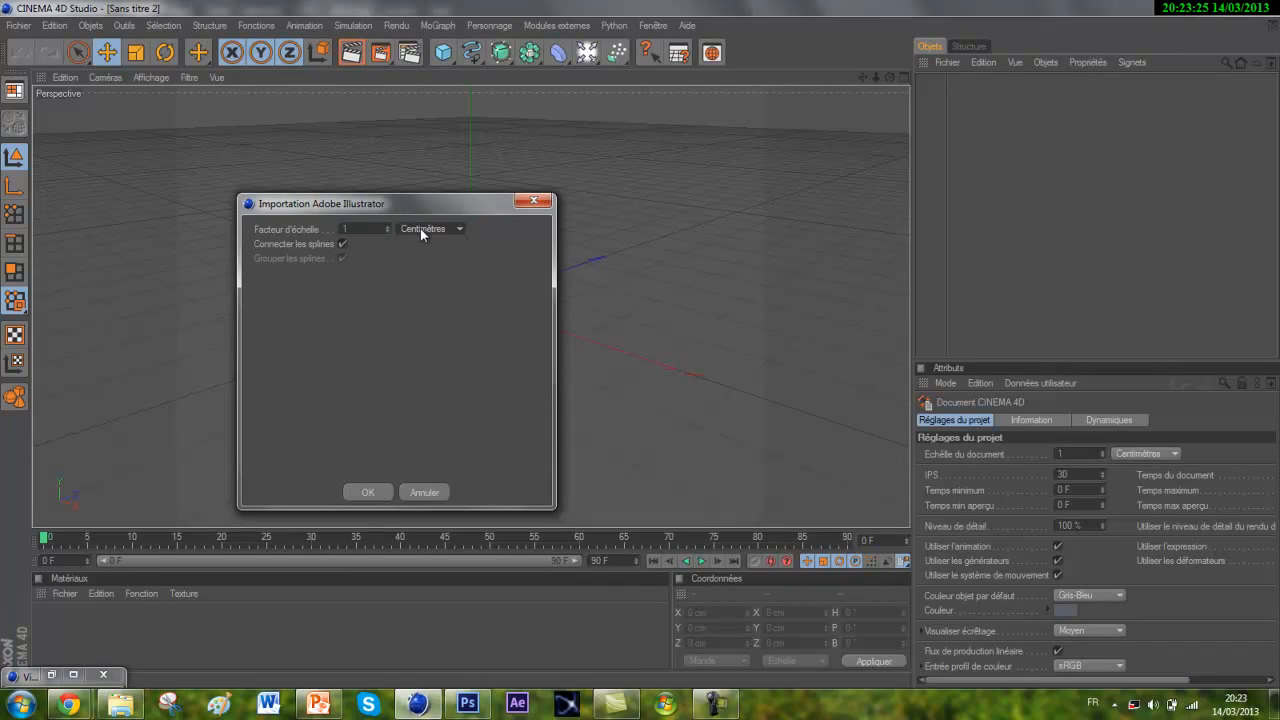
{"action": "left_click", "coordinate": [384, 500]}
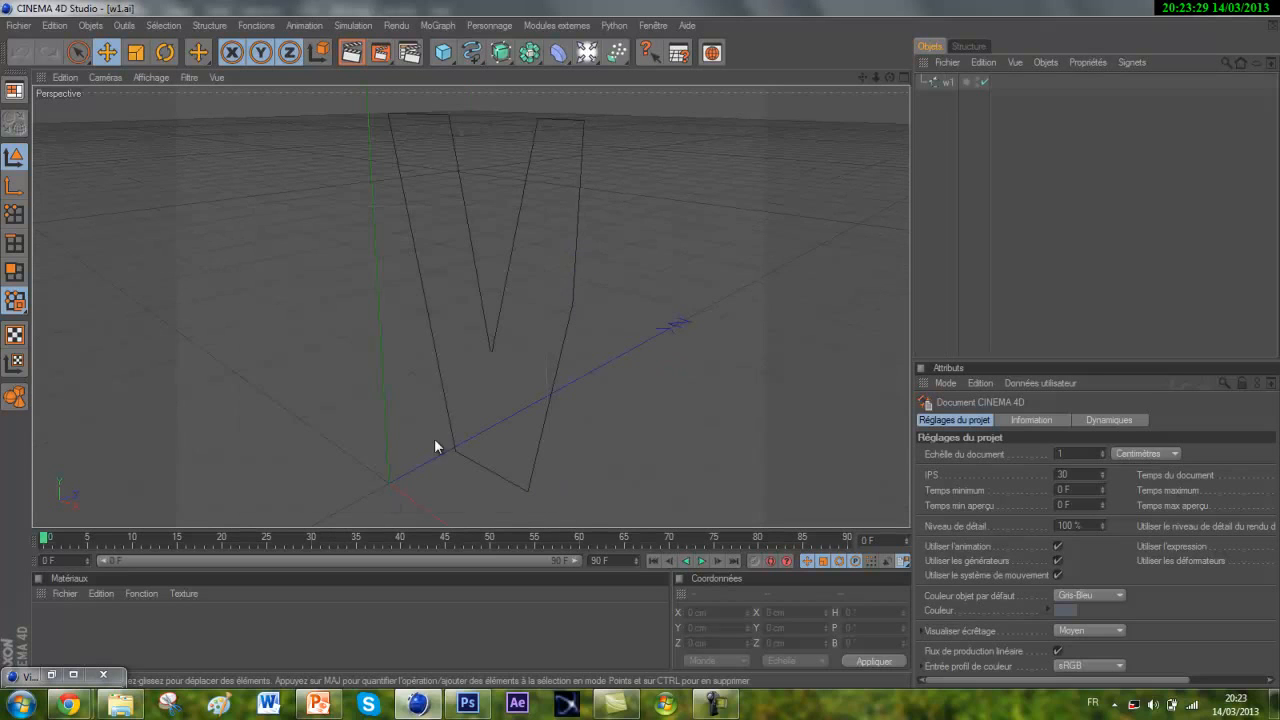
{"action": "left_click_drag", "start_coordinate": [890, 82], "coordinate": [637, 343]}
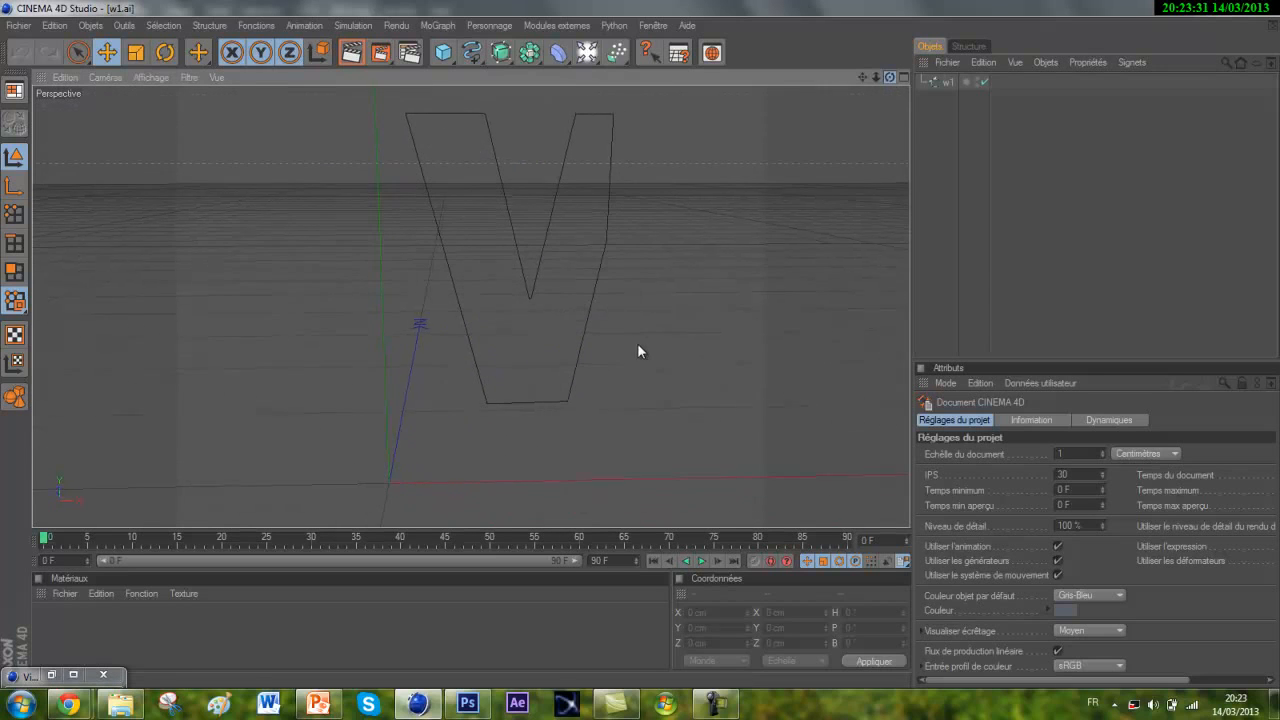
Import w2.ai from the Musique folder into Cinema 4D, keeping the default import settings.
{"action": "left_click", "coordinate": [124, 706]}
{"action": "left_click", "coordinate": [170, 286]}
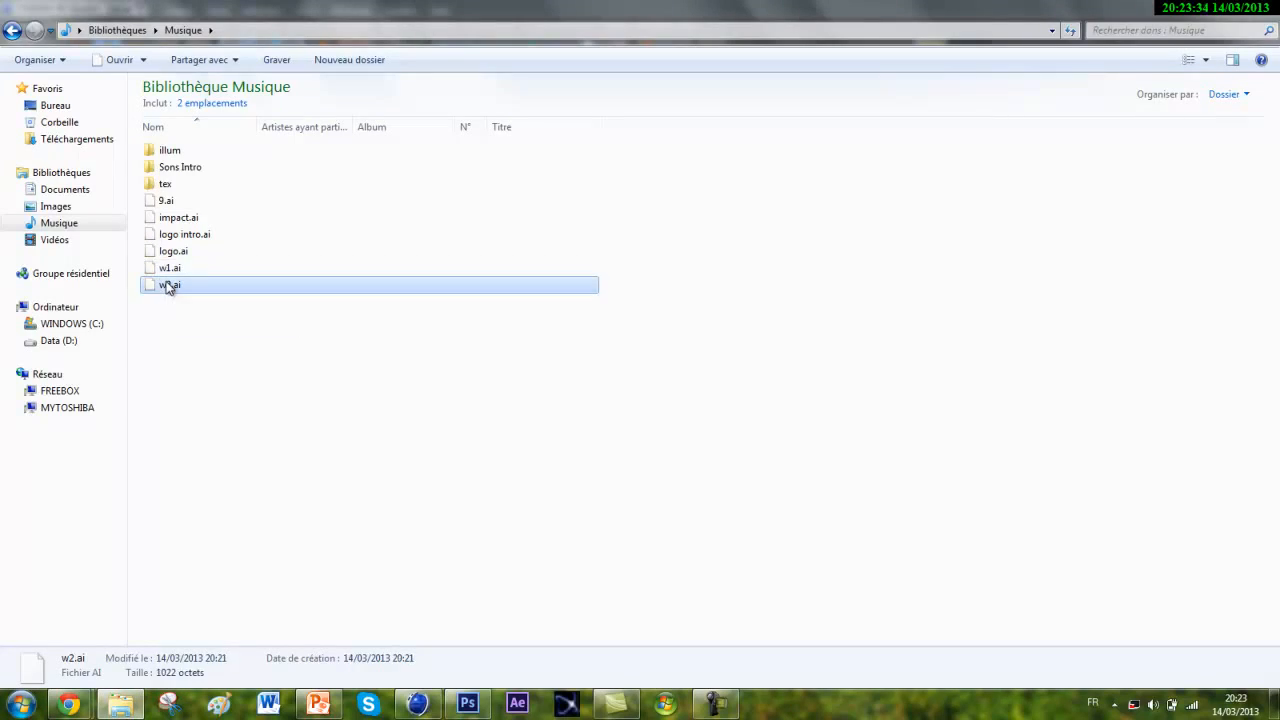
{"action": "left_click_drag", "start_coordinate": [157, 285], "coordinate": [448, 473]}
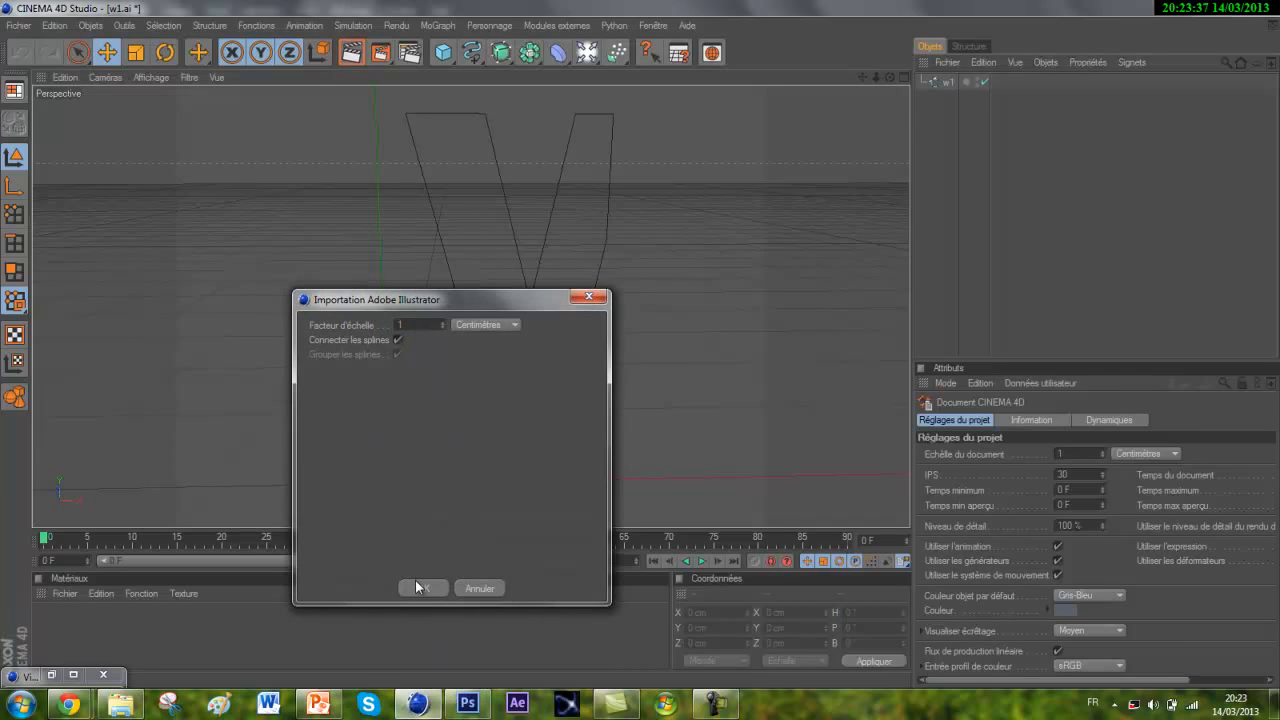
{"action": "left_click", "coordinate": [420, 588]}
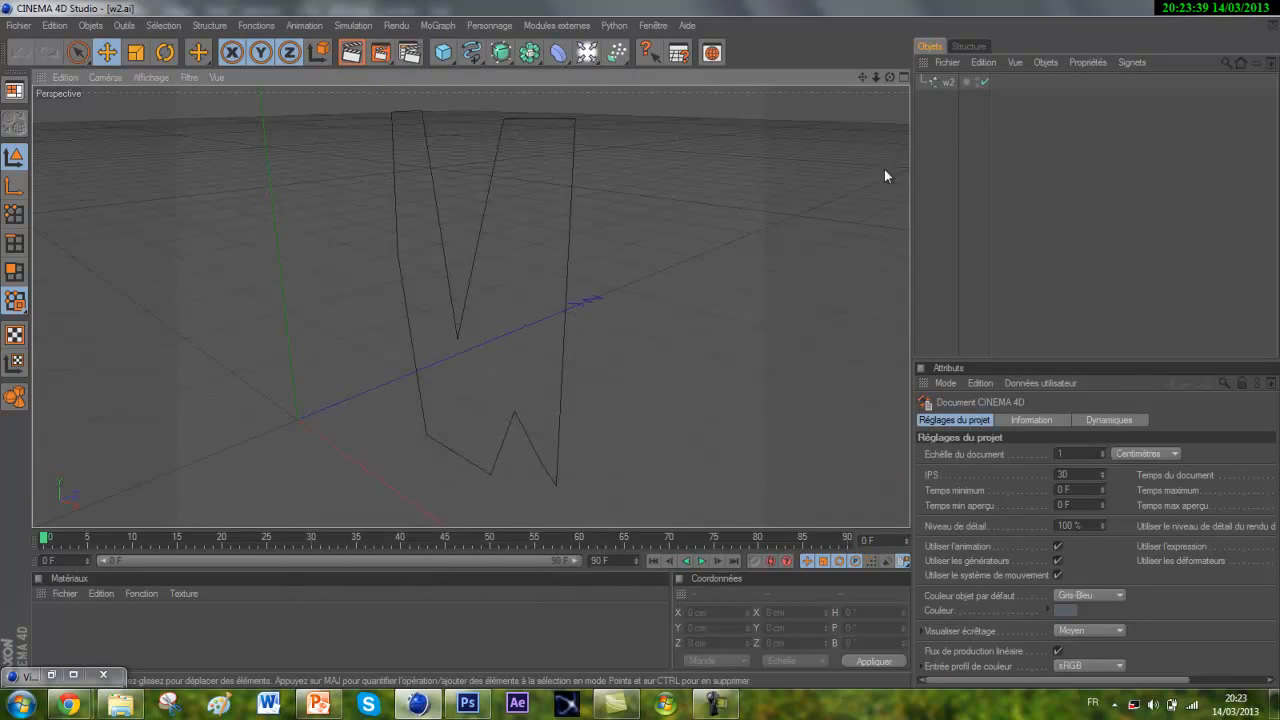
{"action": "left_click_drag", "start_coordinate": [889, 77], "coordinate": [640, 352]}
Import 9.ai from the Musique folder into Cinema 4D, accepting the default import settings.
{"action": "left_click", "coordinate": [120, 703]}
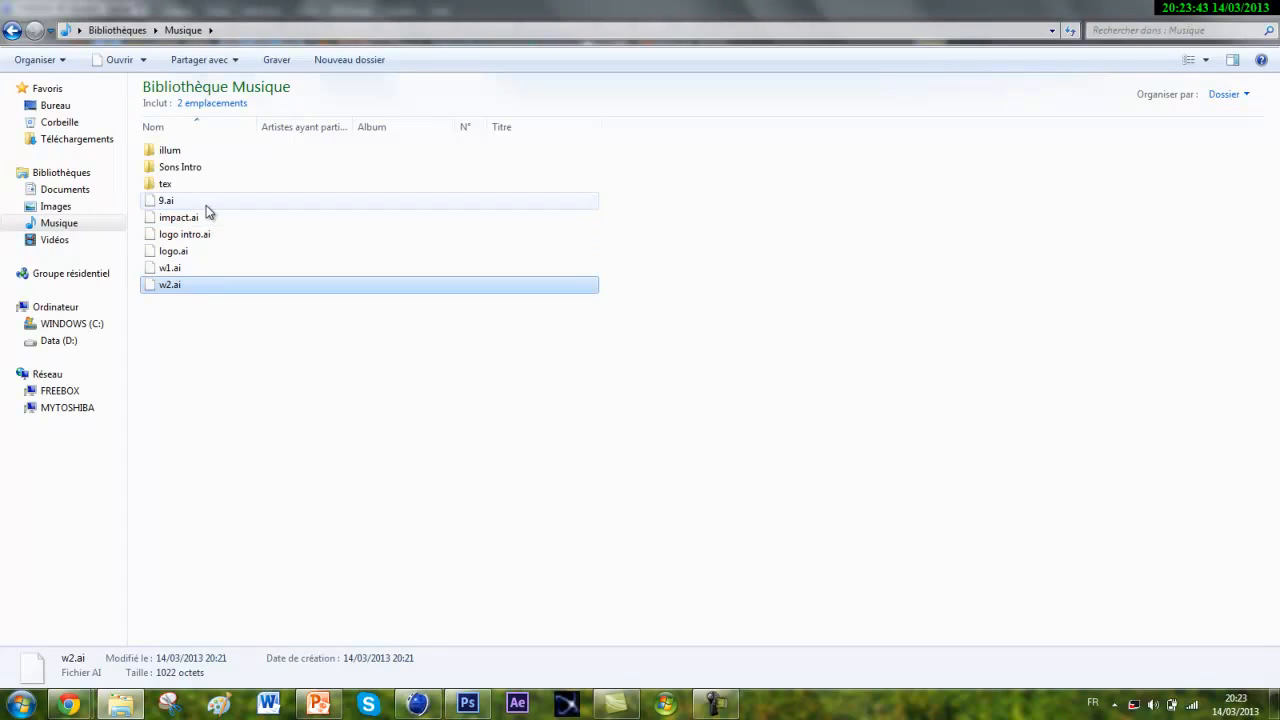
{"action": "left_click_drag", "start_coordinate": [206, 204], "coordinate": [468, 490]}
{"action": "left_click", "coordinate": [400, 600]}
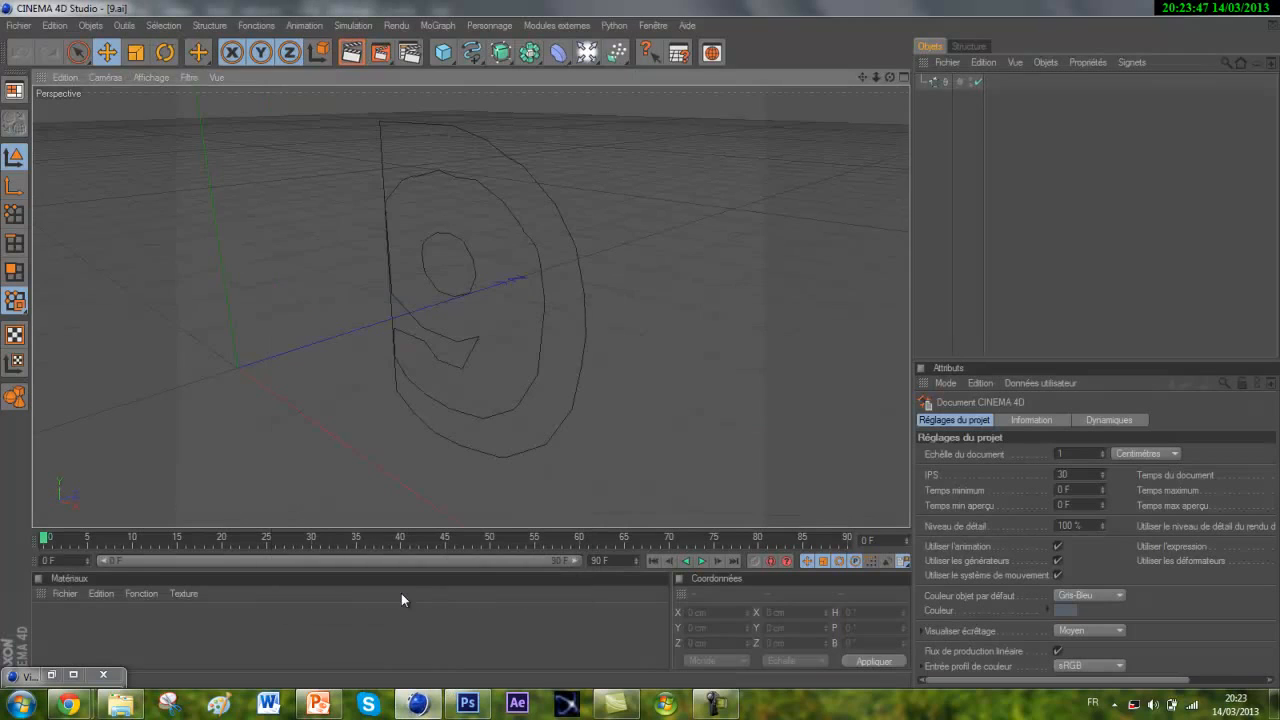
{"action": "left_click_drag", "start_coordinate": [891, 78], "coordinate": [634, 344]}
Copy the 9 spline from the 9.ai document and paste it into the w1.ai document.
{"action": "left_click_drag", "start_coordinate": [1126, 217], "coordinate": [916, 75]}
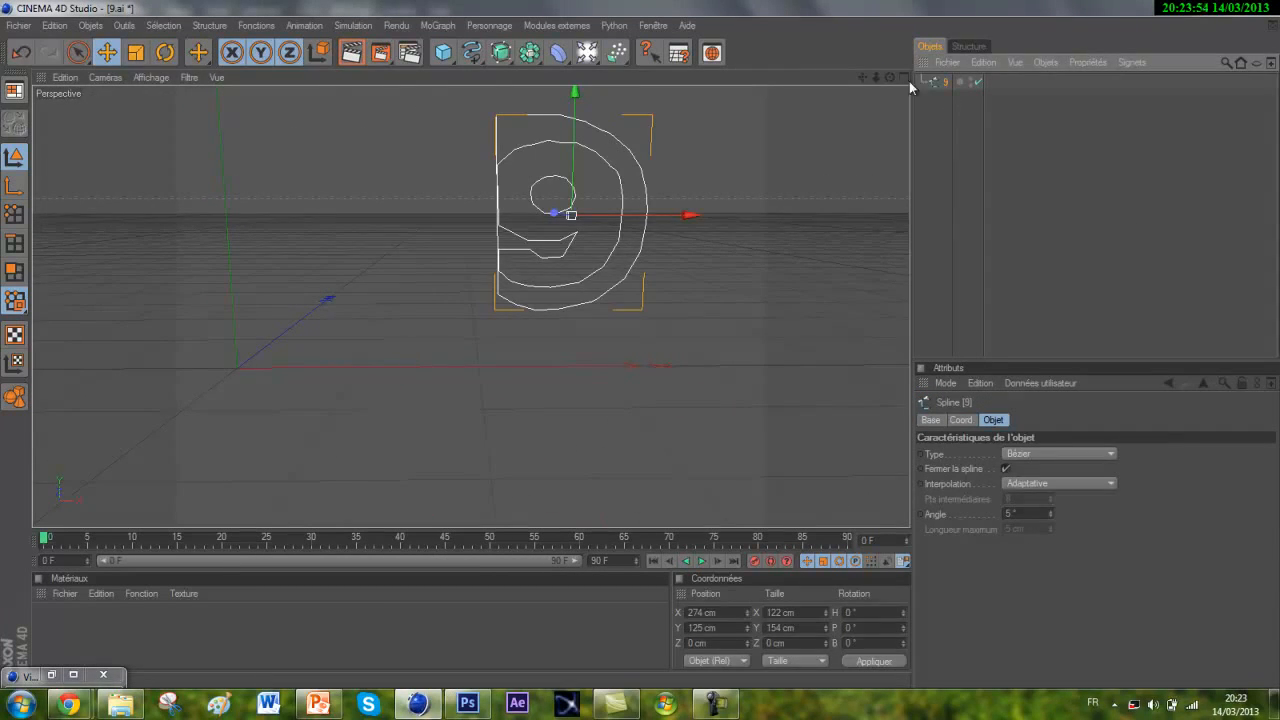
{"action": "left_click", "coordinate": [60, 25]}
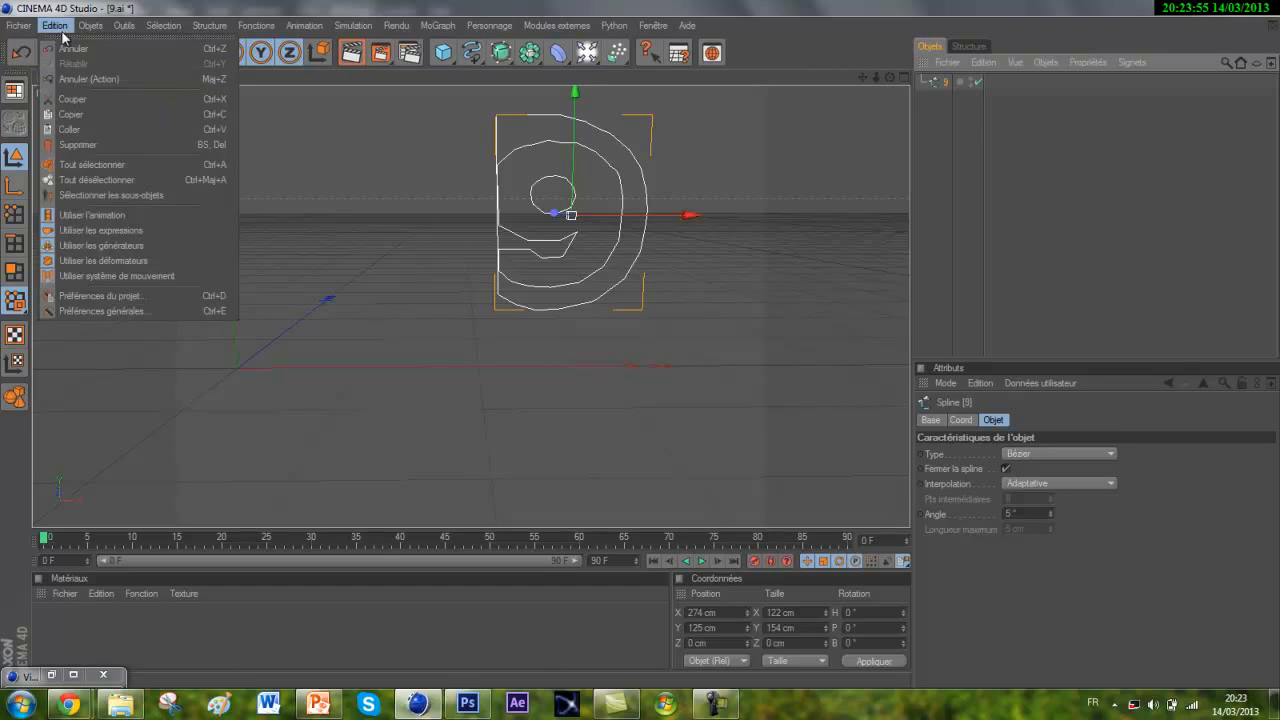
{"action": "left_click", "coordinate": [103, 116]}
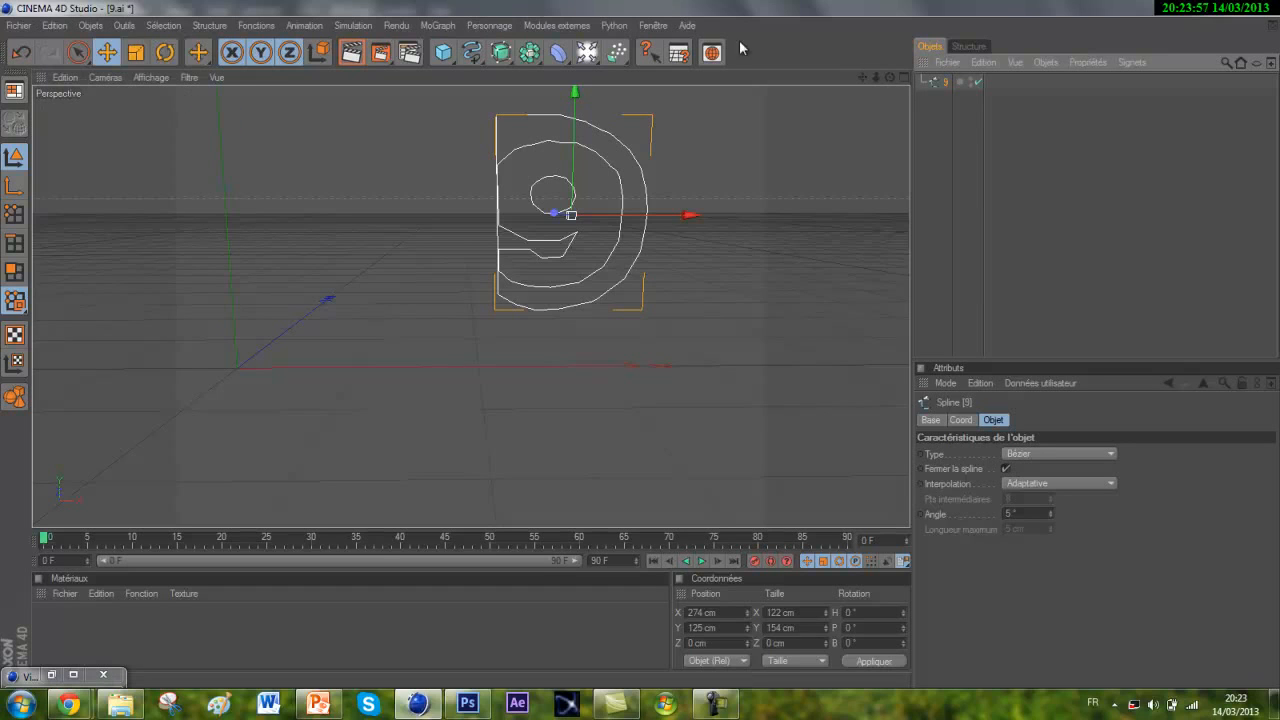
{"action": "left_click", "coordinate": [652, 26]}
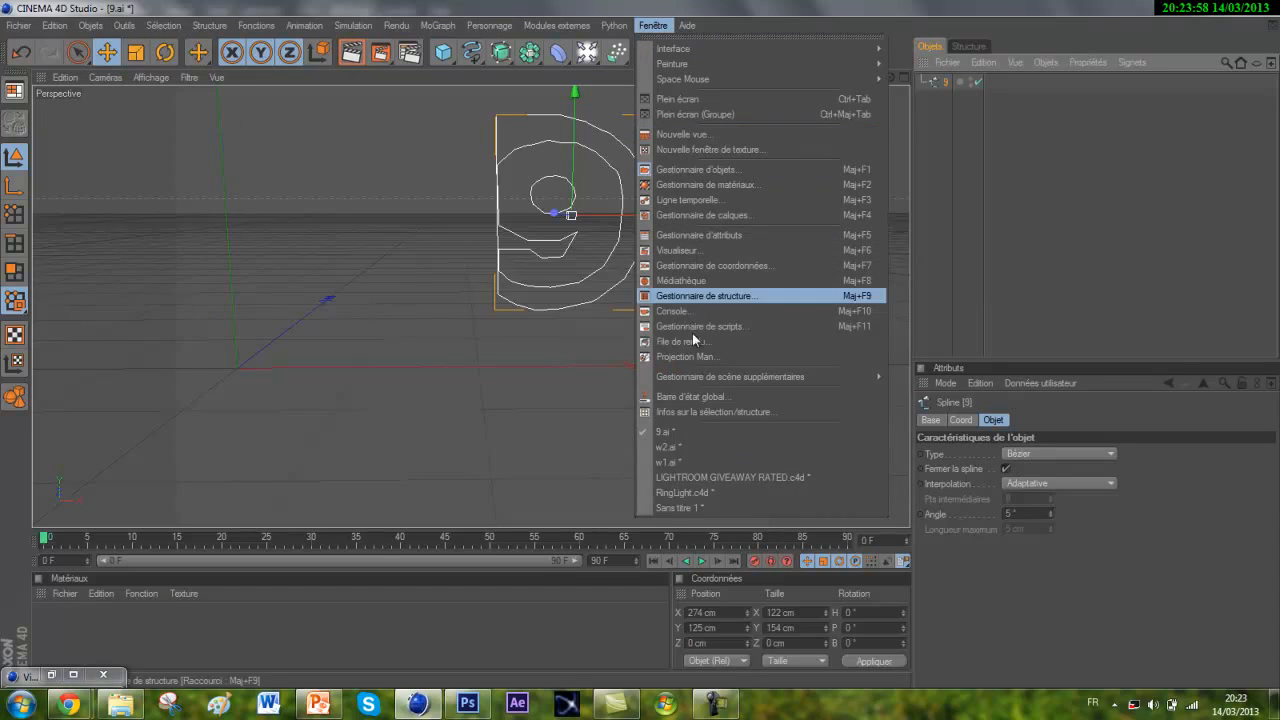
{"action": "left_click", "coordinate": [729, 463]}
{"action": "key", "text": "ctrl+v"}
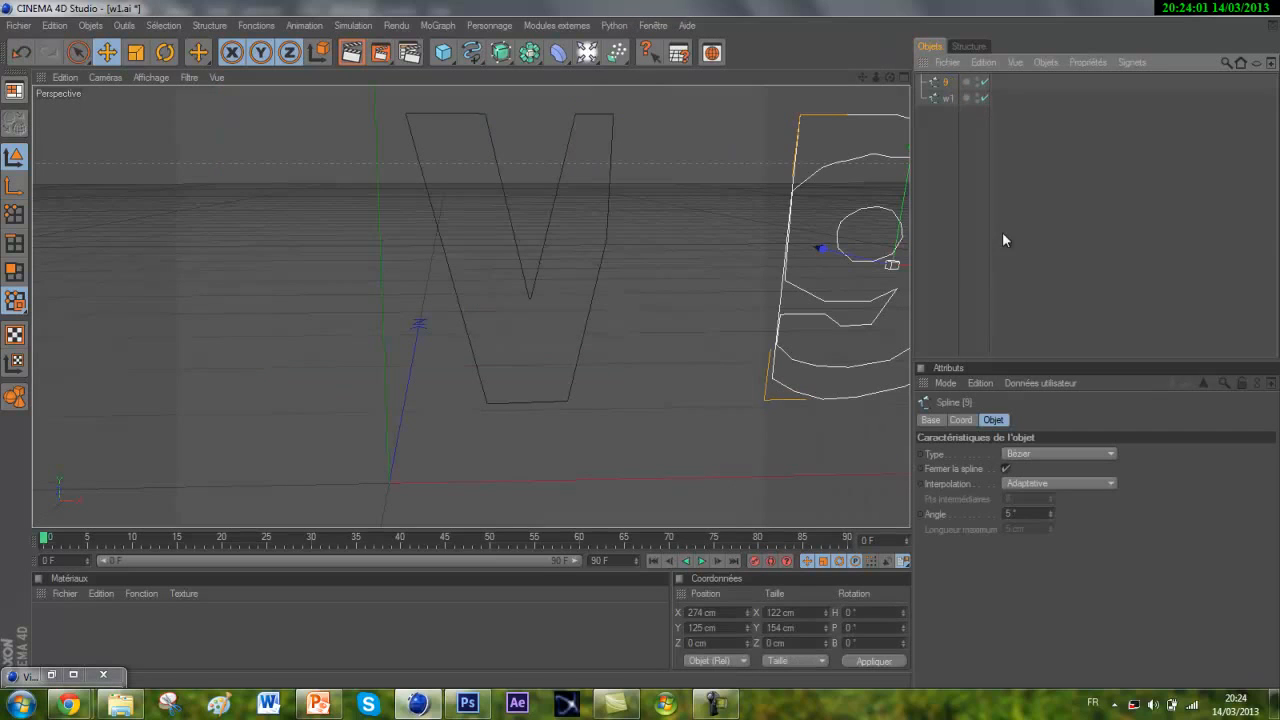
Copy the w2 spline from the w2.ai document, paste it into the w1.ai document and deselect it.
{"action": "left_click", "coordinate": [652, 26]}
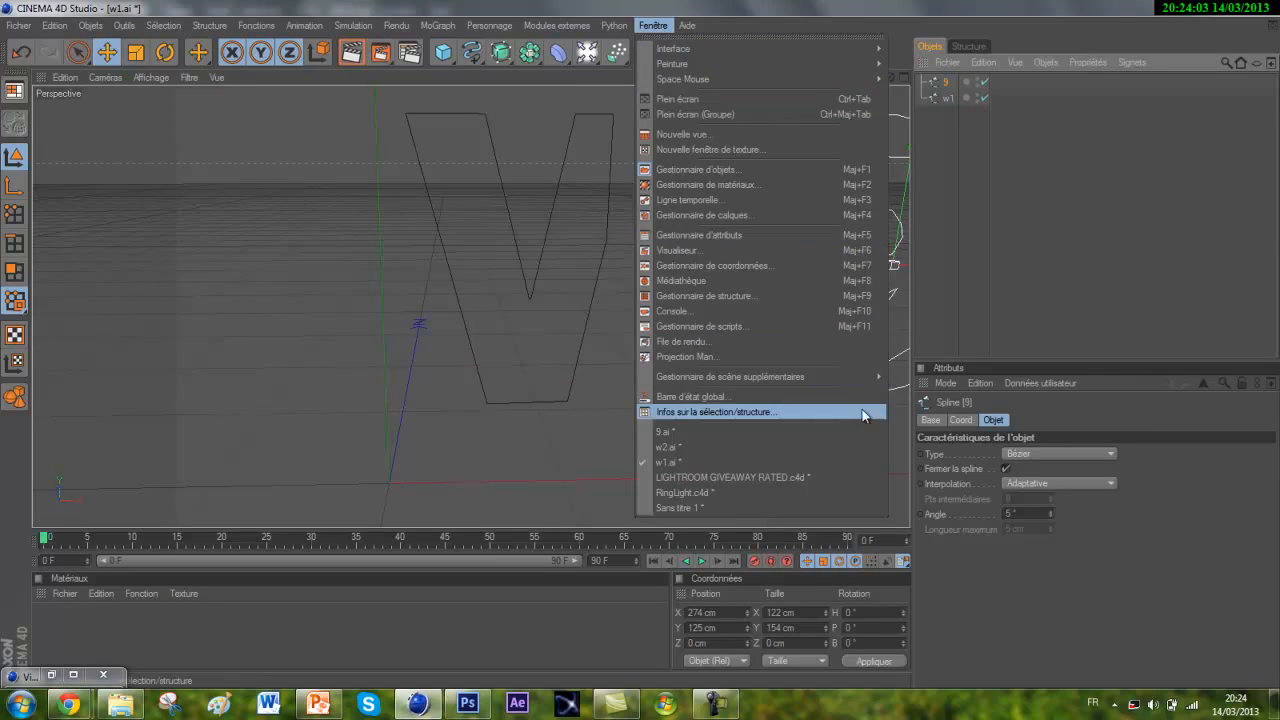
{"action": "left_click", "coordinate": [797, 447]}
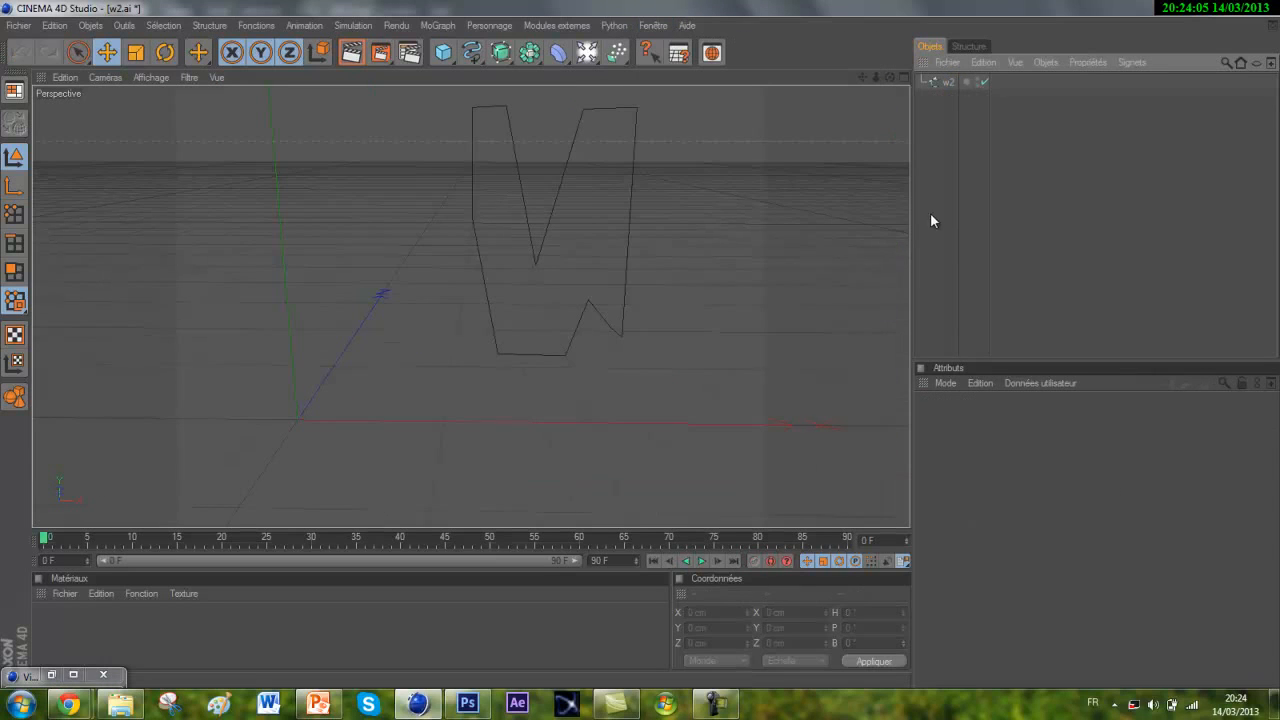
{"action": "left_click", "coordinate": [934, 80]}
{"action": "left_click", "coordinate": [55, 25]}
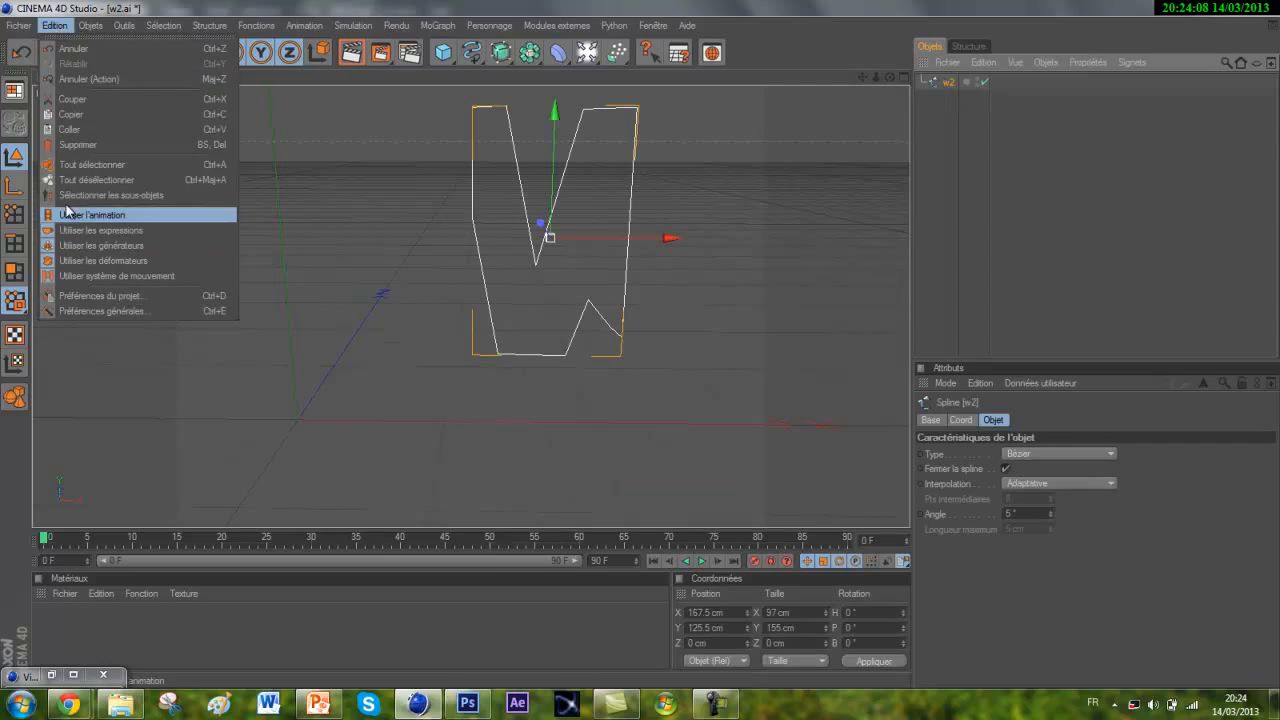
{"action": "left_click", "coordinate": [118, 116]}
{"action": "left_click", "coordinate": [653, 25]}
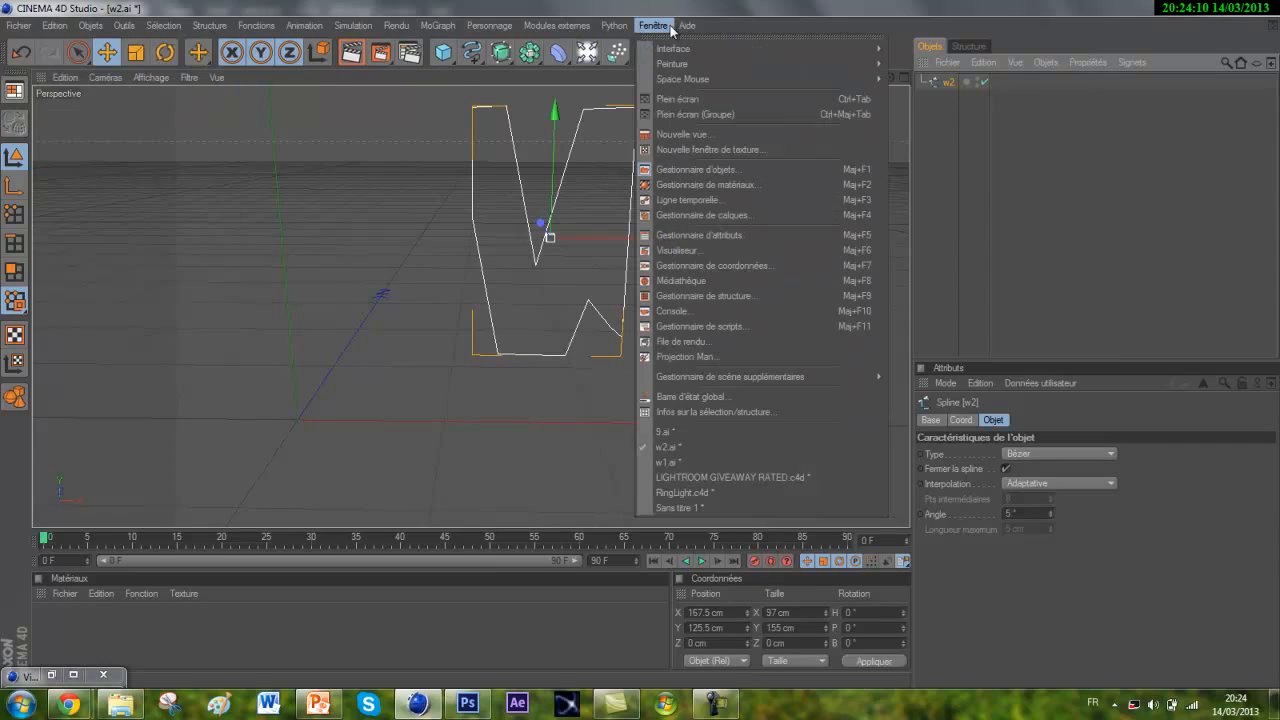
{"action": "left_click", "coordinate": [731, 462]}
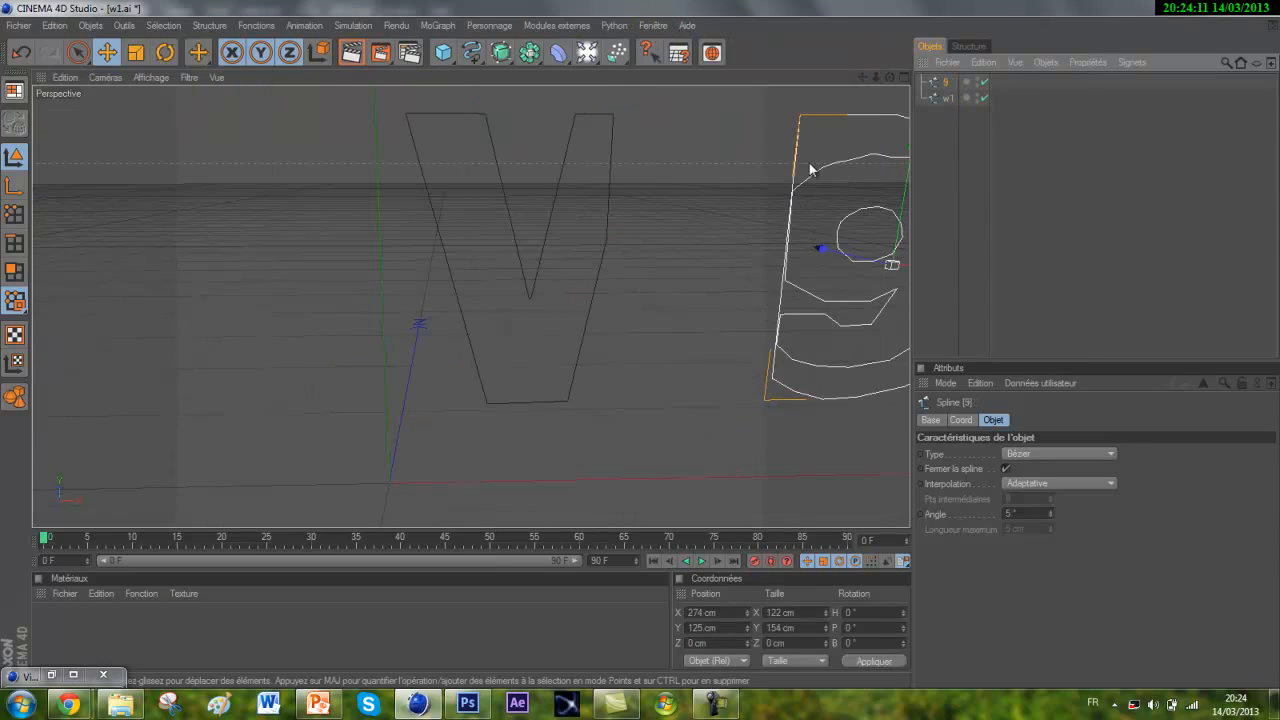
{"action": "key", "text": "ctrl+v"}
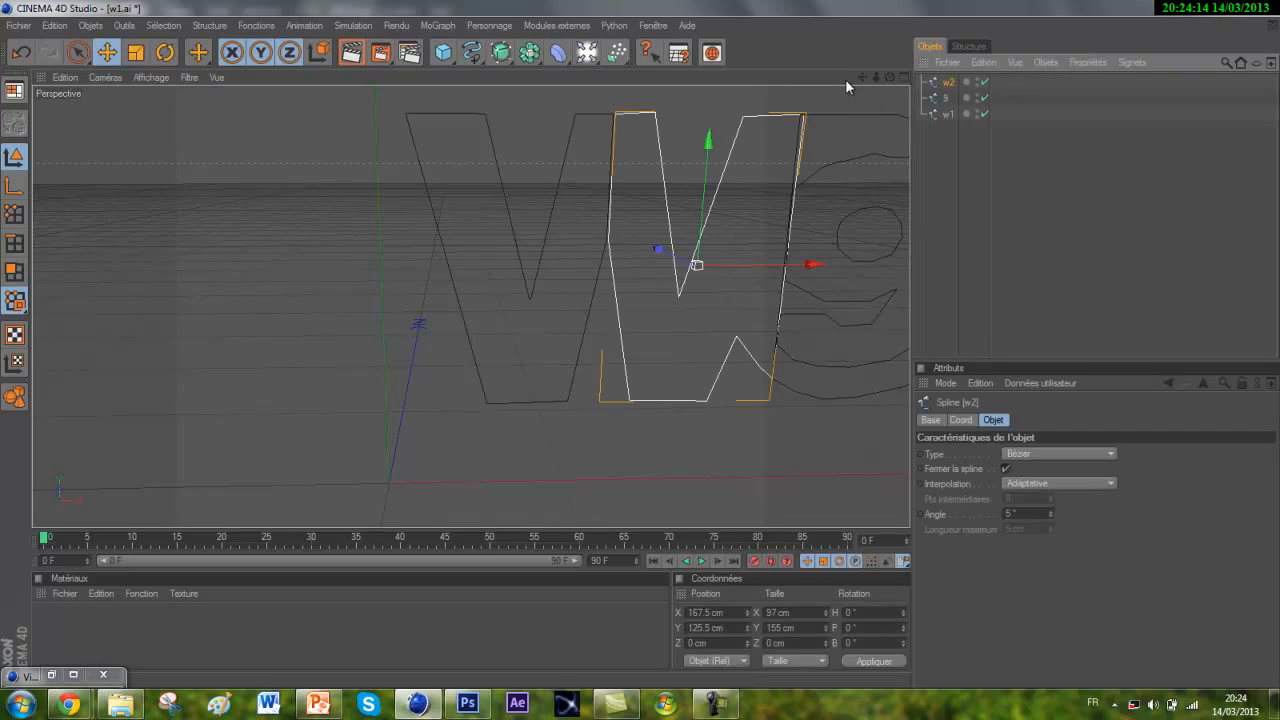
{"action": "left_click_drag", "start_coordinate": [634, 345], "coordinate": [637, 345]}
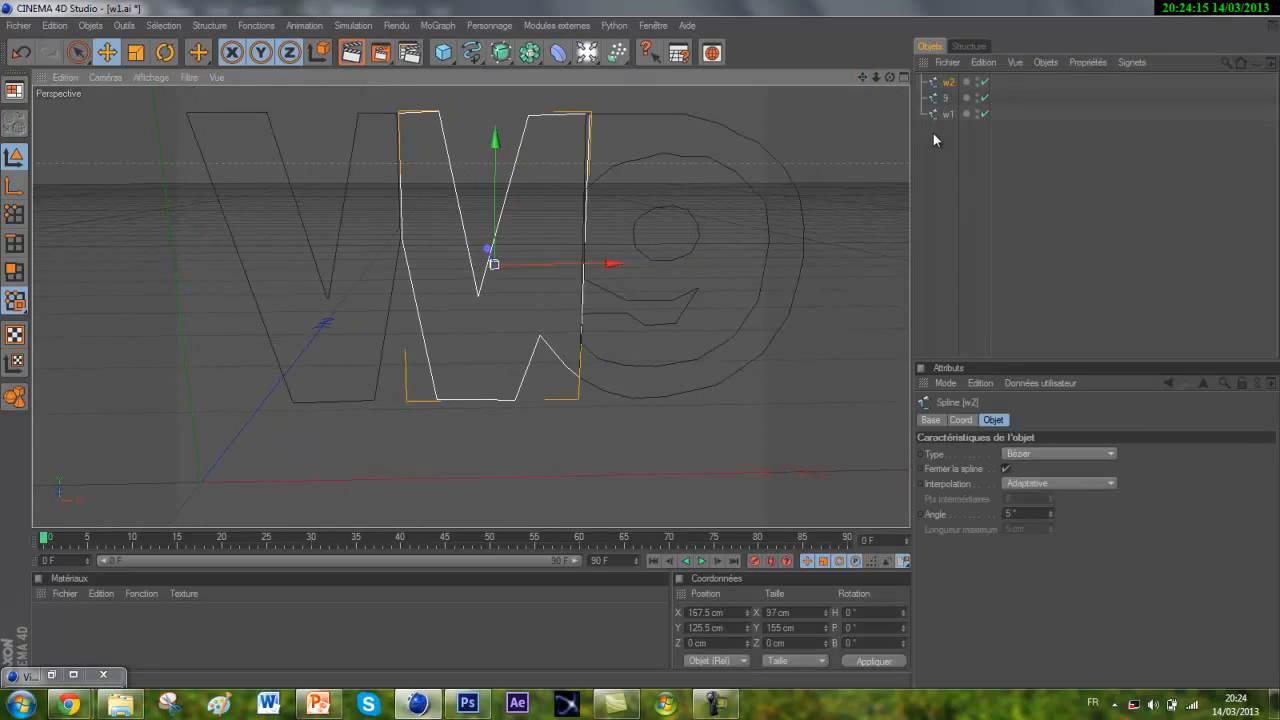
{"action": "left_click", "coordinate": [933, 134]}
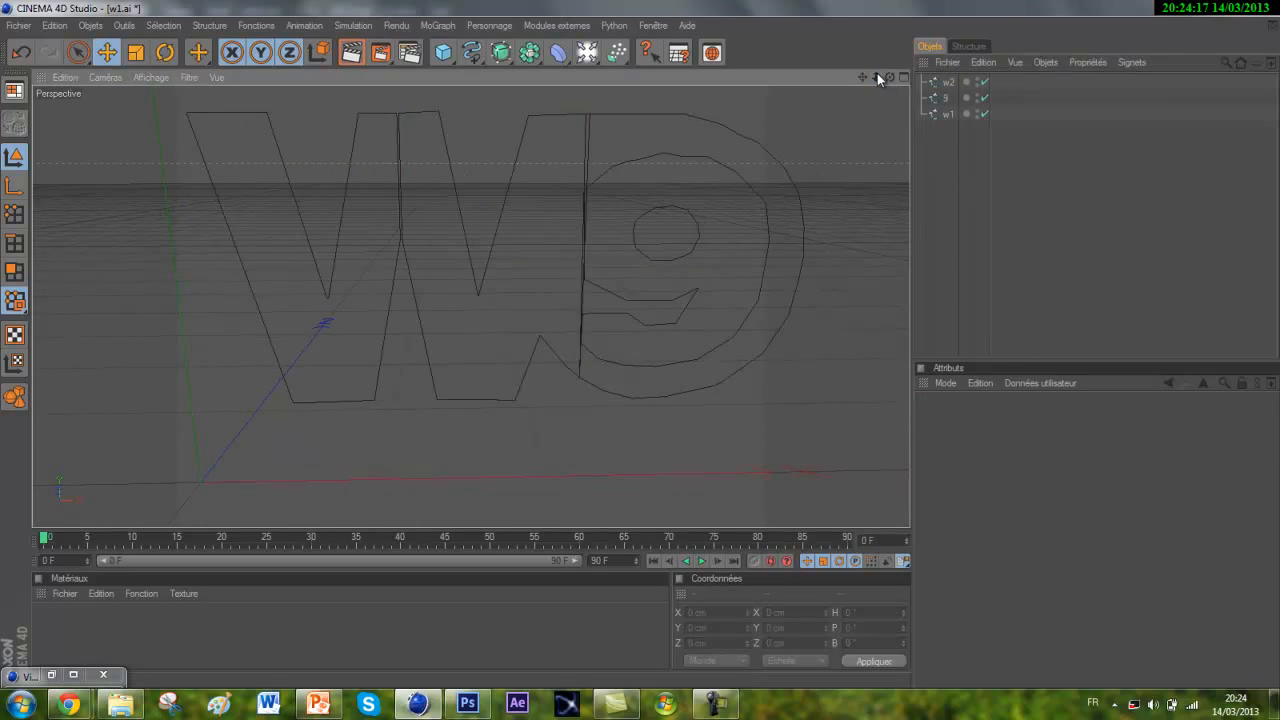
{"action": "left_click", "coordinate": [724, 714]}
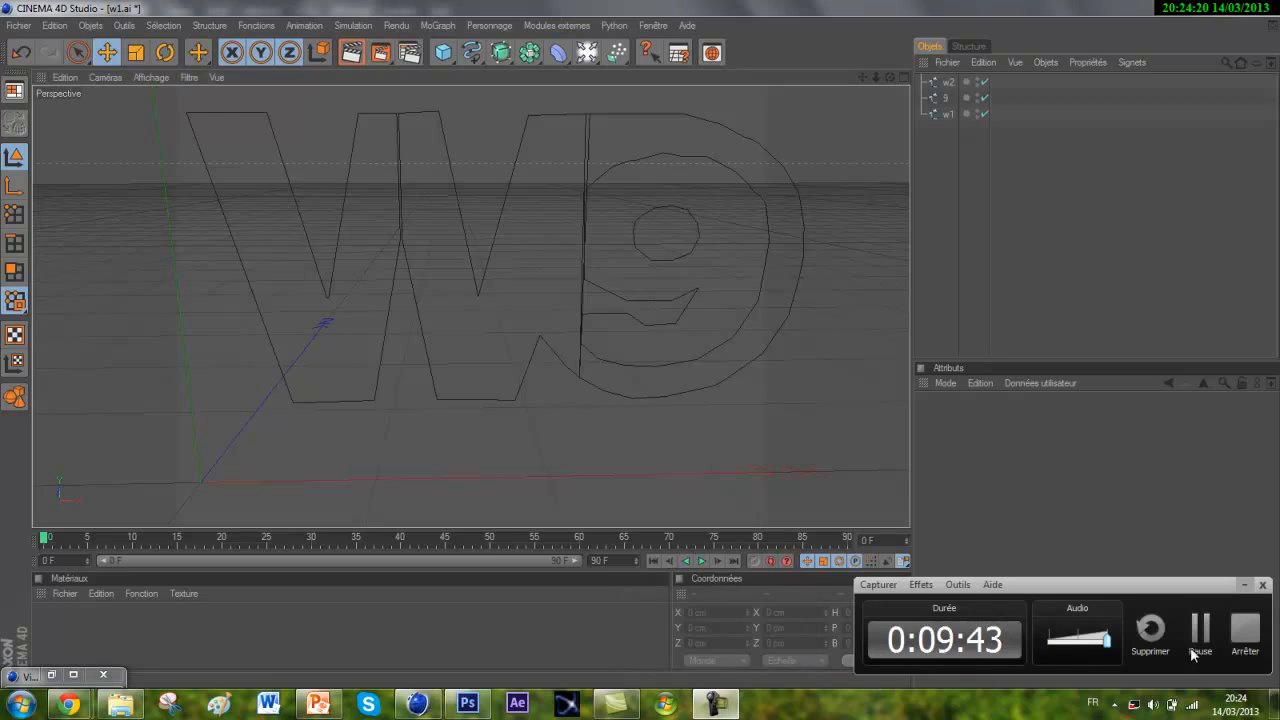
{"action": "left_click", "coordinate": [1202, 627]}
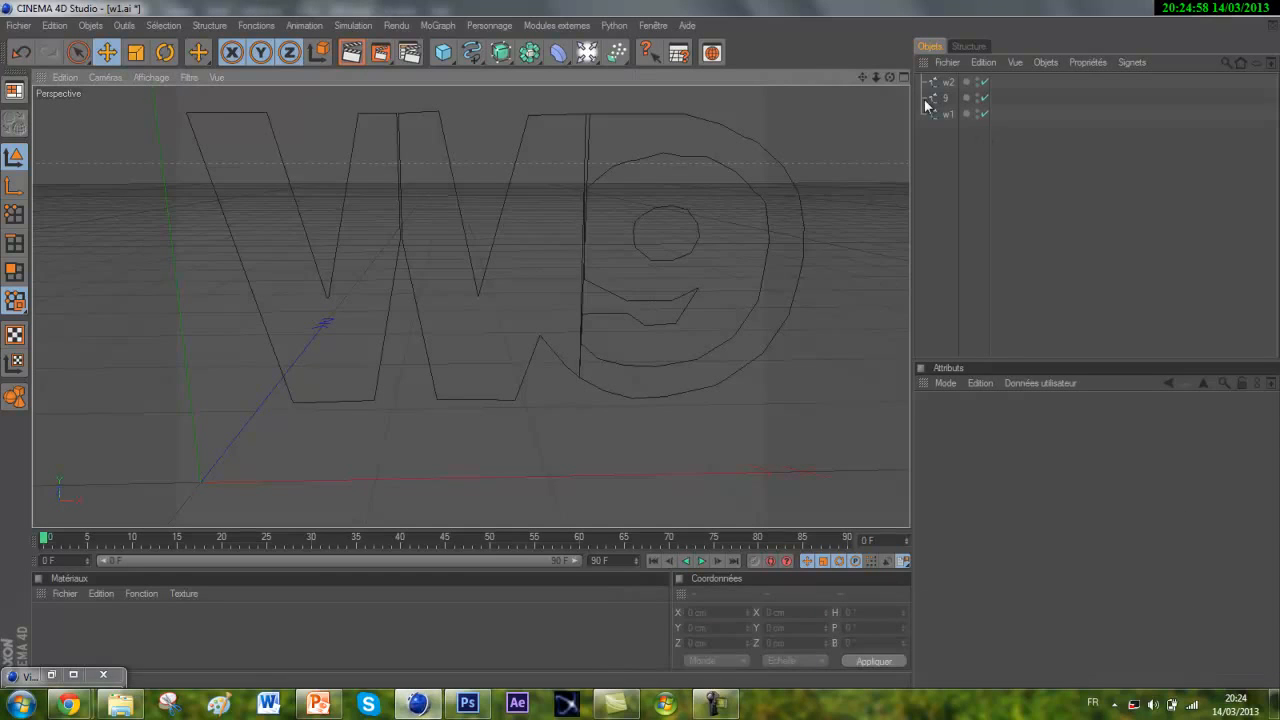
{"action": "left_click_drag", "start_coordinate": [890, 77], "coordinate": [645, 348]}
{"action": "mouse_move", "coordinate": [888, 77]}
{"action": "left_mouse_down"}
{"action": "mouse_move", "coordinate": [642, 351]}
{"action": "mouse_move", "coordinate": [893, 80]}
{"action": "mouse_move", "coordinate": [635, 340]}
{"action": "mouse_move", "coordinate": [897, 80]}
{"action": "left_mouse_up"}
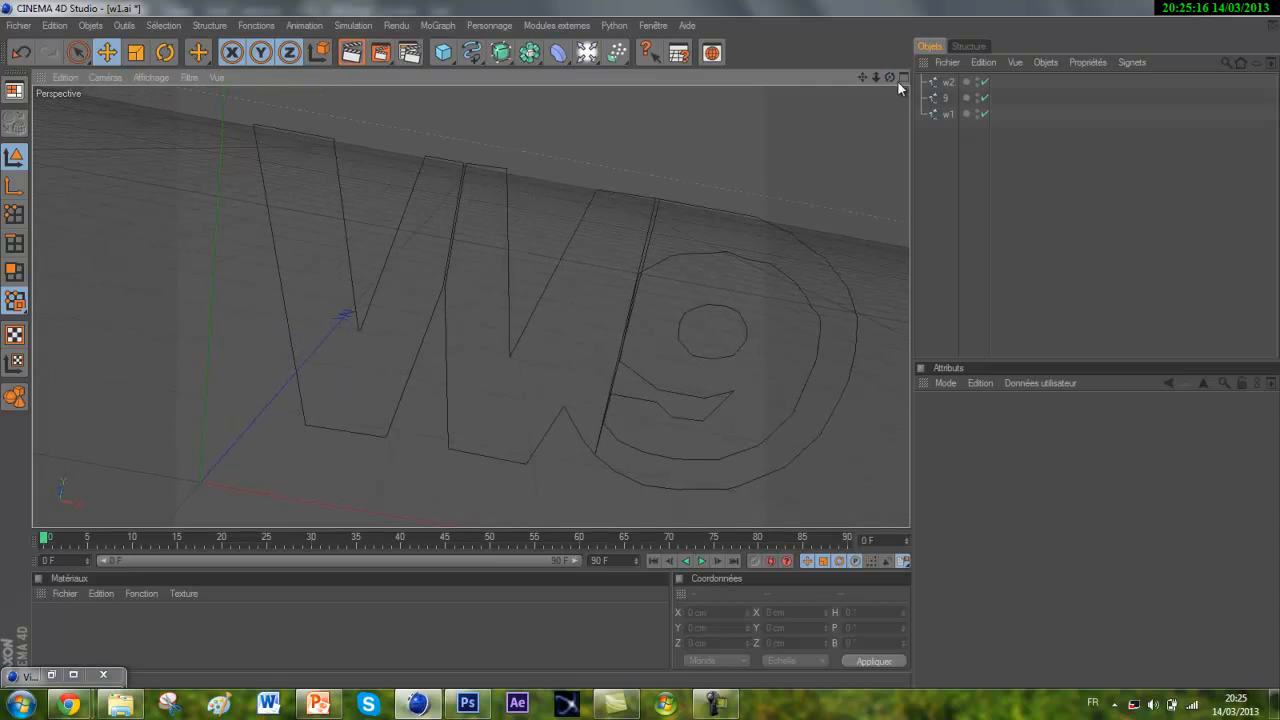
{"action": "left_click_drag", "start_coordinate": [641, 345], "coordinate": [644, 347]}
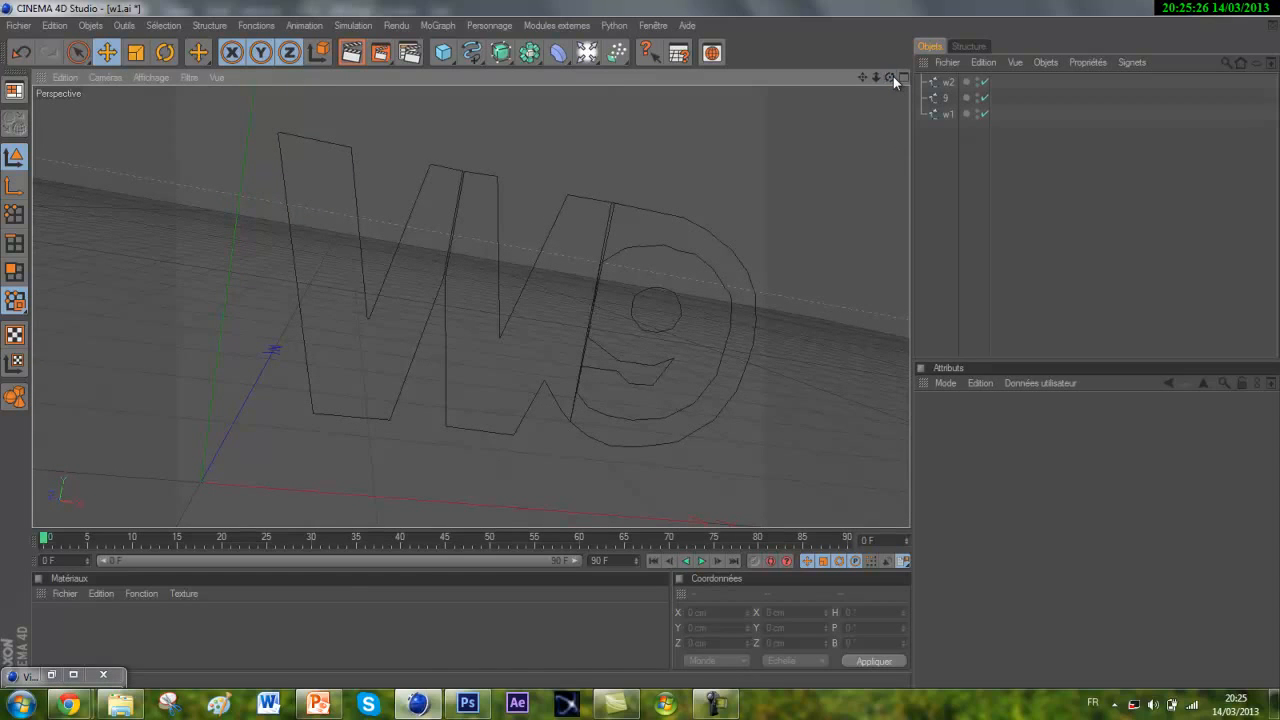
{"action": "left_click_drag", "start_coordinate": [893, 76], "coordinate": [641, 344]}
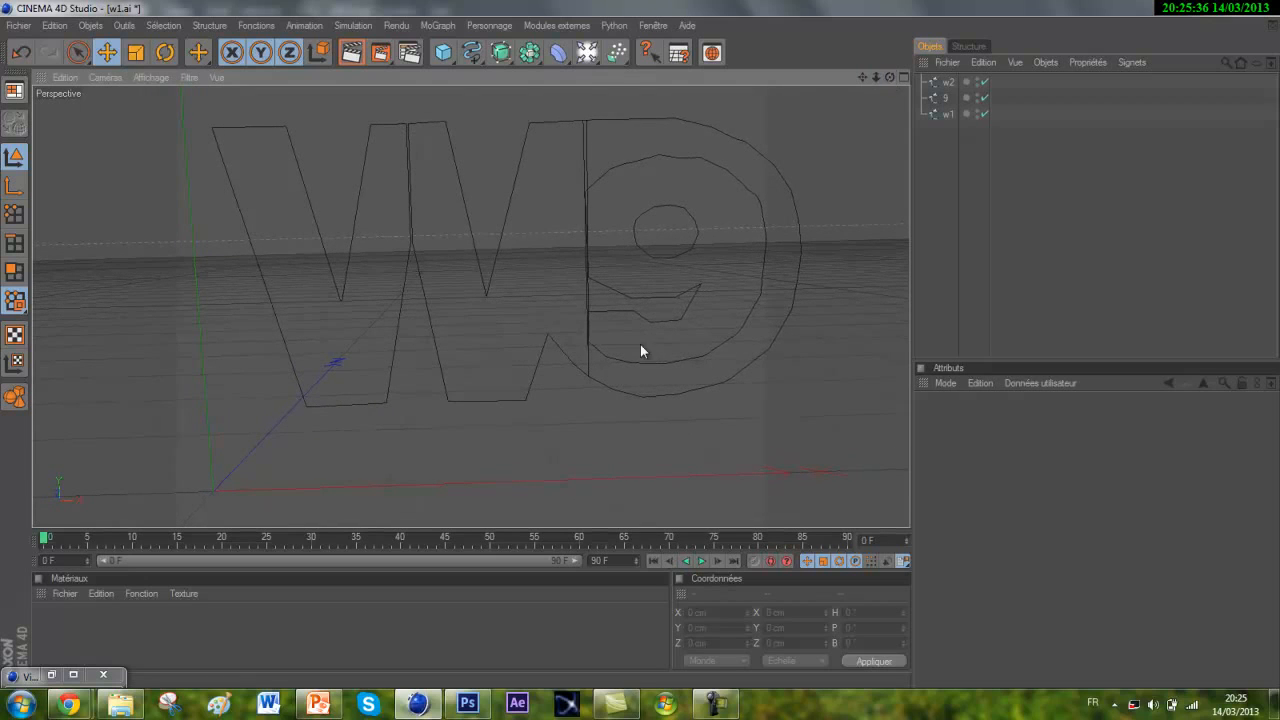
{"action": "left_click_drag", "start_coordinate": [887, 80], "coordinate": [641, 344]}
{"action": "left_click_drag", "start_coordinate": [877, 79], "coordinate": [626, 390]}
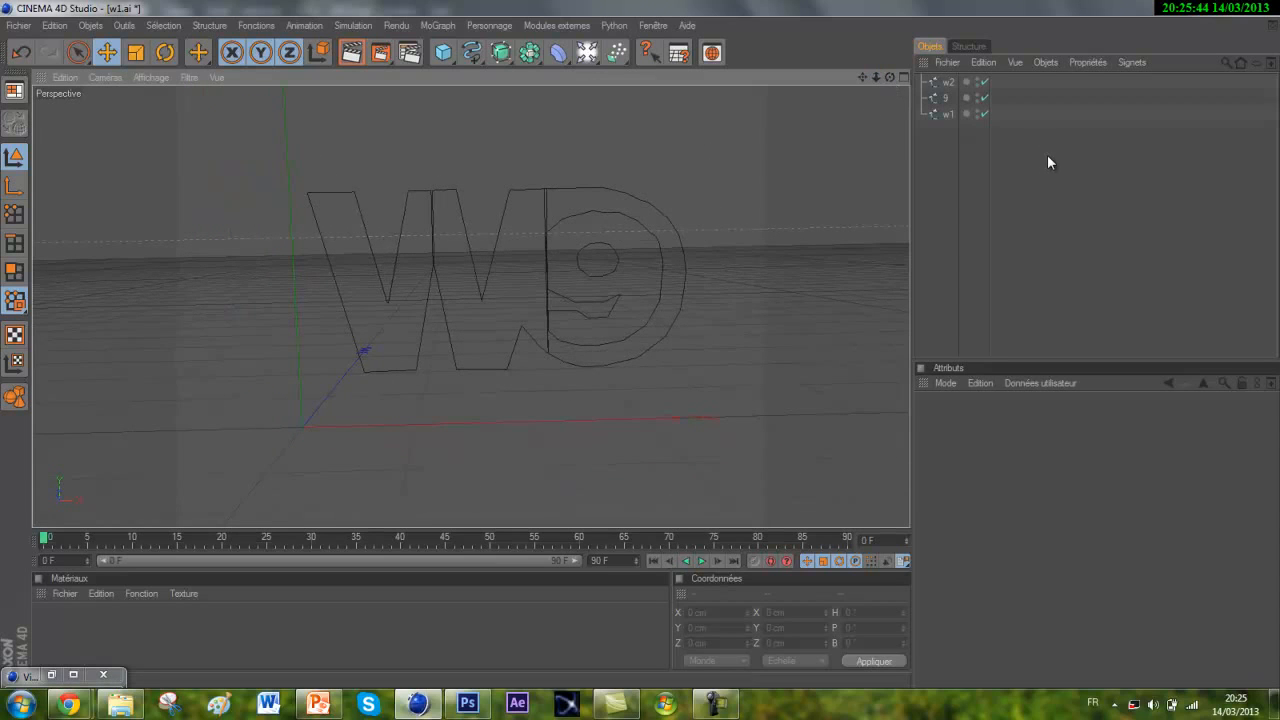
Select and copy the w2, 9 and w1 splines together.
{"action": "left_click_drag", "start_coordinate": [1047, 154], "coordinate": [915, 73]}
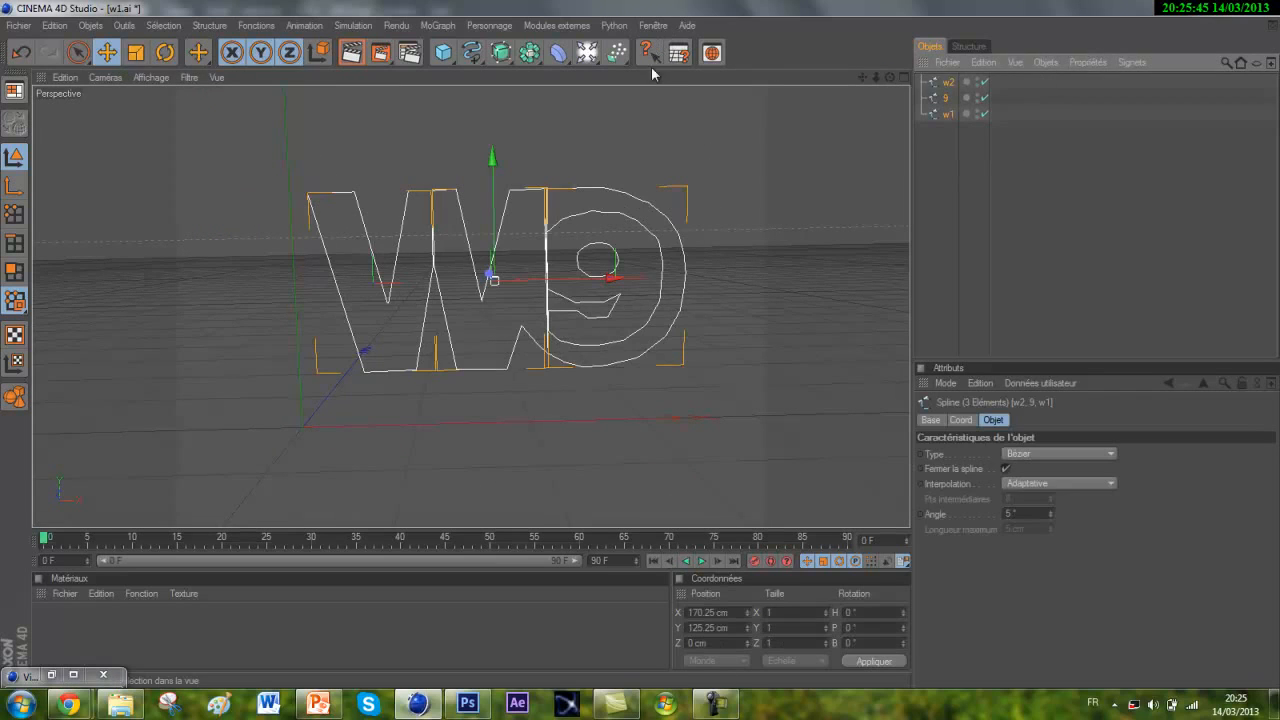
{"action": "left_click", "coordinate": [18, 25]}
{"action": "left_click", "coordinate": [40, 63]}
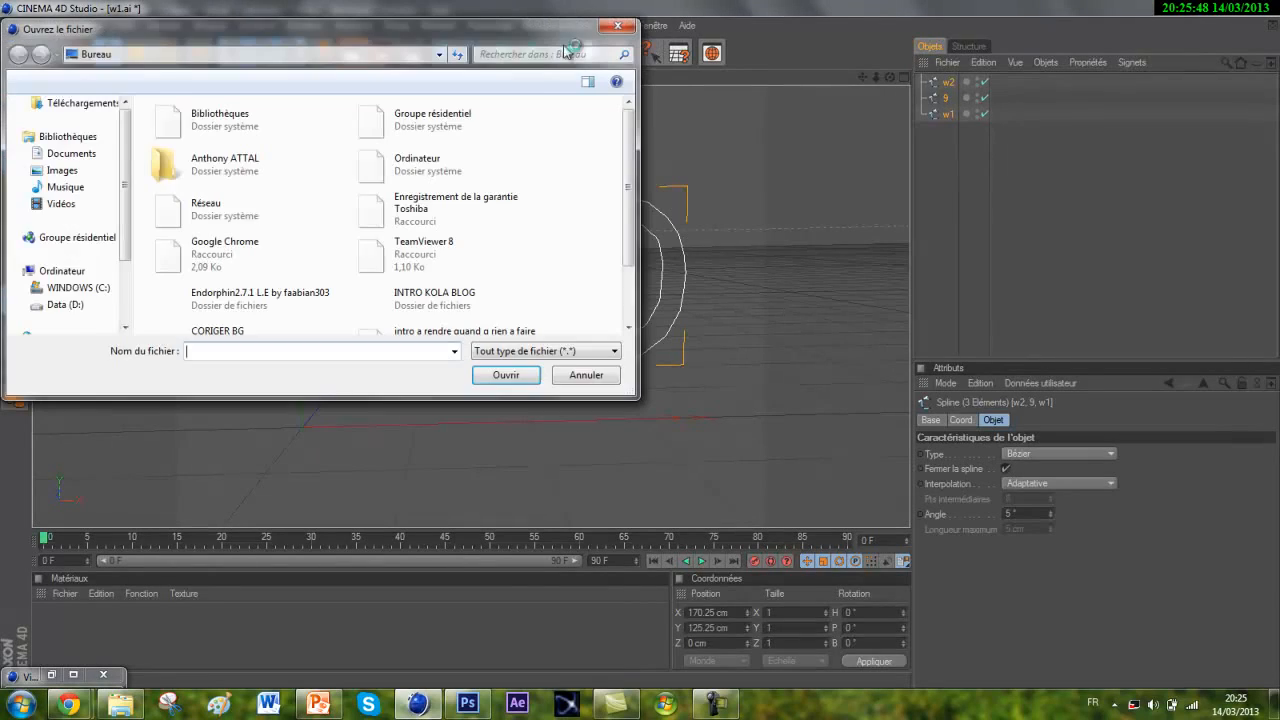
{"action": "left_click", "coordinate": [628, 26]}
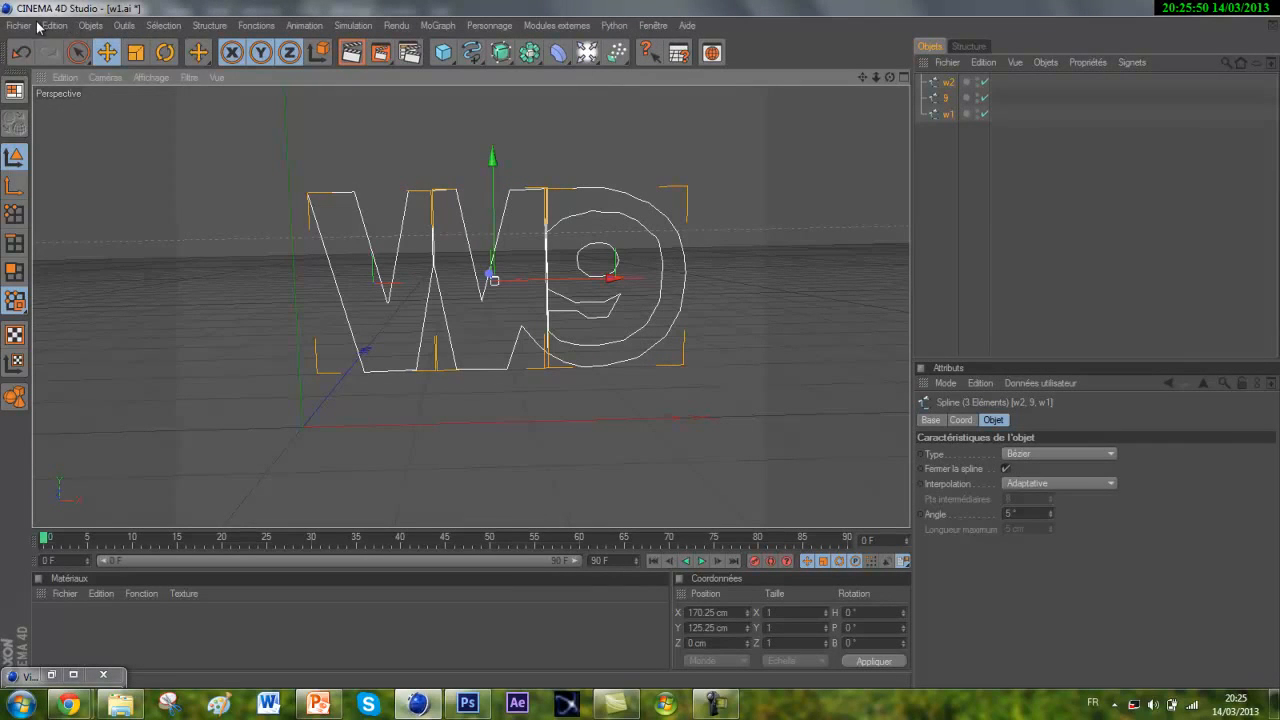
Create a new document, paste the w2, 9 and w1 splines into it and deselect them.
{"action": "left_click", "coordinate": [20, 25]}
{"action": "left_click", "coordinate": [35, 45]}
{"action": "key", "text": "ctrl+v"}
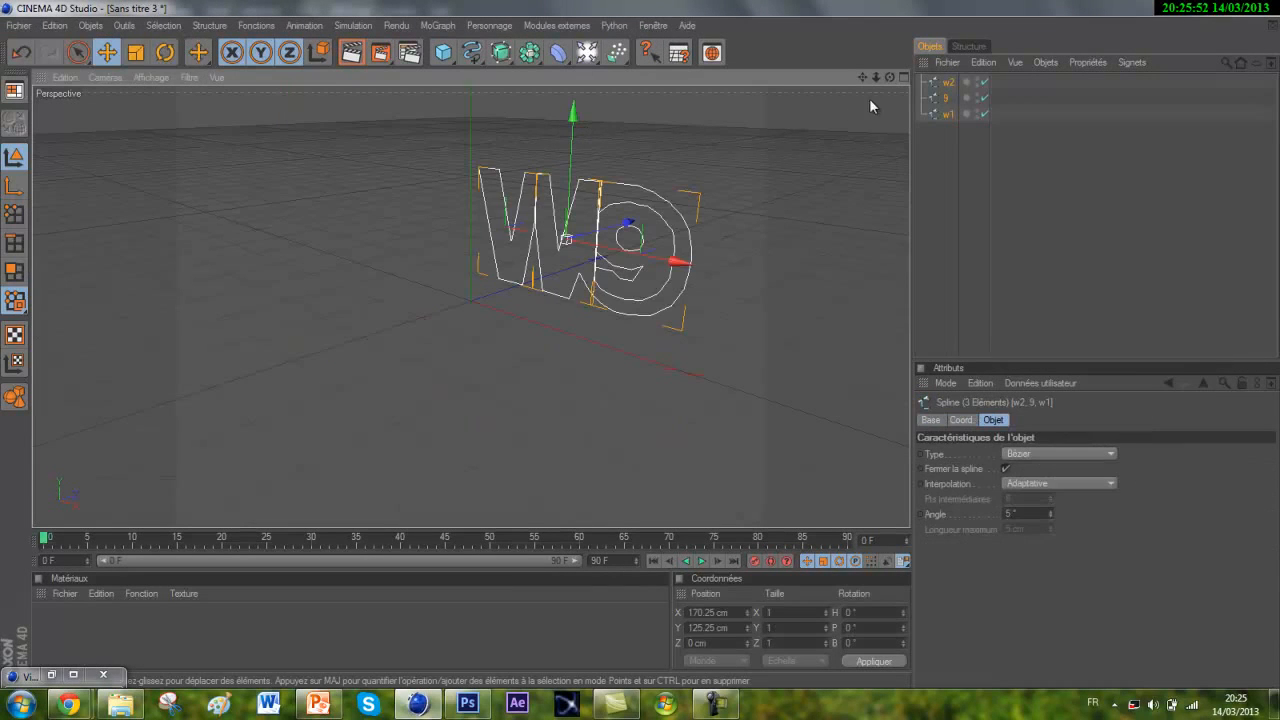
{"action": "left_click_drag", "start_coordinate": [886, 77], "coordinate": [643, 349]}
{"action": "left_click", "coordinate": [954, 154]}
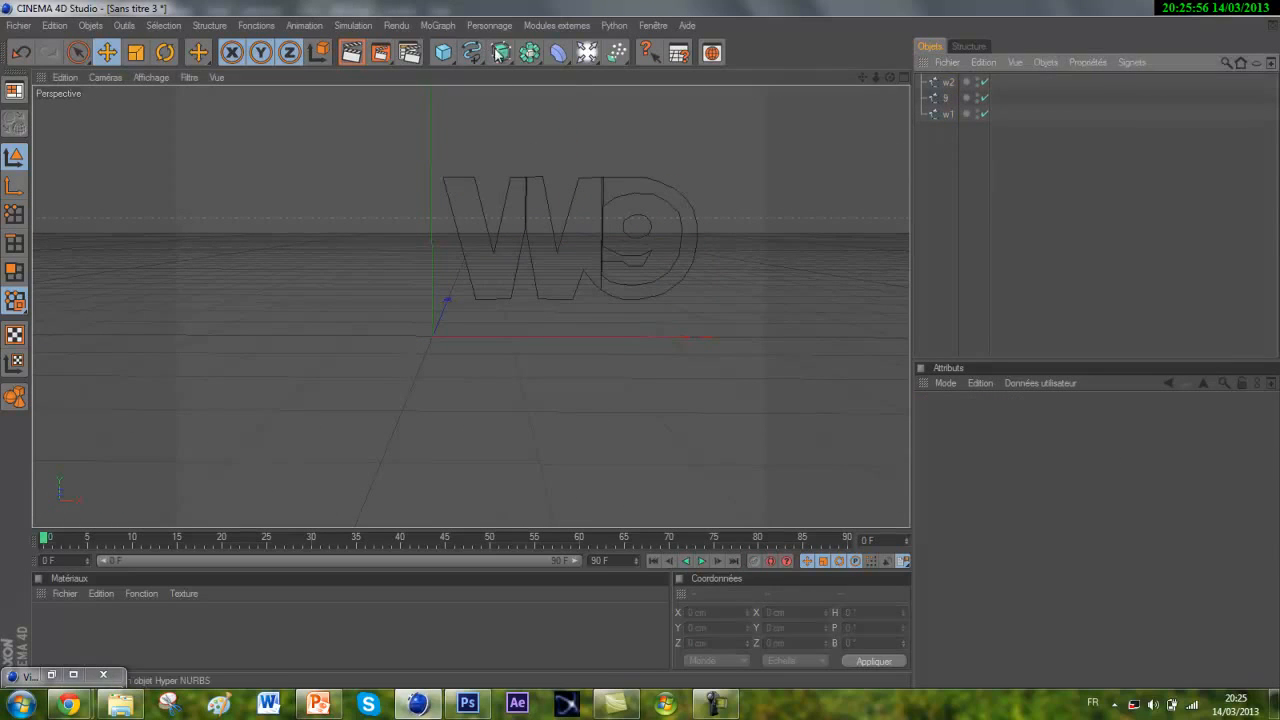
Add three Extrusion NURBS objects and nest the w1, w2 and 9 splines inside them, one spline per object.
{"action": "left_click_drag", "start_coordinate": [503, 65], "coordinate": [737, 72]}
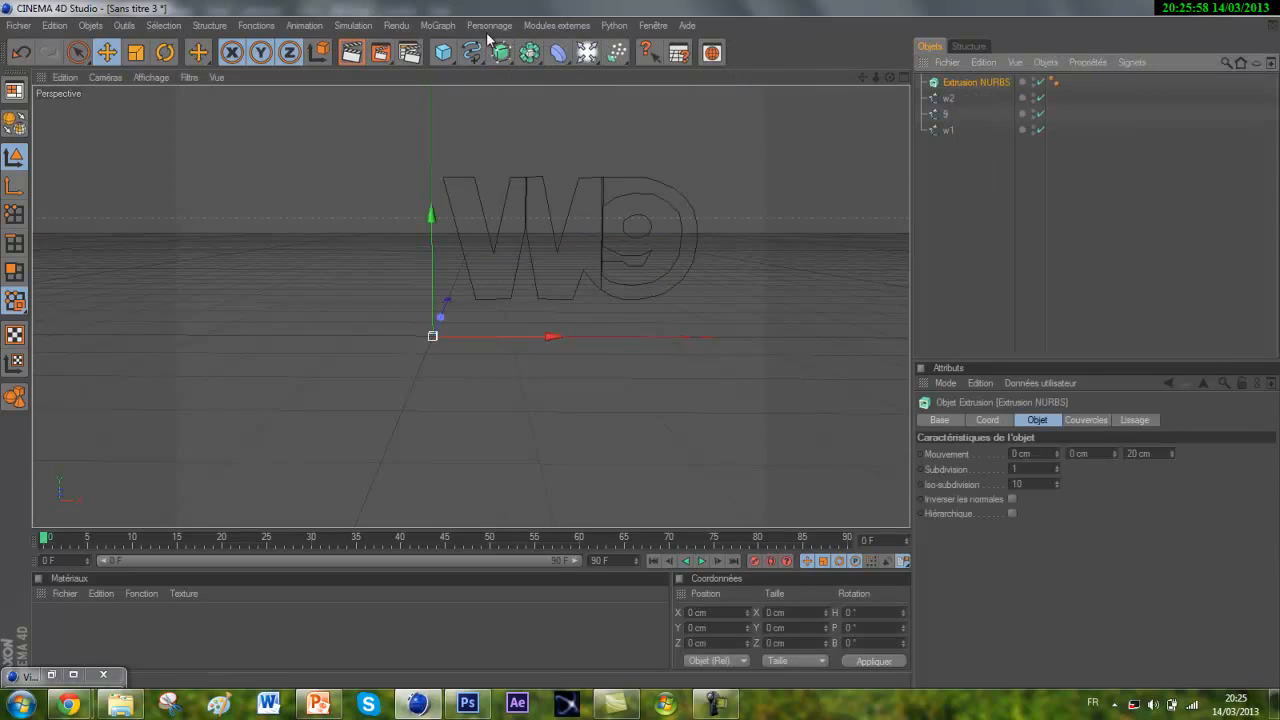
{"action": "left_click_drag", "start_coordinate": [514, 57], "coordinate": [755, 70]}
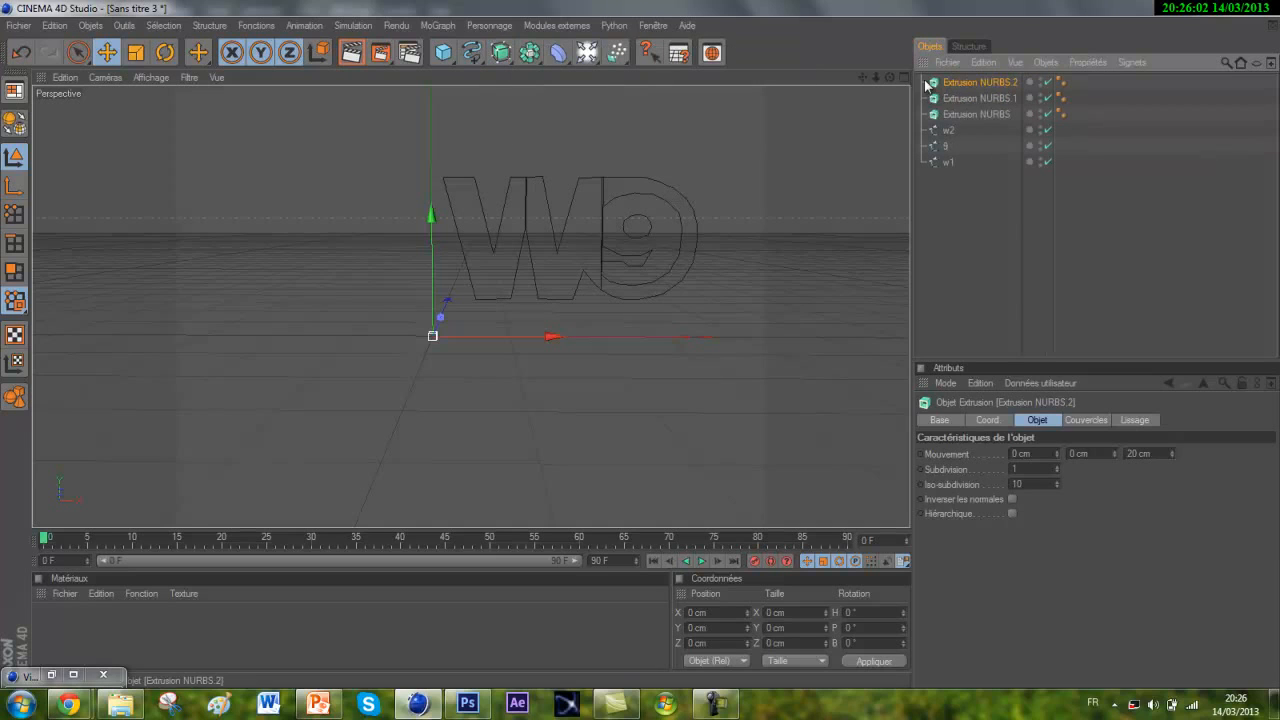
{"action": "left_click_drag", "start_coordinate": [948, 164], "coordinate": [942, 113]}
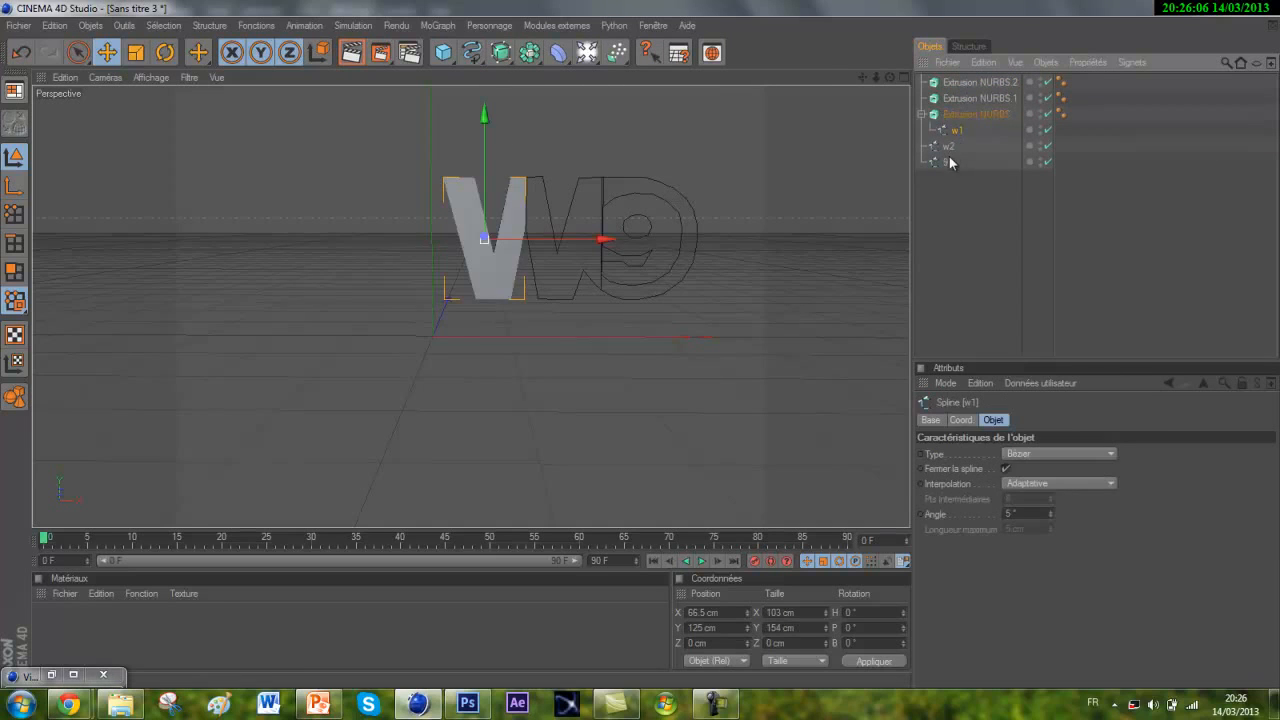
{"action": "mouse_move", "coordinate": [863, 77]}
{"action": "left_mouse_down"}
{"action": "mouse_move", "coordinate": [640, 344]}
{"action": "mouse_move", "coordinate": [864, 77]}
{"action": "left_mouse_up"}
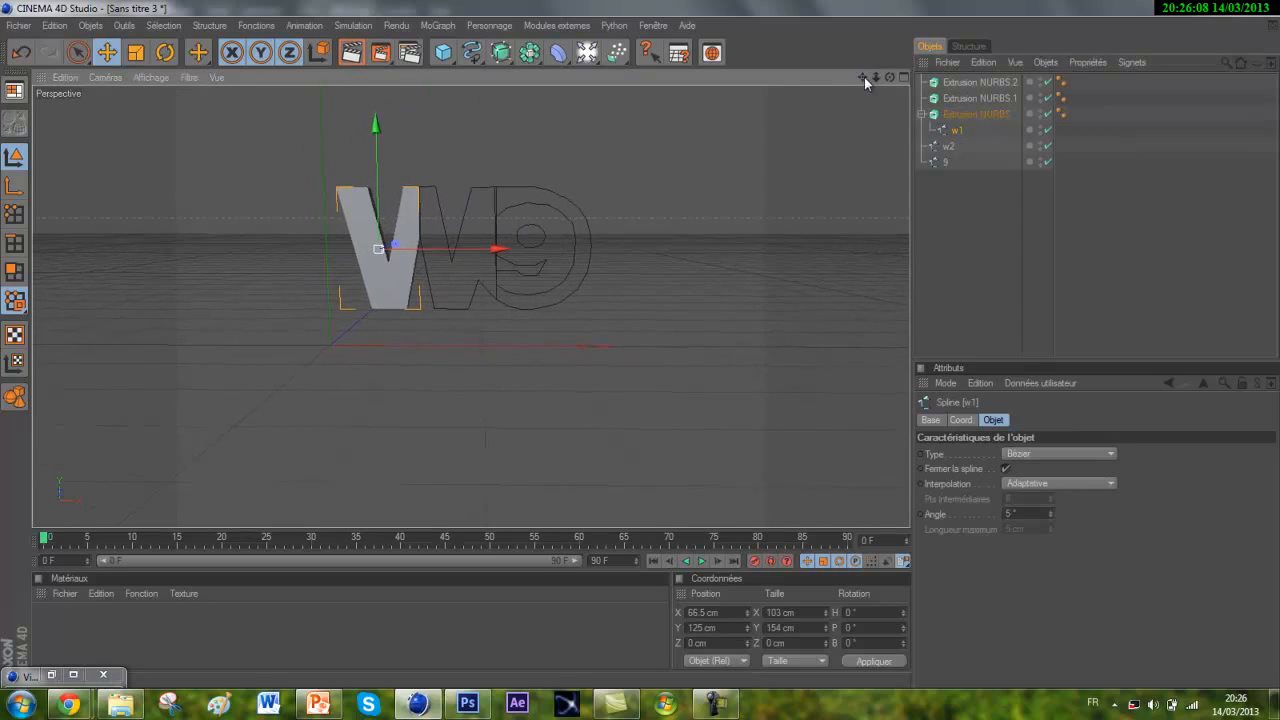
{"action": "left_click_drag", "start_coordinate": [948, 146], "coordinate": [641, 351]}
{"action": "left_click", "coordinate": [959, 192]}
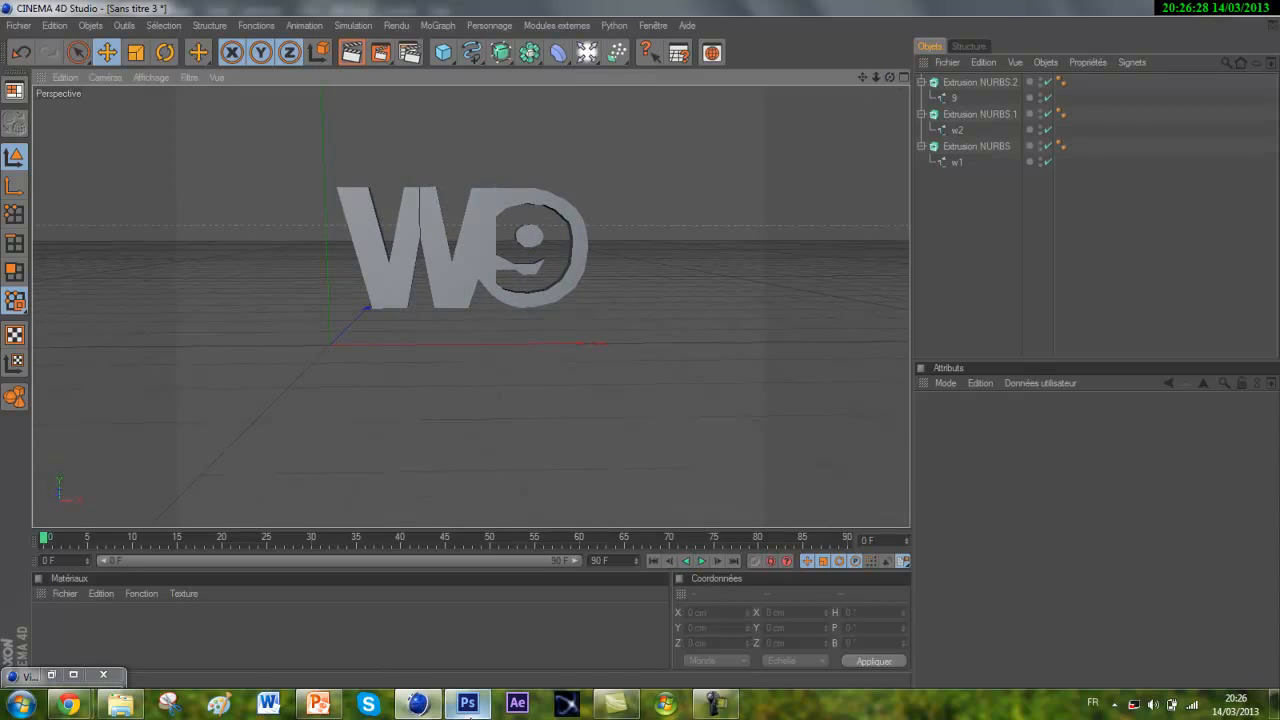
Look at the traced W9 logo in Photoshop and return to Cinema 4D to compare the extruded letters.
{"action": "left_click", "coordinate": [467, 703]}
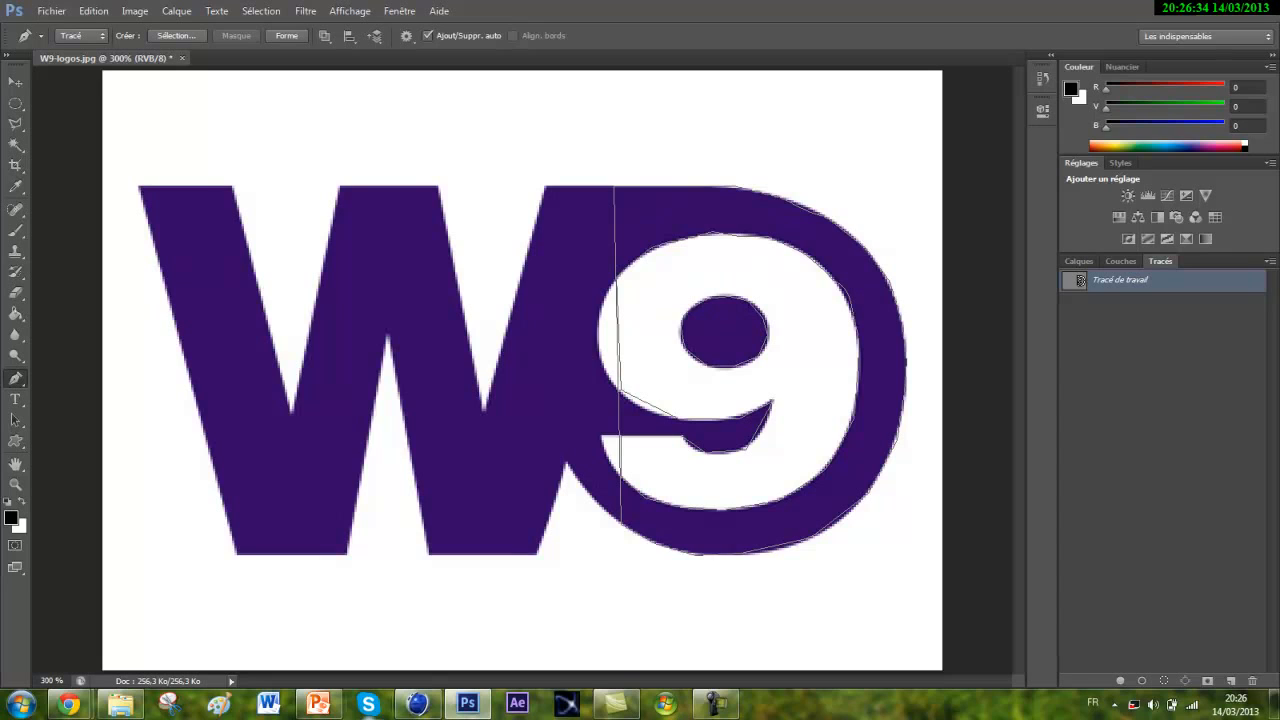
{"action": "left_click", "coordinate": [420, 705]}
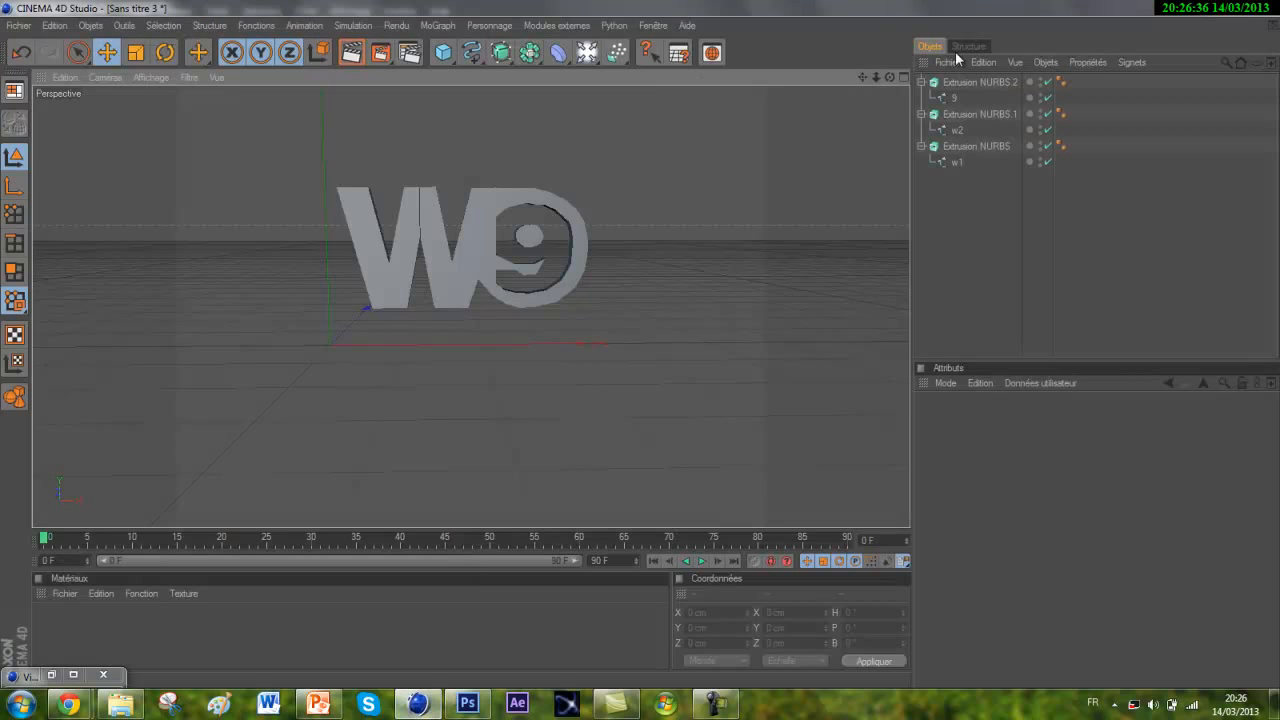
{"action": "left_click_drag", "start_coordinate": [889, 77], "coordinate": [641, 338]}
{"action": "left_click", "coordinate": [921, 82]}
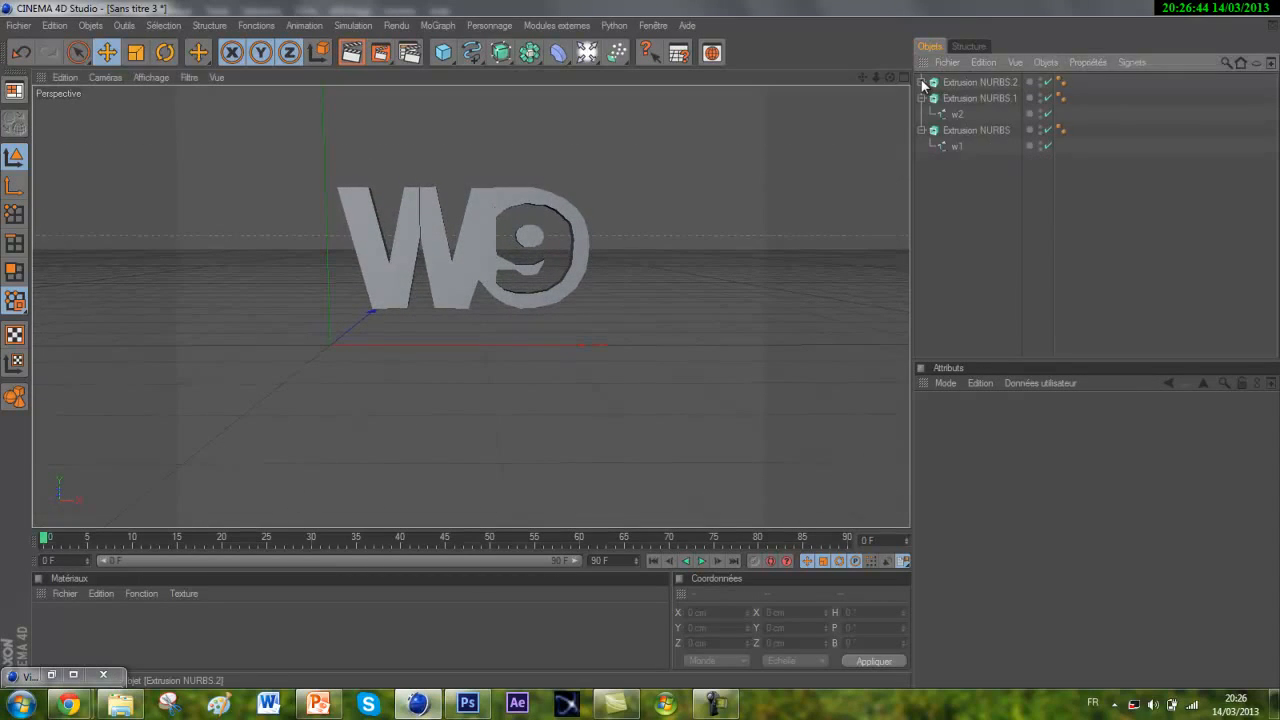
Check the W9 jingle video in Chrome, return to Cinema 4D and set the Z movement of all three Extrusion NURBS to 100 cm.
{"action": "left_click", "coordinate": [947, 84]}
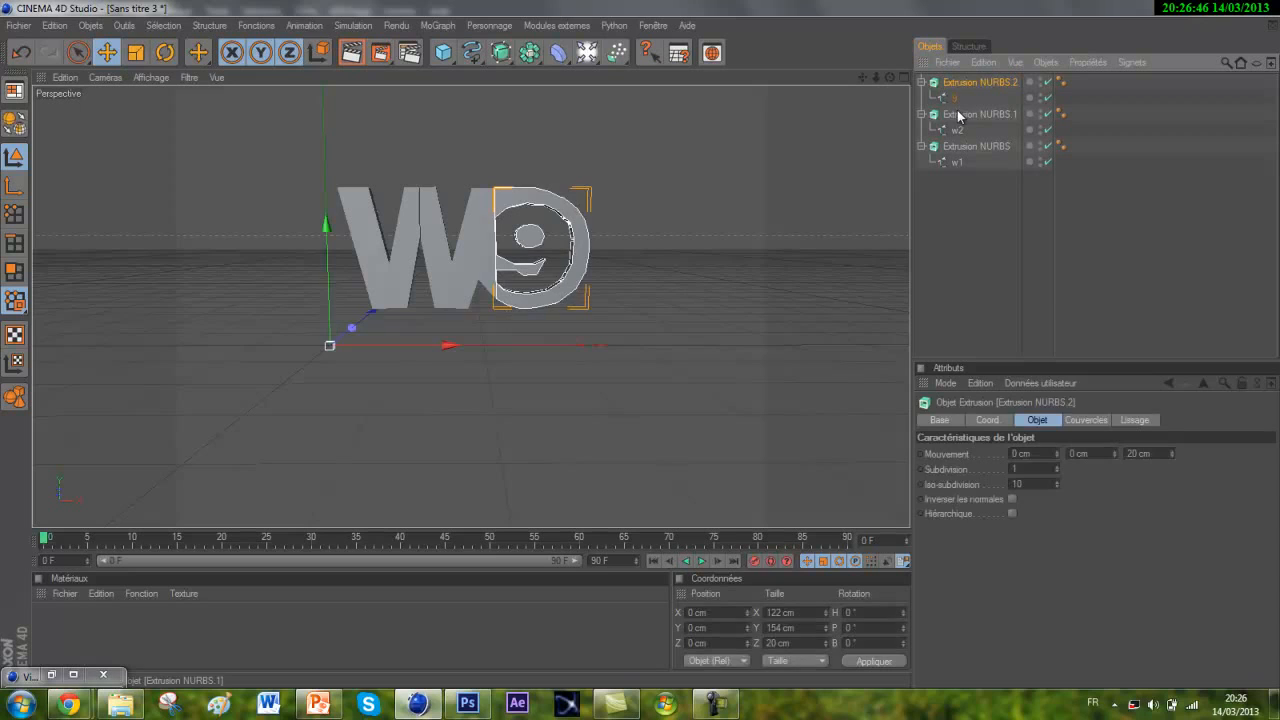
{"action": "left_click", "coordinate": [965, 114], "text": "ctrl"}
{"action": "left_click_drag", "start_coordinate": [893, 77], "coordinate": [645, 344]}
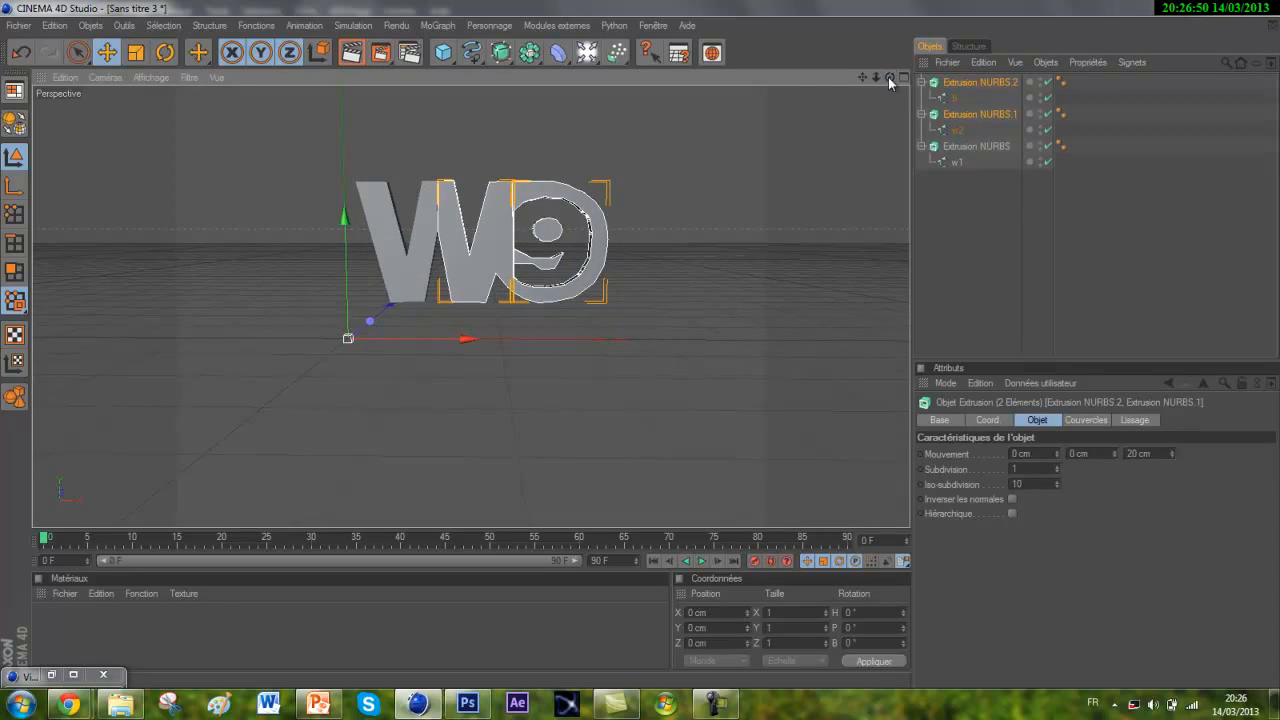
{"action": "left_click", "coordinate": [968, 147], "text": "ctrl"}
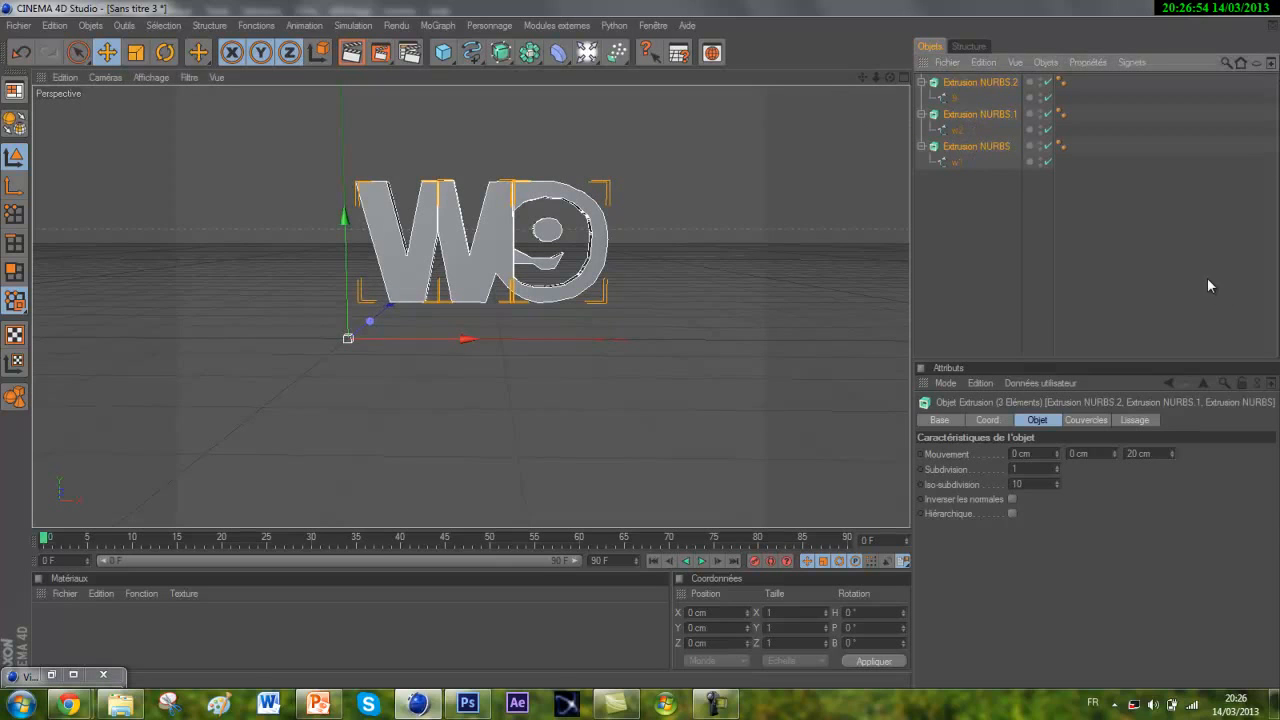
{"action": "mouse_move", "coordinate": [68, 704]}
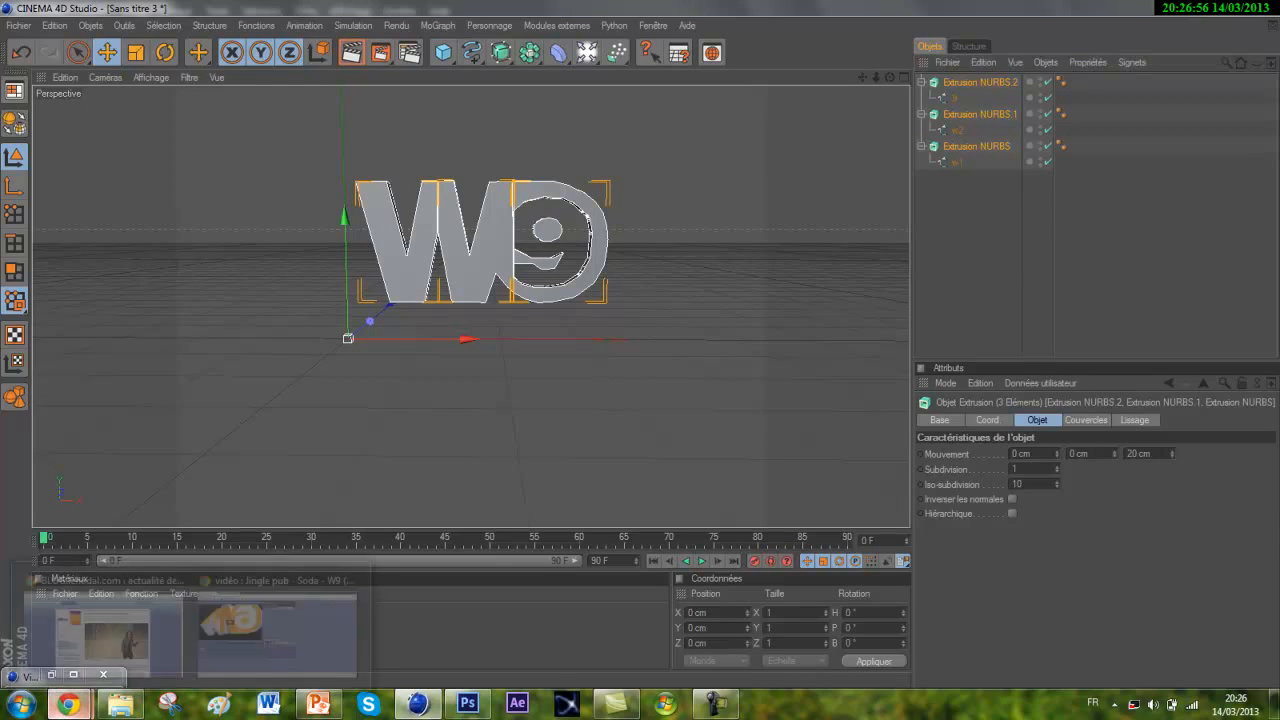
{"action": "mouse_move", "coordinate": [238, 601]}
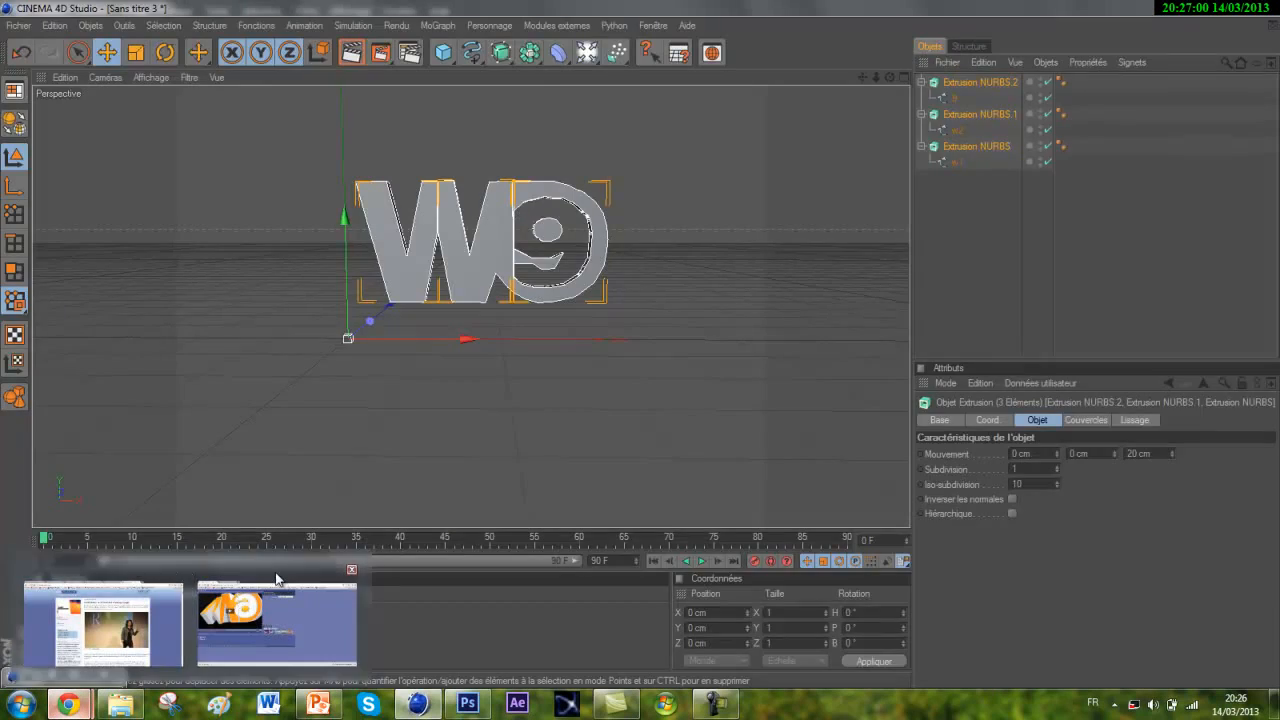
{"action": "left_click", "coordinate": [277, 620]}
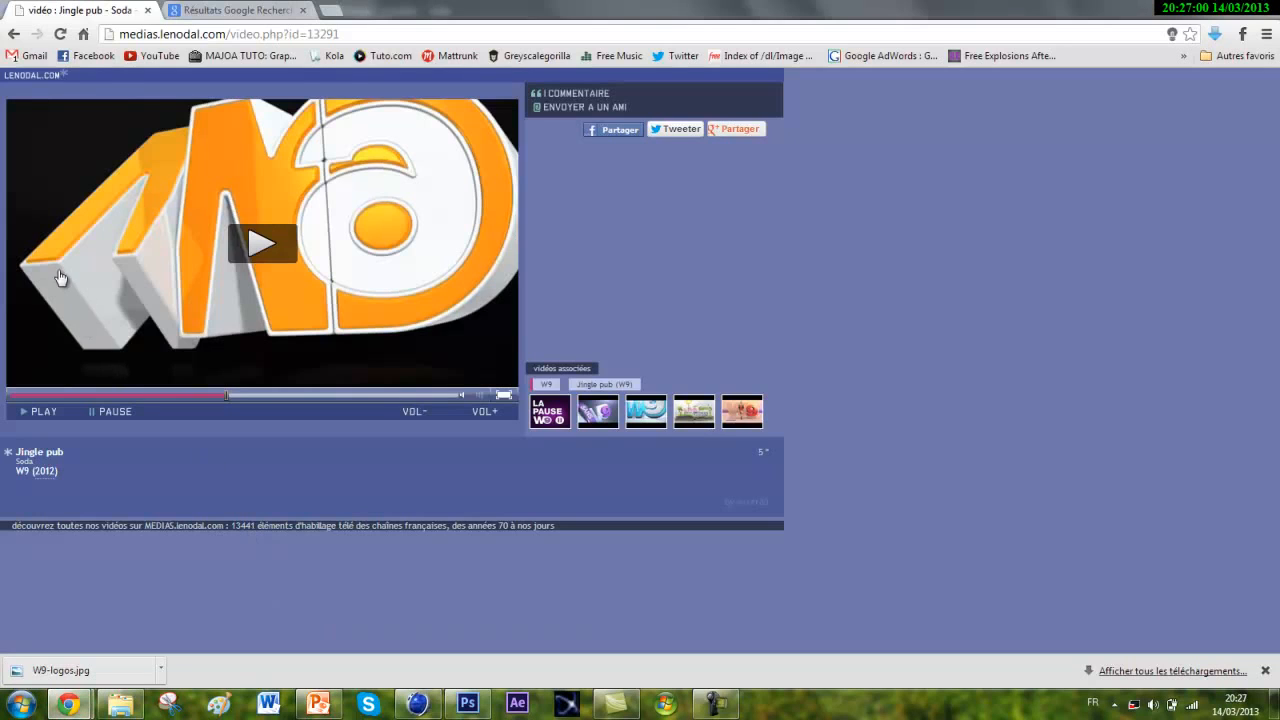
{"action": "left_click", "coordinate": [414, 705]}
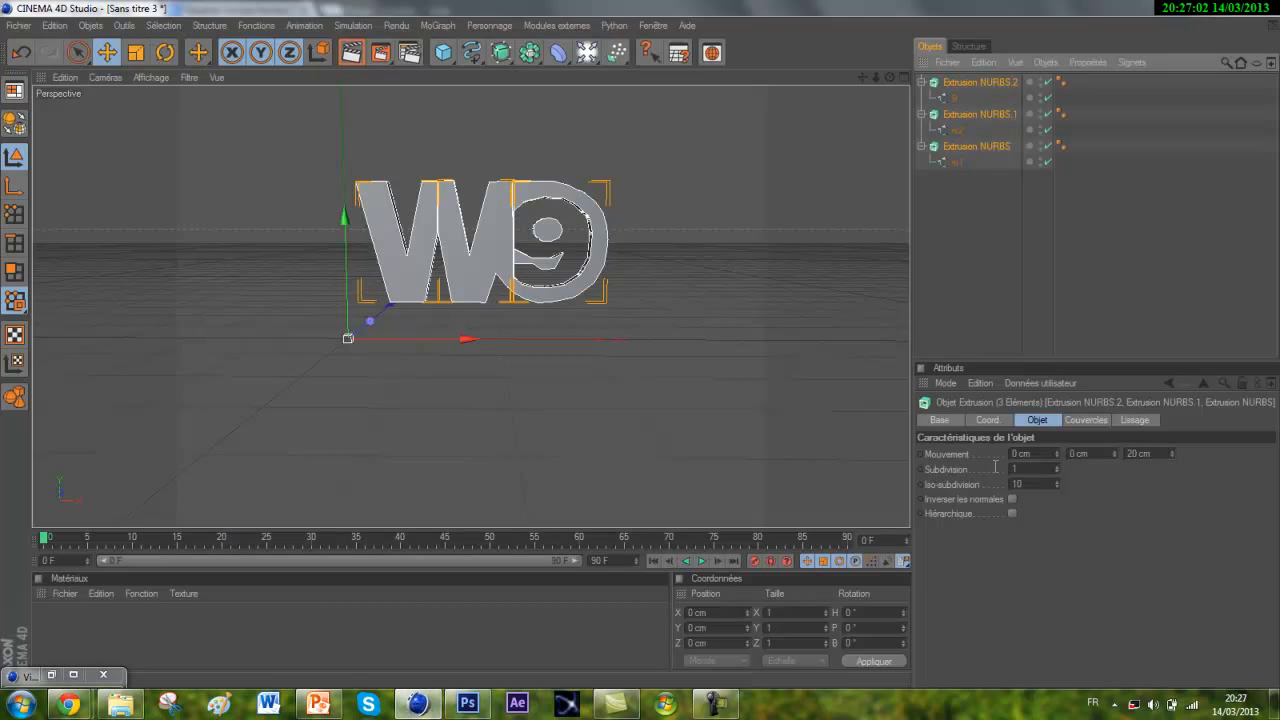
{"action": "double_click", "coordinate": [1157, 452]}
{"action": "type", "text": "100"}
{"action": "key", "text": "Return"}
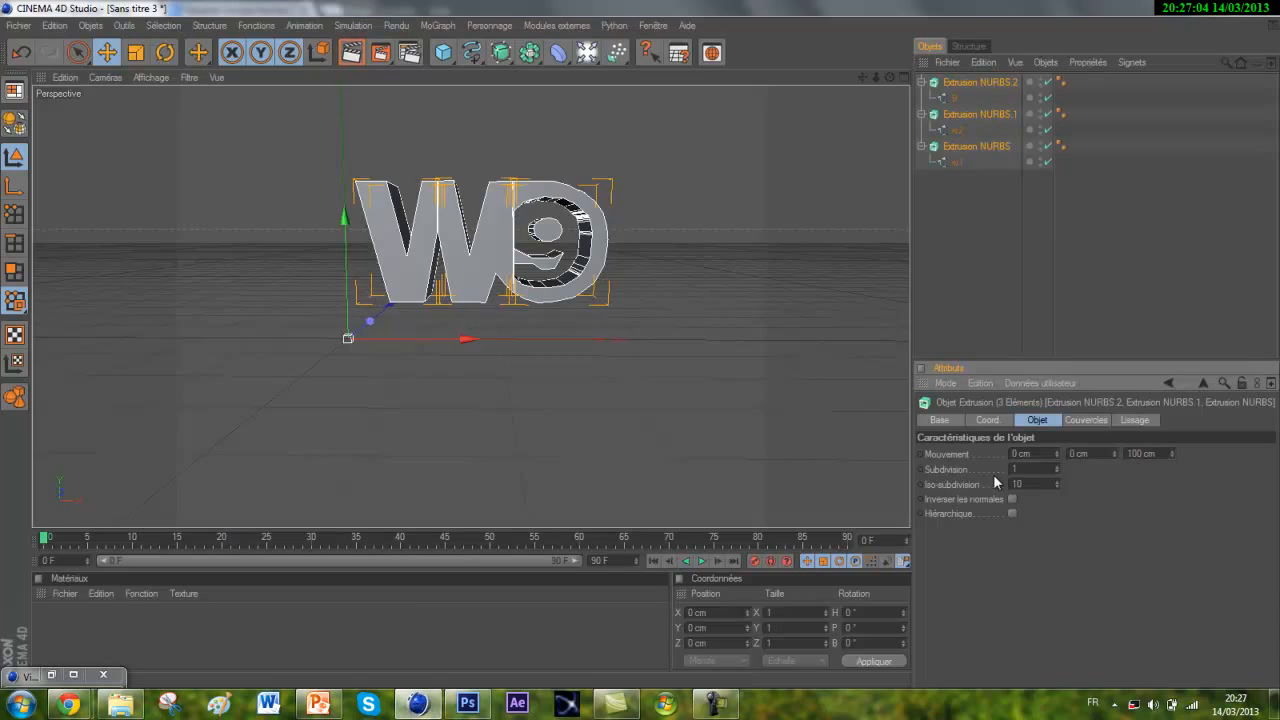
Try an iso-subdivision of 21 on the three extrusions and undo it.
{"action": "left_click_drag", "start_coordinate": [889, 77], "coordinate": [643, 349]}
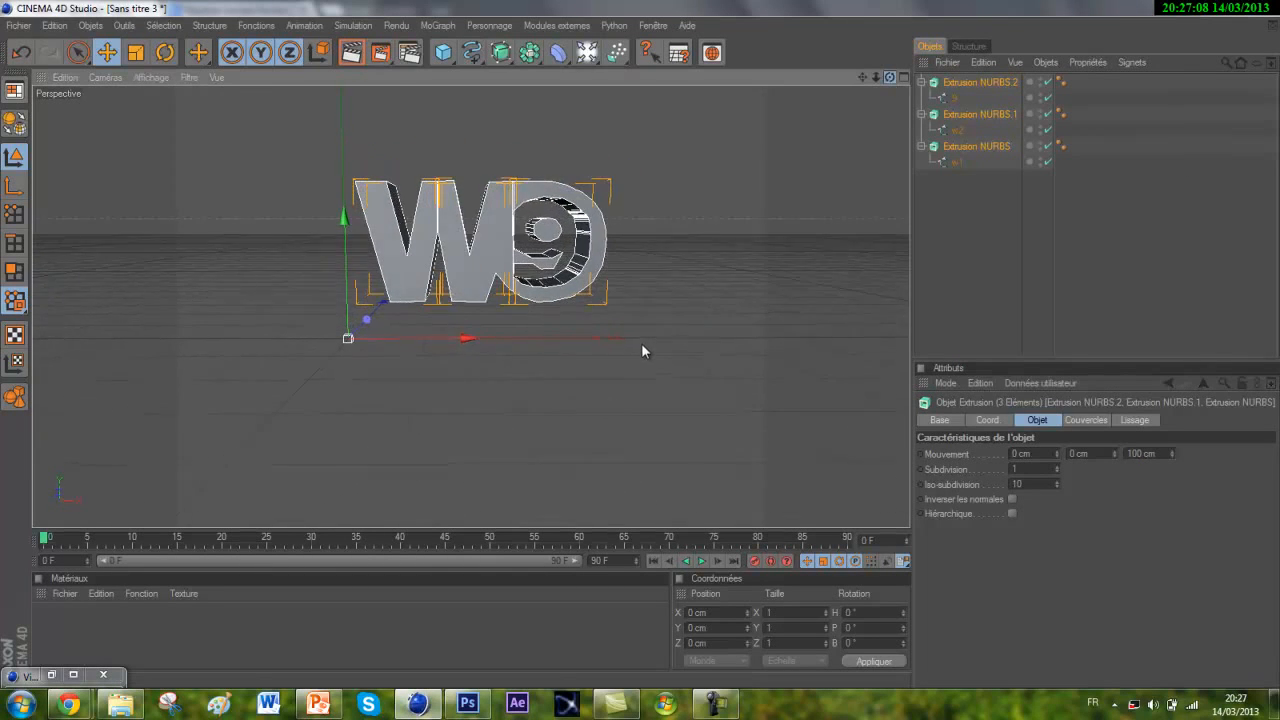
{"action": "left_click_drag", "start_coordinate": [1053, 479], "coordinate": [1053, 476]}
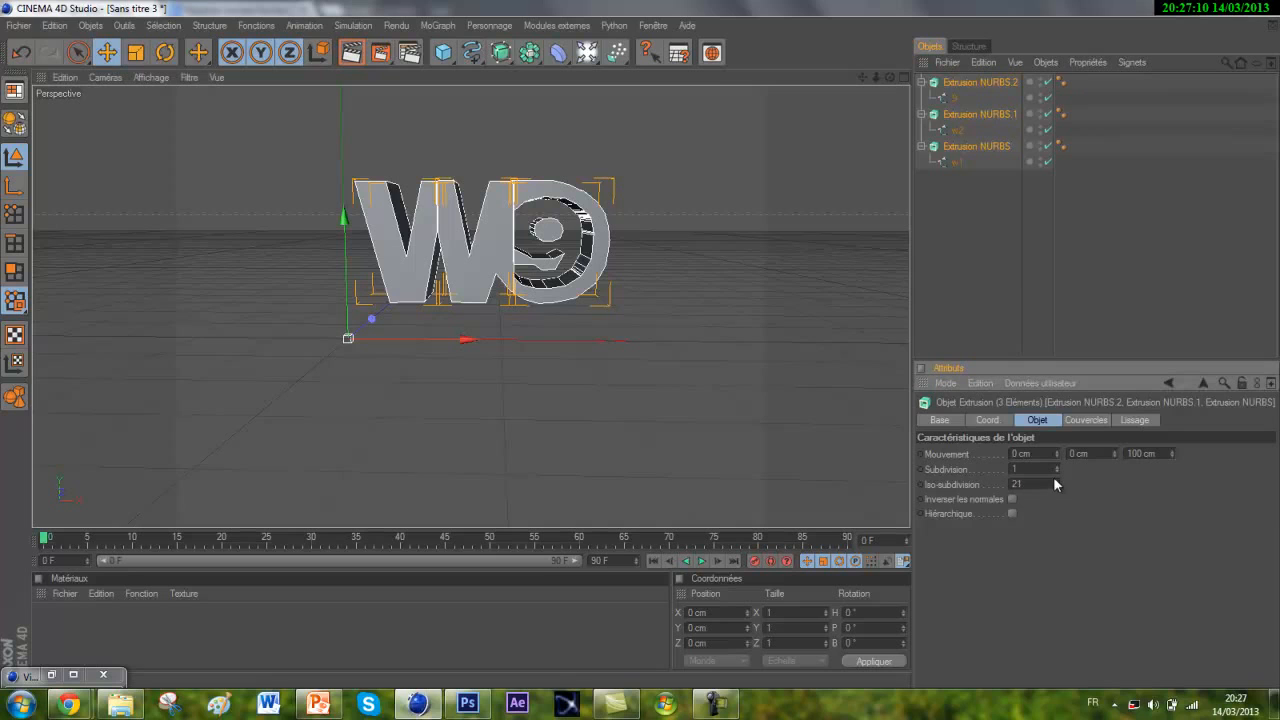
{"action": "left_click_drag", "start_coordinate": [886, 76], "coordinate": [866, 299]}
{"action": "key", "text": "ctrl+z"}
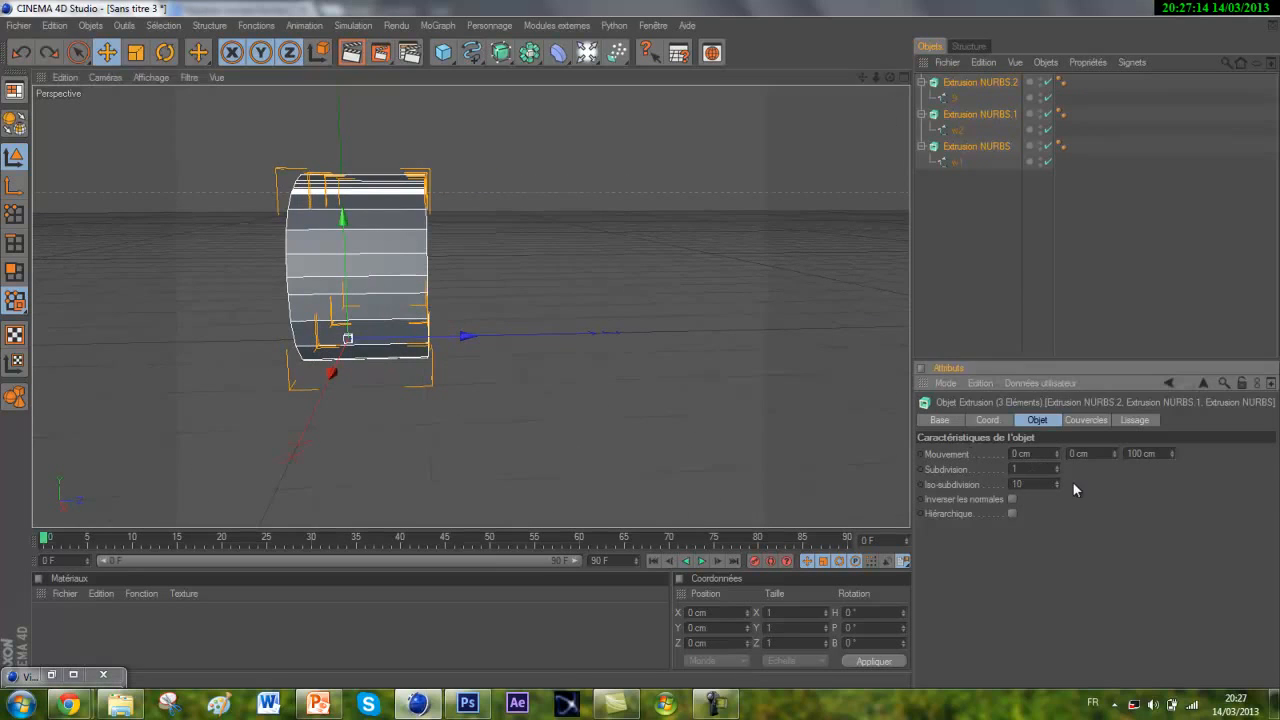
Test a subdivision of 40 on the three extrusions with a viewport render, reset it to 1 and deselect them.
{"action": "left_click_drag", "start_coordinate": [1055, 465], "coordinate": [1058, 463]}
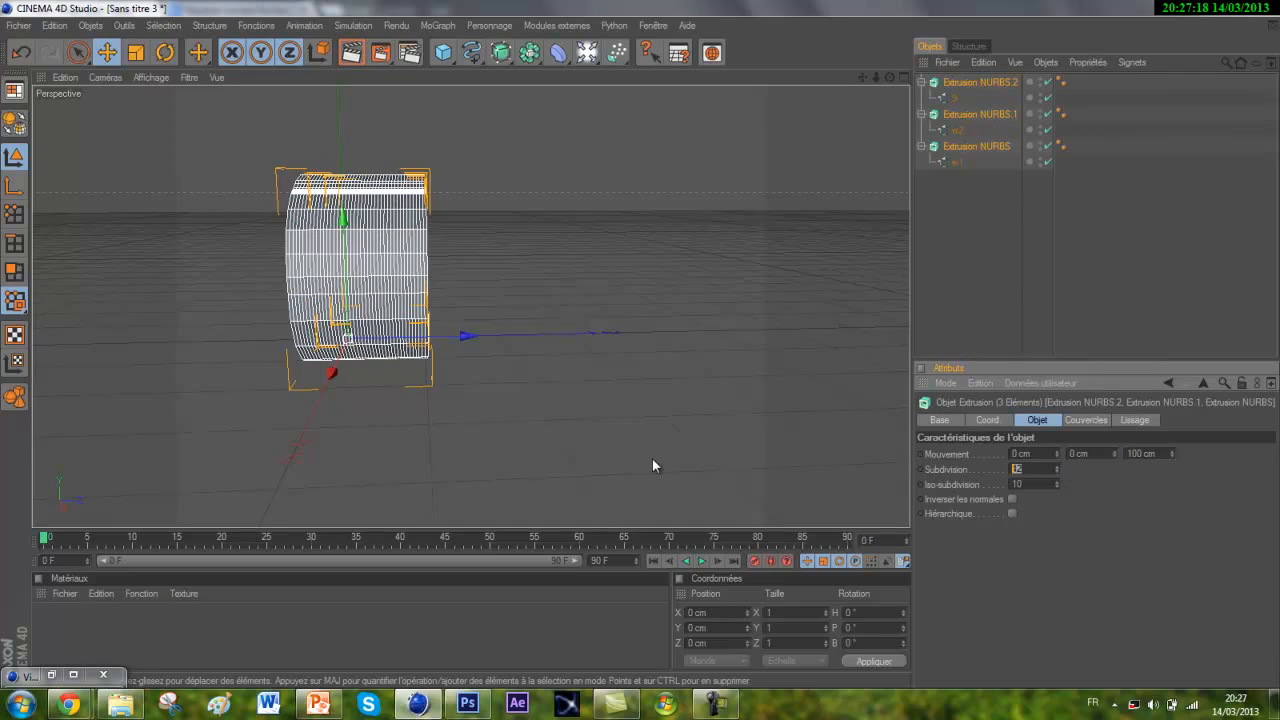
{"action": "key", "text": "Return"}
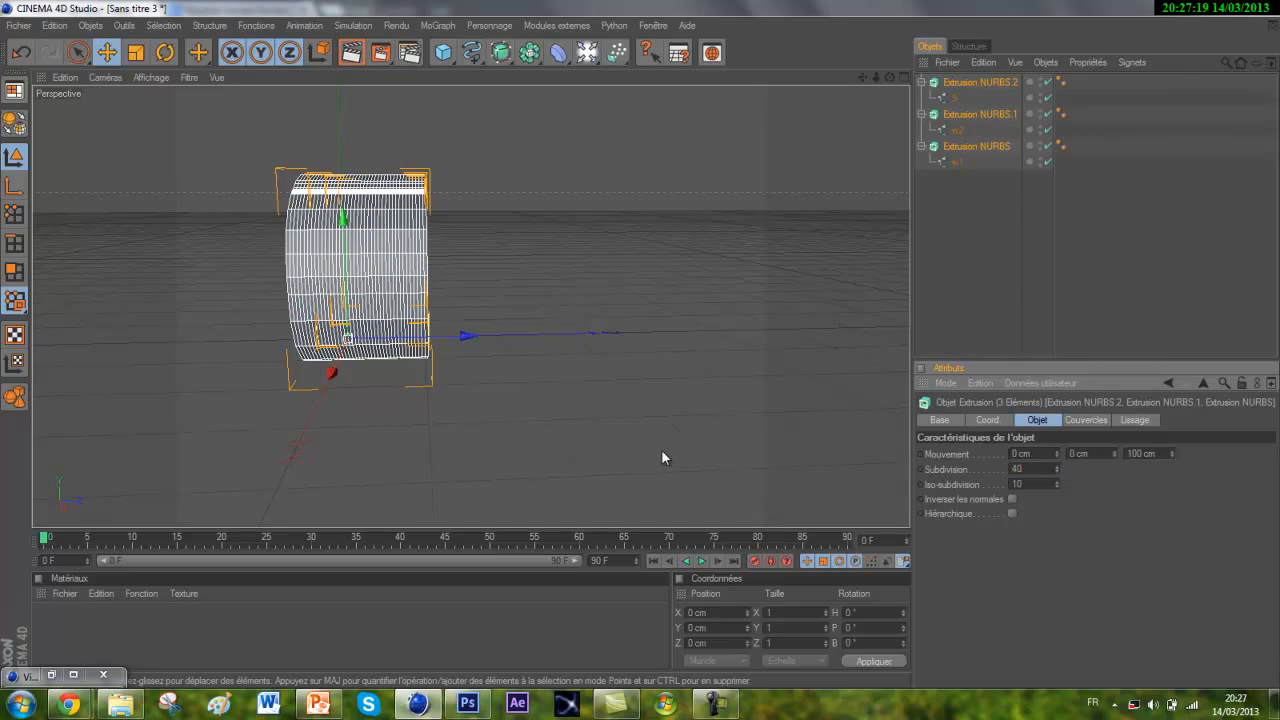
{"action": "left_click", "coordinate": [351, 53]}
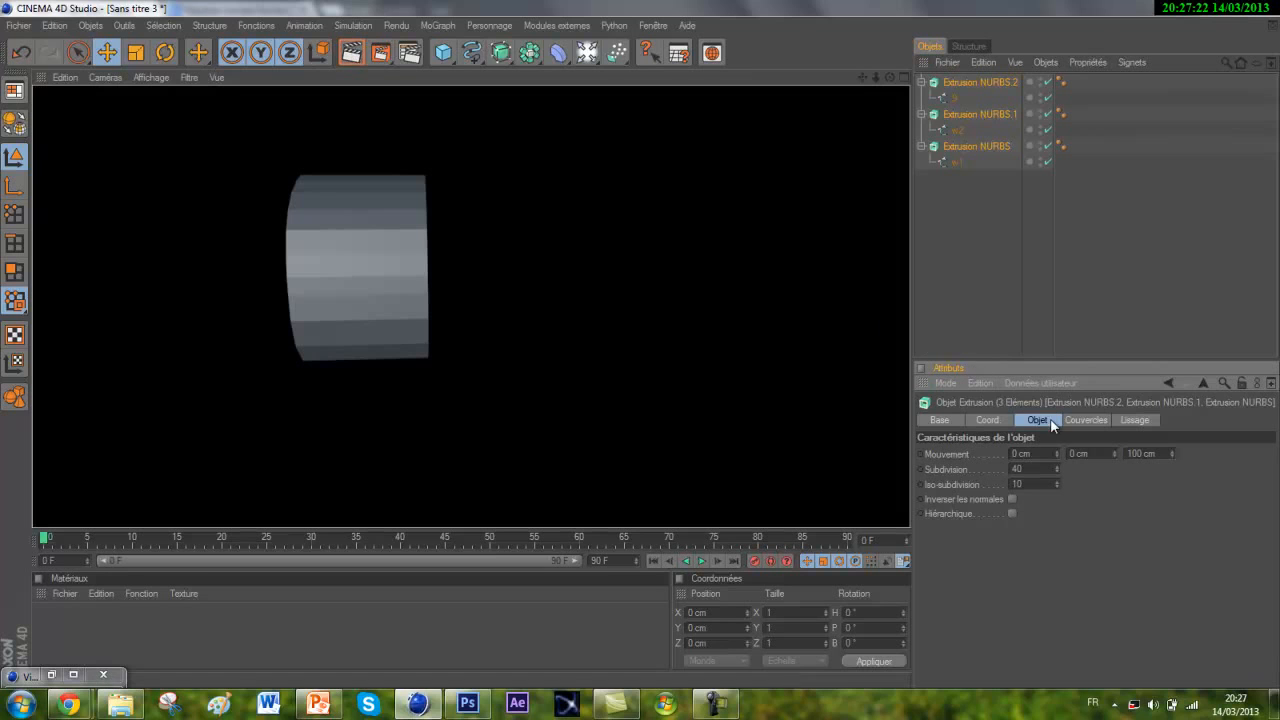
{"action": "type", "text": "1"}
{"action": "key", "text": "Return"}
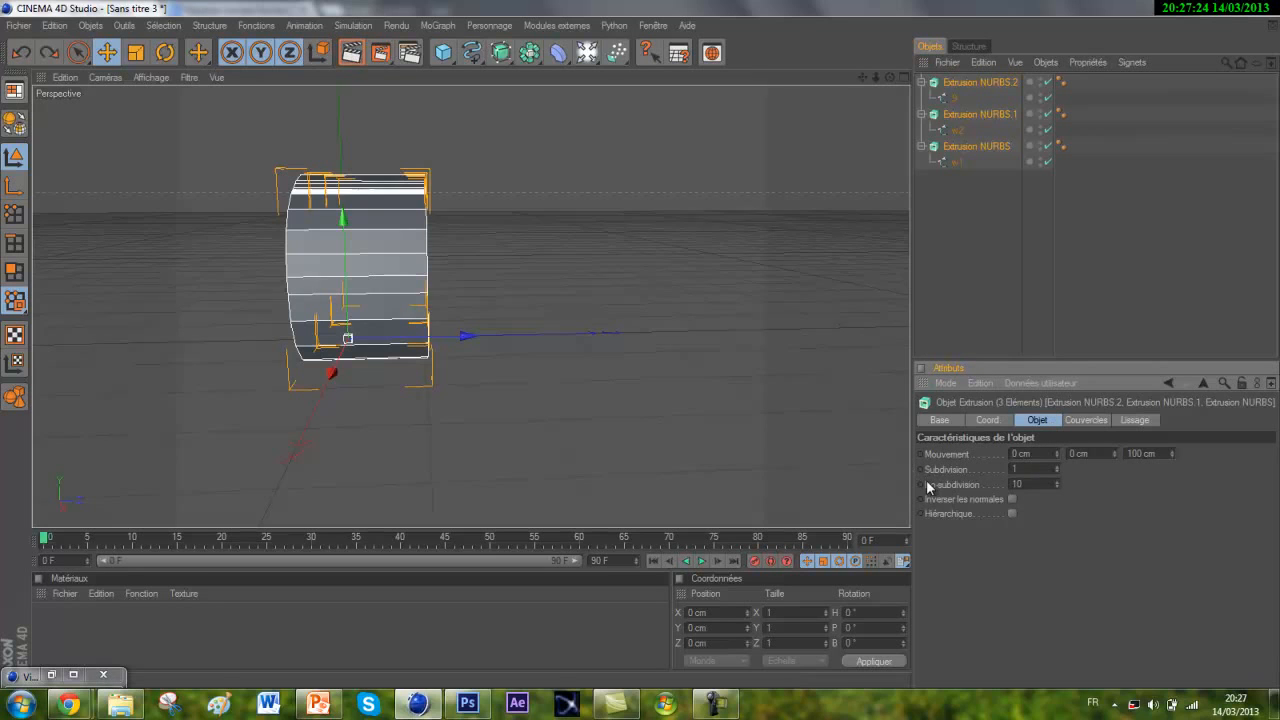
{"action": "left_click_drag", "start_coordinate": [889, 77], "coordinate": [640, 350]}
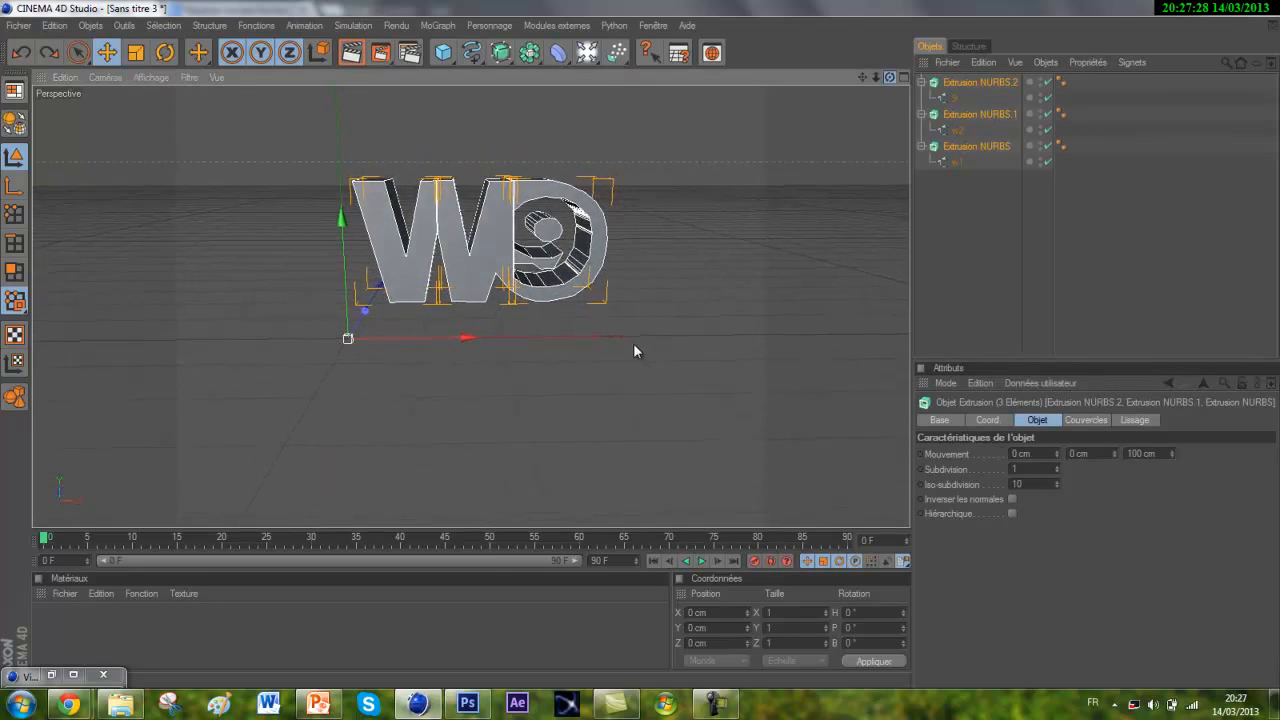
{"action": "left_click", "coordinate": [999, 210]}
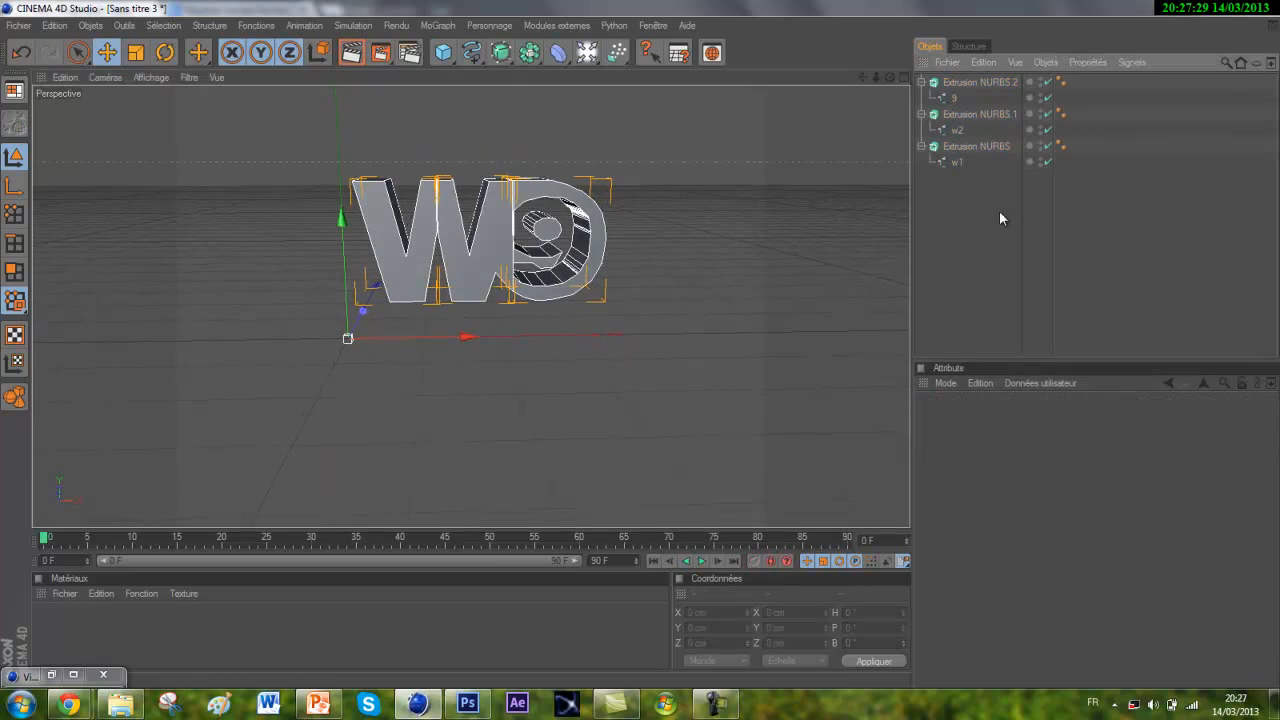
Set both the start and end caps of the 9's extrusion to Couvercle et biseau.
{"action": "left_click", "coordinate": [983, 83]}
{"action": "left_click", "coordinate": [1087, 420]}
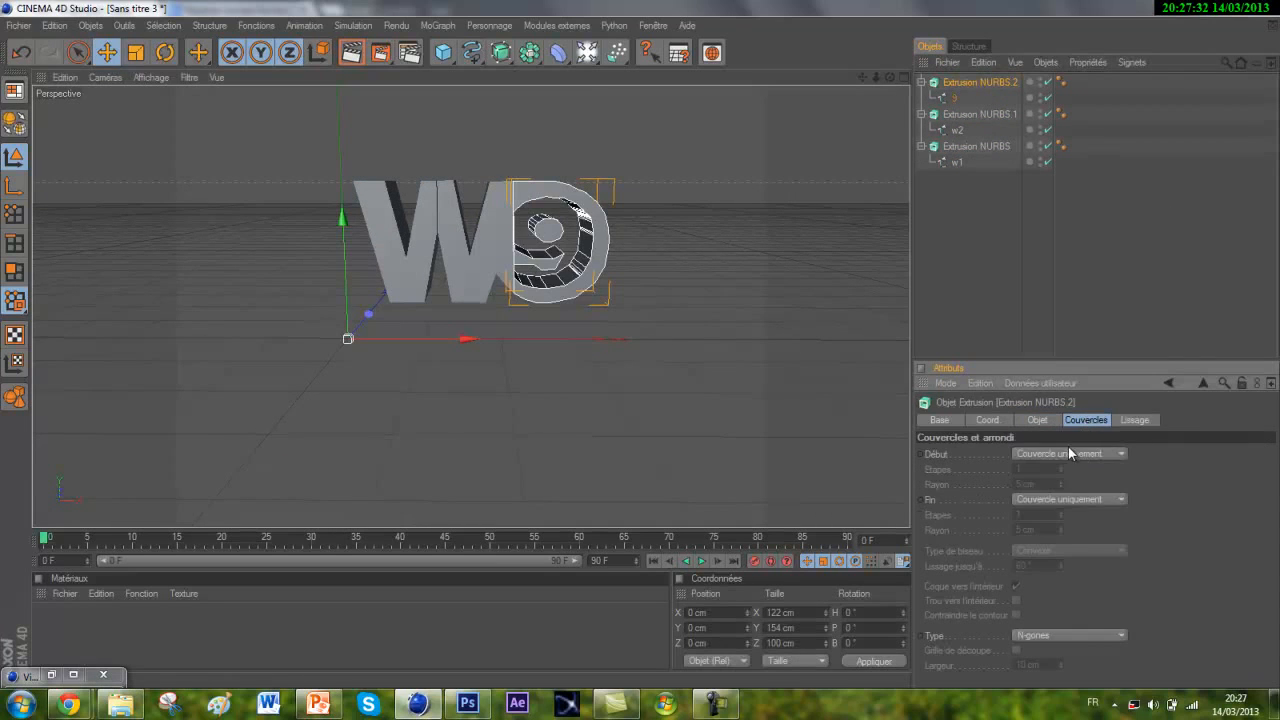
{"action": "left_click", "coordinate": [1070, 453]}
{"action": "left_click", "coordinate": [1065, 516]}
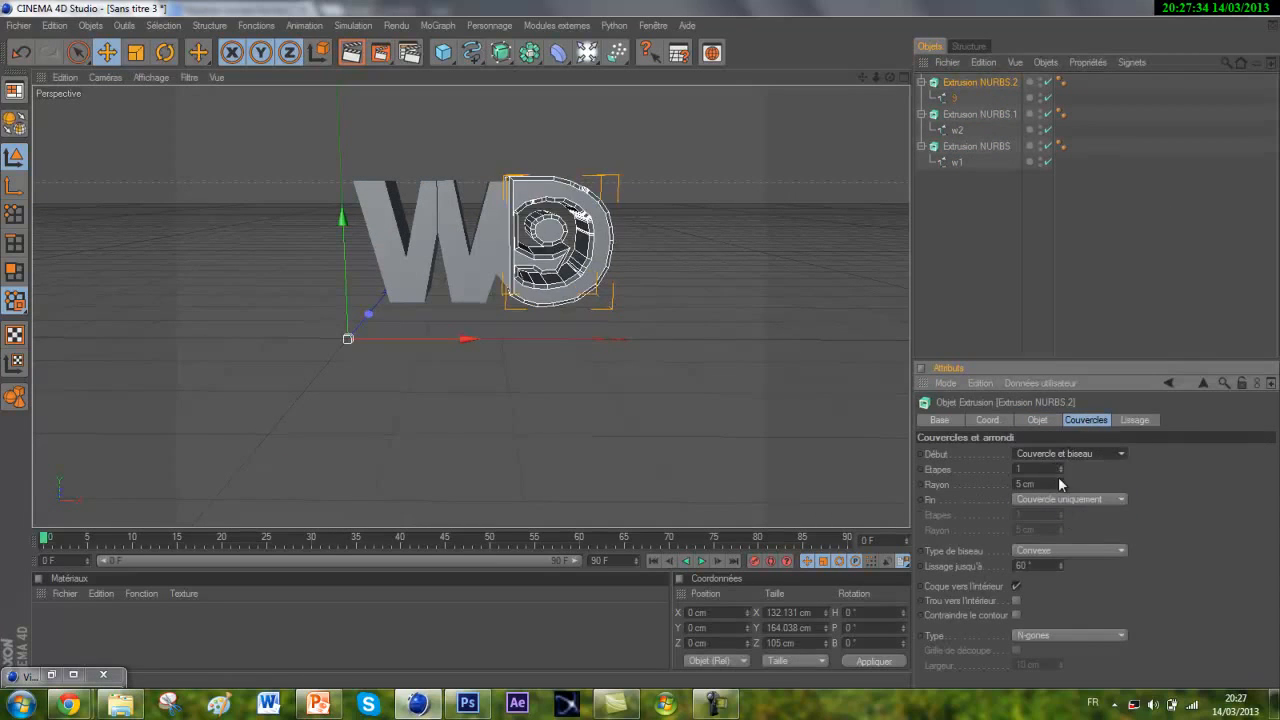
{"action": "left_click", "coordinate": [1069, 503]}
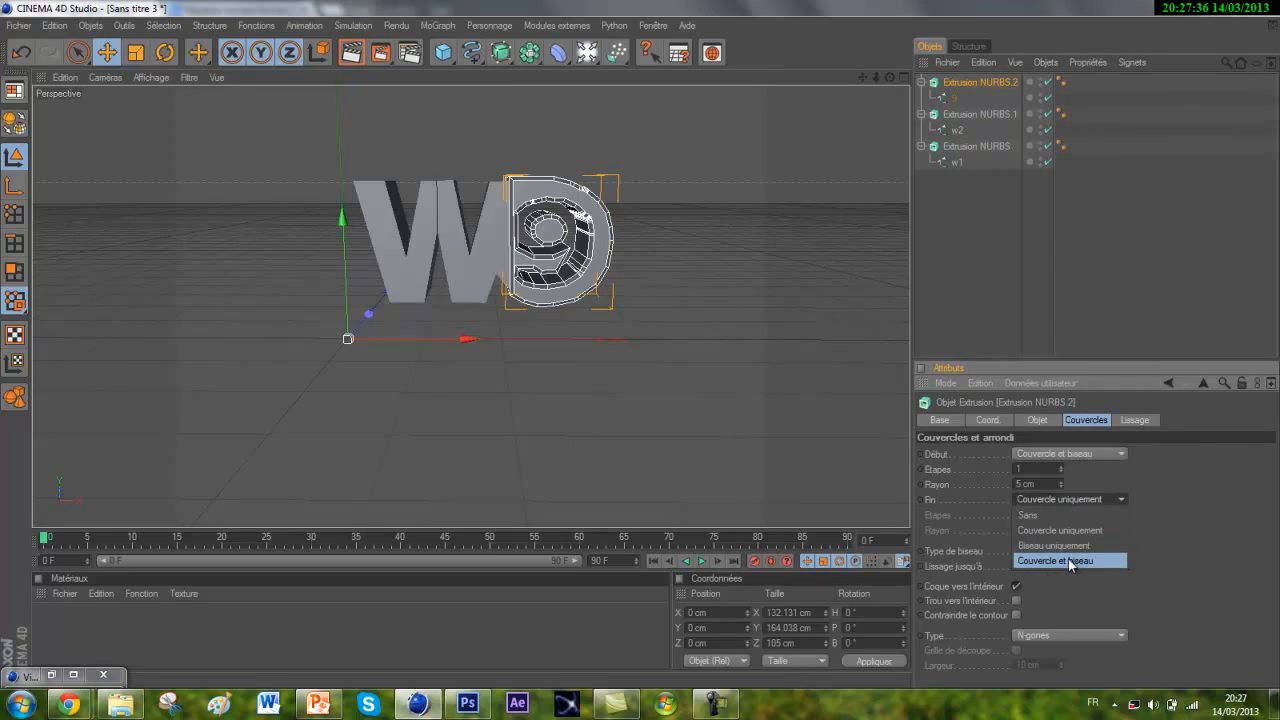
{"action": "left_click", "coordinate": [1068, 558]}
Set the start and end caps of the w2 and w1 extrusions to Couvercle et biseau.
{"action": "left_click", "coordinate": [974, 114]}
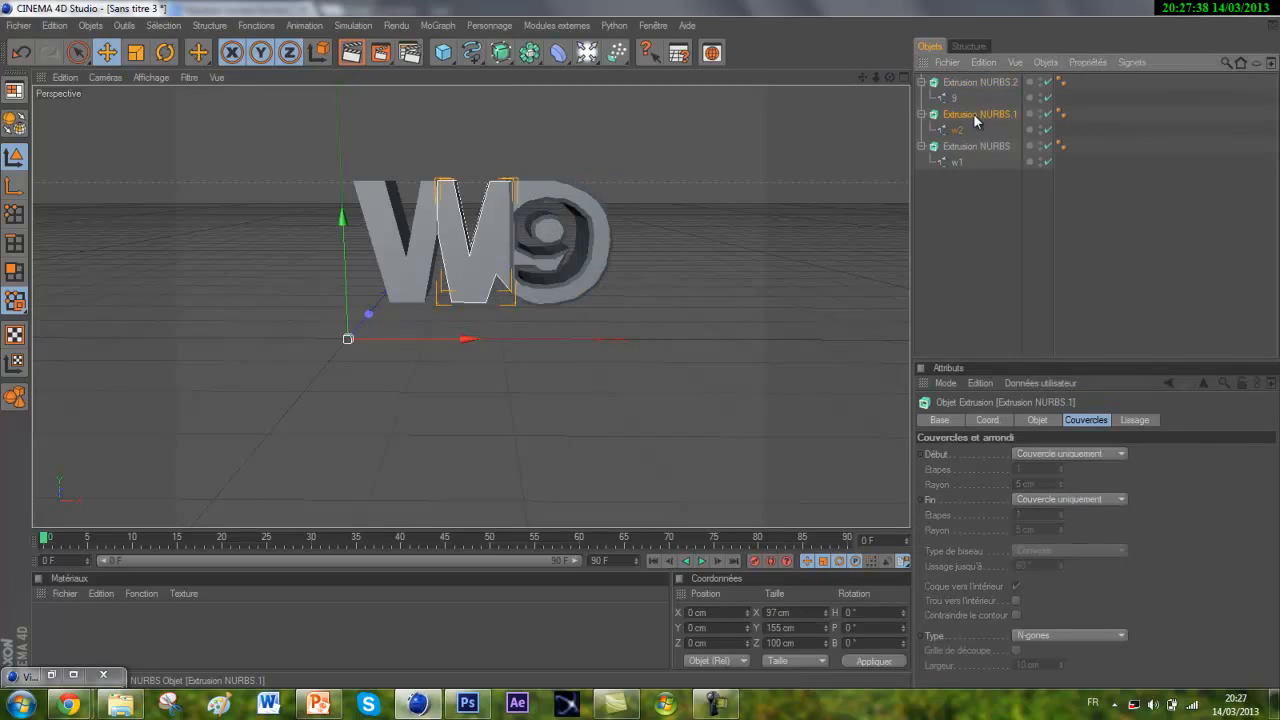
{"action": "left_click", "coordinate": [976, 147], "text": "shift"}
{"action": "left_click", "coordinate": [1113, 456]}
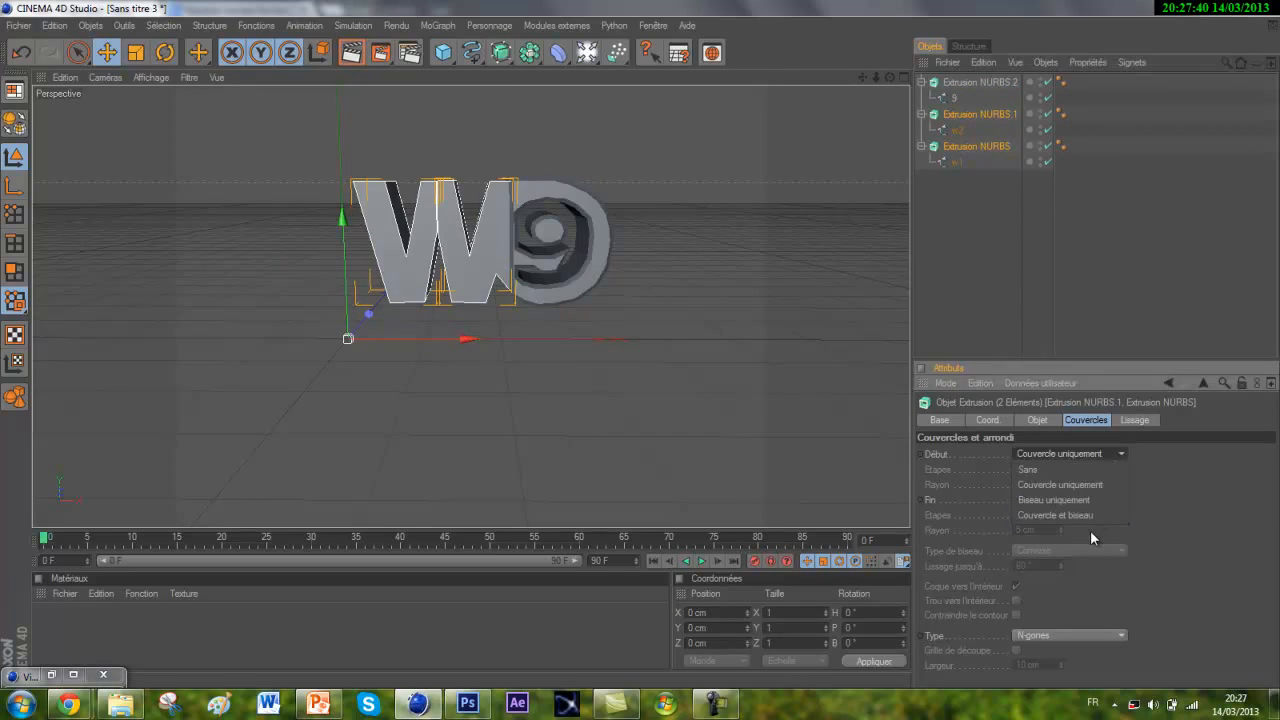
{"action": "left_click", "coordinate": [1075, 514]}
{"action": "left_click", "coordinate": [1096, 498]}
{"action": "left_click", "coordinate": [1100, 561]}
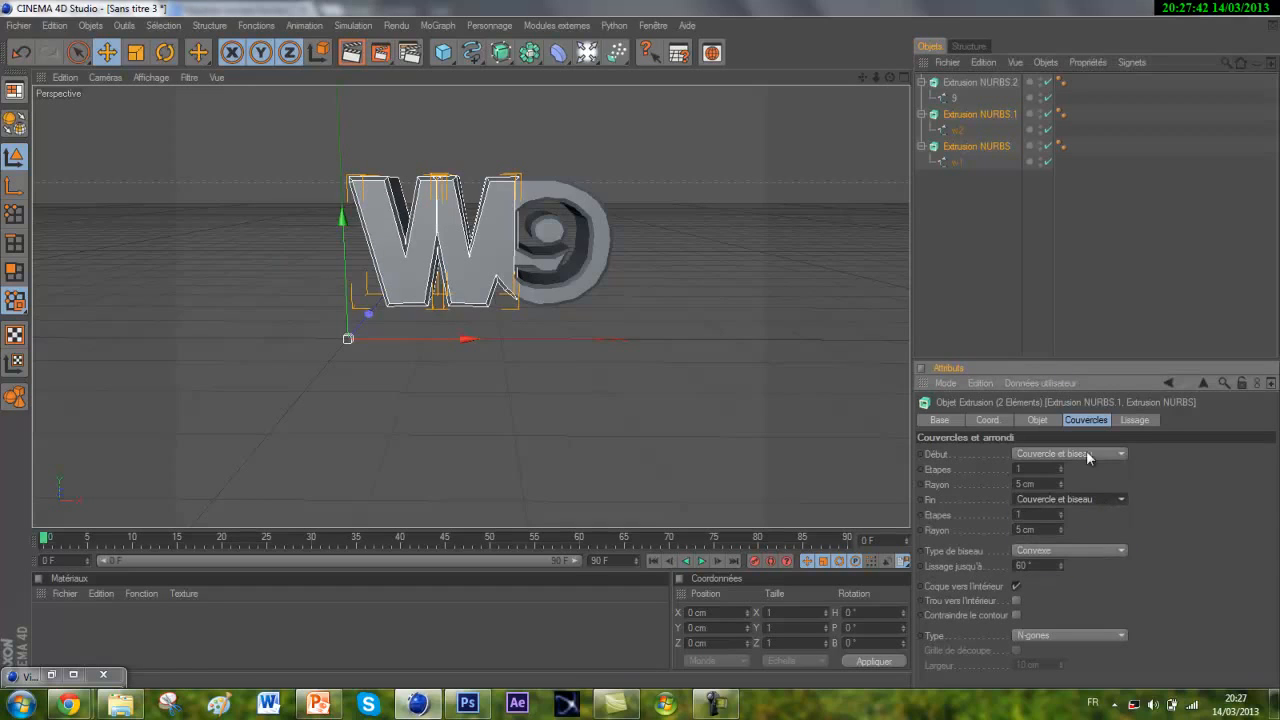
Set the start bevel radius of all three extrusions to 2 cm and deselect them.
{"action": "left_click", "coordinate": [971, 83], "text": "shift"}
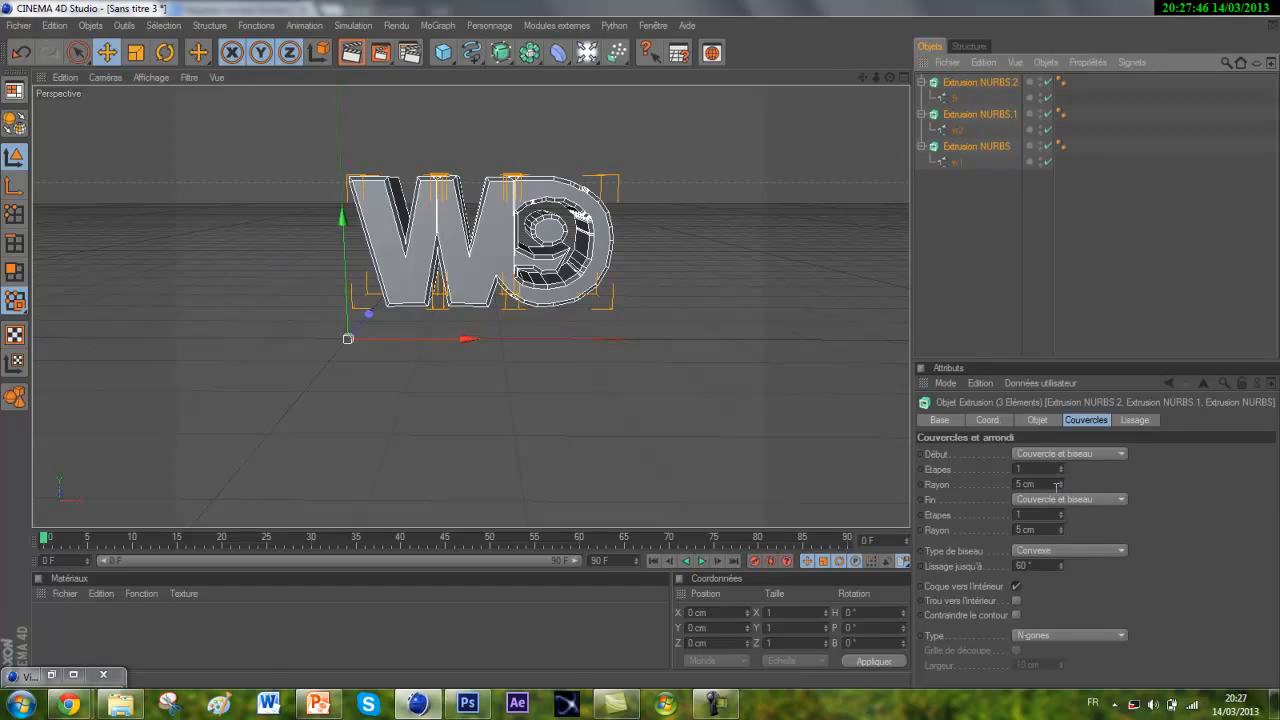
{"action": "double_click", "coordinate": [1050, 485]}
{"action": "type", "text": "2"}
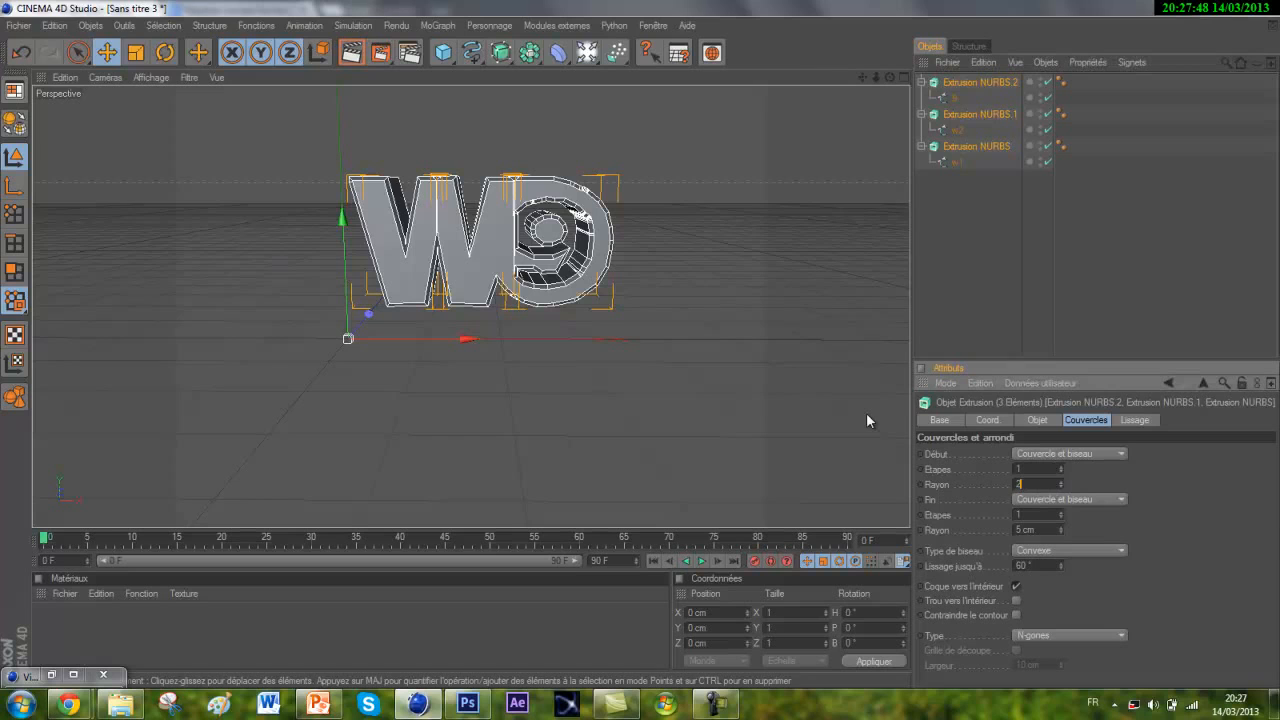
{"action": "key", "text": "Return"}
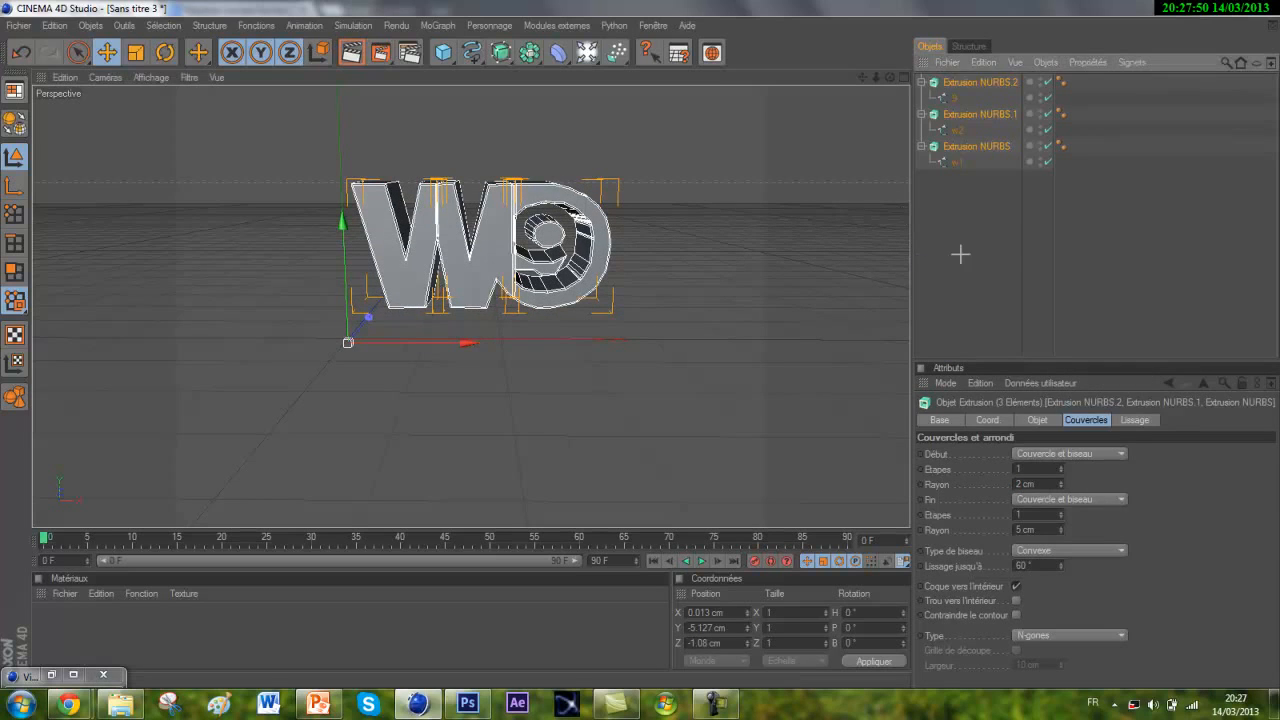
{"action": "left_click", "coordinate": [960, 254]}
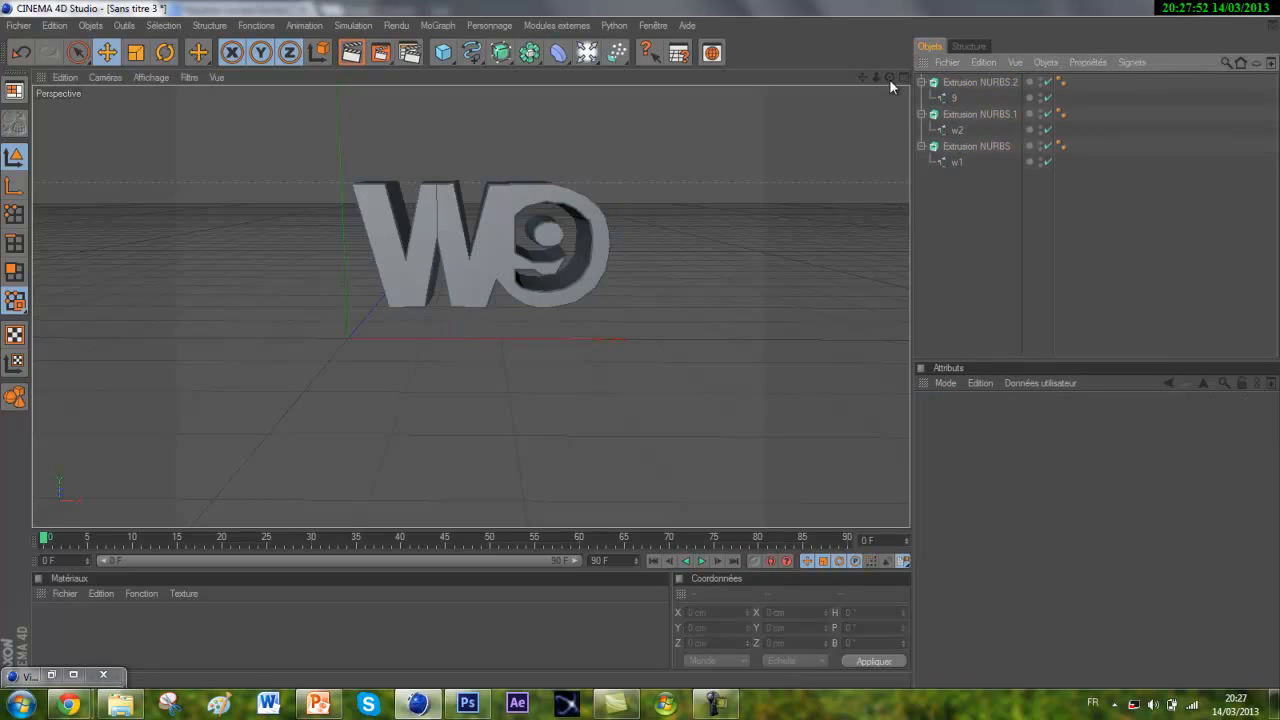
Look back at the W9 jingle reference and create a new material.
{"action": "mouse_move", "coordinate": [889, 78]}
{"action": "left_mouse_down"}
{"action": "mouse_move", "coordinate": [640, 345]}
{"action": "mouse_move", "coordinate": [875, 91]}
{"action": "left_mouse_up"}
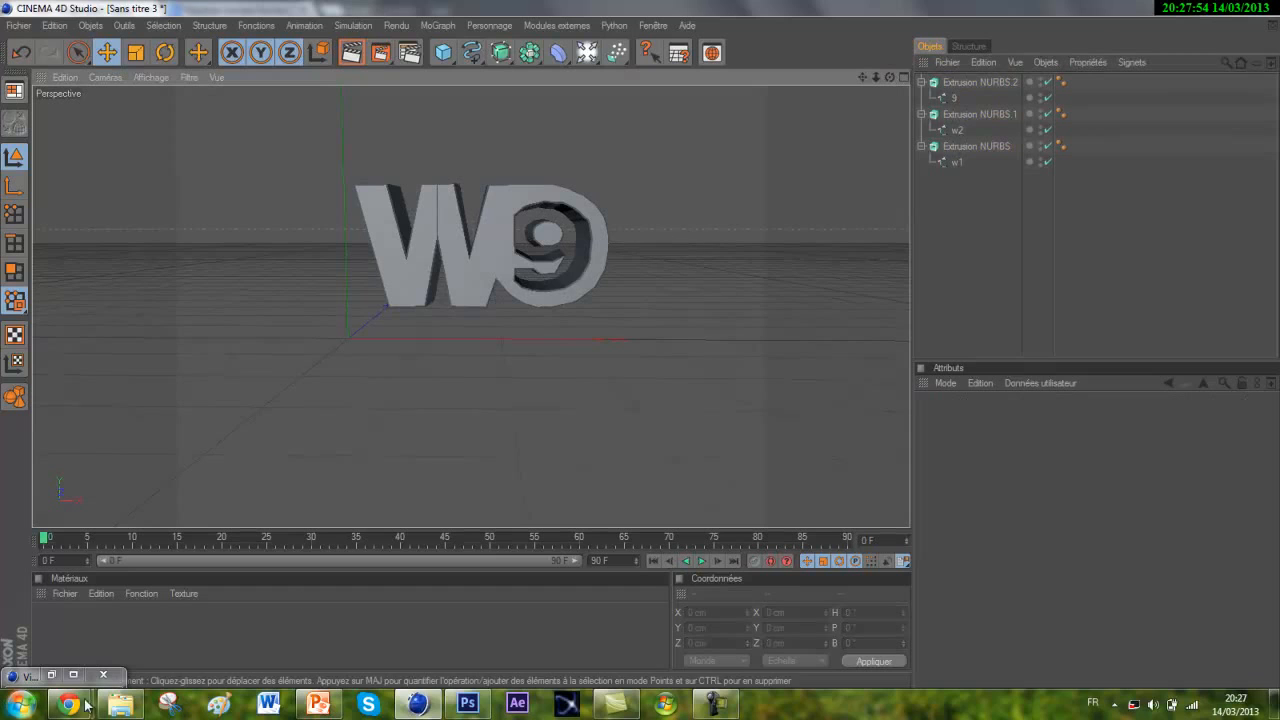
{"action": "mouse_move", "coordinate": [86, 706]}
{"action": "left_click", "coordinate": [225, 620]}
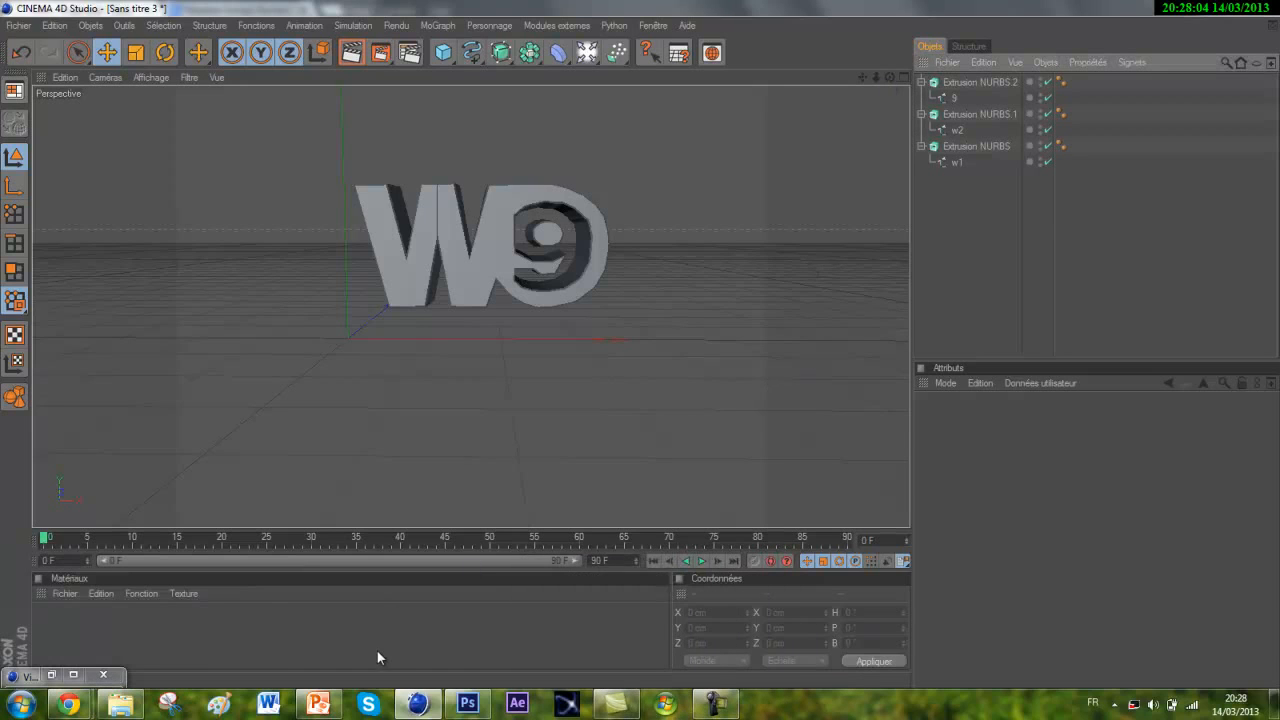
{"action": "left_click", "coordinate": [60, 593]}
{"action": "left_click", "coordinate": [93, 389]}
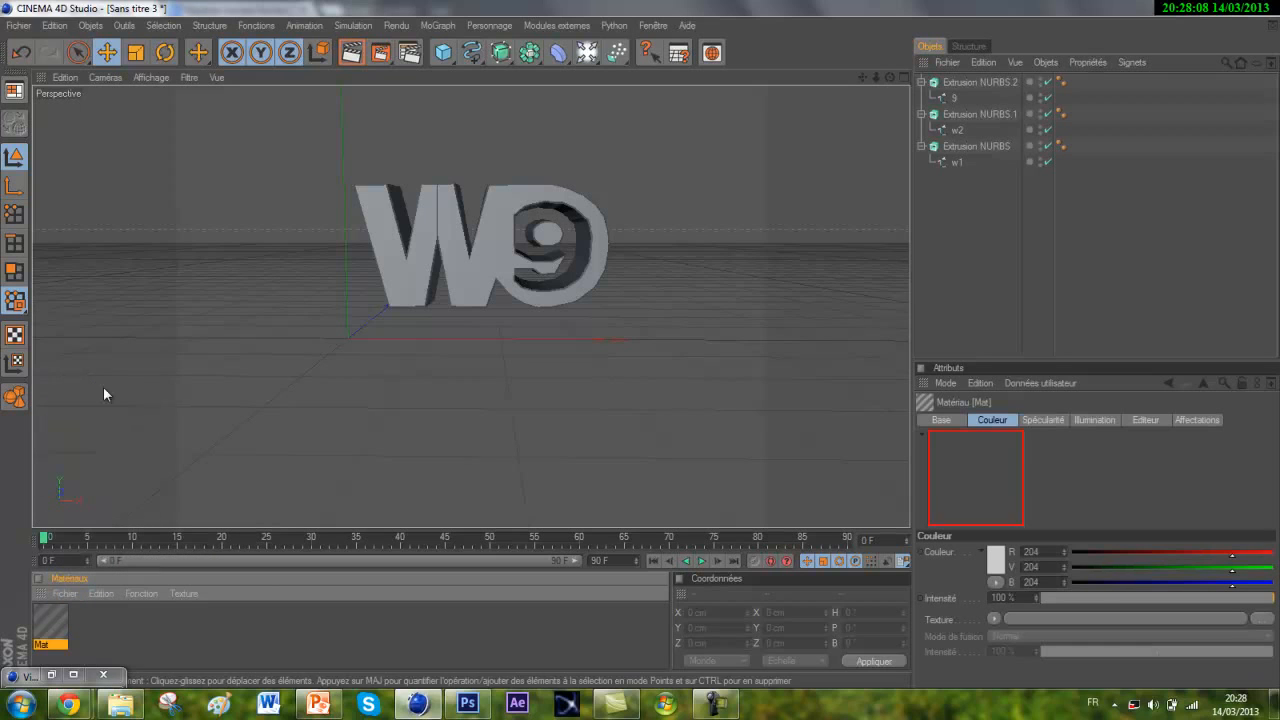
Set the new material's colour to orange with R 230, V 114, B 5.
{"action": "double_click", "coordinate": [62, 627]}
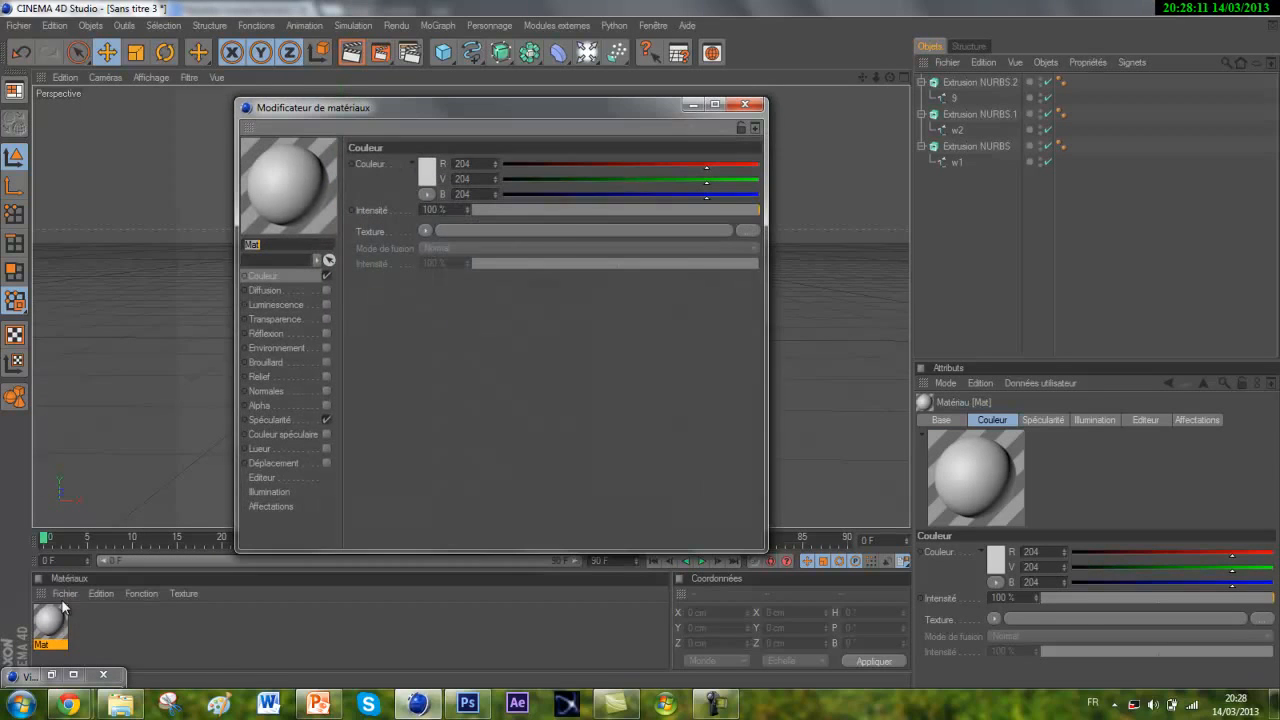
{"action": "left_click", "coordinate": [425, 172]}
{"action": "left_click_drag", "start_coordinate": [395, 109], "coordinate": [448, 152]}
{"action": "left_click_drag", "start_coordinate": [403, 113], "coordinate": [433, 124]}
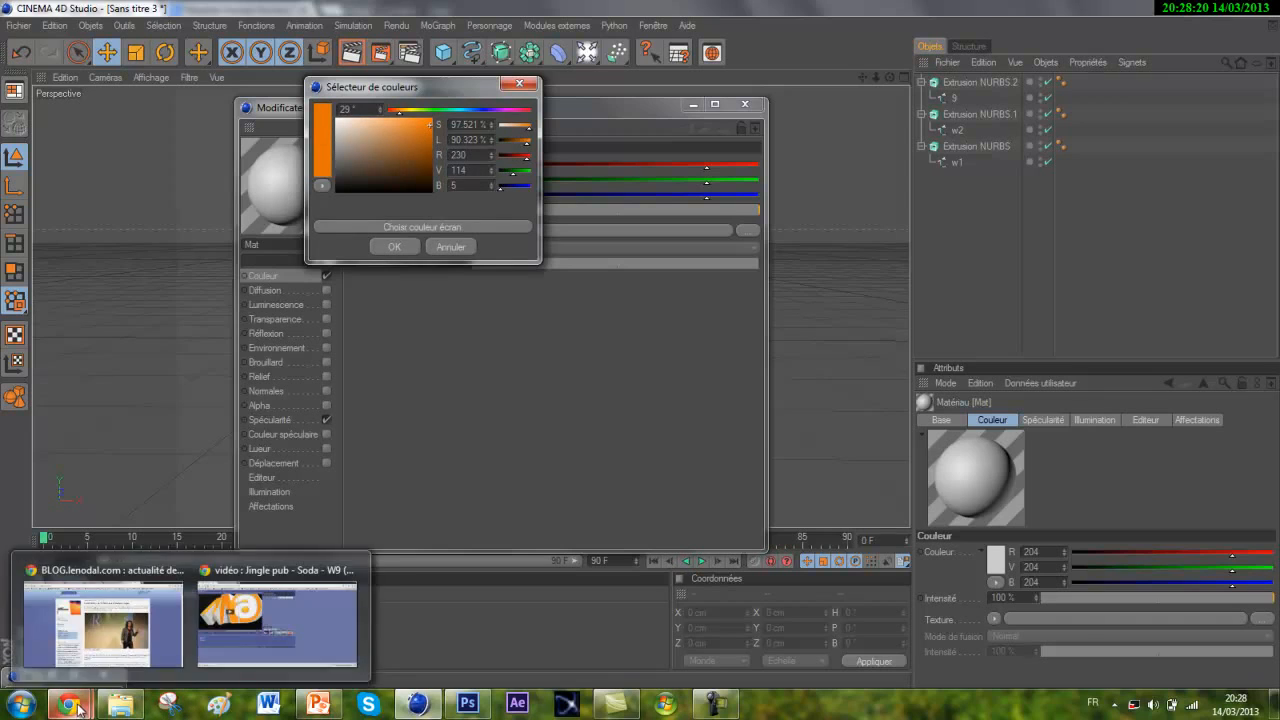
{"action": "mouse_move", "coordinate": [68, 704]}
{"action": "mouse_move", "coordinate": [281, 607]}
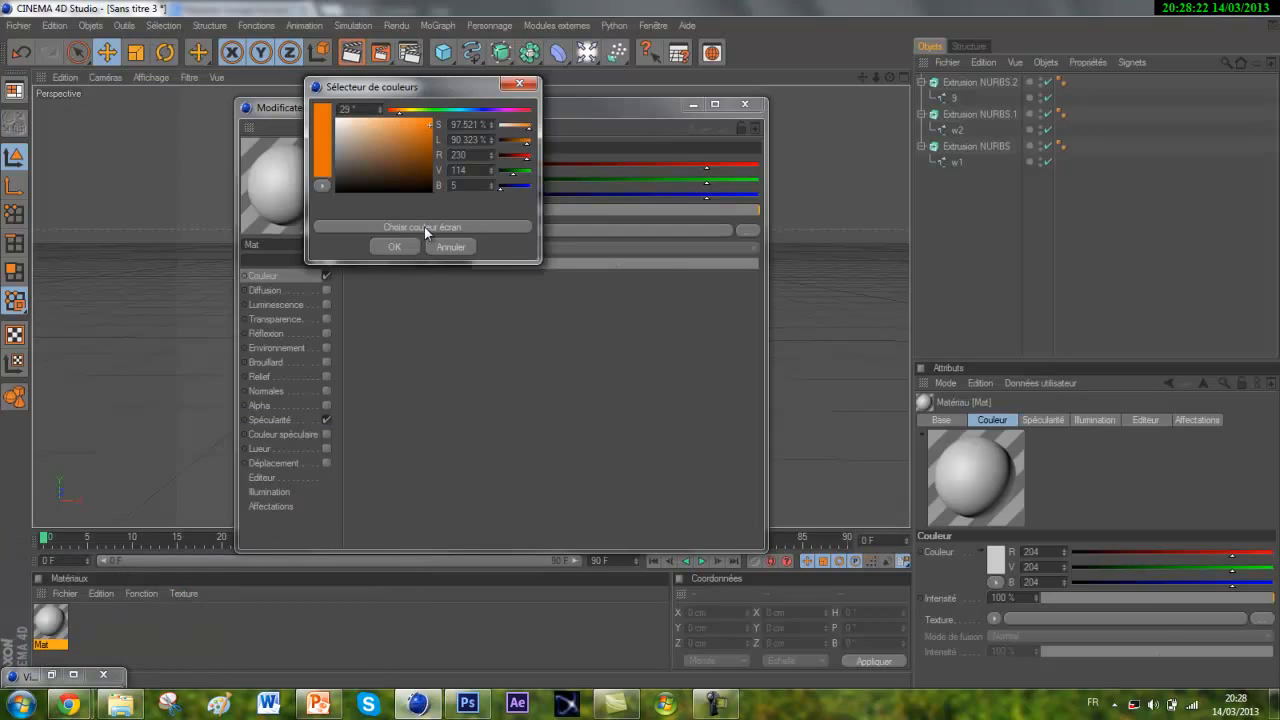
{"action": "left_click", "coordinate": [396, 246]}
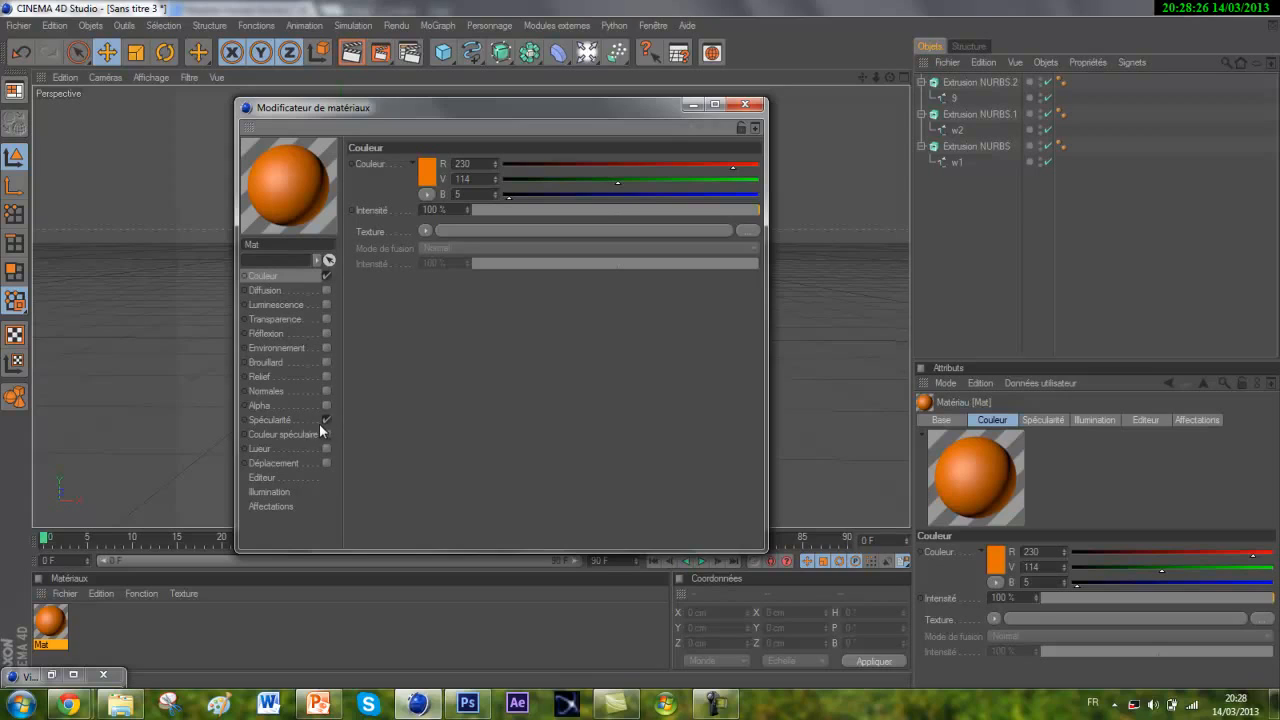
Set the material's specular width (Largeur) to 70 % and close the material editor.
{"action": "left_click", "coordinate": [270, 420]}
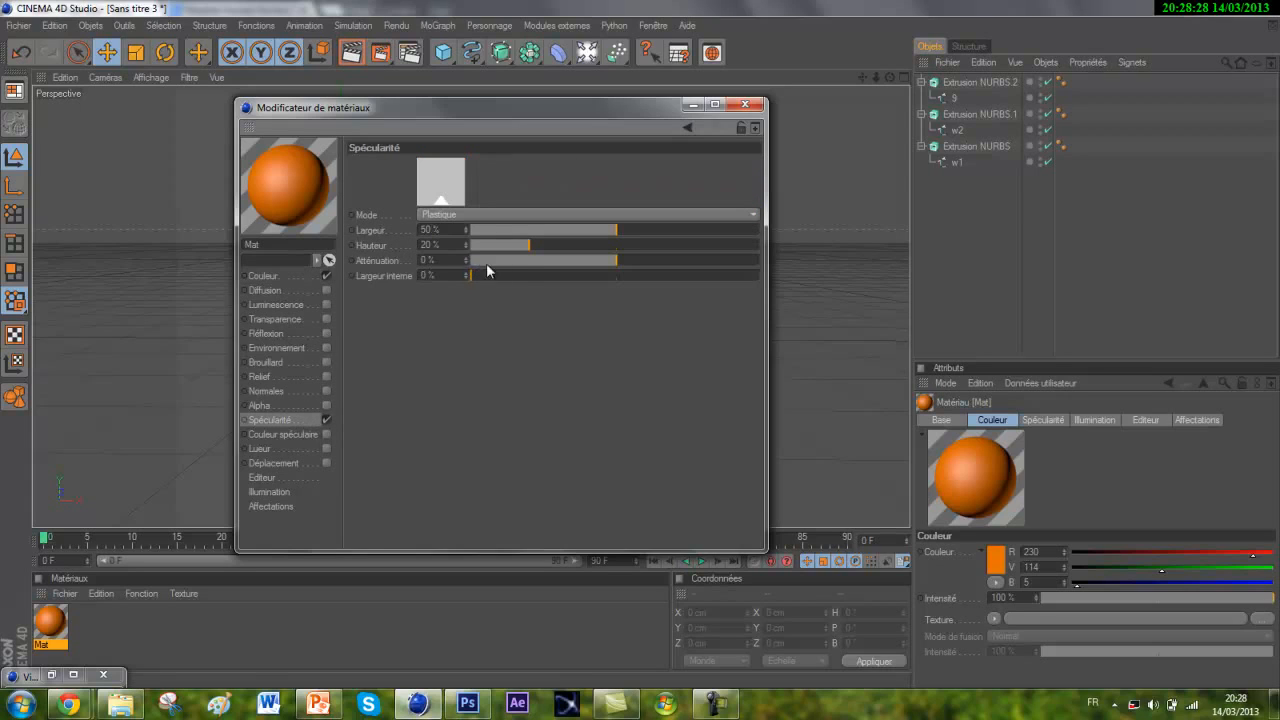
{"action": "mouse_move", "coordinate": [625, 268]}
{"action": "left_mouse_down"}
{"action": "mouse_move", "coordinate": [693, 268]}
{"action": "mouse_move", "coordinate": [618, 260]}
{"action": "mouse_move", "coordinate": [654, 237]}
{"action": "mouse_move", "coordinate": [695, 235]}
{"action": "left_mouse_up"}
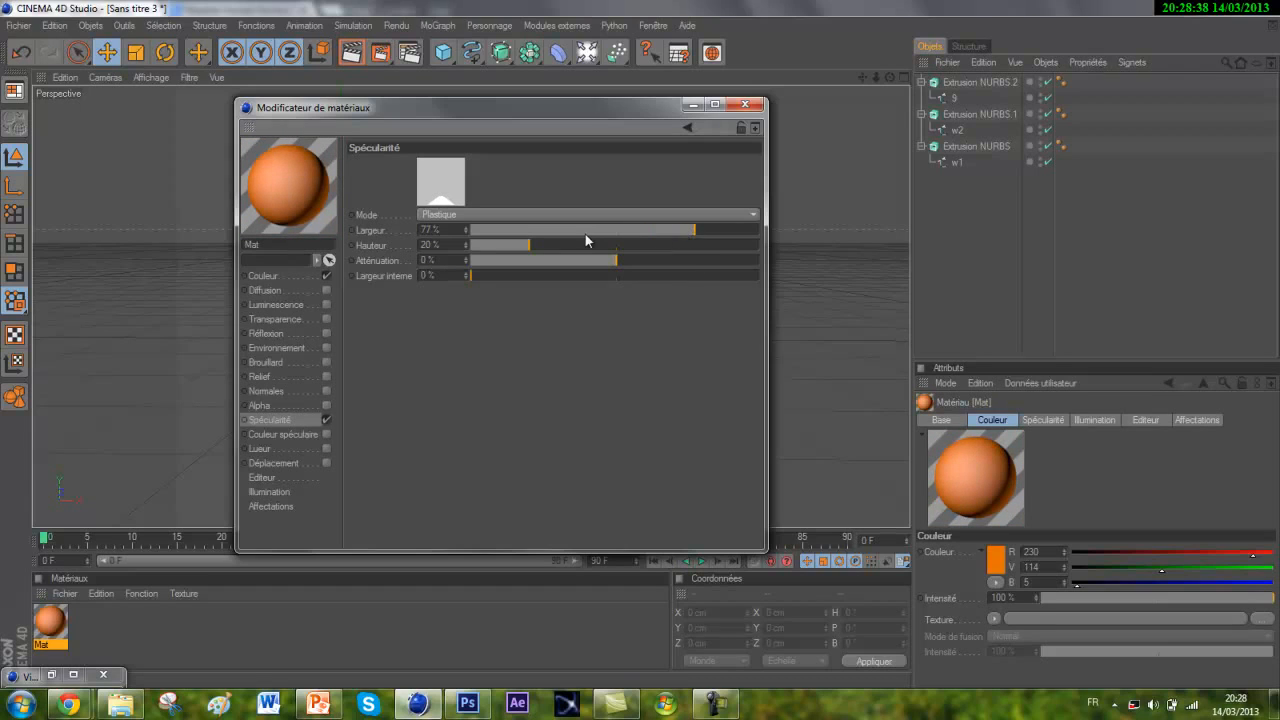
{"action": "double_click", "coordinate": [433, 230]}
{"action": "type", "text": "70"}
{"action": "key", "text": "Return"}
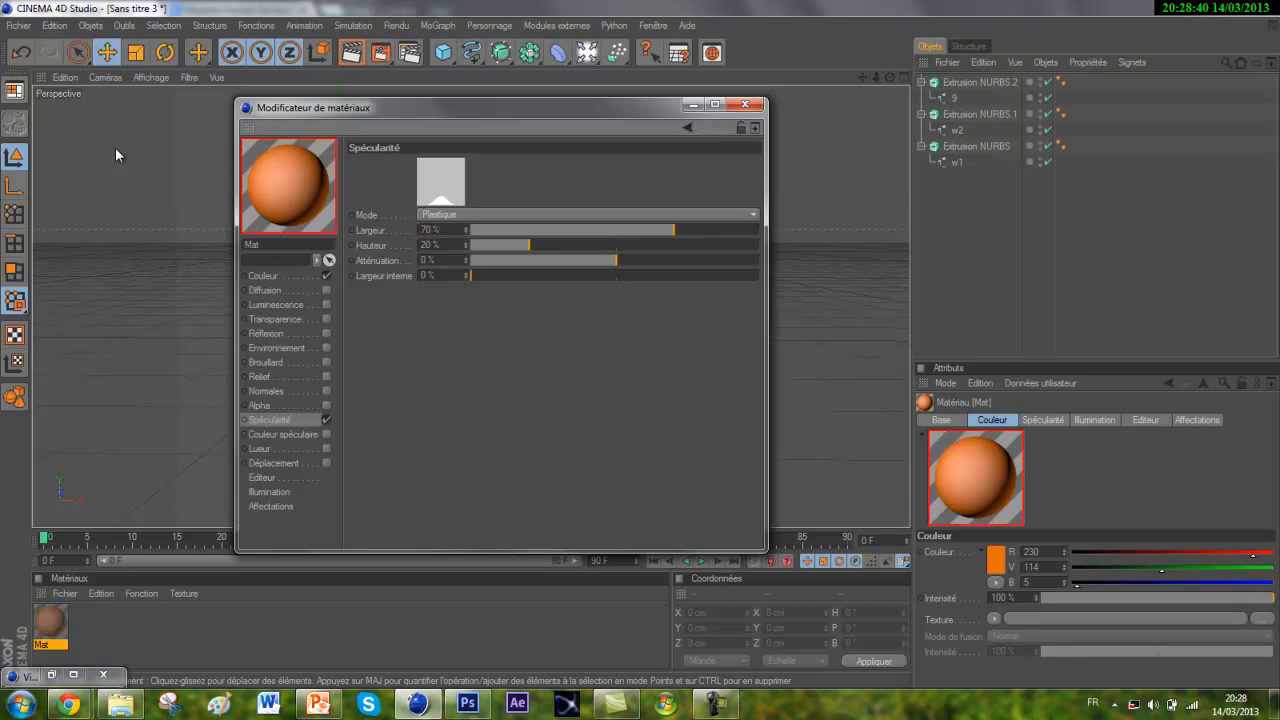
{"action": "left_click", "coordinate": [745, 104]}
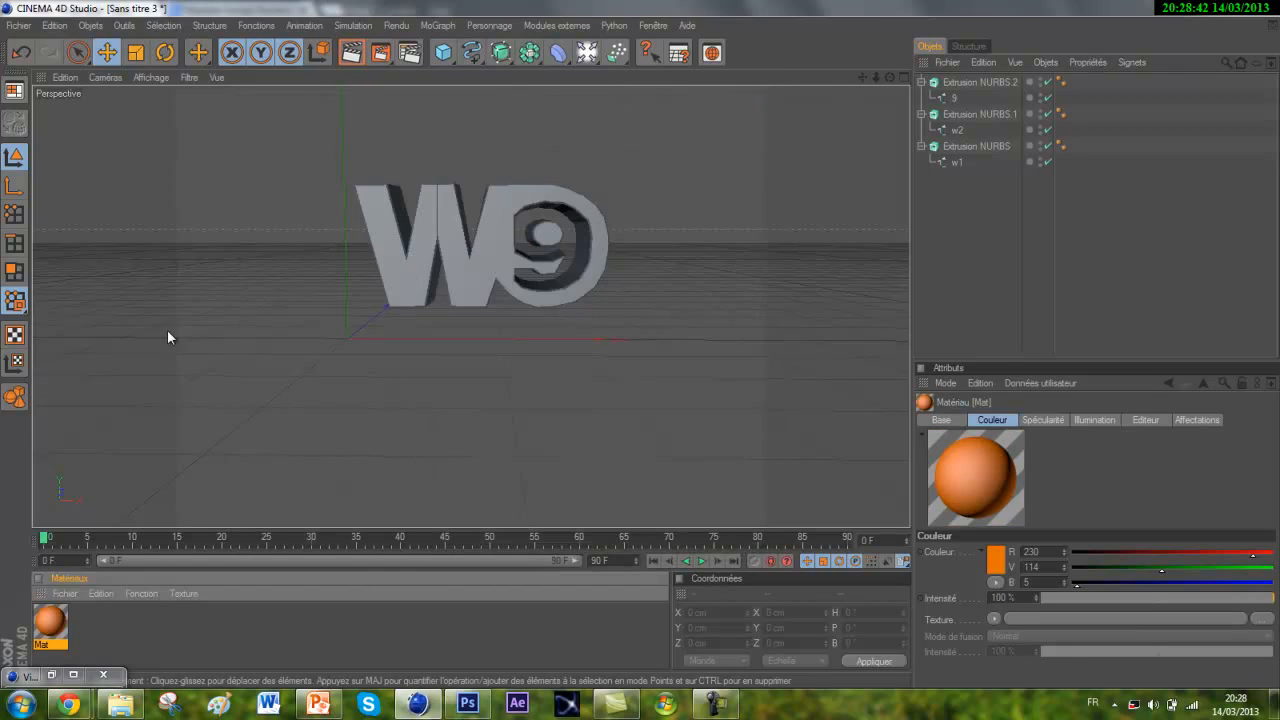
Apply the orange material to the w1, w2 and 9 extrusions.
{"action": "left_click_drag", "start_coordinate": [1067, 256], "coordinate": [1030, 148]}
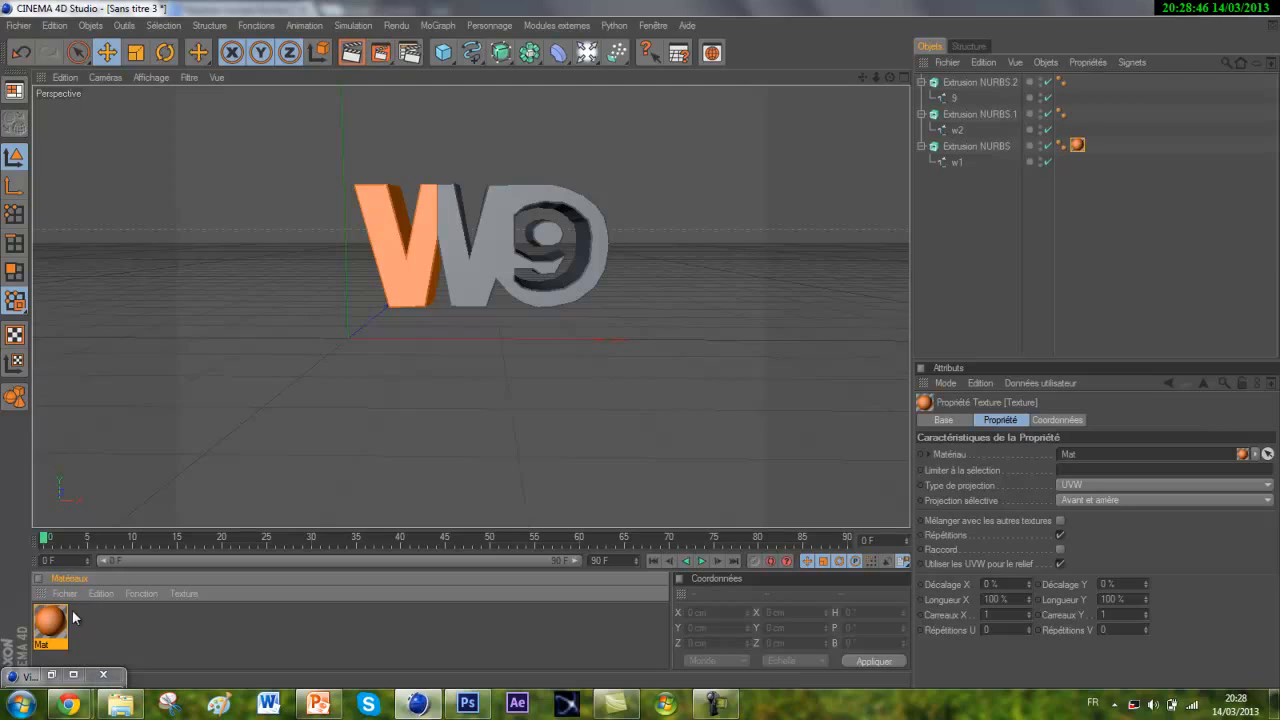
{"action": "left_click_drag", "start_coordinate": [827, 172], "coordinate": [968, 116]}
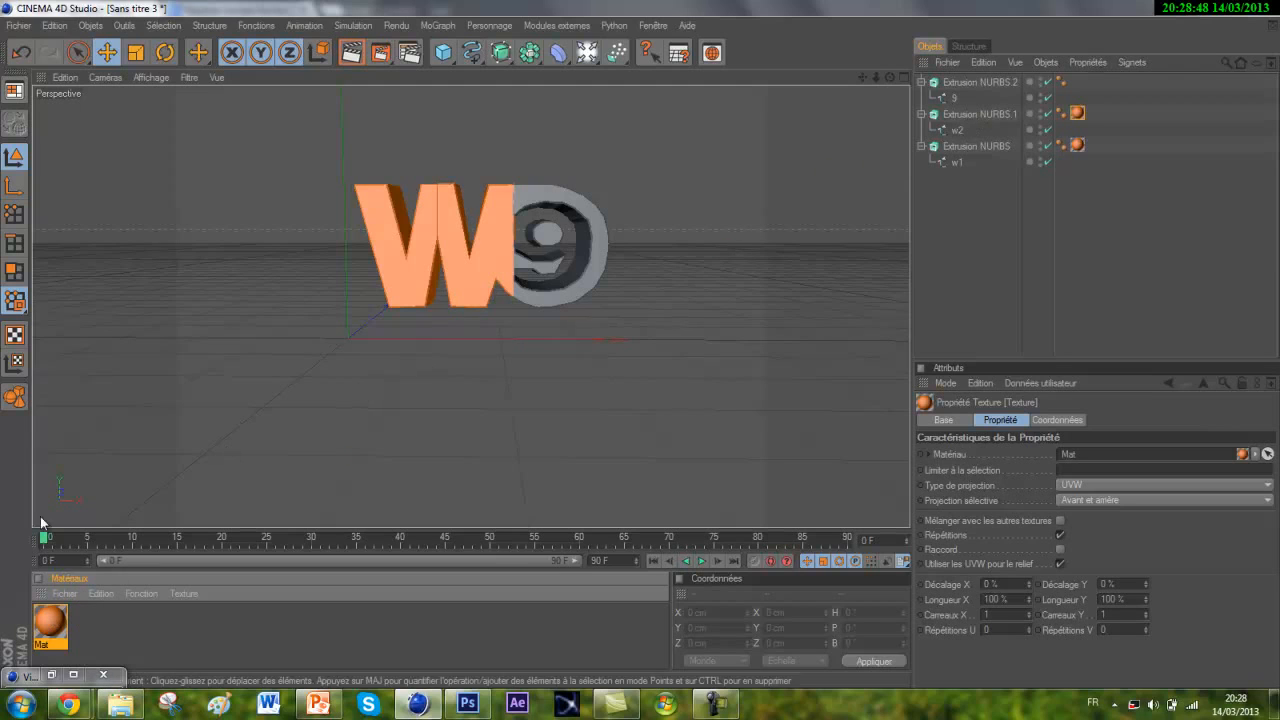
{"action": "left_click_drag", "start_coordinate": [1070, 155], "coordinate": [1035, 83]}
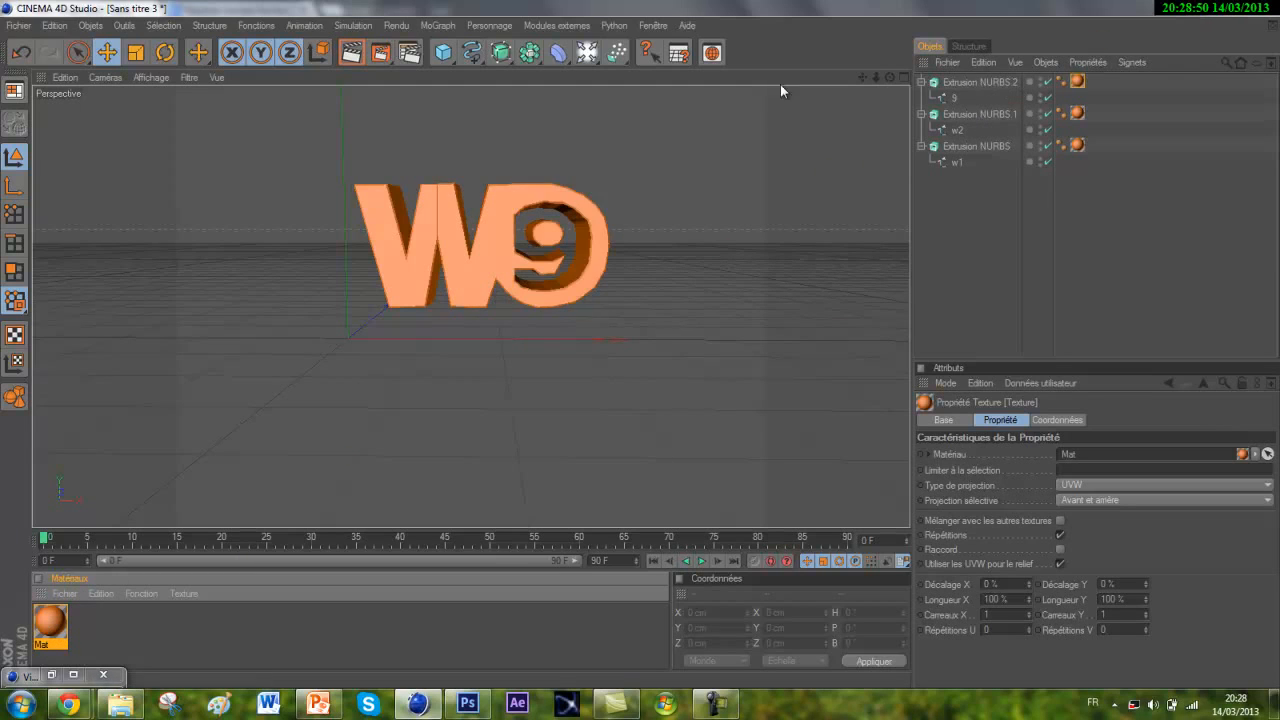
Render the view and compare the letters' colour with the W9 jingle video in the browser.
{"action": "left_click", "coordinate": [351, 52]}
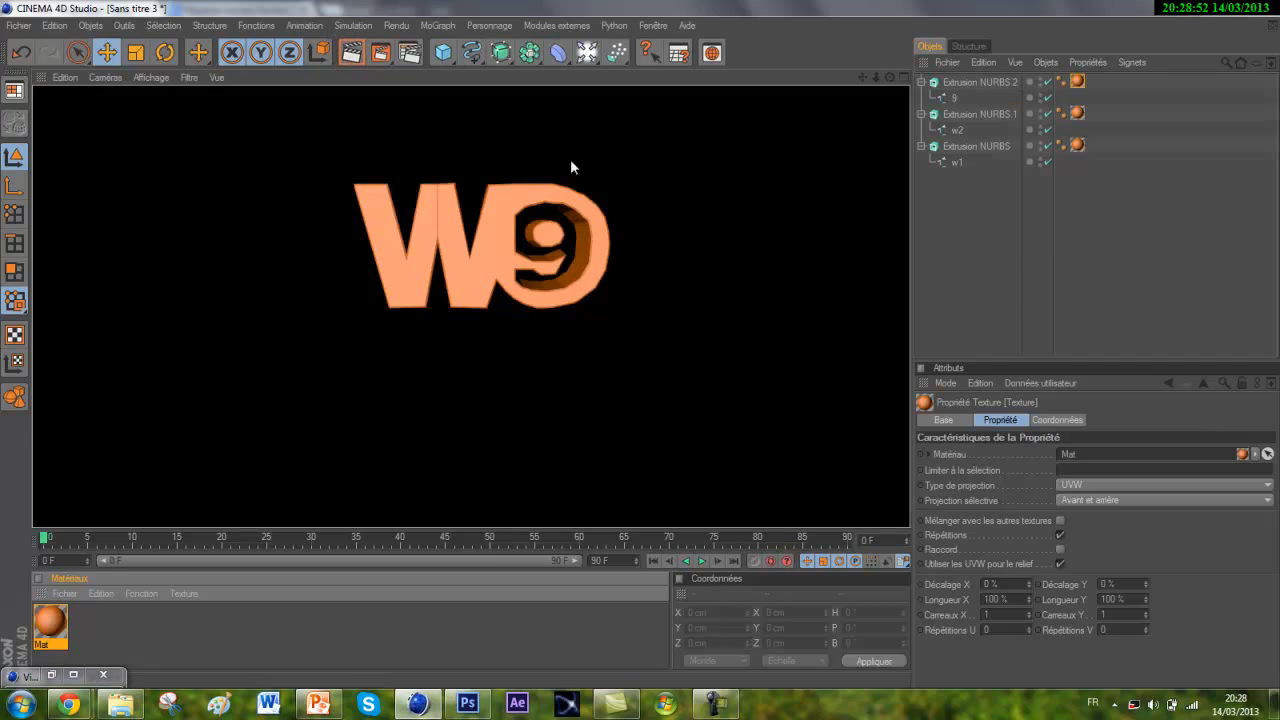
{"action": "mouse_move", "coordinate": [68, 704]}
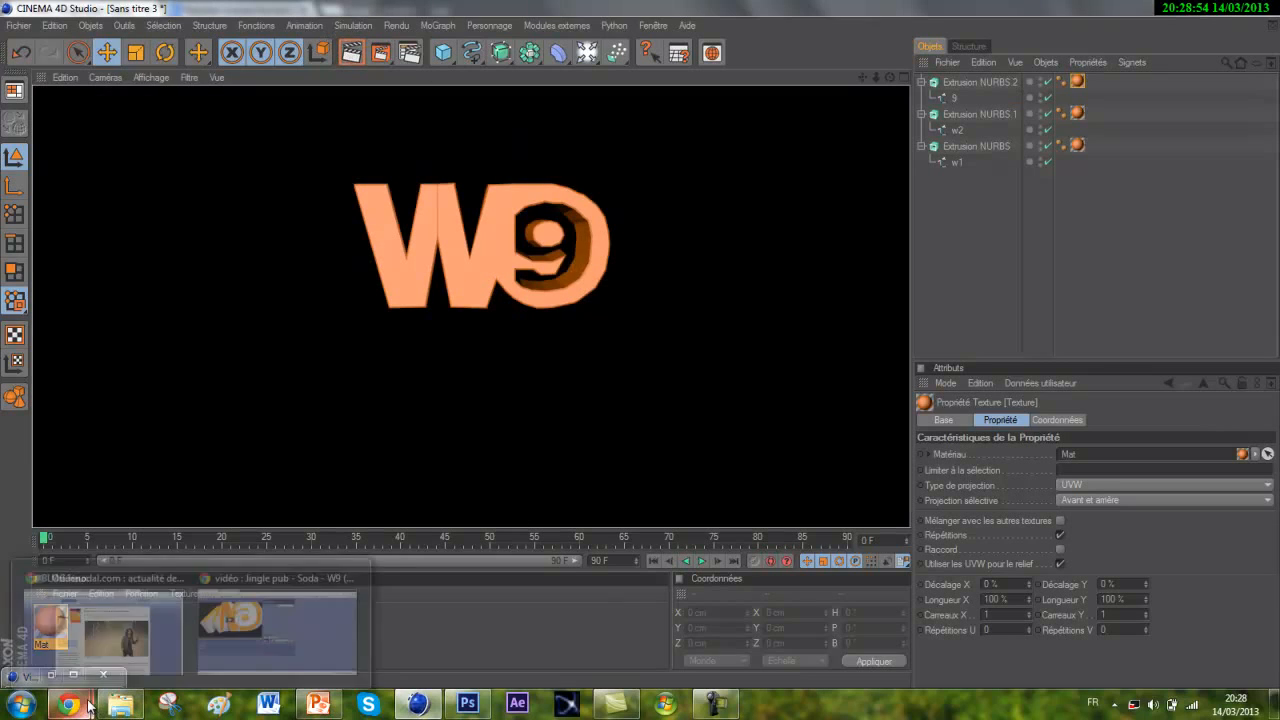
{"action": "mouse_move", "coordinate": [212, 630]}
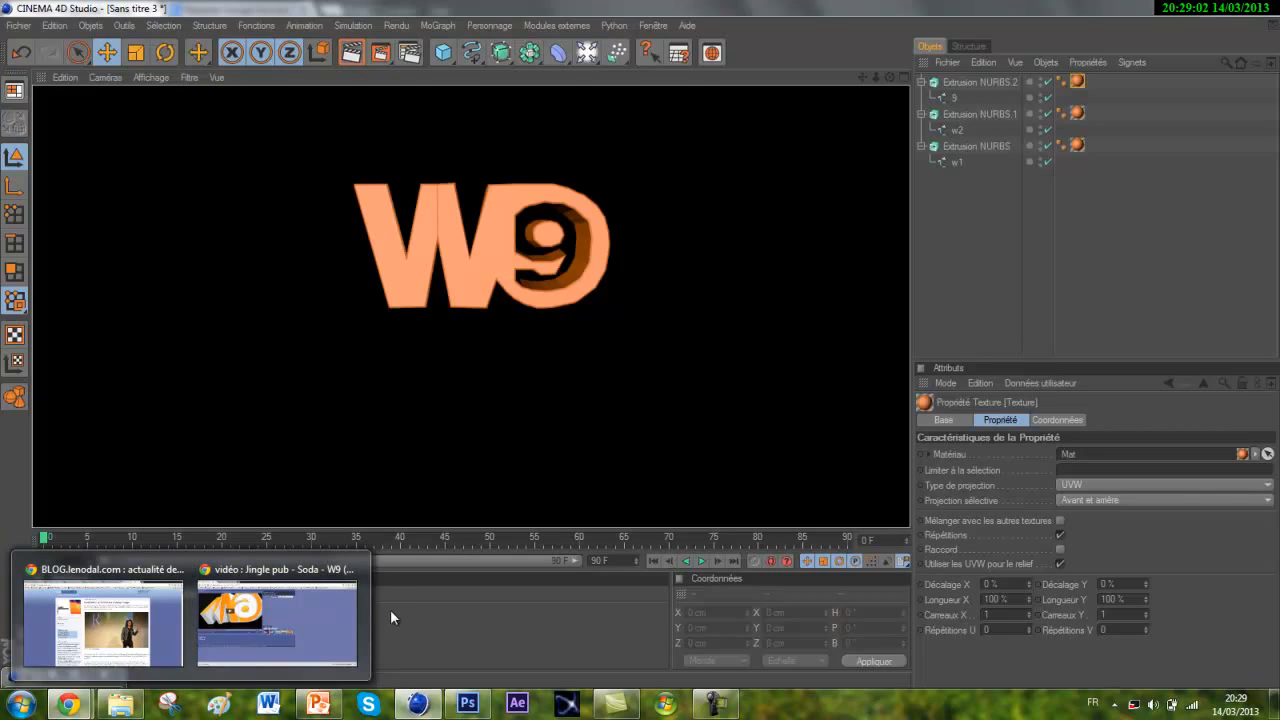
{"action": "left_click", "coordinate": [462, 411]}
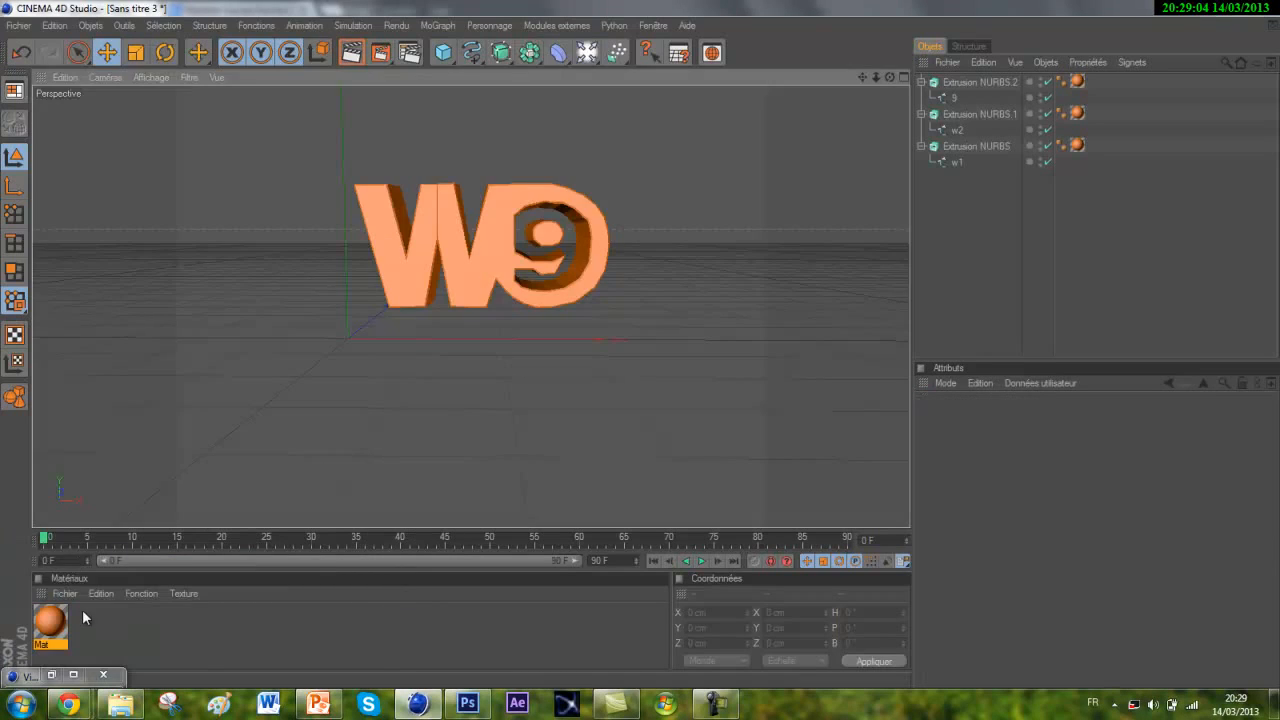
Set the orange material's specular width (Largeur) back to 50 % and test it with a viewport render.
{"action": "left_click", "coordinate": [52, 622]}
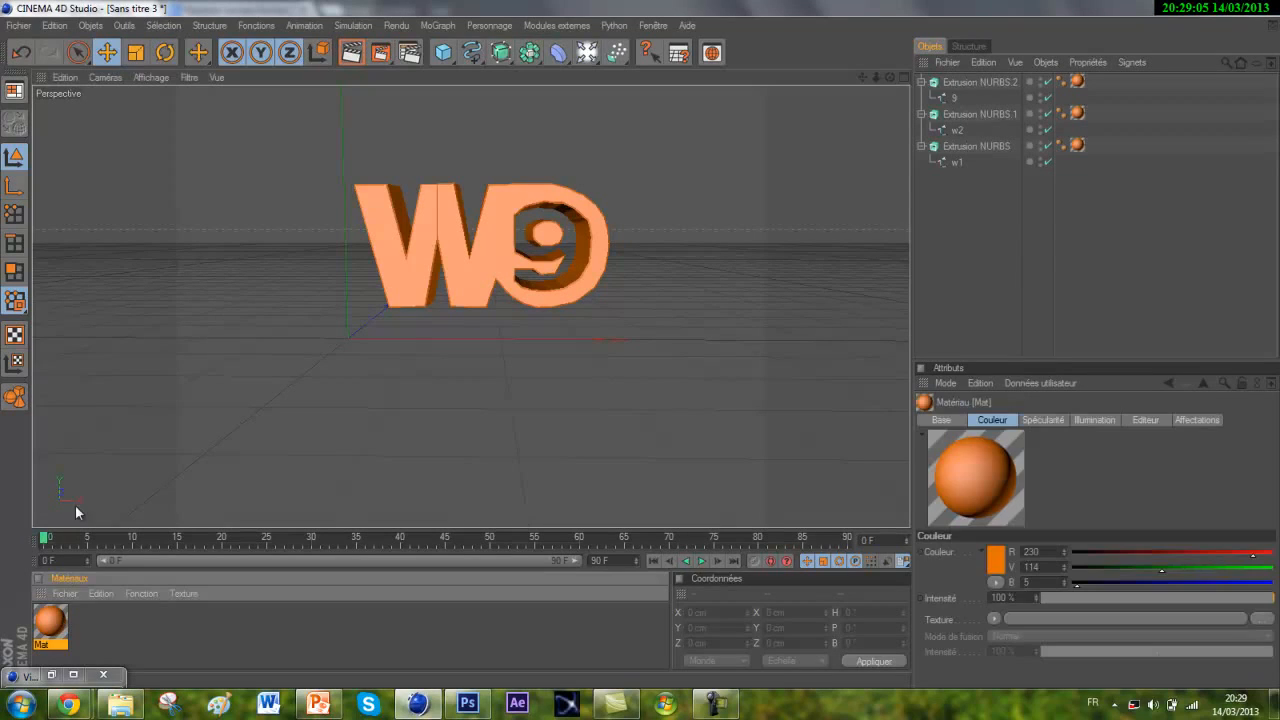
{"action": "double_click", "coordinate": [62, 628]}
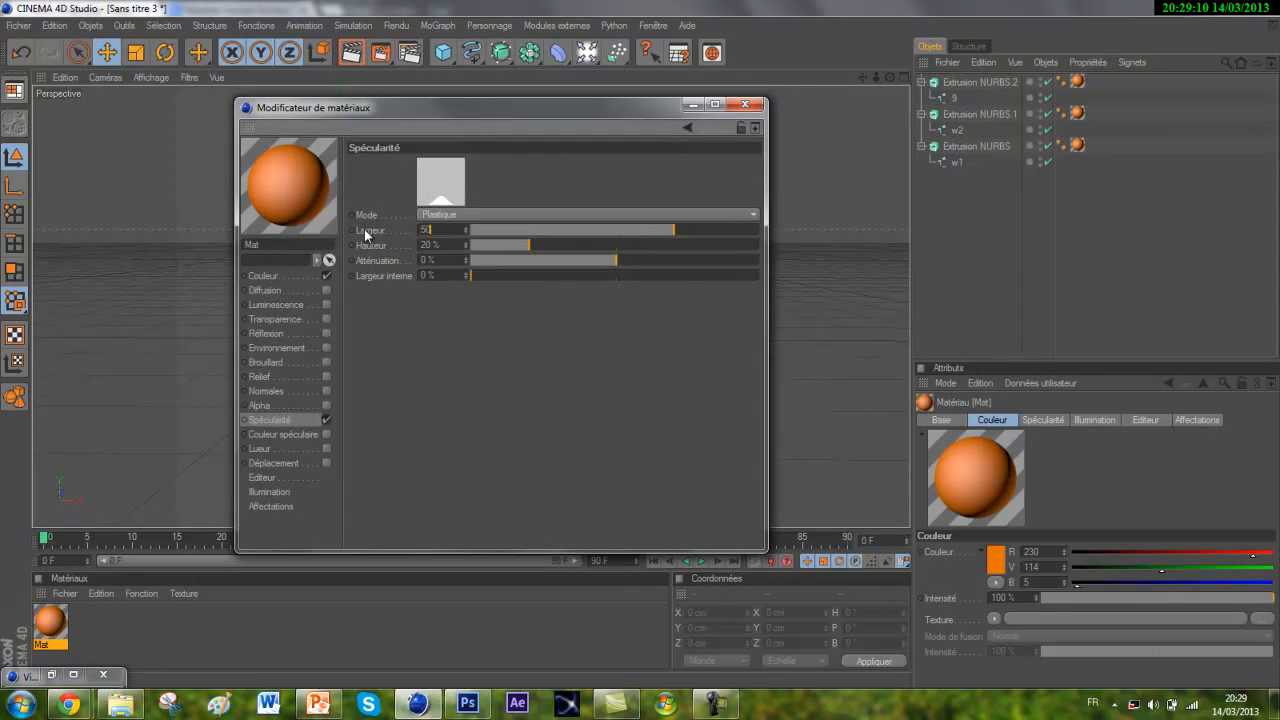
{"action": "key", "text": "Return"}
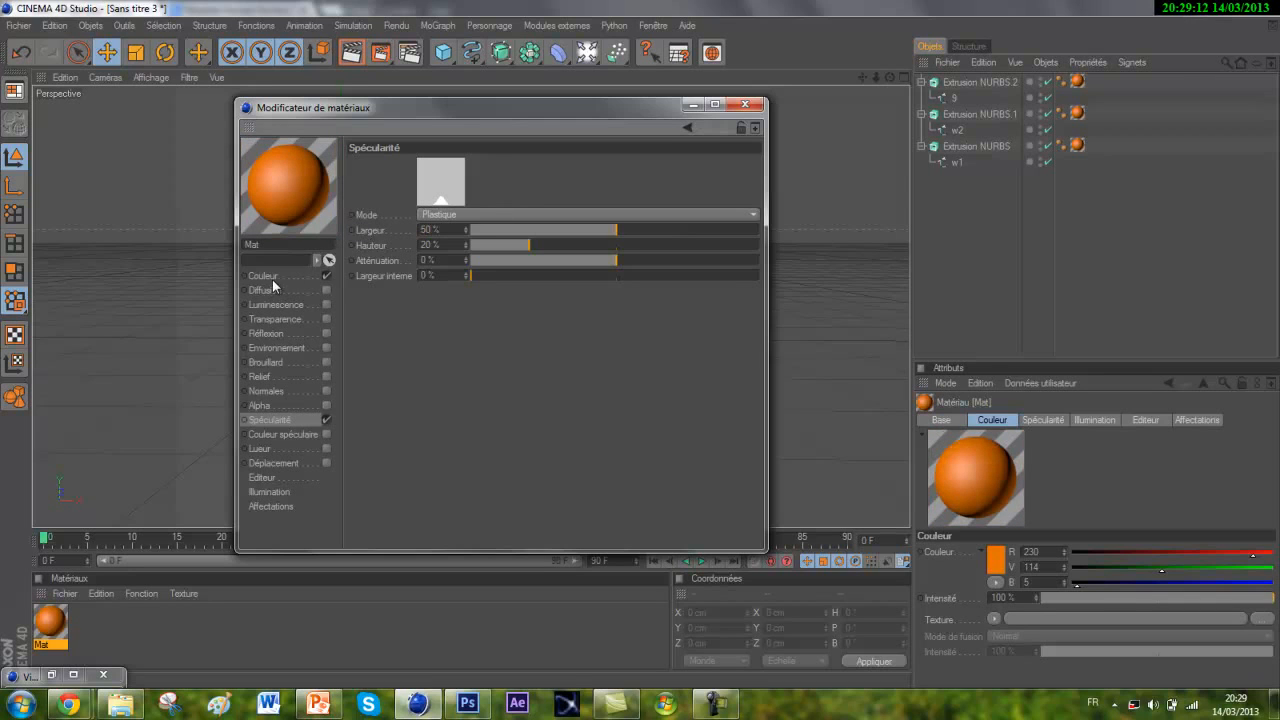
{"action": "left_click", "coordinate": [263, 276]}
{"action": "left_click", "coordinate": [745, 104]}
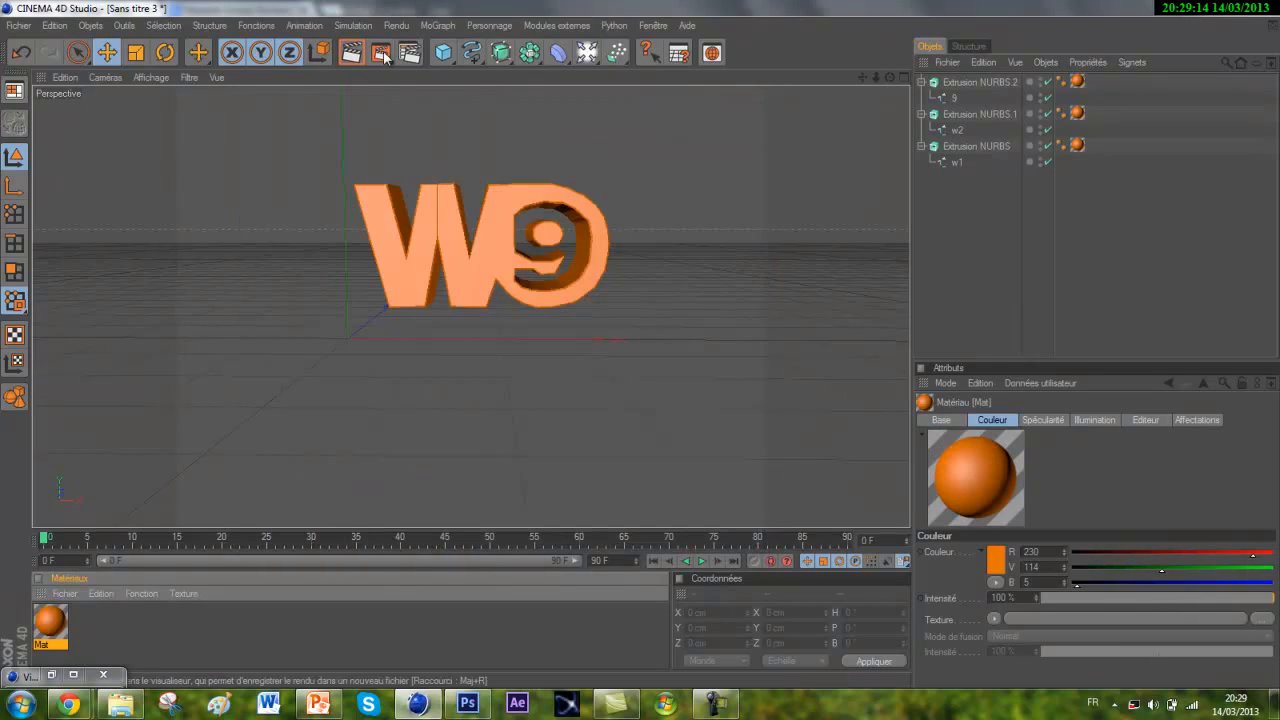
{"action": "left_click", "coordinate": [352, 52]}
{"action": "left_click", "coordinate": [297, 289]}
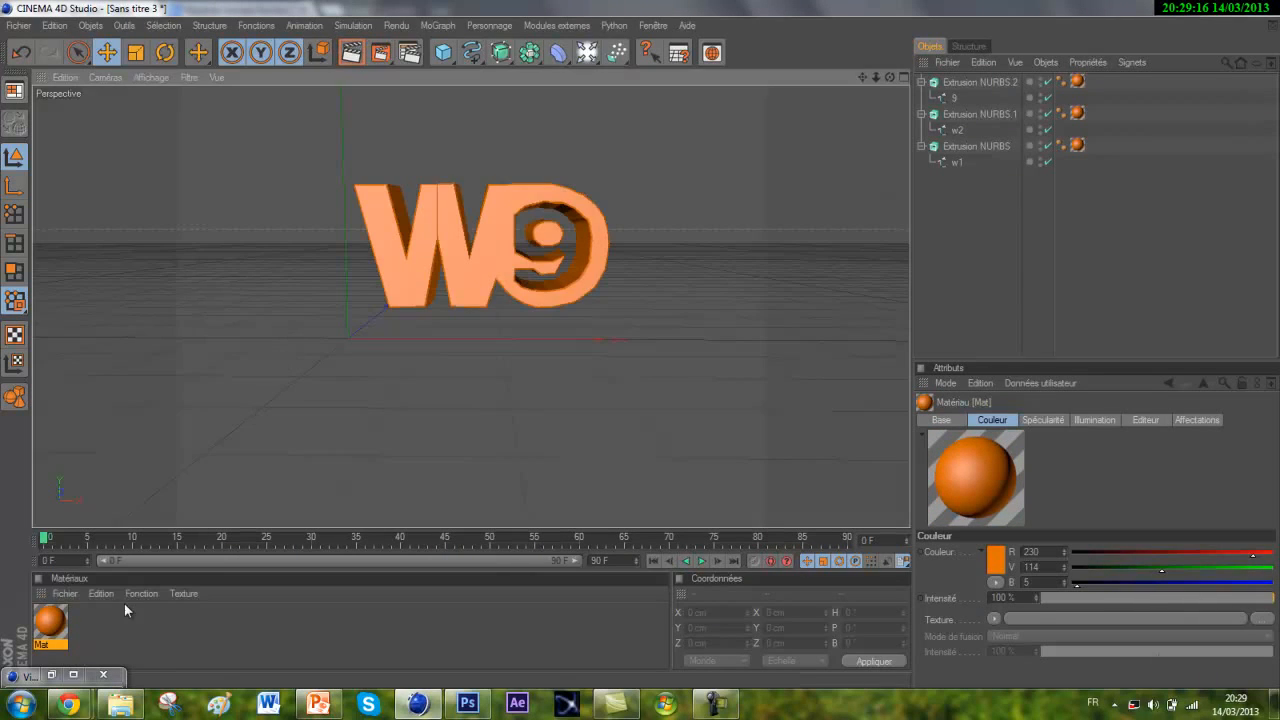
Change the material's colour to a brighter orange with R 255, V 153, B 0 and render the view.
{"action": "double_click", "coordinate": [50, 622]}
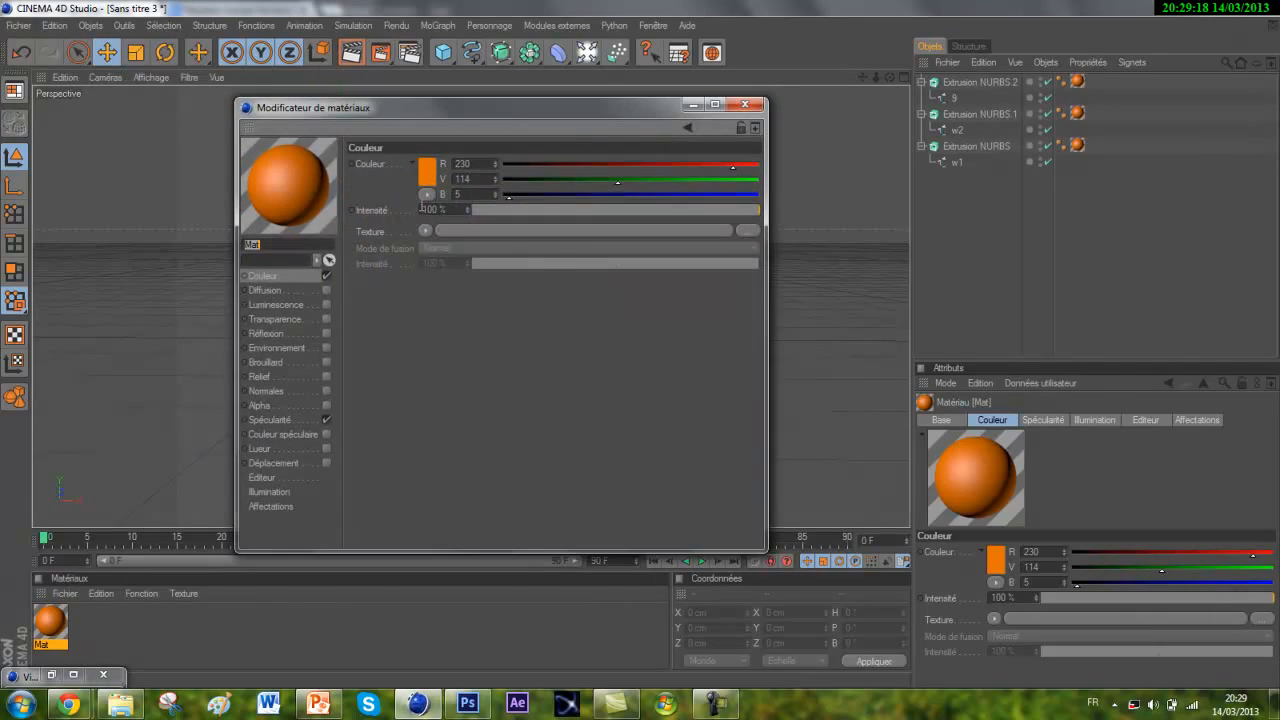
{"action": "left_click", "coordinate": [428, 179]}
{"action": "left_click_drag", "start_coordinate": [437, 137], "coordinate": [450, 94]}
{"action": "left_click", "coordinate": [412, 252]}
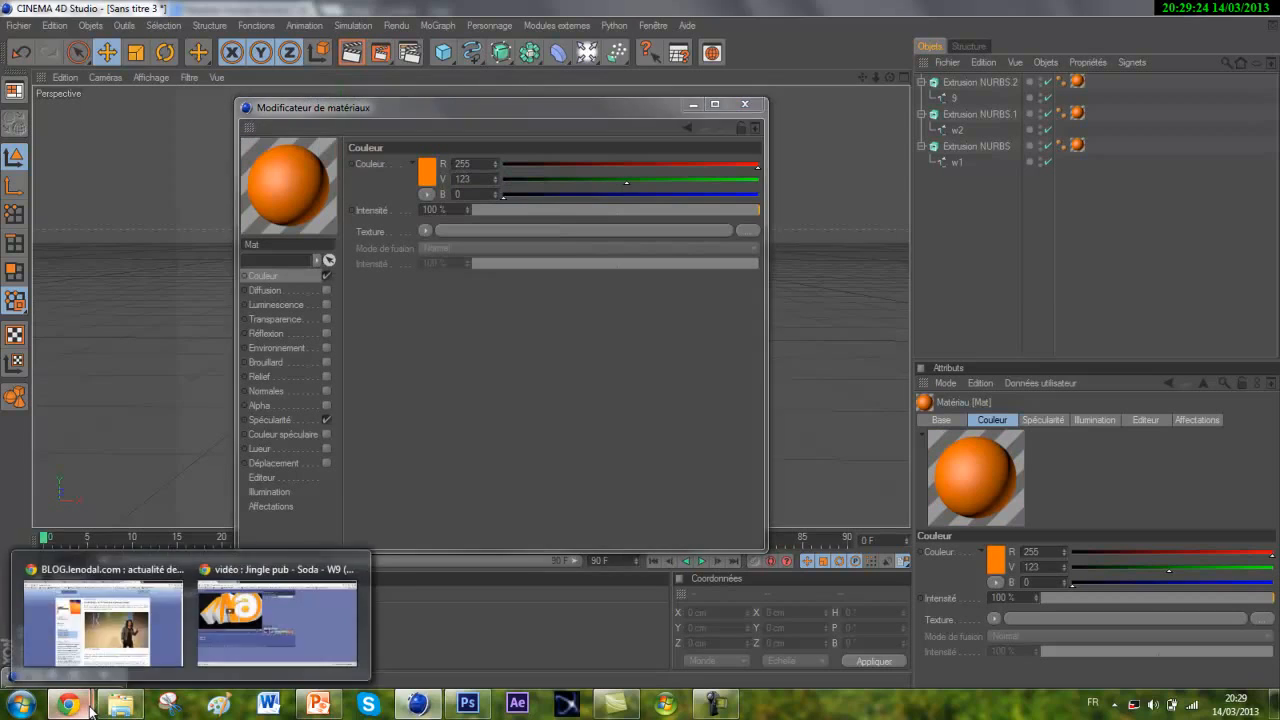
{"action": "left_click", "coordinate": [427, 172]}
{"action": "left_click", "coordinate": [400, 110]}
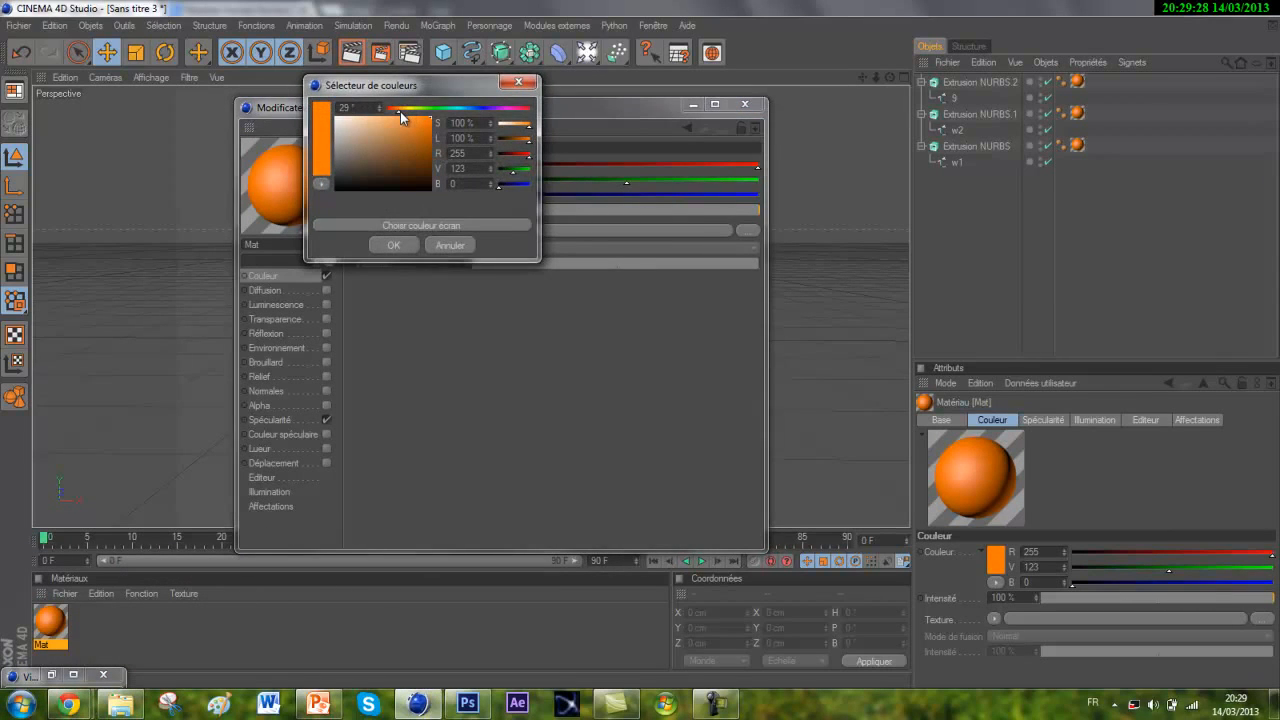
{"action": "left_click", "coordinate": [393, 246]}
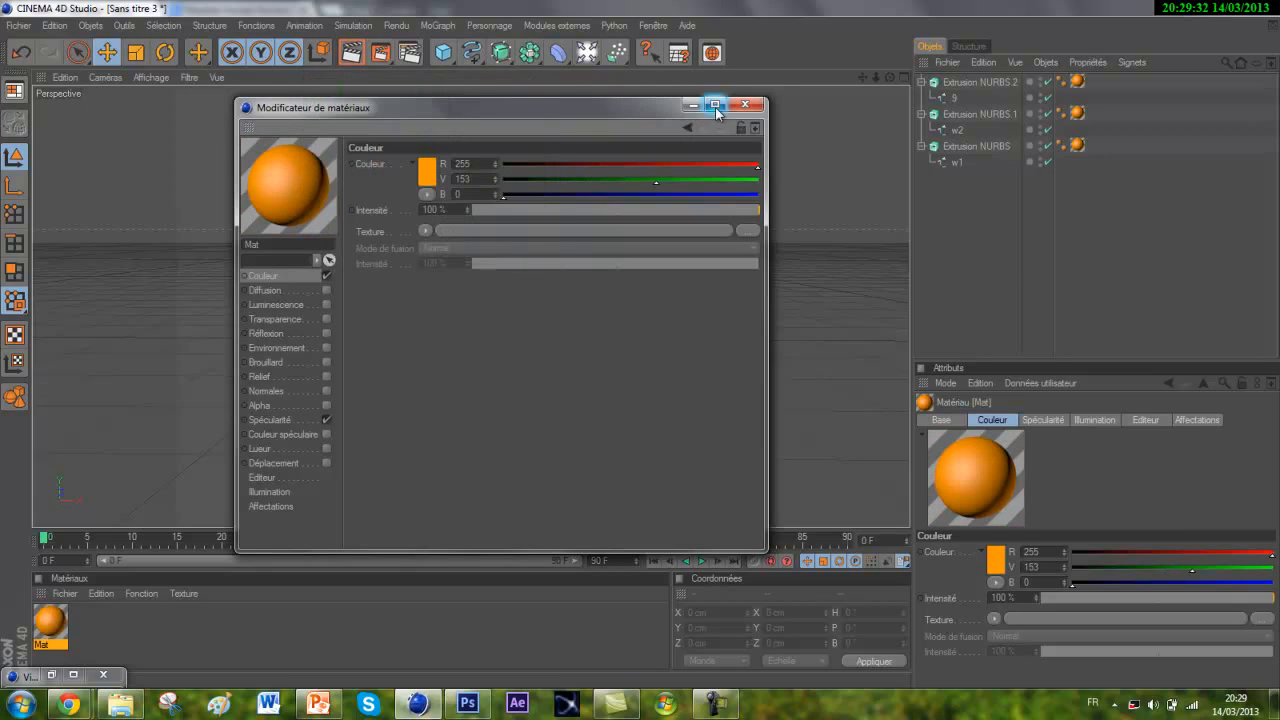
{"action": "left_click", "coordinate": [744, 104]}
{"action": "left_click", "coordinate": [351, 52]}
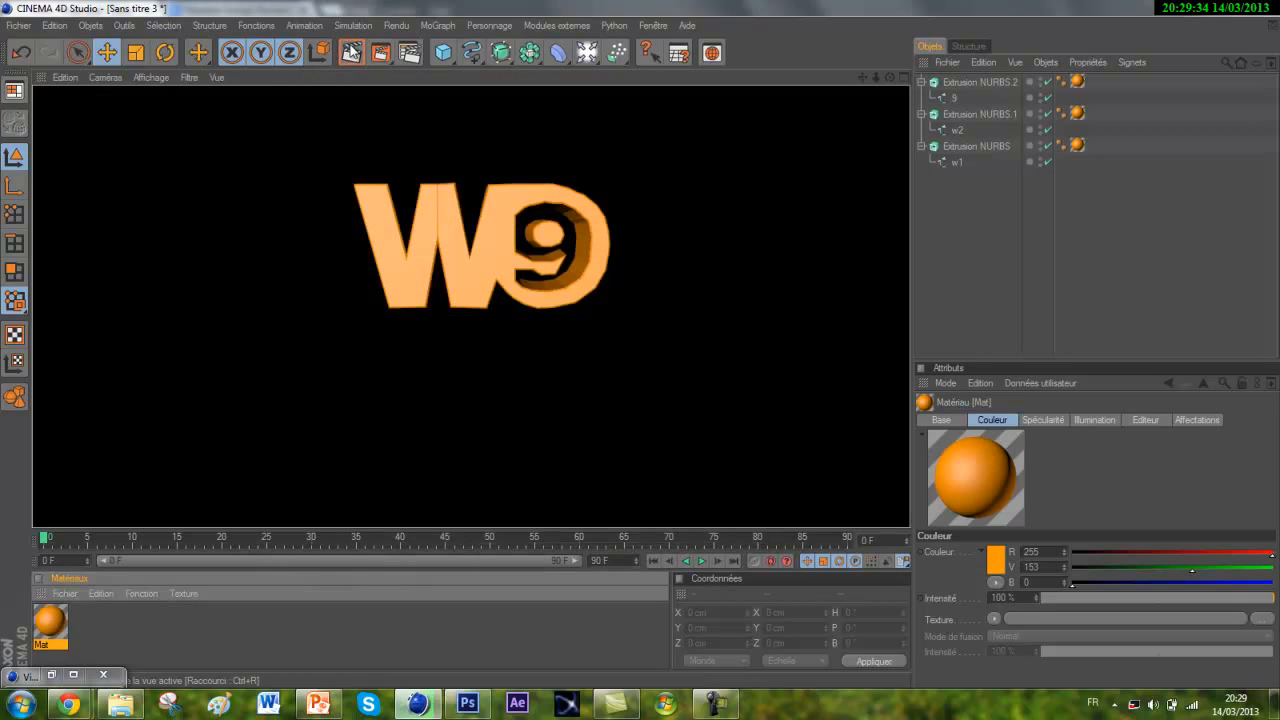
Inspect the orange W9 letters from several angles and compare them with the jingle video in the browser, then return to CINEMA 4D.
{"action": "left_click_drag", "start_coordinate": [886, 78], "coordinate": [640, 344]}
{"action": "left_click_drag", "start_coordinate": [886, 79], "coordinate": [640, 345]}
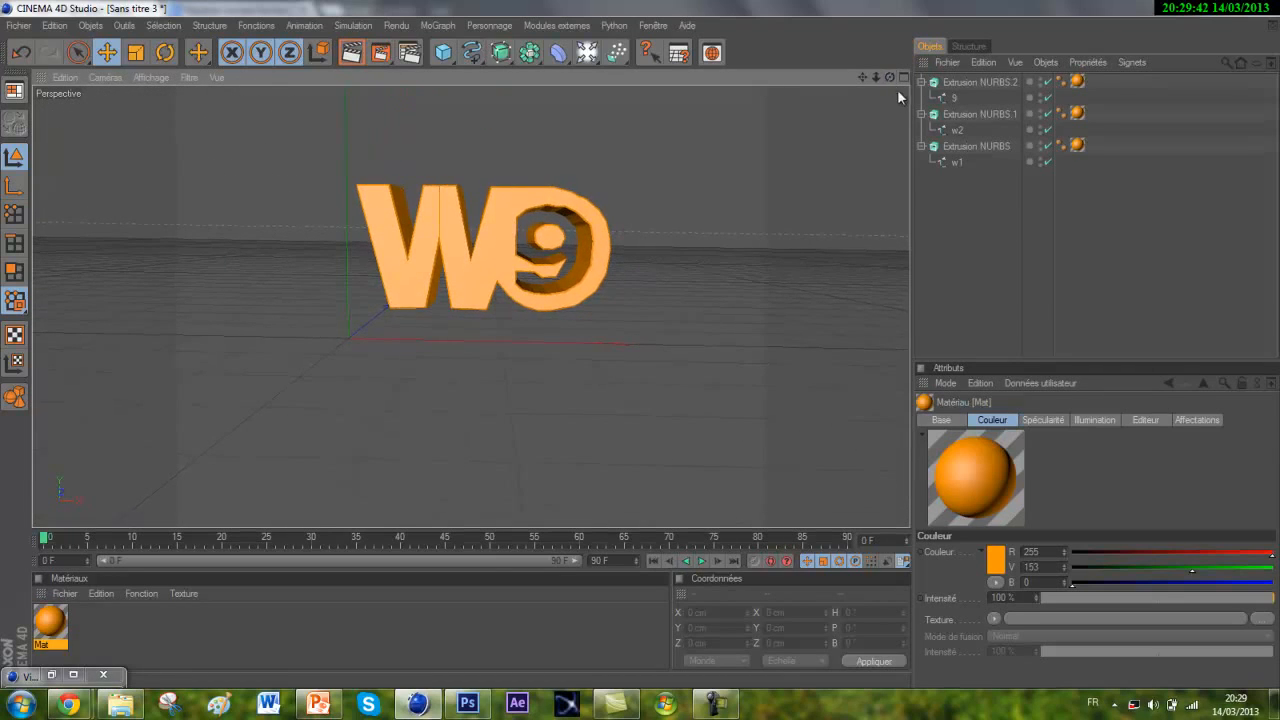
{"action": "left_click_drag", "start_coordinate": [890, 79], "coordinate": [639, 343]}
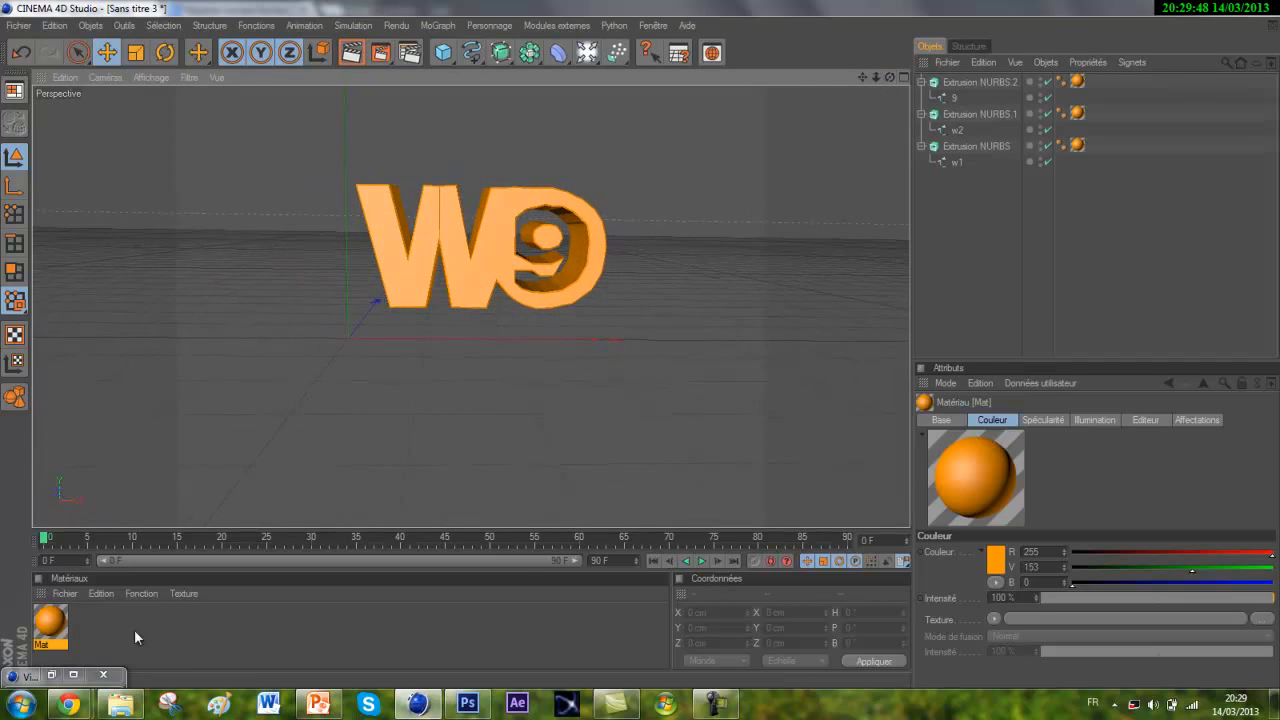
{"action": "mouse_move", "coordinate": [262, 634]}
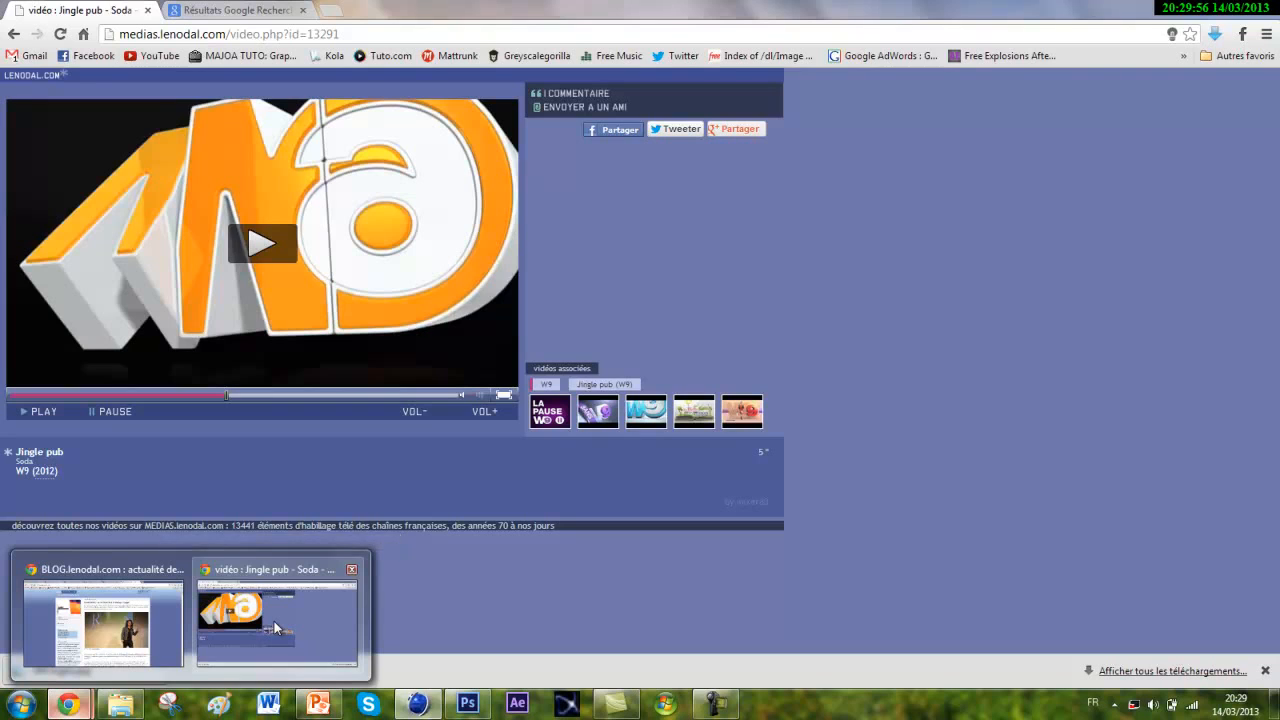
{"action": "left_click", "coordinate": [277, 628]}
{"action": "mouse_move", "coordinate": [434, 712]}
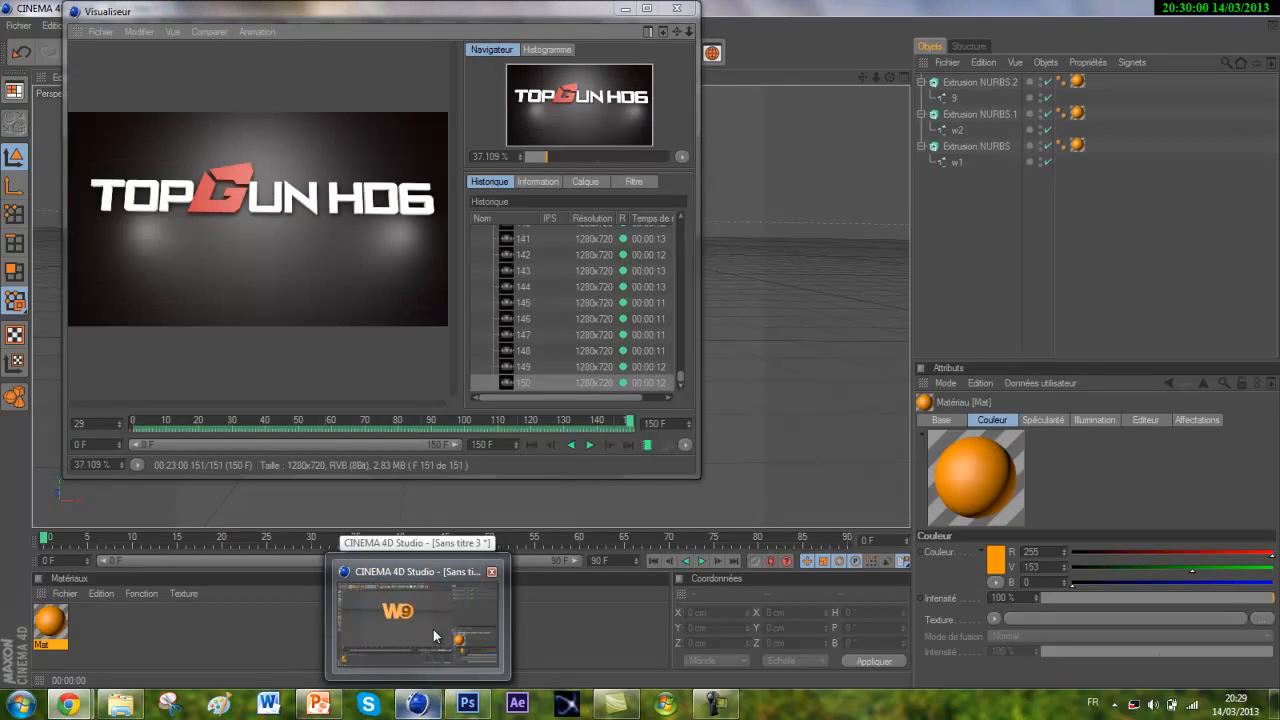
{"action": "left_click", "coordinate": [433, 629]}
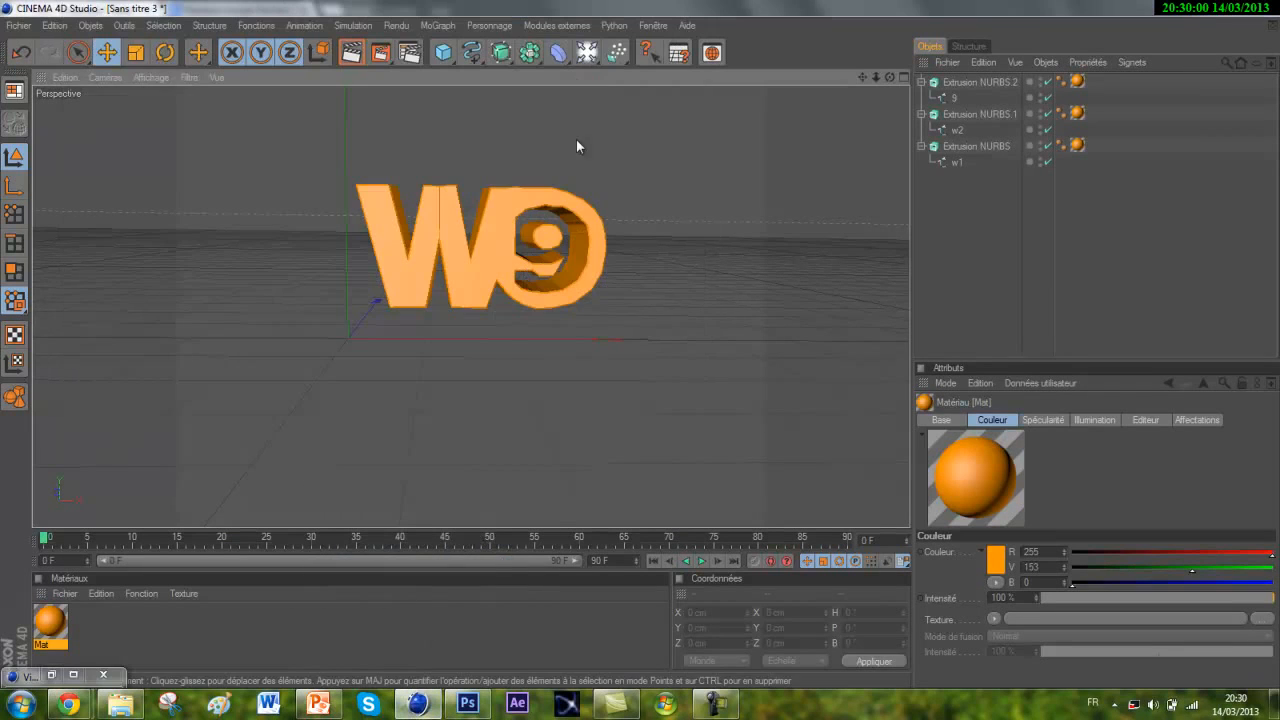
{"action": "mouse_move", "coordinate": [889, 77]}
{"action": "left_mouse_down"}
{"action": "mouse_move", "coordinate": [651, 344]}
{"action": "mouse_move", "coordinate": [635, 344]}
{"action": "mouse_move", "coordinate": [885, 75]}
{"action": "left_mouse_up"}
Collapse the hierarchies of the three extrusions and select everything in the object list.
{"action": "left_click", "coordinate": [921, 82]}
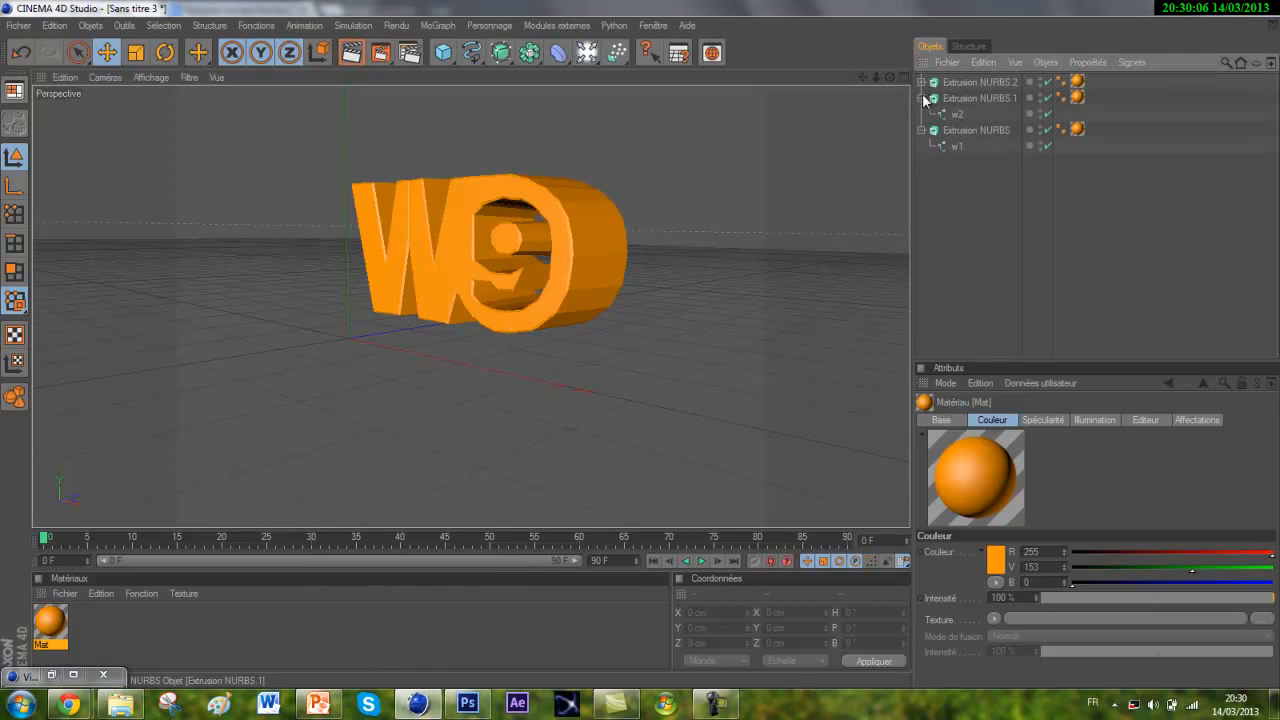
{"action": "left_click", "coordinate": [921, 98]}
{"action": "left_click", "coordinate": [921, 114]}
{"action": "left_click_drag", "start_coordinate": [884, 77], "coordinate": [638, 343]}
{"action": "key", "text": "ctrl+a"}
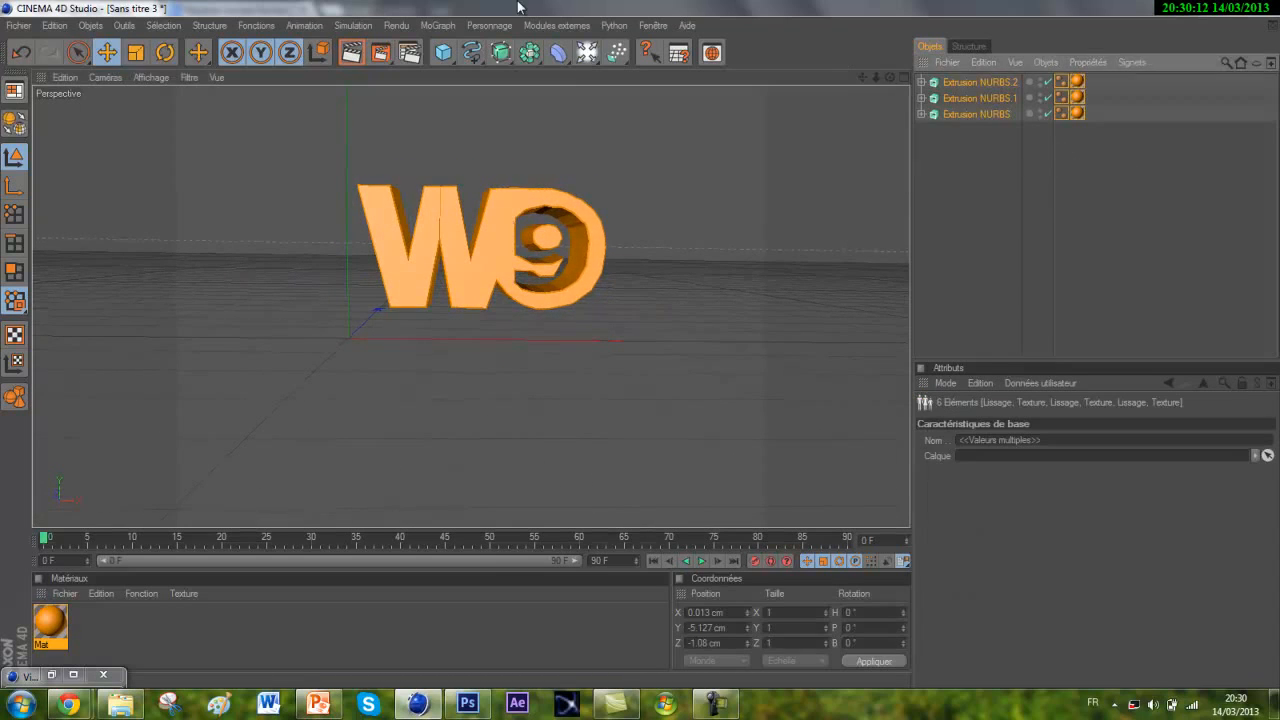
Group the three extrusions under a null object and rename the group W9 Orange.
{"action": "left_click_drag", "start_coordinate": [1220, 277], "coordinate": [1221, 73]}
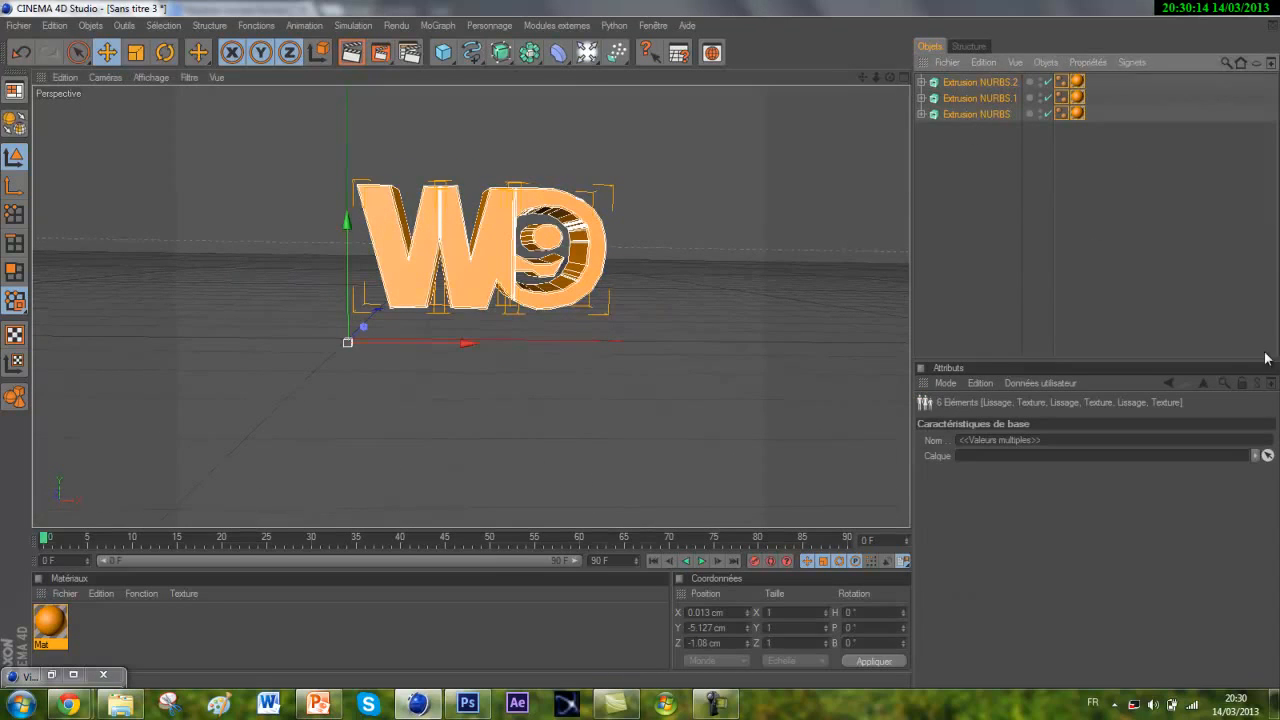
{"action": "left_click_drag", "start_coordinate": [1215, 344], "coordinate": [916, 74]}
{"action": "left_click_drag", "start_coordinate": [1223, 205], "coordinate": [778, 20]}
{"action": "key", "text": "alt+g"}
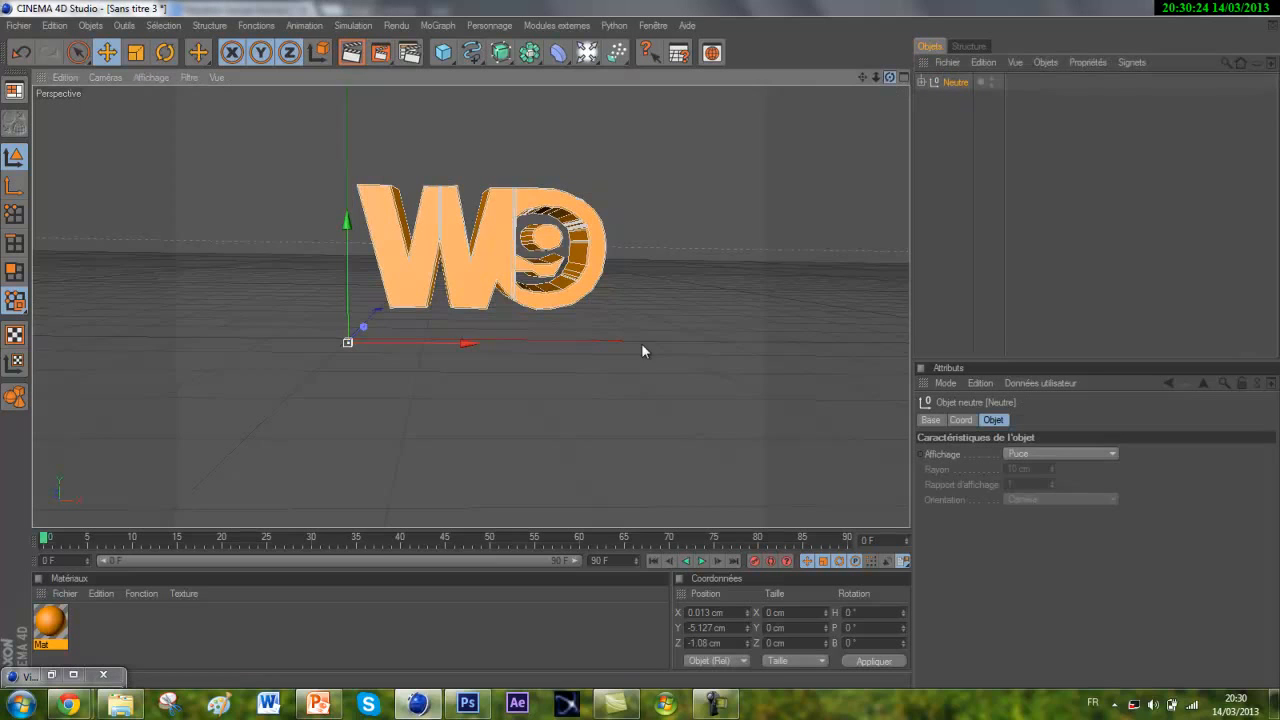
{"action": "mouse_move", "coordinate": [643, 351]}
{"action": "left_mouse_down", "text": "alt"}
{"action": "mouse_move", "coordinate": [657, 354]}
{"action": "mouse_move", "coordinate": [614, 351]}
{"action": "mouse_move", "coordinate": [706, 349]}
{"action": "mouse_move", "coordinate": [642, 356]}
{"action": "mouse_move", "coordinate": [639, 343]}
{"action": "left_mouse_up", "text": "alt"}
{"action": "double_click", "coordinate": [957, 82]}
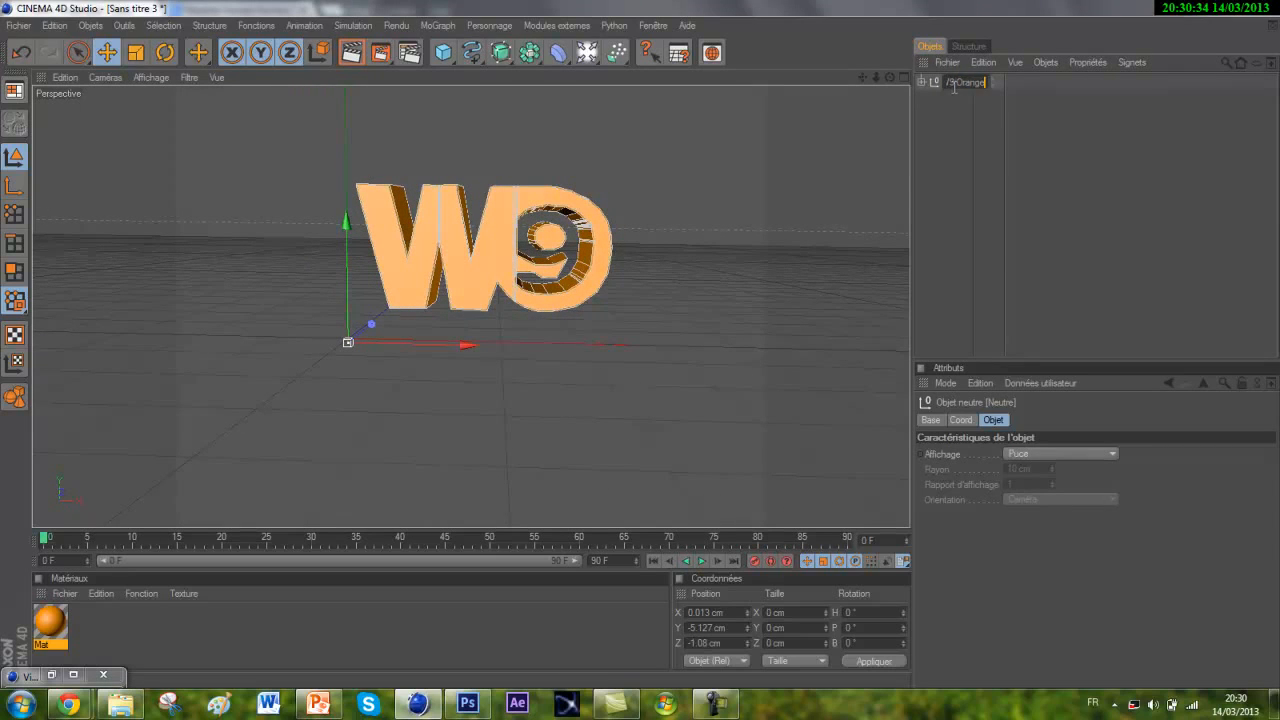
{"action": "key", "text": "Return"}
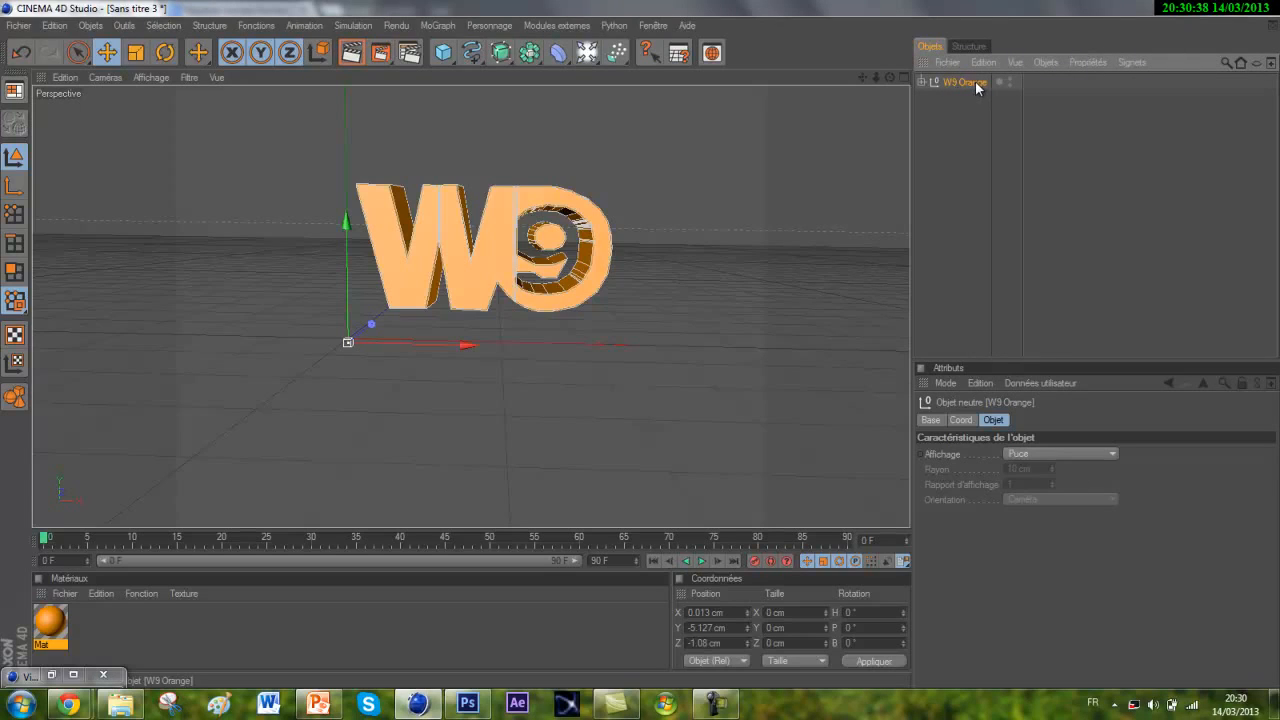
Duplicate the W9 Orange group and expand the copy's hierarchy to show its three extrusions.
{"action": "left_click_drag", "start_coordinate": [976, 82], "coordinate": [985, 96], "text": "ctrl"}
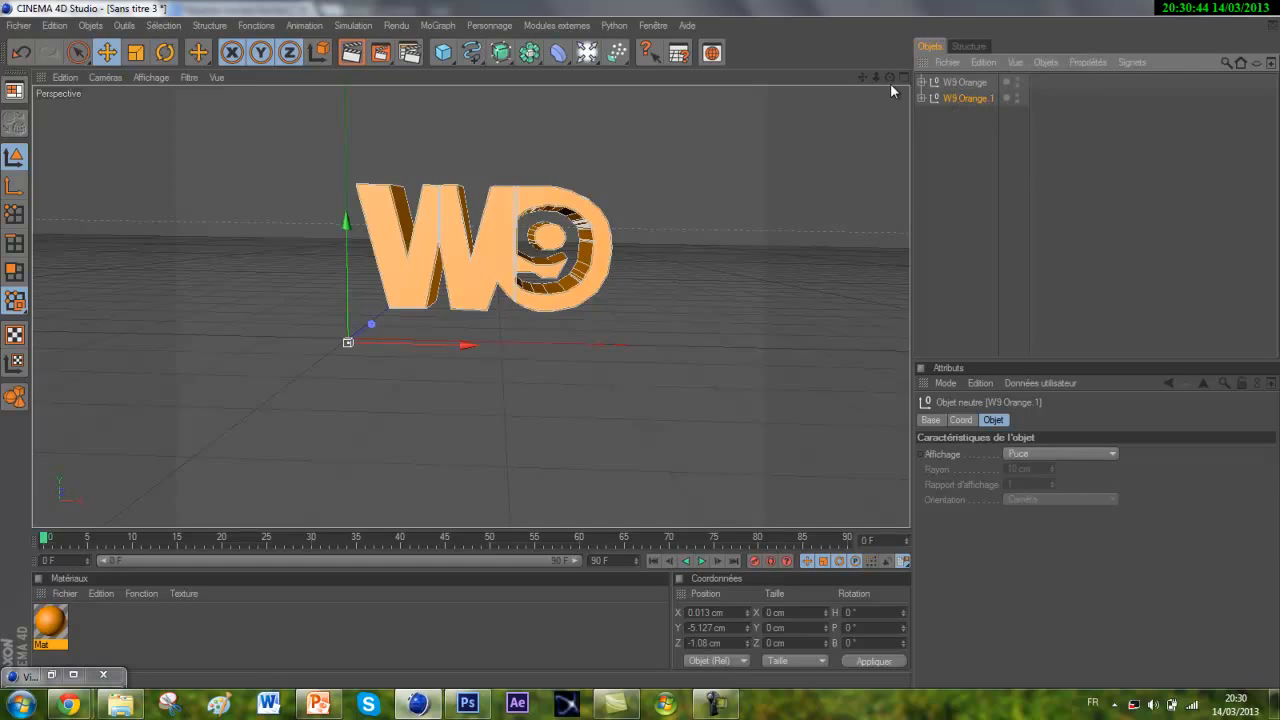
{"action": "left_click_drag", "start_coordinate": [890, 78], "coordinate": [637, 354]}
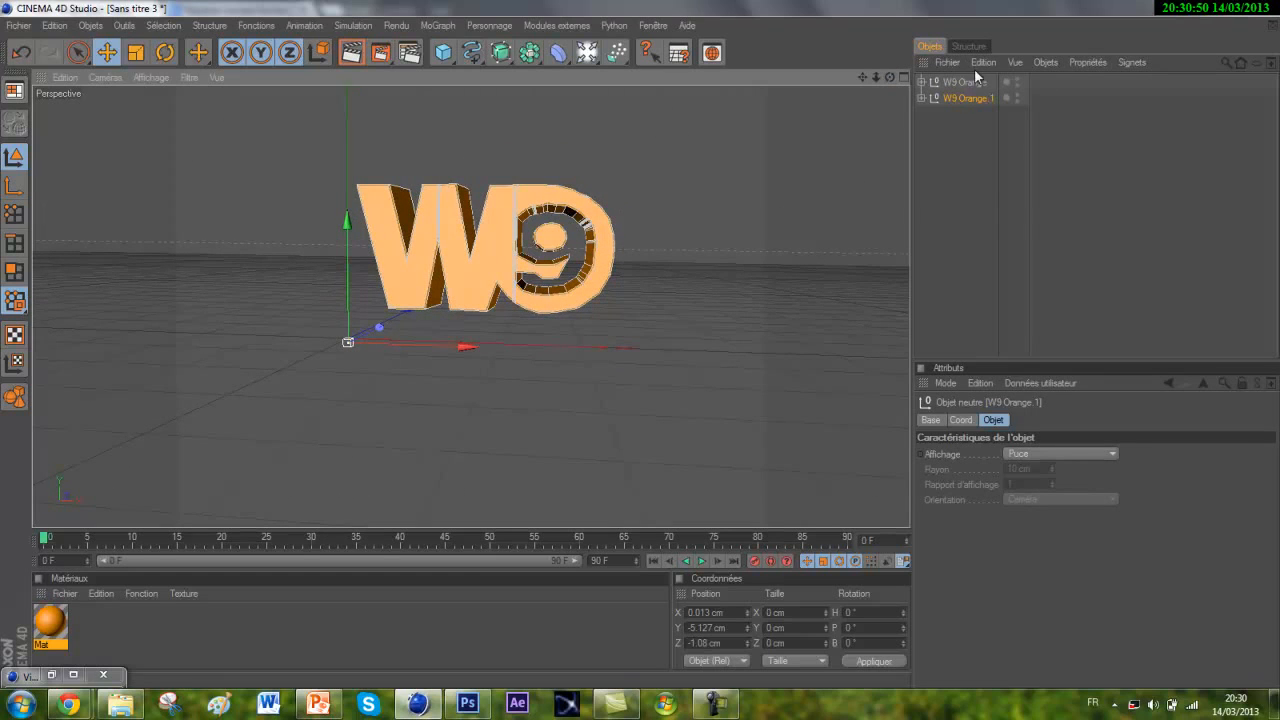
{"action": "left_click", "coordinate": [921, 98]}
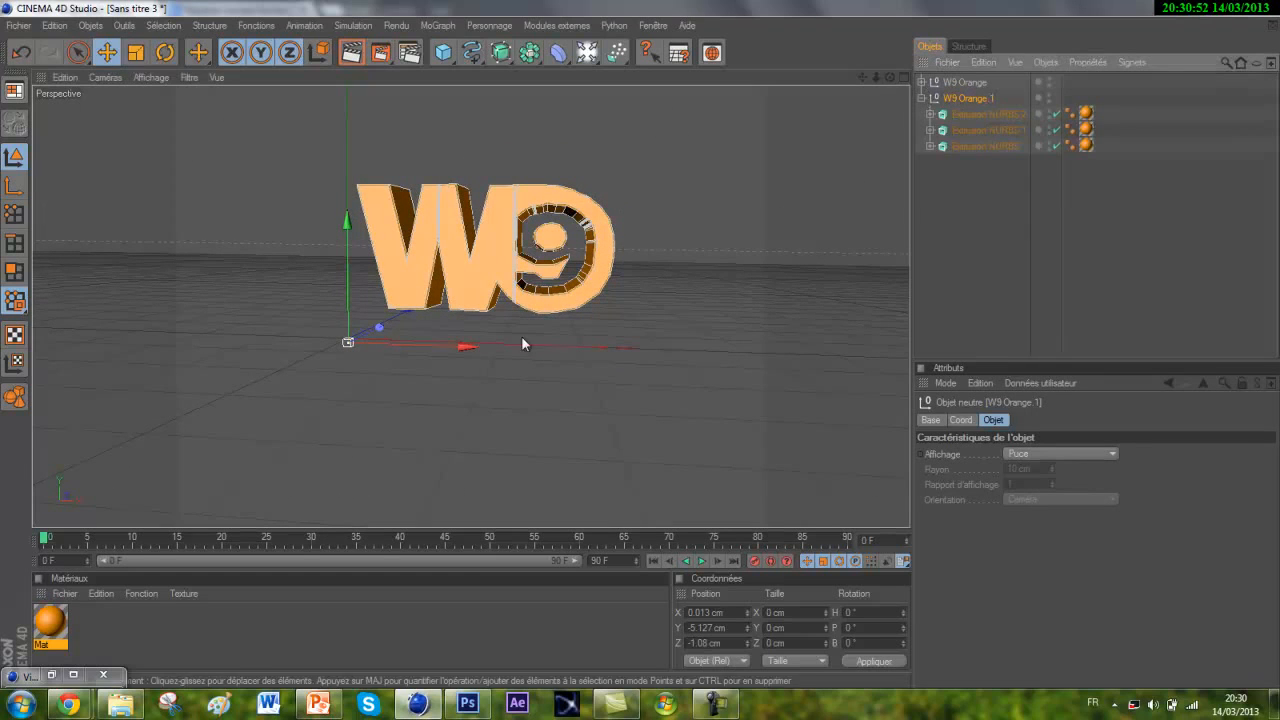
Create a new default material and rename the existing orange material as orange.
{"action": "double_click", "coordinate": [98, 628]}
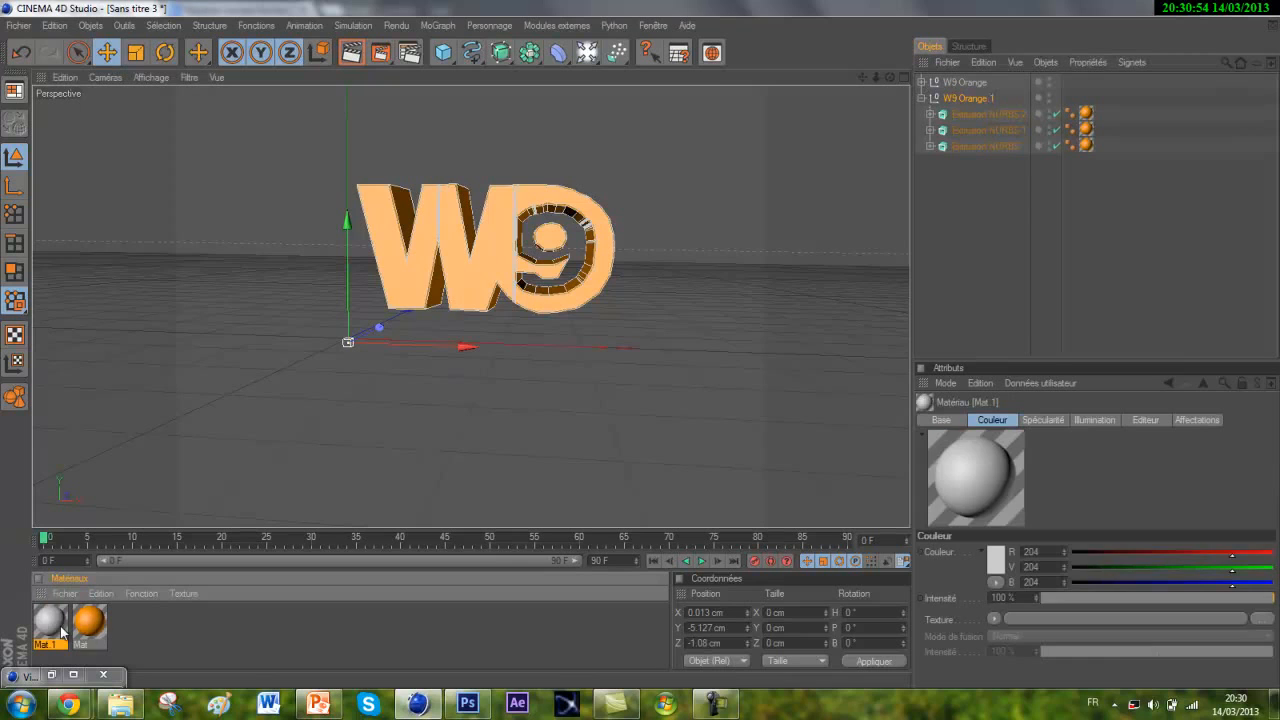
{"action": "double_click", "coordinate": [61, 628]}
{"action": "left_click", "coordinate": [746, 106]}
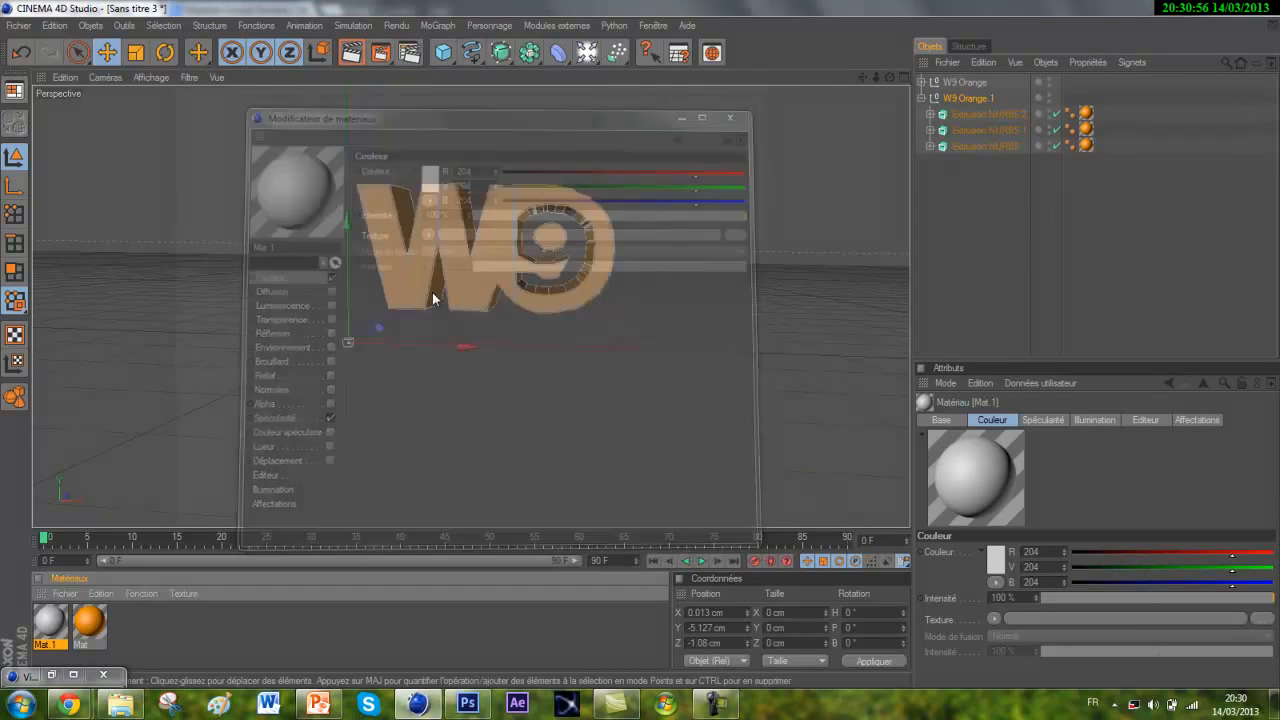
{"action": "double_click", "coordinate": [89, 620]}
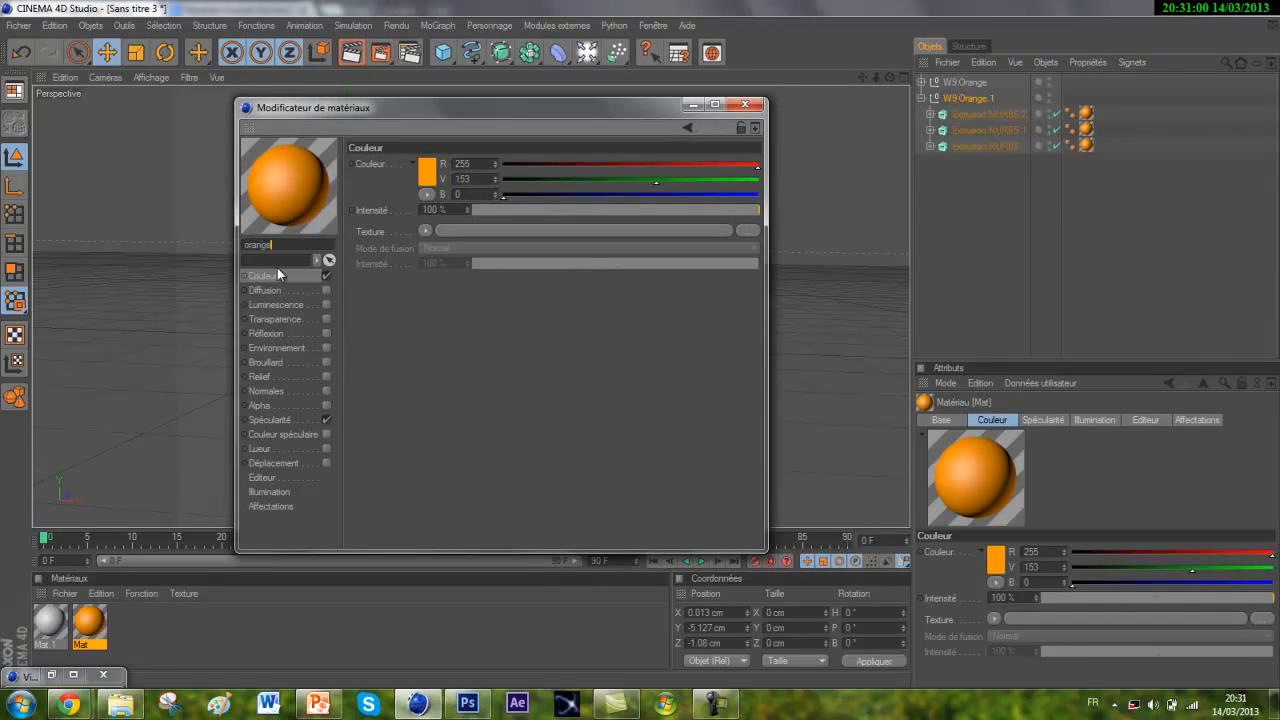
{"action": "left_click", "coordinate": [746, 106]}
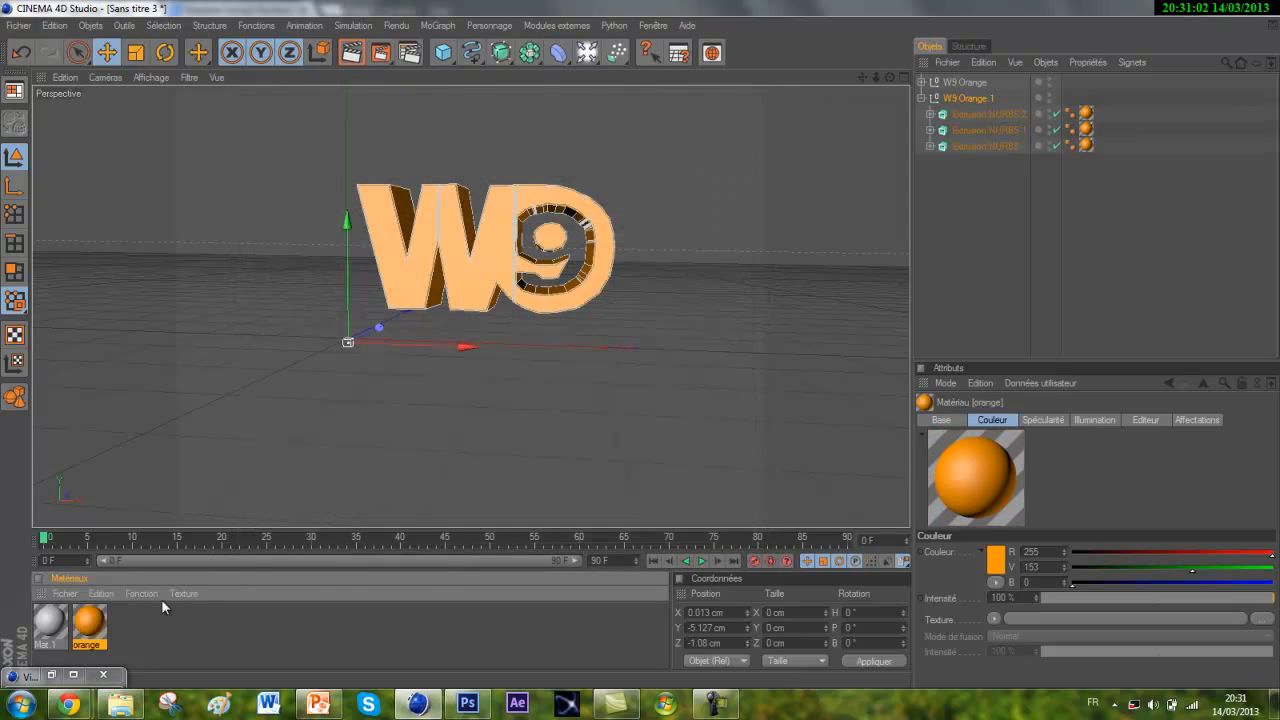
Duplicate the orange material, name the copy blanche and set its colour to pure white with R, V and B at 255.
{"action": "key", "text": "ctrl+c"}
{"action": "key", "text": "ctrl+v"}
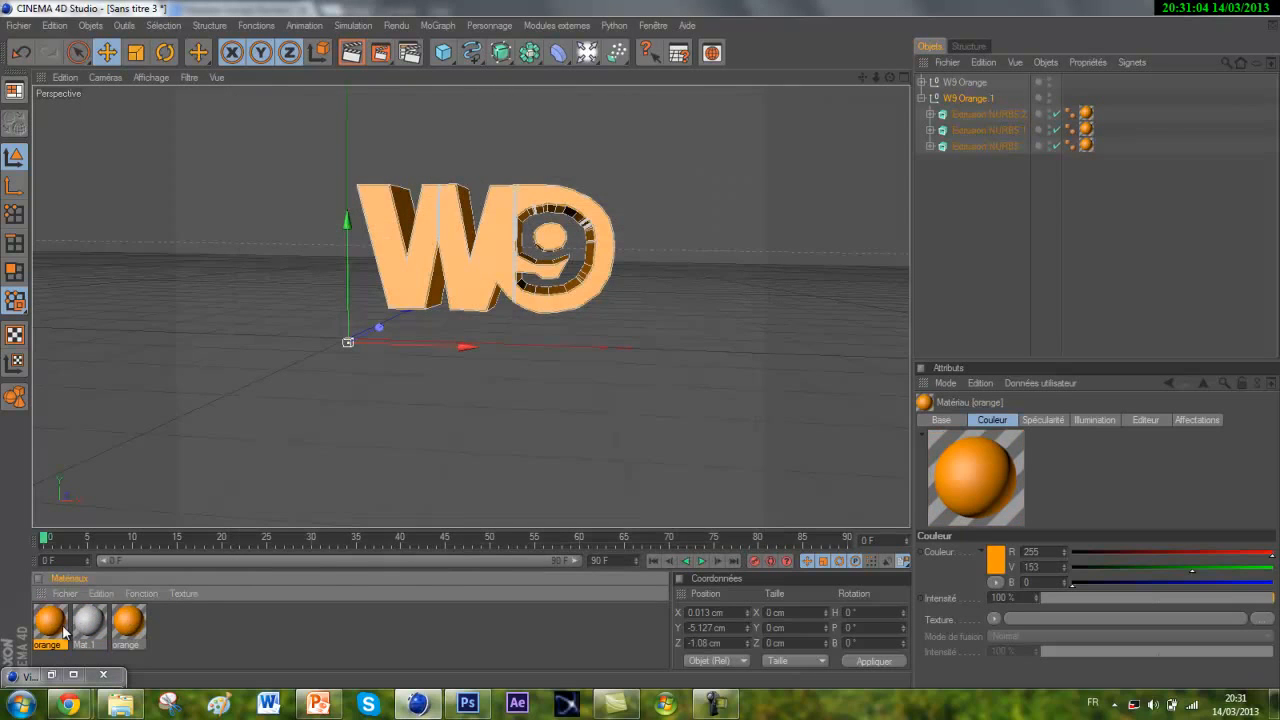
{"action": "double_click", "coordinate": [58, 634]}
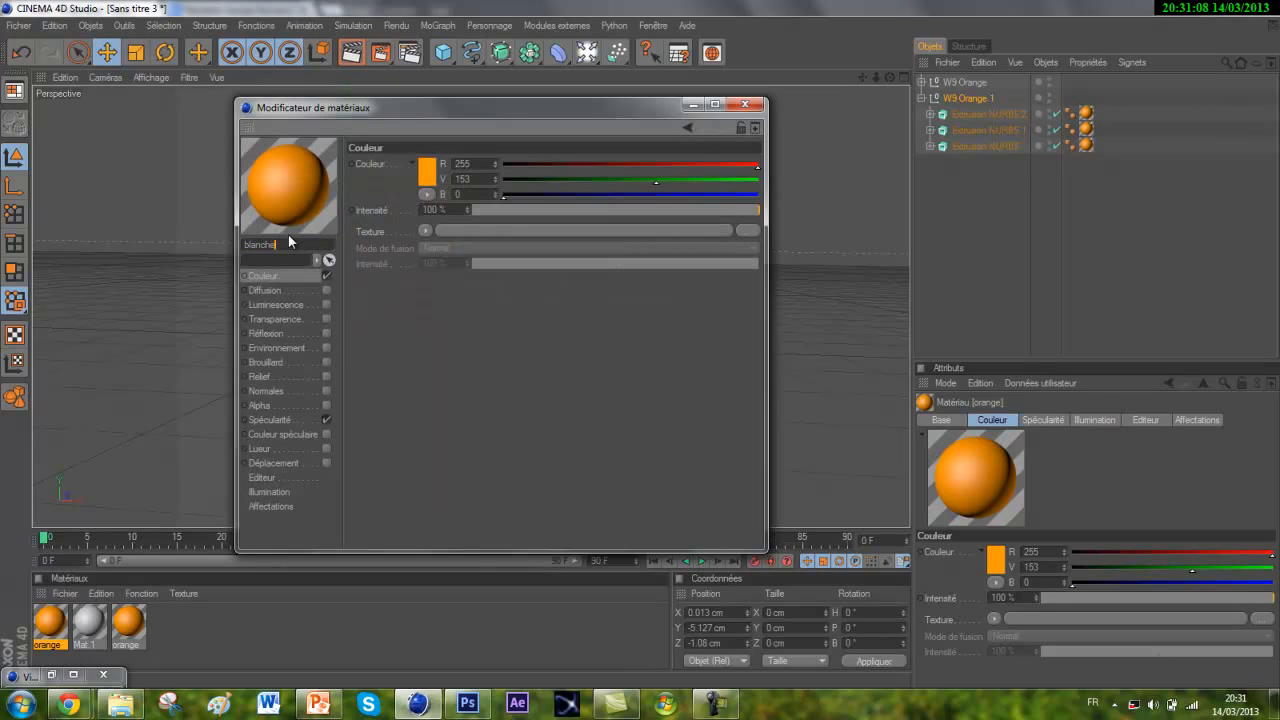
{"action": "left_click", "coordinate": [427, 171]}
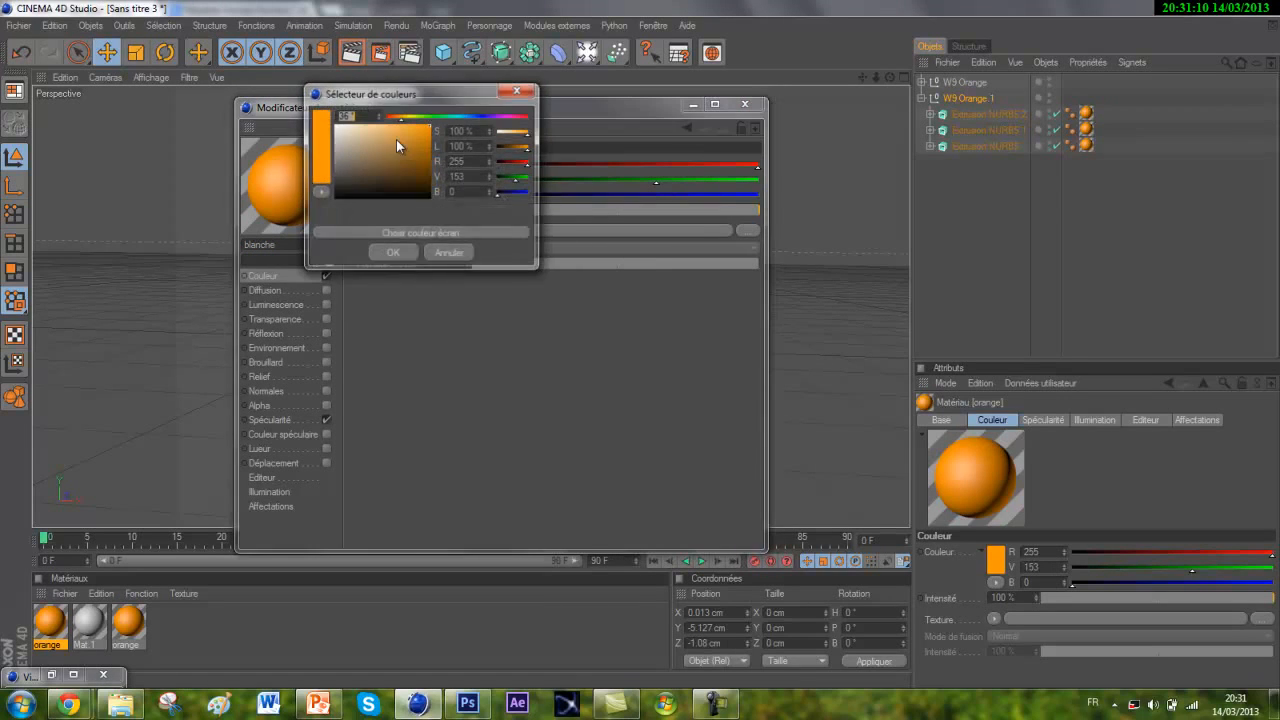
{"action": "left_click_drag", "start_coordinate": [396, 146], "coordinate": [136, 35]}
{"action": "left_click", "coordinate": [393, 253]}
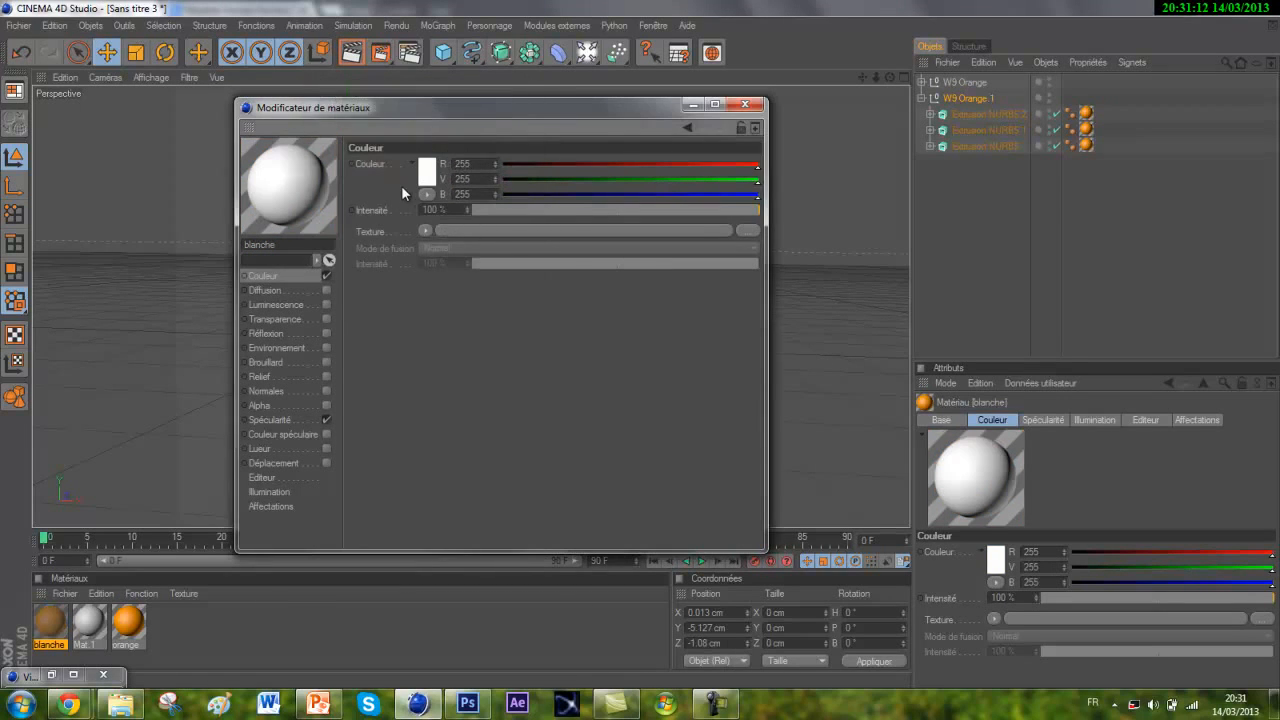
Darken the blanche material's colour to R, V and B 224, checking the jingle video in the browser before confirming.
{"action": "left_click", "coordinate": [425, 172]}
{"action": "left_click_drag", "start_coordinate": [338, 123], "coordinate": [341, 128]}
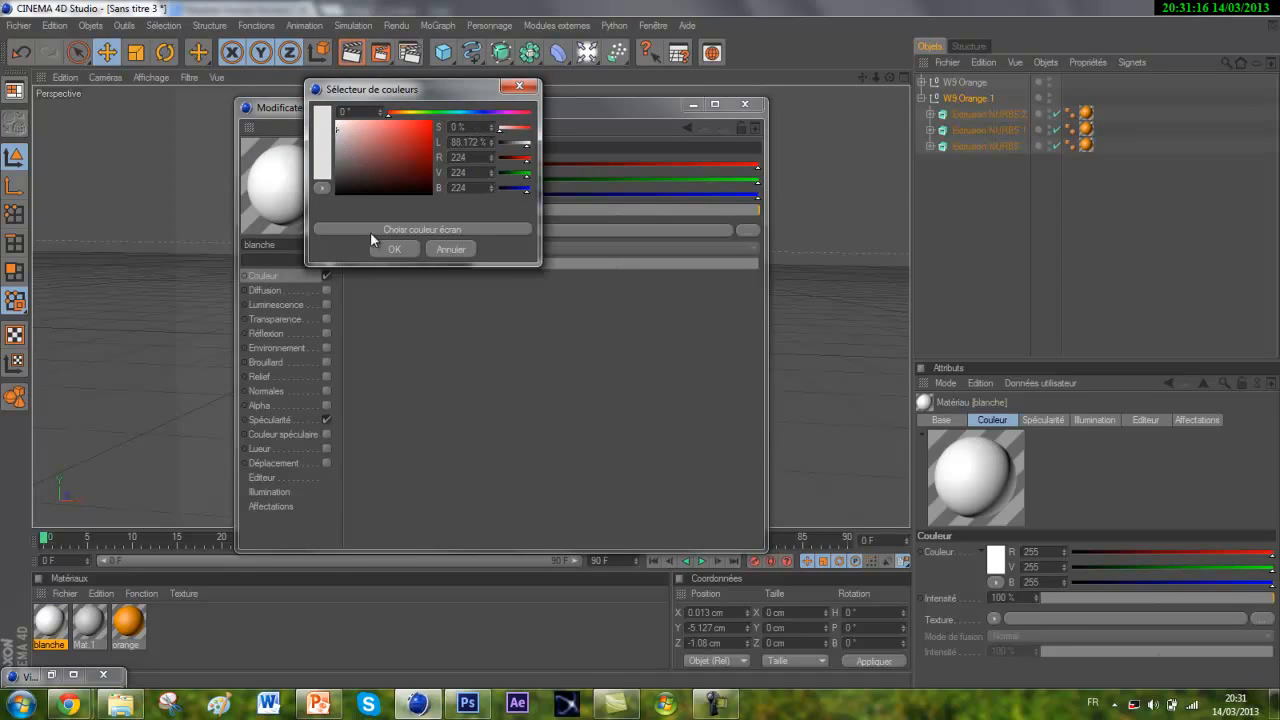
{"action": "mouse_move", "coordinate": [68, 704]}
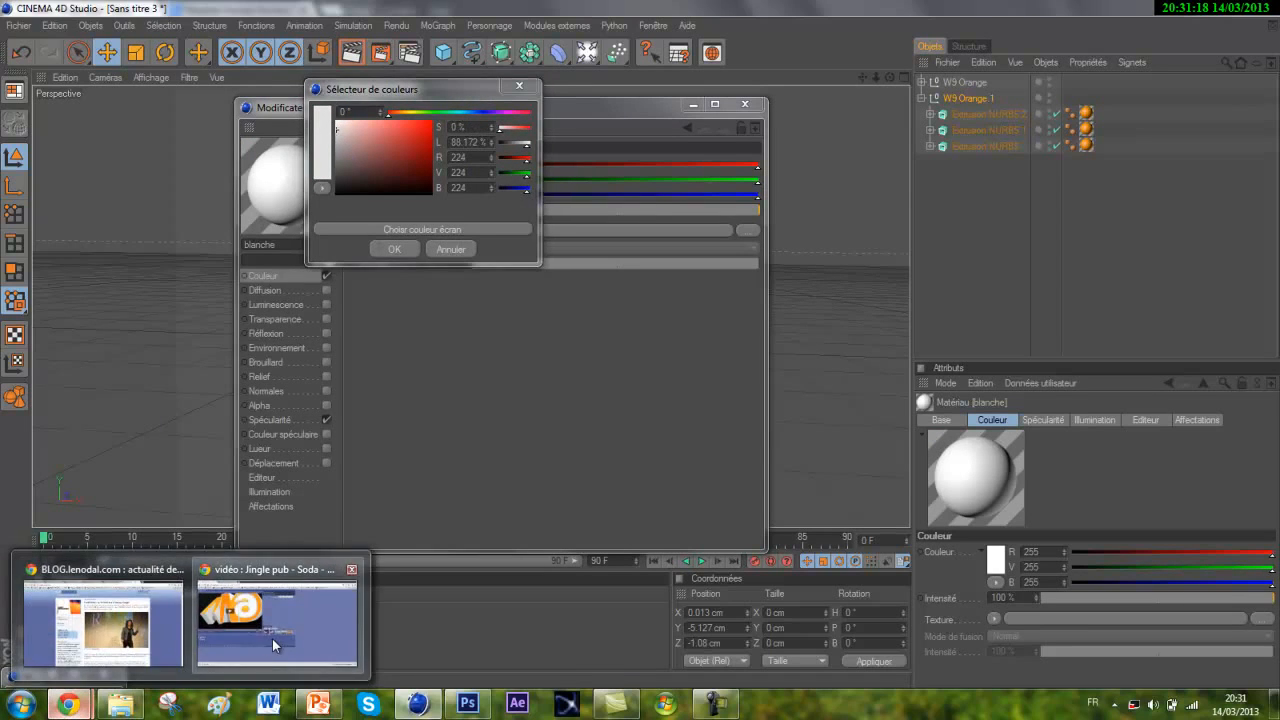
{"action": "left_click", "coordinate": [272, 638]}
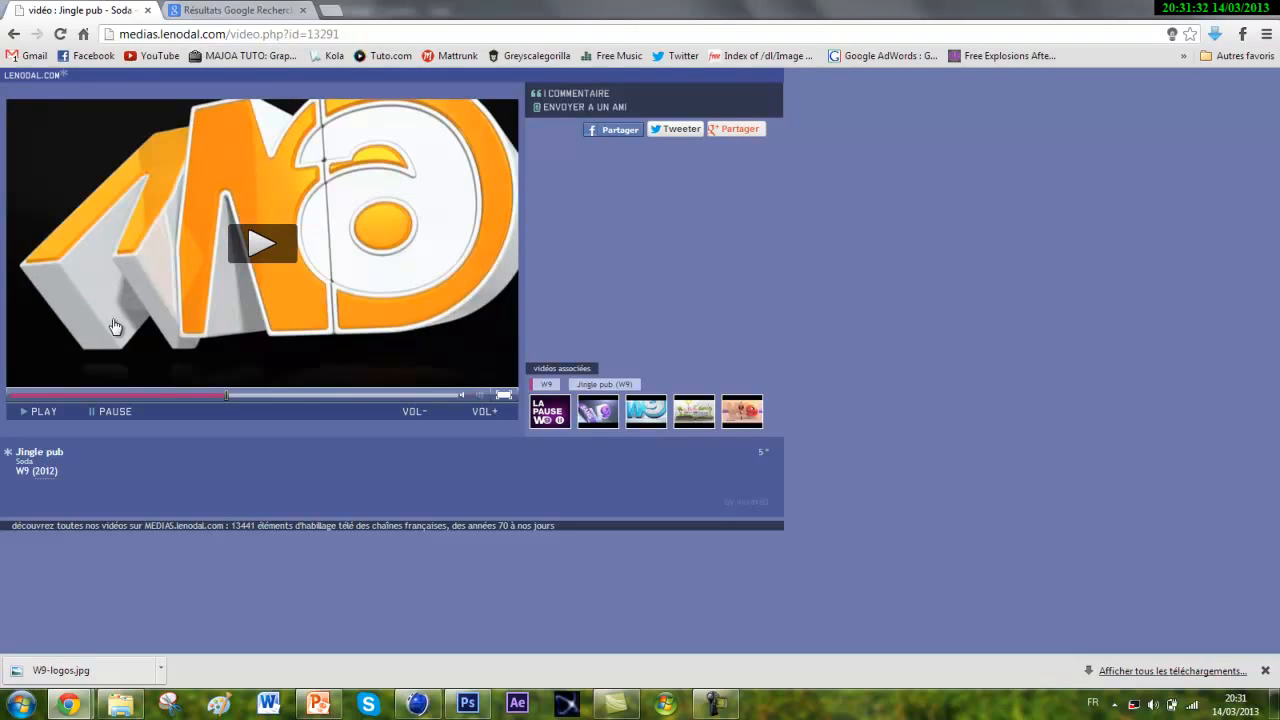
{"action": "left_click", "coordinate": [417, 703]}
{"action": "left_click", "coordinate": [386, 250]}
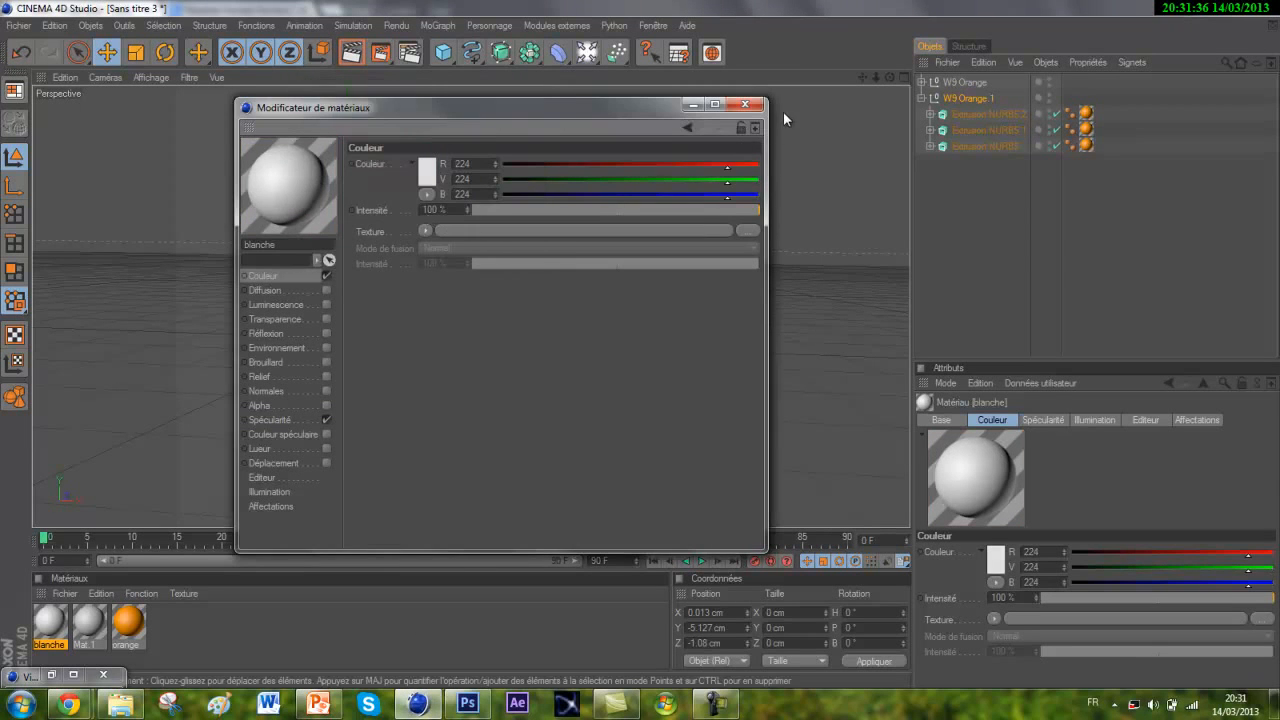
{"action": "left_click", "coordinate": [744, 104]}
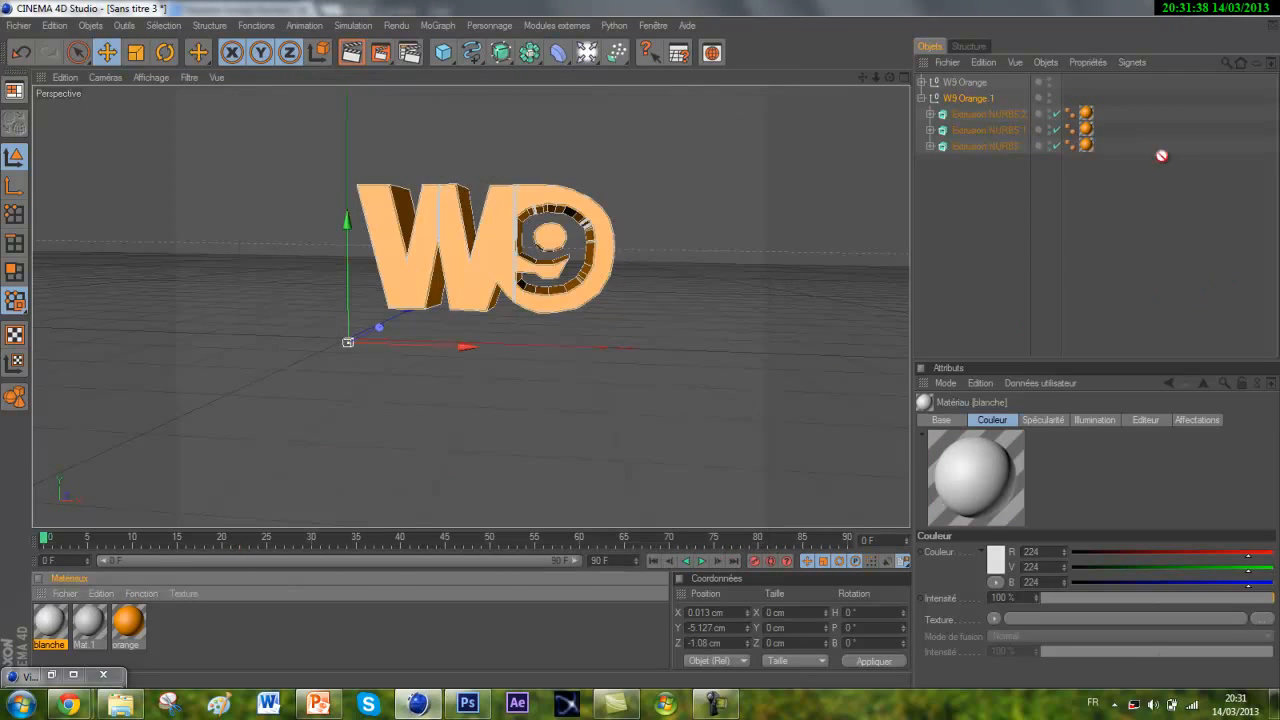
Replace the orange material with blanche on the three extrusions of the duplicated group and check the result from the side.
{"action": "left_click_drag", "start_coordinate": [1161, 155], "coordinate": [1098, 147]}
{"action": "left_click", "coordinate": [1087, 146]}
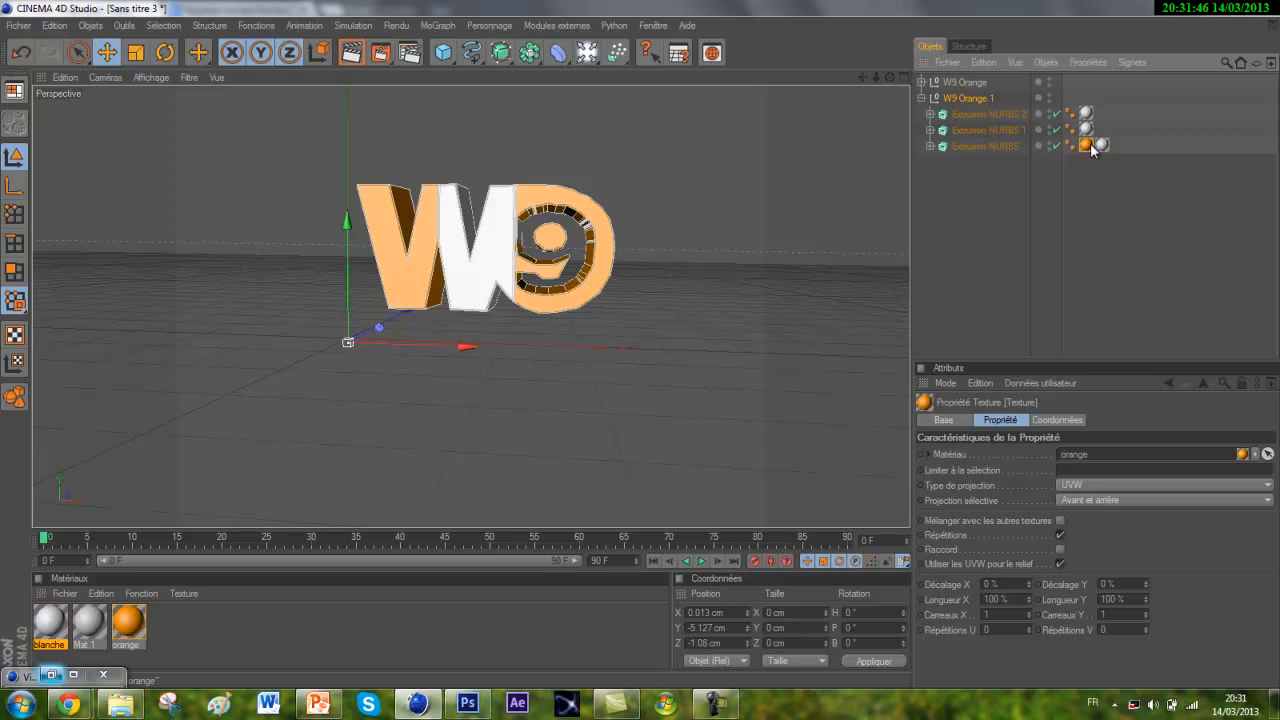
{"action": "key", "text": "Delete"}
{"action": "left_click", "coordinate": [1072, 203]}
{"action": "left_click_drag", "start_coordinate": [890, 77], "coordinate": [640, 346]}
{"action": "left_click_drag", "start_coordinate": [889, 77], "coordinate": [640, 345]}
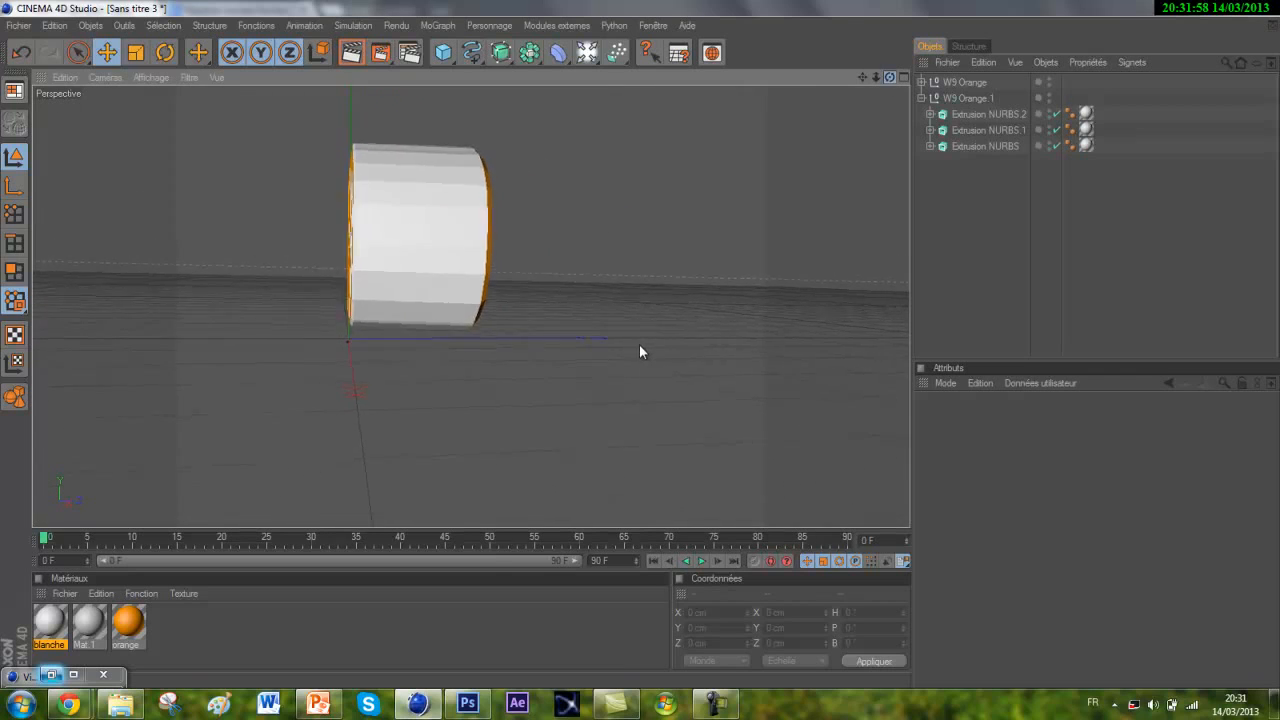
Rename the duplicated group W9 Blanc.
{"action": "double_click", "coordinate": [972, 98]}
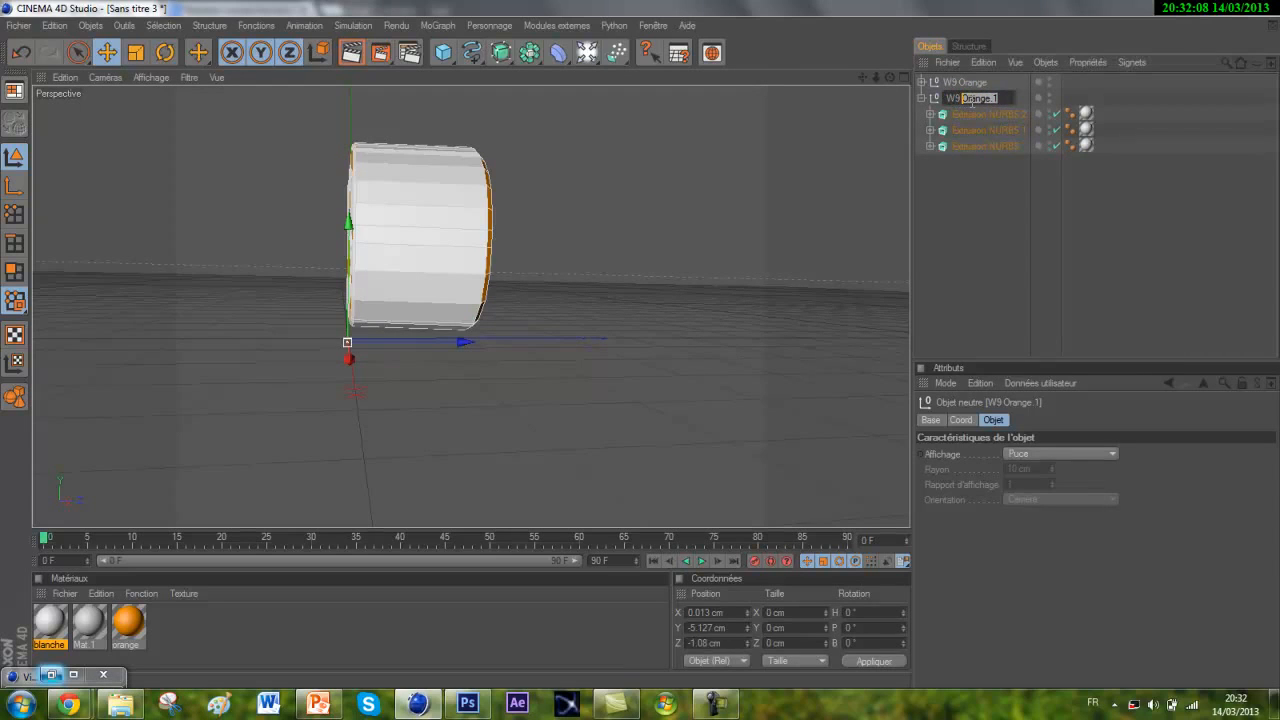
{"action": "type", "text": "W9 Blanc"}
{"action": "key", "text": "Return"}
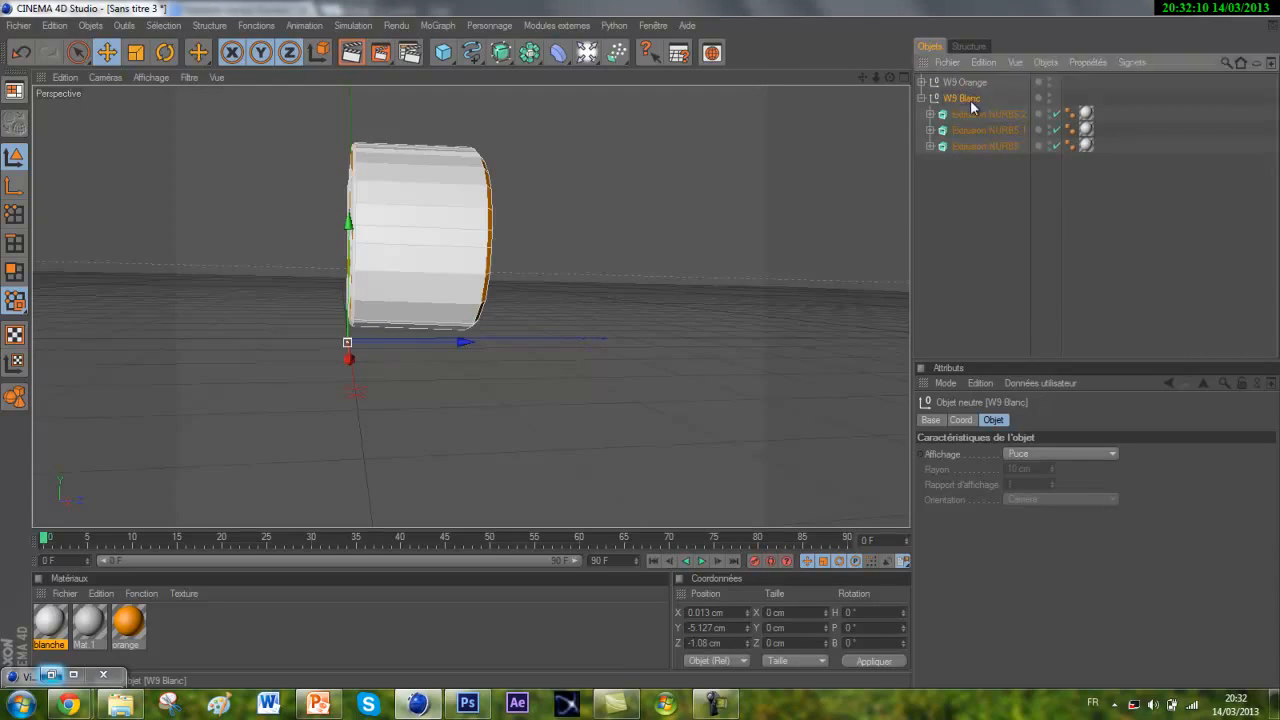
Set the Z movement of the three W9 Orange extrusions to 0 cm and inspect the letters at an angle.
{"action": "left_click", "coordinate": [922, 82]}
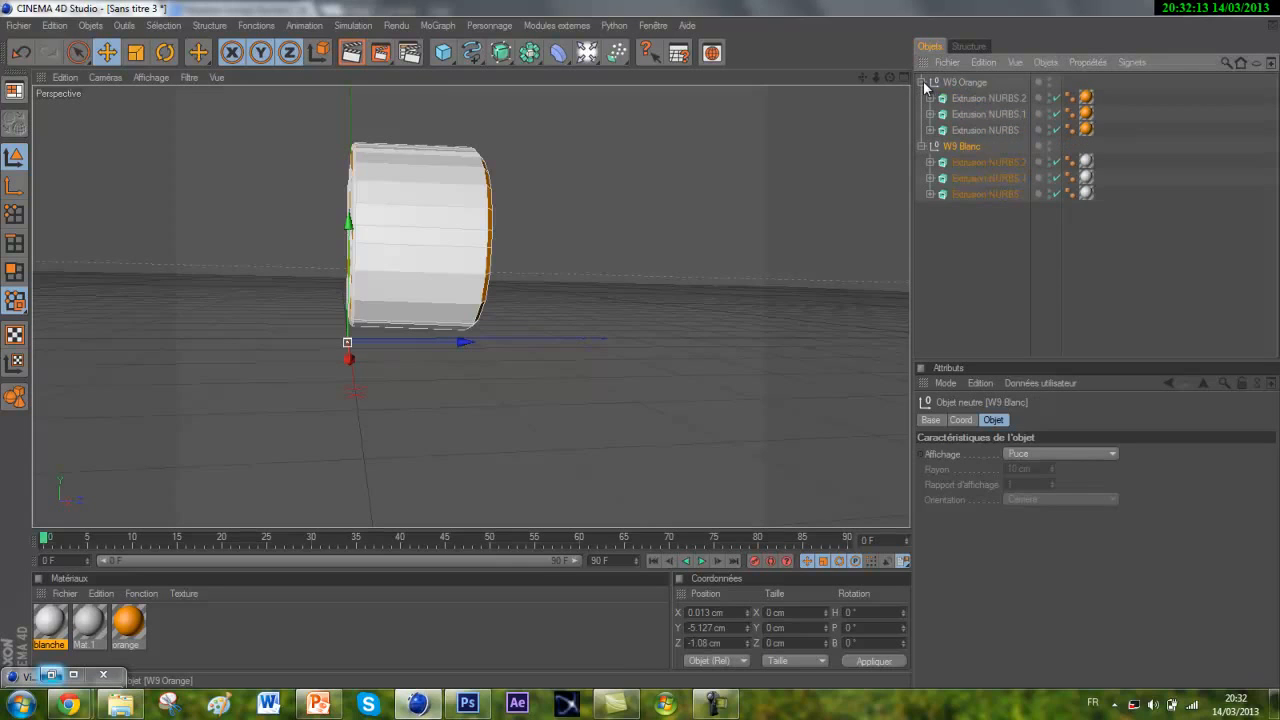
{"action": "left_click", "coordinate": [975, 98]}
{"action": "left_click", "coordinate": [976, 131], "text": "shift"}
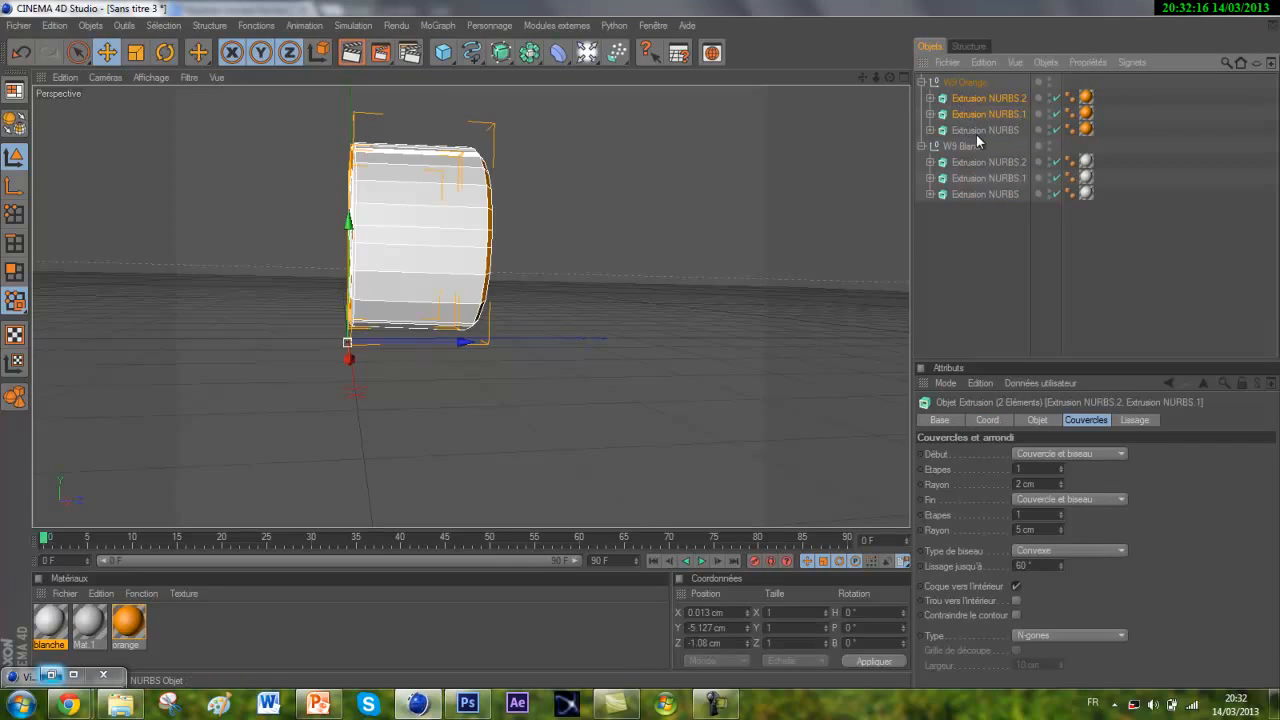
{"action": "right_click", "coordinate": [1041, 420]}
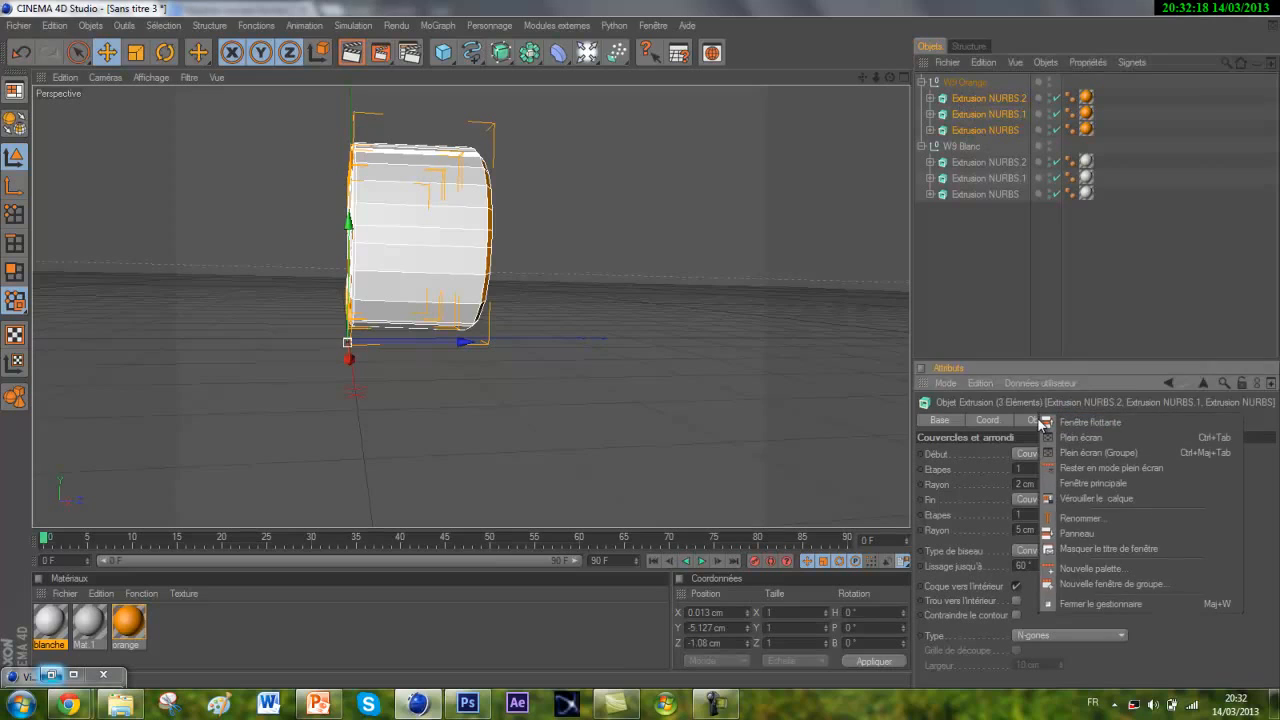
{"action": "left_click", "coordinate": [1036, 421]}
{"action": "left_click", "coordinate": [1036, 421]}
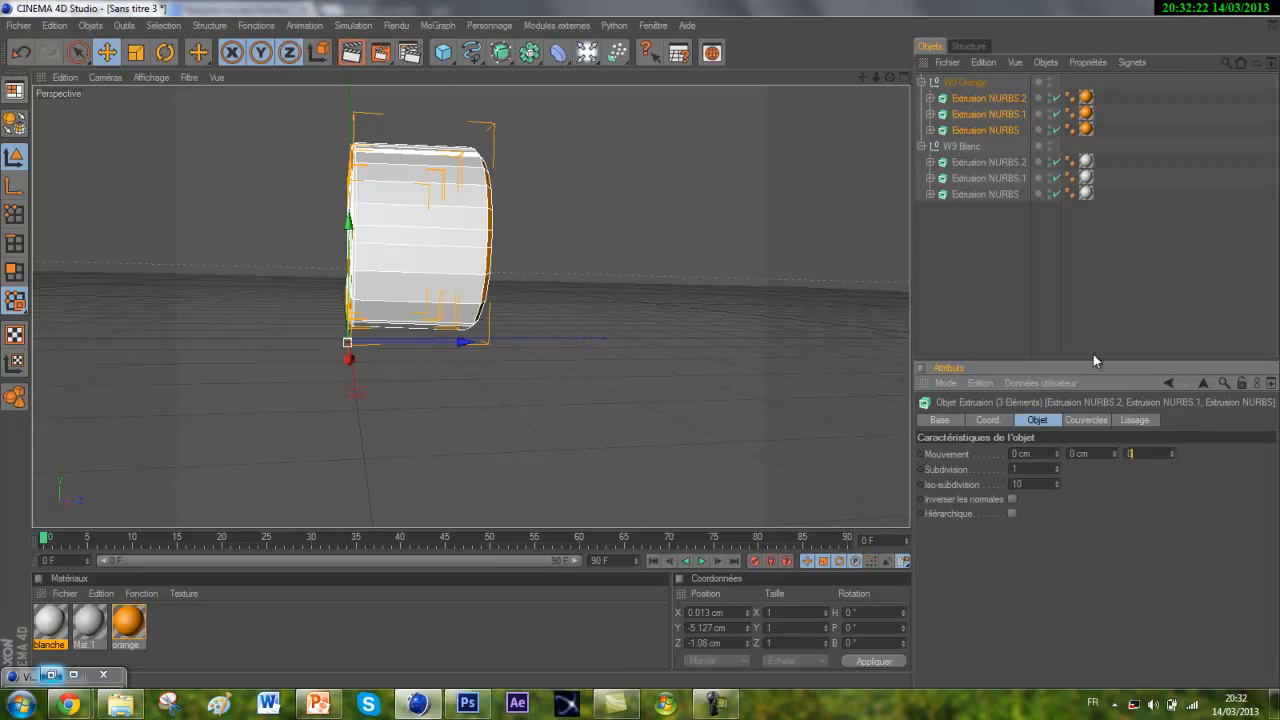
{"action": "left_click", "coordinate": [951, 205]}
{"action": "left_click_drag", "start_coordinate": [889, 77], "coordinate": [640, 343]}
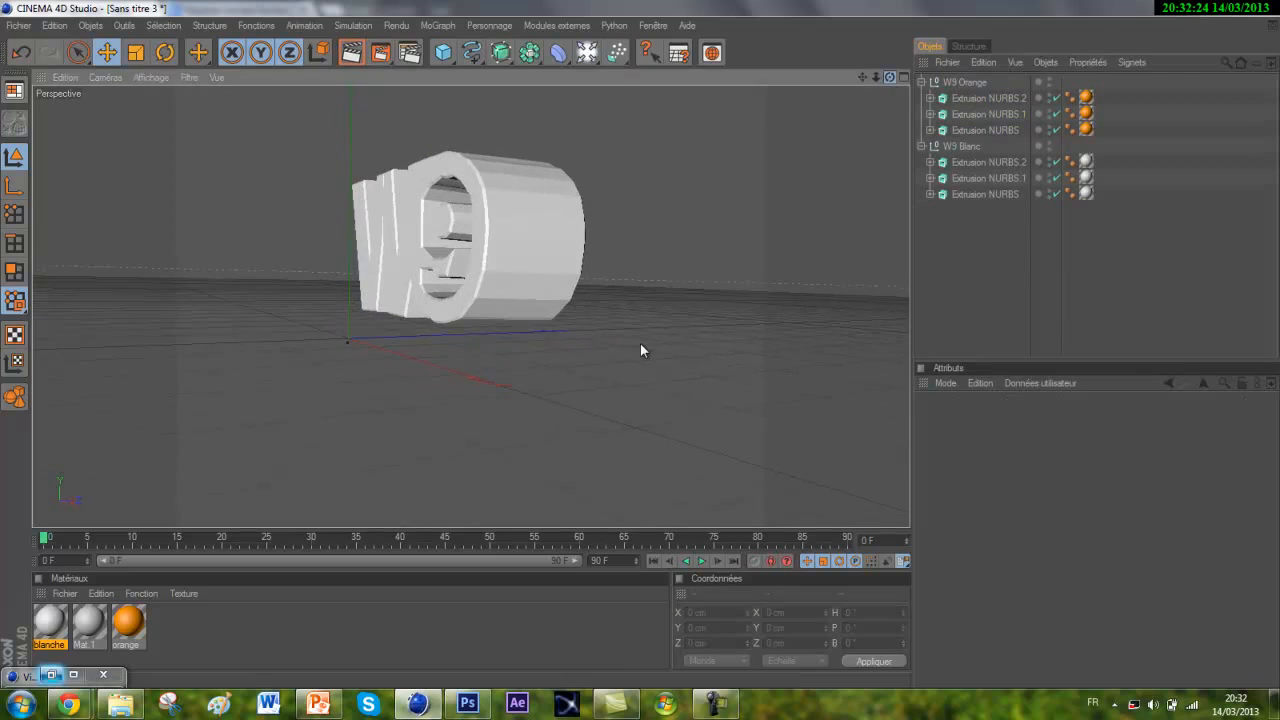
Try a Z movement of 20 cm on the three W9 Orange extrusions and reduce it to 10 cm.
{"action": "left_click", "coordinate": [990, 98]}
{"action": "left_click", "coordinate": [988, 106]}
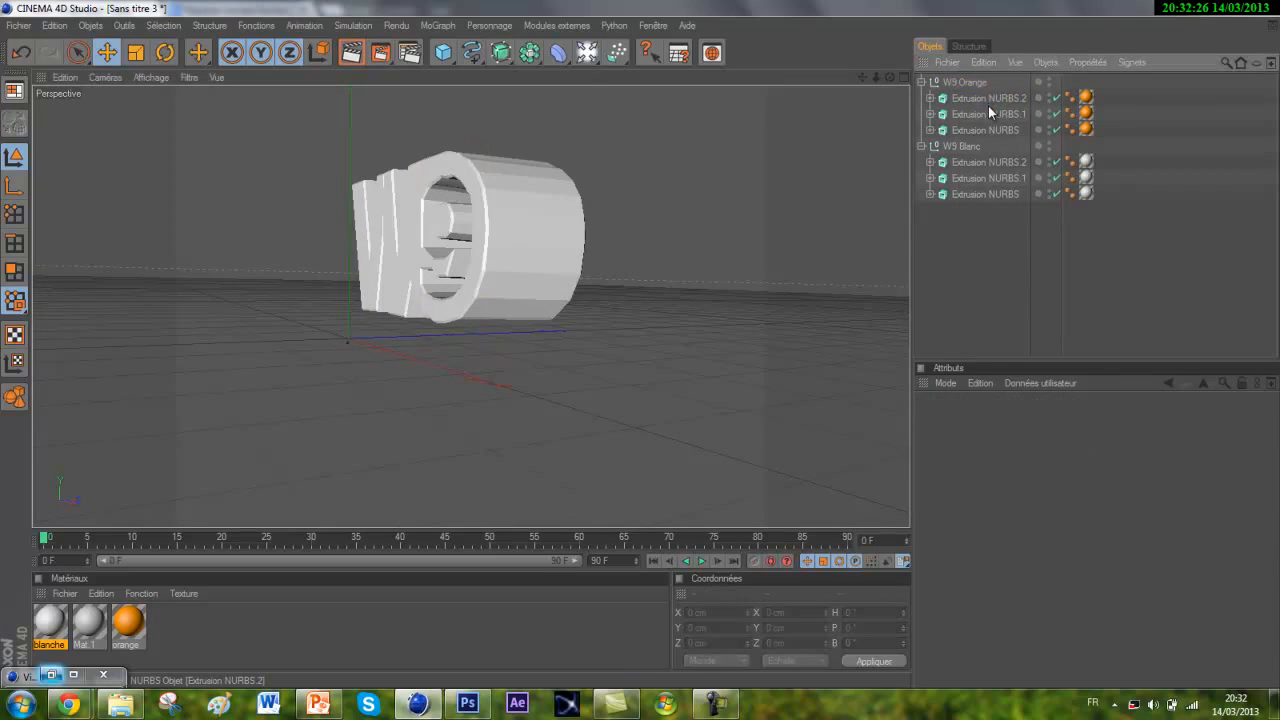
{"action": "left_click", "coordinate": [978, 104]}
{"action": "left_click", "coordinate": [988, 128], "text": "shift"}
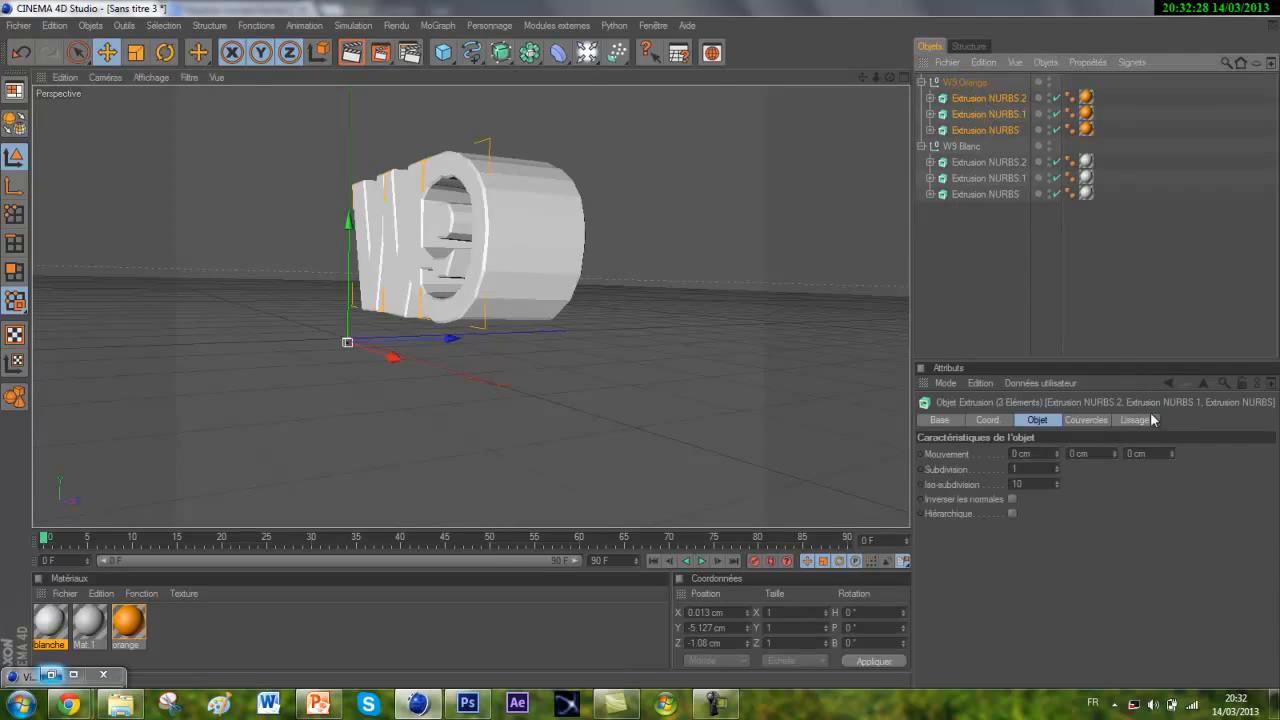
{"action": "left_click", "coordinate": [1161, 451]}
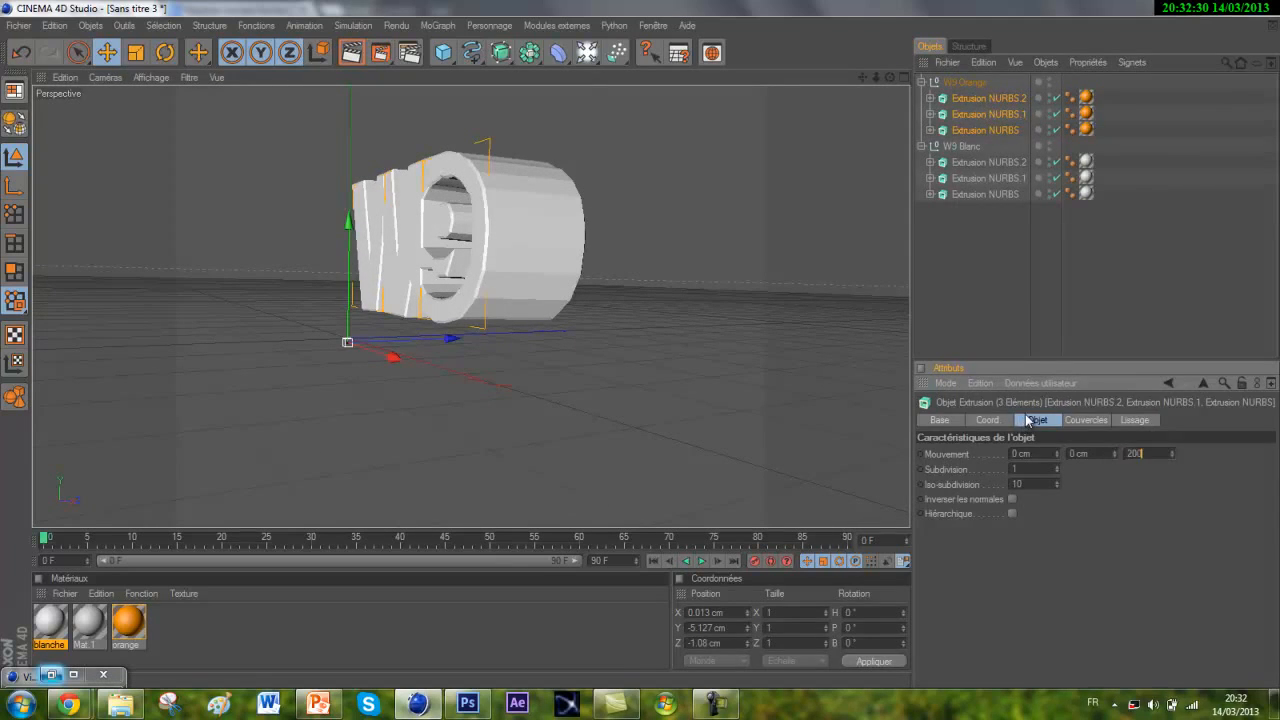
{"action": "type", "text": "20"}
{"action": "key", "text": "Return"}
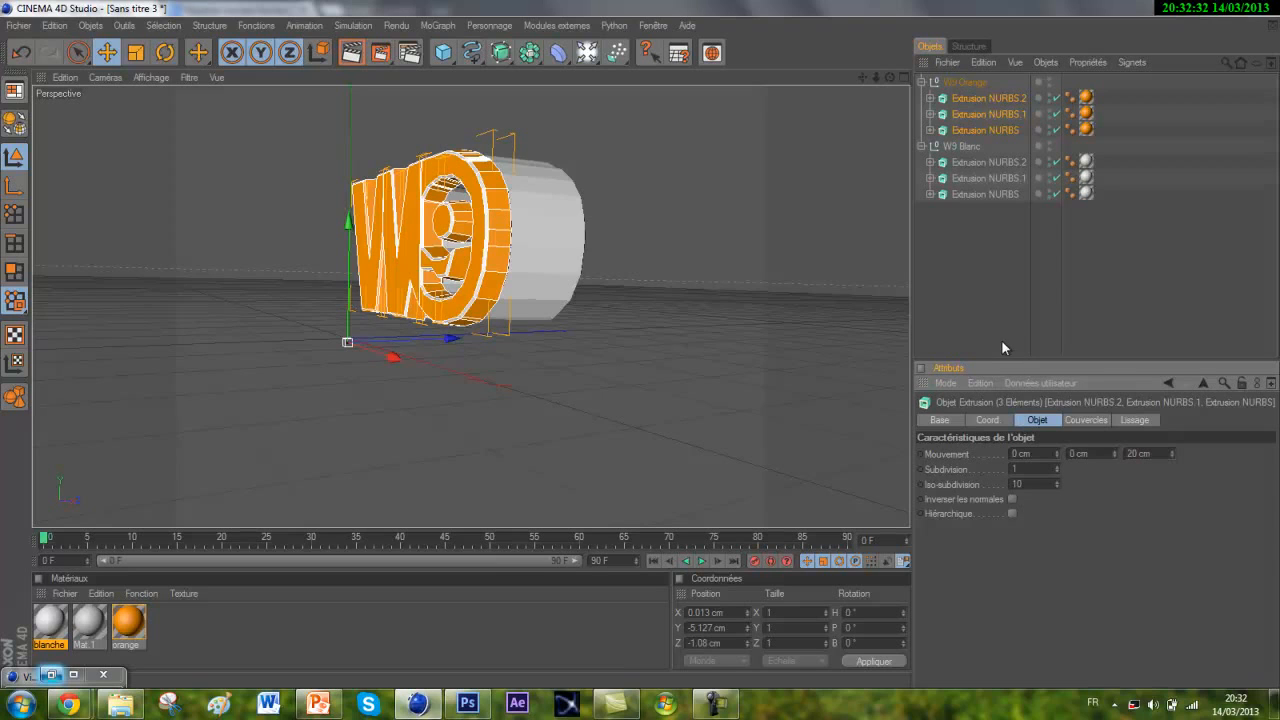
{"action": "type", "text": "10"}
{"action": "key", "text": "Return"}
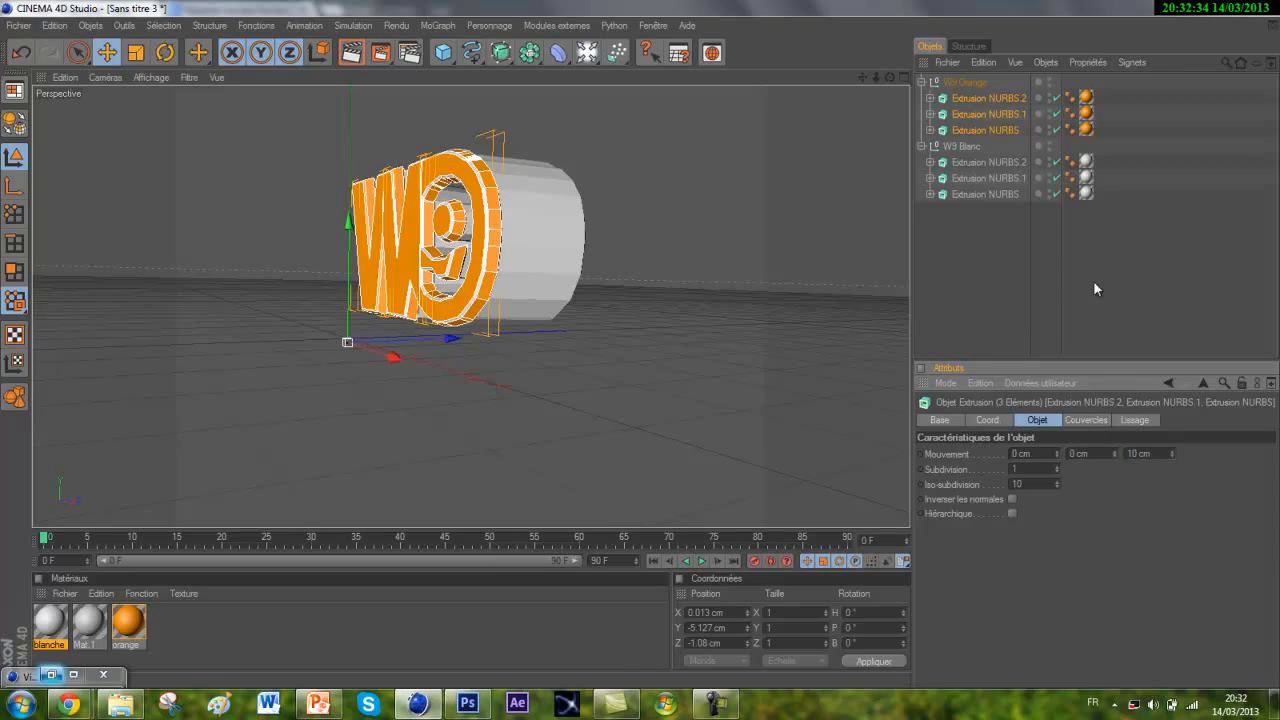
{"action": "left_click_drag", "start_coordinate": [887, 74], "coordinate": [641, 341]}
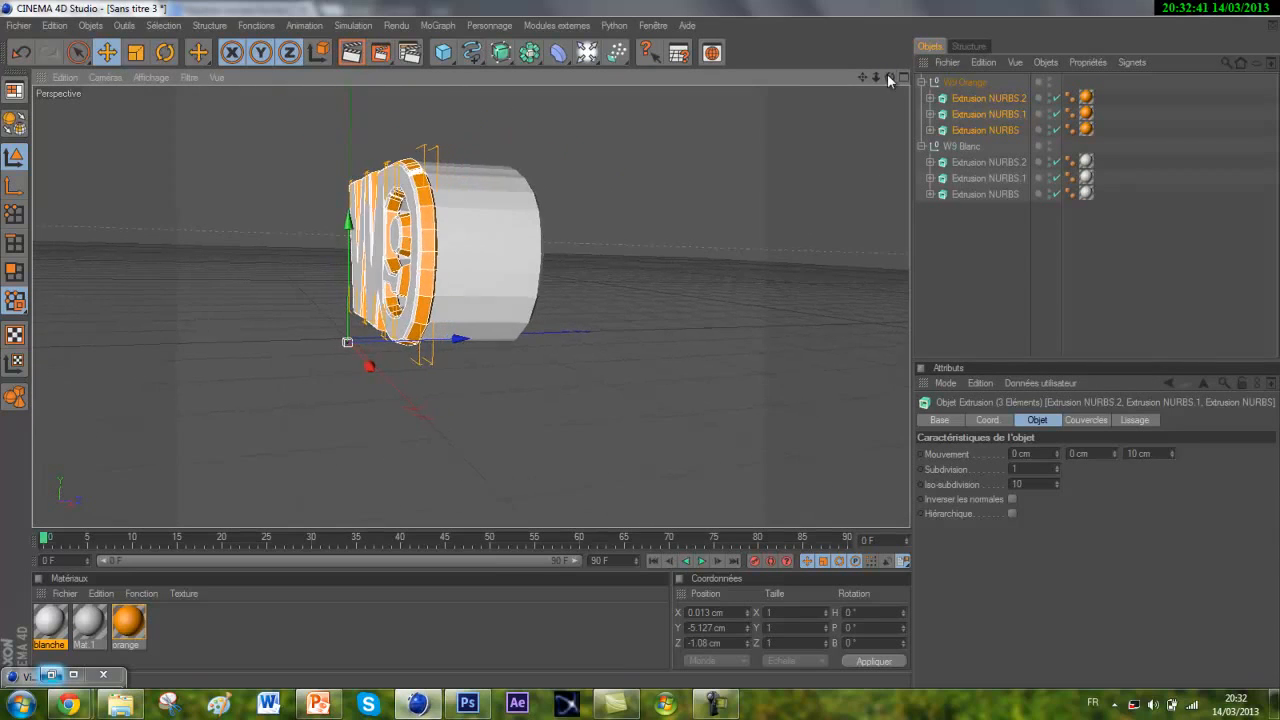
Move the W9 Blanc group along Z to about 7.7 cm and render the view from the front.
{"action": "left_click", "coordinate": [961, 146]}
{"action": "left_click_drag", "start_coordinate": [449, 339], "coordinate": [641, 344]}
{"action": "left_click_drag", "start_coordinate": [882, 76], "coordinate": [641, 343]}
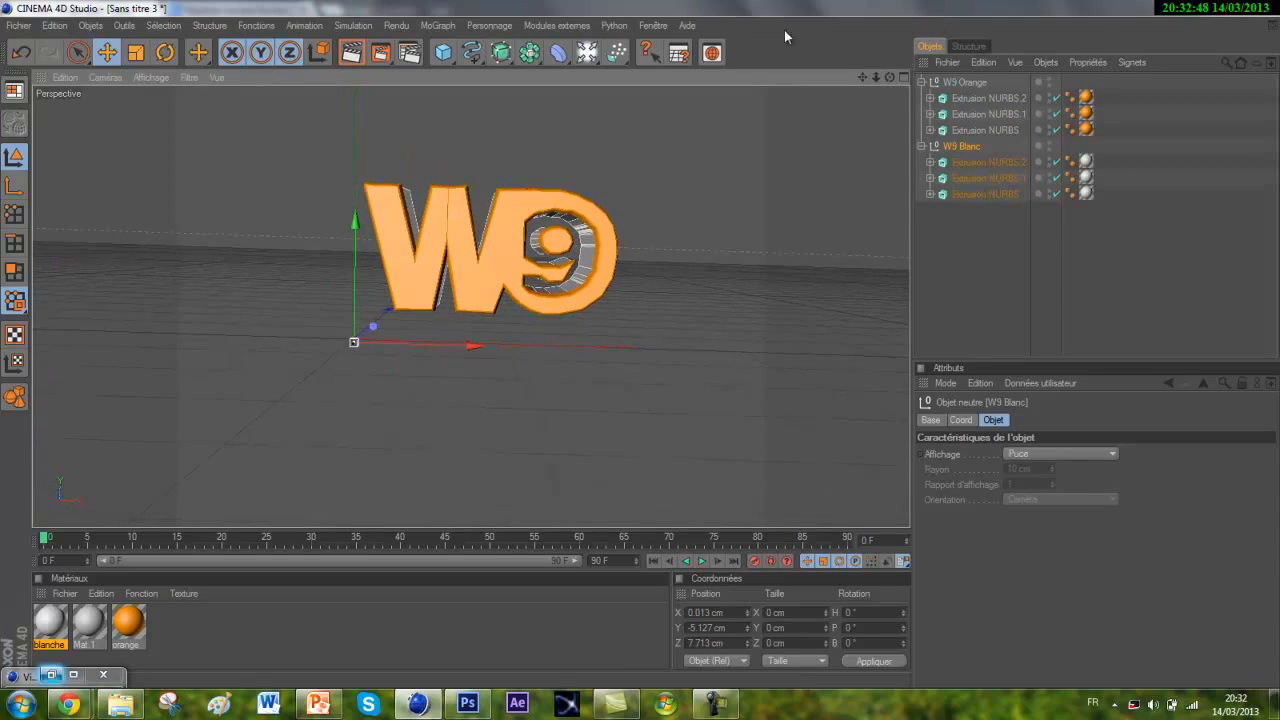
{"action": "left_click_drag", "start_coordinate": [889, 77], "coordinate": [639, 343]}
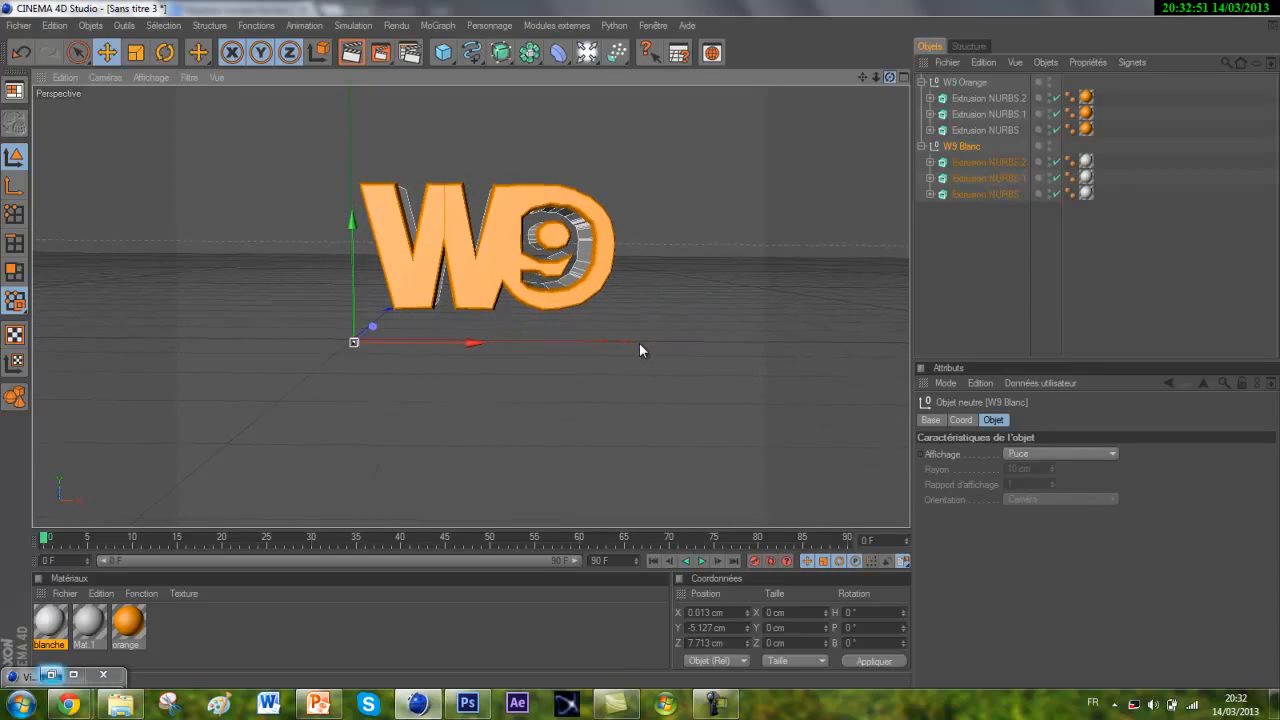
{"action": "left_click", "coordinate": [352, 53]}
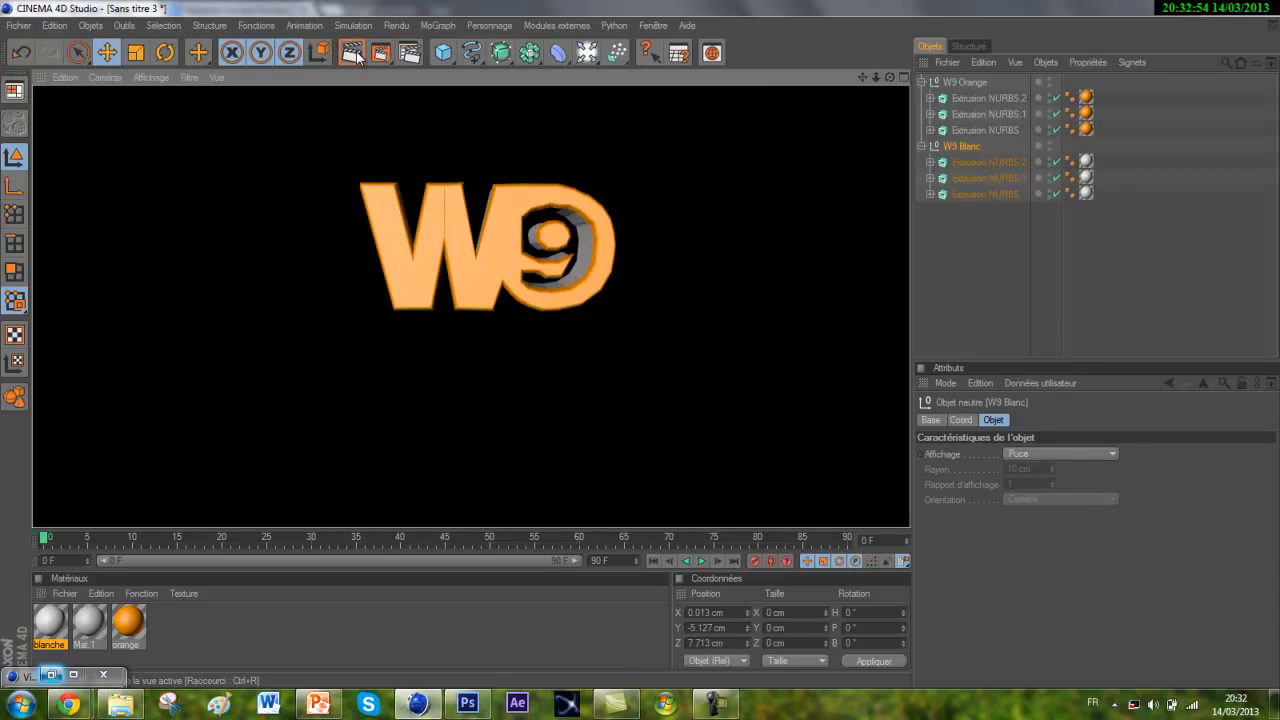
{"action": "left_click", "coordinate": [614, 220]}
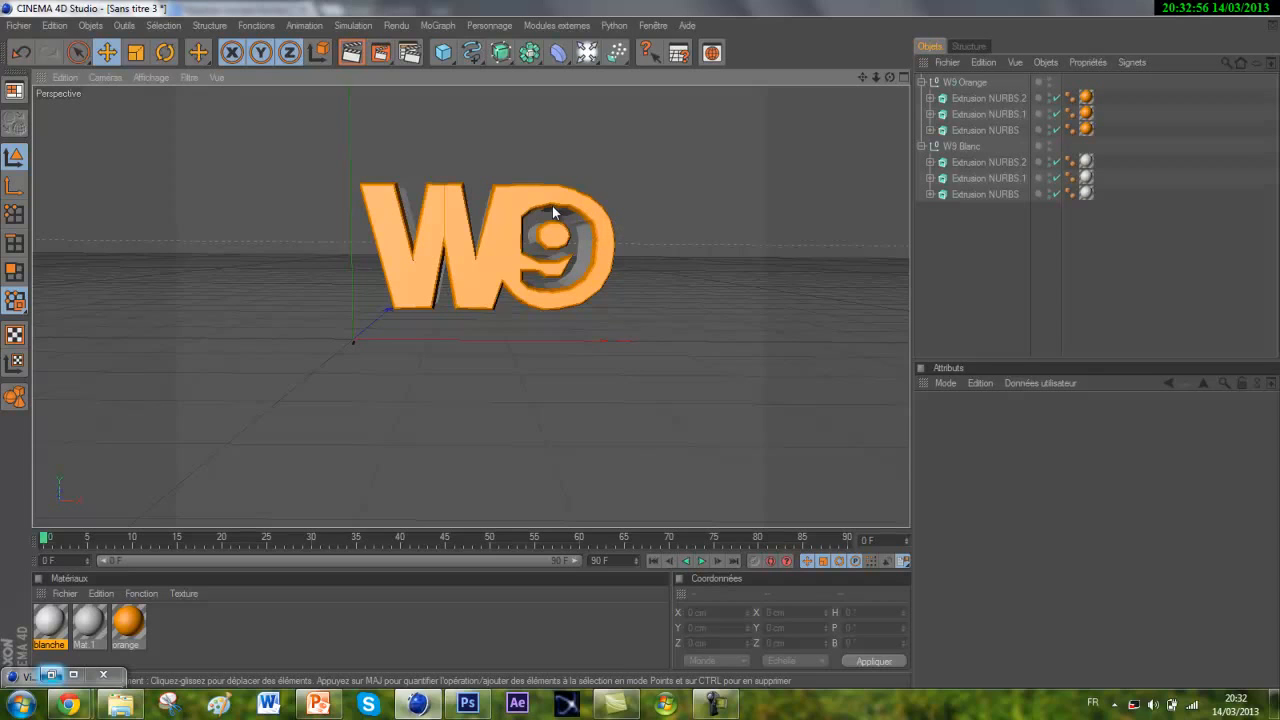
Switch to Chrome, play the W9 jingle reference video and pause it on the turning letters, comparing it with the Cinema 4D model.
{"action": "mouse_move", "coordinate": [68, 704]}
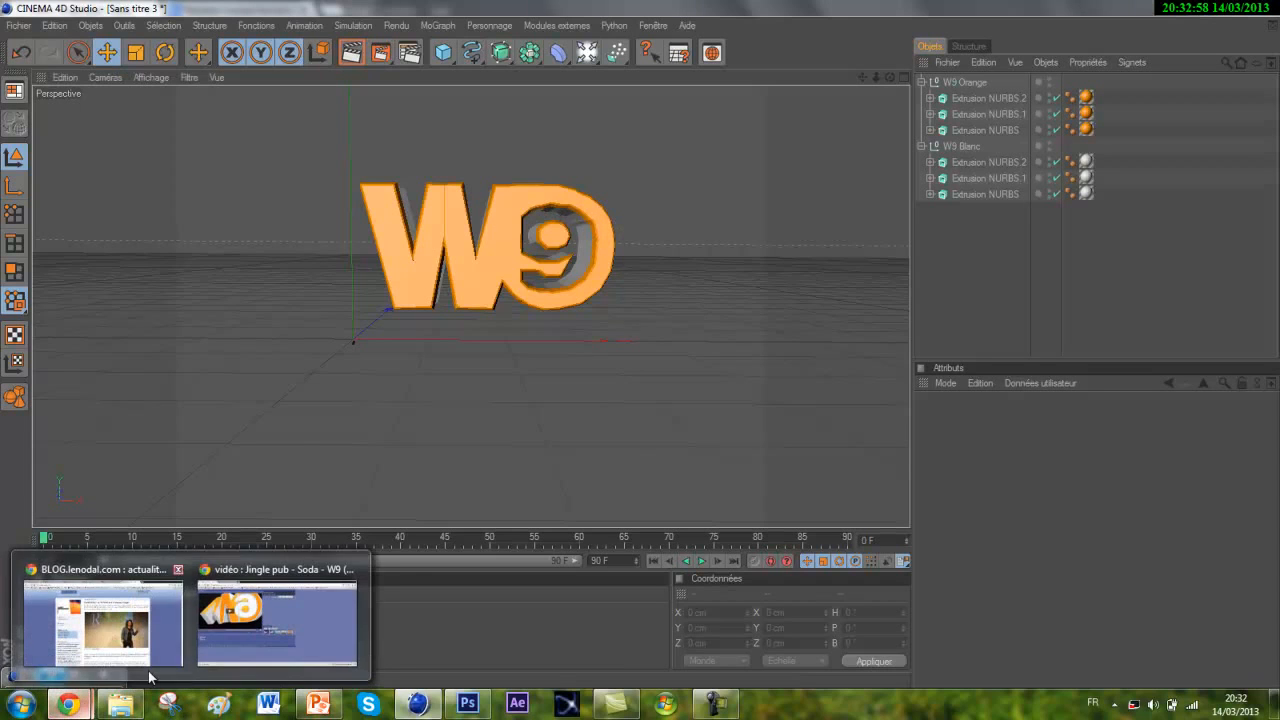
{"action": "mouse_move", "coordinate": [261, 639]}
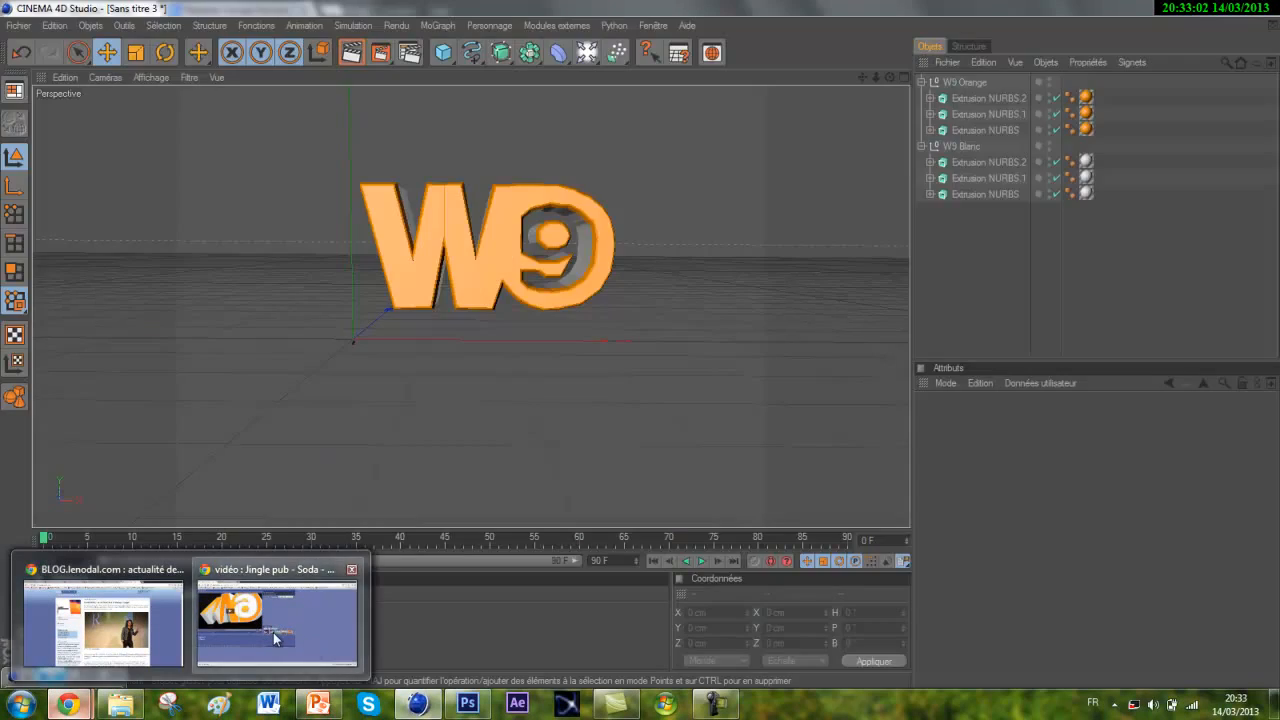
{"action": "left_click", "coordinate": [276, 636]}
{"action": "left_click", "coordinate": [84, 398]}
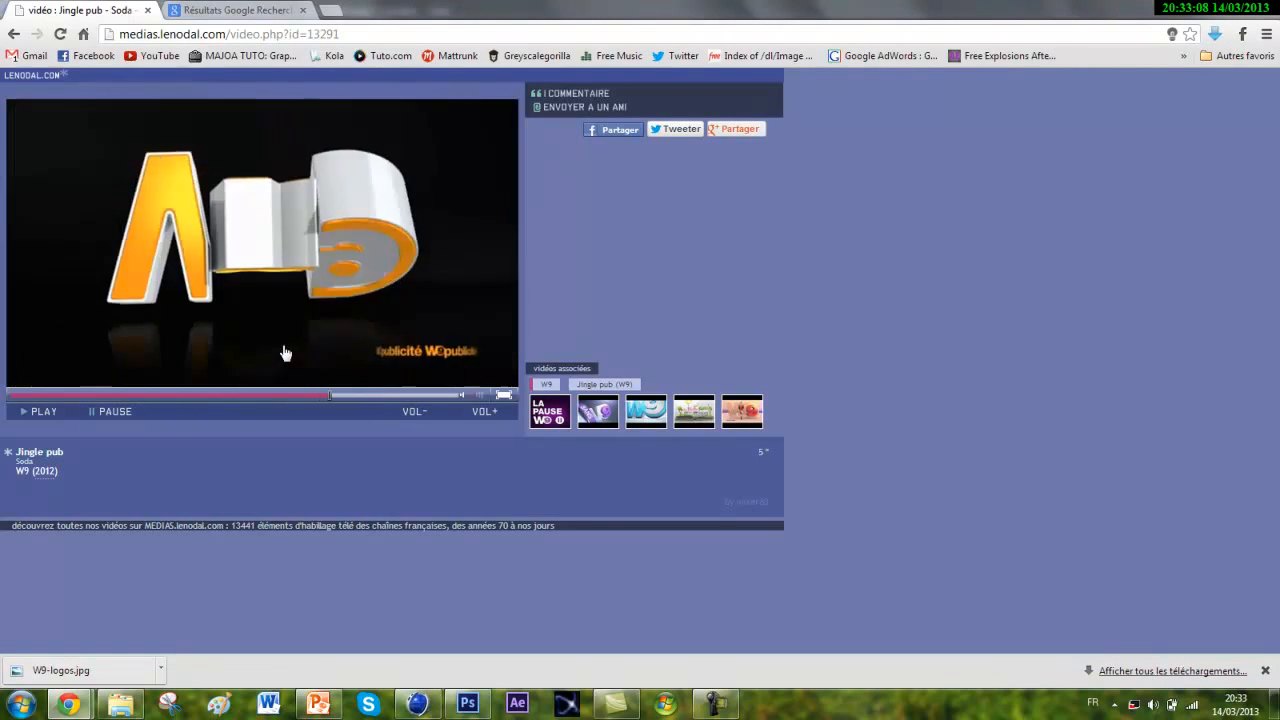
{"action": "left_click", "coordinate": [297, 351]}
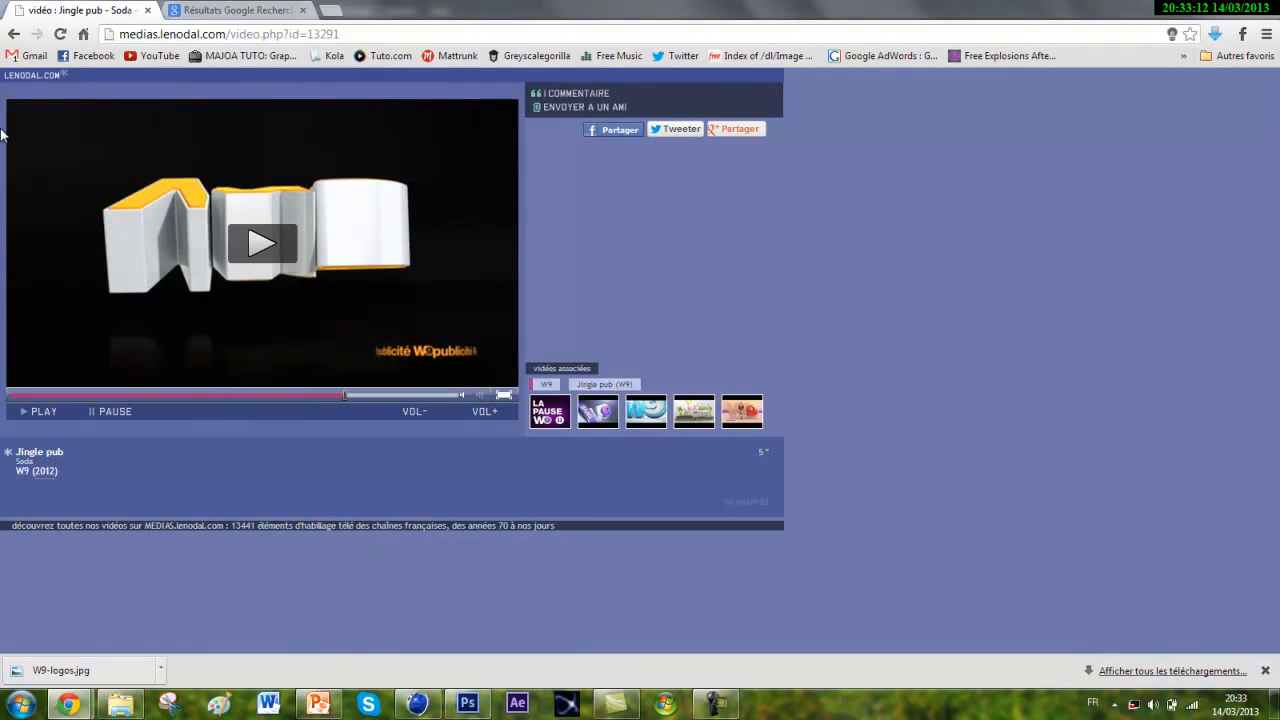
{"action": "left_click", "coordinate": [417, 703]}
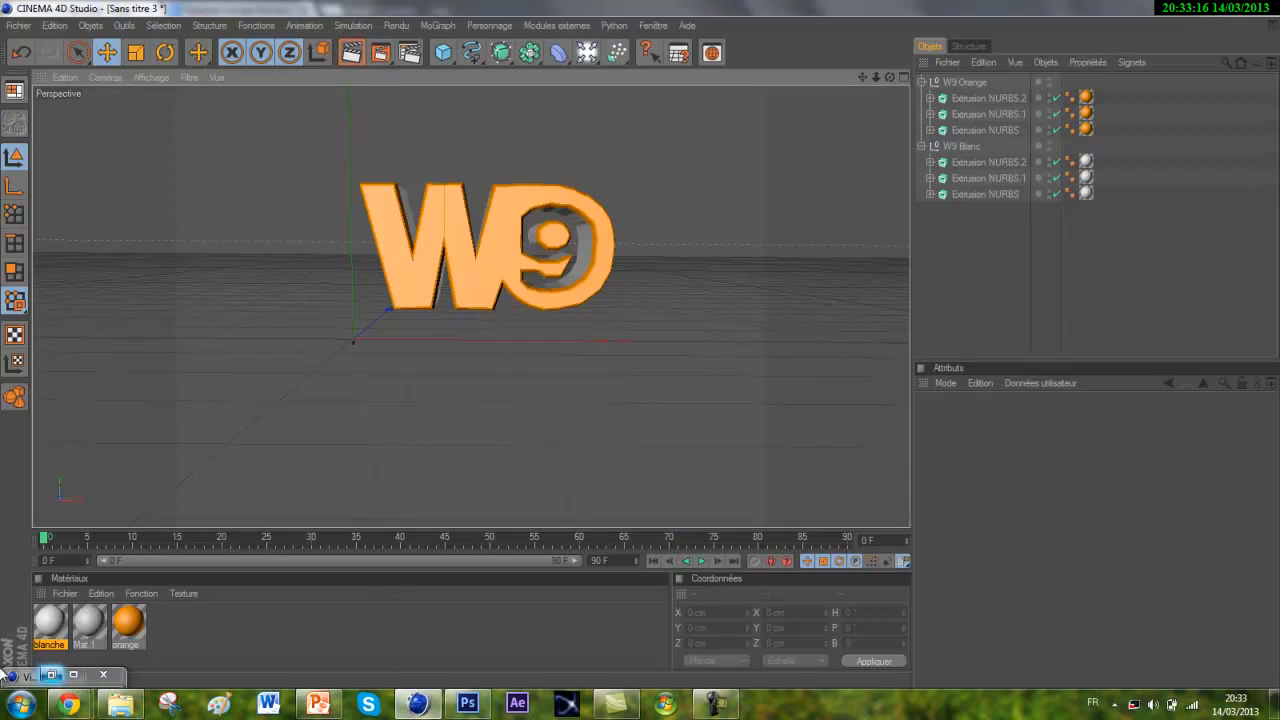
{"action": "mouse_move", "coordinate": [68, 703]}
{"action": "left_click", "coordinate": [262, 628]}
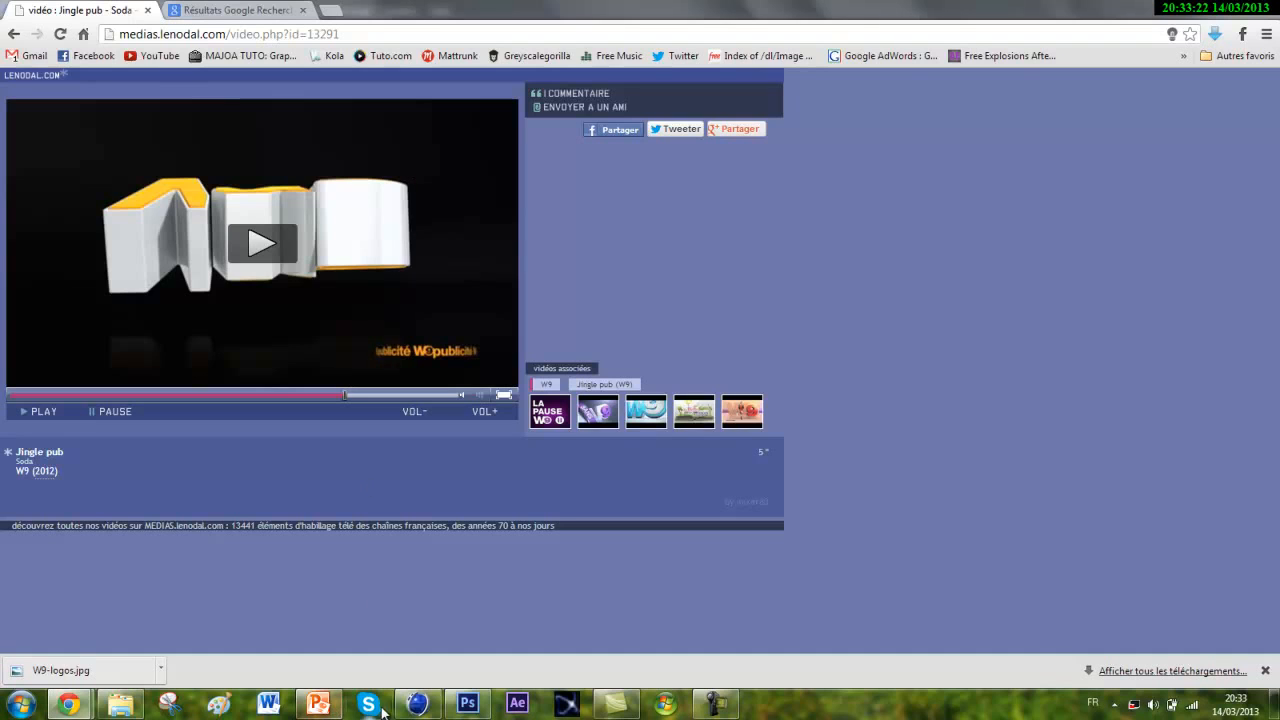
{"action": "left_click", "coordinate": [417, 703]}
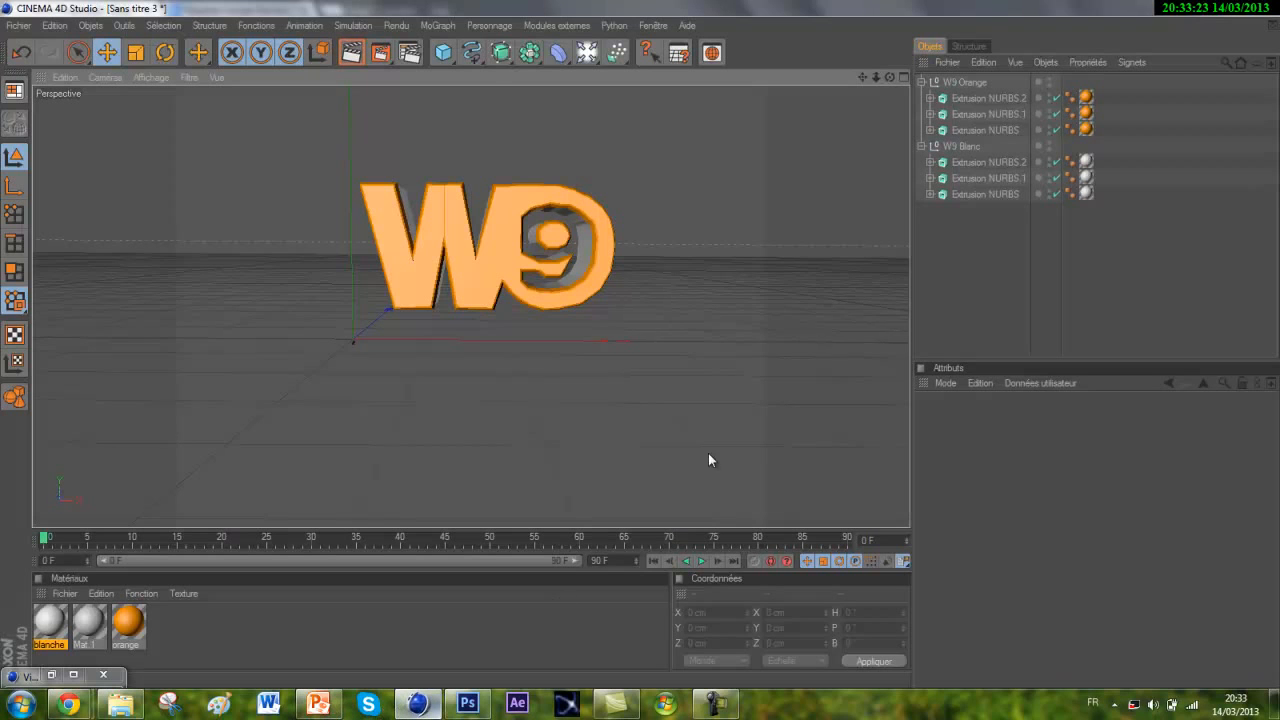
Add two Sol floor objects to the scene under the W9 letters.
{"action": "right_click", "coordinate": [854, 77]}
{"action": "left_click", "coordinate": [865, 72]}
{"action": "left_click_drag", "start_coordinate": [865, 73], "coordinate": [635, 343]}
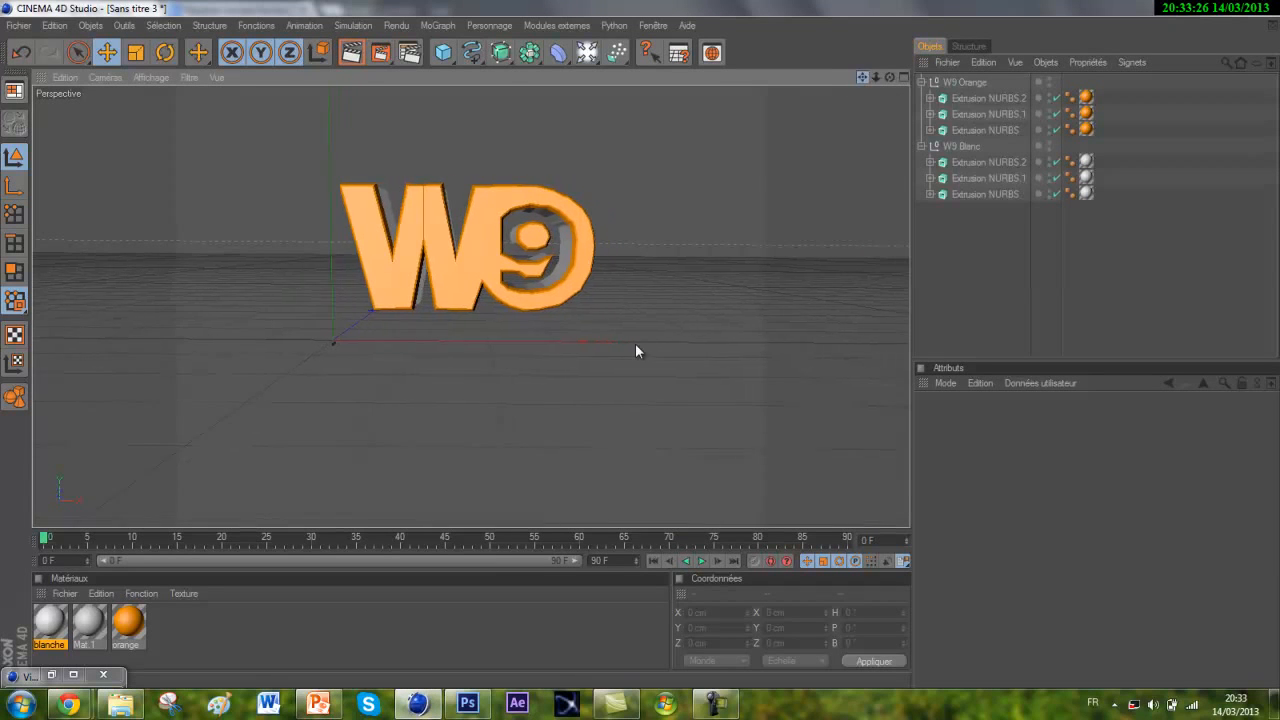
{"action": "left_click", "coordinate": [587, 52]}
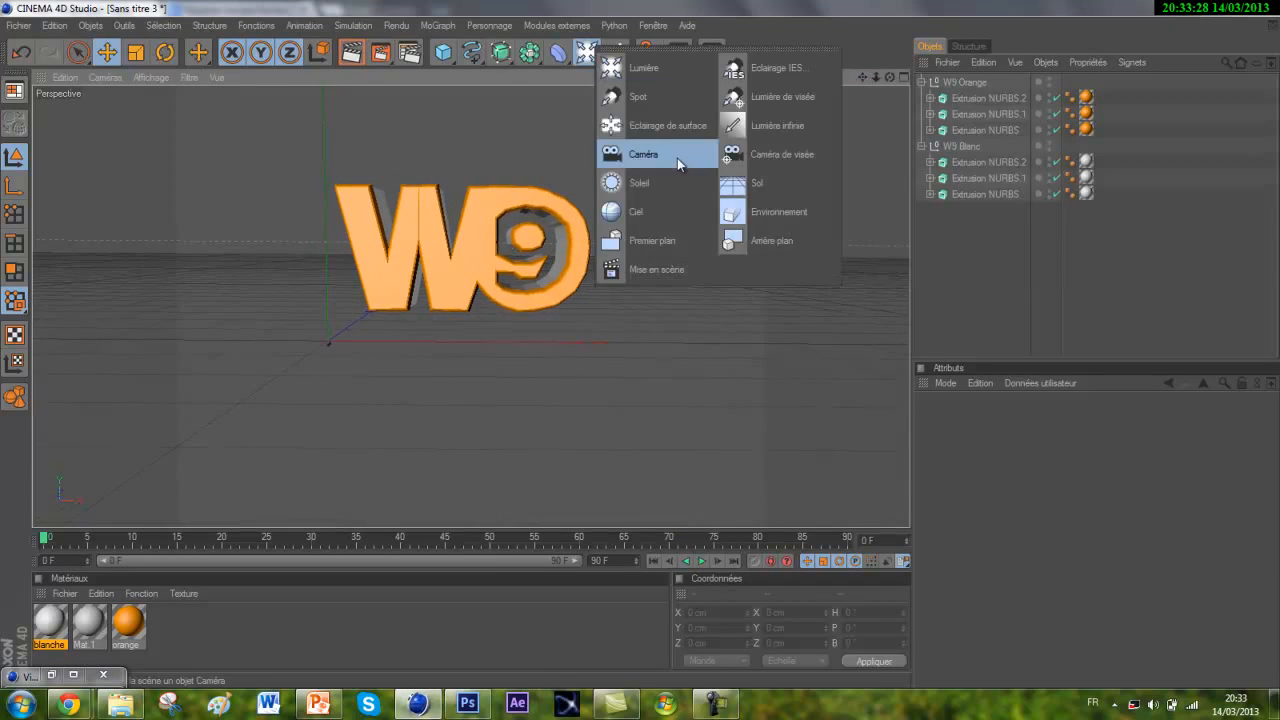
{"action": "left_click", "coordinate": [758, 184]}
{"action": "left_click", "coordinate": [587, 52]}
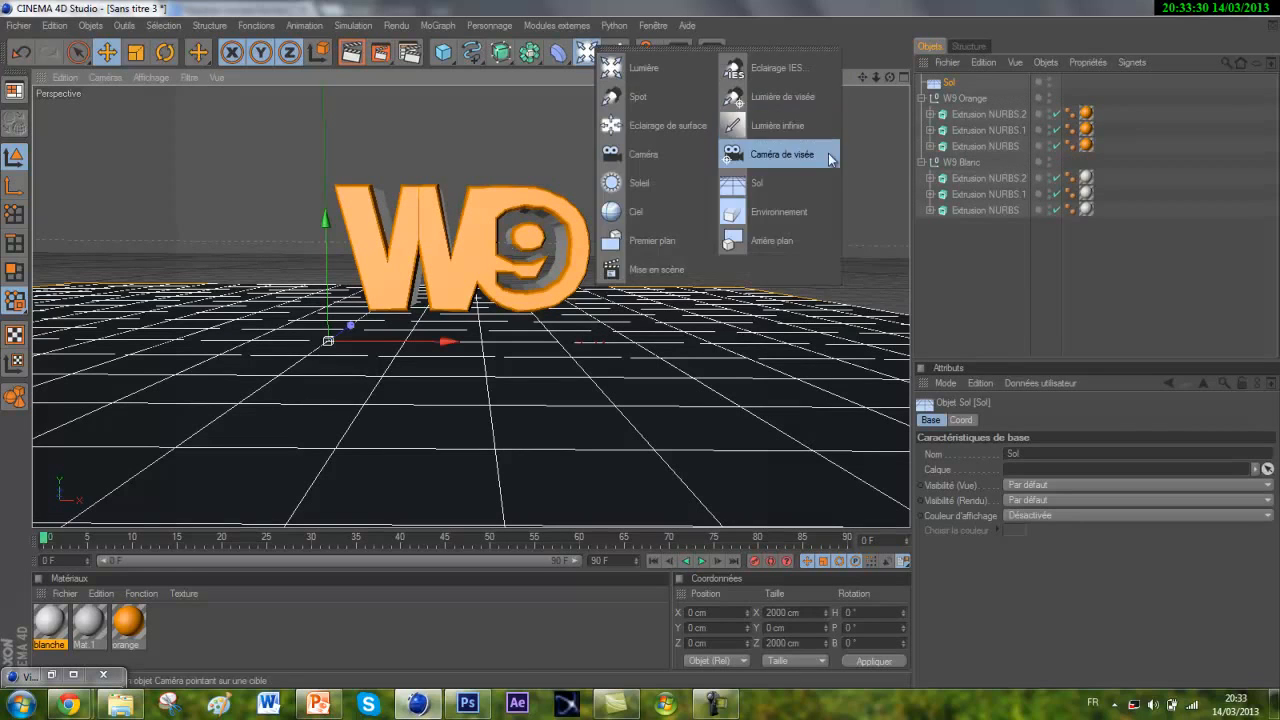
{"action": "left_click", "coordinate": [758, 184]}
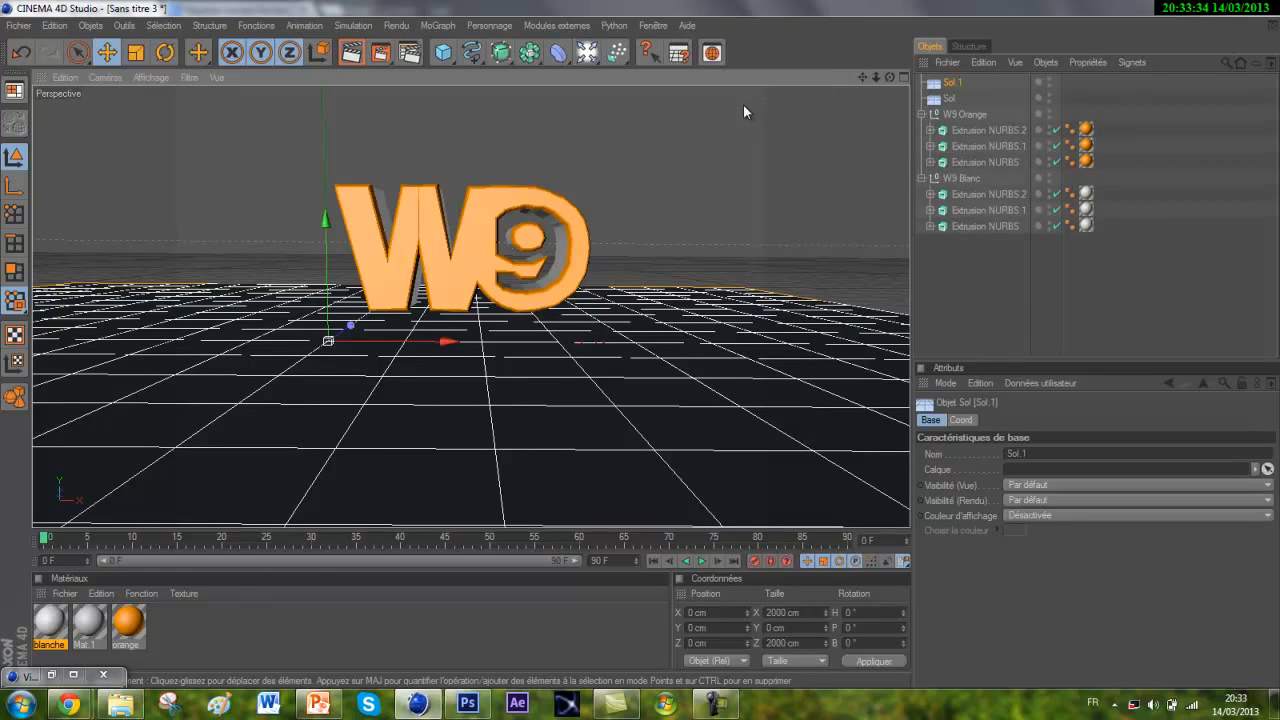
Pitch the second floor 90° into a back wall and move it to about X 154 cm, Z 618 cm behind the letters.
{"action": "left_click", "coordinate": [167, 52]}
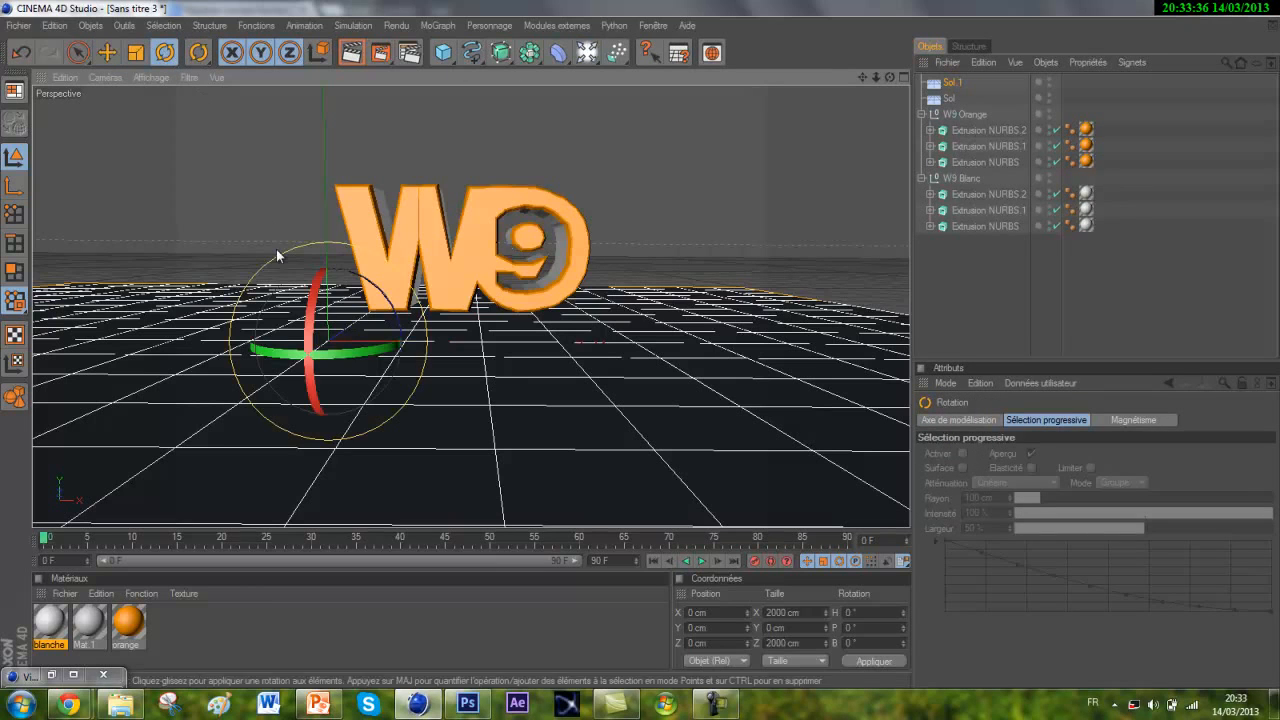
{"action": "left_click_drag", "start_coordinate": [308, 320], "coordinate": [318, 412]}
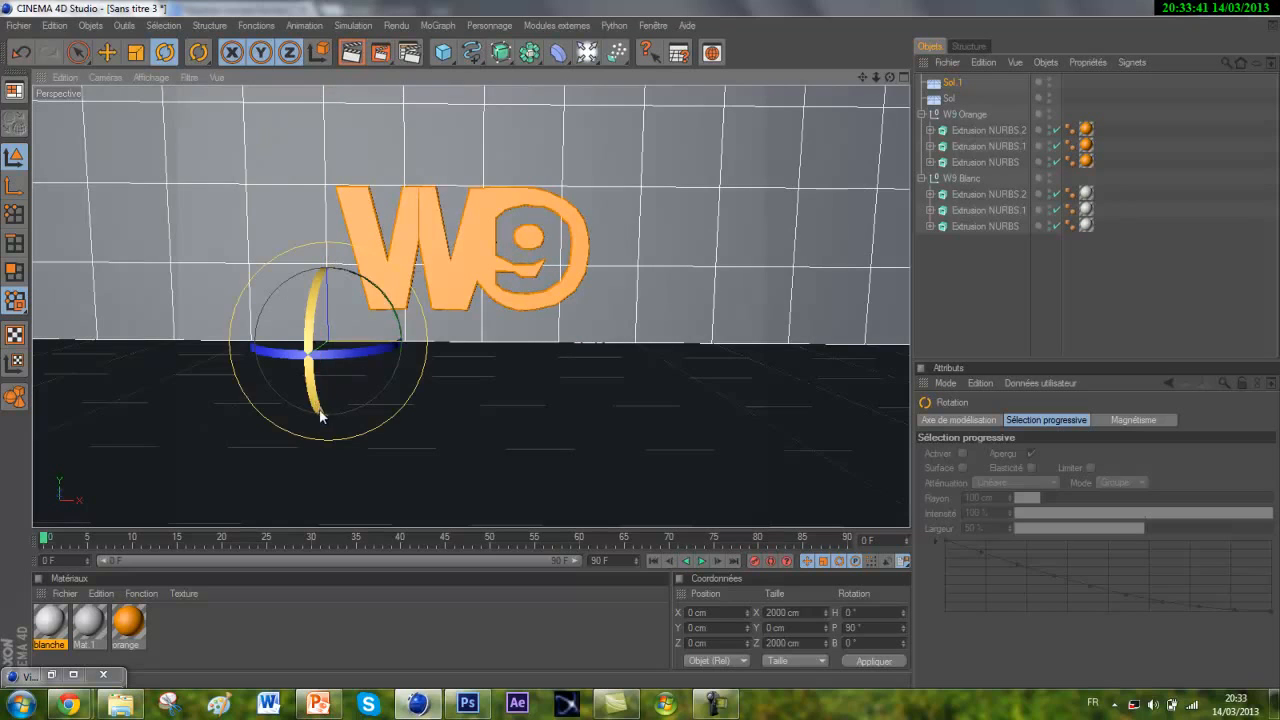
{"action": "left_click", "coordinate": [107, 52]}
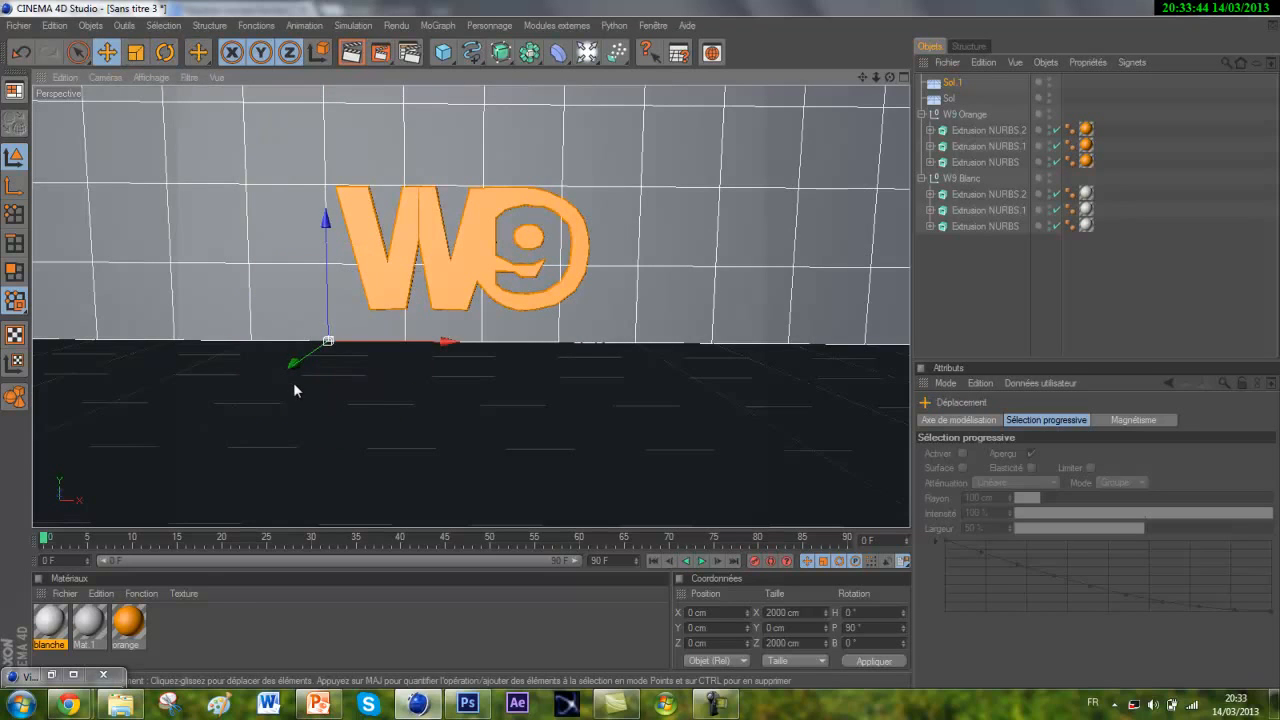
{"action": "left_click_drag", "start_coordinate": [293, 365], "coordinate": [640, 345]}
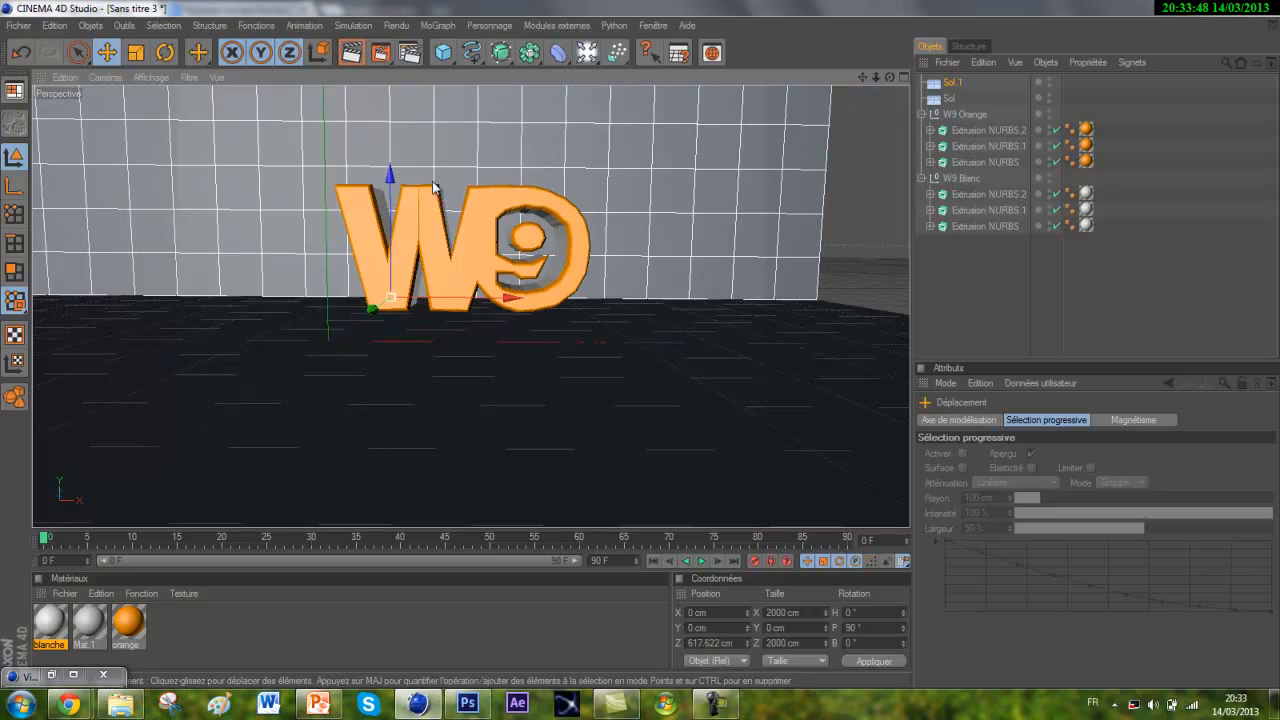
{"action": "left_click_drag", "start_coordinate": [386, 369], "coordinate": [655, 350]}
Create a new material and set its colour to black.
{"action": "double_click", "coordinate": [337, 616]}
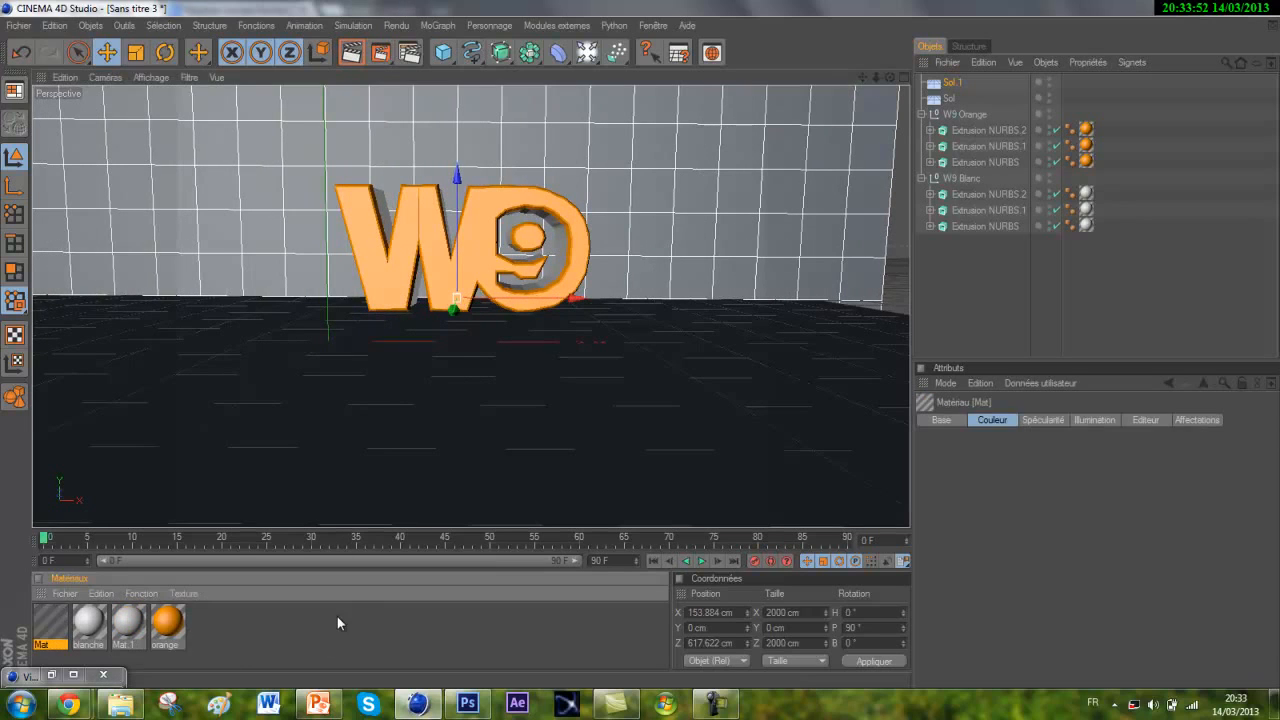
{"action": "double_click", "coordinate": [52, 624]}
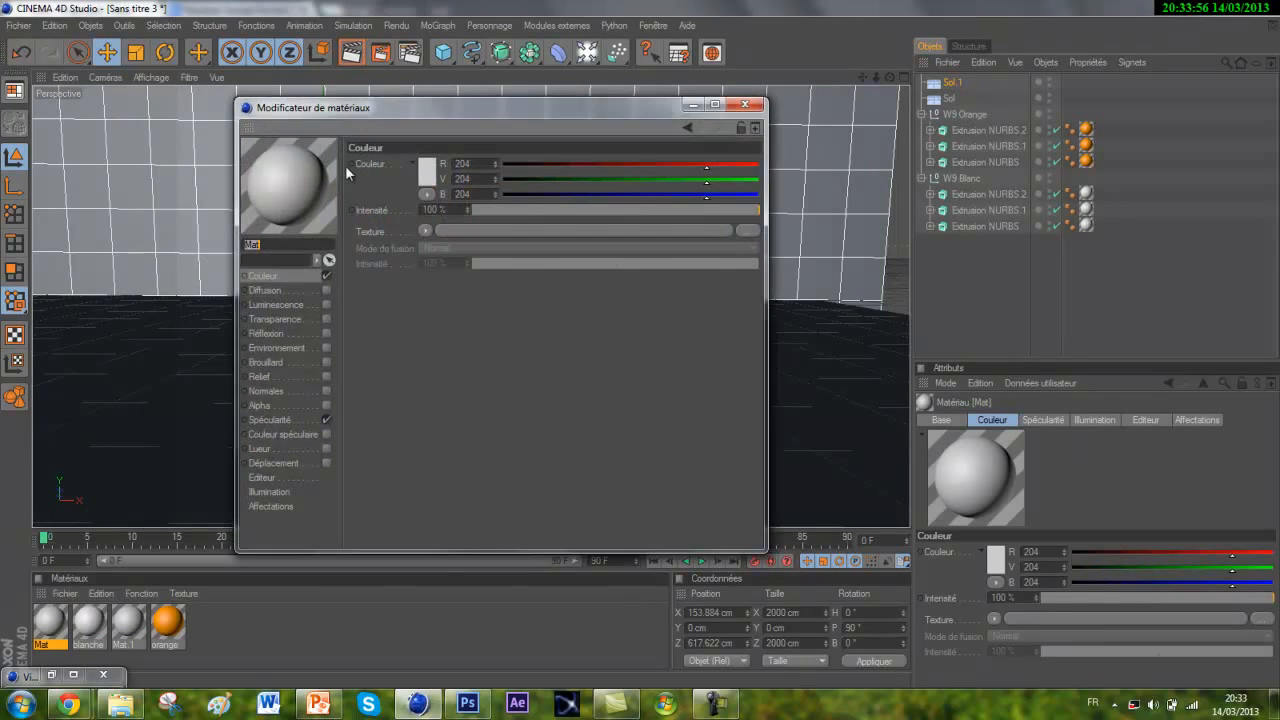
{"action": "left_click", "coordinate": [426, 172]}
{"action": "left_click", "coordinate": [380, 246]}
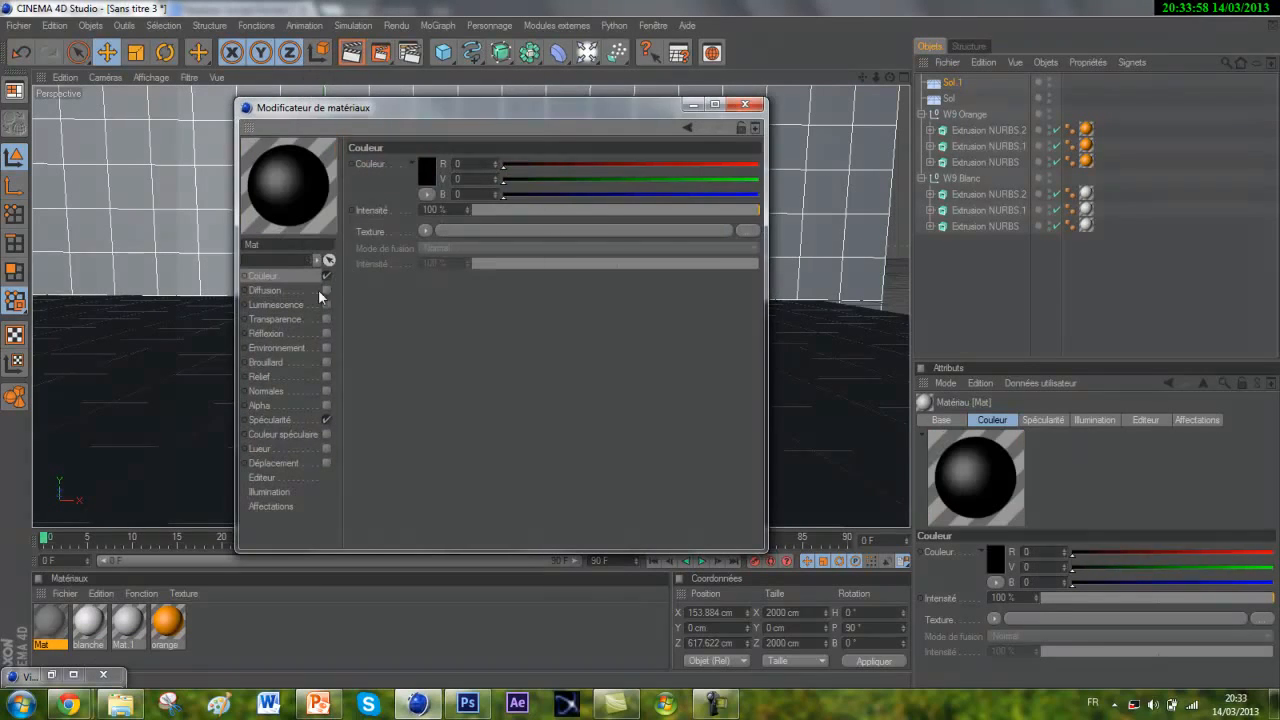
Enable reflection on the black material with an intensity of 5%.
{"action": "left_click", "coordinate": [304, 332]}
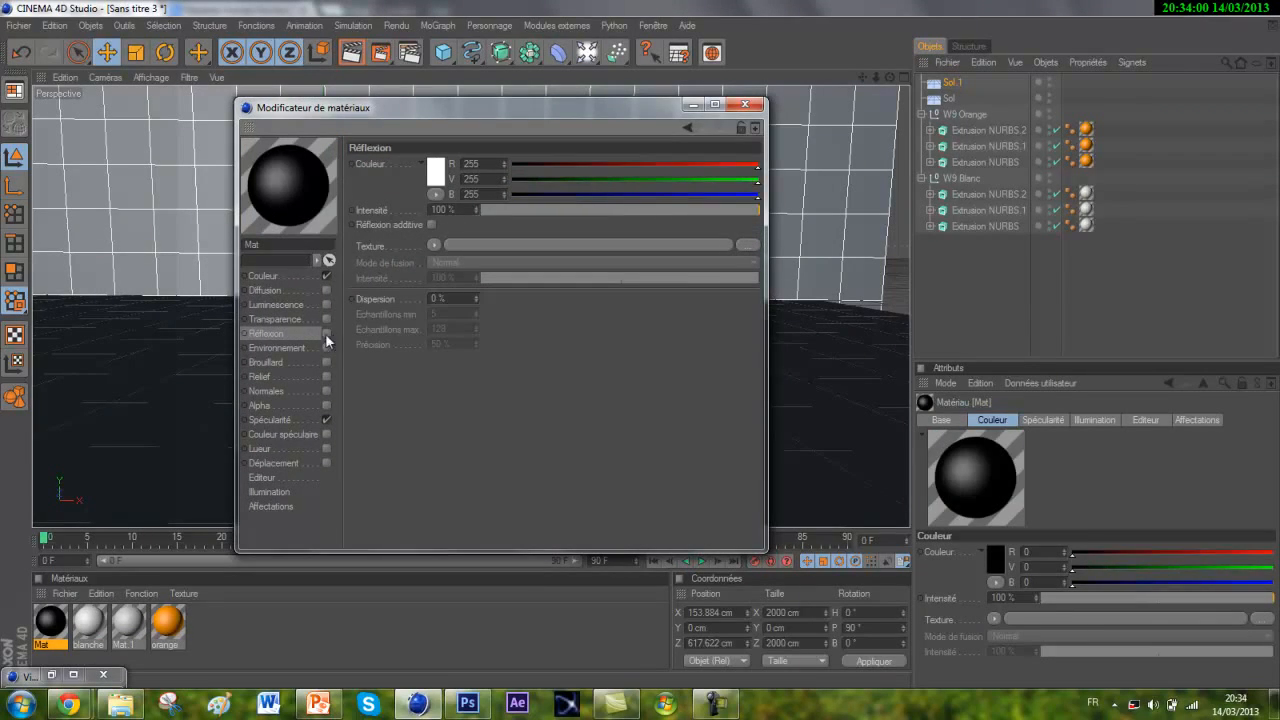
{"action": "left_click", "coordinate": [326, 333]}
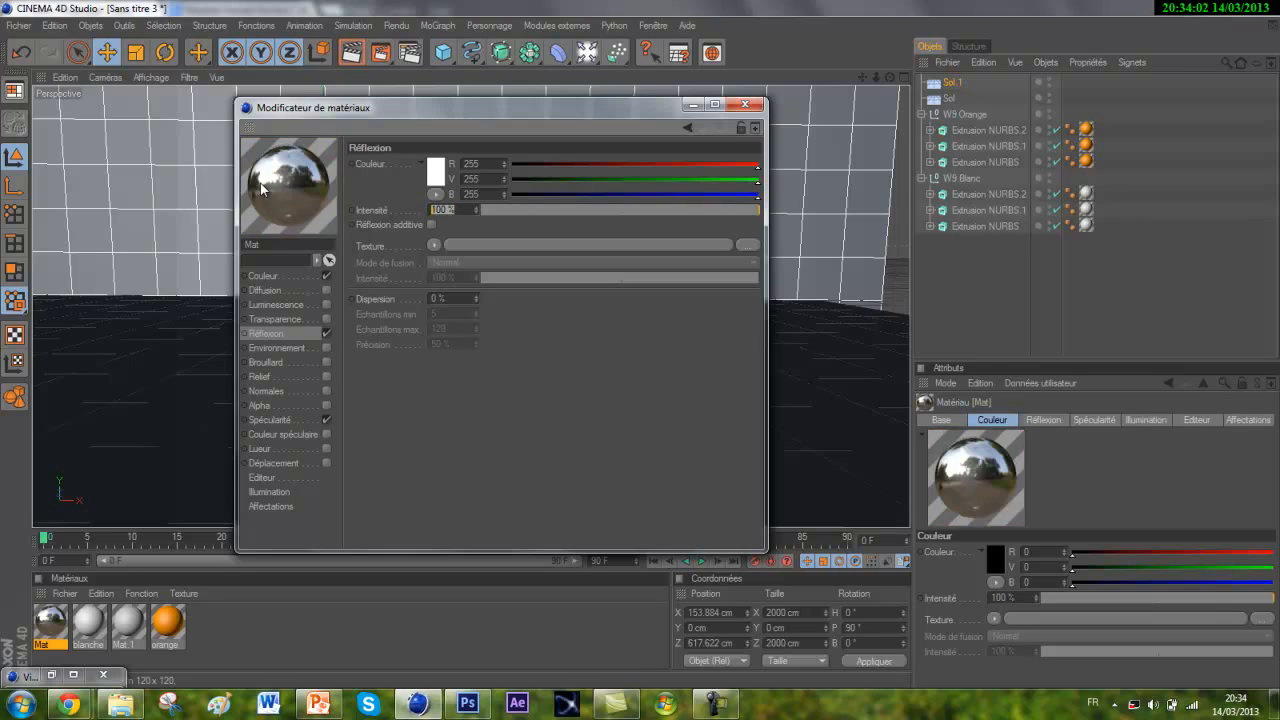
{"action": "type", "text": "5"}
{"action": "key", "text": "Return"}
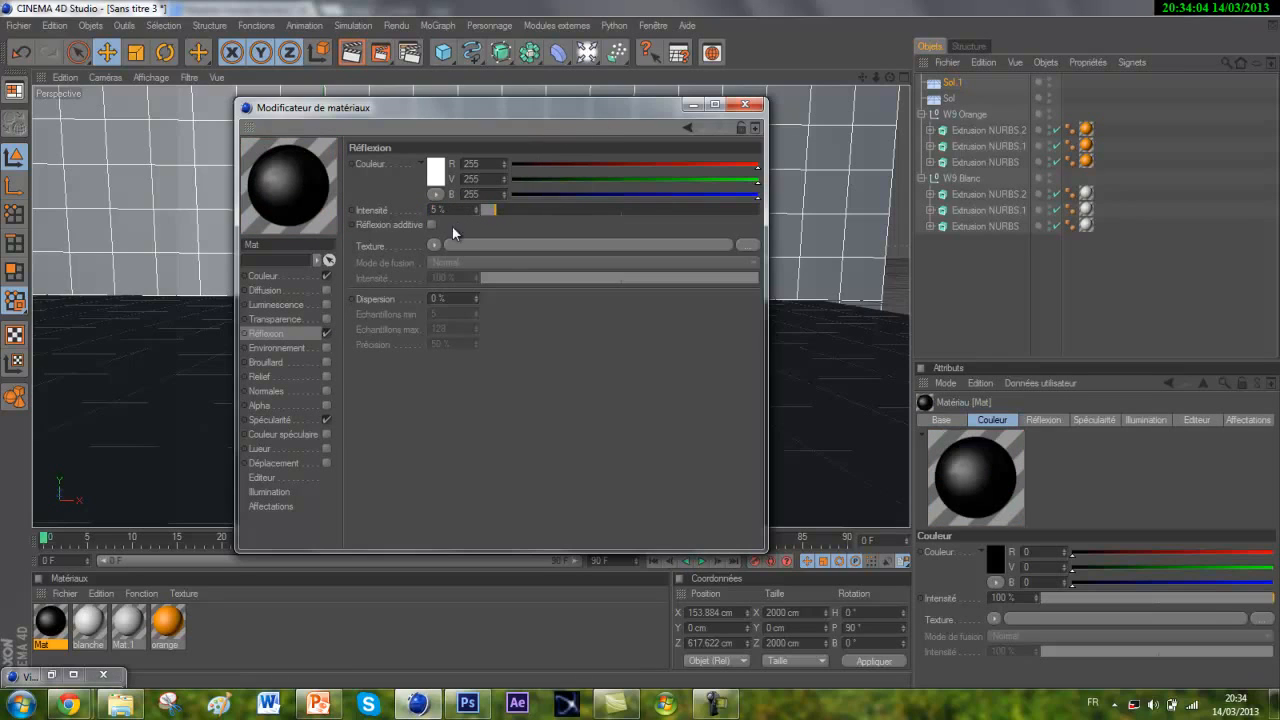
{"action": "left_click", "coordinate": [745, 104]}
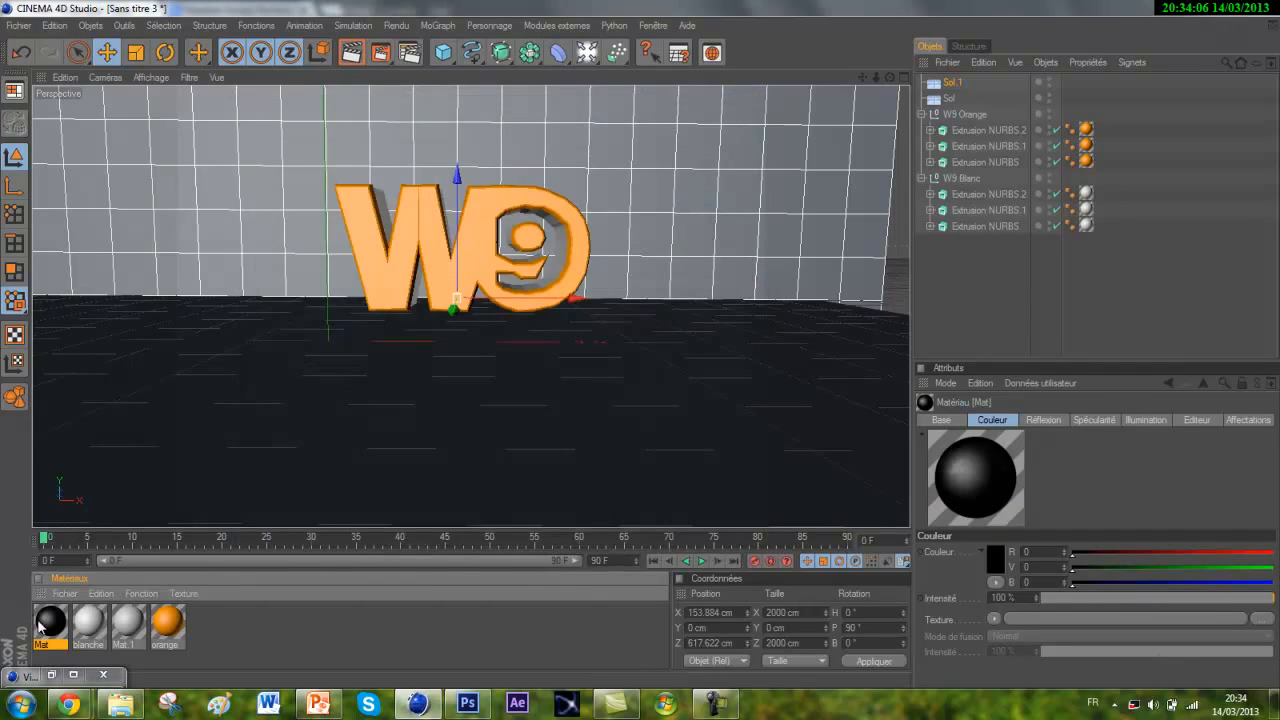
Apply the black reflective material to the floor and the back wall, and render the view.
{"action": "left_click_drag", "start_coordinate": [210, 485], "coordinate": [210, 486]}
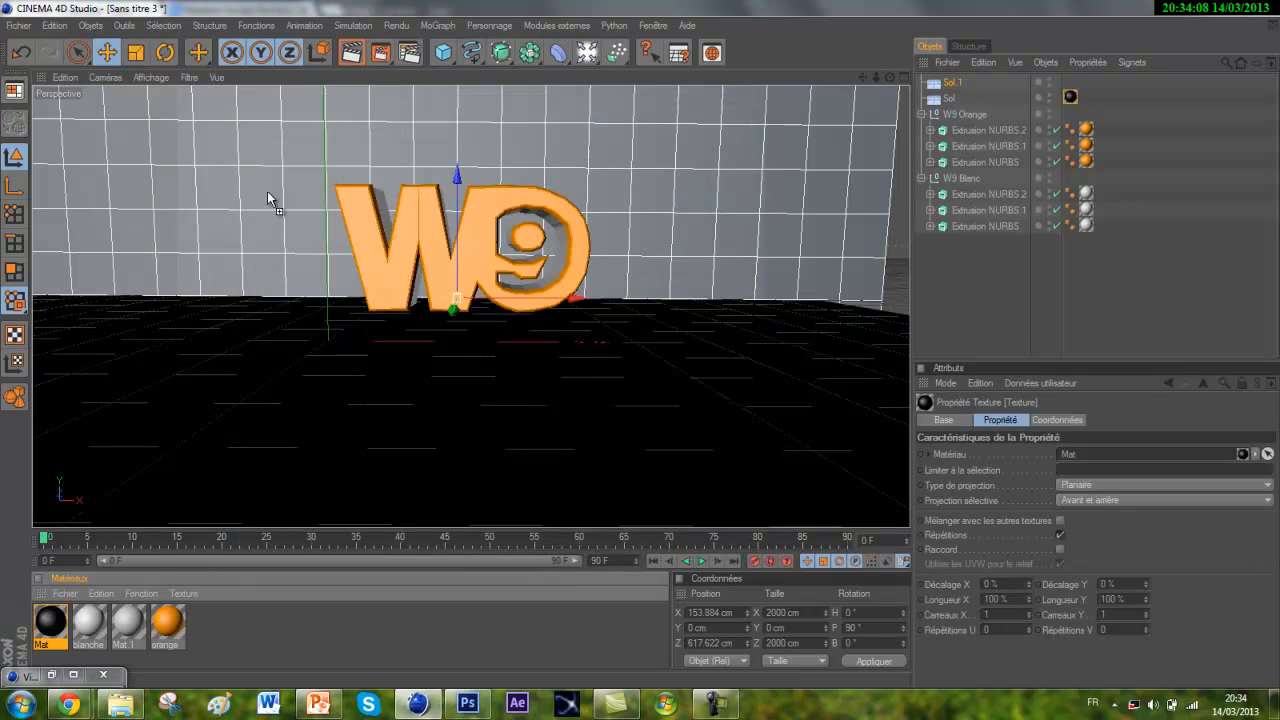
{"action": "left_click_drag", "start_coordinate": [267, 191], "coordinate": [341, 153]}
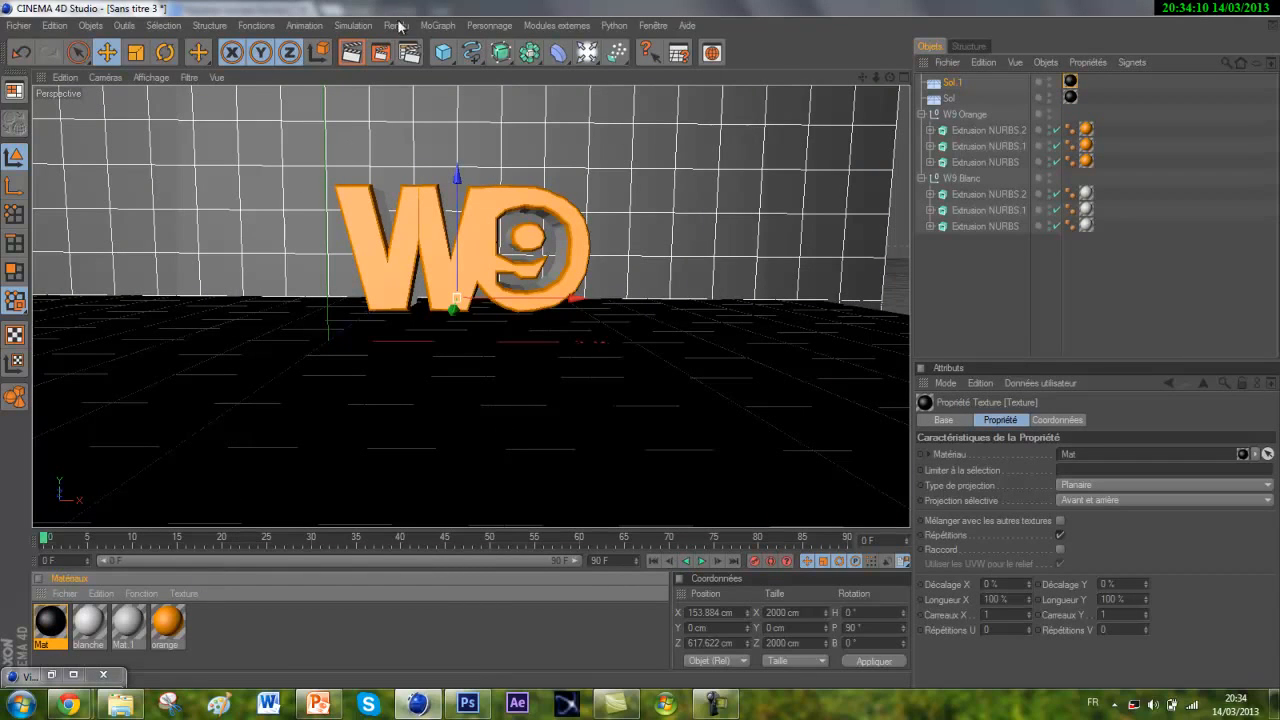
{"action": "left_click", "coordinate": [359, 56]}
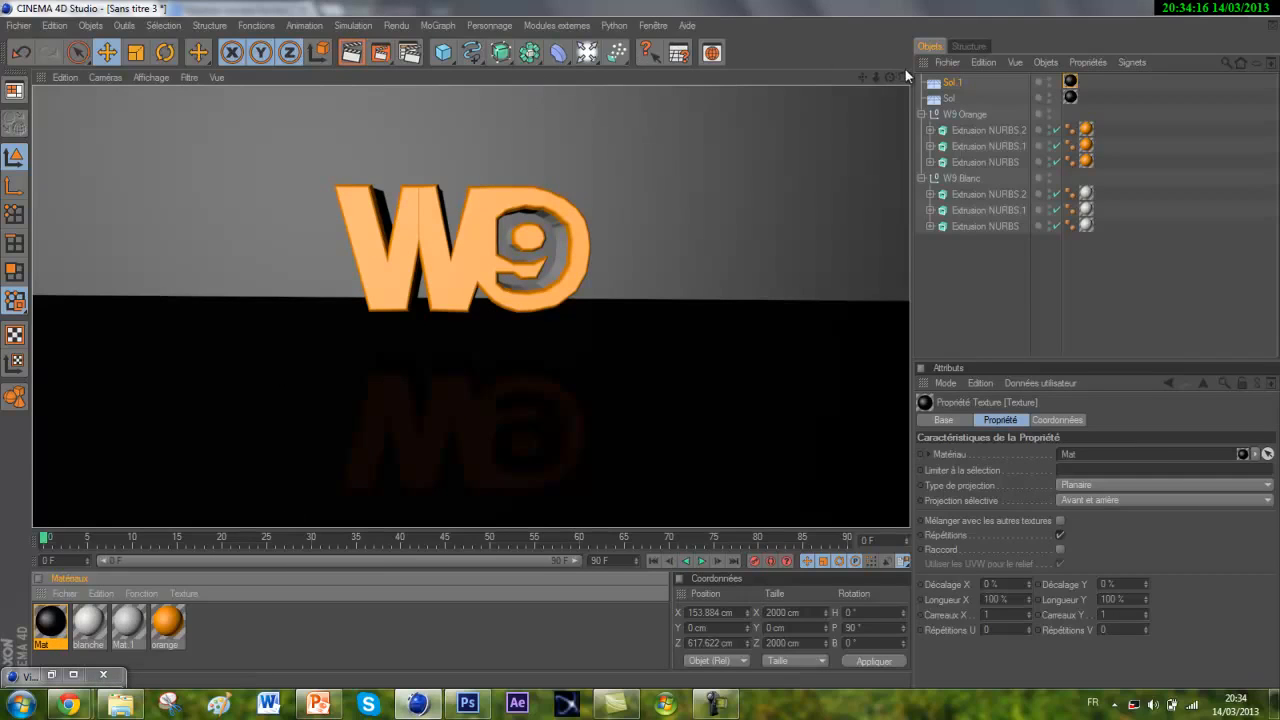
Apply the black Mat material to the back wall plane Sol.1.
{"action": "left_click_drag", "start_coordinate": [890, 78], "coordinate": [793, 133]}
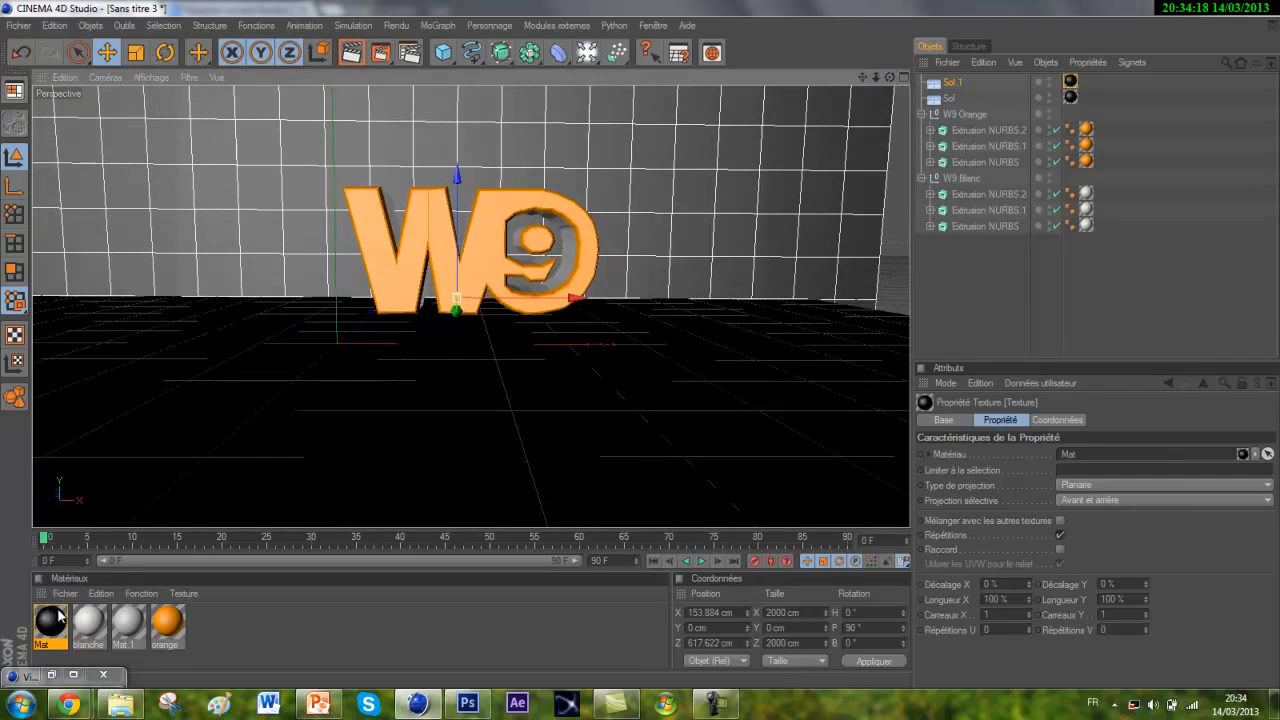
{"action": "left_click_drag", "start_coordinate": [50, 622], "coordinate": [321, 145]}
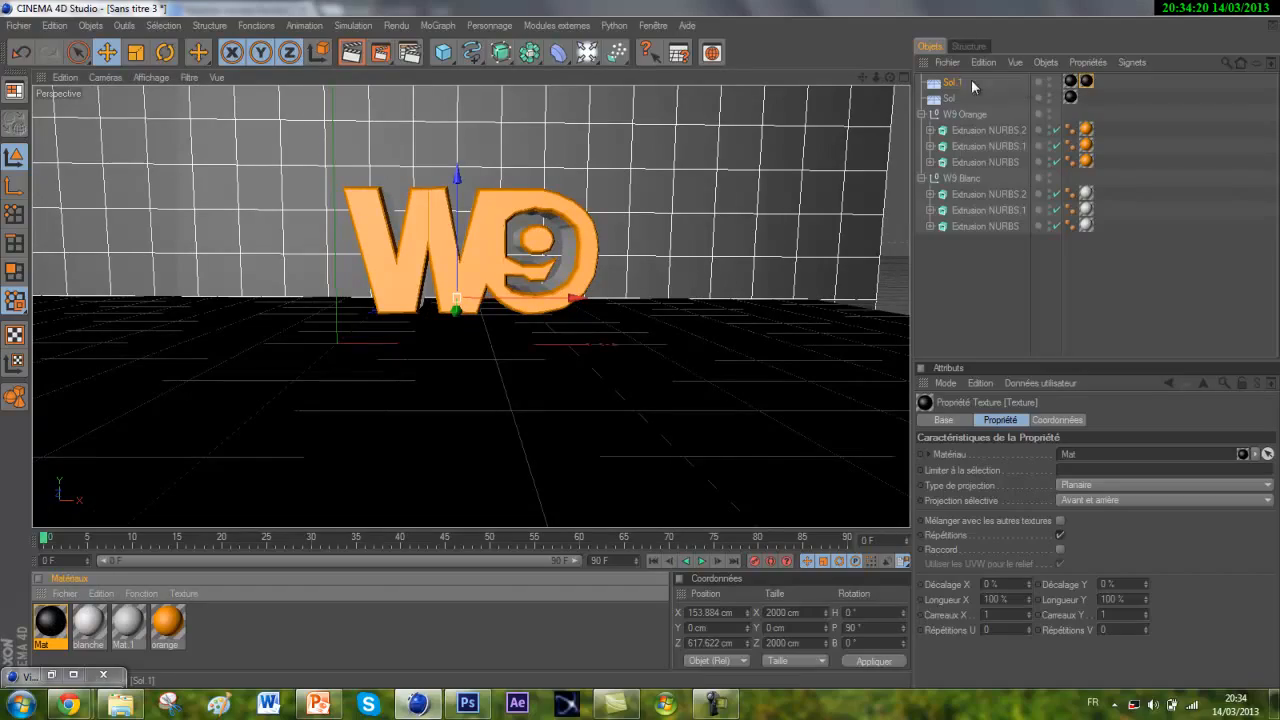
{"action": "left_click_drag", "start_coordinate": [884, 76], "coordinate": [644, 350]}
Turn off the specularity channel of the black Mat material and render the active view.
{"action": "double_click", "coordinate": [48, 640]}
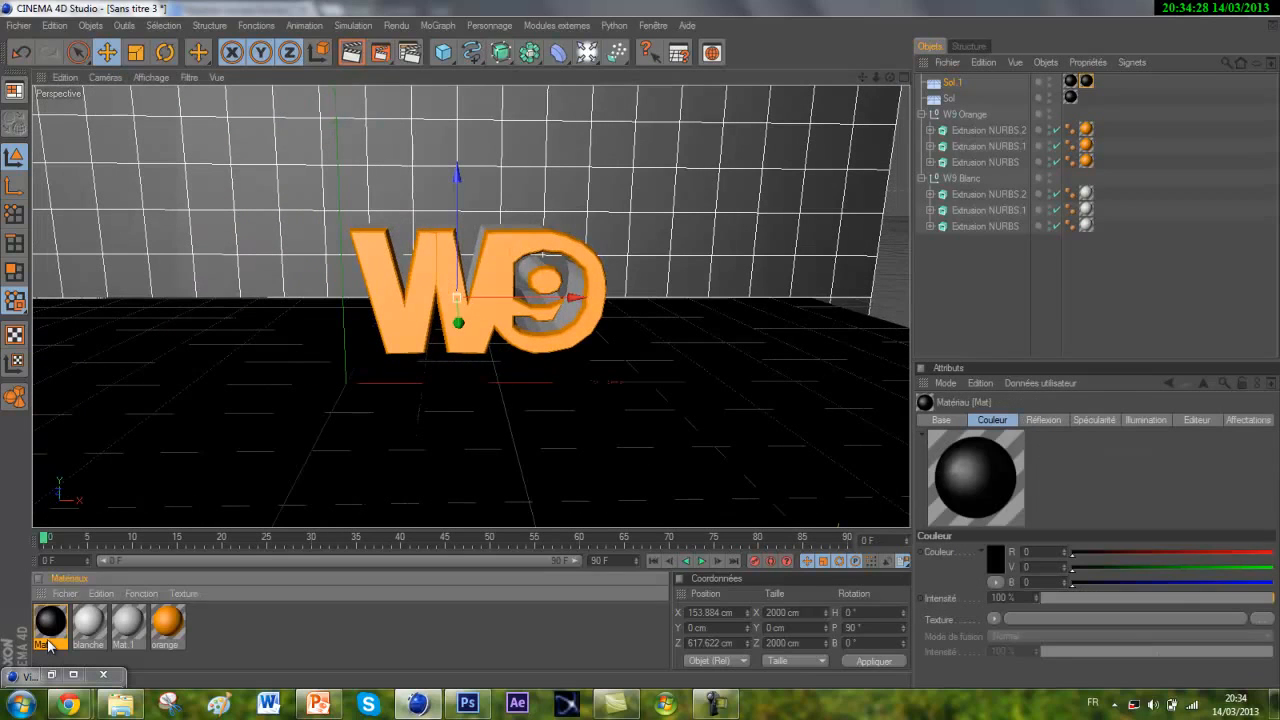
{"action": "left_click_drag", "start_coordinate": [368, 105], "coordinate": [378, 115]}
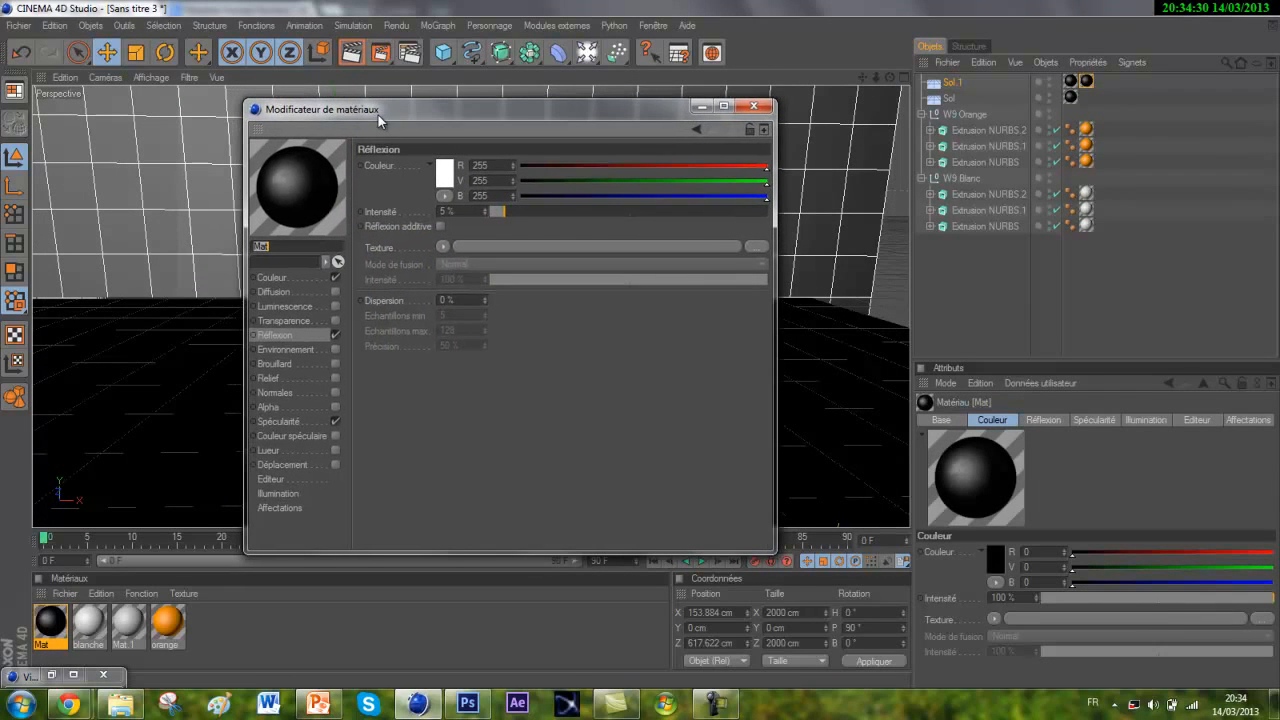
{"action": "left_click", "coordinate": [335, 421]}
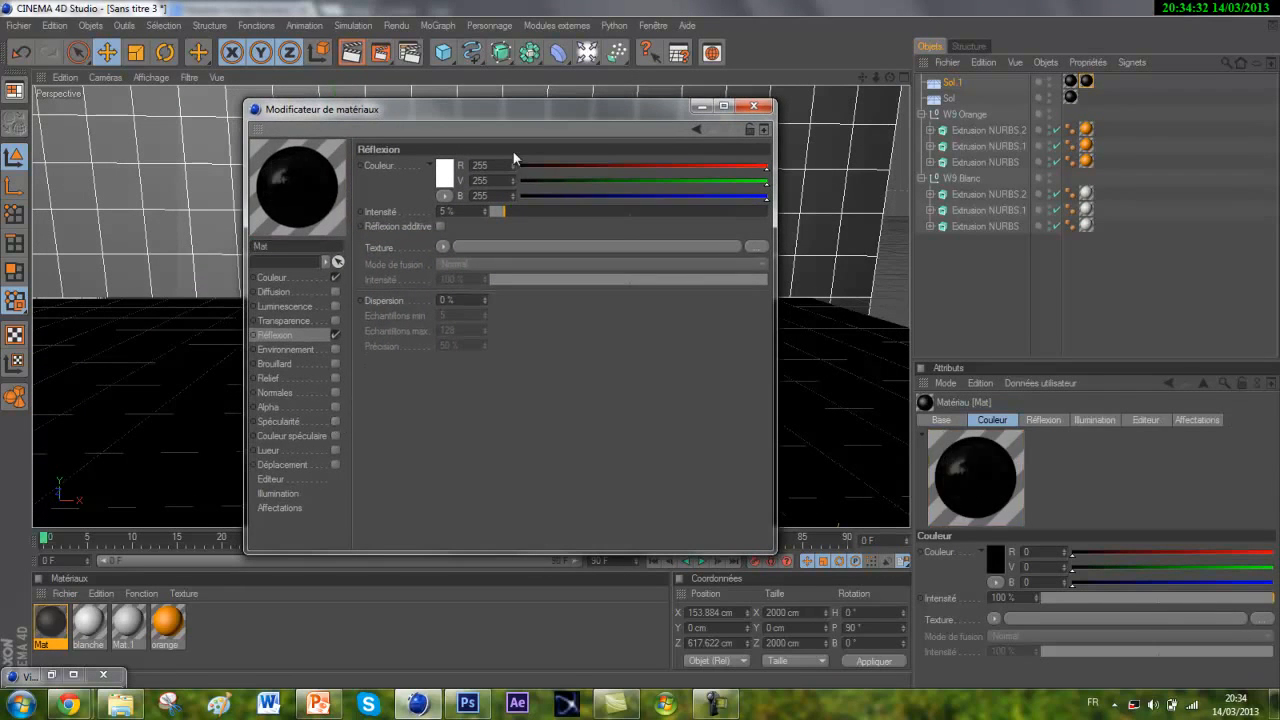
{"action": "left_click", "coordinate": [754, 107]}
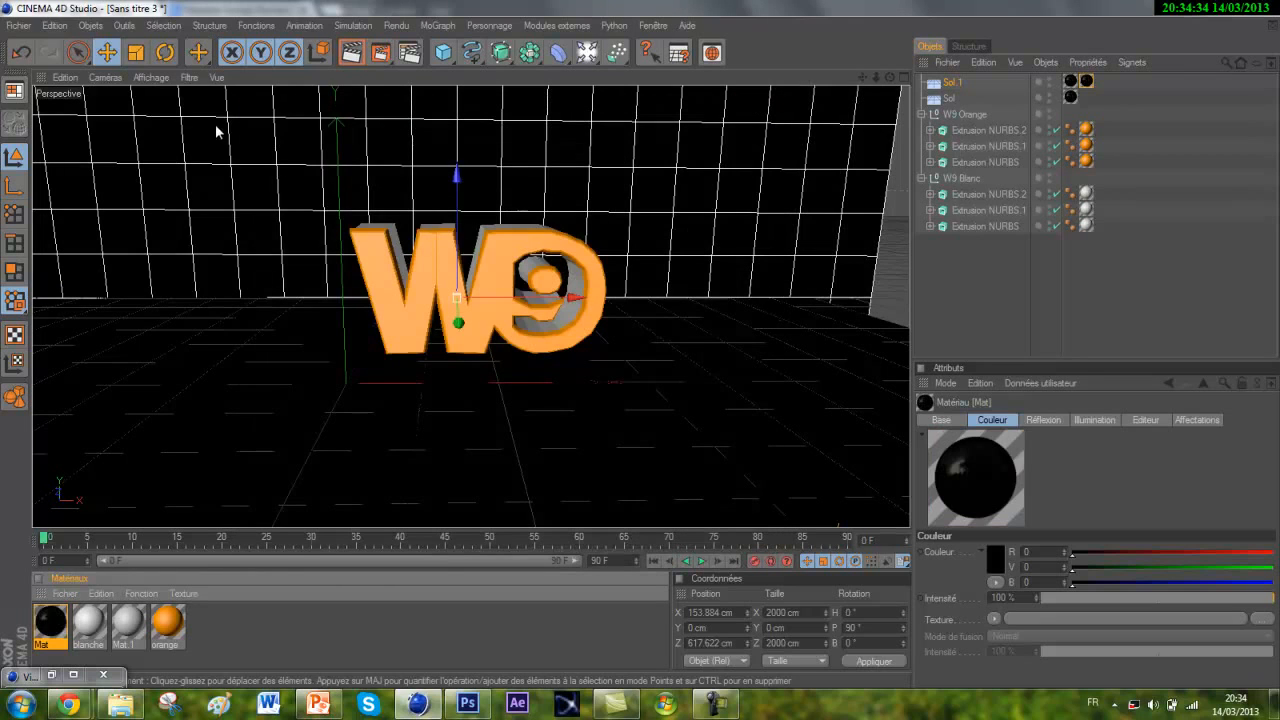
{"action": "left_click", "coordinate": [343, 57]}
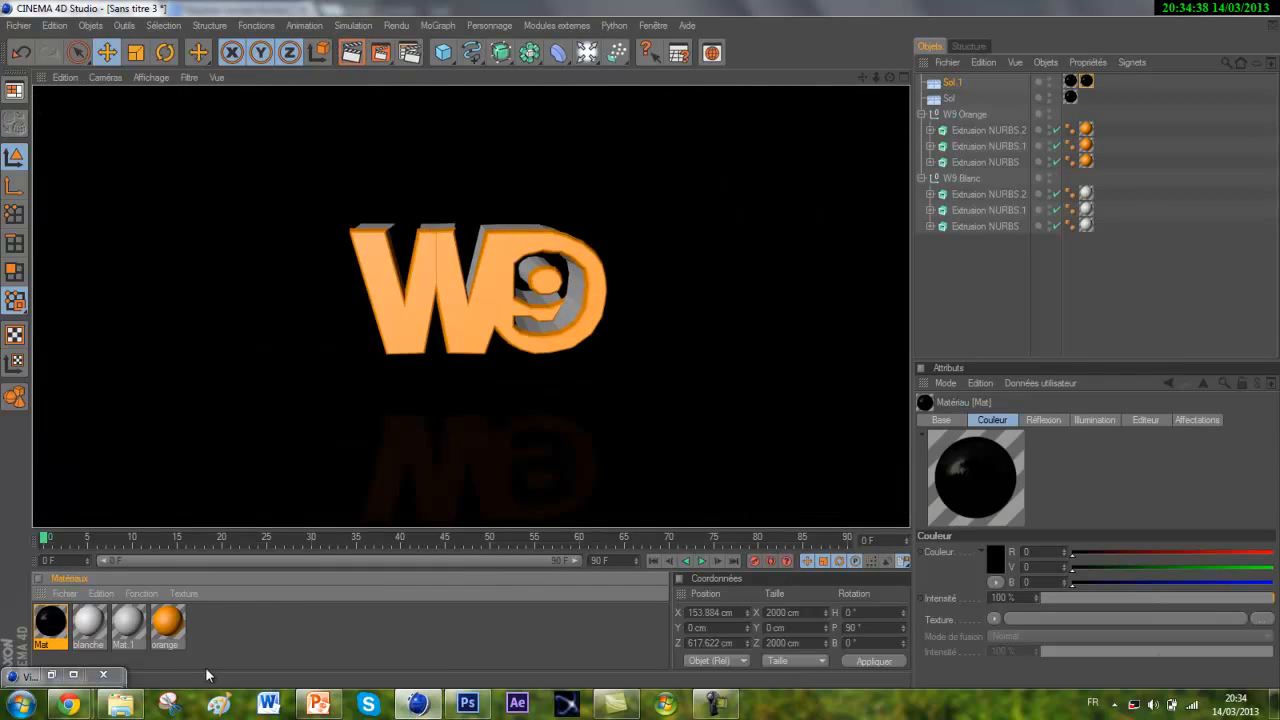
Switch to Chrome to check the W9 jingle reference video, and return to Cinema 4D.
{"action": "mouse_move", "coordinate": [68, 704]}
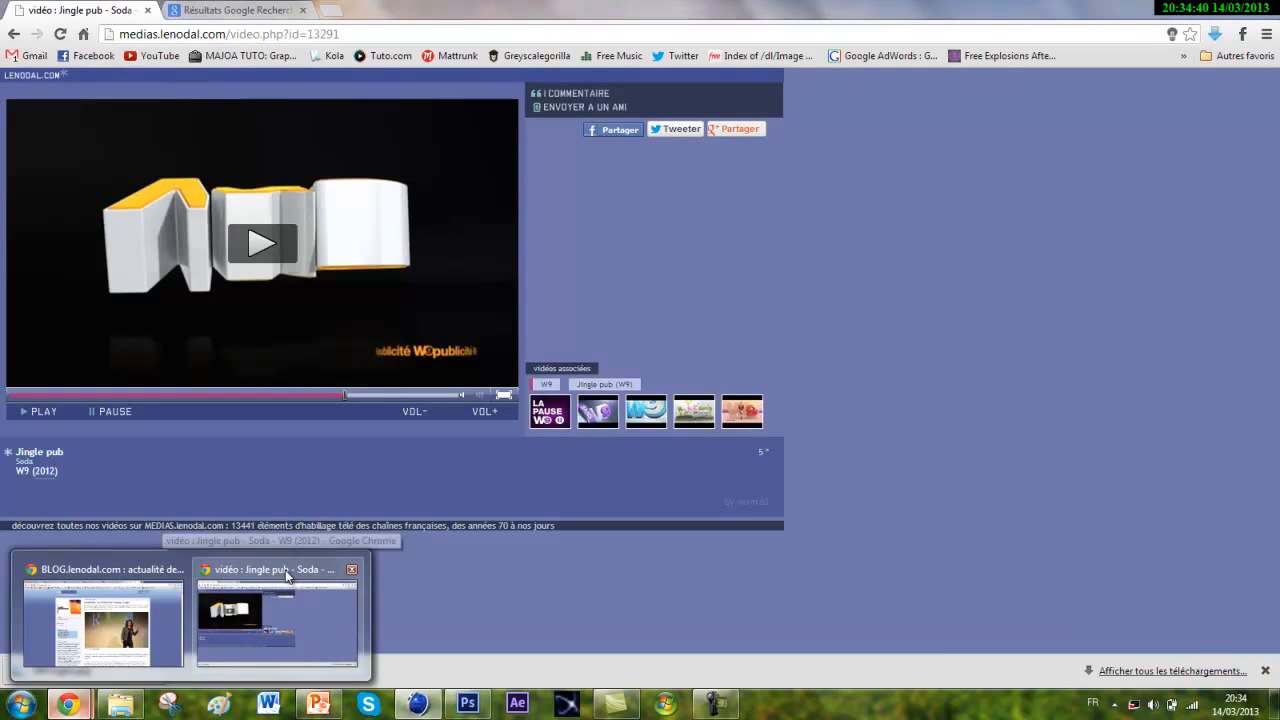
{"action": "left_click", "coordinate": [286, 575]}
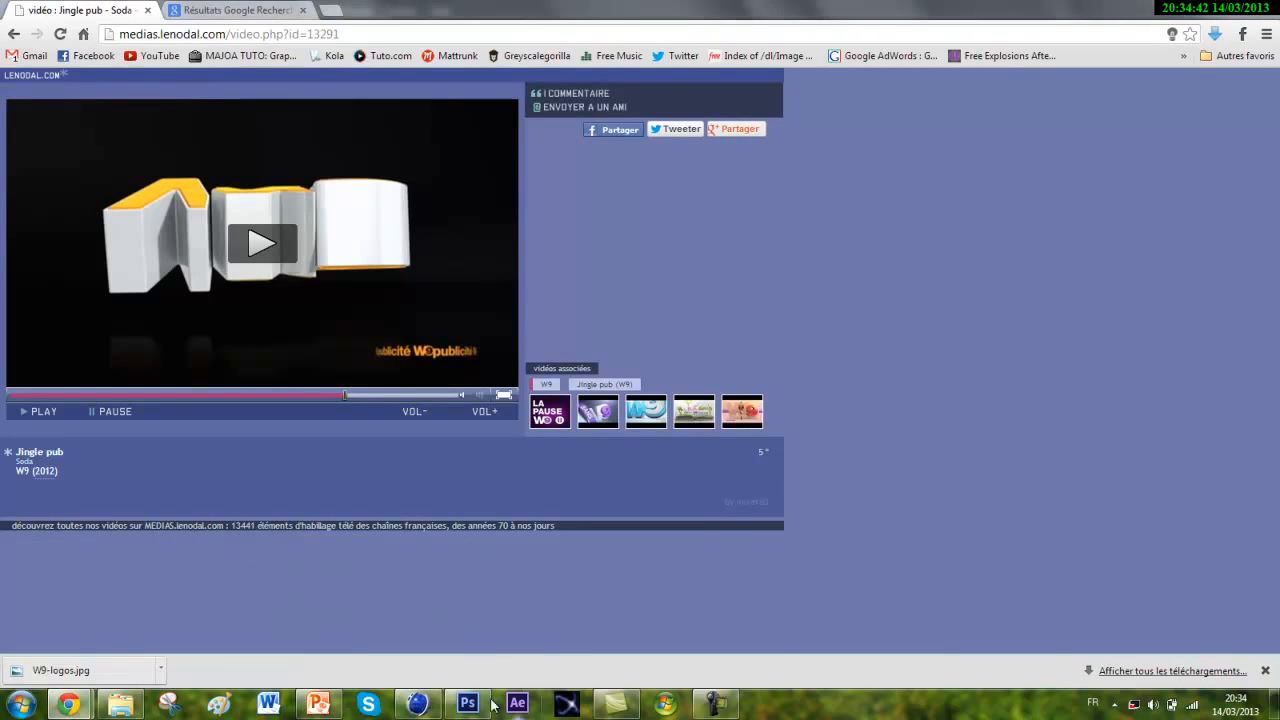
{"action": "left_click", "coordinate": [418, 704]}
{"action": "left_click_drag", "start_coordinate": [891, 78], "coordinate": [642, 343]}
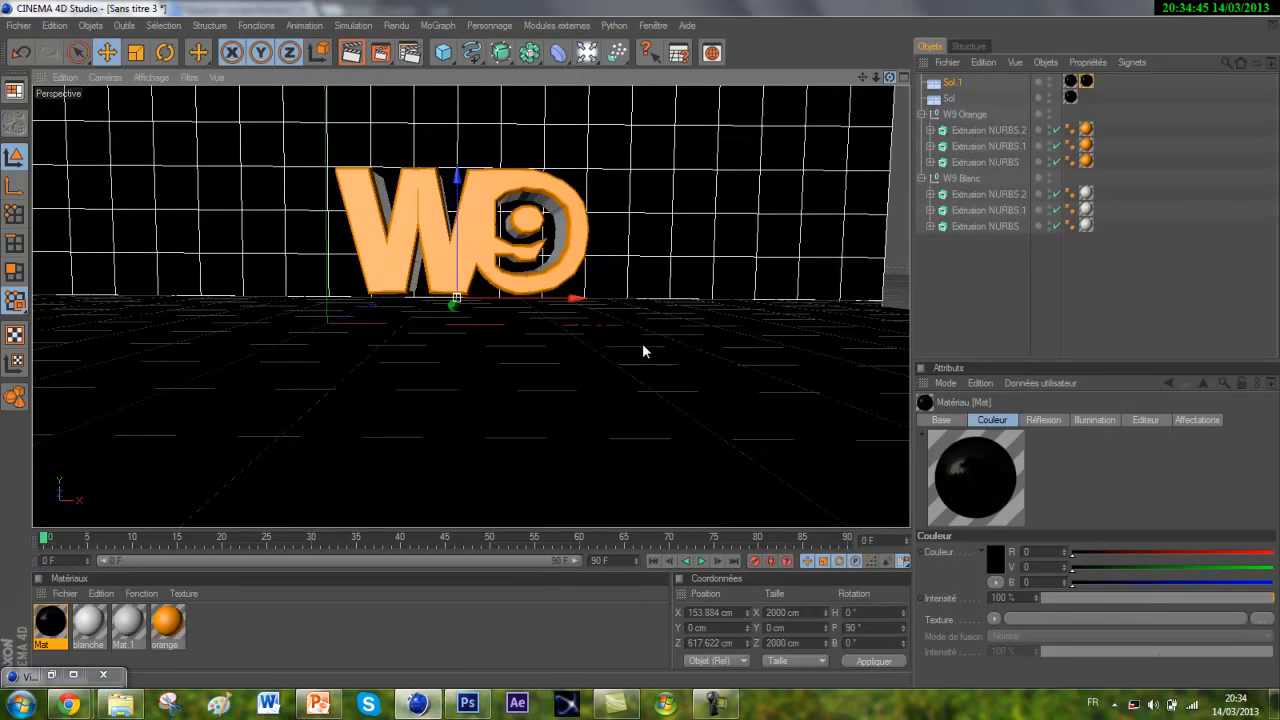
Set the reflection intensity of the black Mat material to 2%.
{"action": "double_click", "coordinate": [49, 624]}
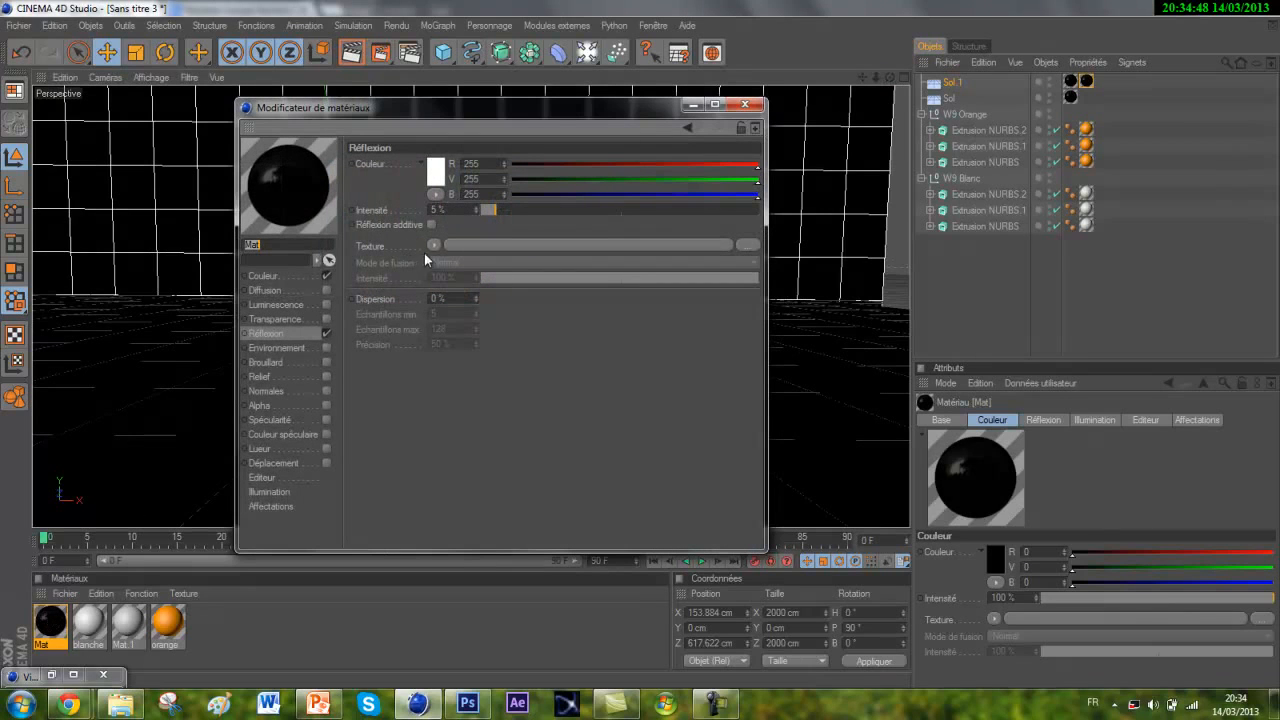
{"action": "type", "text": "2"}
{"action": "key", "text": "Return"}
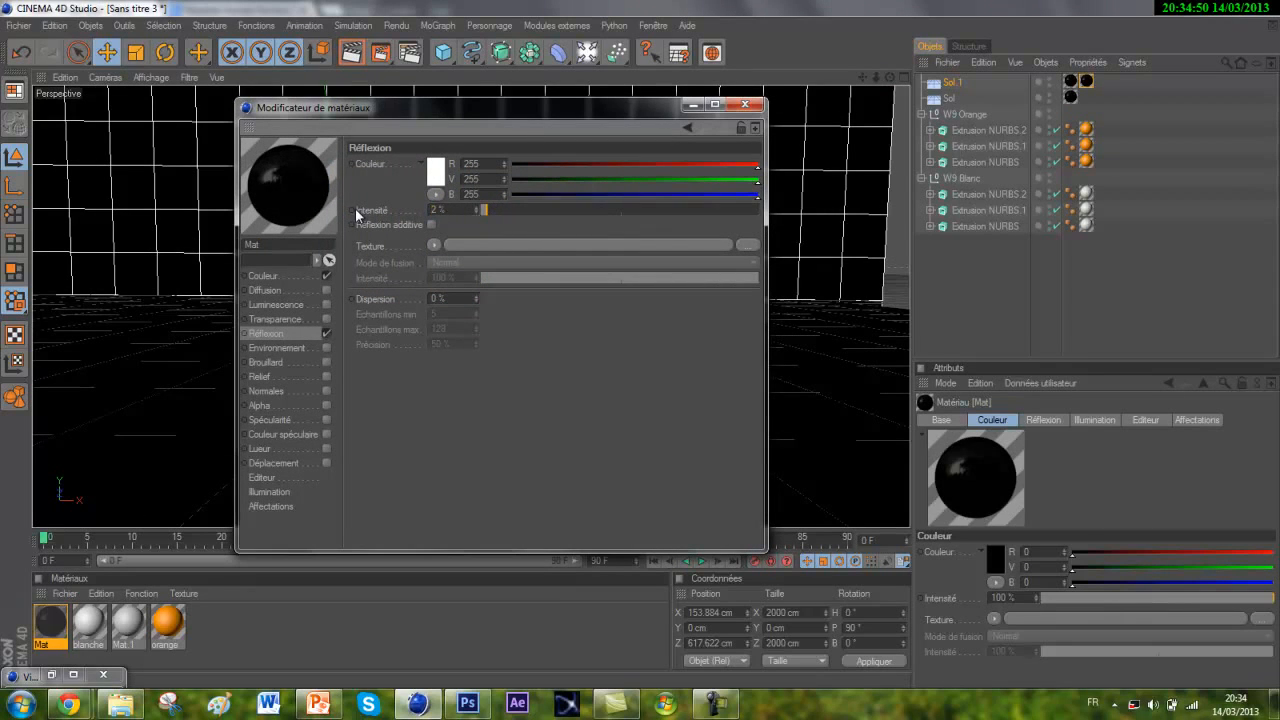
Add a Fresnel texture at 20% intensity to Mat's reflection channel and render the active view.
{"action": "left_click", "coordinate": [434, 245]}
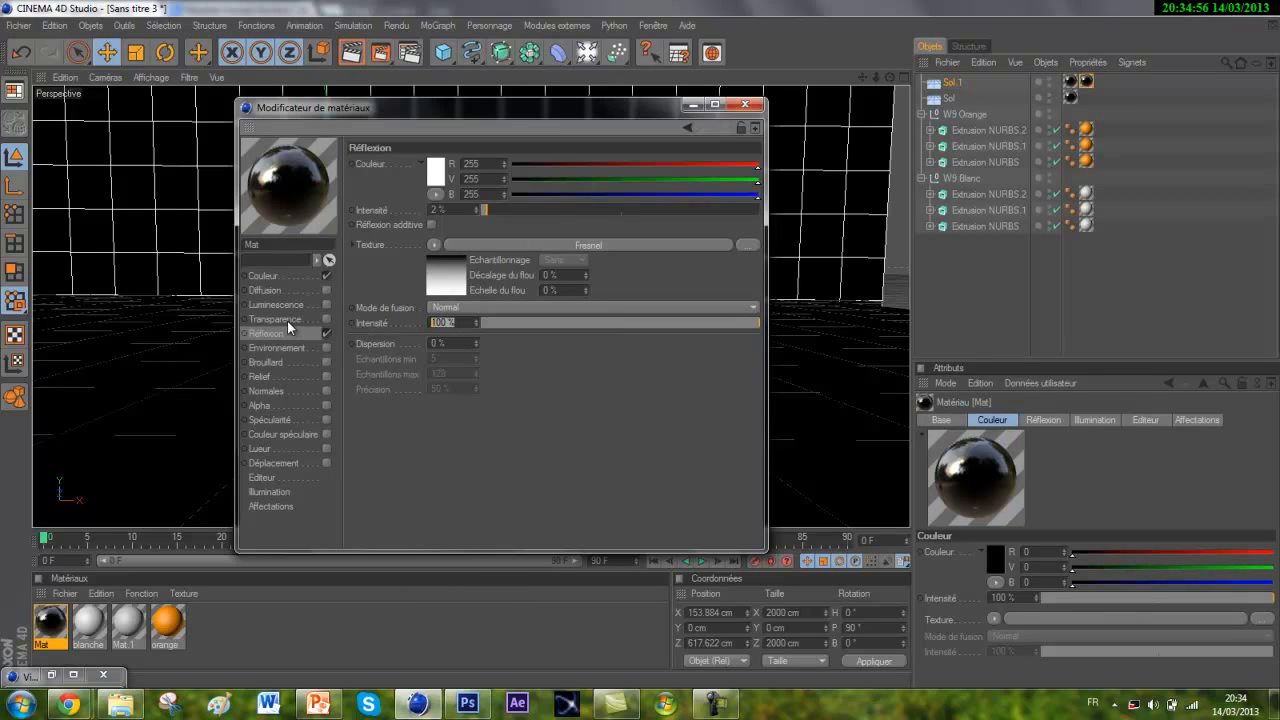
{"action": "type", "text": "20"}
{"action": "key", "text": "Return"}
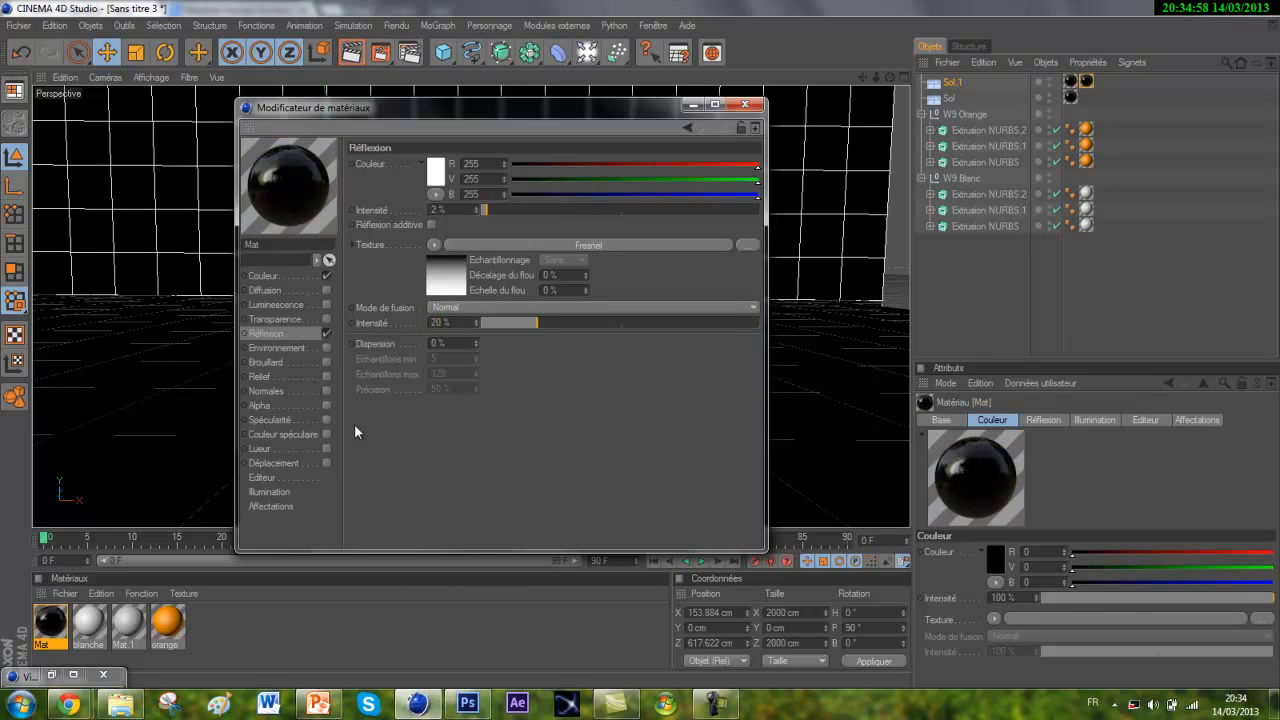
{"action": "left_click", "coordinate": [744, 104]}
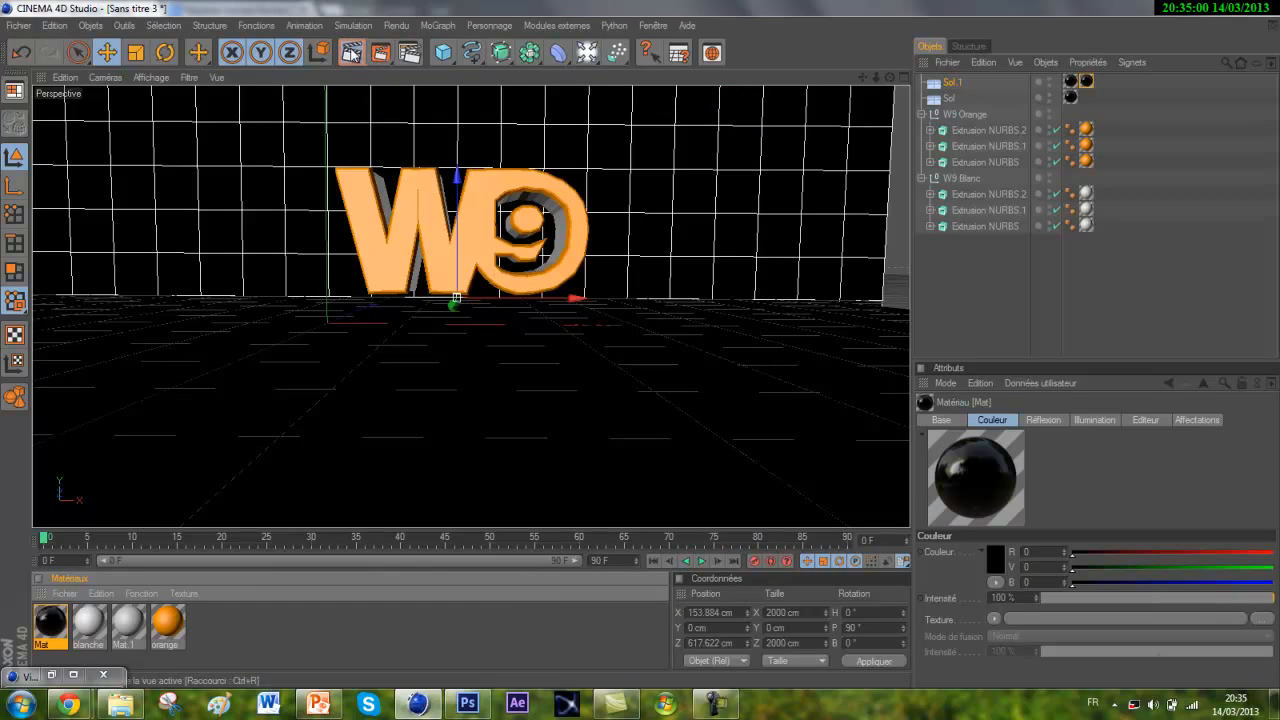
{"action": "left_click", "coordinate": [351, 52]}
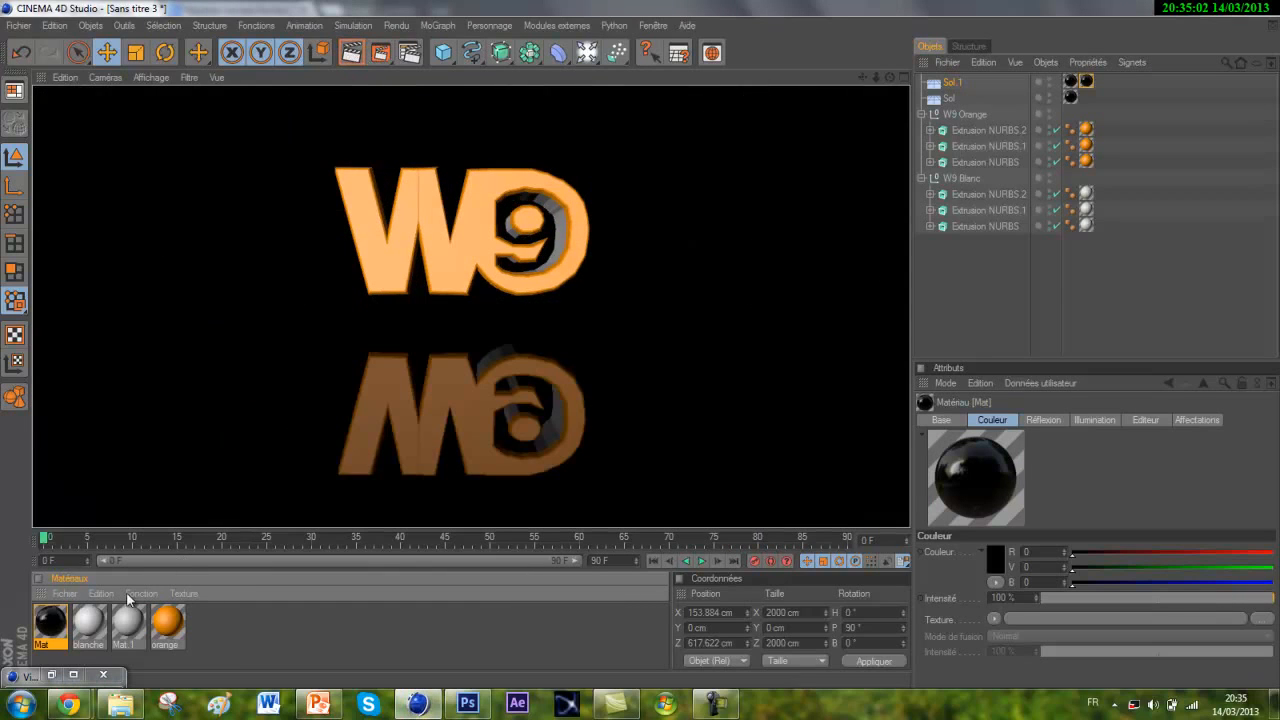
Clear the Fresnel texture from Mat's reflection channel and render the active view again.
{"action": "double_click", "coordinate": [51, 624]}
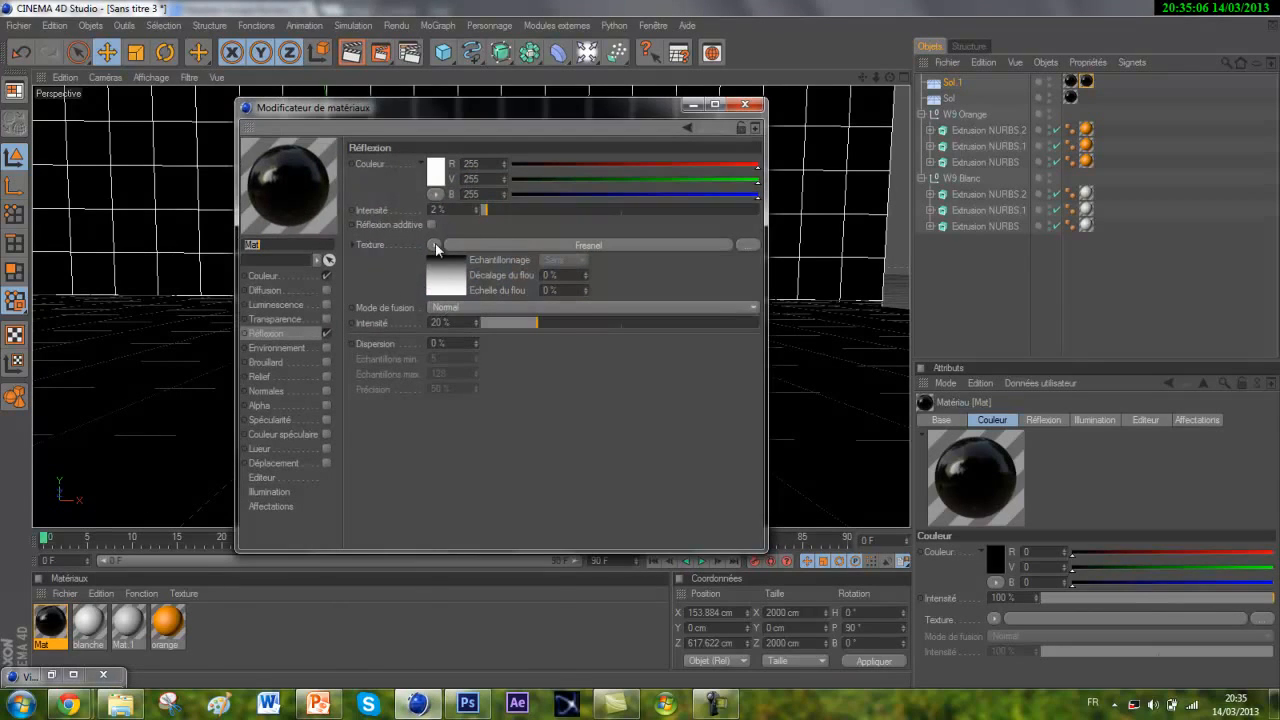
{"action": "left_click", "coordinate": [435, 246]}
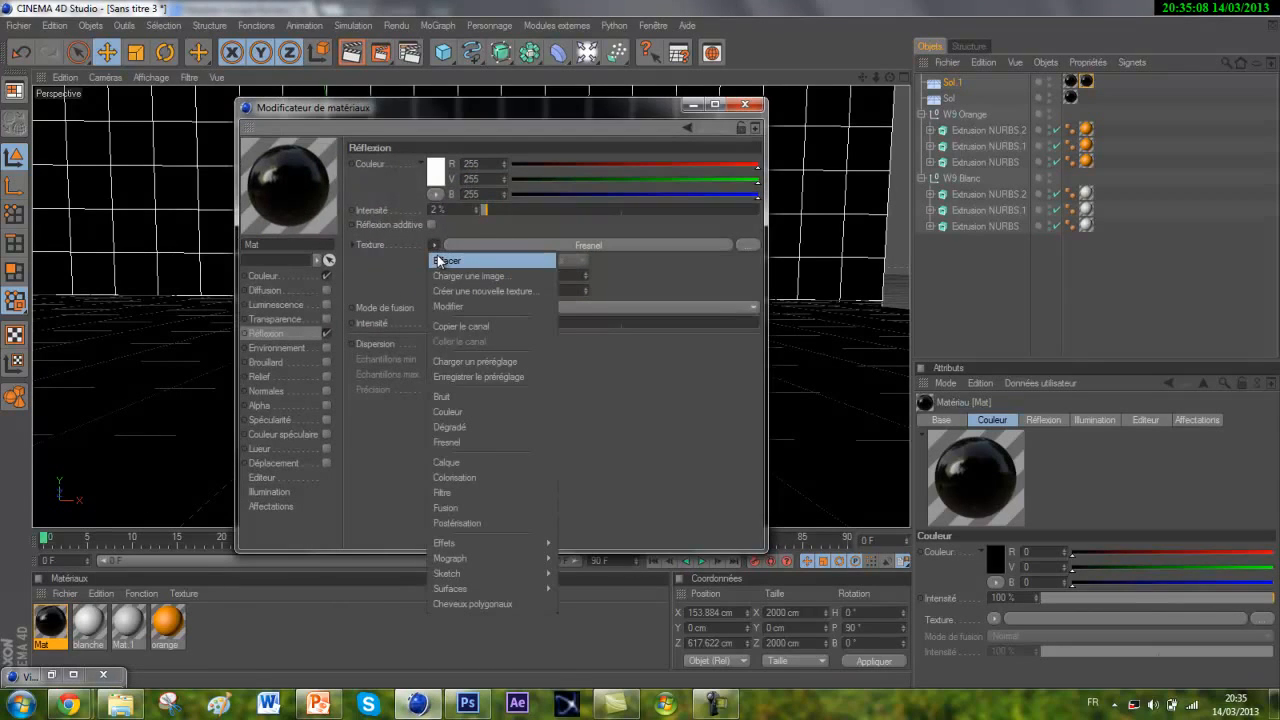
{"action": "left_click", "coordinate": [438, 259]}
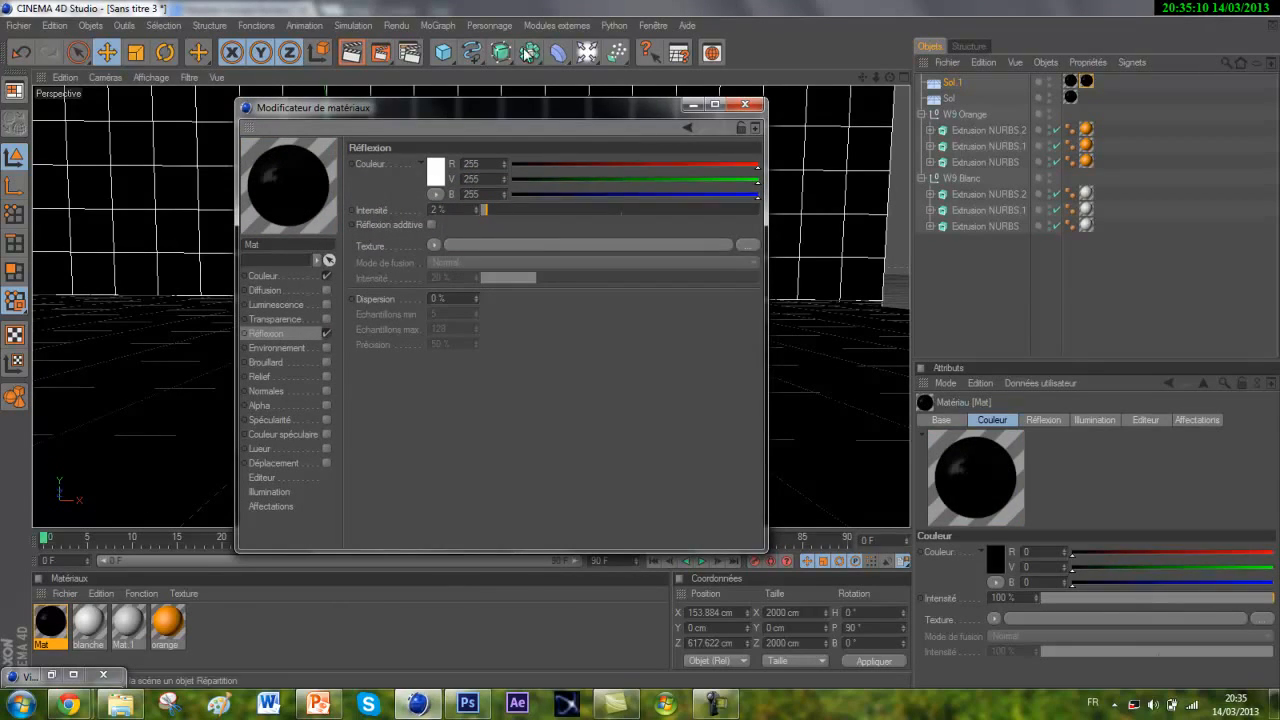
{"action": "left_click_drag", "start_coordinate": [533, 107], "coordinate": [1092, 89]}
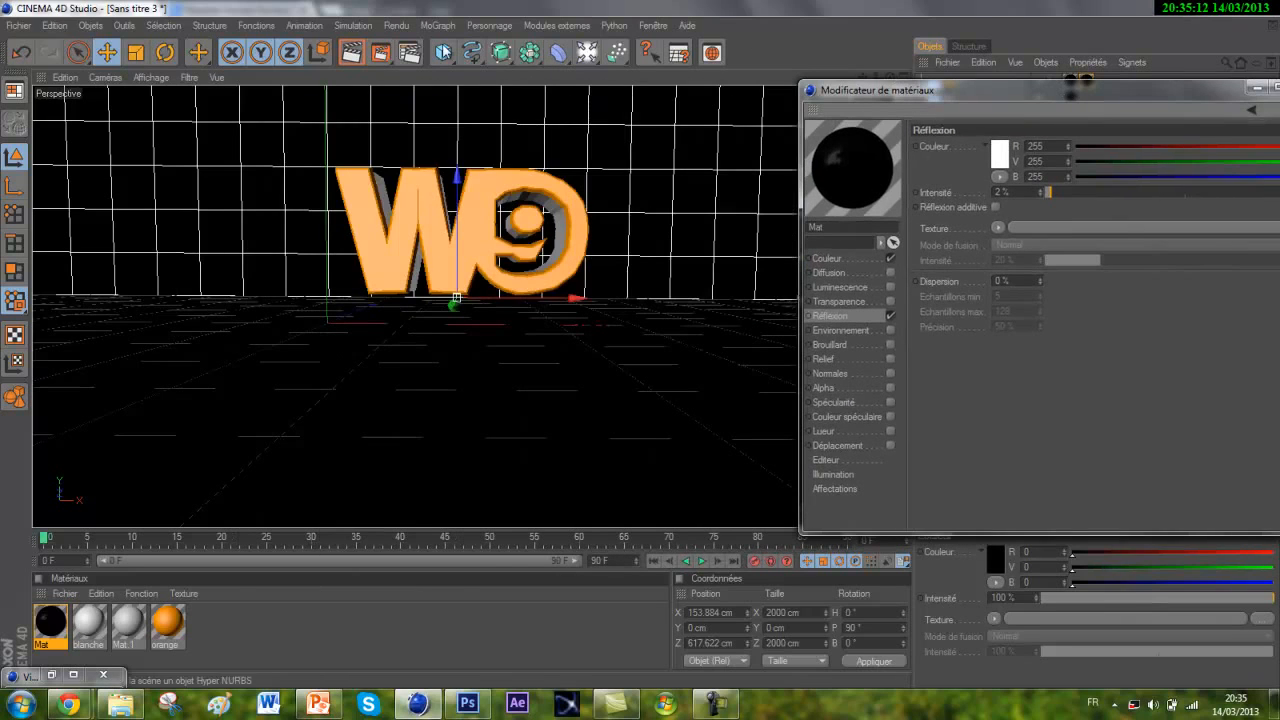
{"action": "left_click", "coordinate": [351, 52]}
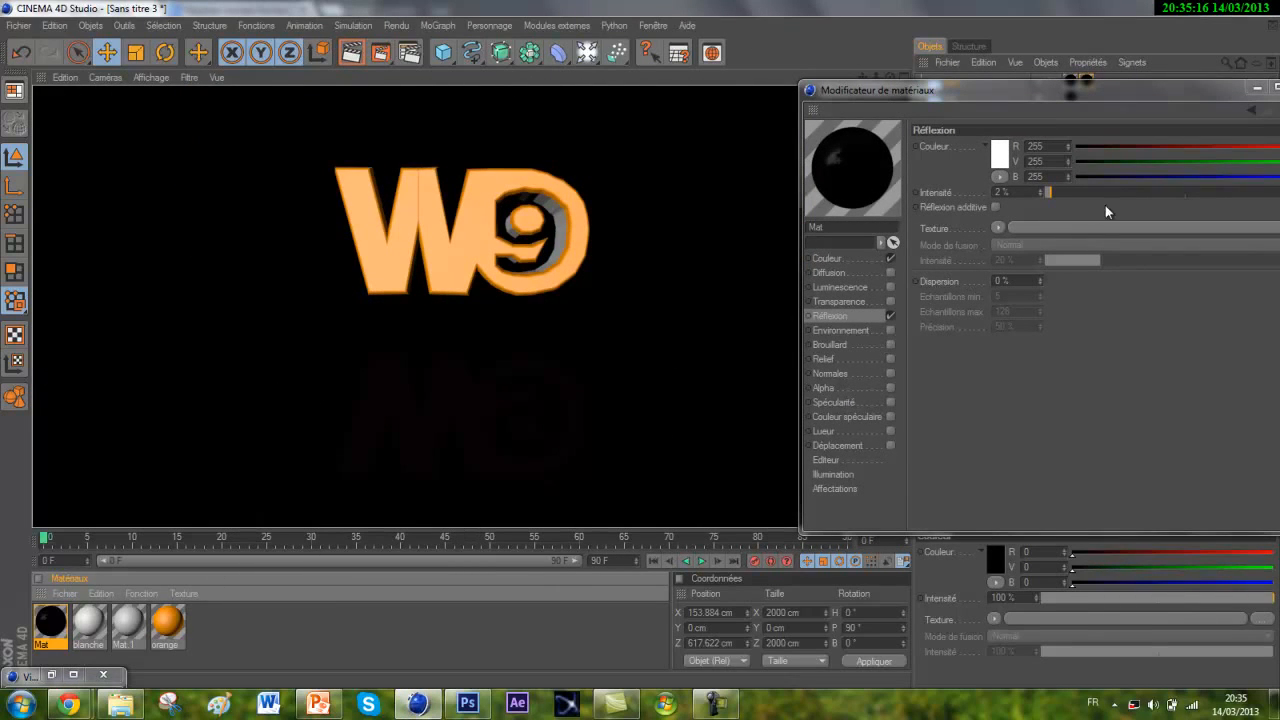
Set Mat's reflection intensity to 5% and close the material editor.
{"action": "left_click", "coordinate": [1022, 210]}
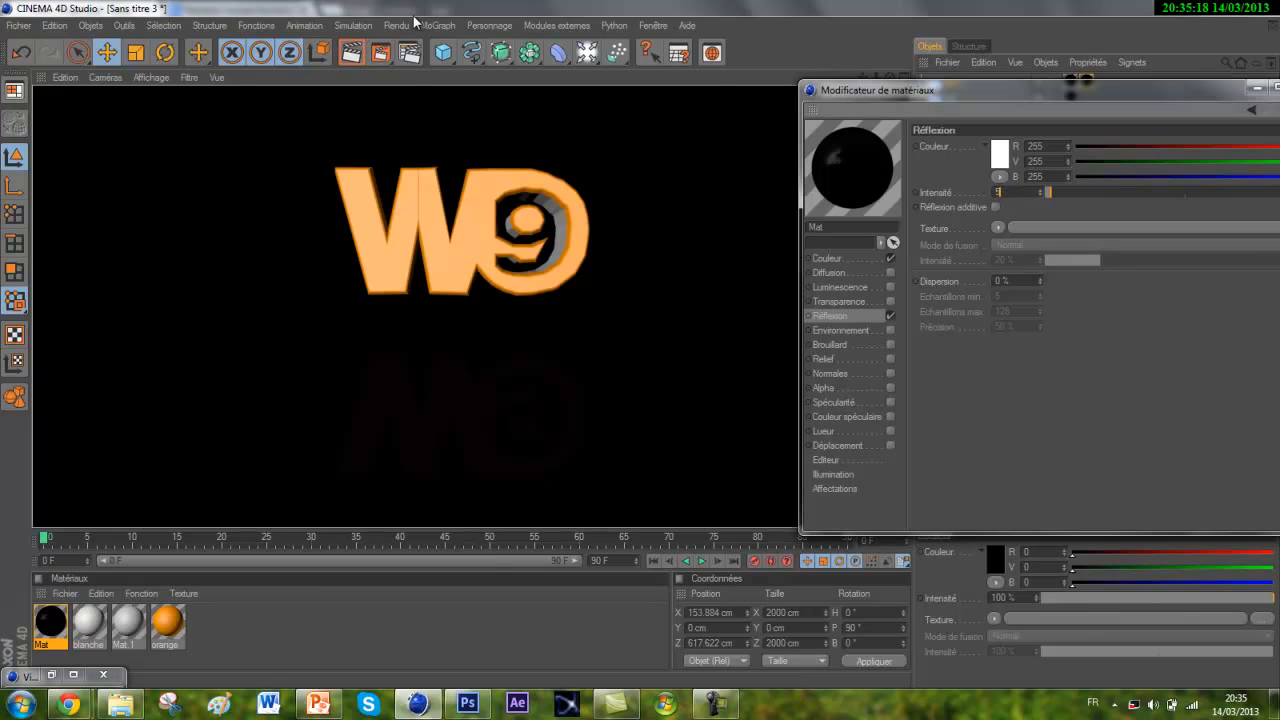
{"action": "type", "text": "5"}
{"action": "key", "text": "Return"}
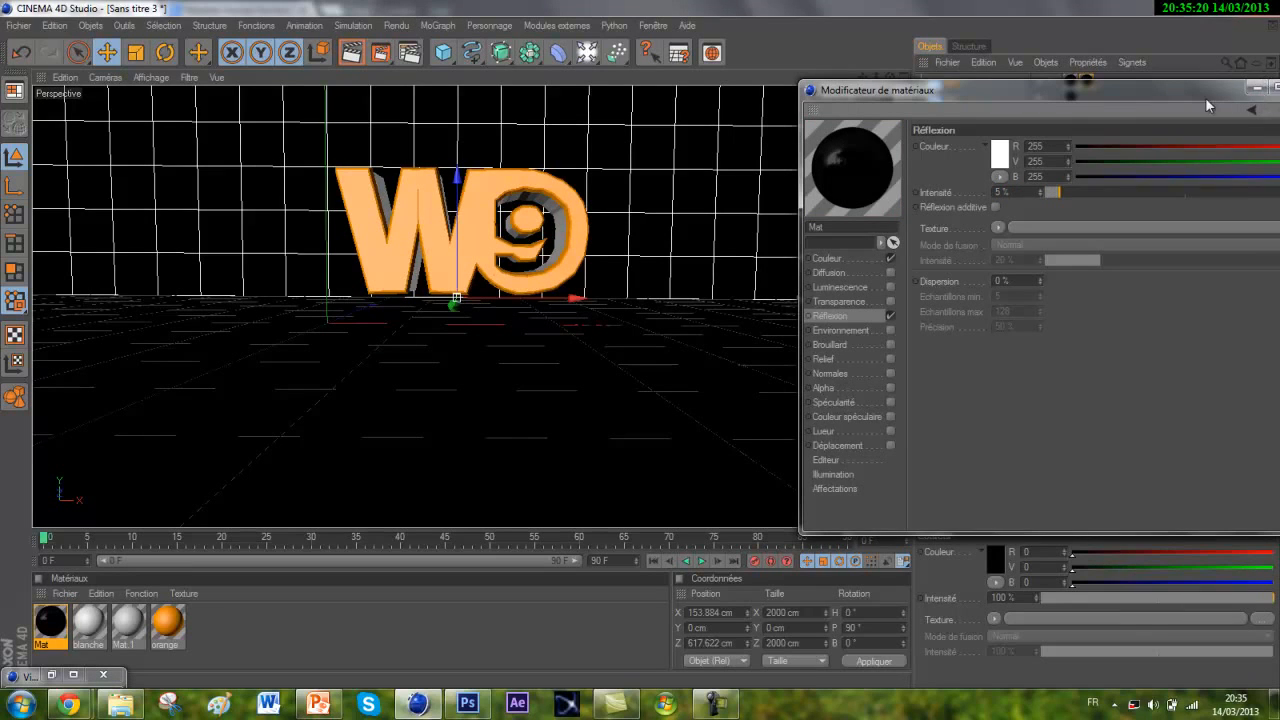
{"action": "left_click_drag", "start_coordinate": [1205, 97], "coordinate": [1015, 89]}
{"action": "left_click", "coordinate": [1162, 88]}
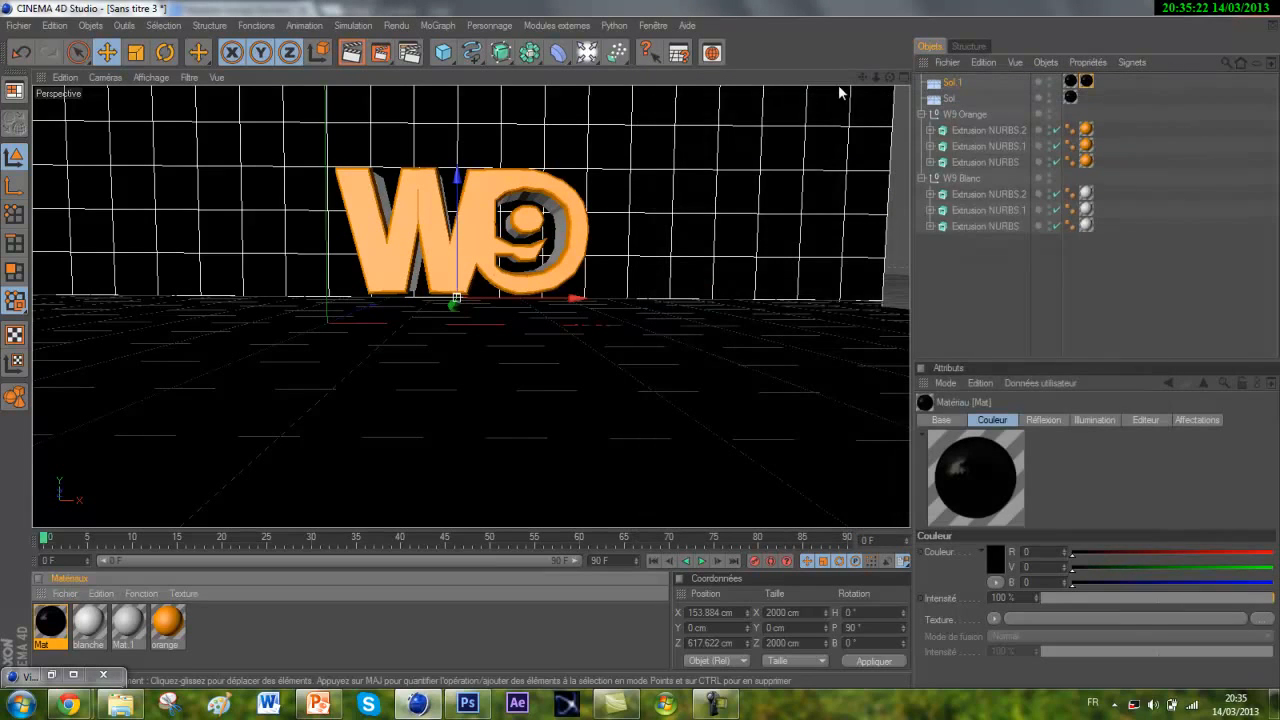
Try to tilt the W9 Orange group about its X axis and undo the rotation.
{"action": "left_click_drag", "start_coordinate": [863, 78], "coordinate": [863, 101]}
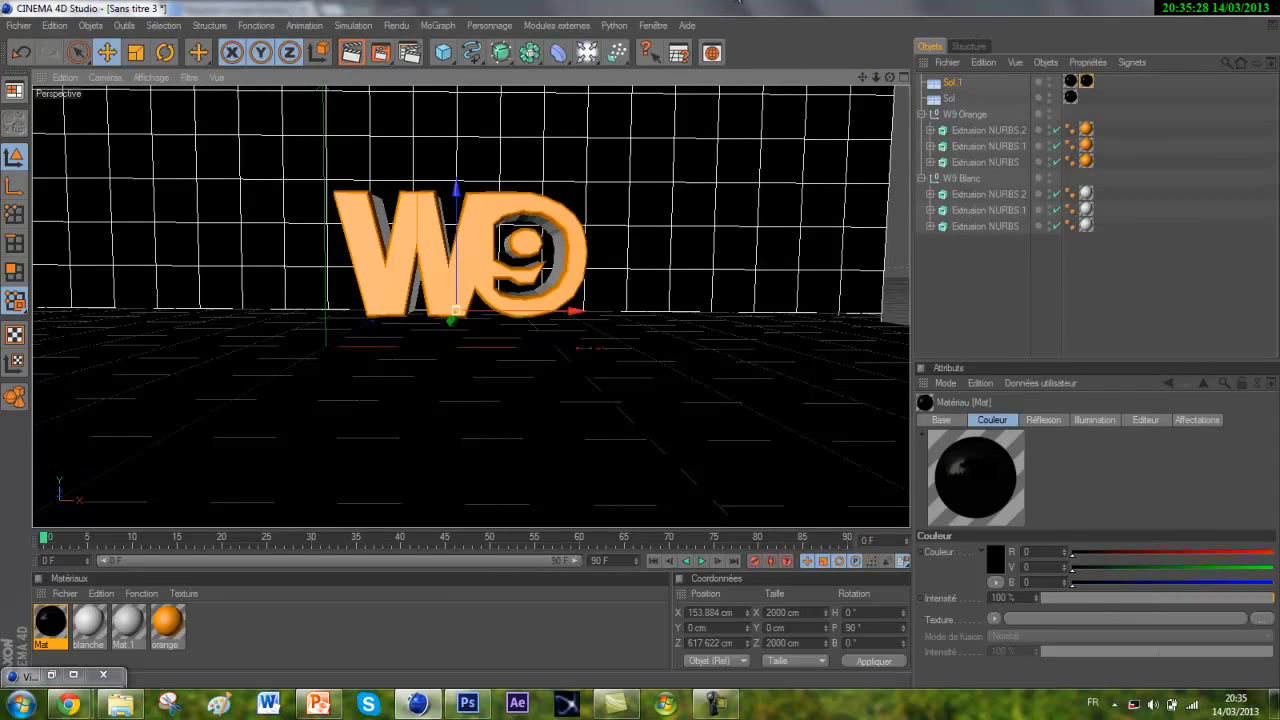
{"action": "left_click_drag", "start_coordinate": [889, 77], "coordinate": [890, 77]}
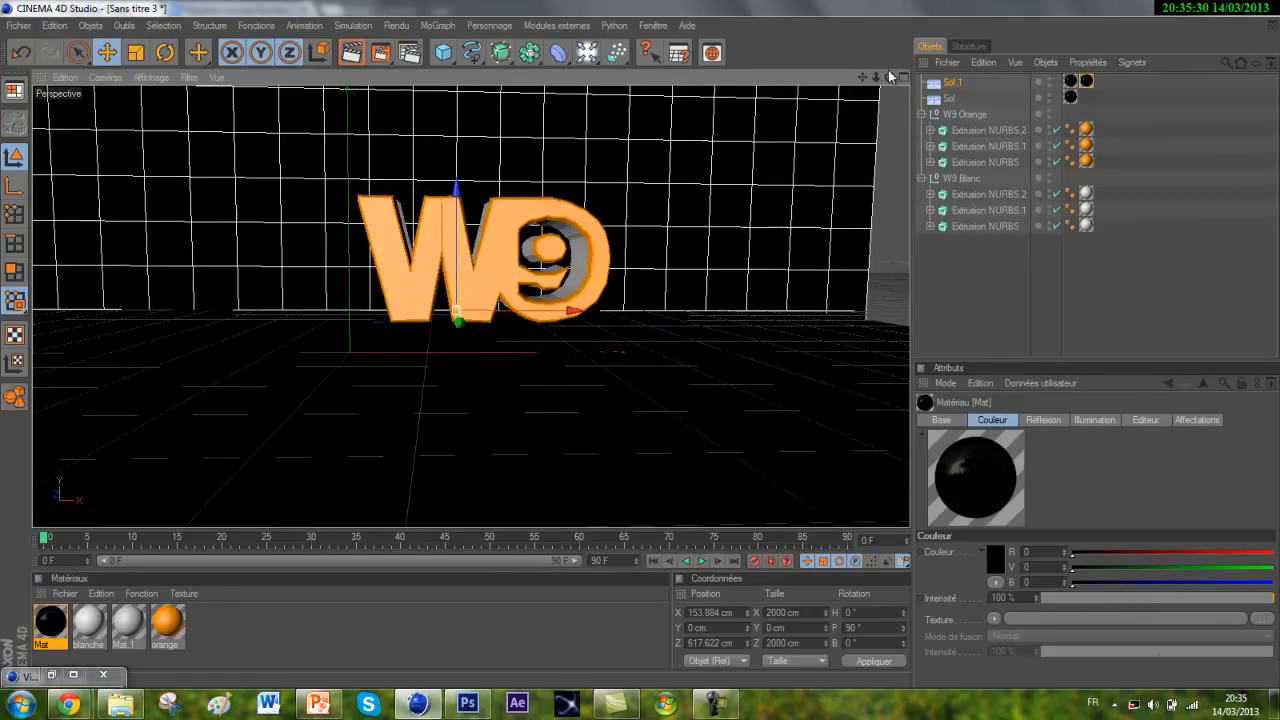
{"action": "left_click", "coordinate": [964, 114]}
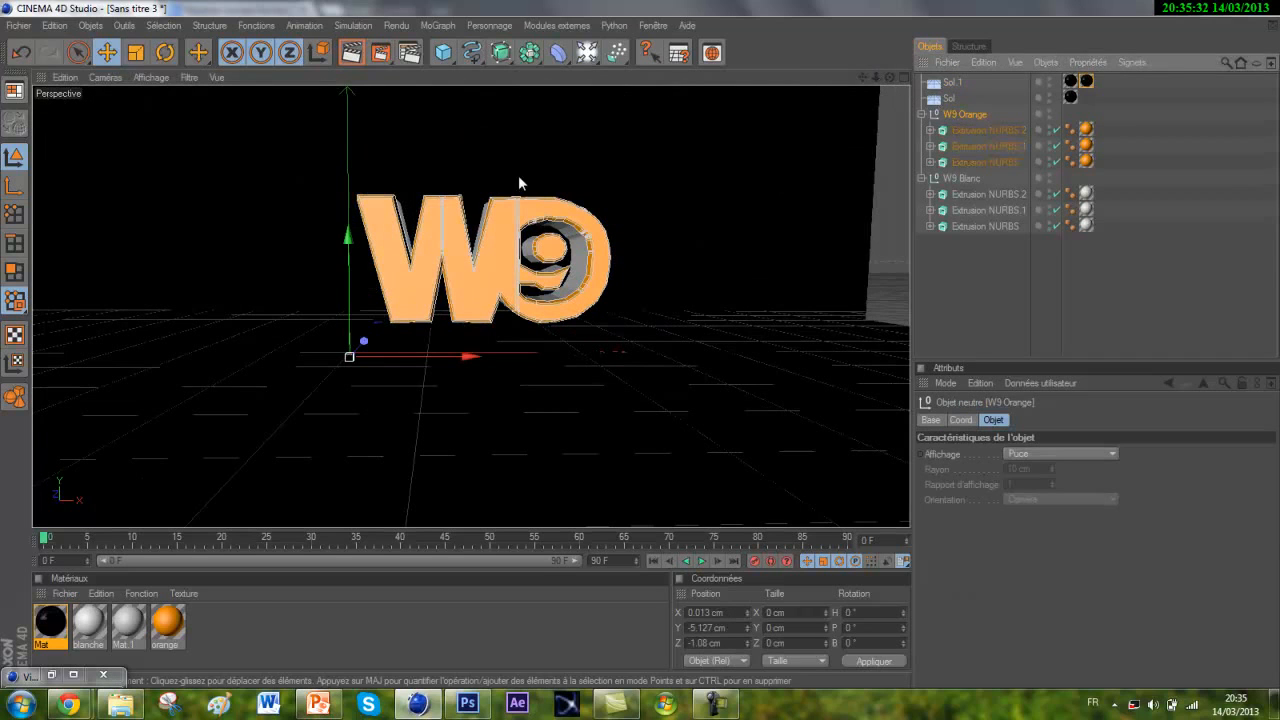
{"action": "left_click_drag", "start_coordinate": [890, 78], "coordinate": [68, 3]}
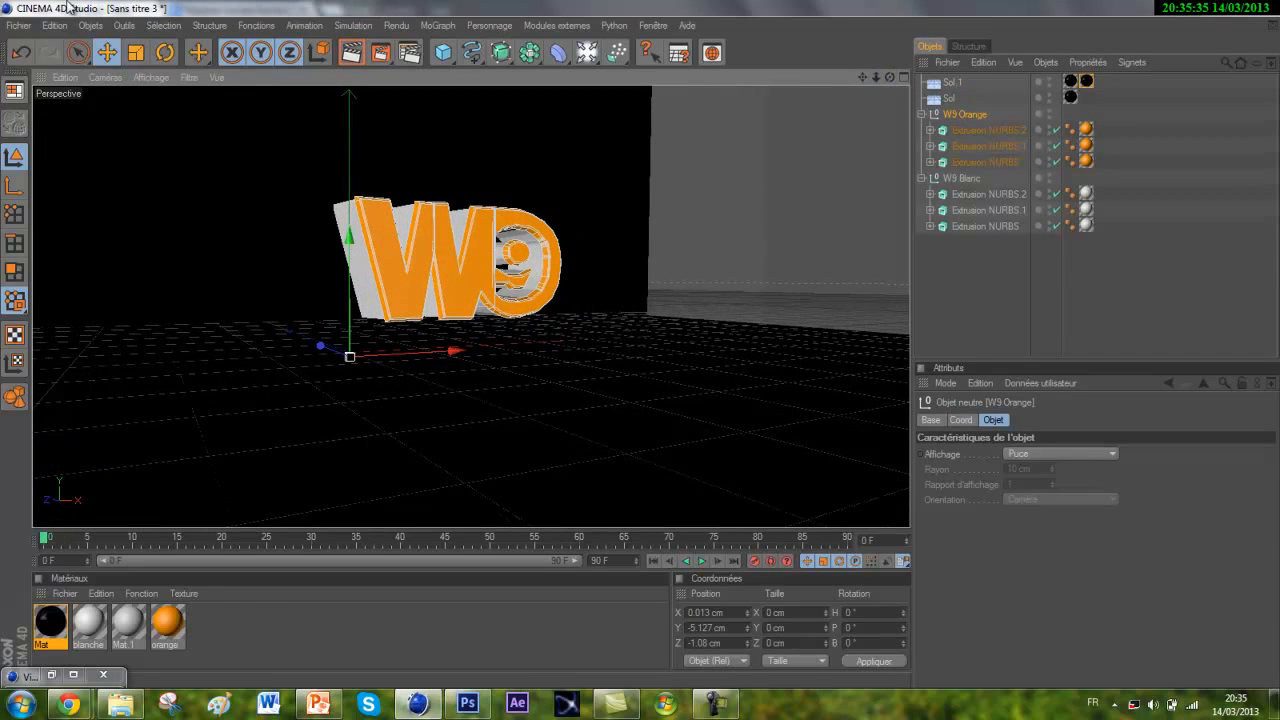
{"action": "left_click", "coordinate": [165, 53]}
{"action": "left_click_drag", "start_coordinate": [359, 338], "coordinate": [374, 421]}
{"action": "key", "text": "ctrl+z"}
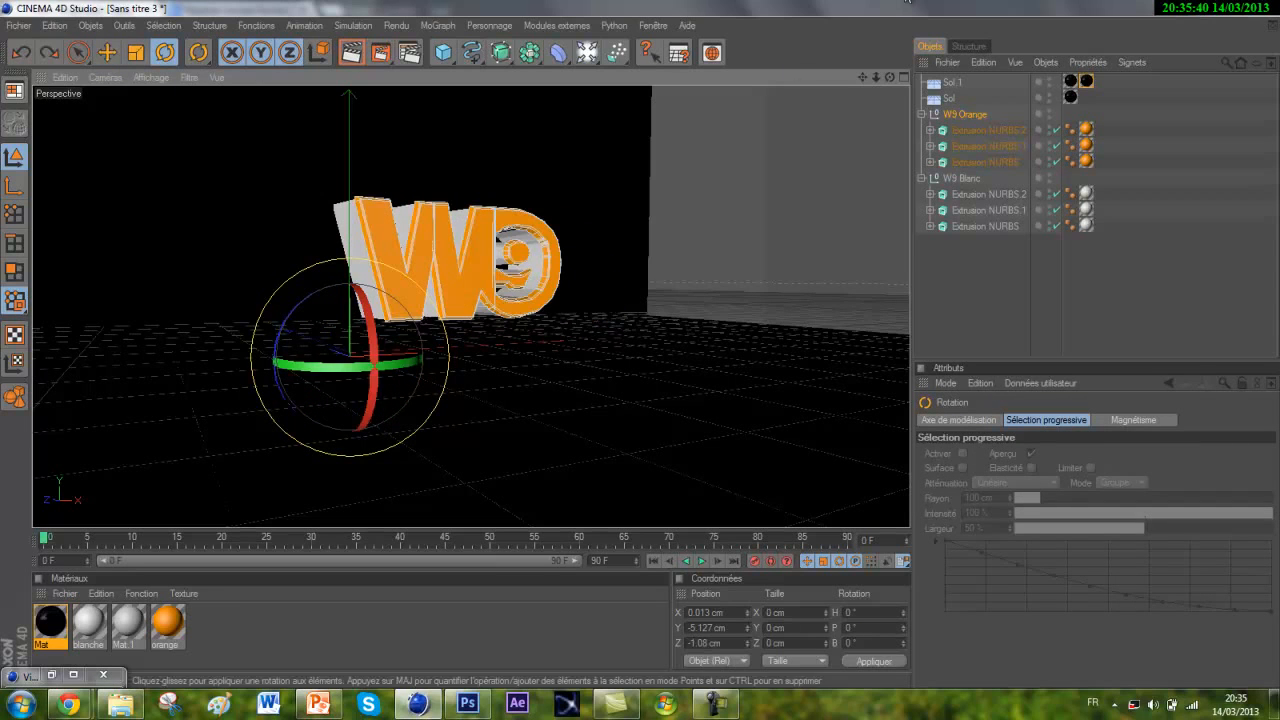
Try tilting only the orange 9, Extrusion NURBS.2, by about 69° in pitch and undo it.
{"action": "left_click", "coordinate": [948, 133]}
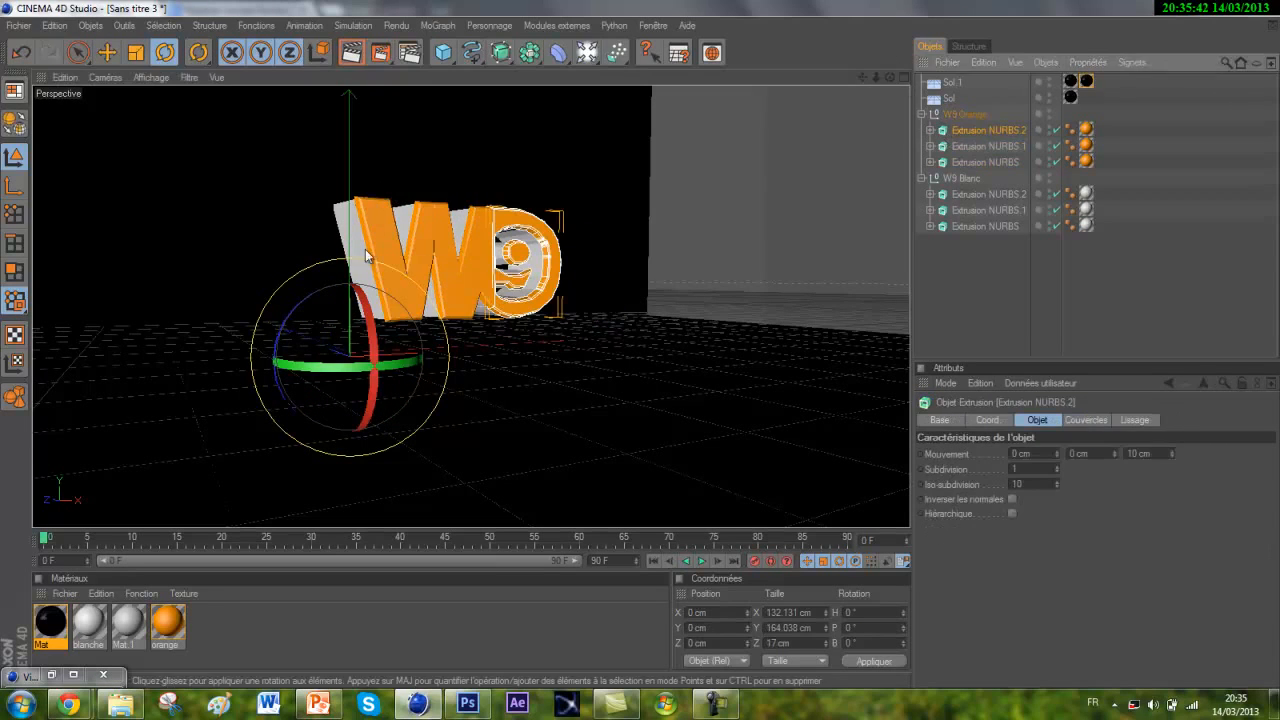
{"action": "left_click_drag", "start_coordinate": [369, 331], "coordinate": [377, 436]}
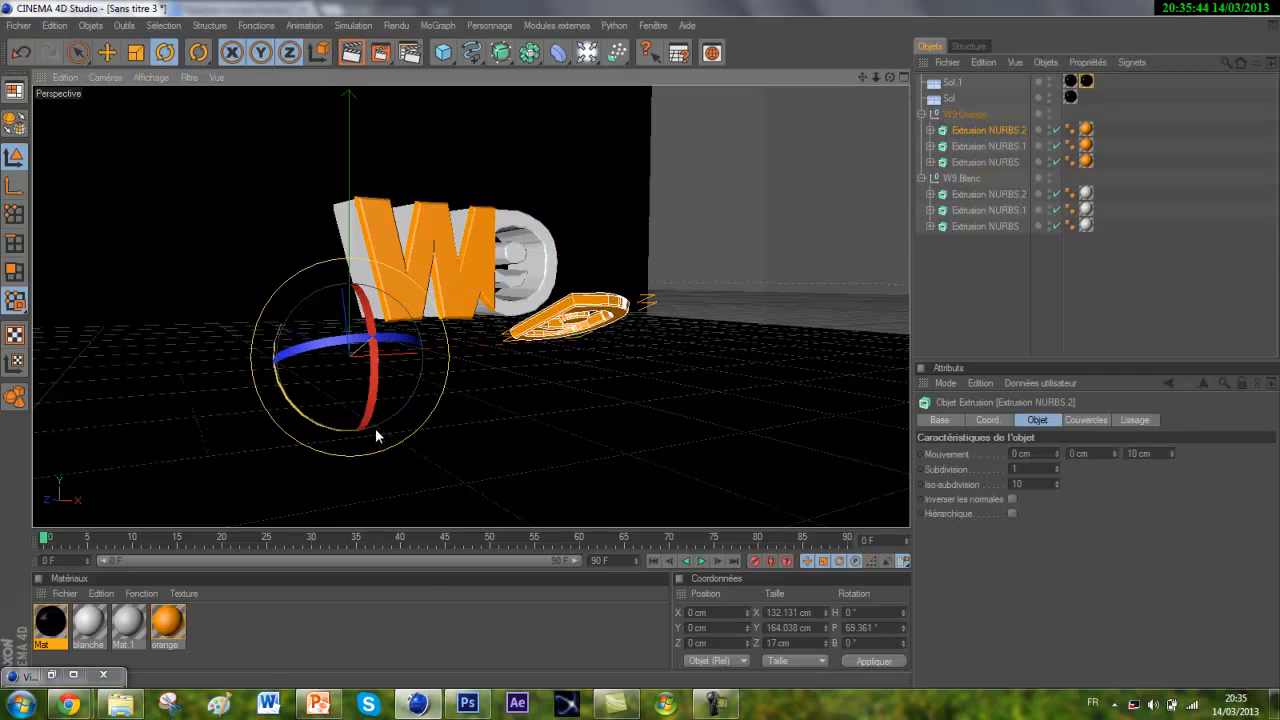
{"action": "key", "text": "ctrl+z"}
Select the Extrusion NURBS of the first W piece in both the W9 Blanc and W9 Orange groups.
{"action": "left_click_drag", "start_coordinate": [642, 345], "coordinate": [660, 344]}
{"action": "left_click_drag", "start_coordinate": [876, 79], "coordinate": [605, 285]}
{"action": "left_click_drag", "start_coordinate": [896, 78], "coordinate": [640, 343]}
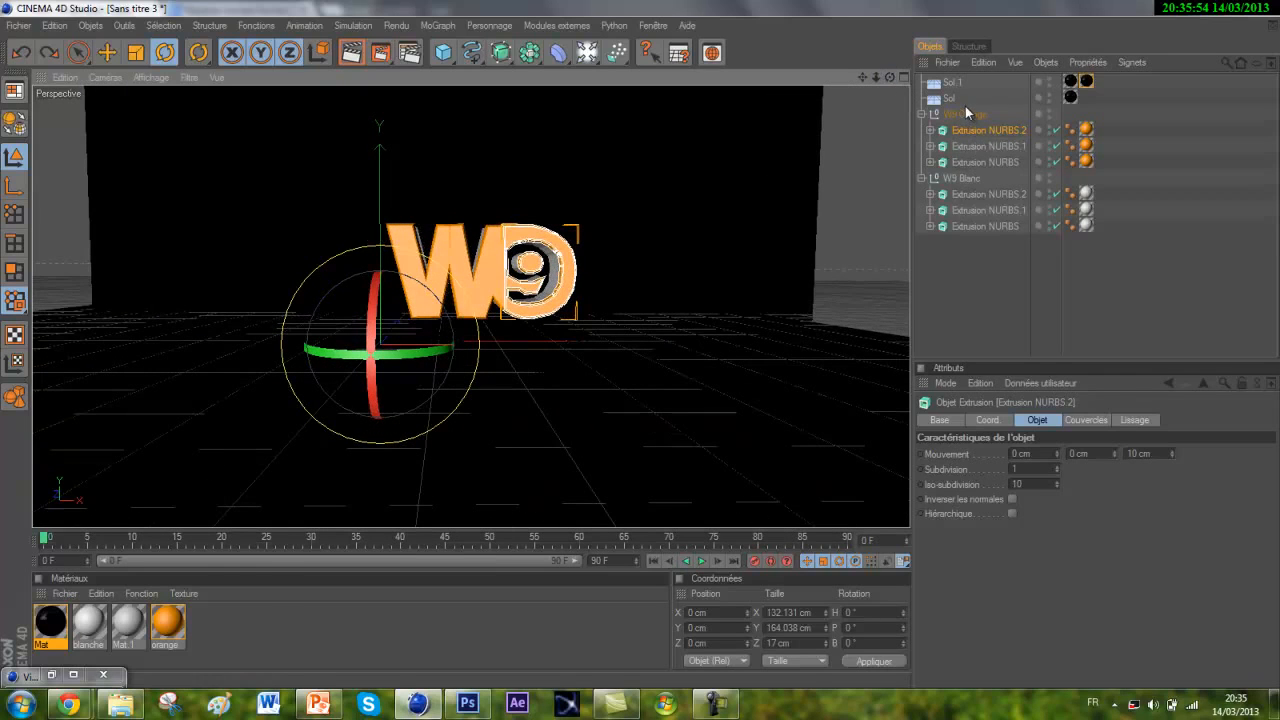
{"action": "left_click", "coordinate": [972, 228]}
{"action": "left_click", "coordinate": [975, 162], "text": "ctrl"}
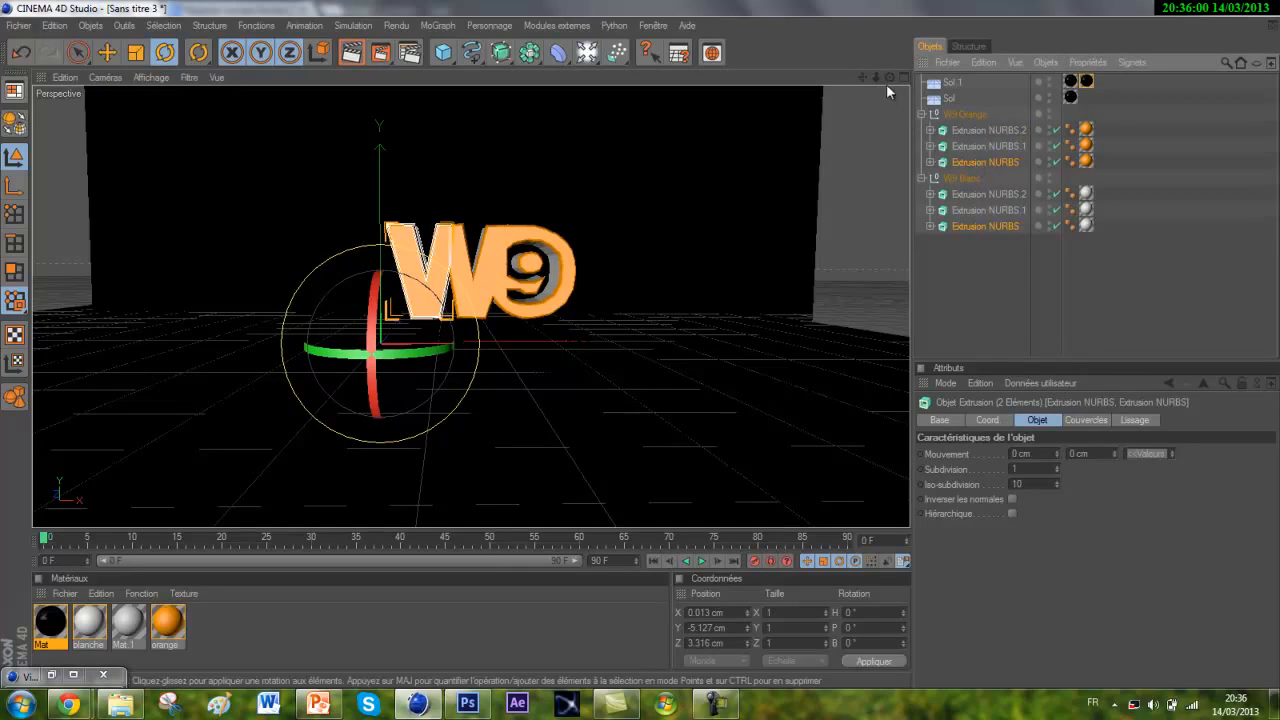
Set the animation's end to 200 frames and extend the visible timeline range to frame 200.
{"action": "left_click_drag", "start_coordinate": [889, 77], "coordinate": [640, 348]}
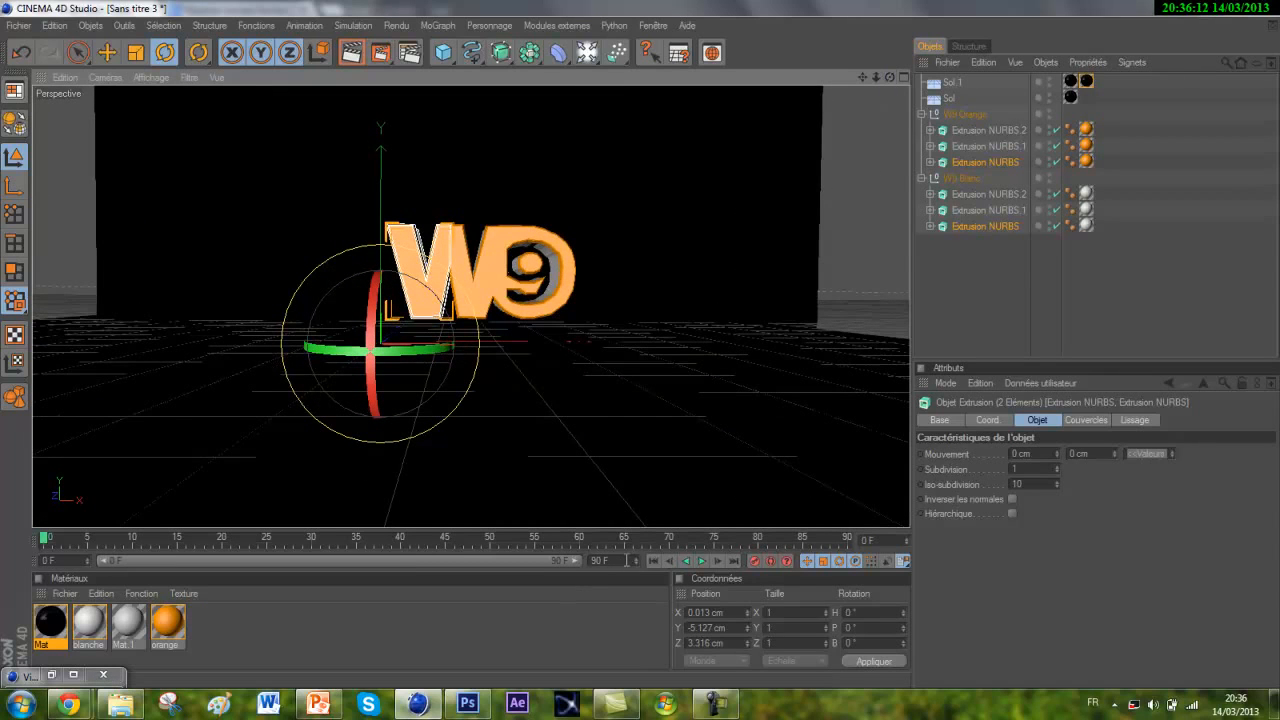
{"action": "left_click", "coordinate": [597, 561]}
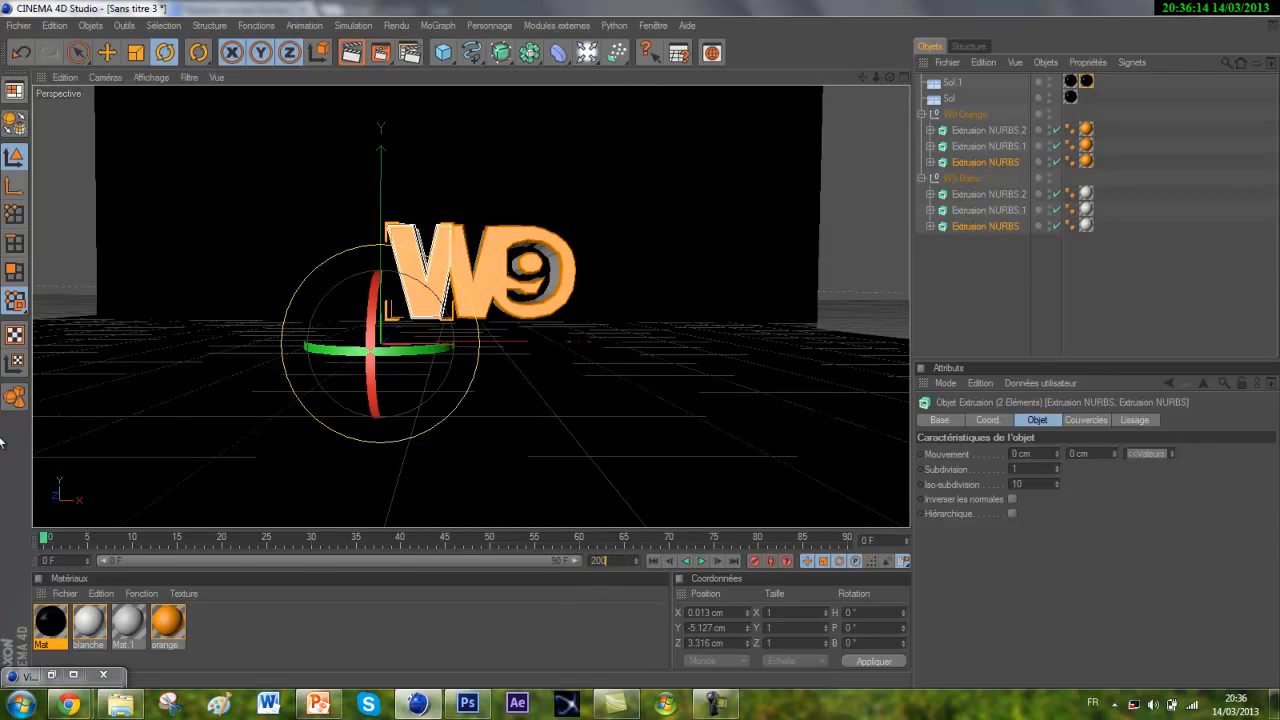
{"action": "key", "text": "Return"}
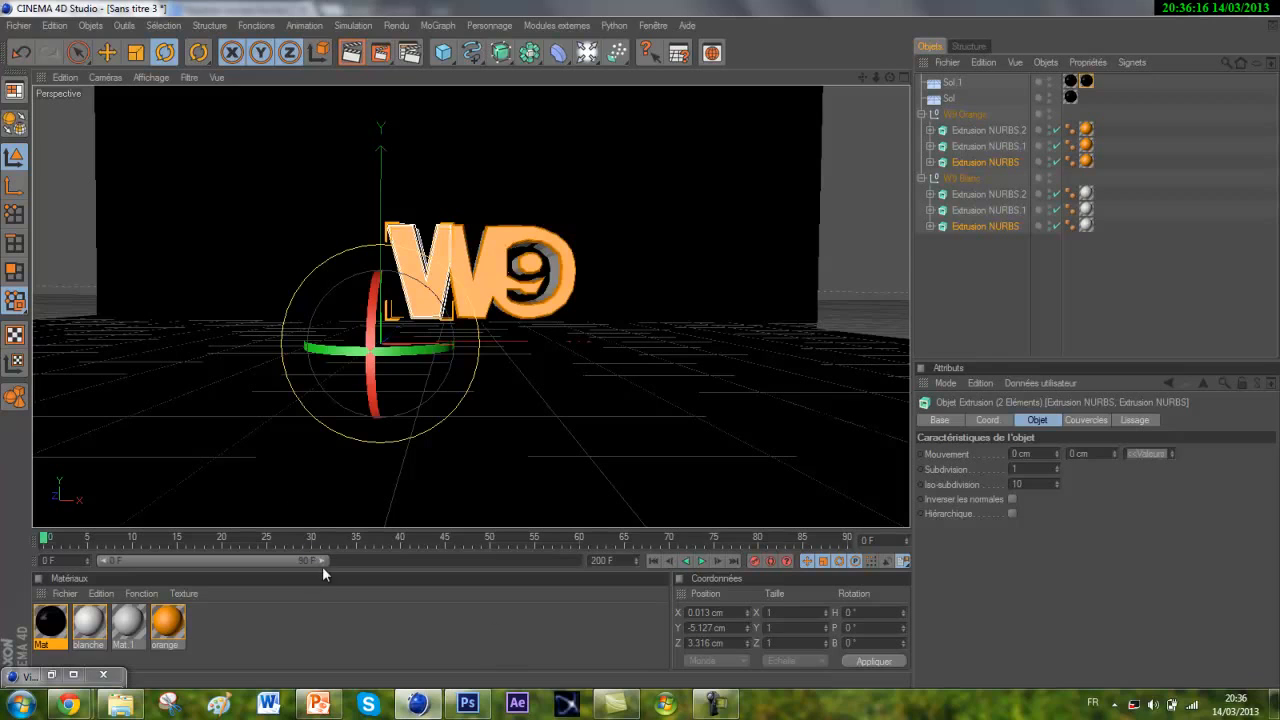
{"action": "left_click_drag", "start_coordinate": [322, 561], "coordinate": [679, 545]}
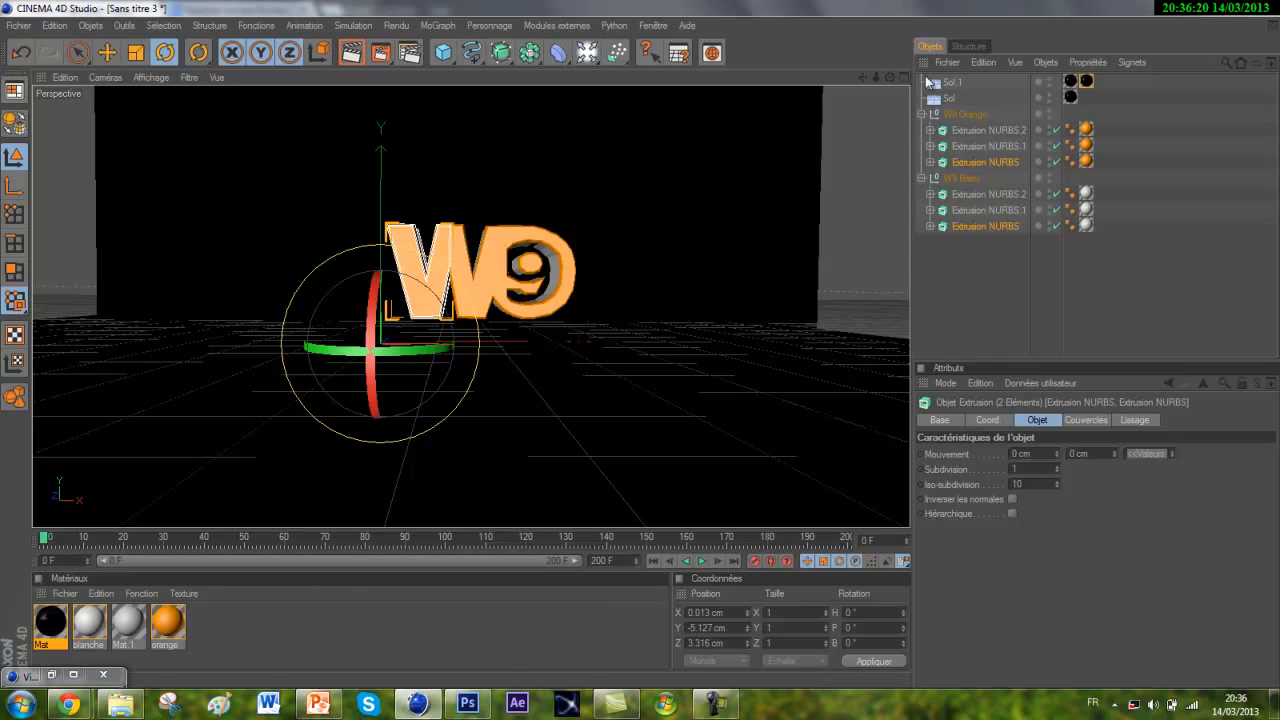
Keyframe the first W piece's pitch at 0° on frame 0, about 24.6° on frame 40, -3.9° on frame 70 and 84.4° on frame 100.
{"action": "left_click_drag", "start_coordinate": [890, 78], "coordinate": [640, 346]}
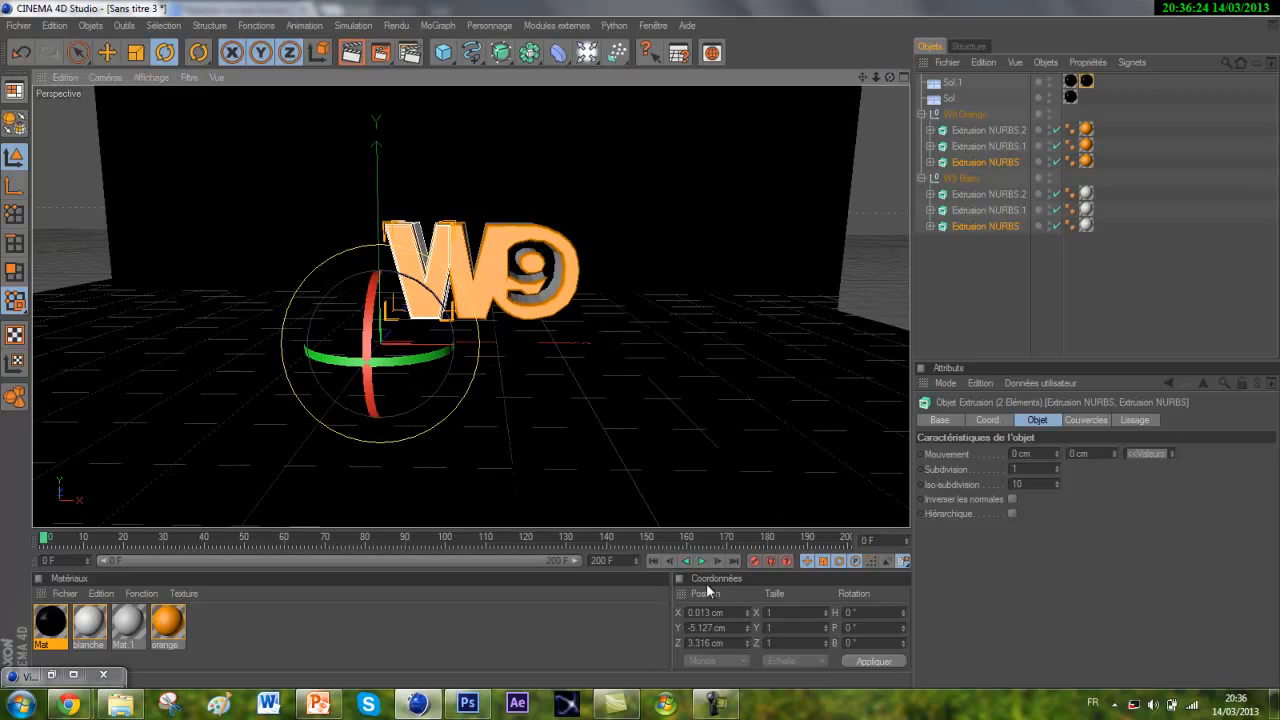
{"action": "left_click", "coordinate": [753, 560]}
{"action": "left_click", "coordinate": [206, 537]}
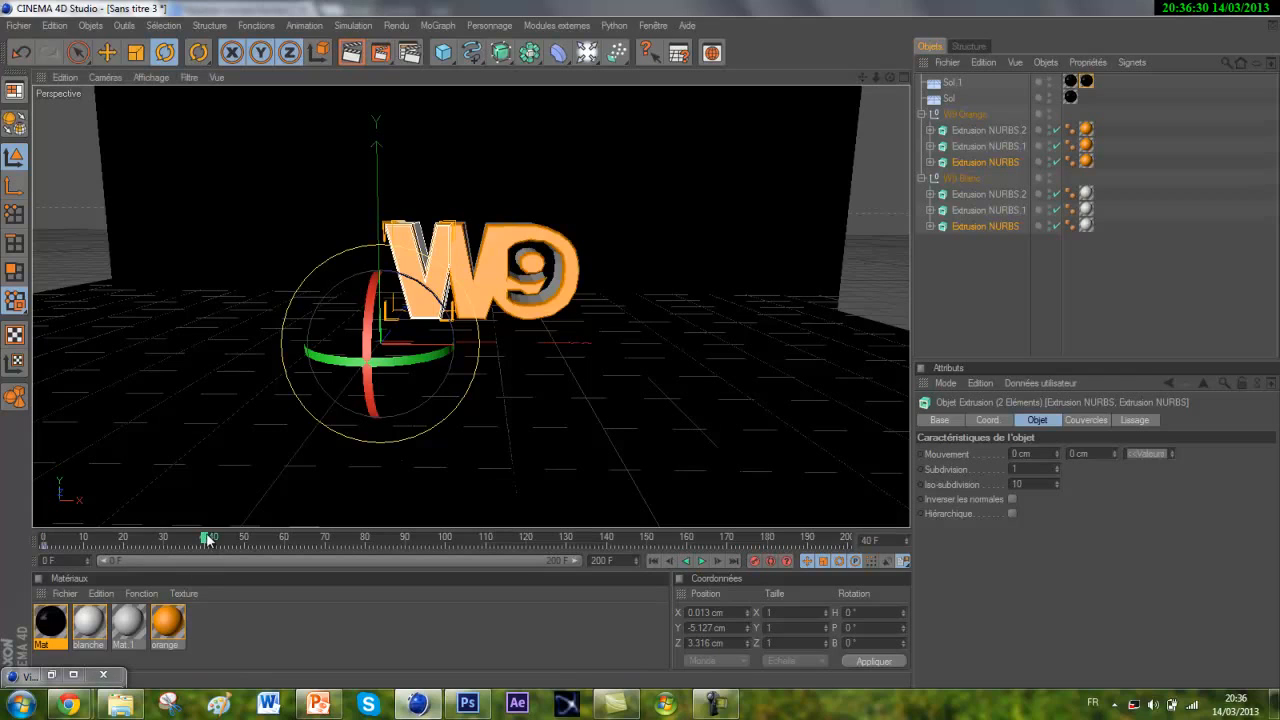
{"action": "left_click_drag", "start_coordinate": [352, 326], "coordinate": [367, 381]}
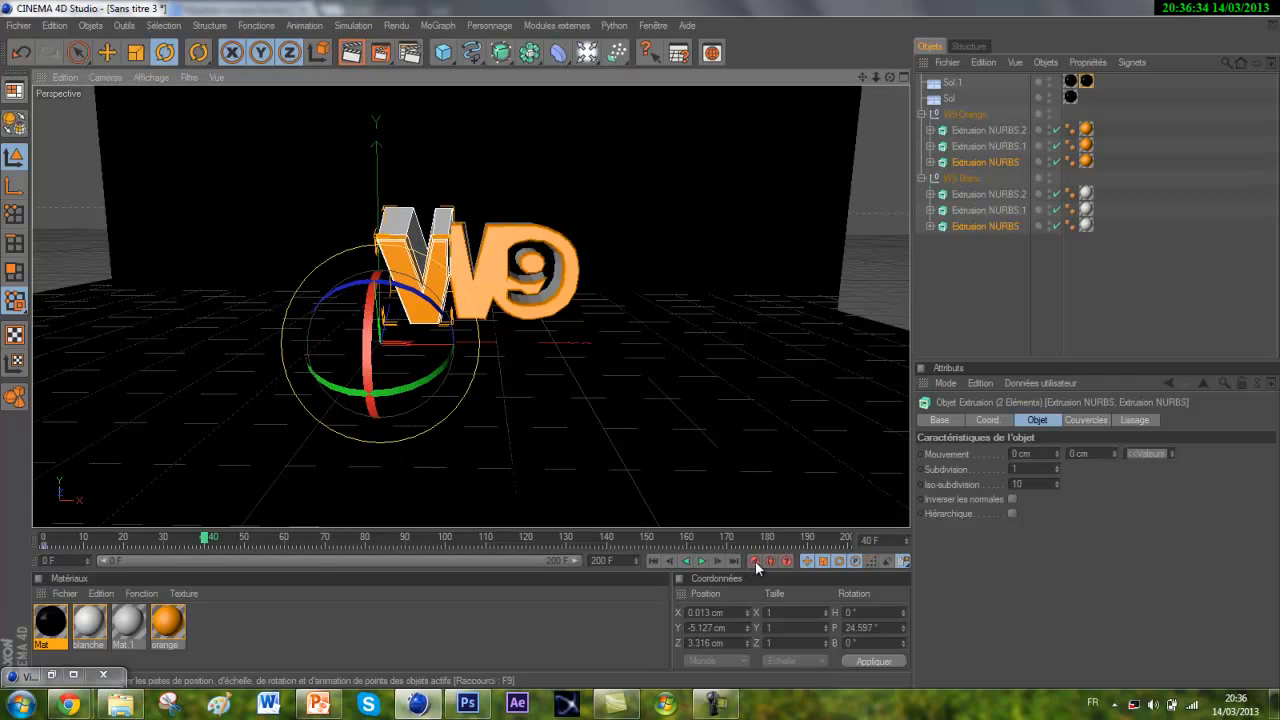
{"action": "left_click", "coordinate": [327, 537]}
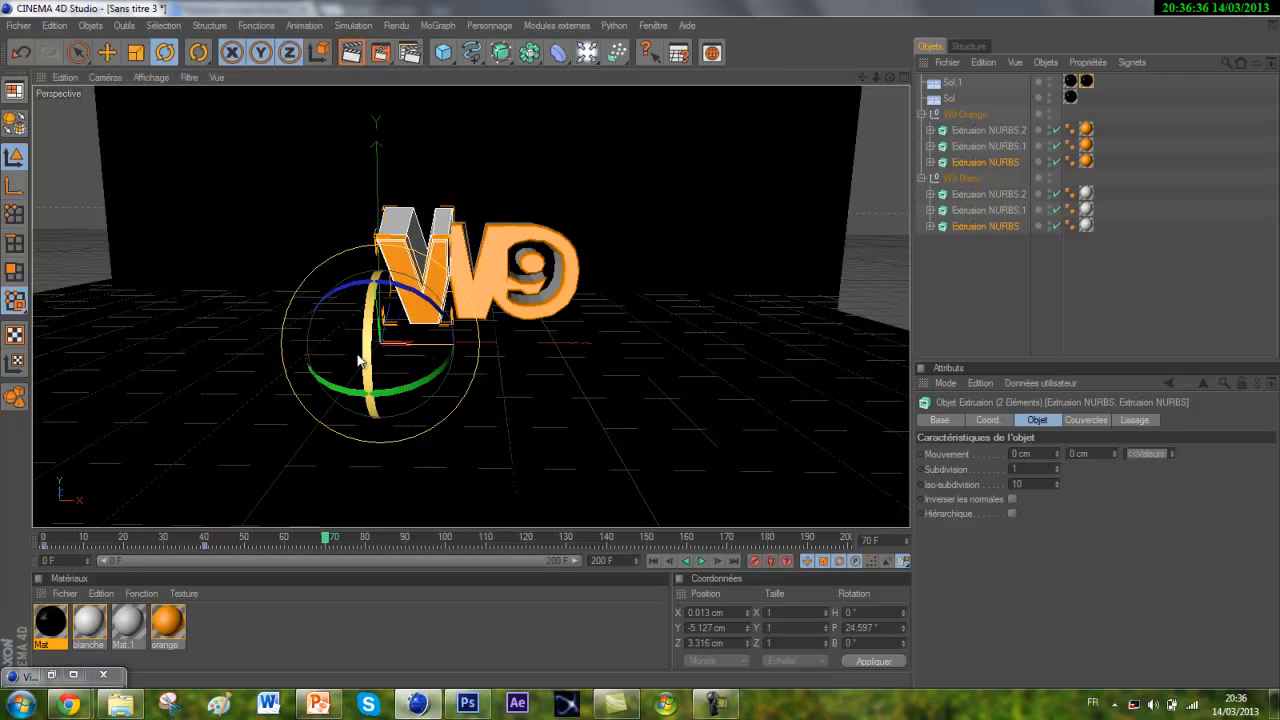
{"action": "left_click_drag", "start_coordinate": [366, 345], "coordinate": [443, 346]}
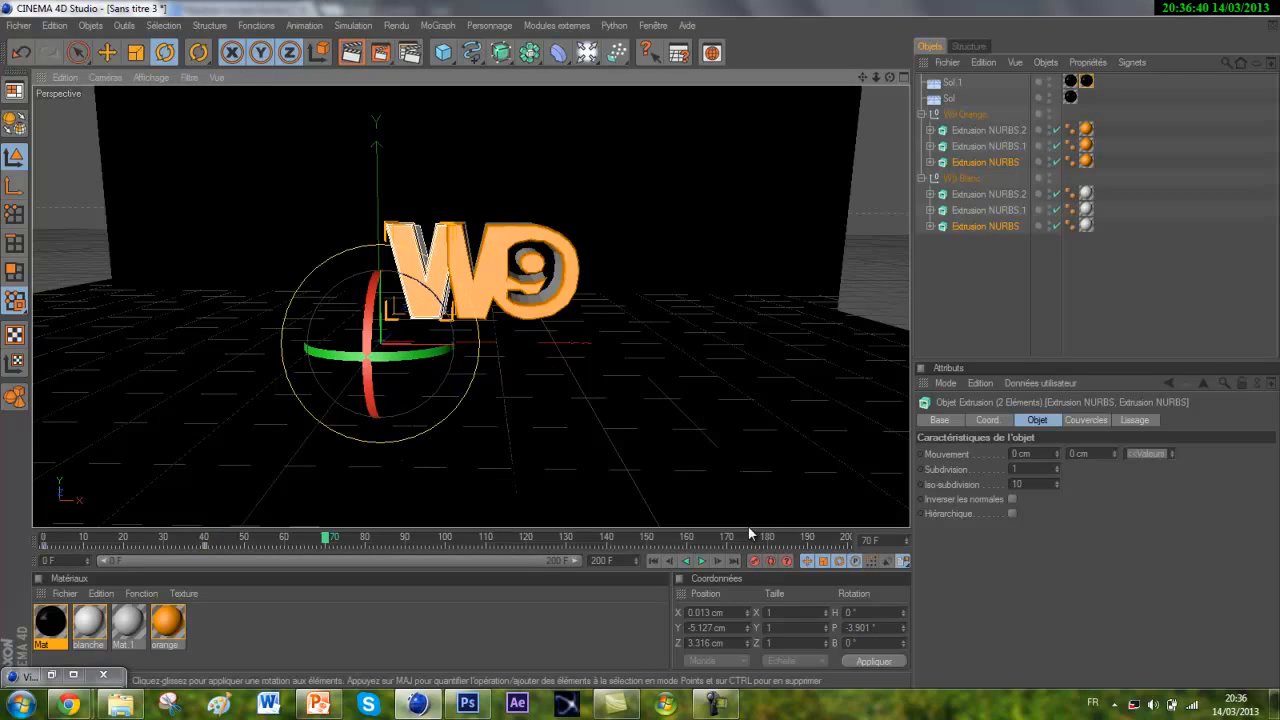
{"action": "left_click", "coordinate": [443, 537]}
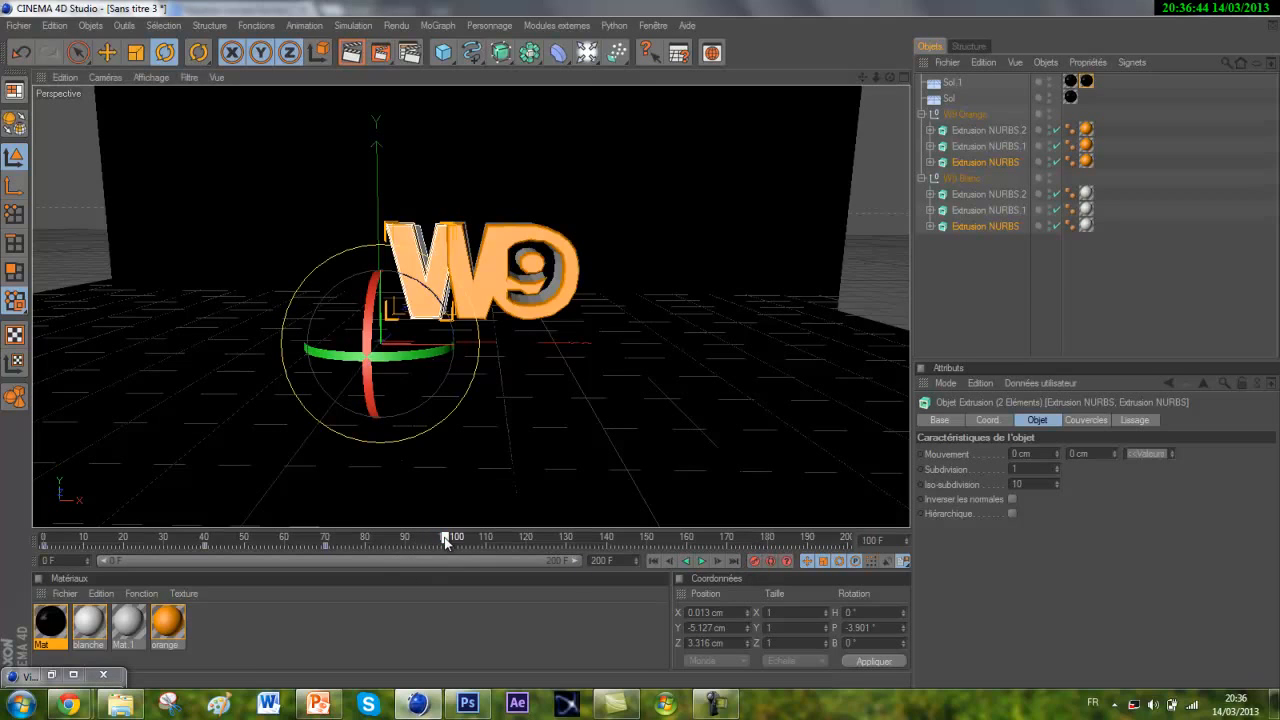
{"action": "left_click_drag", "start_coordinate": [370, 345], "coordinate": [378, 417]}
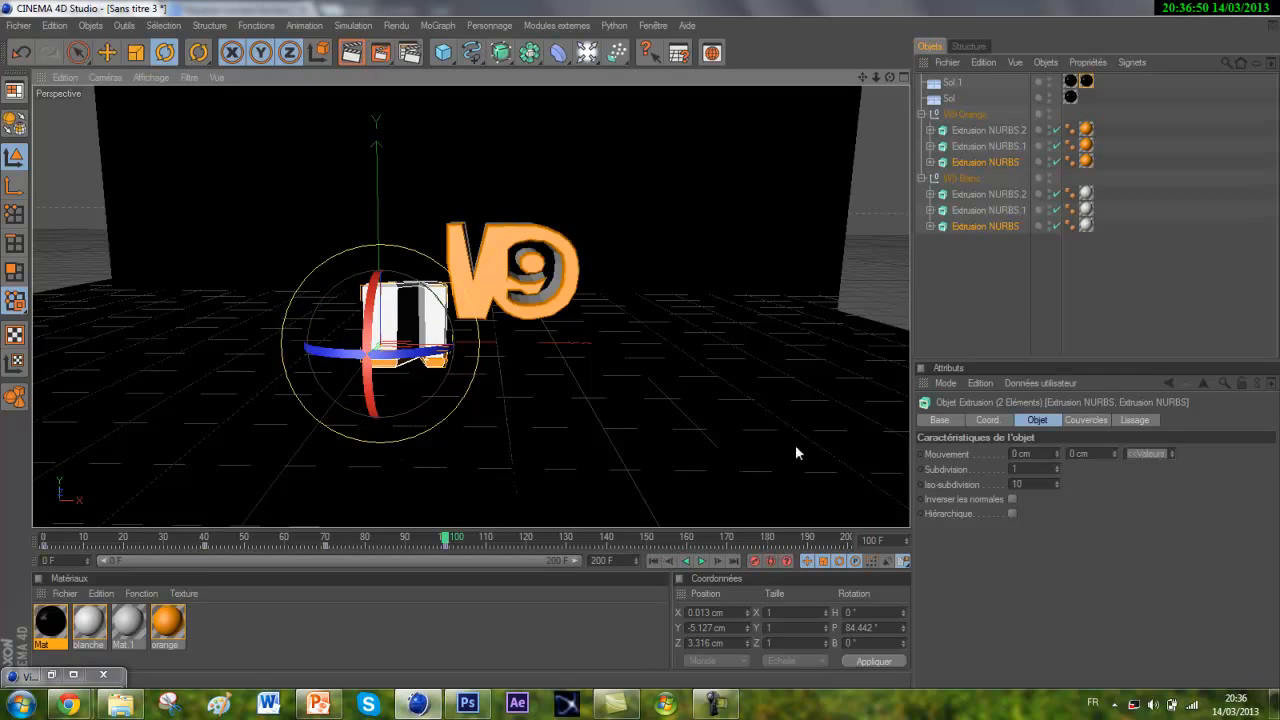
Deselect the first W piece and play its rotation animation from the first frame.
{"action": "left_click", "coordinate": [858, 360]}
{"action": "left_click", "coordinate": [653, 561]}
{"action": "left_click", "coordinate": [701, 561]}
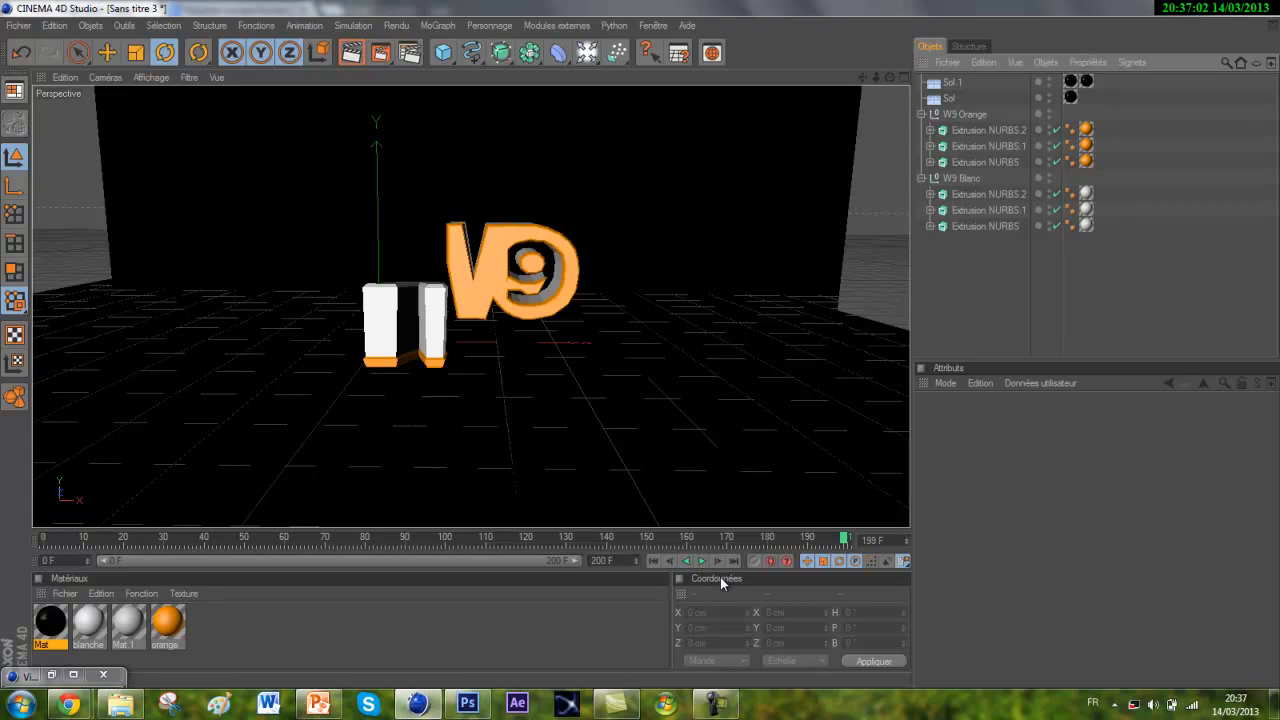
Keyframe Extrusion NURBS.1 of both W9 groups at 0° pitch on frame 0 and about -8° on frame 40.
{"action": "left_click", "coordinate": [1008, 144]}
{"action": "left_click", "coordinate": [996, 212], "text": "ctrl"}
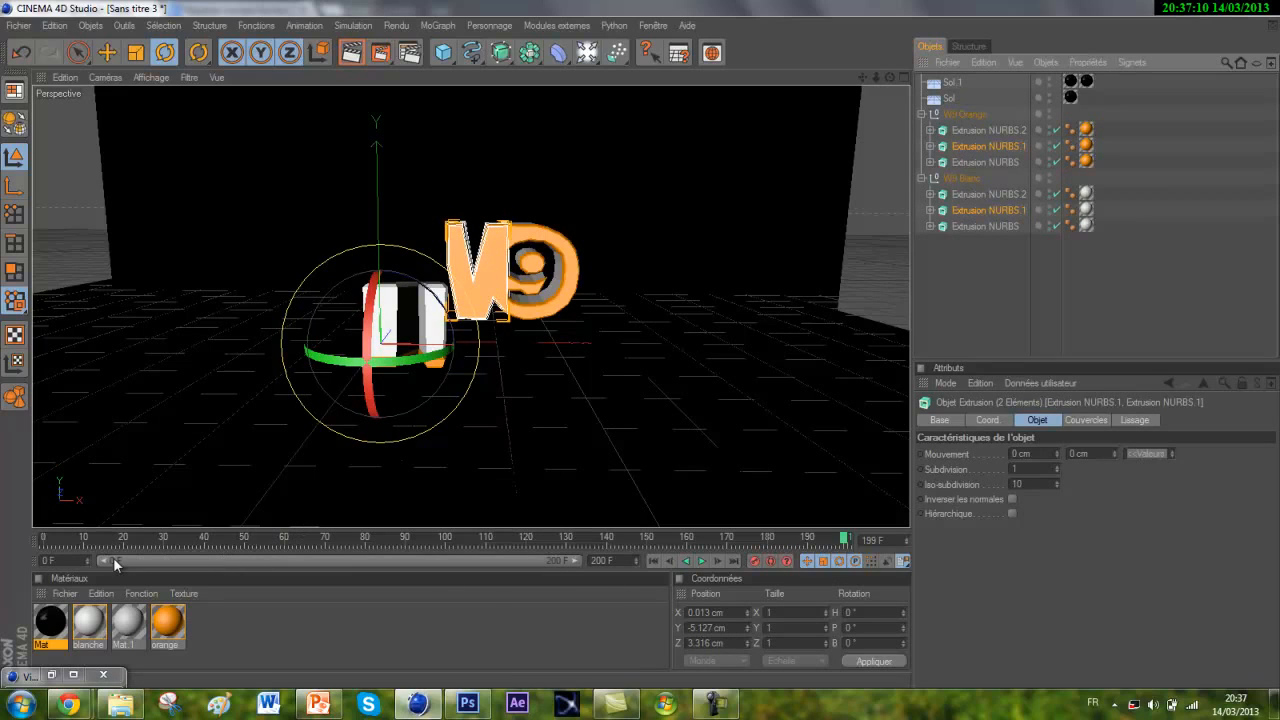
{"action": "left_click", "coordinate": [36, 541]}
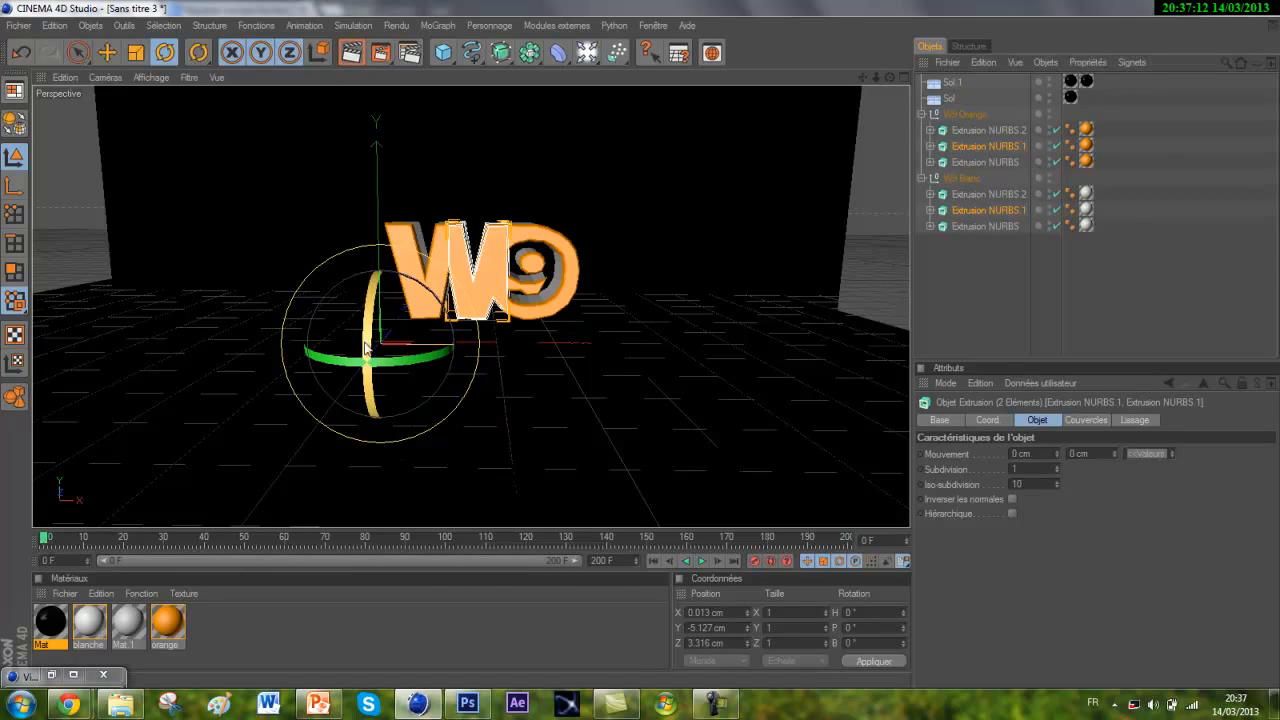
{"action": "left_click_drag", "start_coordinate": [367, 350], "coordinate": [700, 480]}
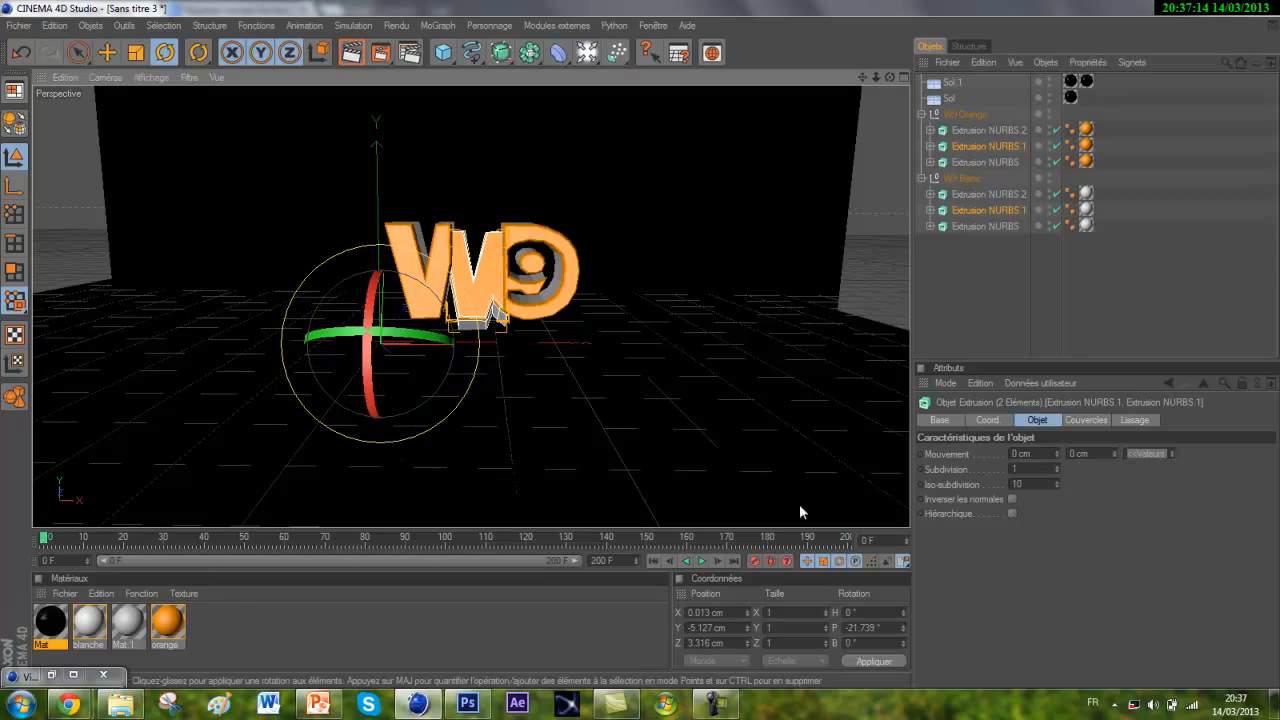
{"action": "key", "text": "ctrl+z"}
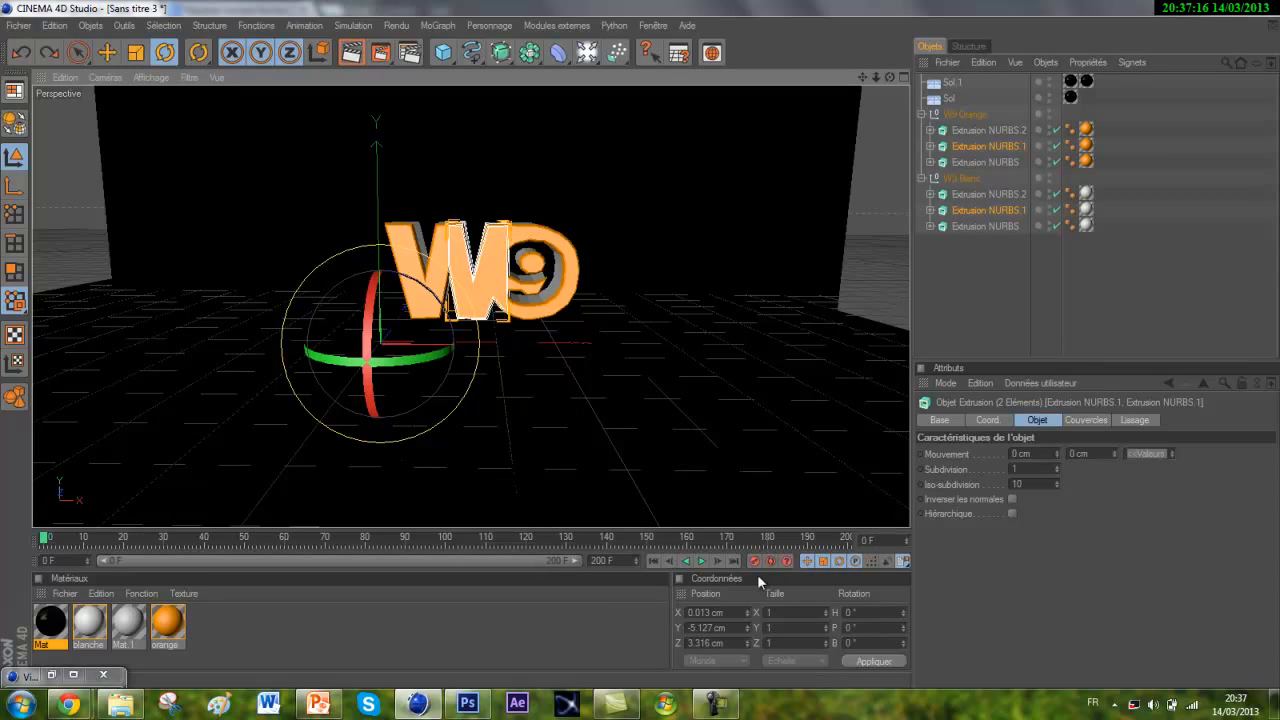
{"action": "left_click", "coordinate": [205, 541]}
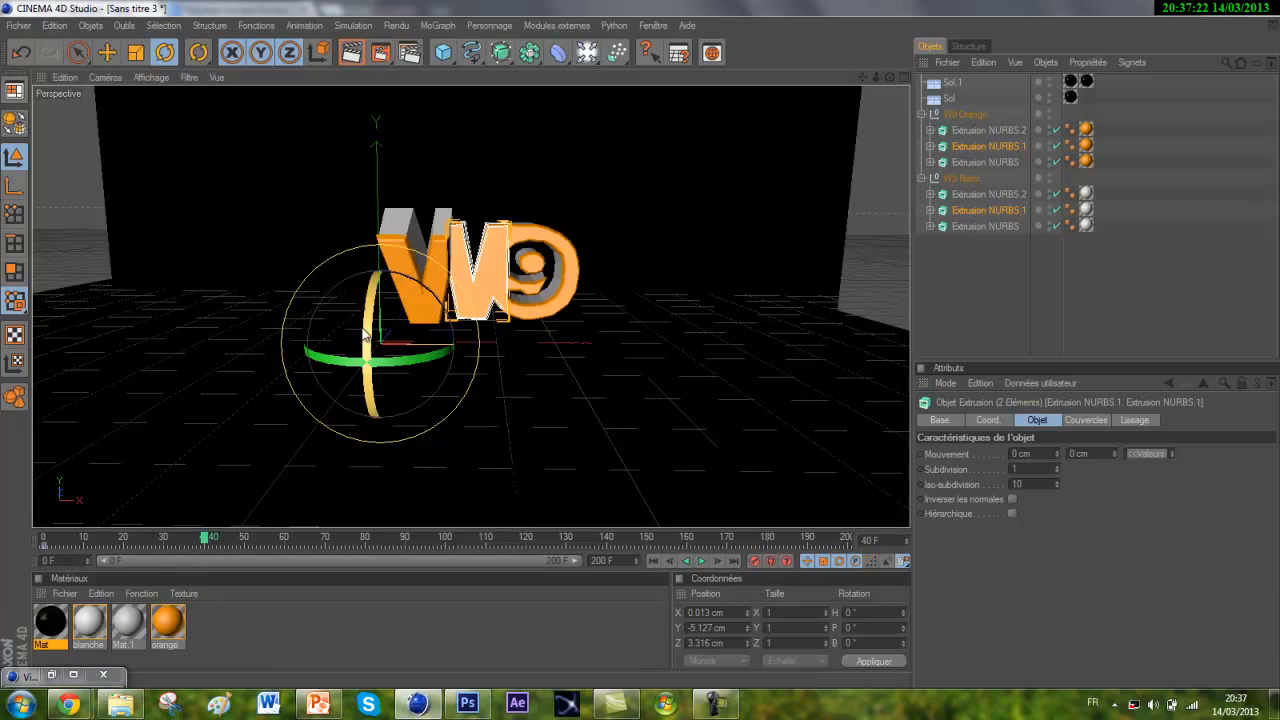
{"action": "mouse_move", "coordinate": [366, 333]}
{"action": "left_mouse_down"}
{"action": "mouse_move", "coordinate": [375, 286]}
{"action": "mouse_move", "coordinate": [367, 334]}
{"action": "left_mouse_up"}
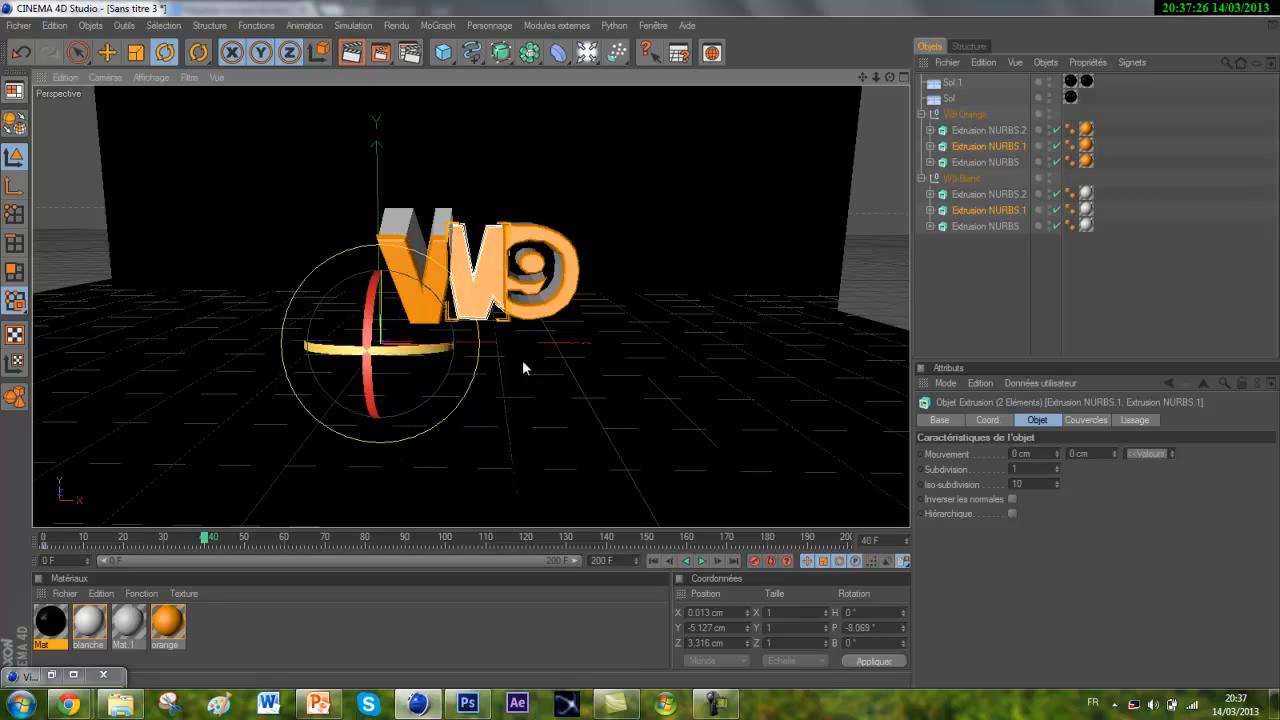
{"action": "left_click", "coordinate": [750, 561]}
Keyframe the second W piece's pitch at about 23.8° on frame 70 and about 40° on frame 100.
{"action": "left_click", "coordinate": [326, 540]}
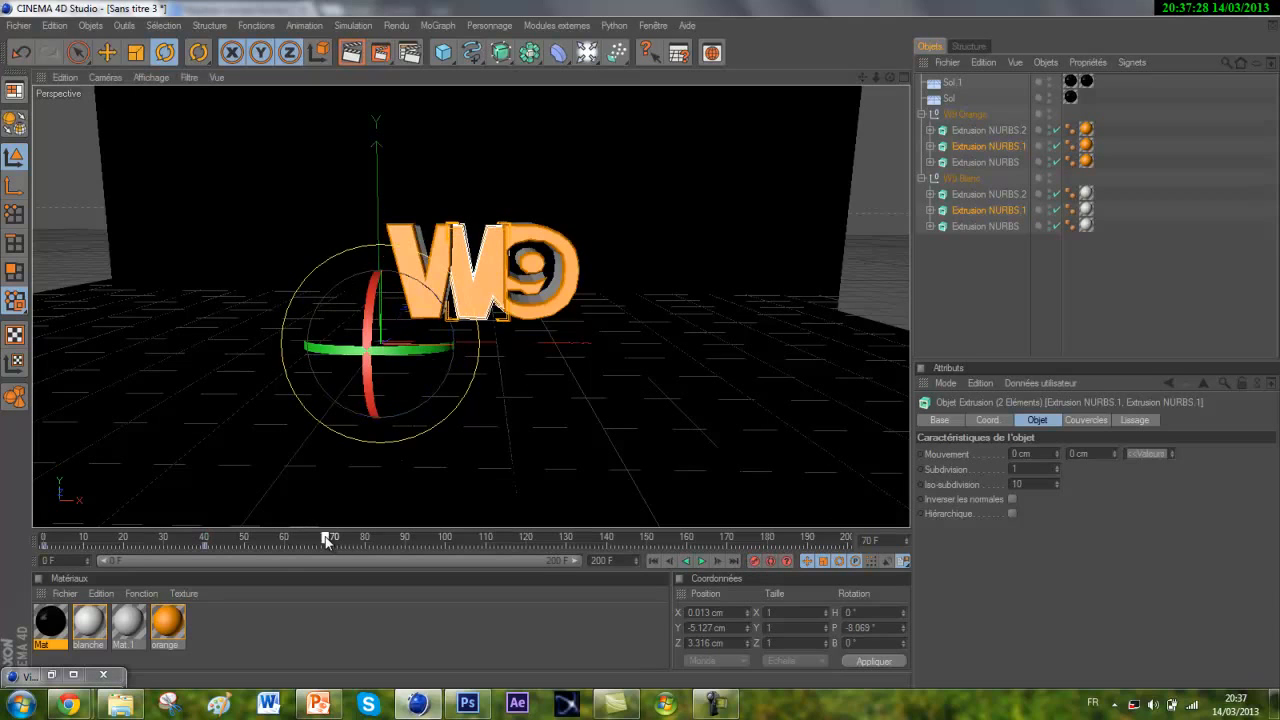
{"action": "left_click_drag", "start_coordinate": [364, 310], "coordinate": [360, 380]}
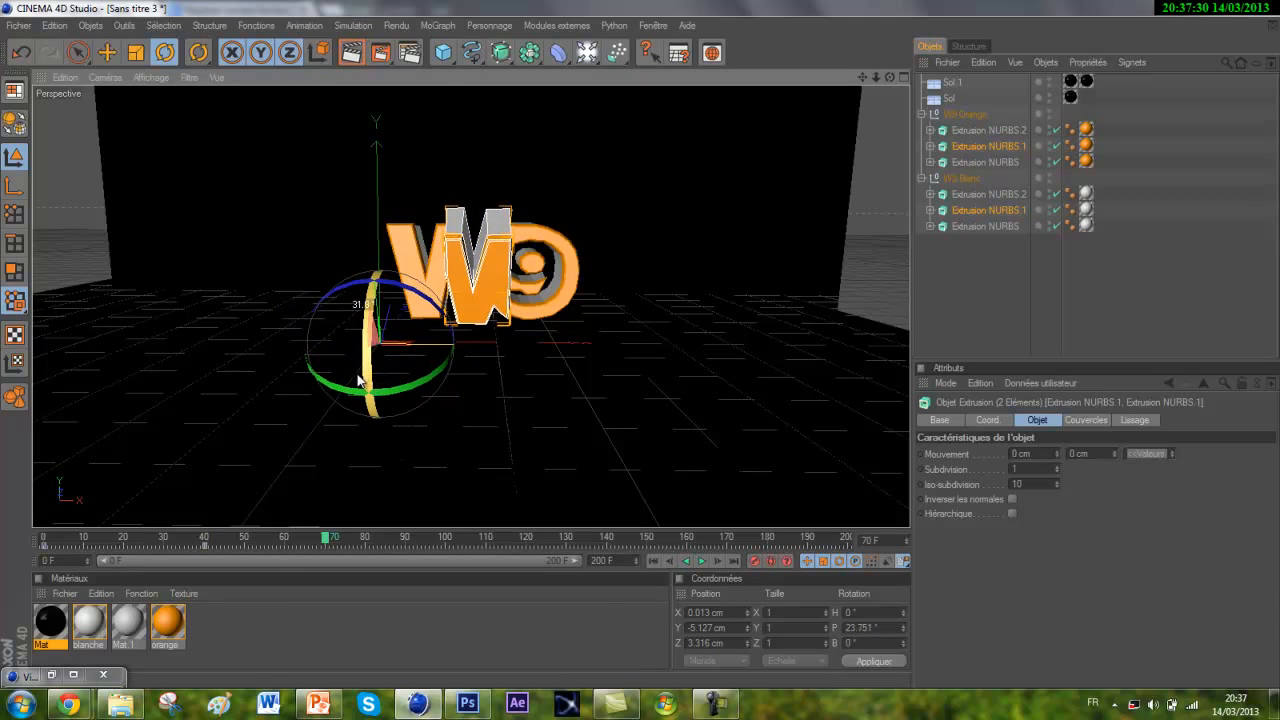
{"action": "left_click", "coordinate": [756, 561]}
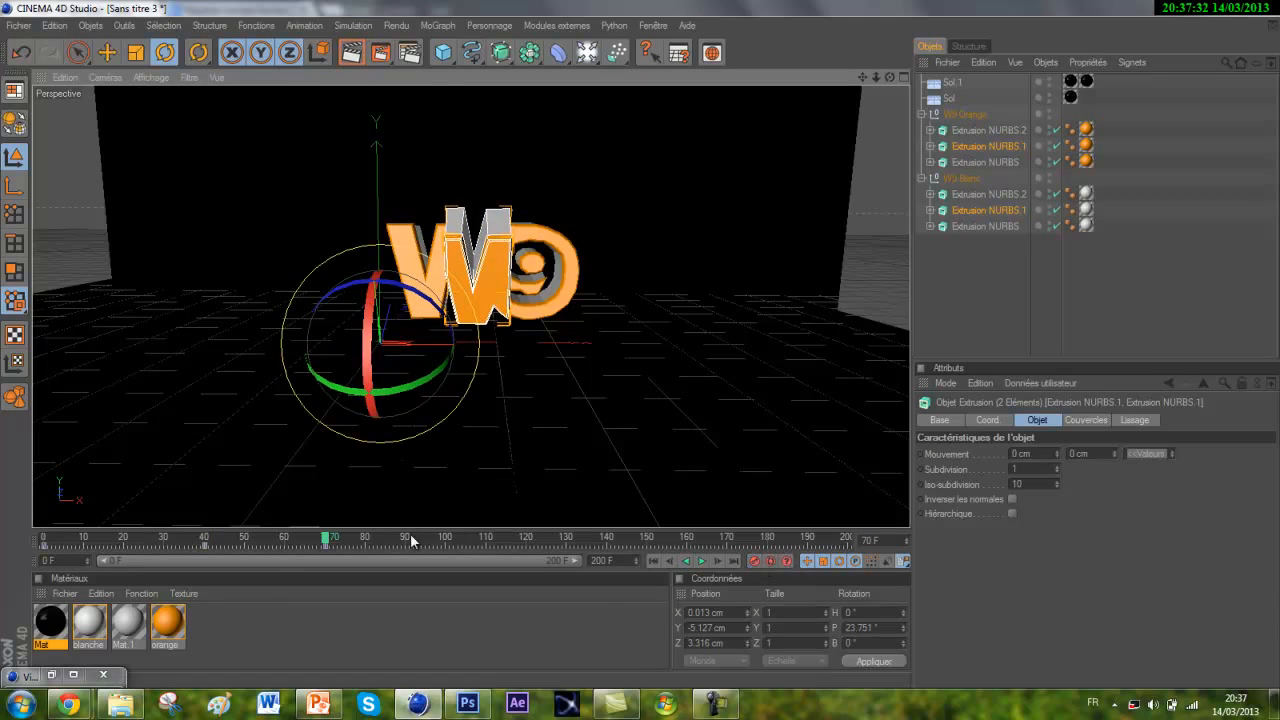
{"action": "left_click", "coordinate": [446, 542]}
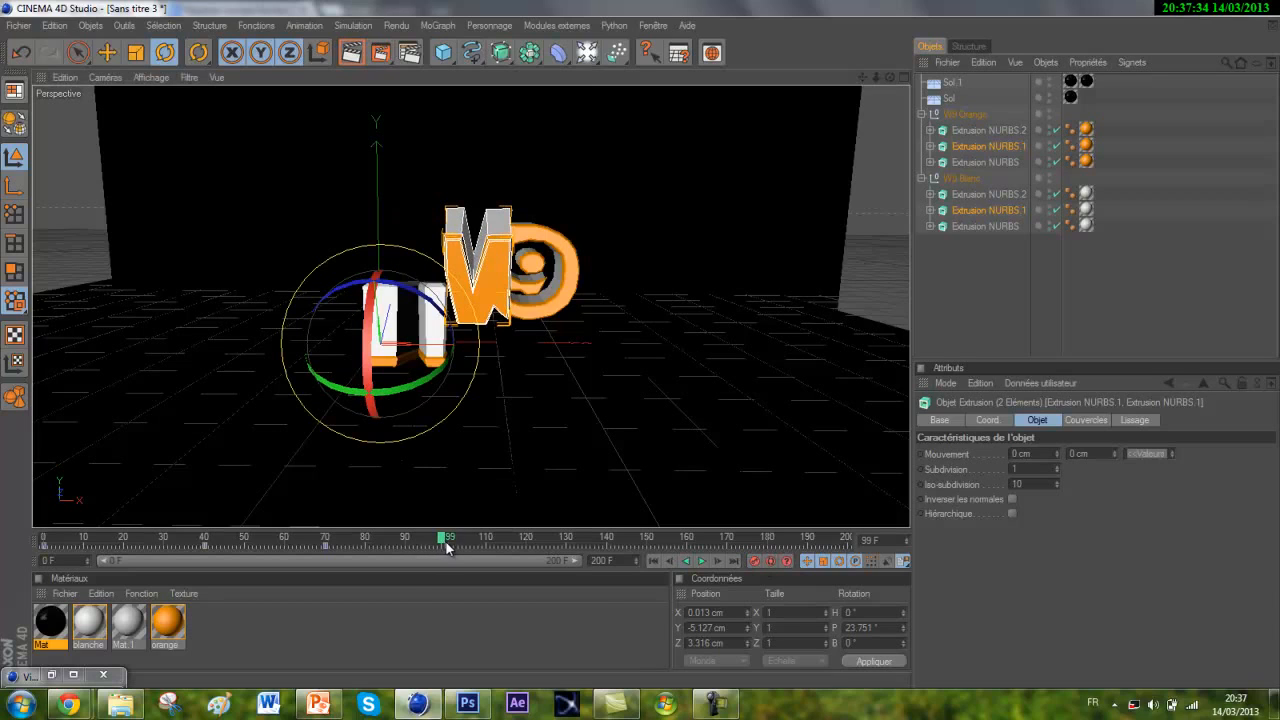
{"action": "left_click", "coordinate": [449, 542]}
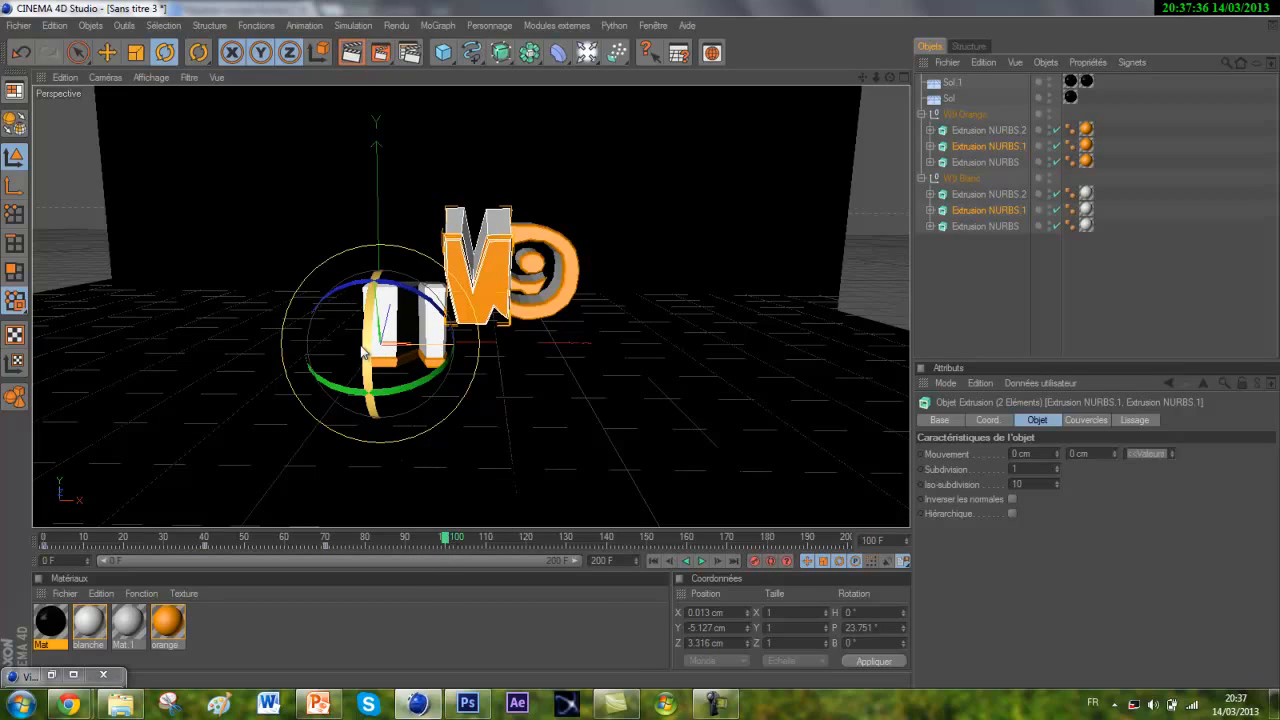
{"action": "left_click_drag", "start_coordinate": [365, 352], "coordinate": [361, 396]}
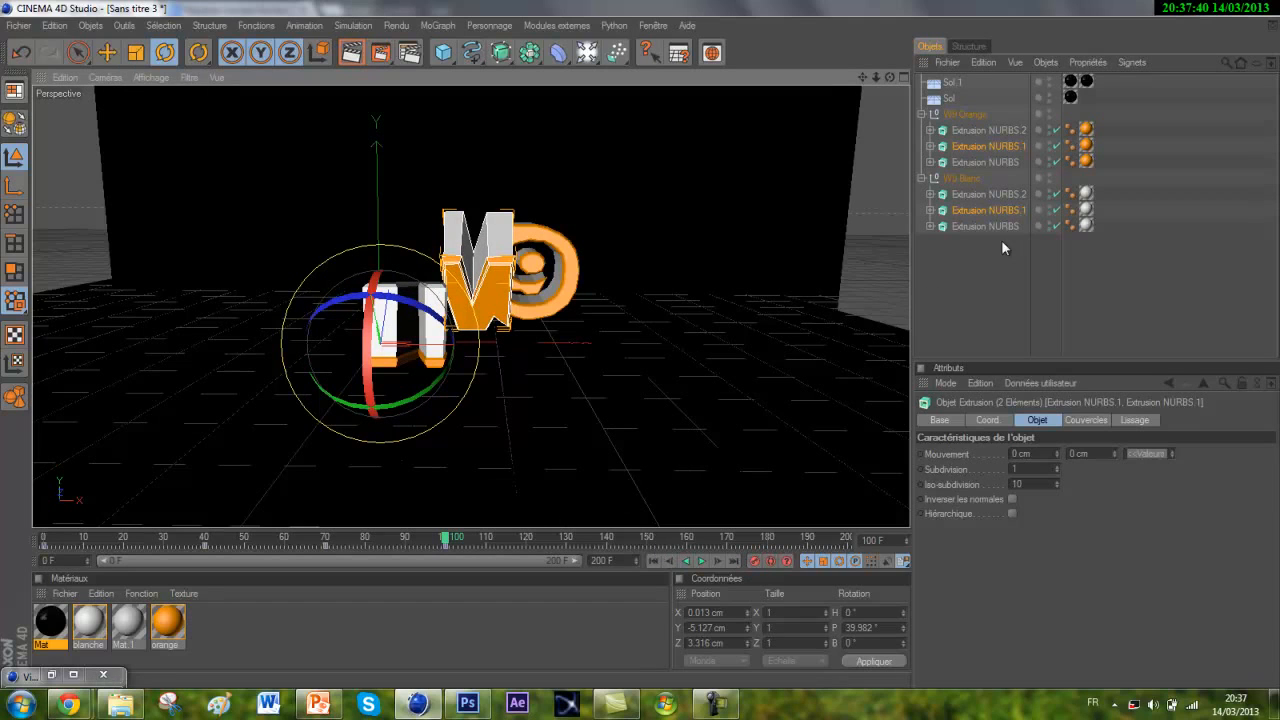
Keyframe the 9, Extrusion NURBS.2 of both groups, at 0° pitch on frame 0 and about 27.2° on frame 40.
{"action": "left_click", "coordinate": [1000, 194]}
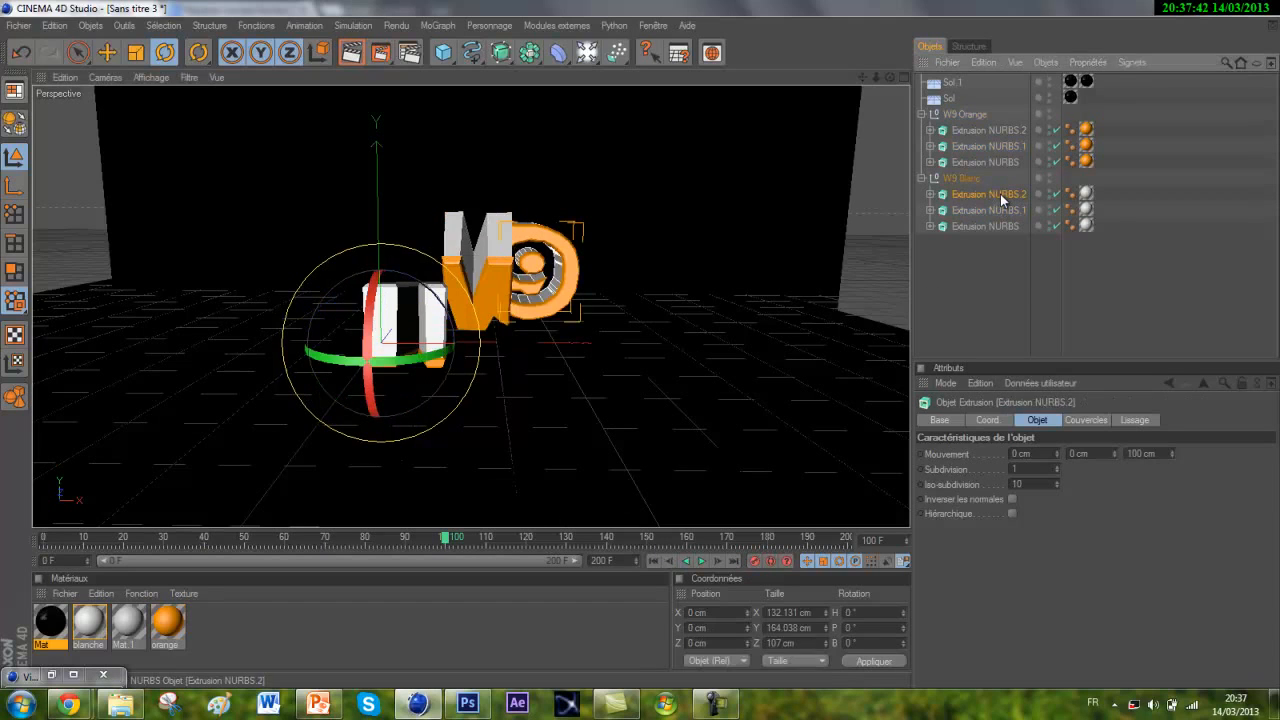
{"action": "left_click", "coordinate": [955, 132], "text": "ctrl"}
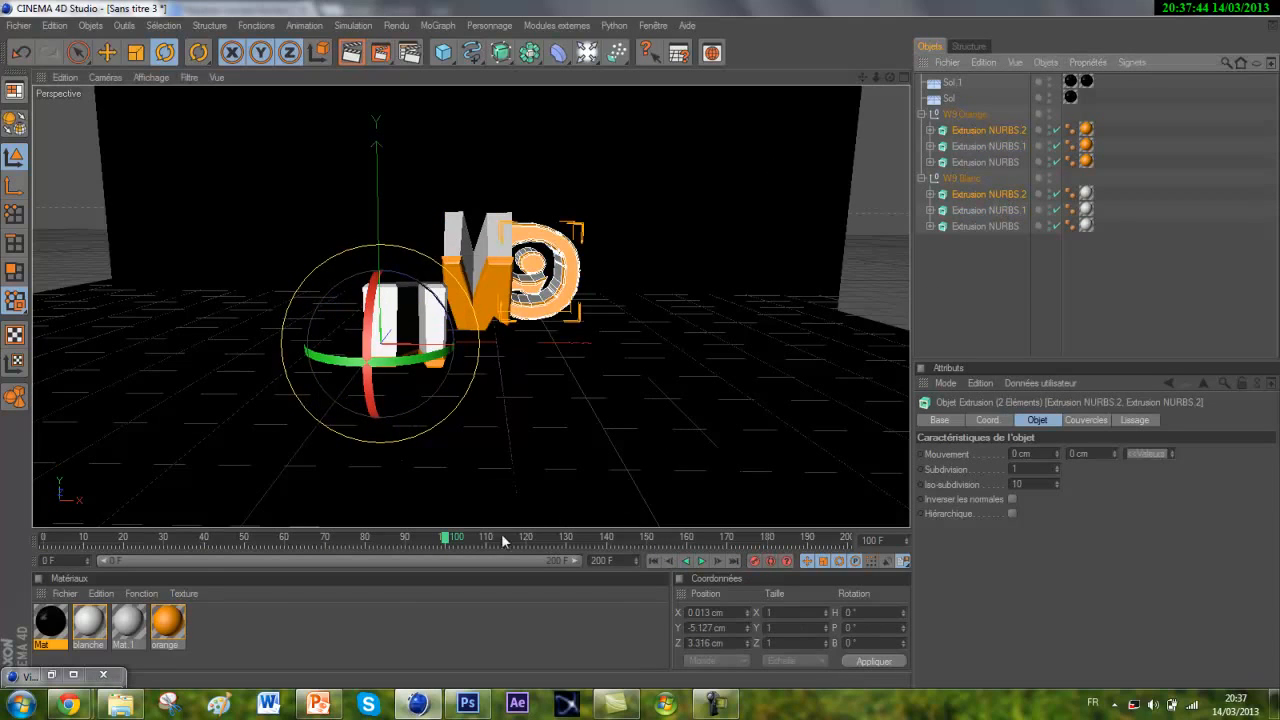
{"action": "left_click", "coordinate": [652, 561]}
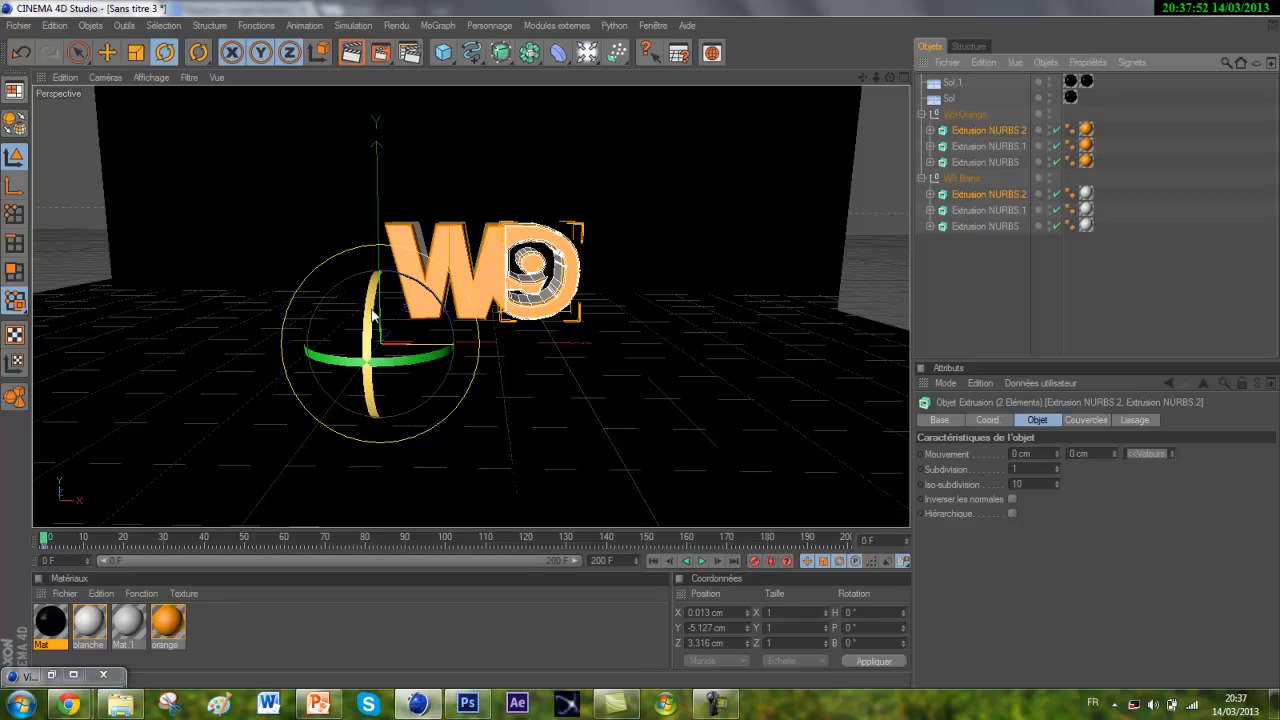
{"action": "left_click", "coordinate": [207, 549]}
{"action": "left_click_drag", "start_coordinate": [365, 320], "coordinate": [369, 352]}
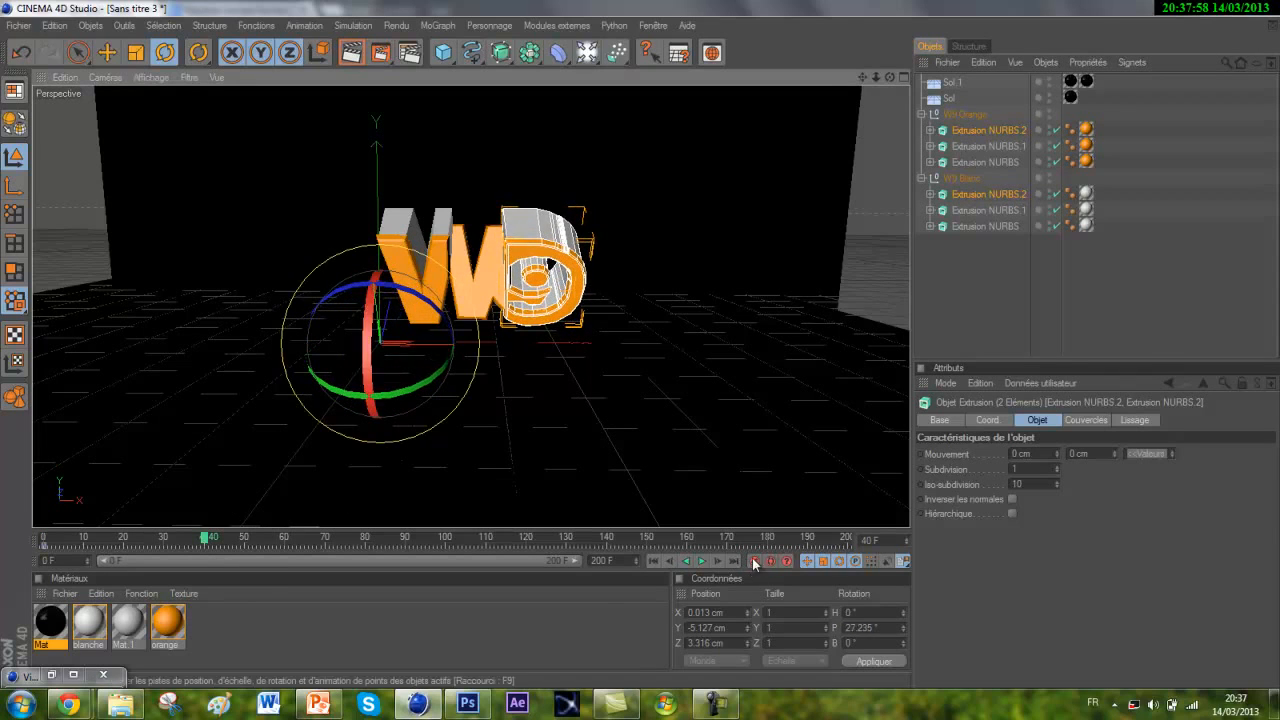
Keyframe the 9's pitch at about 6.7° on frame 70 and about 2.7° on frame 100.
{"action": "left_click", "coordinate": [328, 540]}
{"action": "left_click_drag", "start_coordinate": [368, 372], "coordinate": [360, 300]}
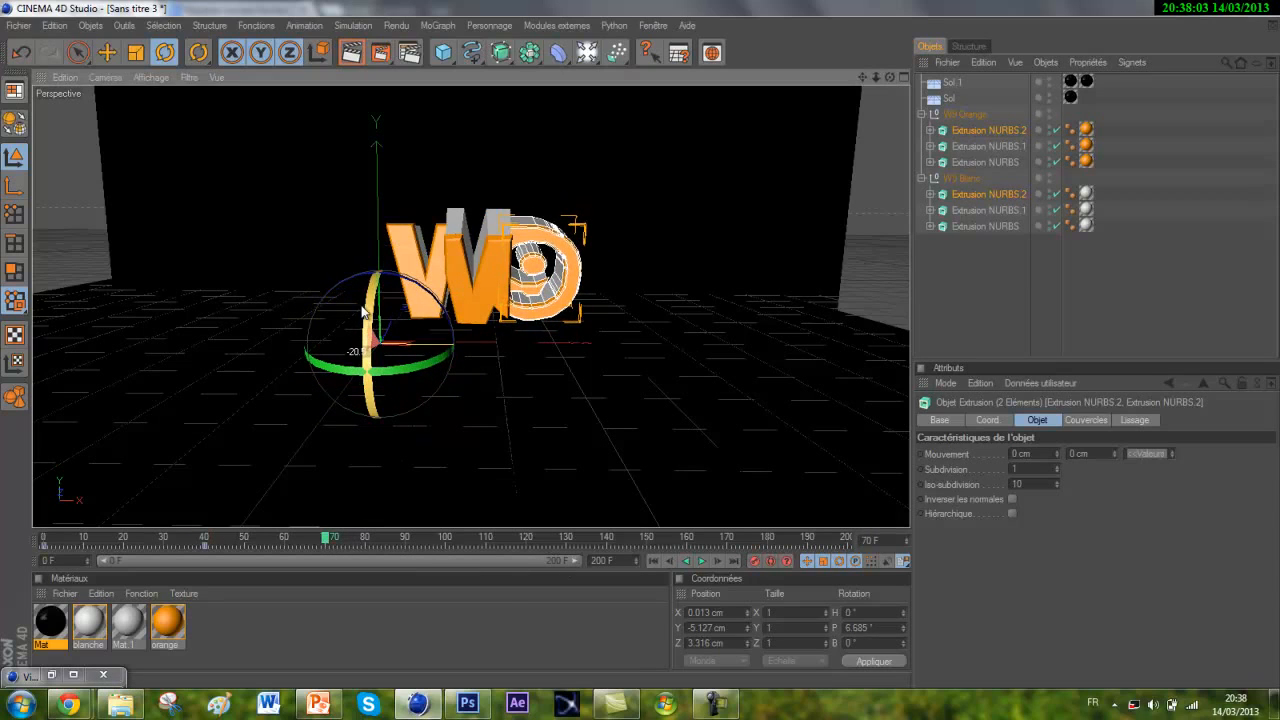
{"action": "left_click", "coordinate": [755, 562]}
{"action": "left_click", "coordinate": [451, 540]}
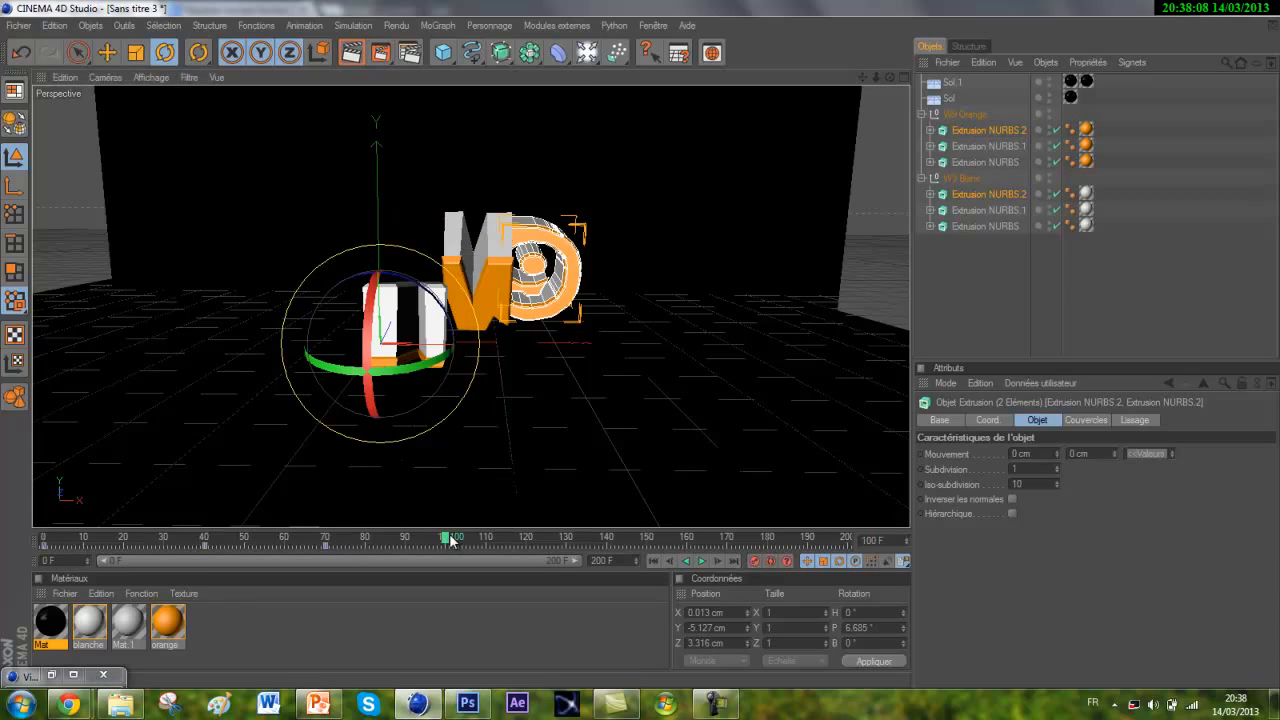
{"action": "left_click_drag", "start_coordinate": [358, 304], "coordinate": [383, 350]}
{"action": "left_click_drag", "start_coordinate": [378, 352], "coordinate": [382, 405]}
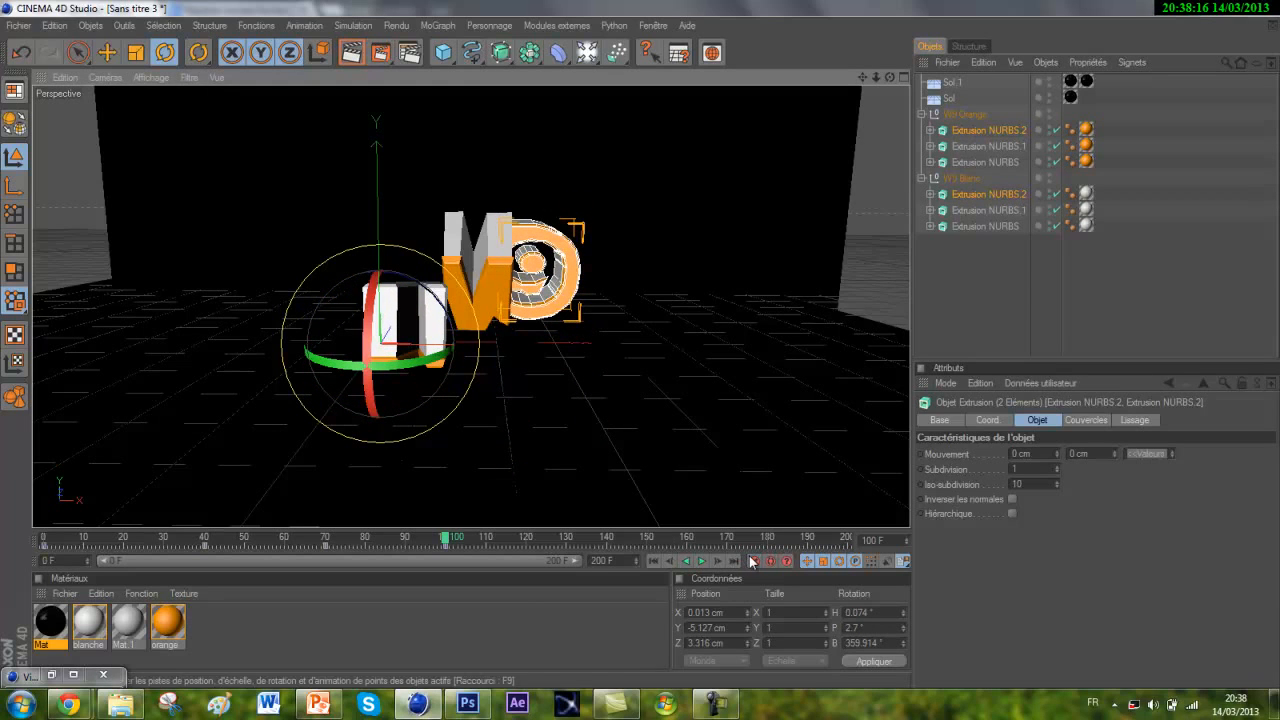
Deselect the 9 and play the animation of all three logo pieces from the first frame.
{"action": "left_click", "coordinate": [971, 289]}
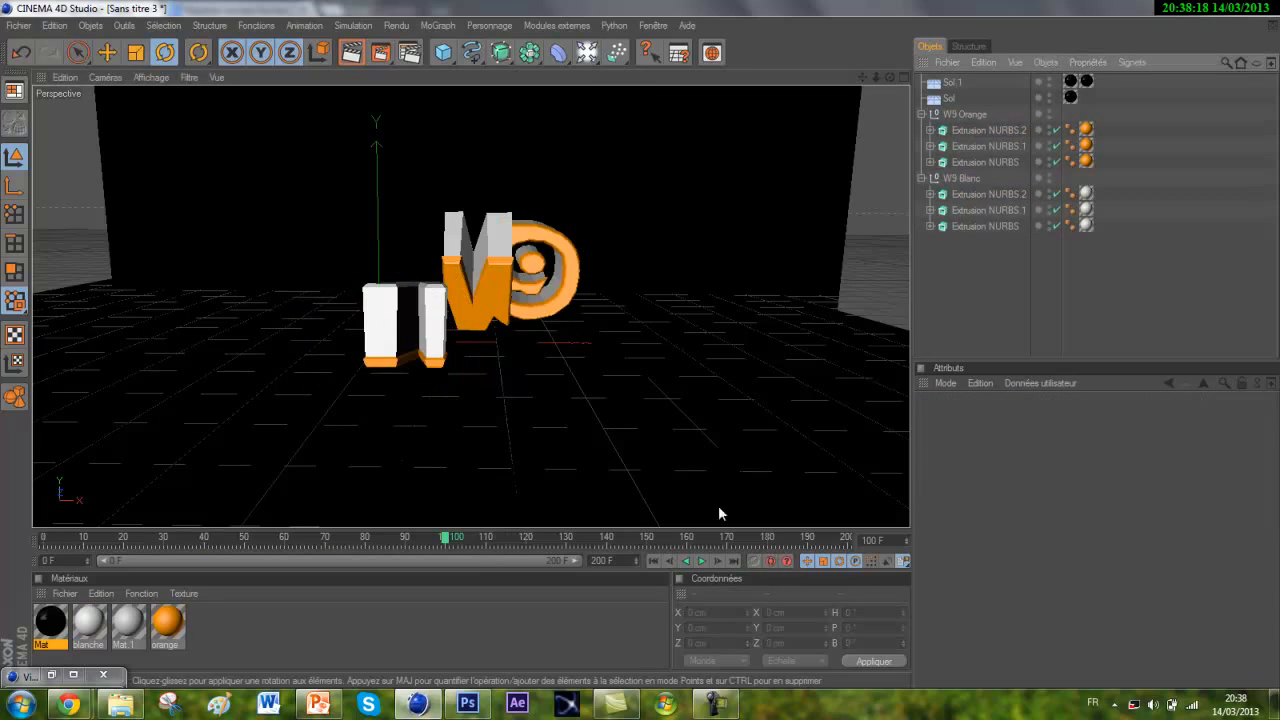
{"action": "left_click", "coordinate": [653, 561]}
{"action": "left_click", "coordinate": [699, 561]}
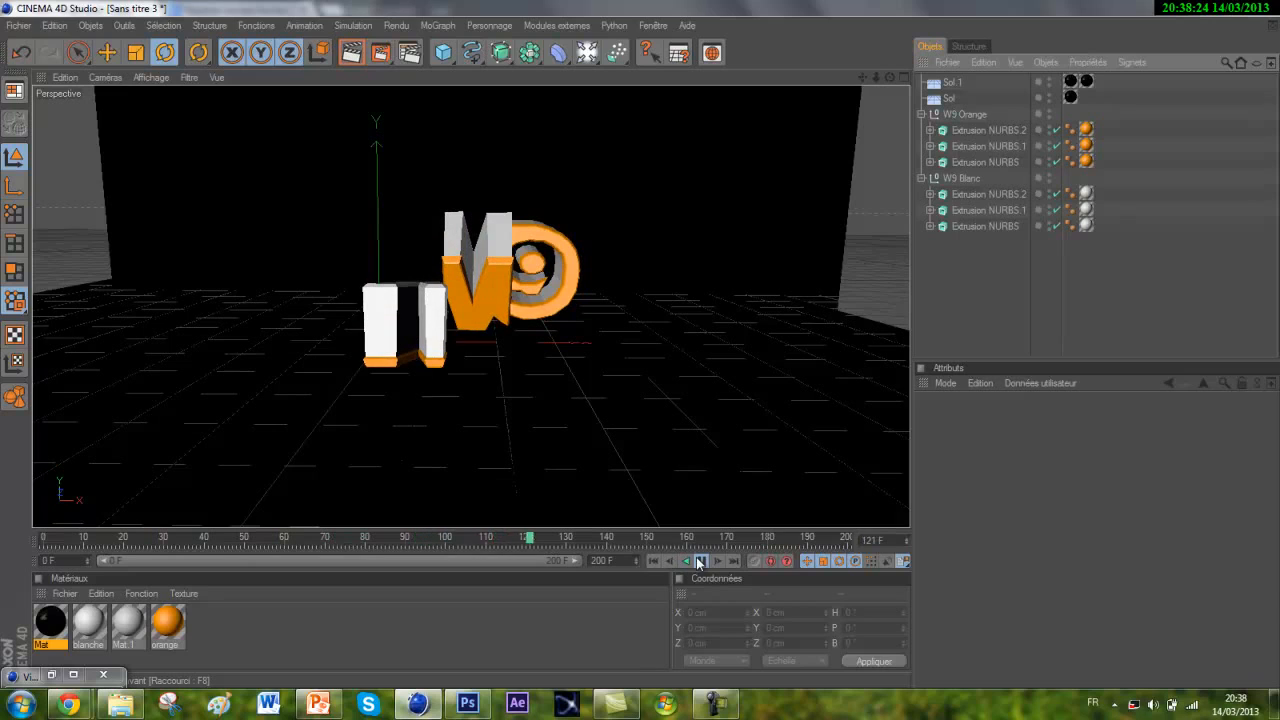
{"action": "left_click", "coordinate": [689, 562]}
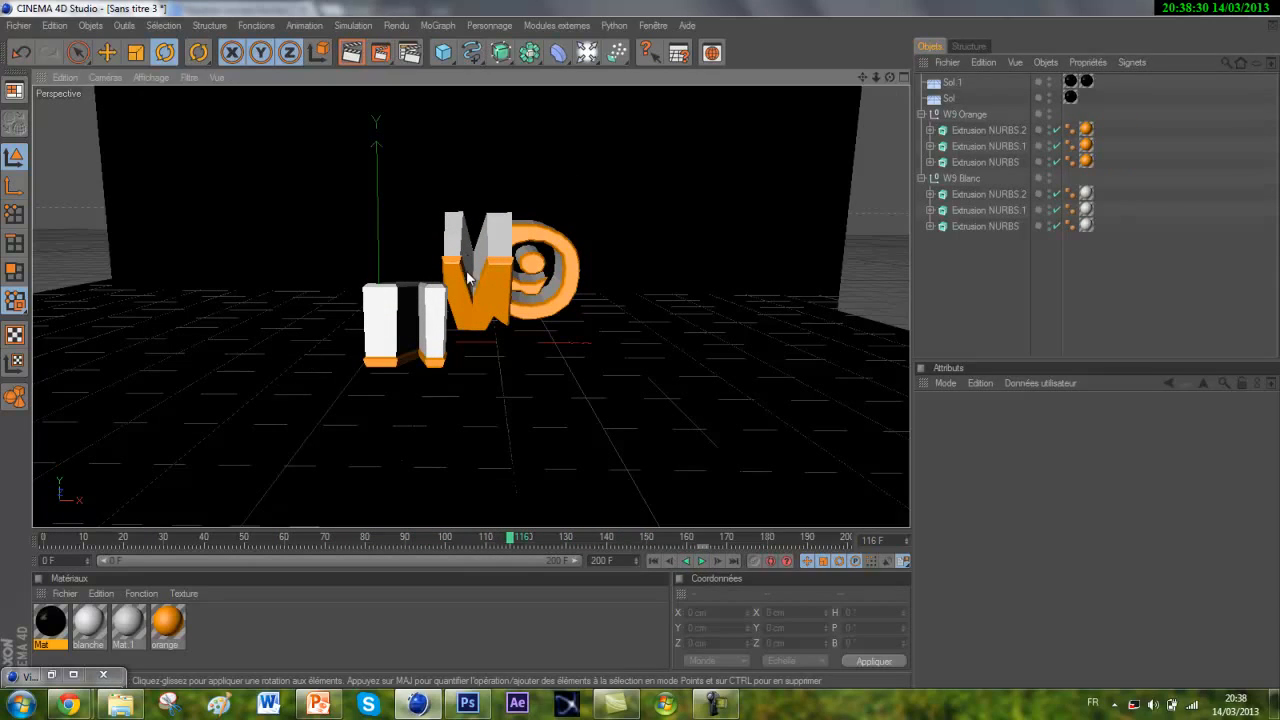
Delete the keyframe on frame 100 for the first W piece, Extrusion NURBS in both the W9 Orange and W9 Blanc groups.
{"action": "left_click", "coordinate": [969, 225]}
{"action": "left_click", "coordinate": [989, 162], "text": "ctrl"}
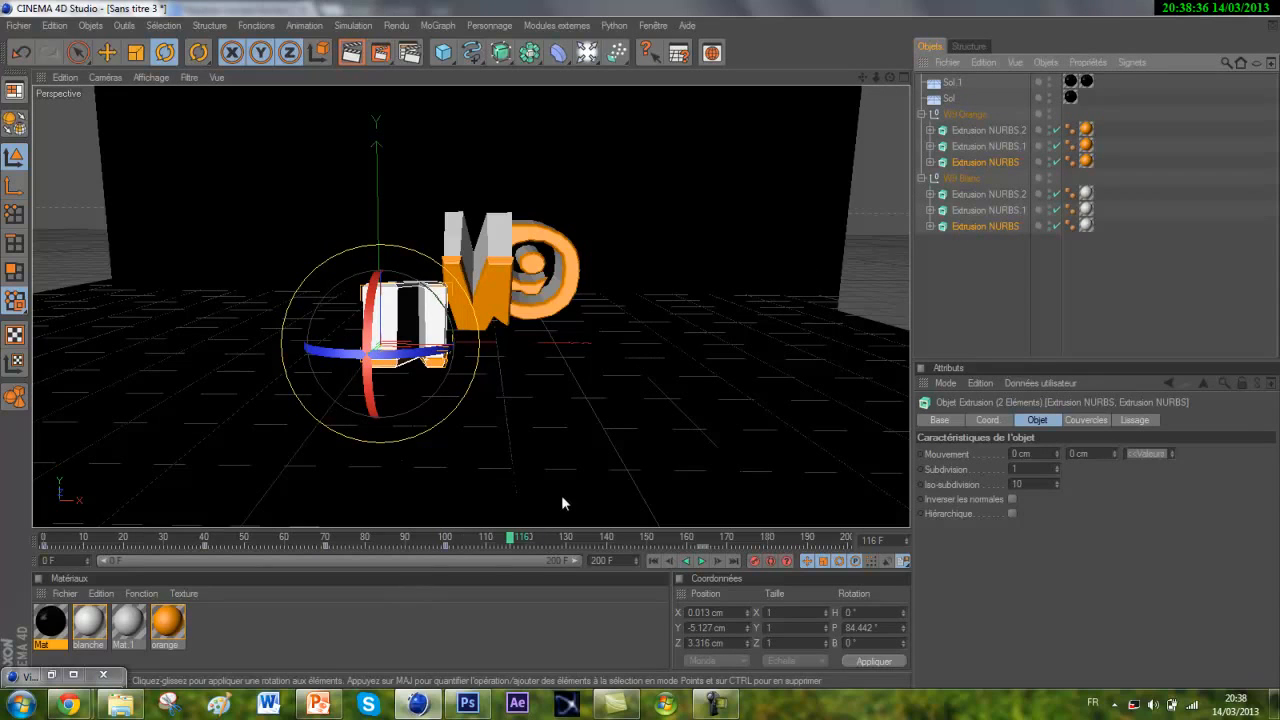
{"action": "left_click", "coordinate": [510, 541]}
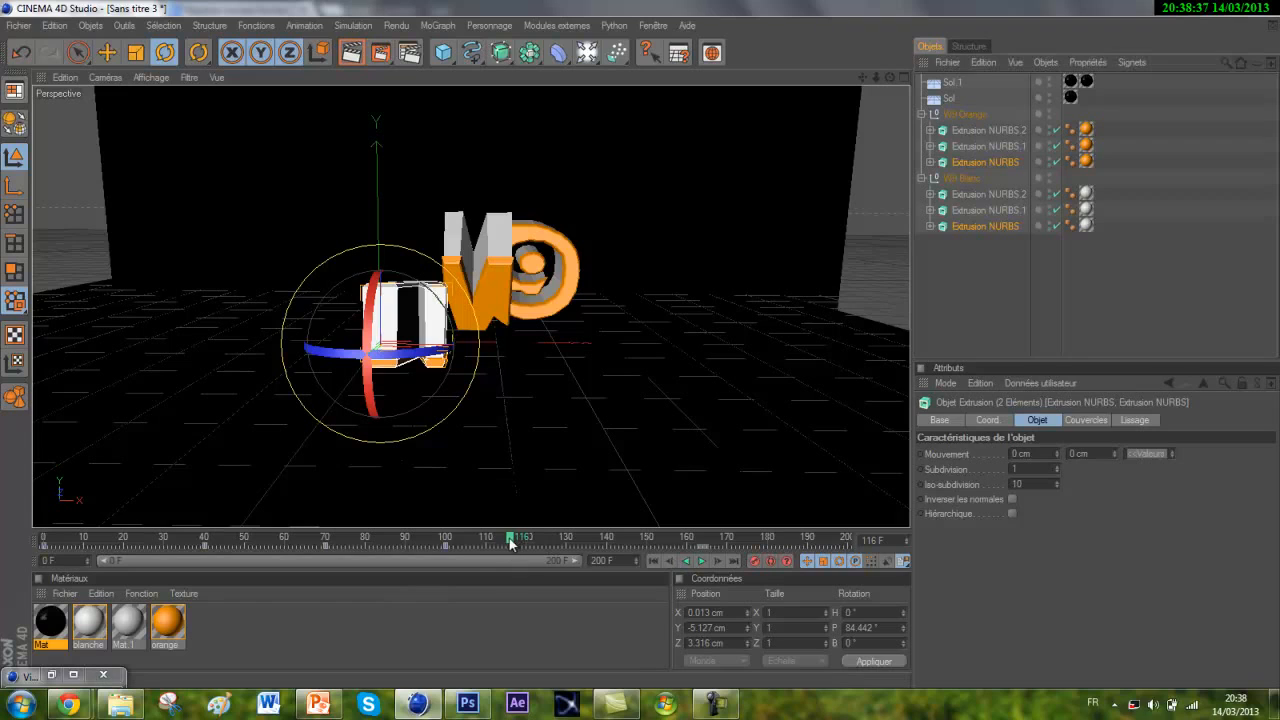
{"action": "left_click", "coordinate": [444, 544]}
{"action": "key", "text": "Delete"}
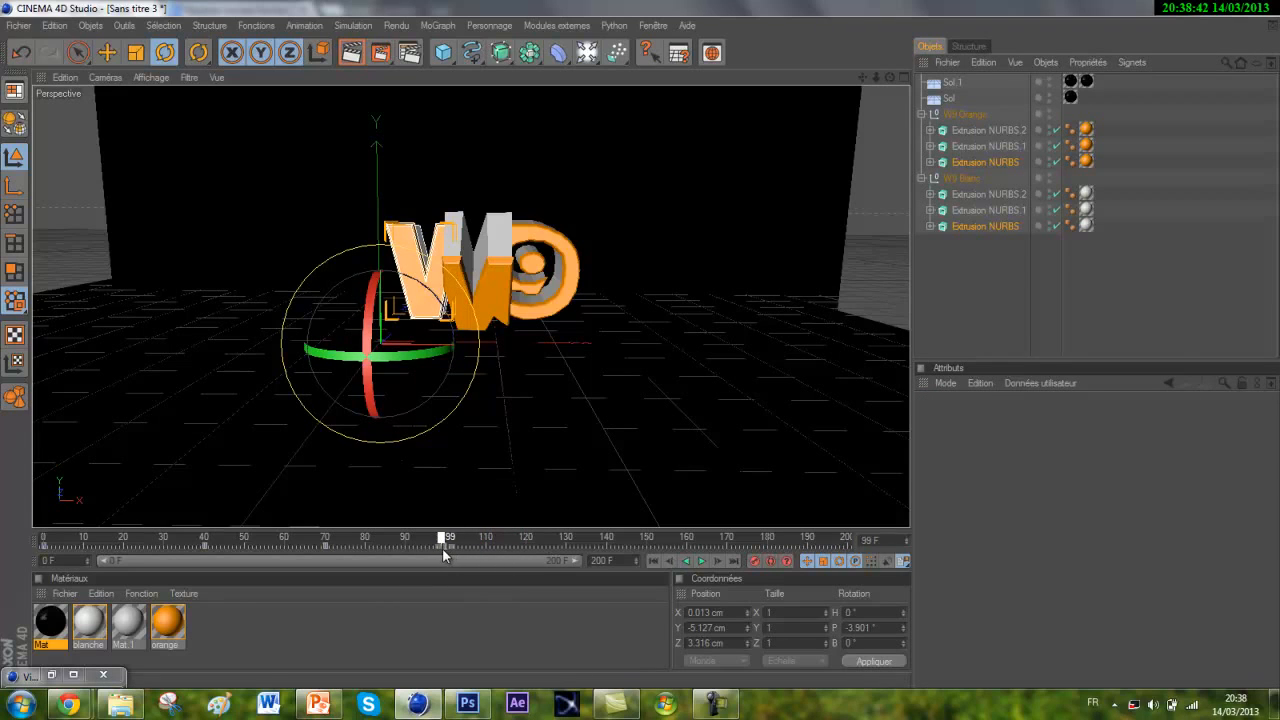
Keyframe the first W piece's pitch at about 23.8° on frame 100, then deselect it and return to the first frame.
{"action": "left_click", "coordinate": [444, 550]}
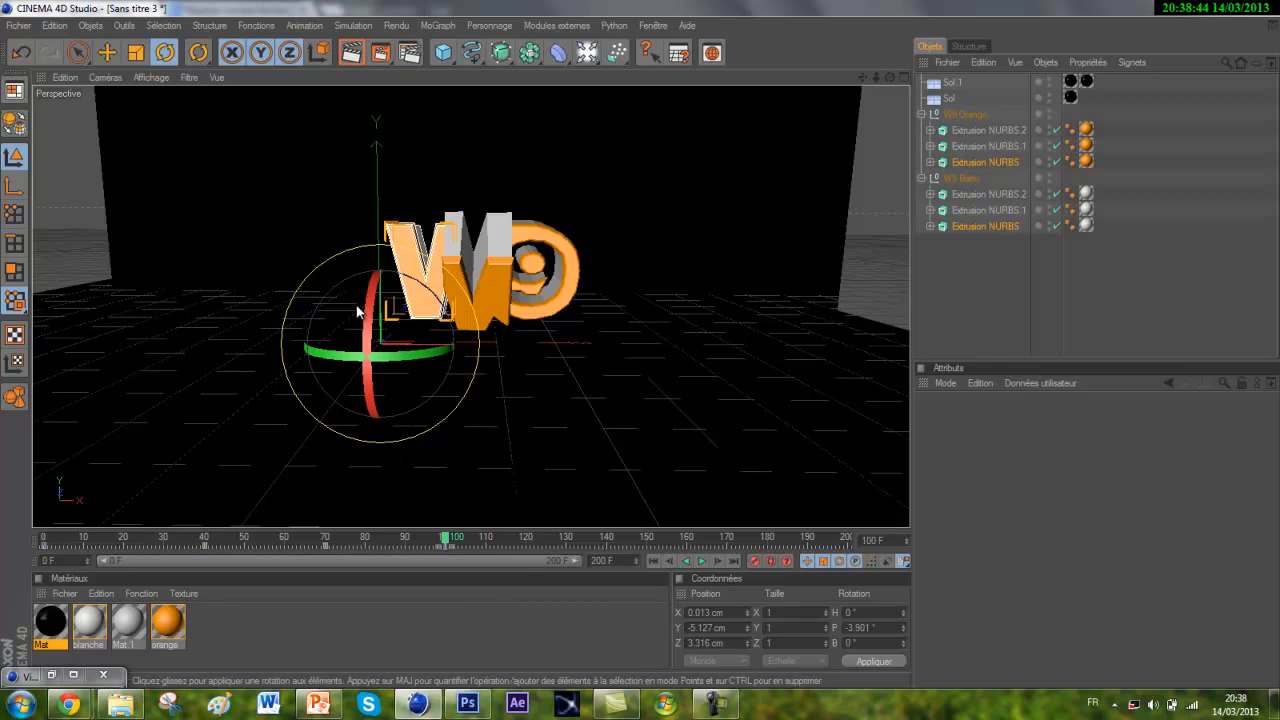
{"action": "left_click_drag", "start_coordinate": [357, 312], "coordinate": [366, 377]}
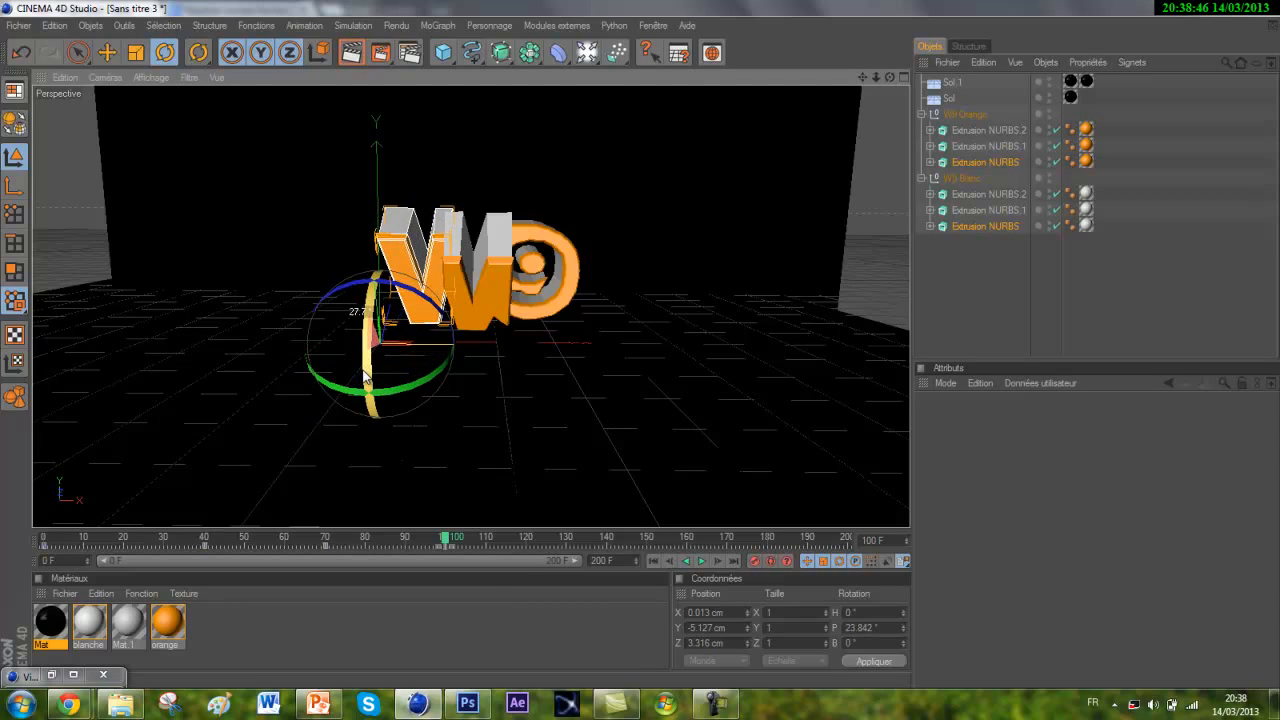
{"action": "left_click", "coordinate": [755, 562]}
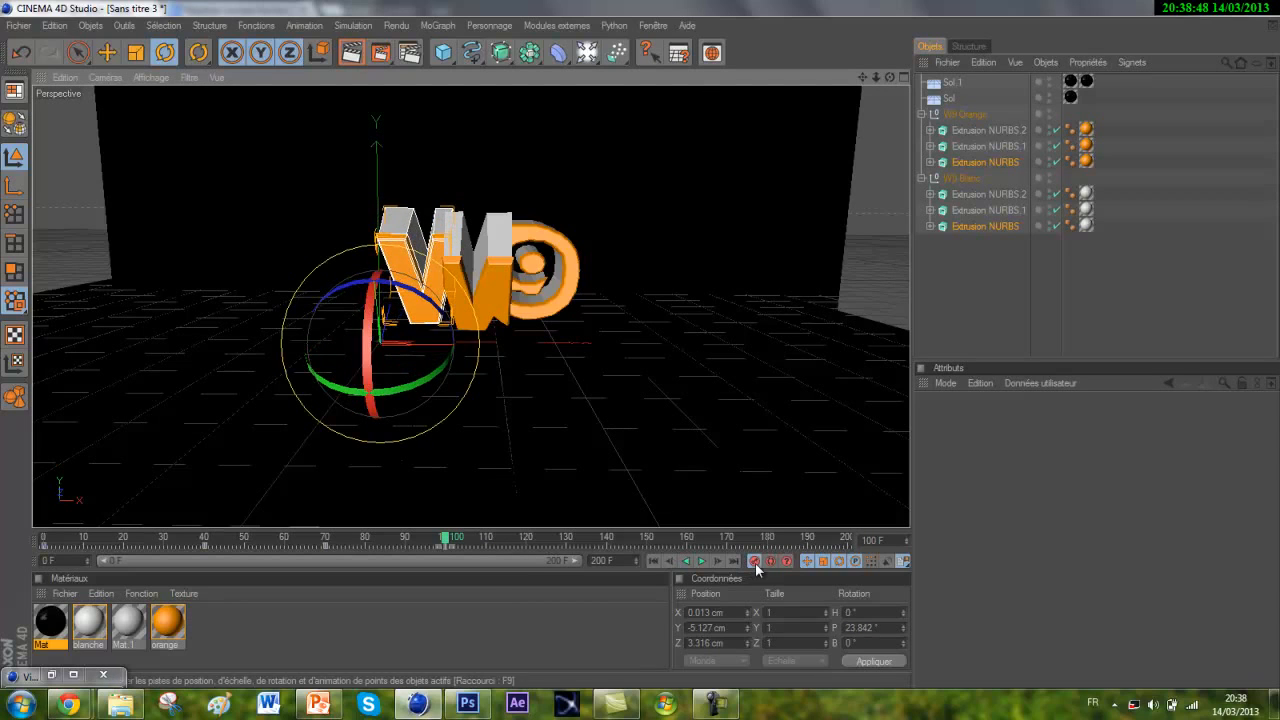
{"action": "left_click", "coordinate": [660, 506]}
{"action": "left_click", "coordinate": [652, 561]}
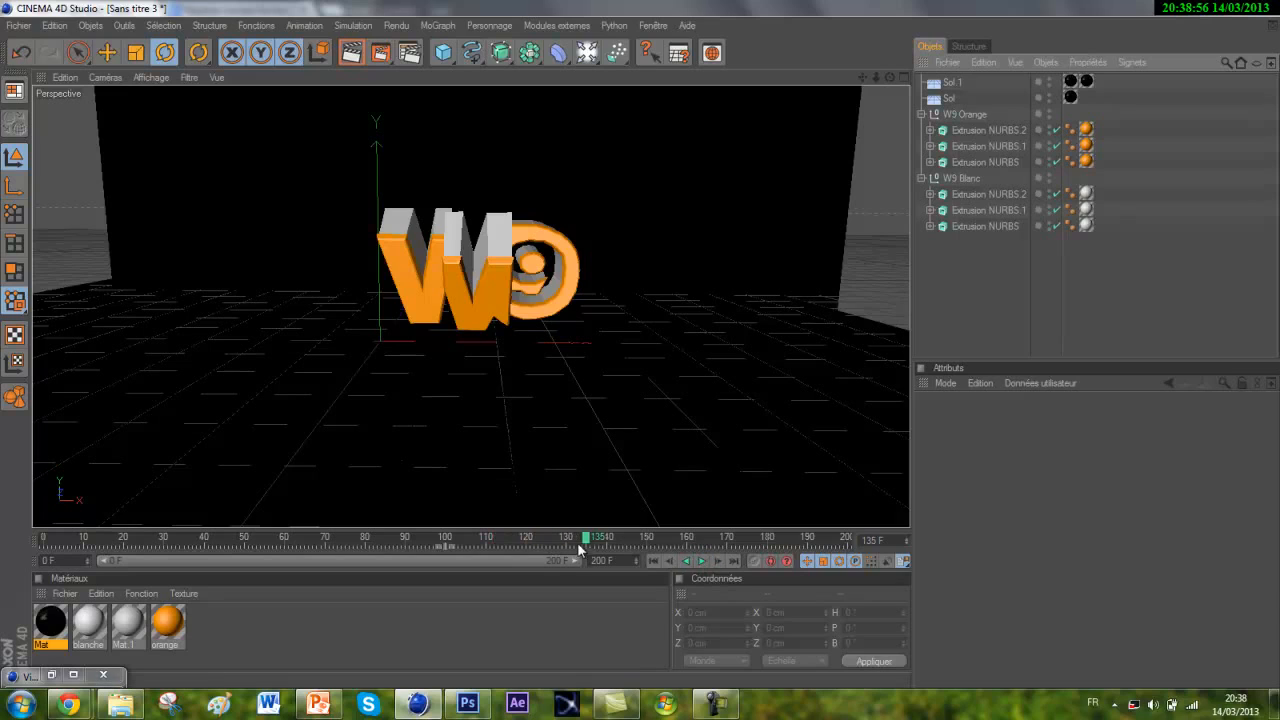
{"action": "left_click_drag", "start_coordinate": [590, 545], "coordinate": [578, 543]}
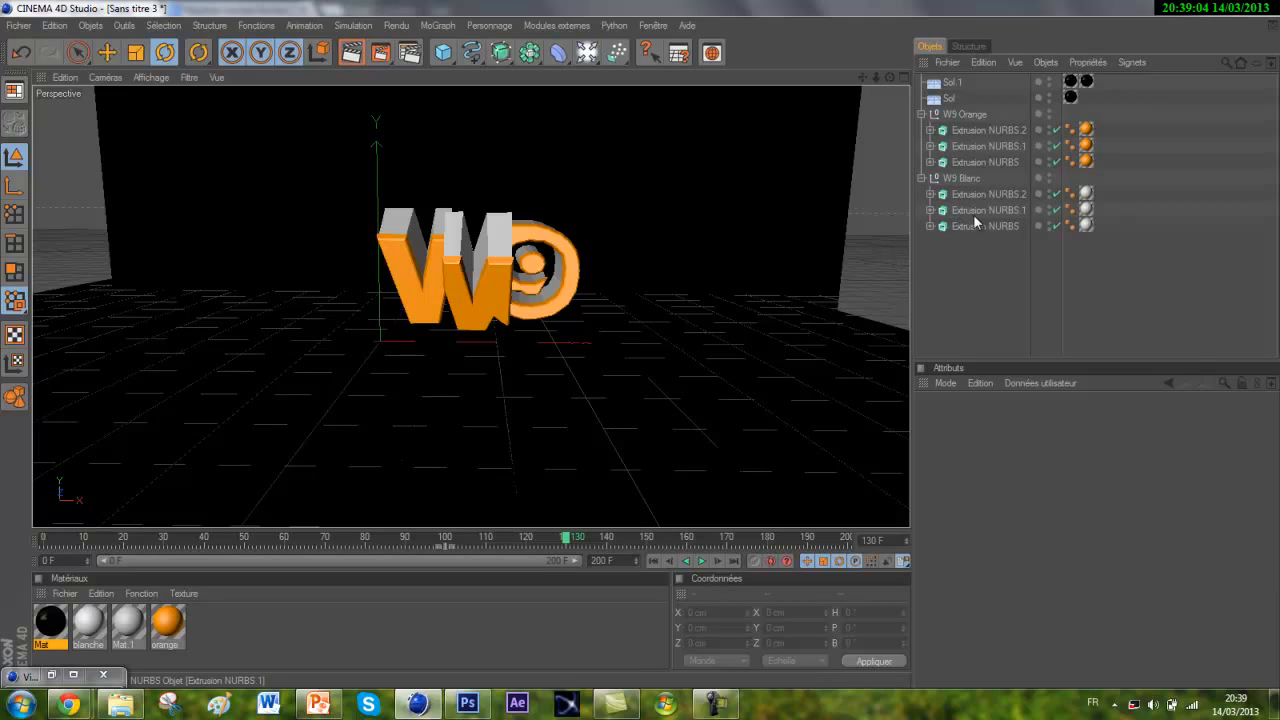
{"action": "left_click_drag", "start_coordinate": [976, 251], "coordinate": [1003, 171]}
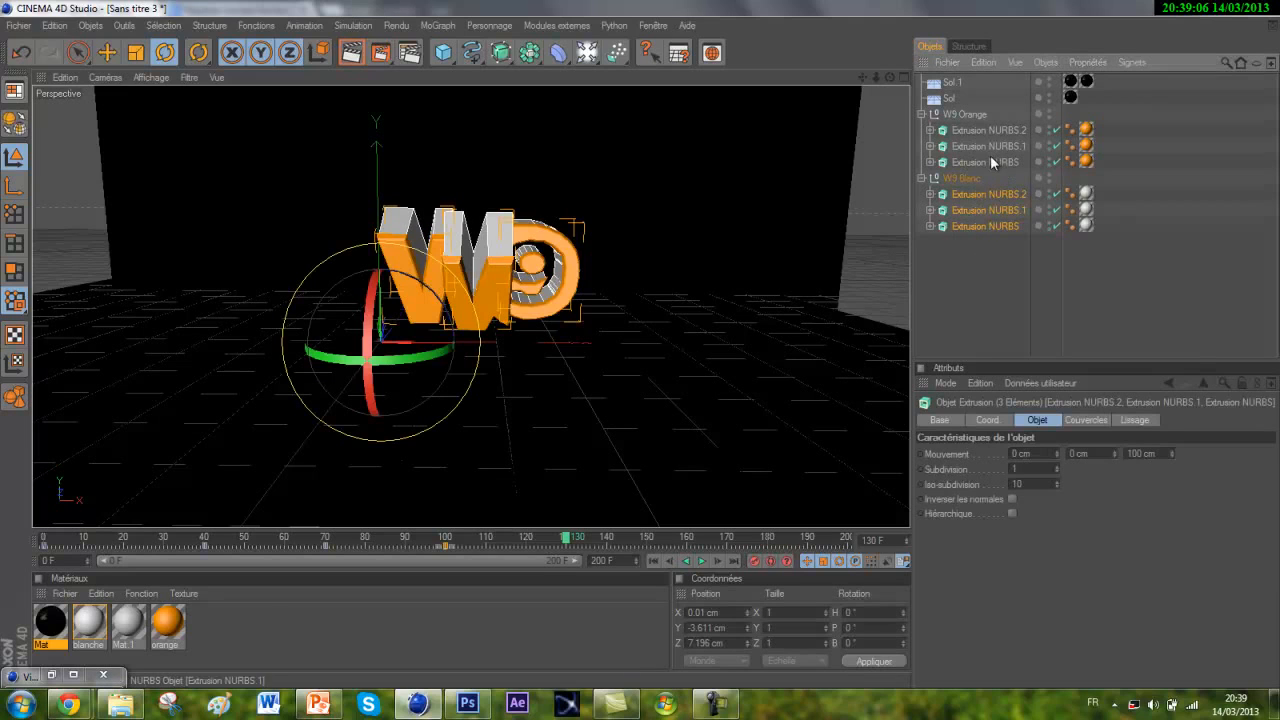
{"action": "left_click", "coordinate": [991, 159], "text": "ctrl"}
{"action": "left_click", "coordinate": [993, 147], "text": "ctrl"}
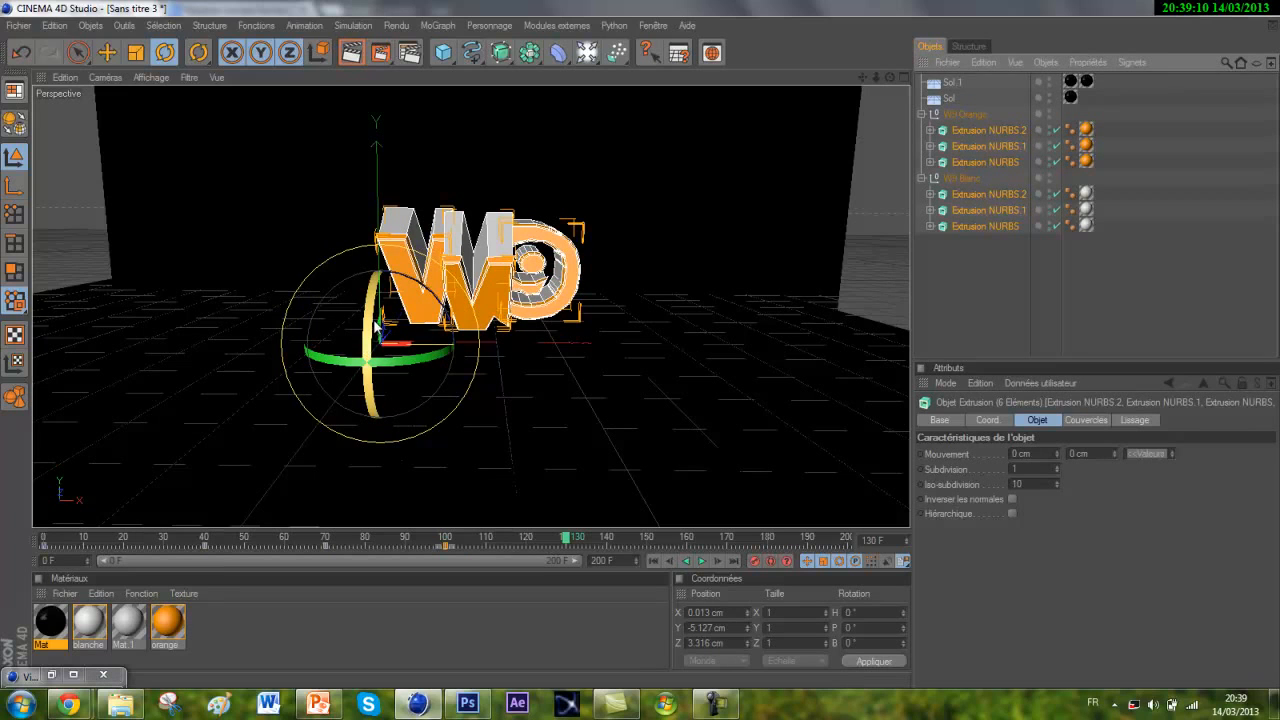
{"action": "left_click_drag", "start_coordinate": [377, 326], "coordinate": [376, 336]}
{"action": "key", "text": "ctrl+z"}
{"action": "left_click", "coordinate": [1006, 270]}
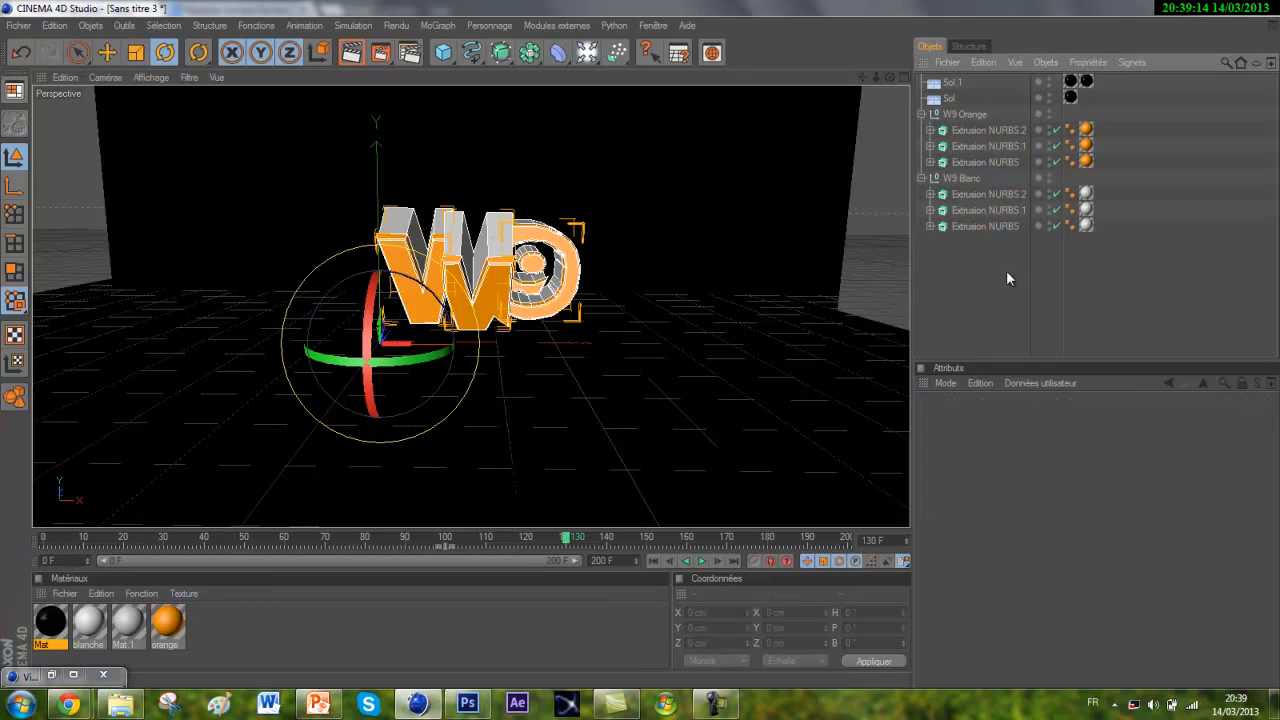
Keyframe the first W piece, Extrusion NURBS of both groups, at about 2° pitch on frame 150.
{"action": "left_click", "coordinate": [988, 227]}
{"action": "left_click", "coordinate": [970, 162], "text": "ctrl"}
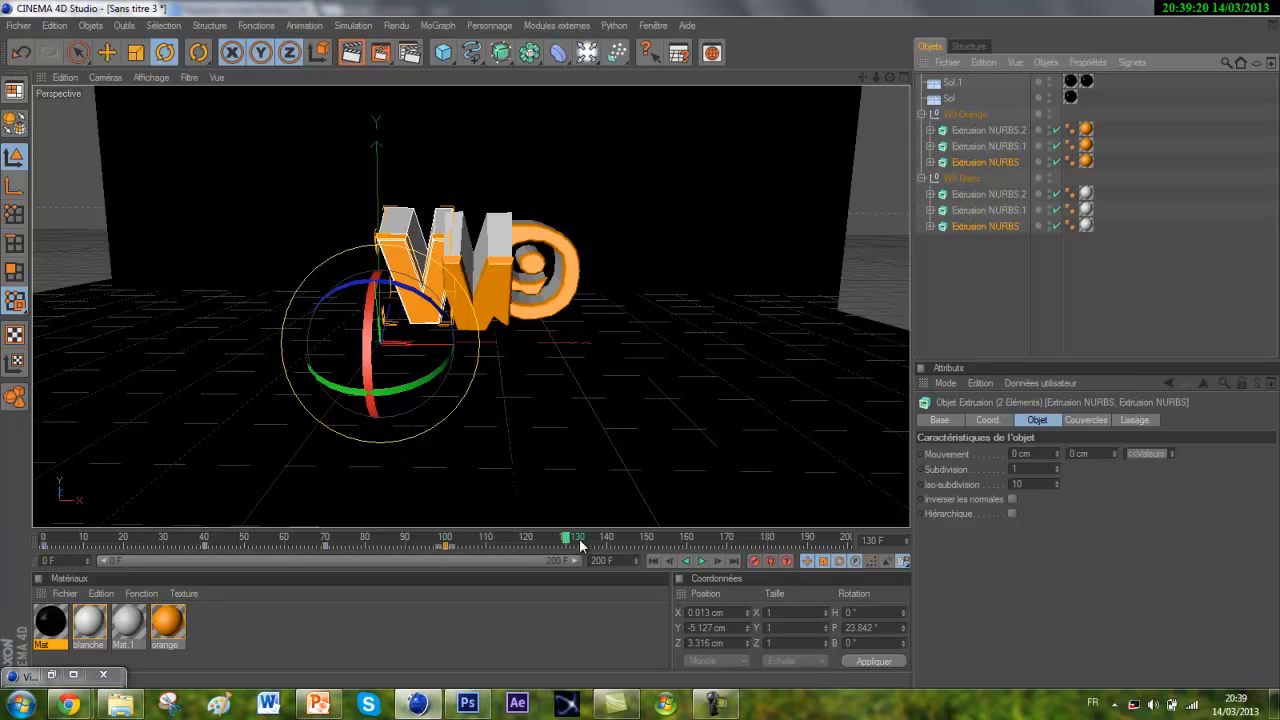
{"action": "left_click_drag", "start_coordinate": [567, 539], "coordinate": [643, 540]}
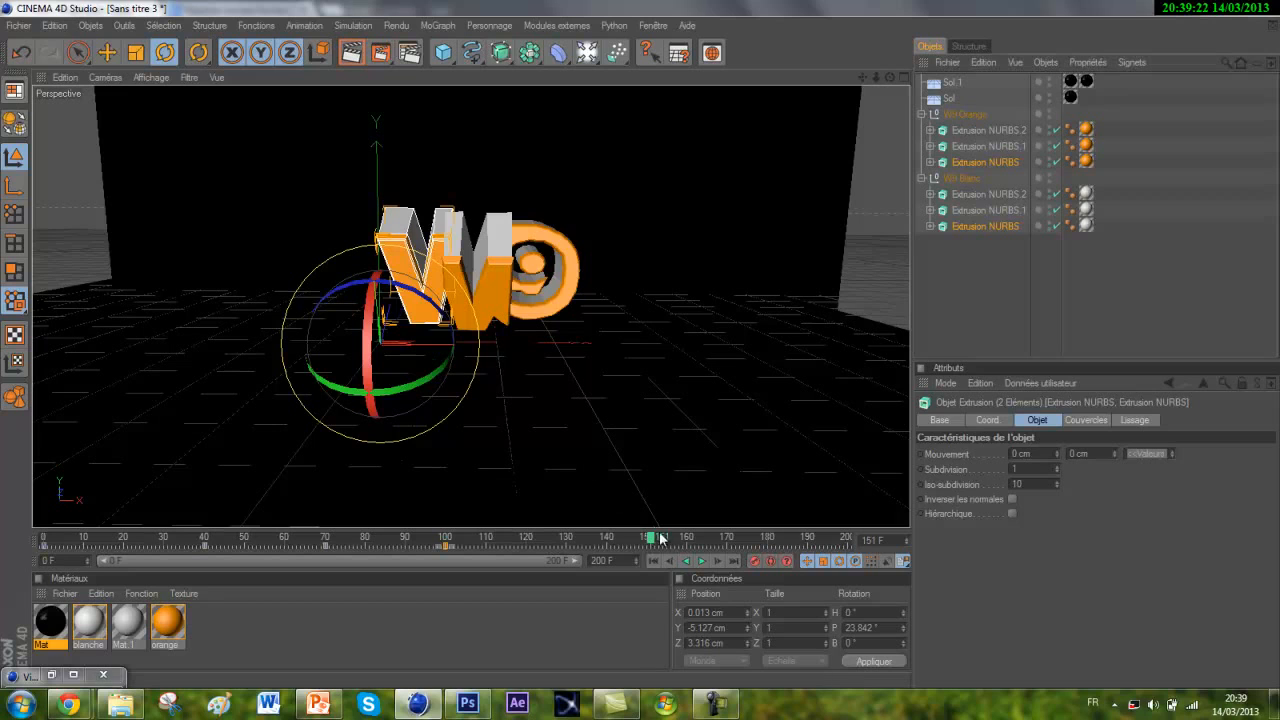
{"action": "left_click_drag", "start_coordinate": [373, 318], "coordinate": [370, 344]}
{"action": "left_click_drag", "start_coordinate": [890, 77], "coordinate": [691, 106]}
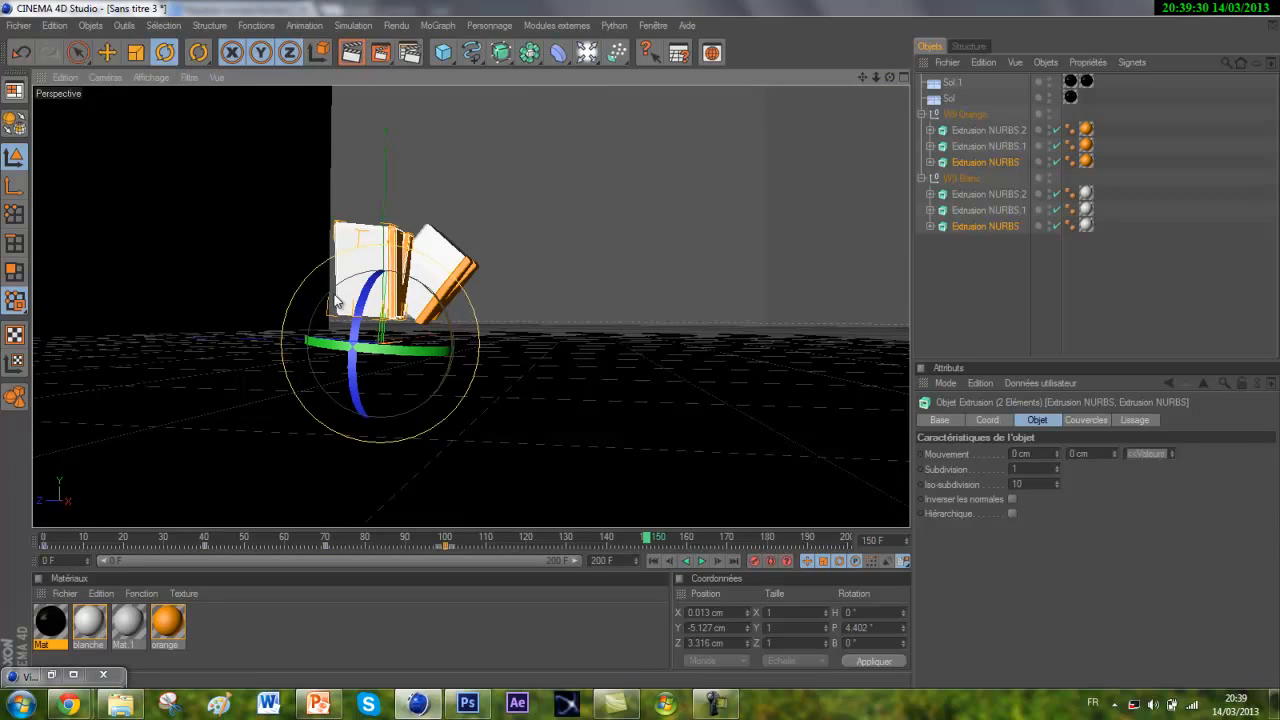
{"action": "left_click_drag", "start_coordinate": [336, 300], "coordinate": [333, 297]}
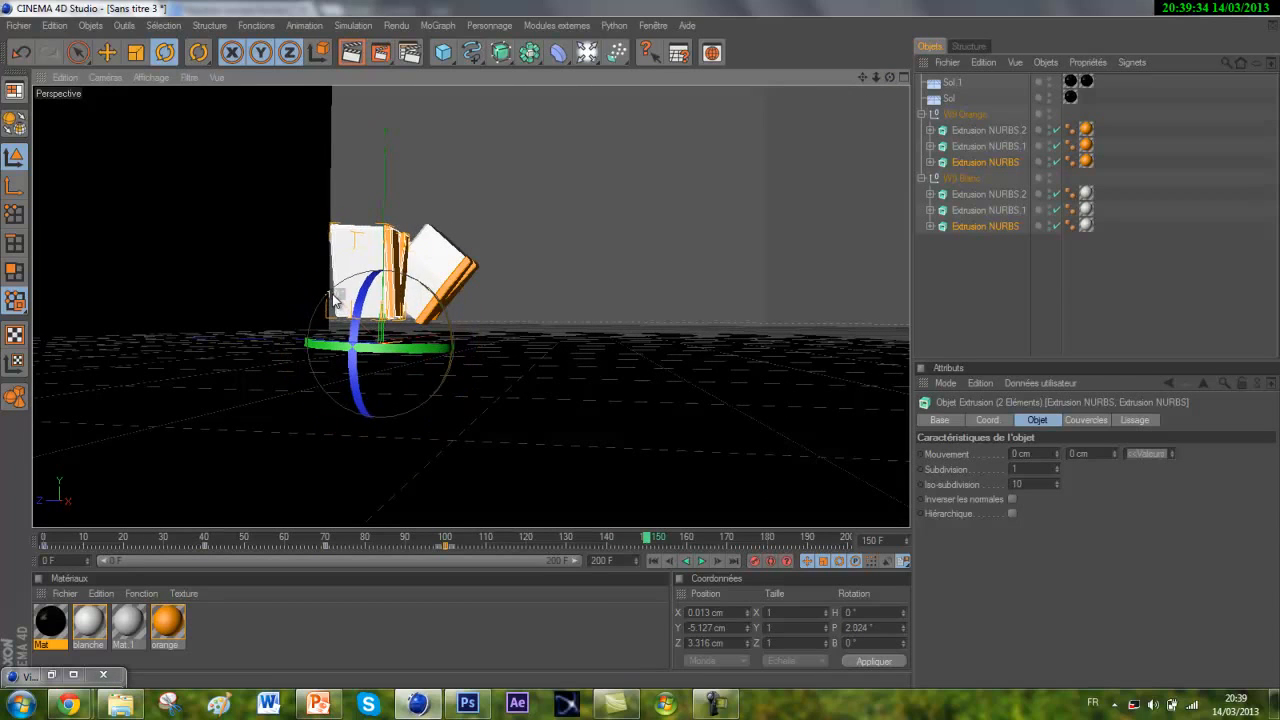
{"action": "left_click_drag", "start_coordinate": [888, 79], "coordinate": [640, 342]}
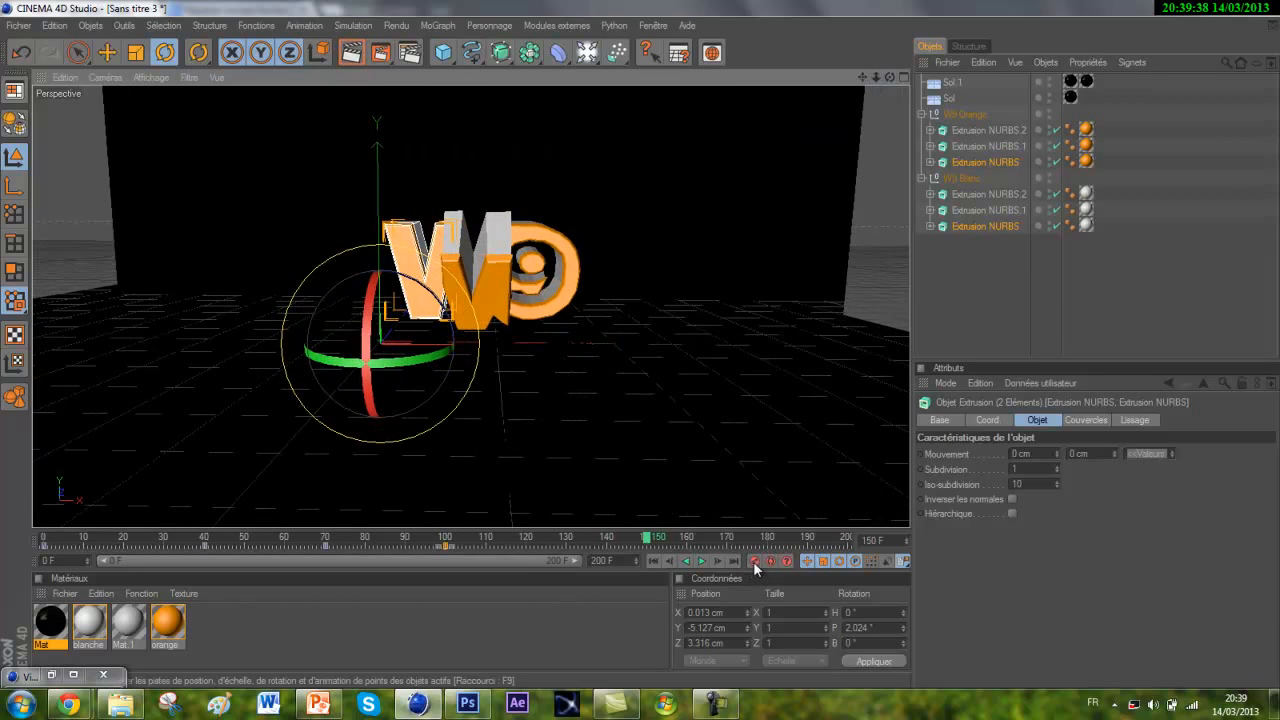
Keyframe the second W piece, Extrusion NURBS.1 of both groups, at about 1.75° pitch on frame 150.
{"action": "left_click", "coordinate": [982, 211]}
{"action": "left_click", "coordinate": [990, 146], "text": "ctrl"}
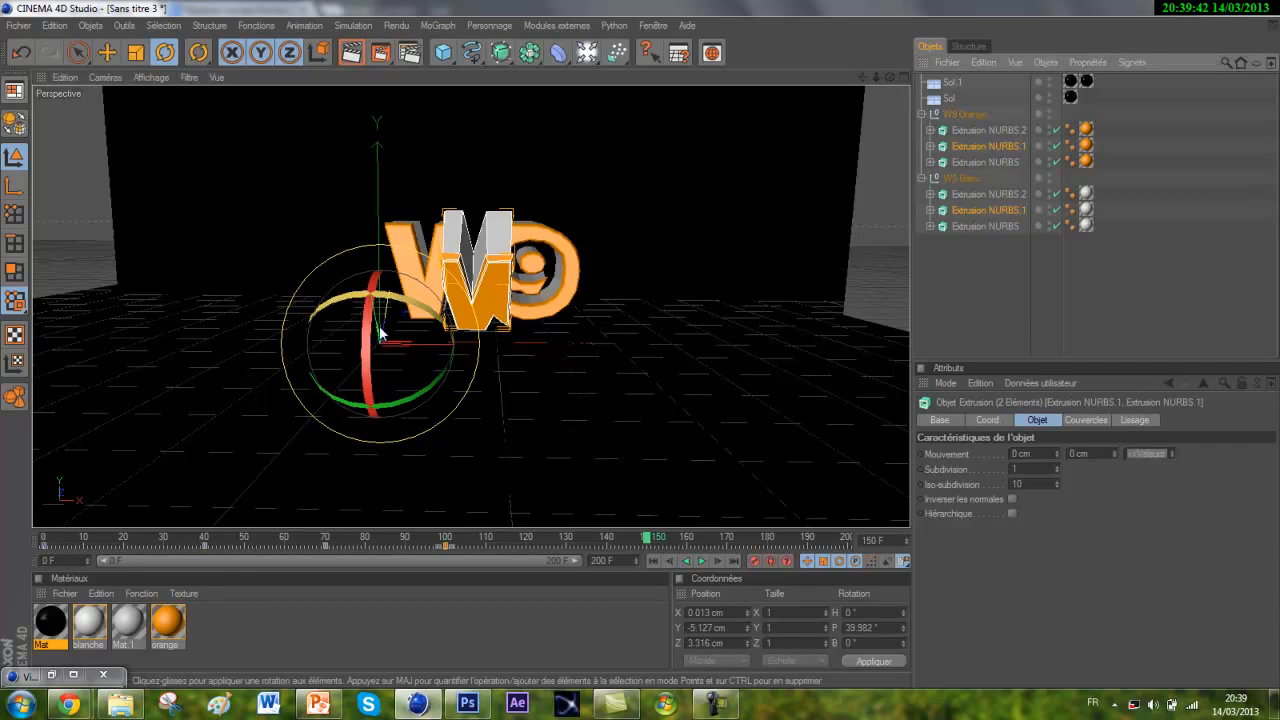
{"action": "left_click_drag", "start_coordinate": [369, 346], "coordinate": [386, 326]}
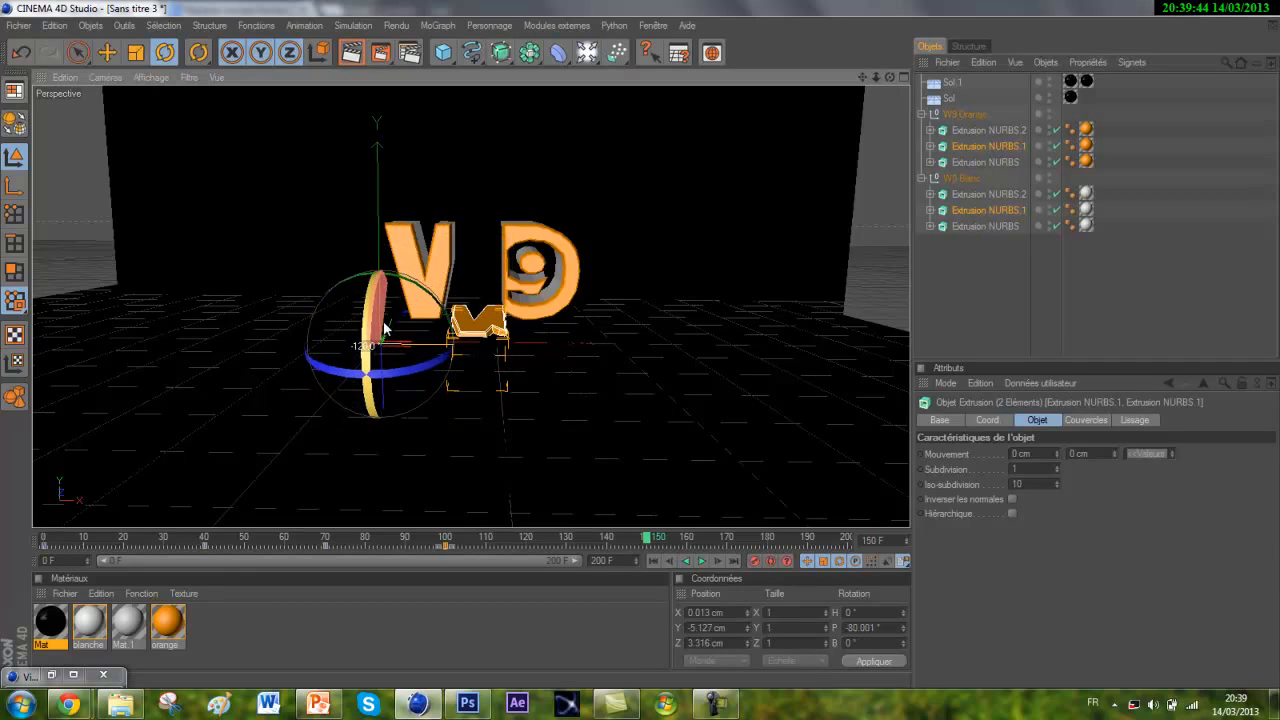
{"action": "key", "text": "ctrl+z"}
{"action": "left_click_drag", "start_coordinate": [889, 77], "coordinate": [634, 343]}
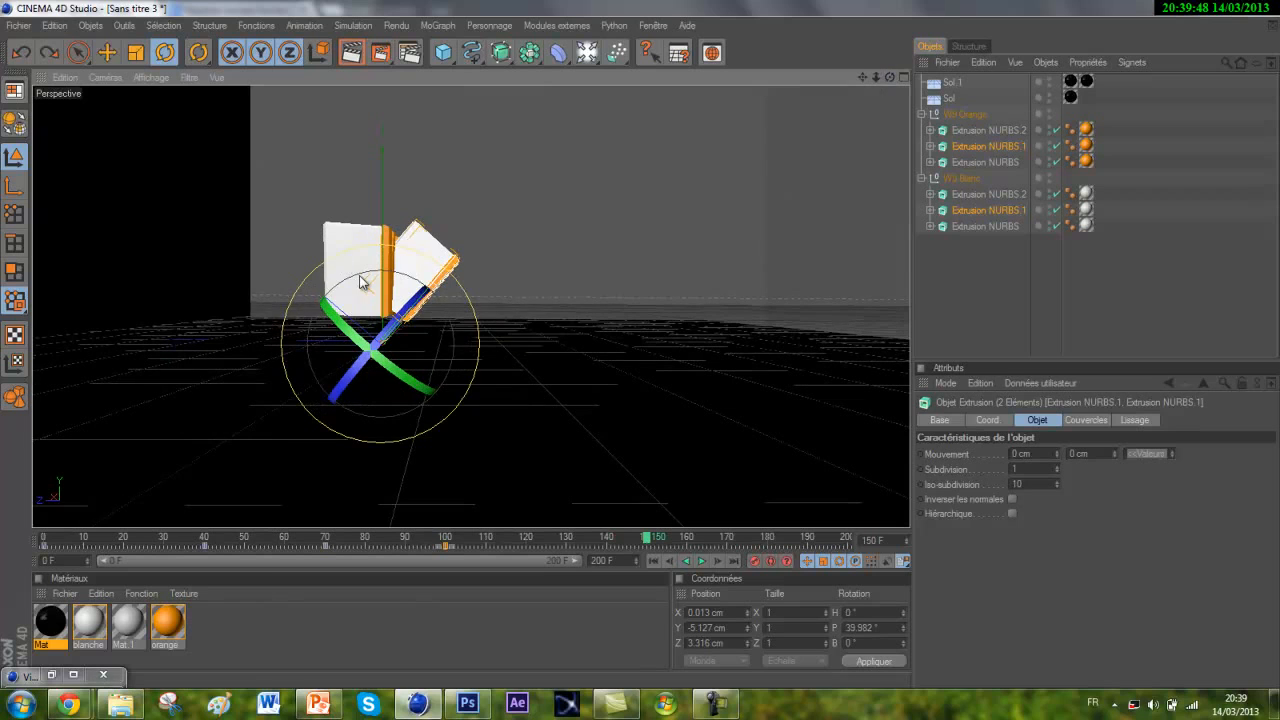
{"action": "left_click_drag", "start_coordinate": [363, 280], "coordinate": [312, 297]}
{"action": "left_click_drag", "start_coordinate": [890, 77], "coordinate": [661, 340]}
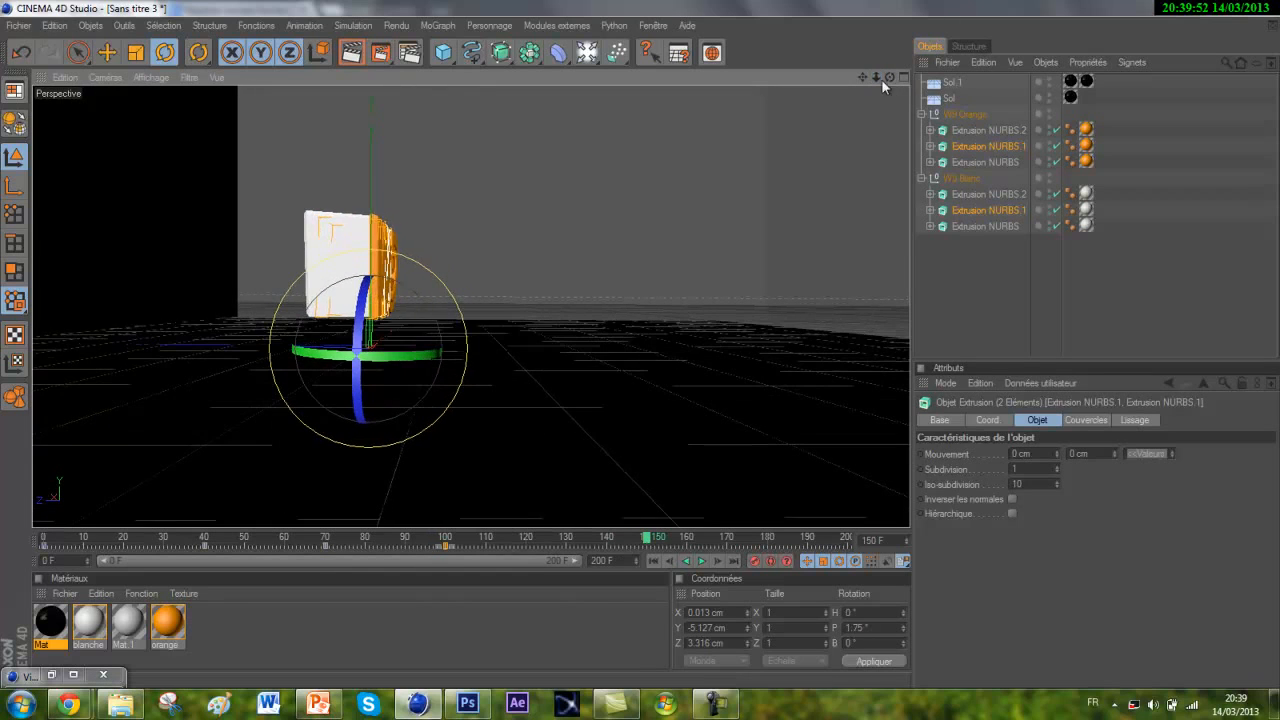
{"action": "left_click_drag", "start_coordinate": [886, 78], "coordinate": [841, 276]}
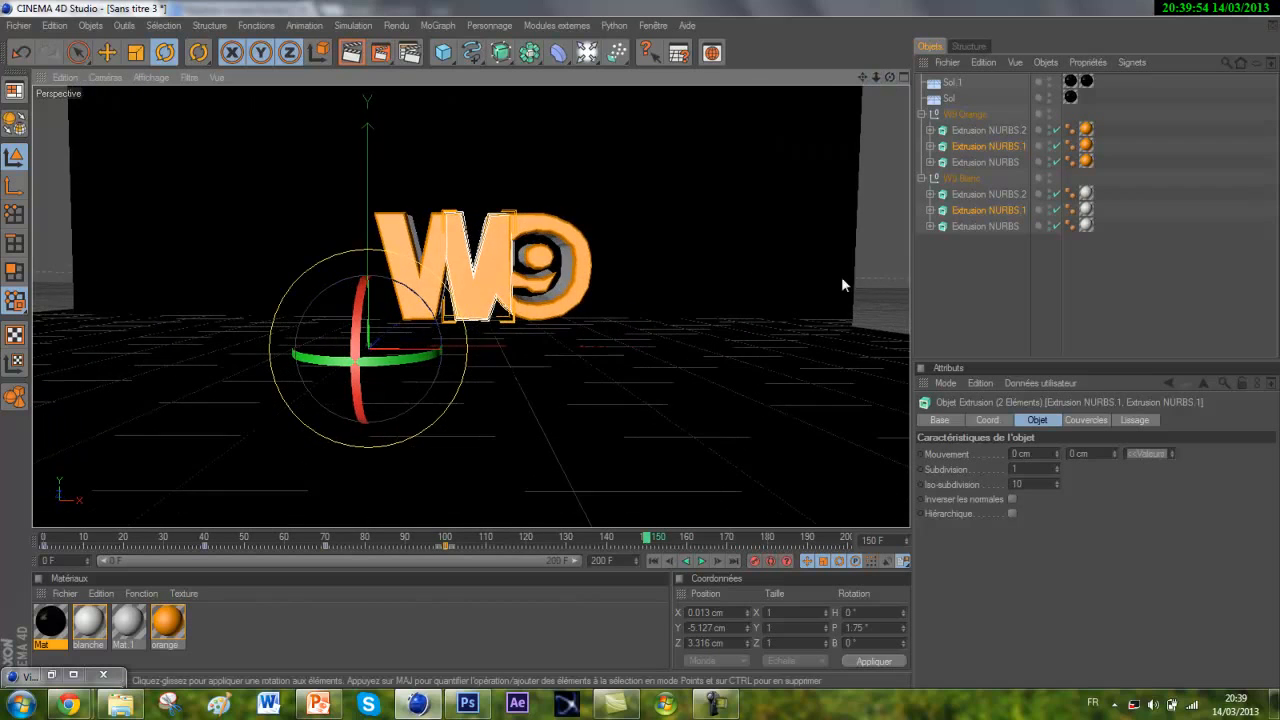
Keyframe the 9, Extrusion NURBS.2 of both groups, at about 2° pitch on frame 150.
{"action": "left_click", "coordinate": [974, 192]}
{"action": "left_click", "coordinate": [975, 130], "text": "ctrl"}
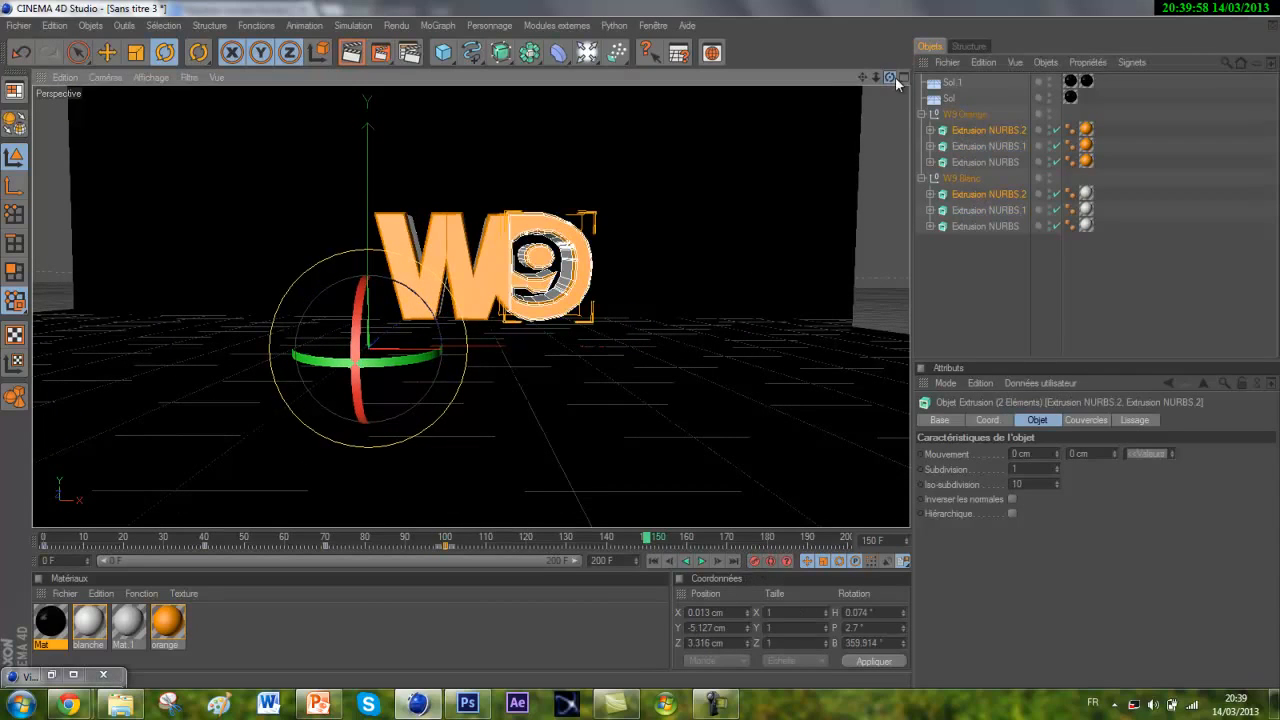
{"action": "left_click_drag", "start_coordinate": [888, 77], "coordinate": [650, 345]}
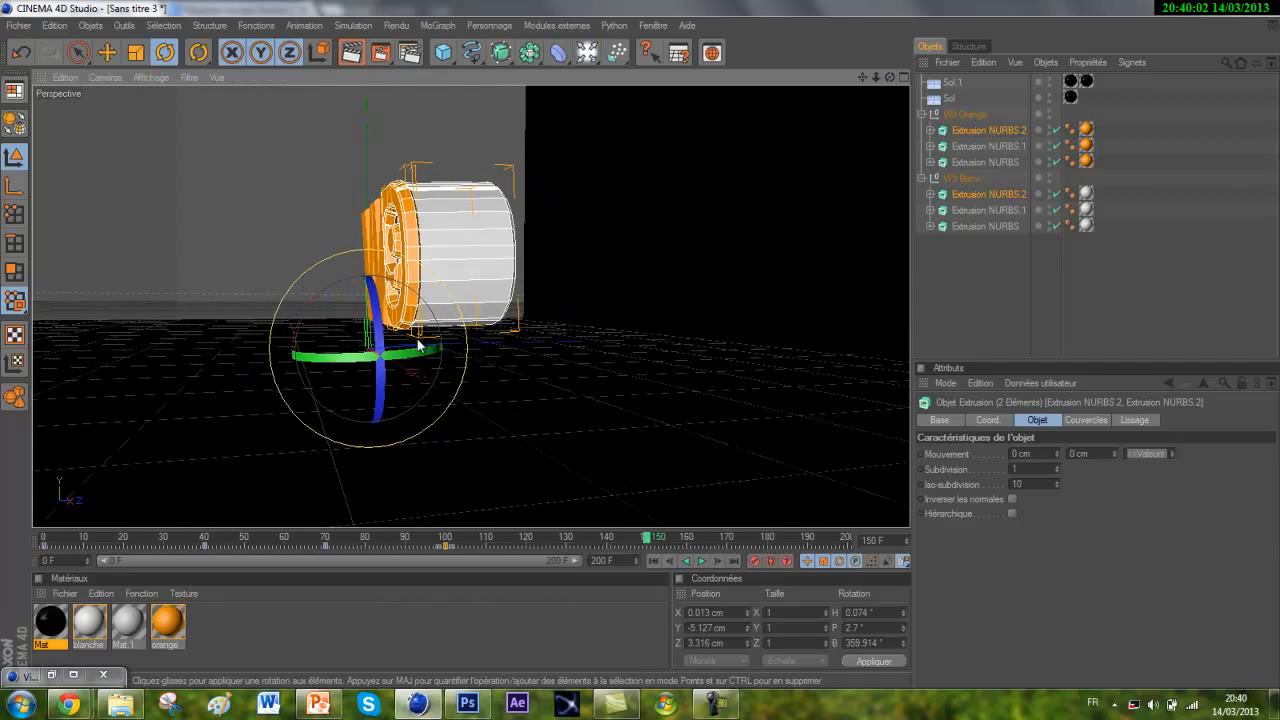
{"action": "left_click_drag", "start_coordinate": [430, 310], "coordinate": [425, 296]}
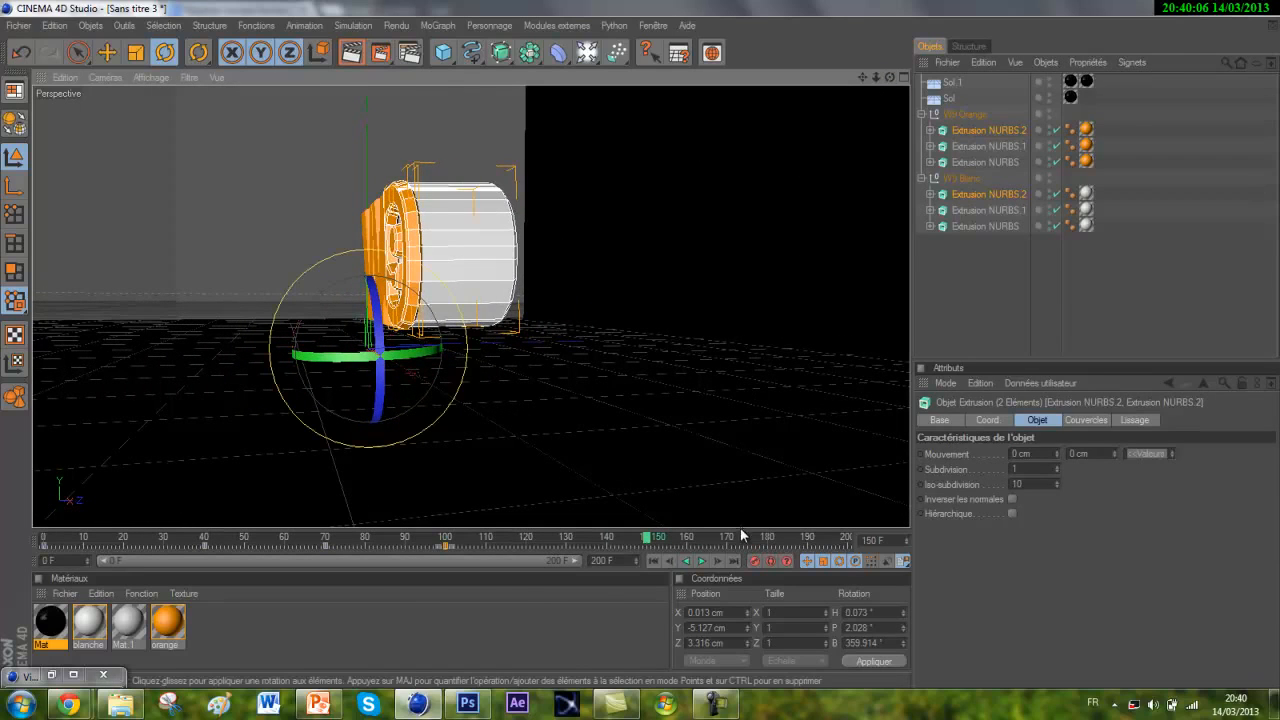
{"action": "left_click", "coordinate": [755, 561]}
Deselect the 9 and play the full logo animation from the first frame in a front view.
{"action": "left_click", "coordinate": [653, 561]}
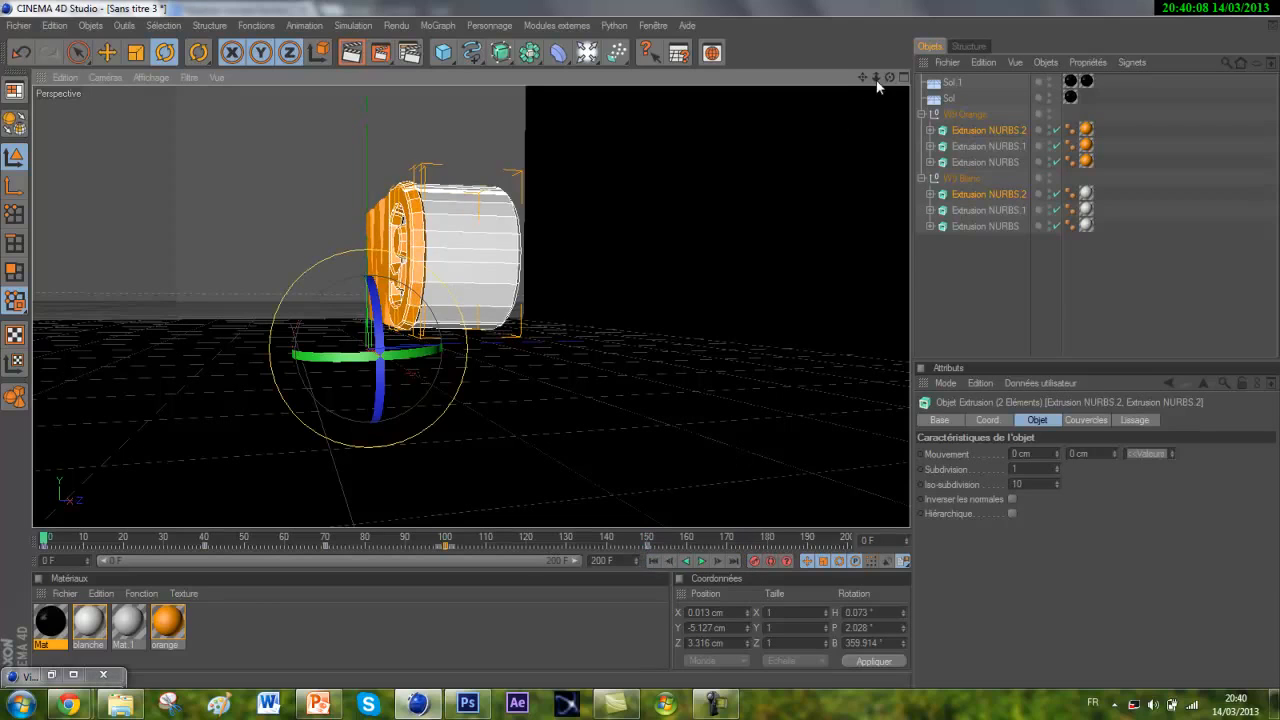
{"action": "left_click_drag", "start_coordinate": [889, 78], "coordinate": [655, 340]}
{"action": "left_click", "coordinate": [940, 267]}
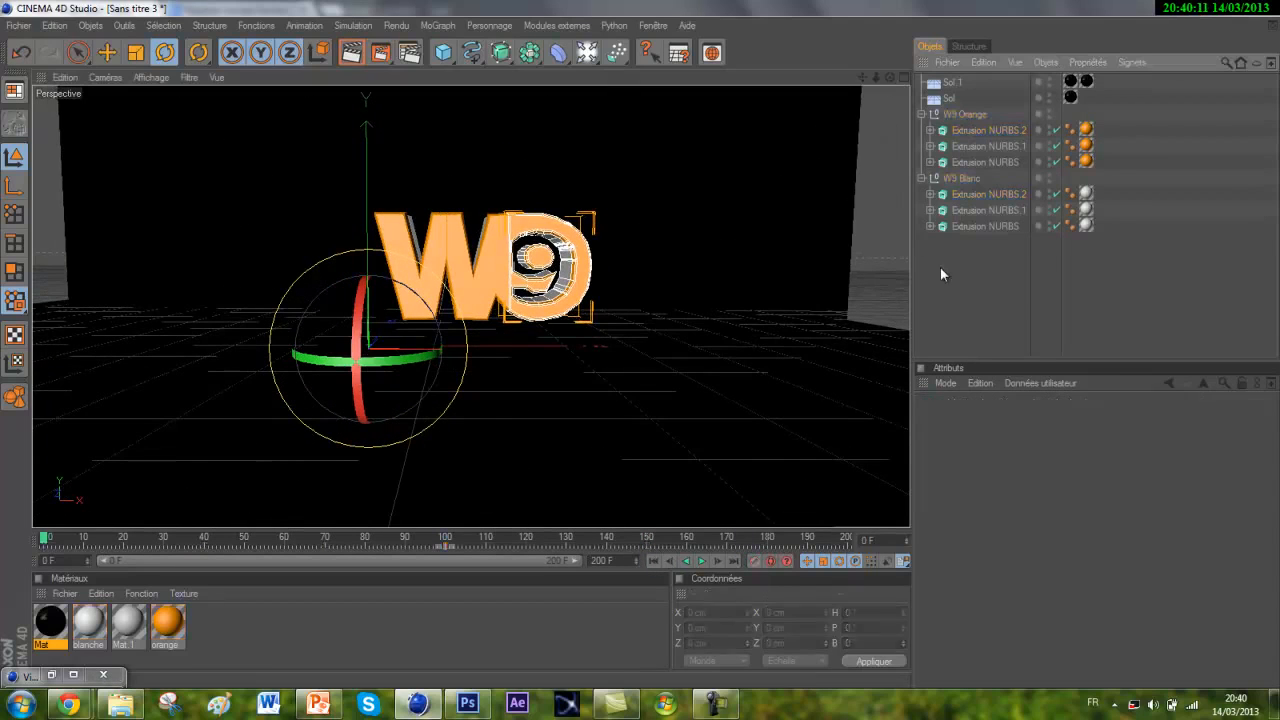
{"action": "left_click", "coordinate": [704, 560]}
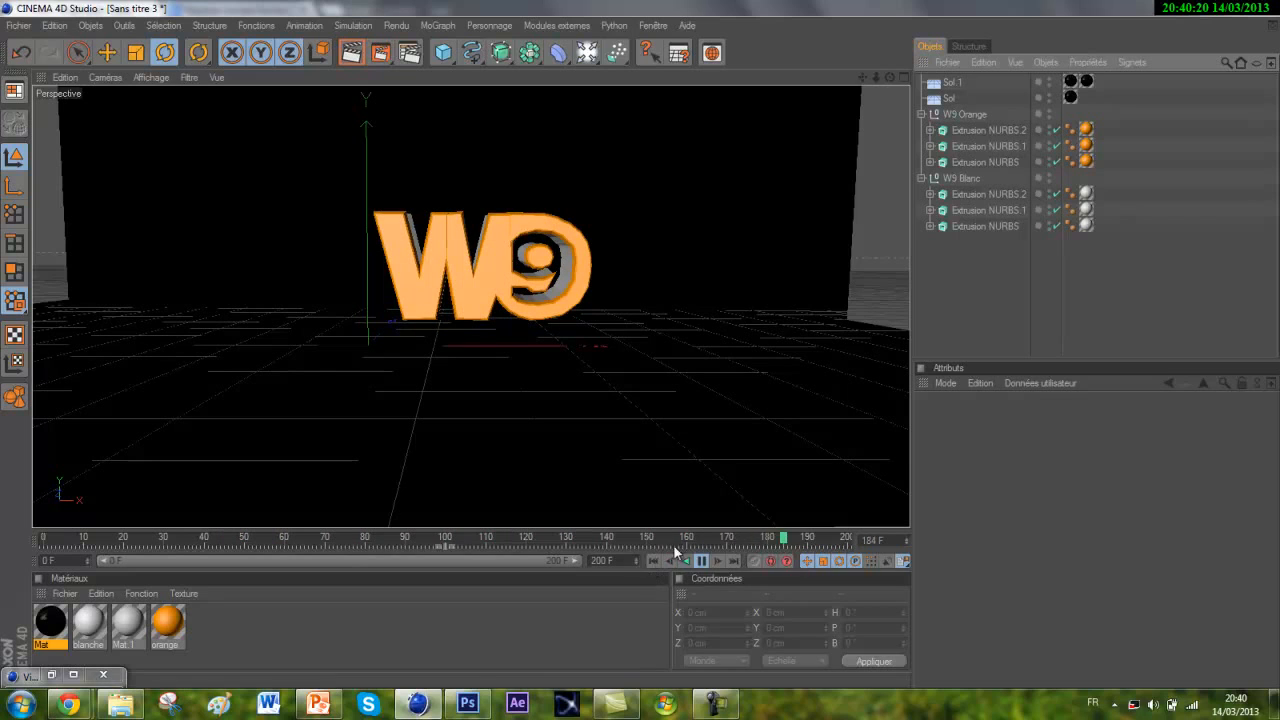
Switch to Chrome and replay the W9 Jingle pub reference video from near its start to study the camera framing.
{"action": "mouse_move", "coordinate": [68, 704]}
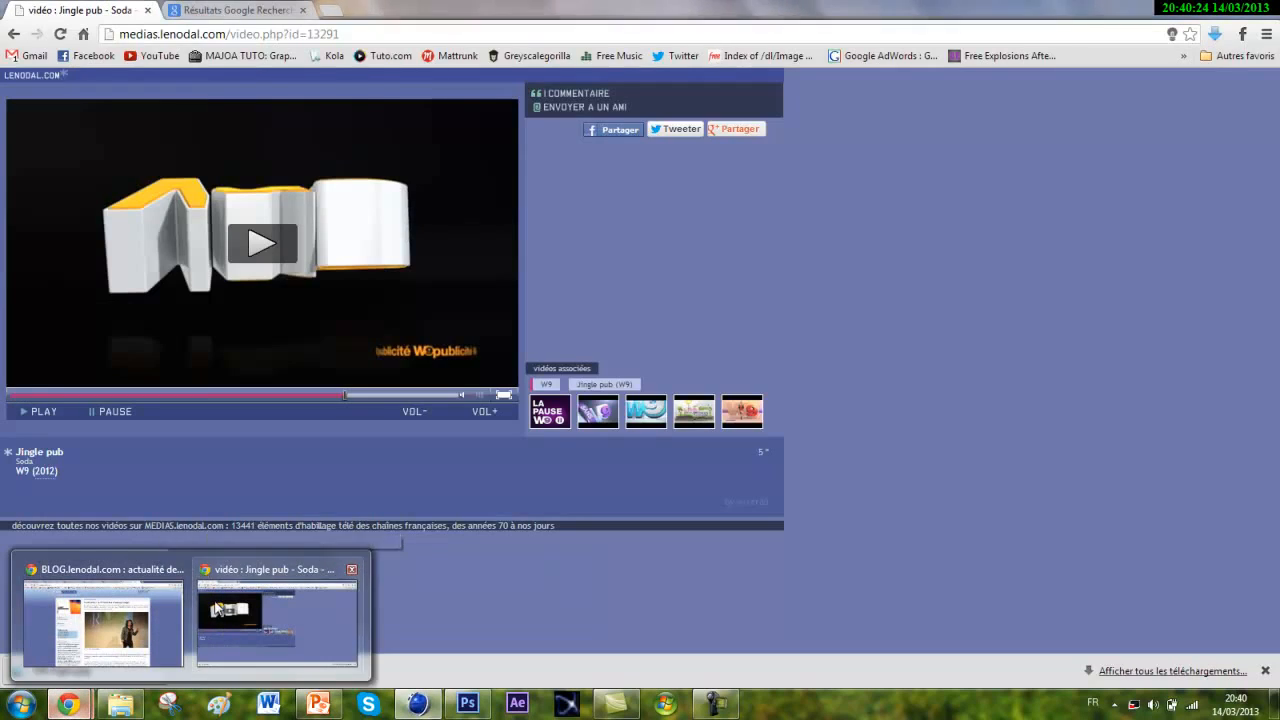
{"action": "left_click", "coordinate": [218, 612]}
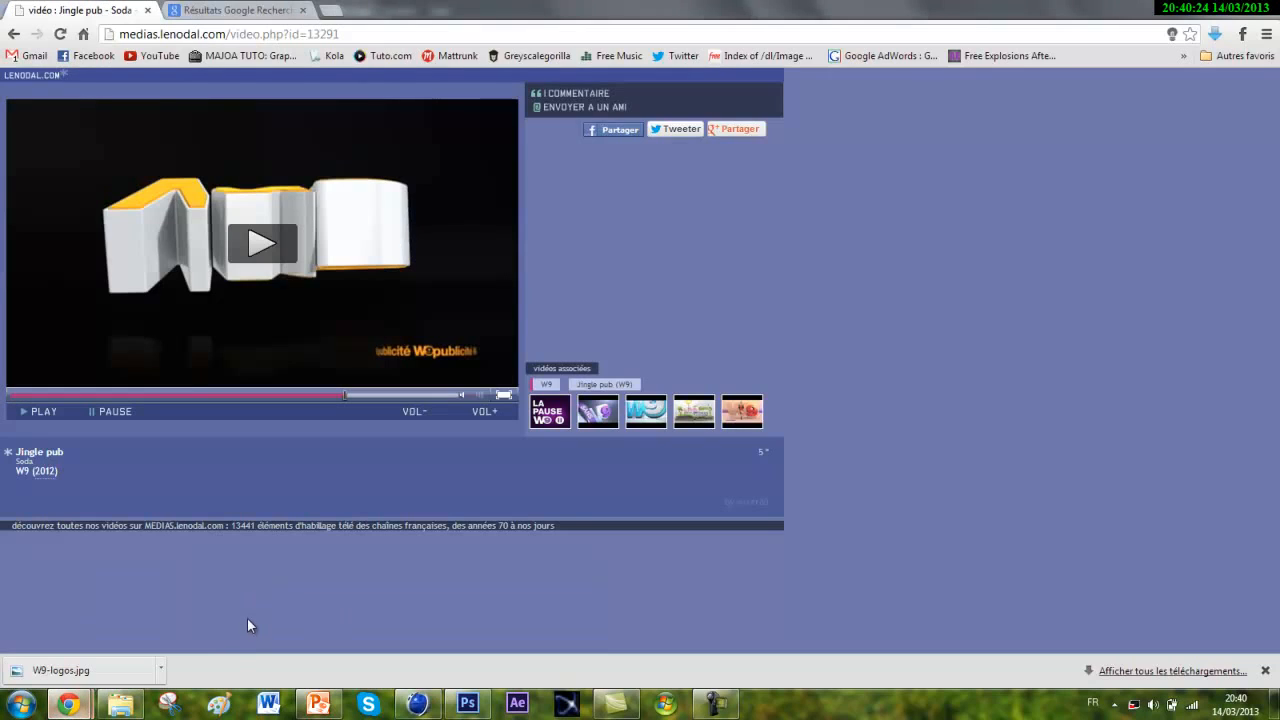
{"action": "left_click", "coordinate": [85, 397]}
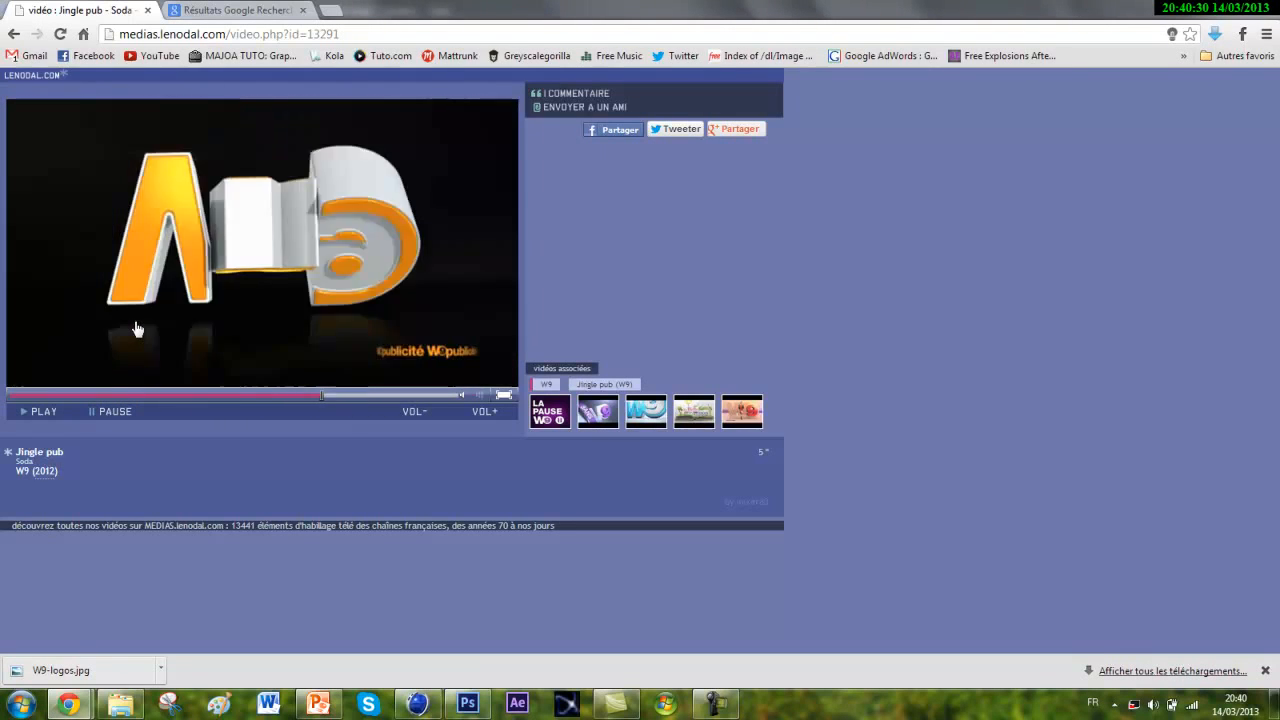
{"action": "left_click", "coordinate": [88, 397]}
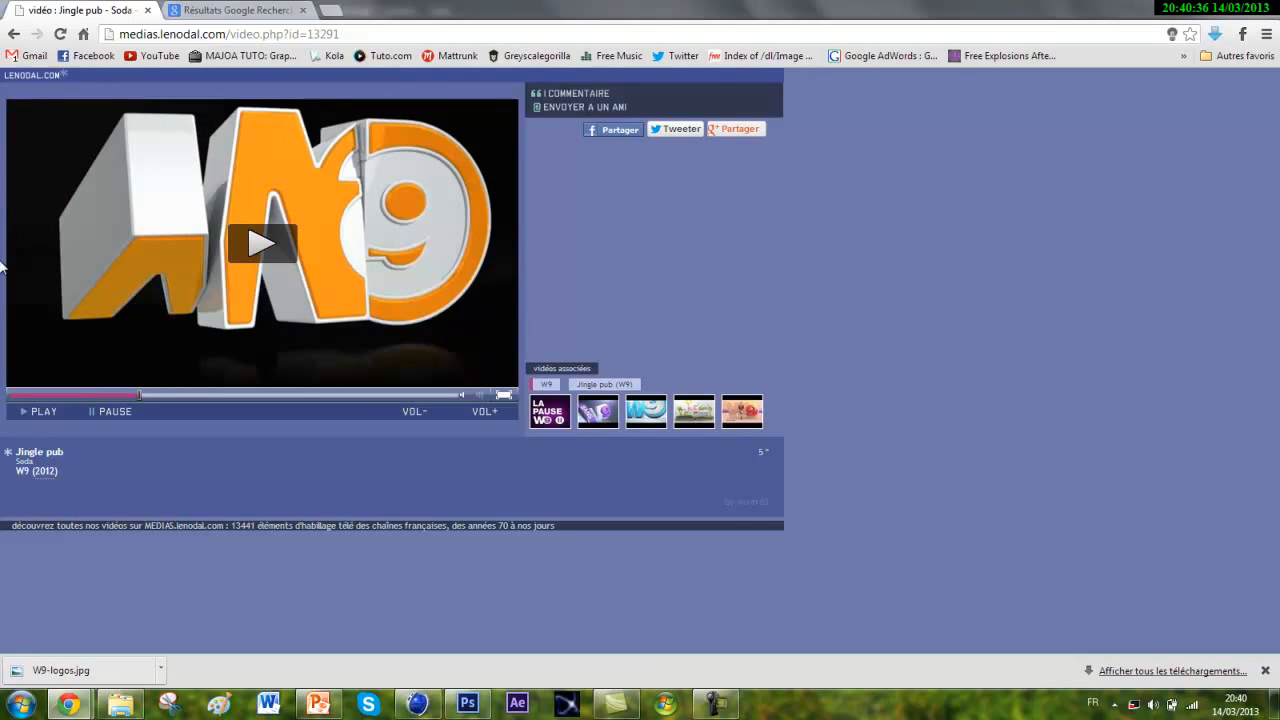
Switch back to Cinema 4D, add a camera, look through it and frame the W9 logo in an angled close-up on frame 0.
{"action": "left_click", "coordinate": [426, 705]}
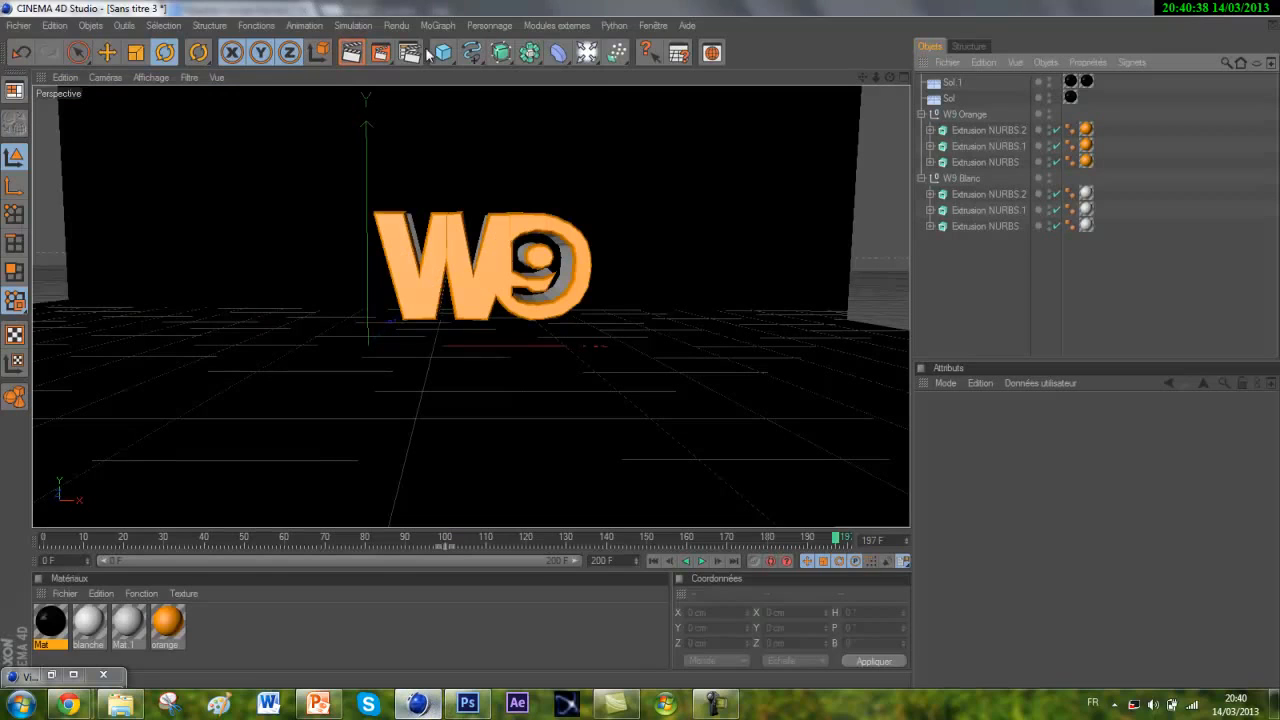
{"action": "left_click_drag", "start_coordinate": [587, 55], "coordinate": [653, 147]}
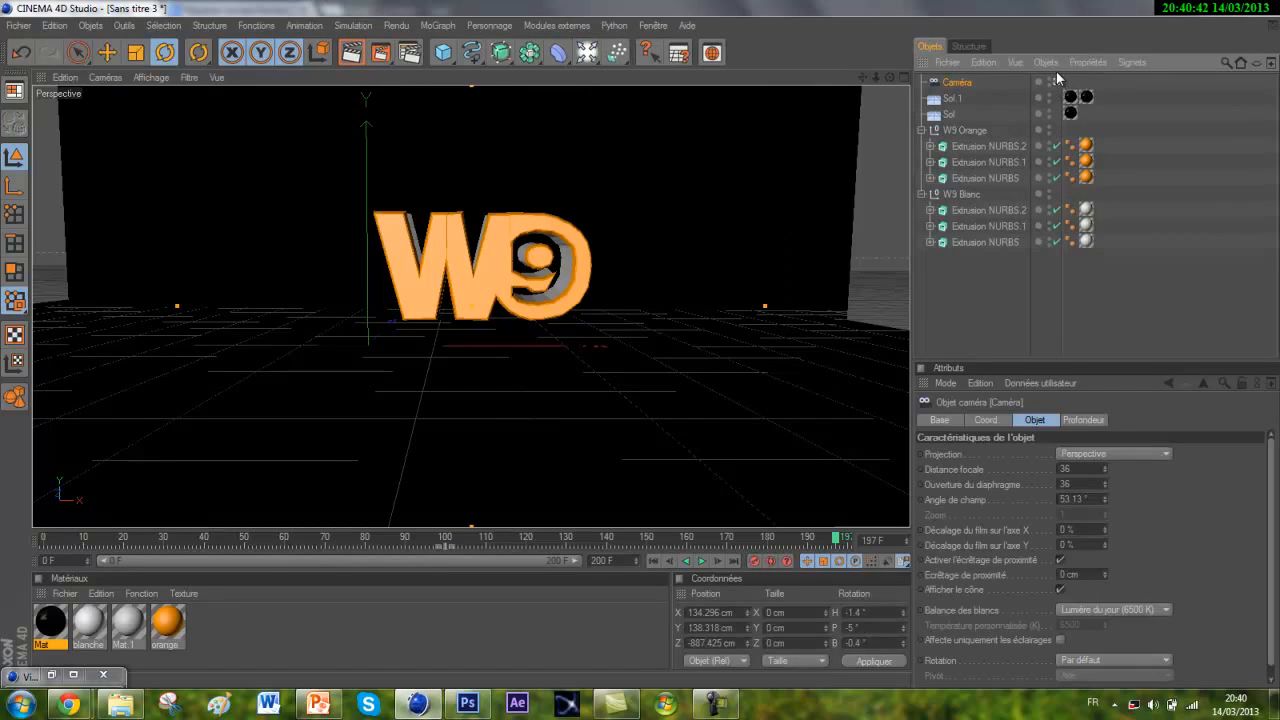
{"action": "left_click", "coordinate": [655, 561]}
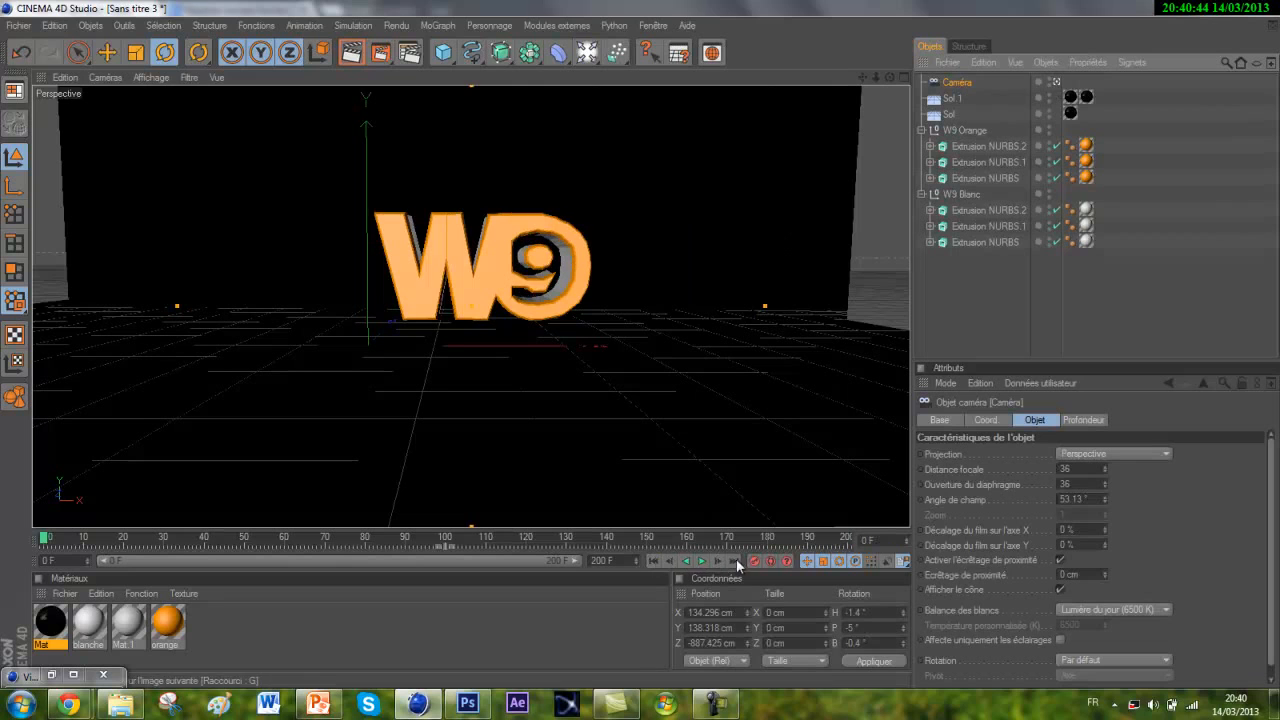
{"action": "left_click_drag", "start_coordinate": [878, 77], "coordinate": [630, 360]}
{"action": "left_click_drag", "start_coordinate": [875, 78], "coordinate": [645, 344]}
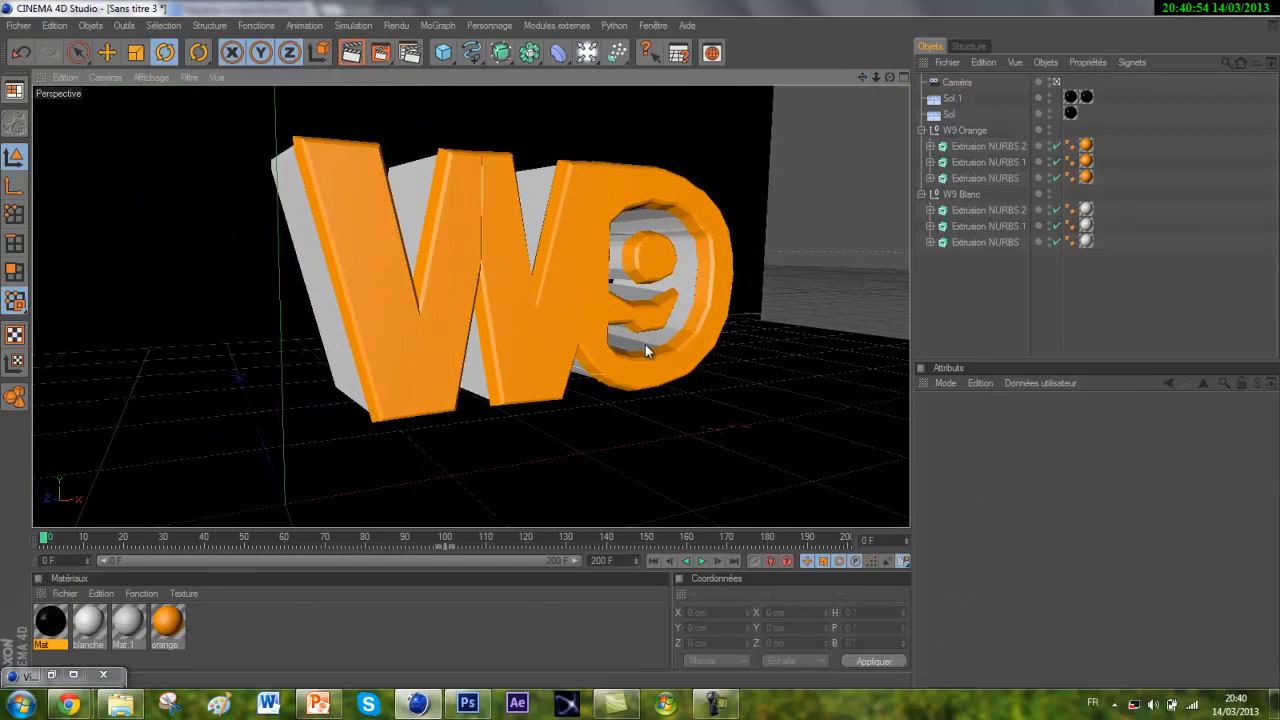
Set the render output to the HDV/HDTV 720 29.97 film/video preset and close the render settings.
{"action": "left_click_drag", "start_coordinate": [884, 76], "coordinate": [640, 344]}
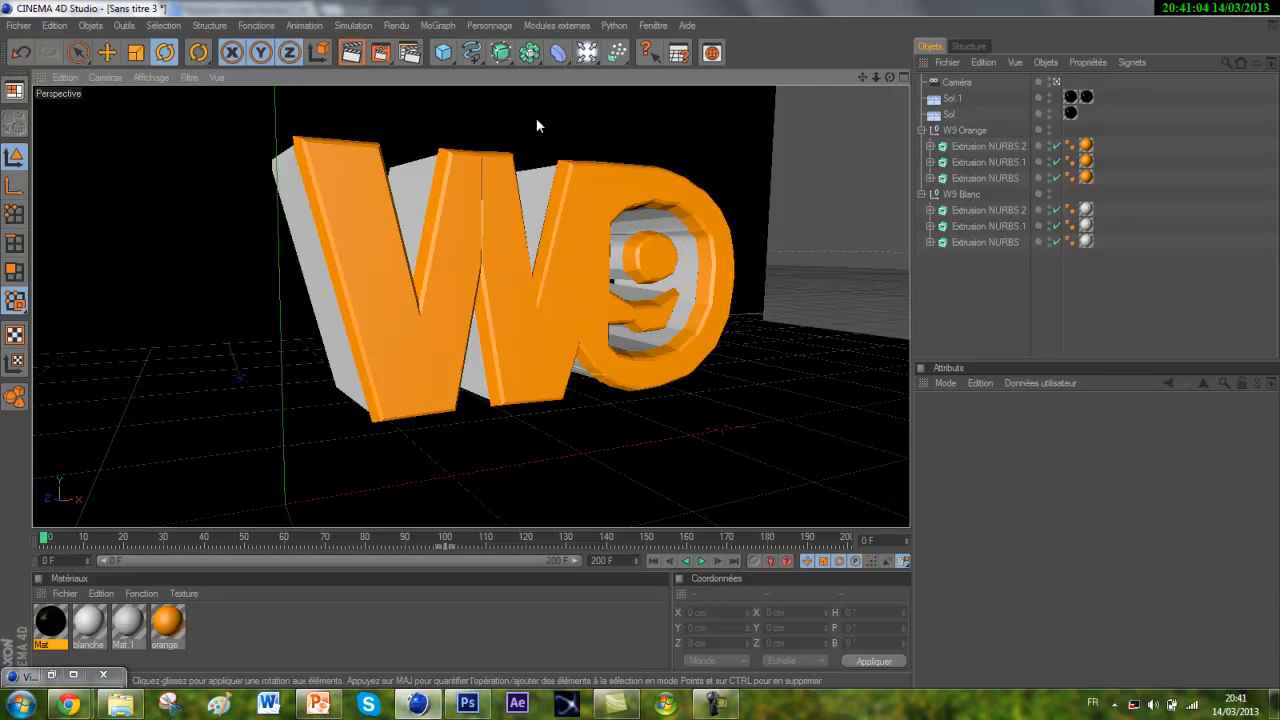
{"action": "left_click", "coordinate": [418, 56]}
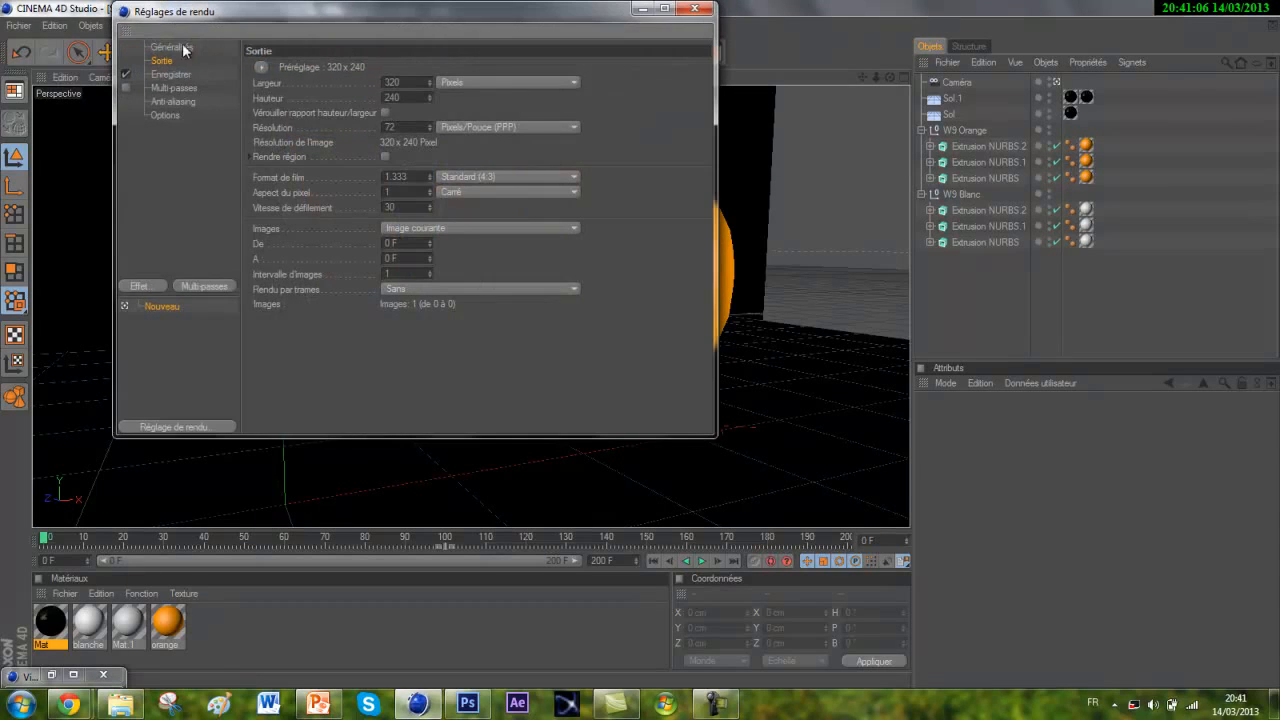
{"action": "left_click", "coordinate": [260, 65]}
{"action": "mouse_move", "coordinate": [323, 116]}
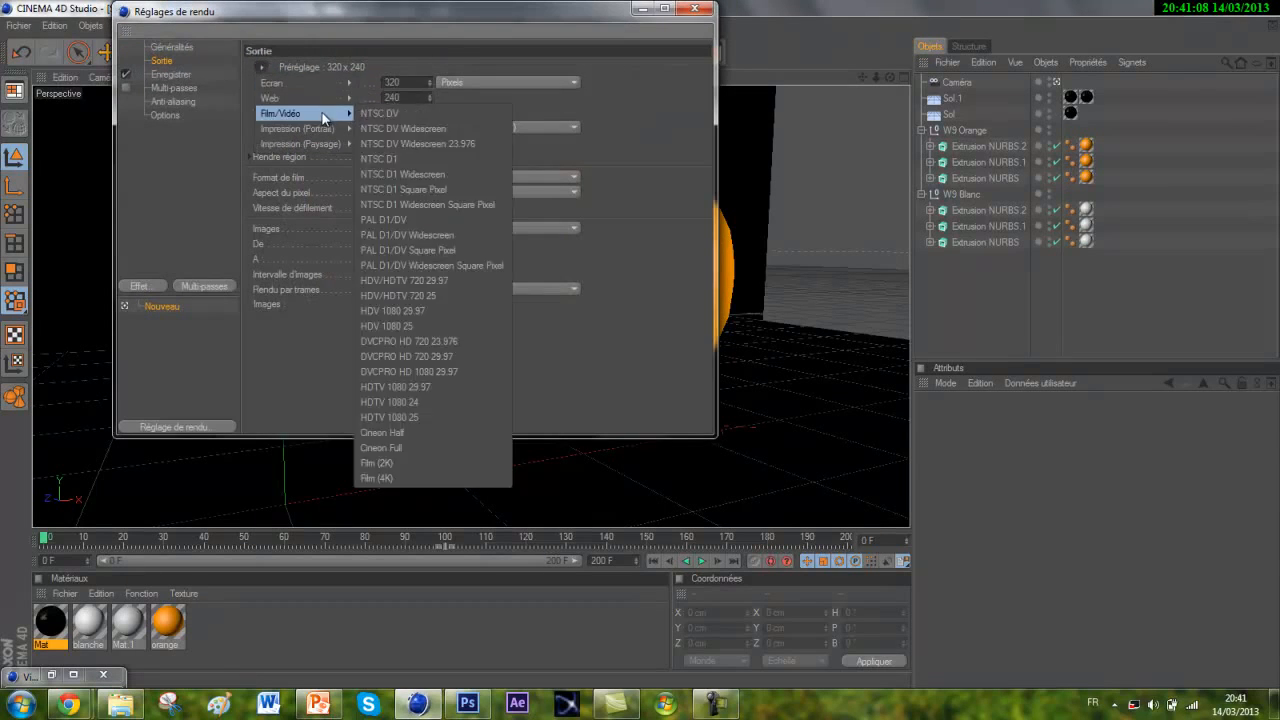
{"action": "left_click", "coordinate": [450, 281]}
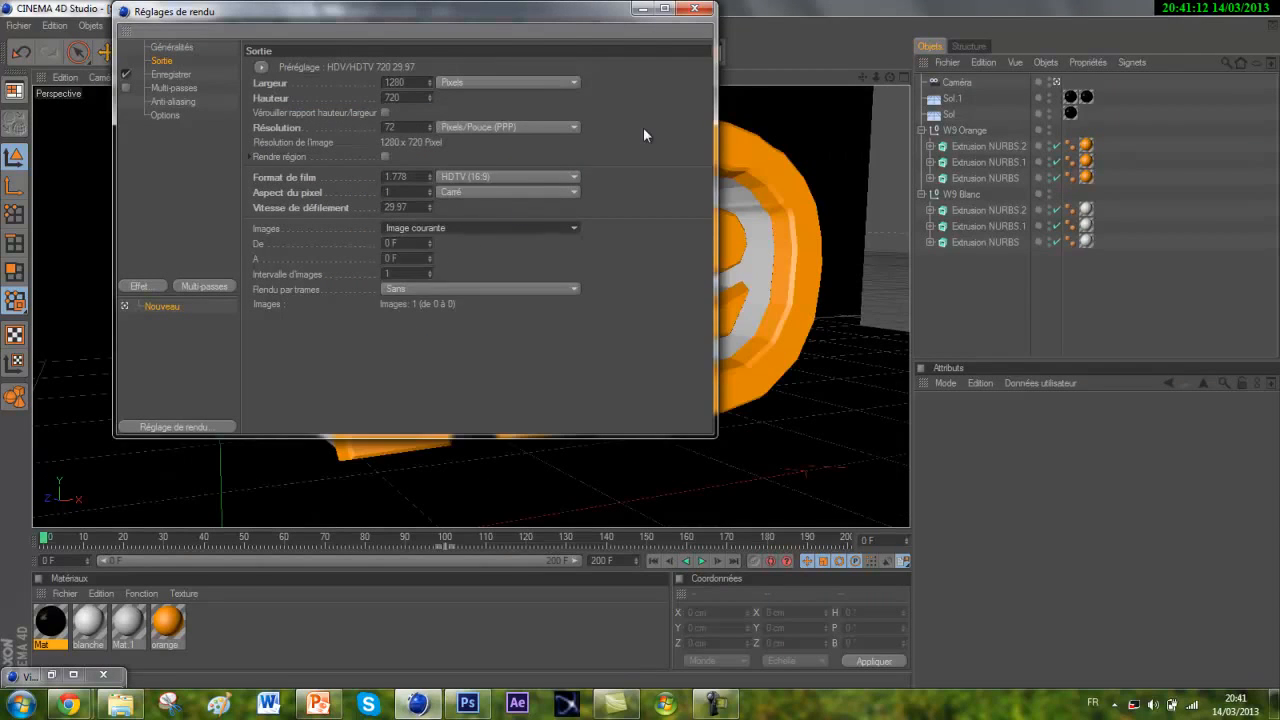
{"action": "left_click", "coordinate": [693, 9]}
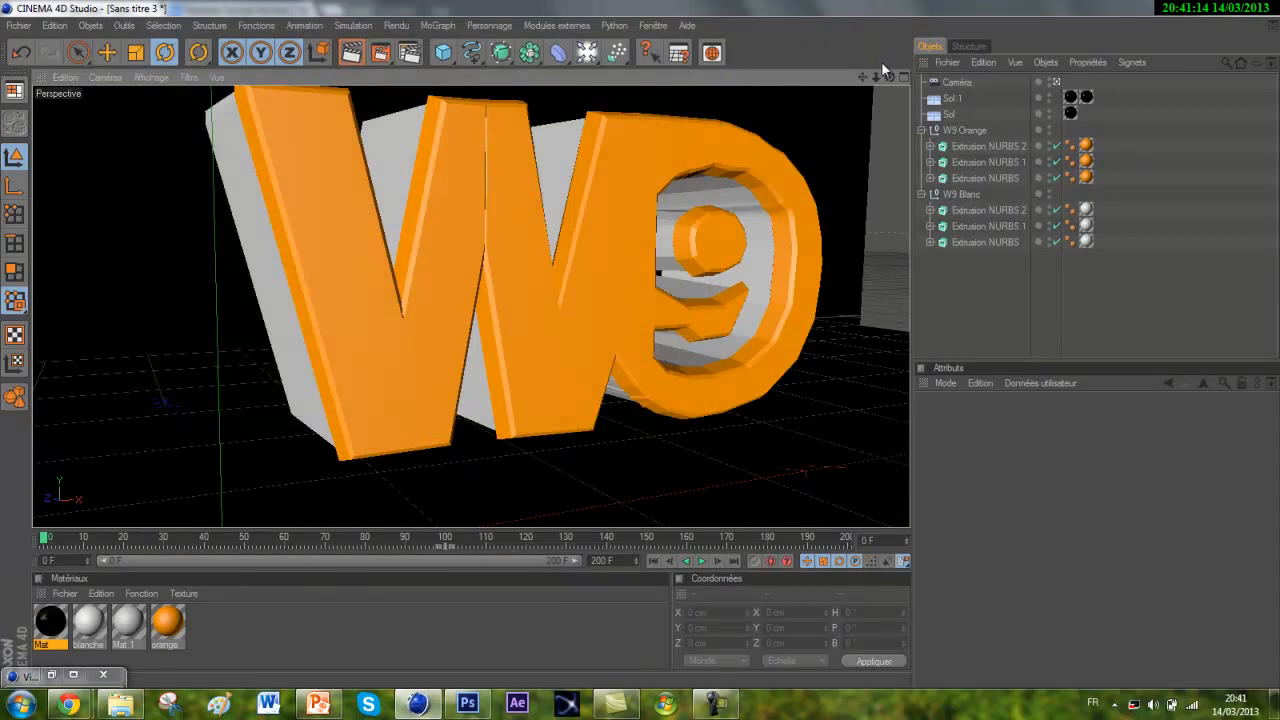
Pull the camera back until the whole W9 logo is framed, and remove the duplicate black material from Sol.1.
{"action": "left_click_drag", "start_coordinate": [876, 77], "coordinate": [873, 131]}
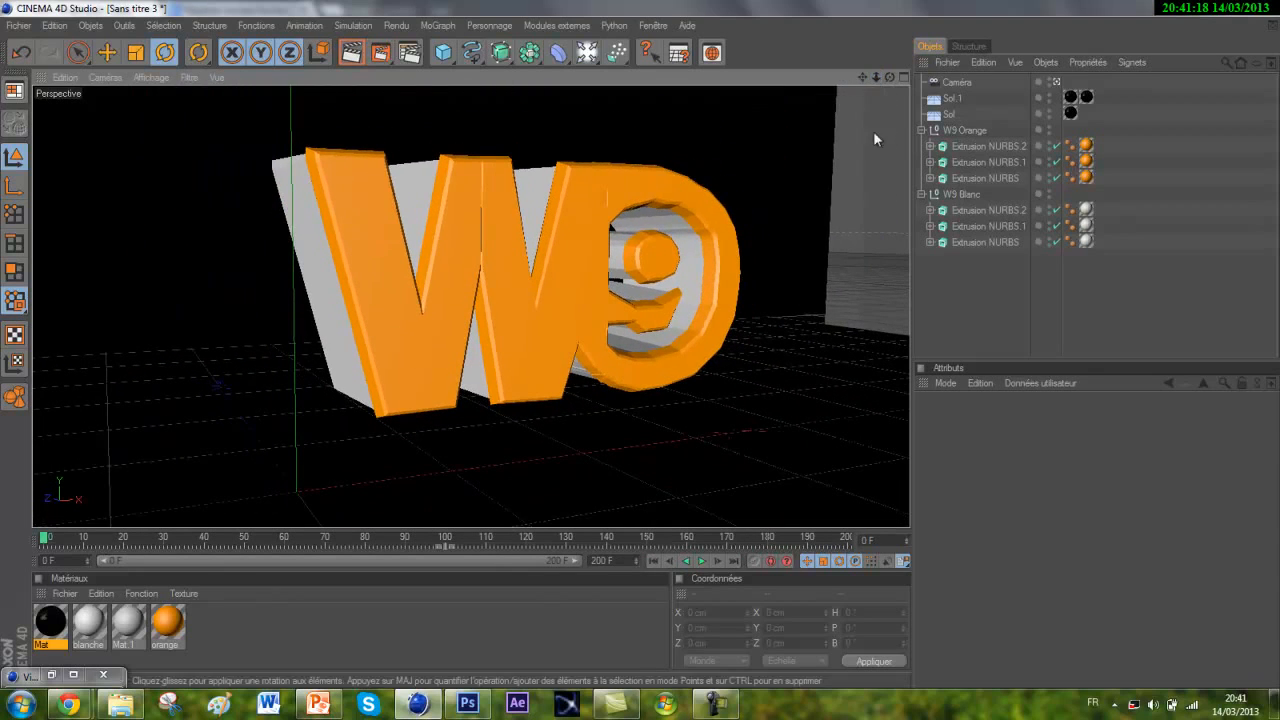
{"action": "left_click", "coordinate": [1071, 97]}
{"action": "key", "text": "Delete"}
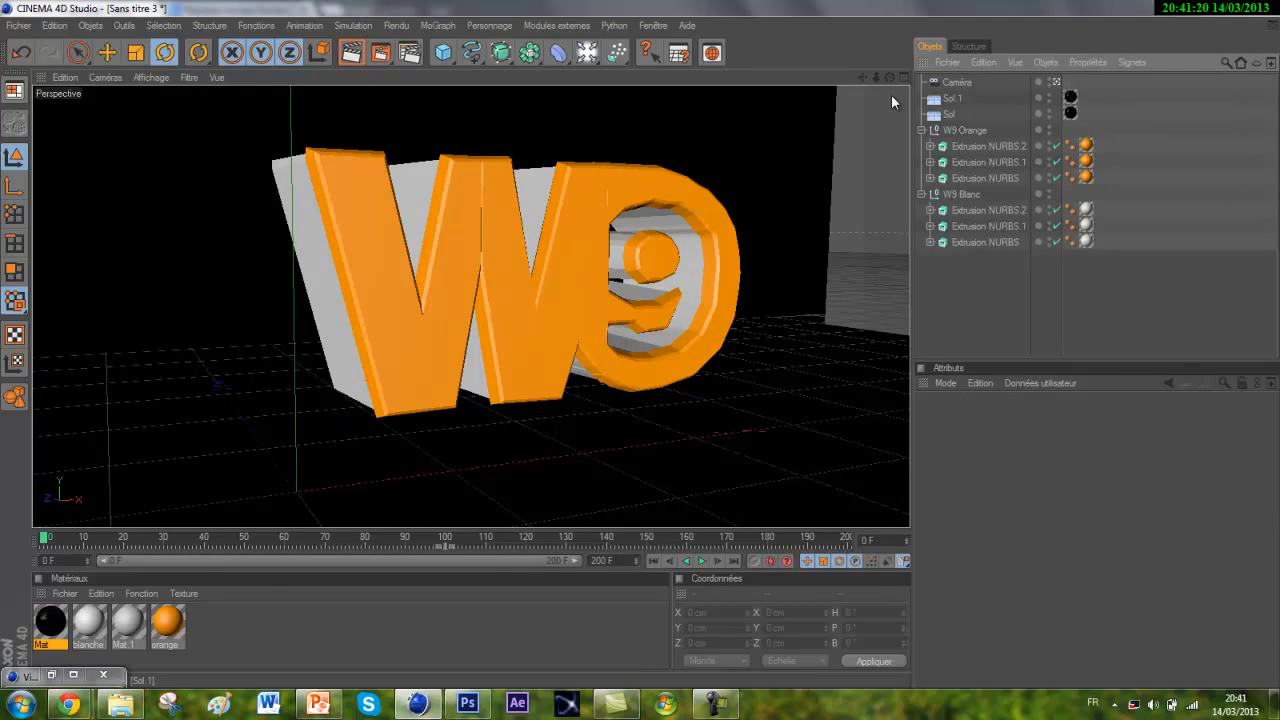
Keyframe the first camera on frame 0 at heading -27°, and swing it around the logo to heading 23.2° on frame 80.
{"action": "left_click_drag", "start_coordinate": [888, 82], "coordinate": [639, 343]}
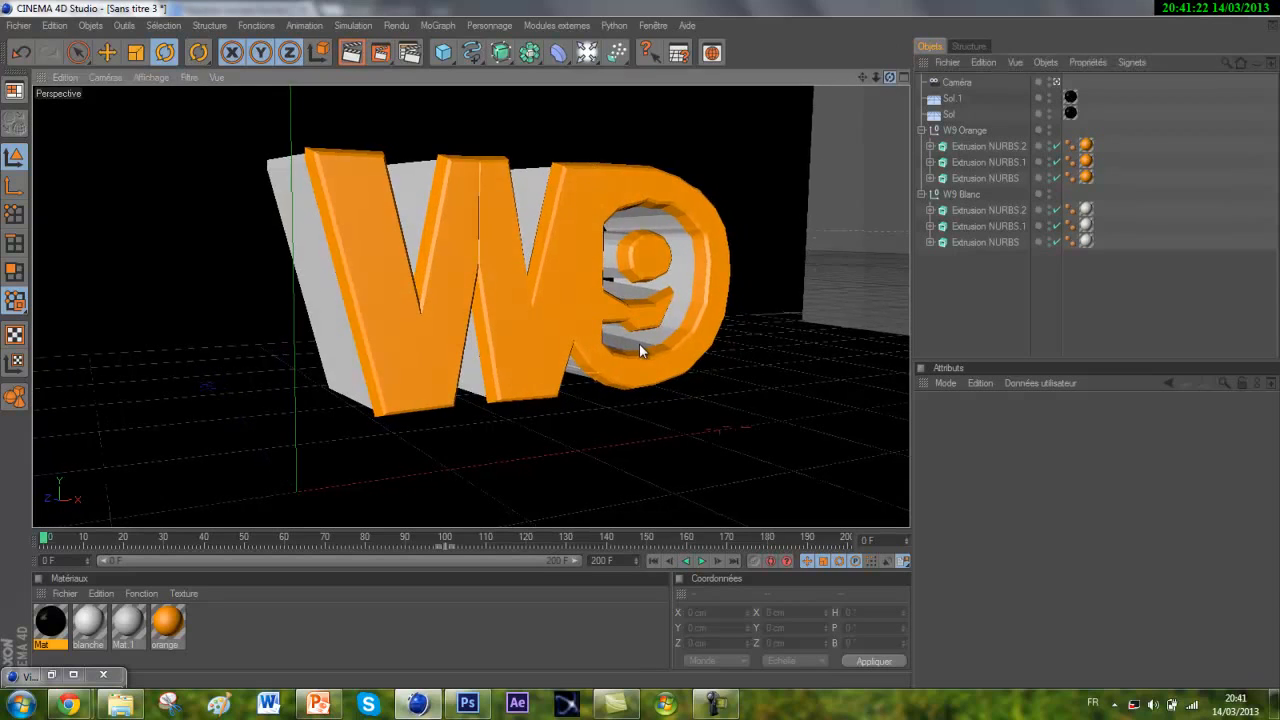
{"action": "left_click", "coordinate": [955, 82]}
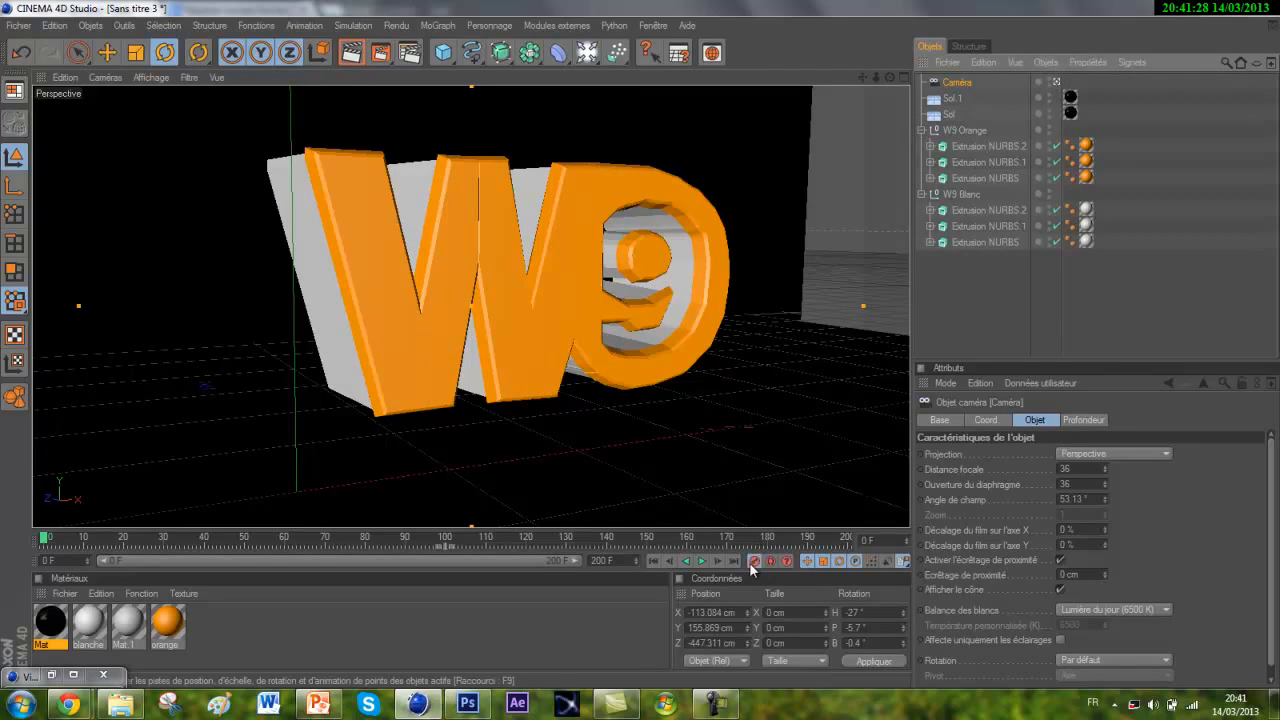
{"action": "left_click", "coordinate": [370, 541]}
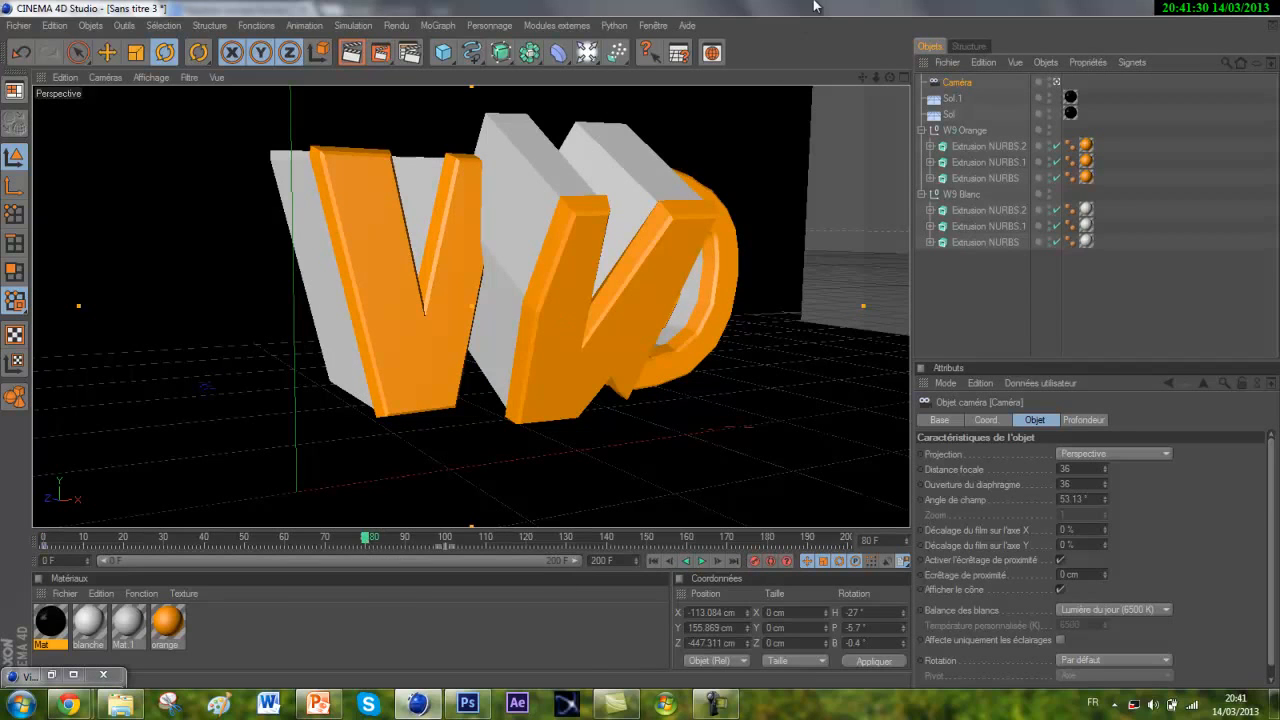
{"action": "left_click_drag", "start_coordinate": [886, 77], "coordinate": [621, 348]}
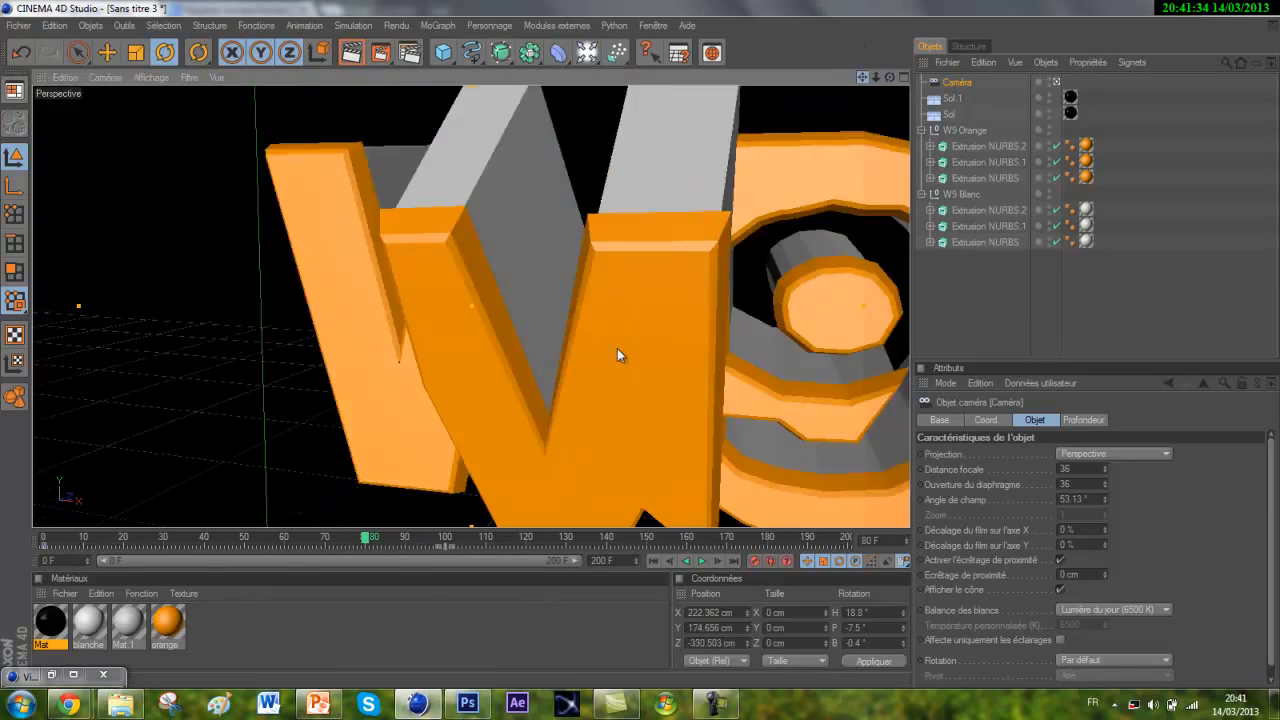
{"action": "left_click_drag", "start_coordinate": [617, 349], "coordinate": [711, 284]}
{"action": "left_click_drag", "start_coordinate": [877, 79], "coordinate": [640, 349]}
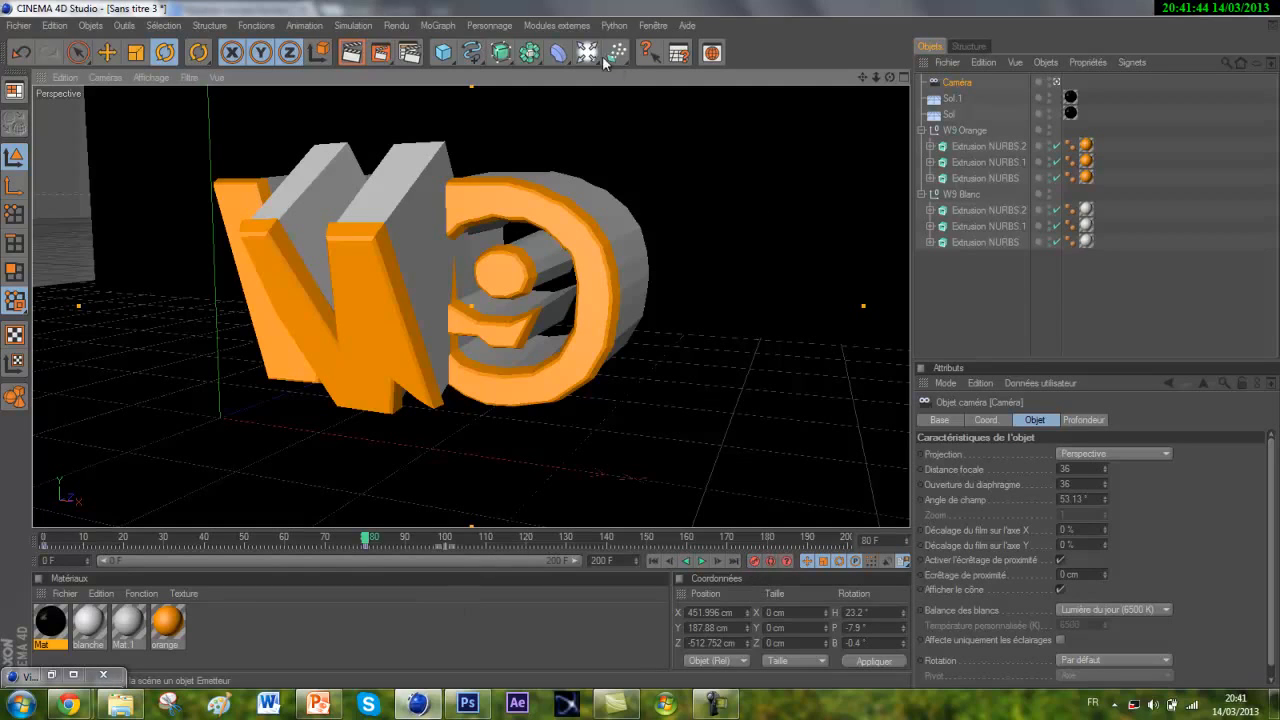
Add a second camera from the current view, look through it with a pitch of about -8.1°, and advance to frame 81.
{"action": "left_click_drag", "start_coordinate": [586, 52], "coordinate": [667, 163]}
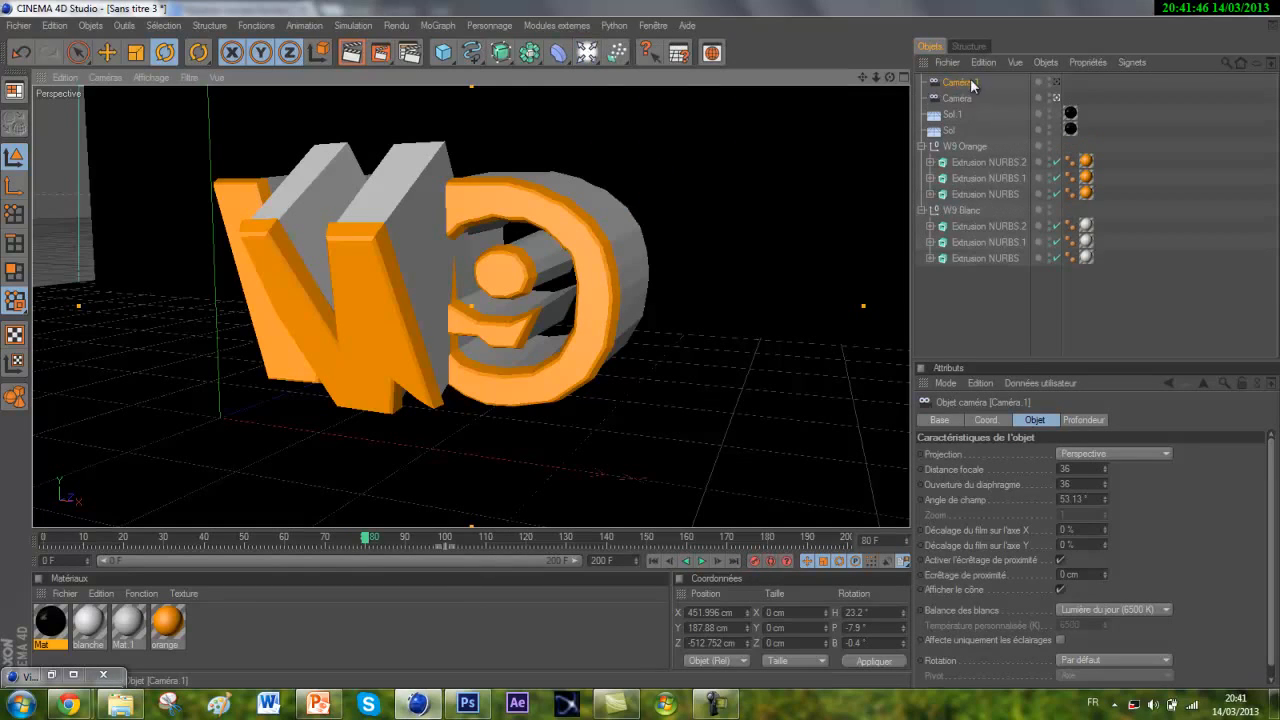
{"action": "left_click", "coordinate": [1055, 83]}
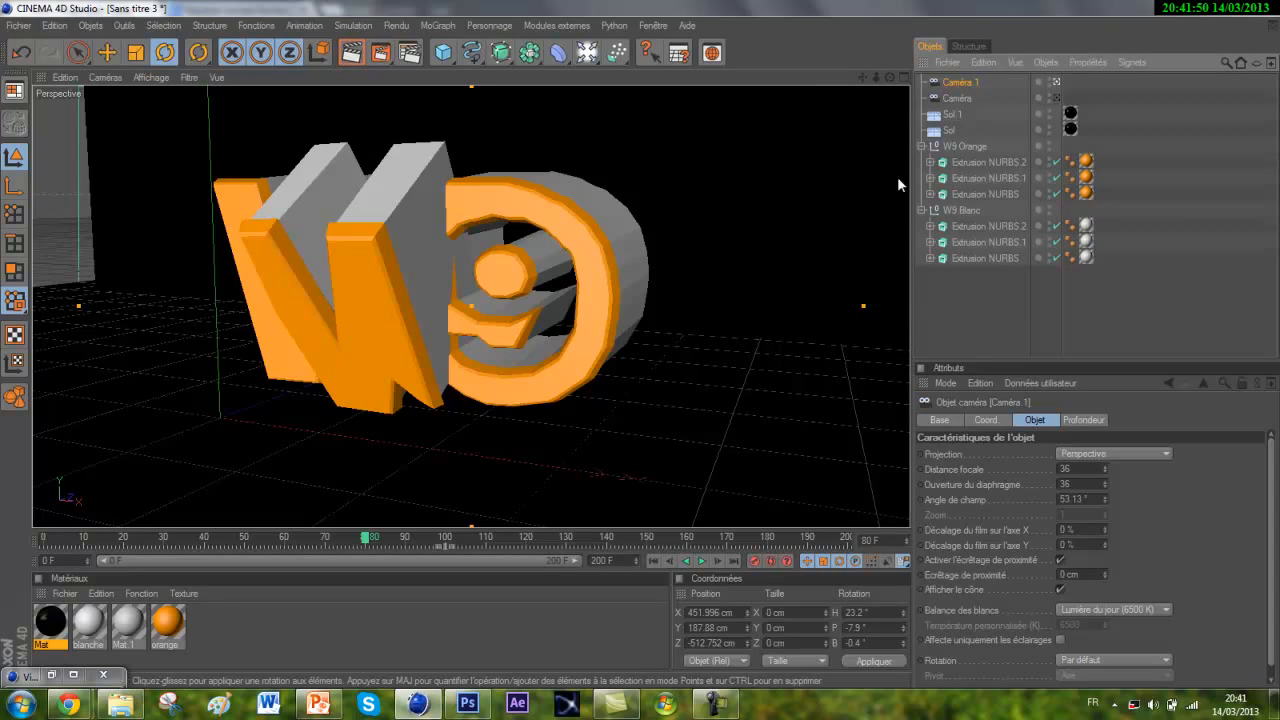
{"action": "left_click_drag", "start_coordinate": [890, 77], "coordinate": [641, 351]}
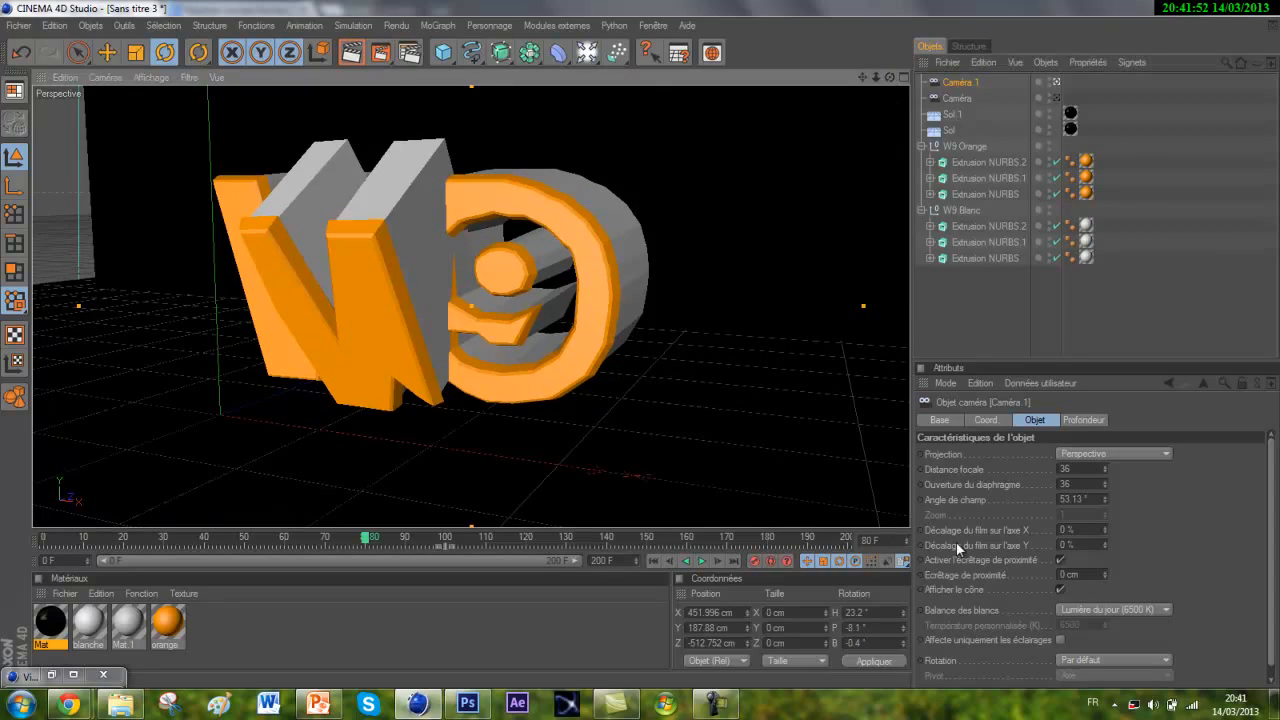
{"action": "left_click", "coordinate": [907, 538]}
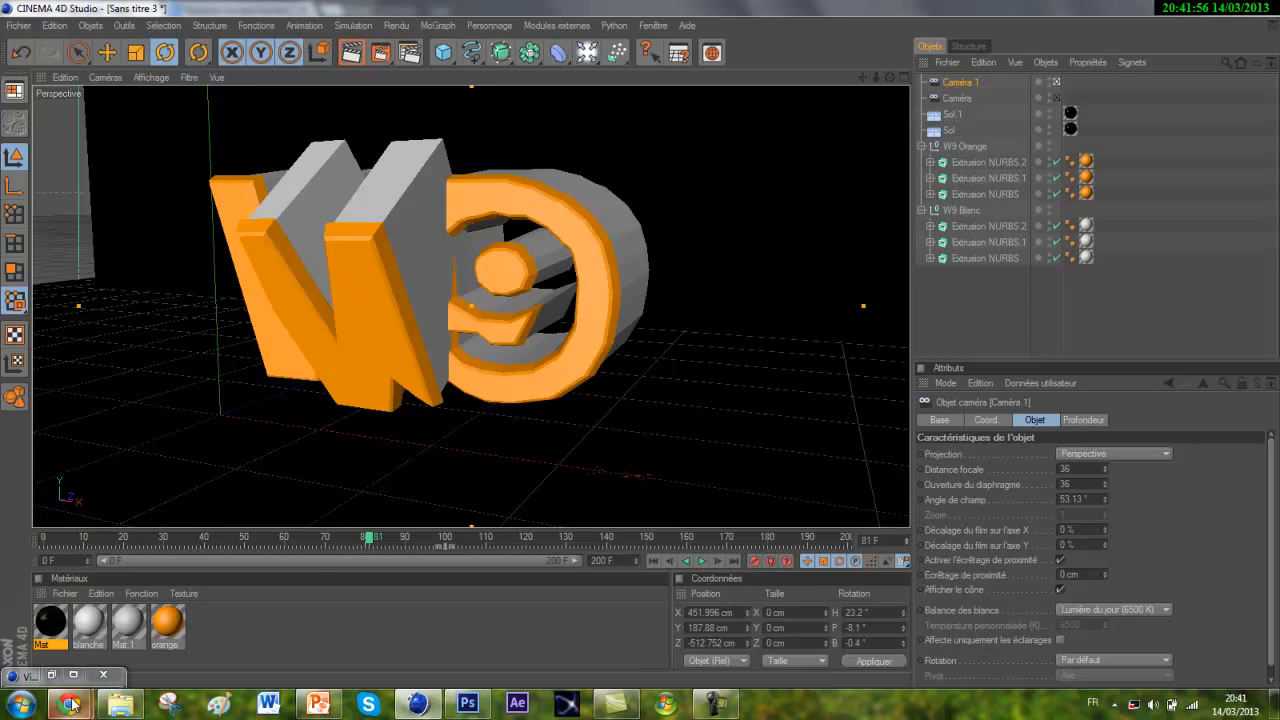
Switch to Chrome and study the next camera angle in the W9 Jingle pub reference video.
{"action": "mouse_move", "coordinate": [74, 705]}
{"action": "left_click", "coordinate": [248, 626]}
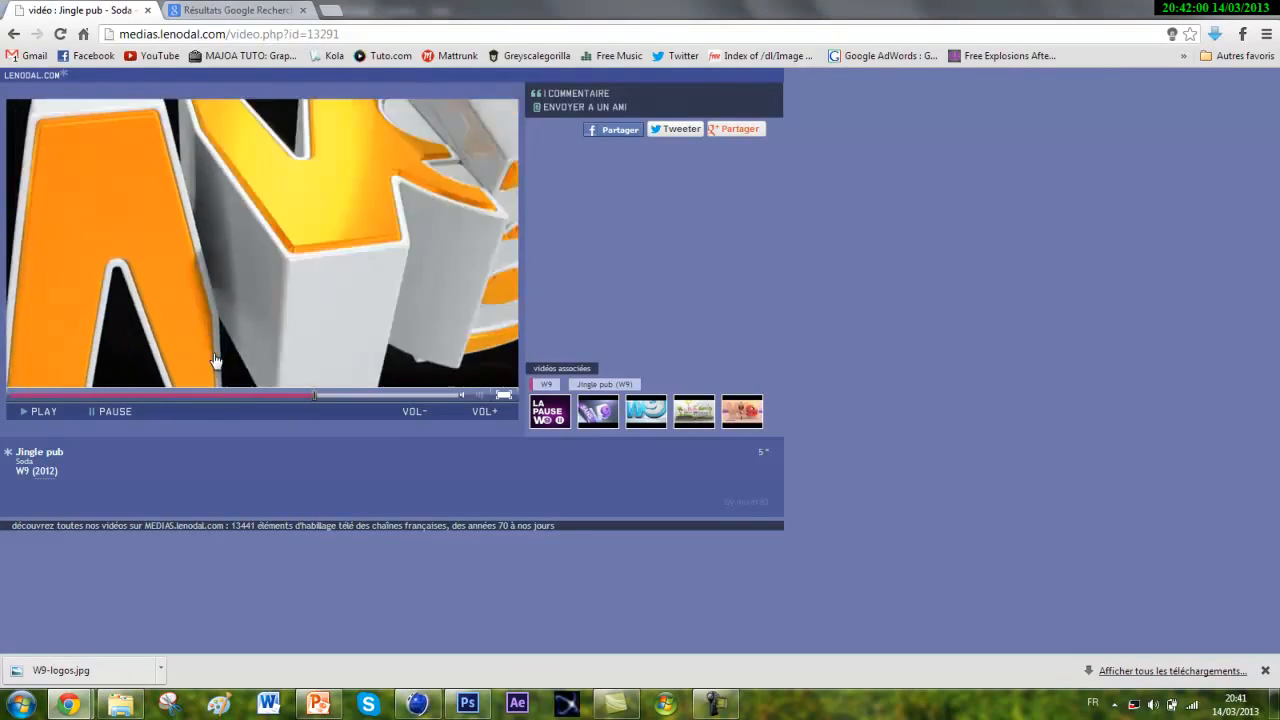
Switch back to Cinema 4D and keyframe high-angle close-ups with Caméra.1, at heading -23.4° on frame 81 and heading -8.1° on frame 110.
{"action": "left_click", "coordinate": [414, 703]}
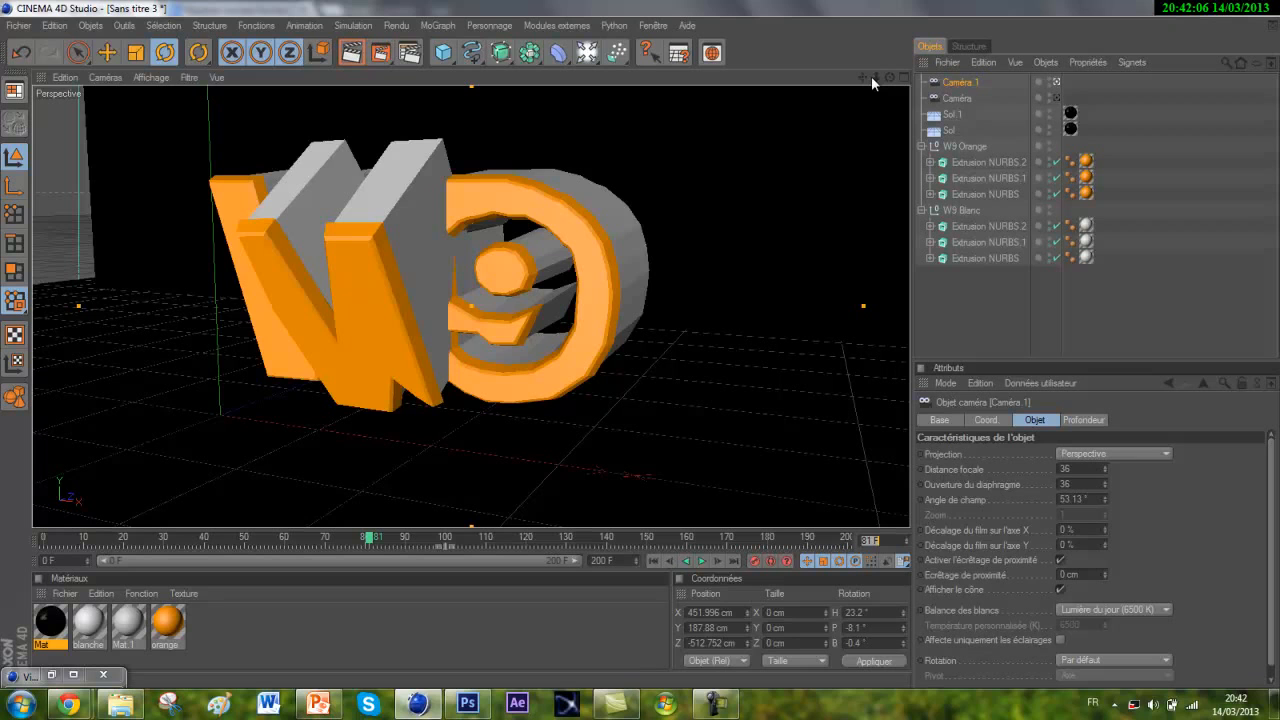
{"action": "left_click_drag", "start_coordinate": [889, 77], "coordinate": [678, 312]}
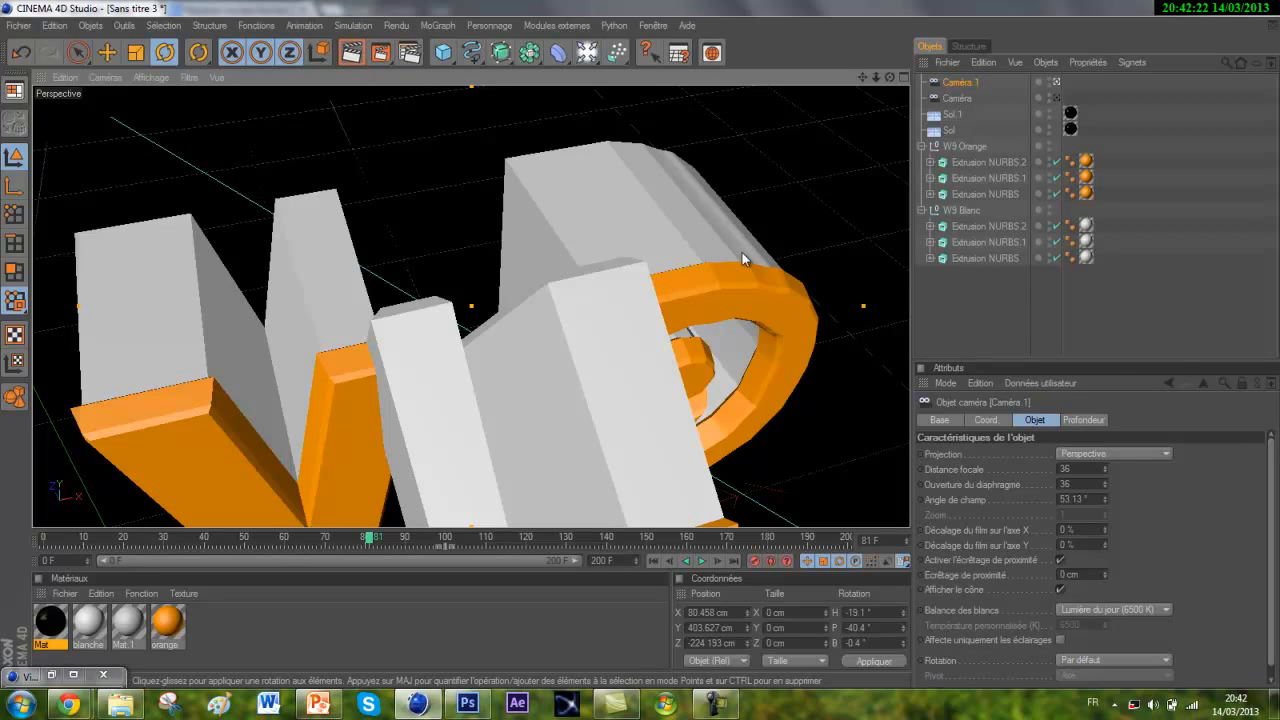
{"action": "left_click_drag", "start_coordinate": [876, 77], "coordinate": [840, 457]}
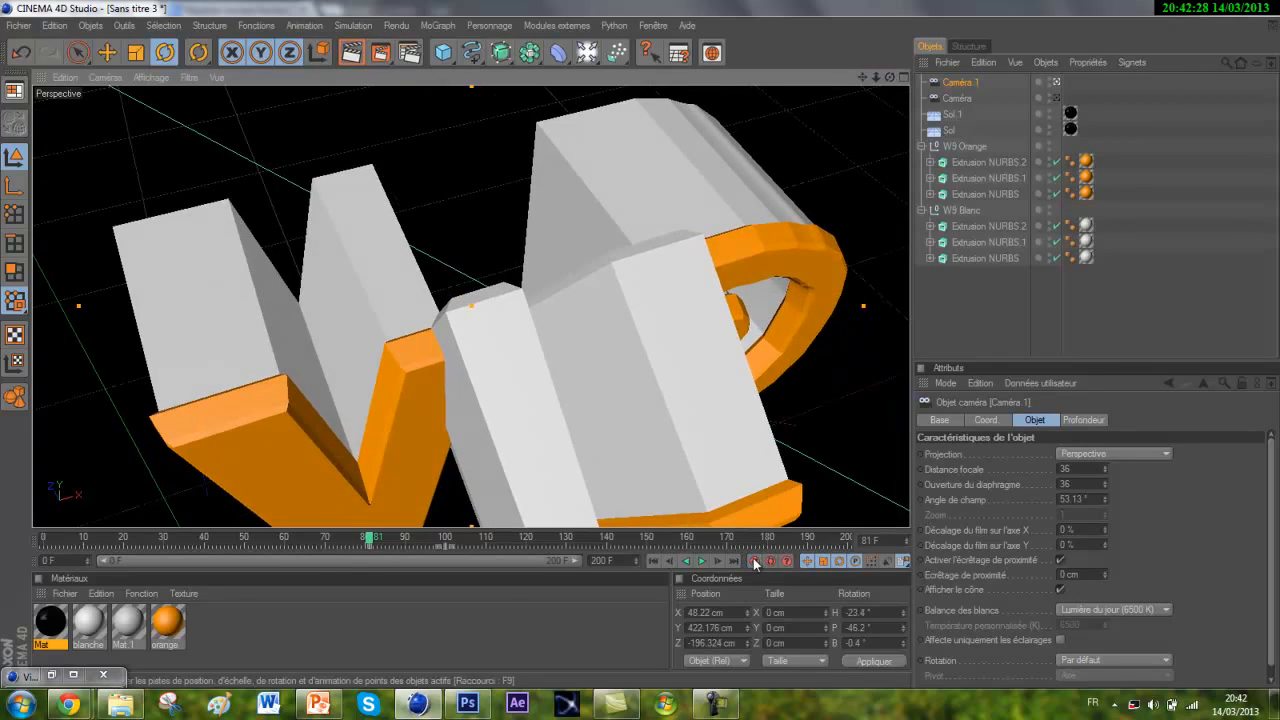
{"action": "left_click", "coordinate": [487, 540]}
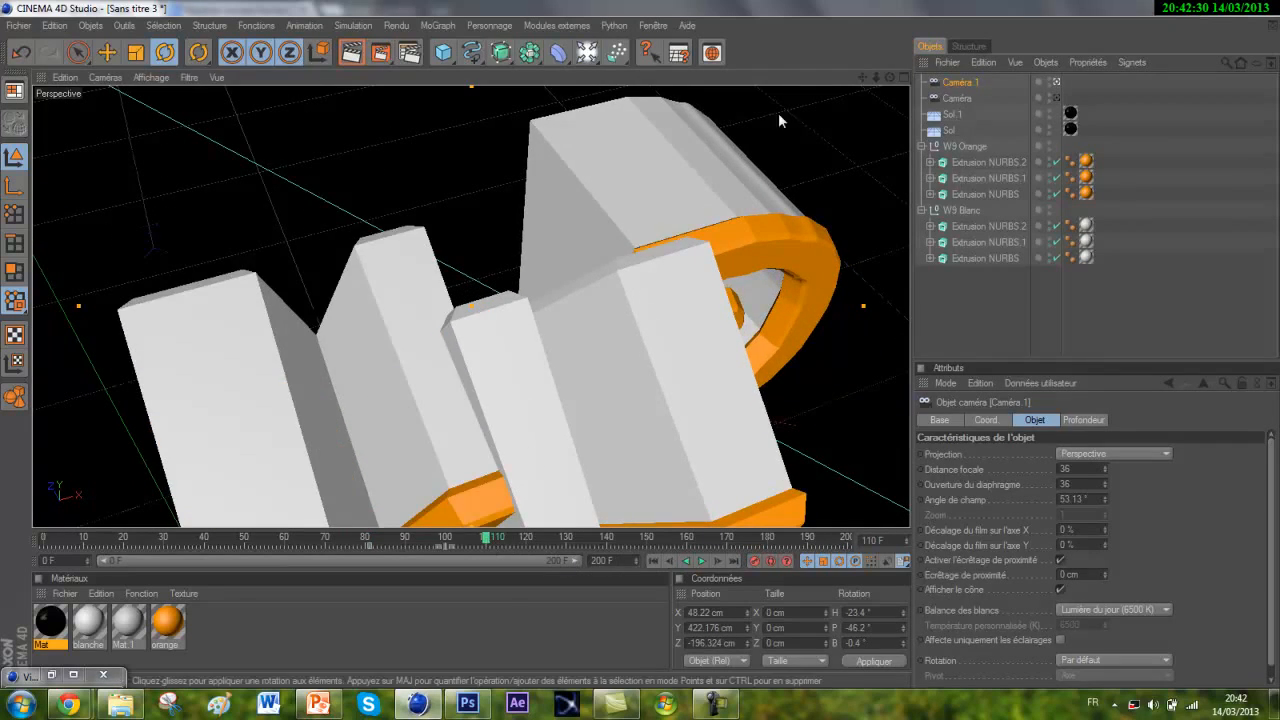
{"action": "left_click_drag", "start_coordinate": [889, 77], "coordinate": [641, 346]}
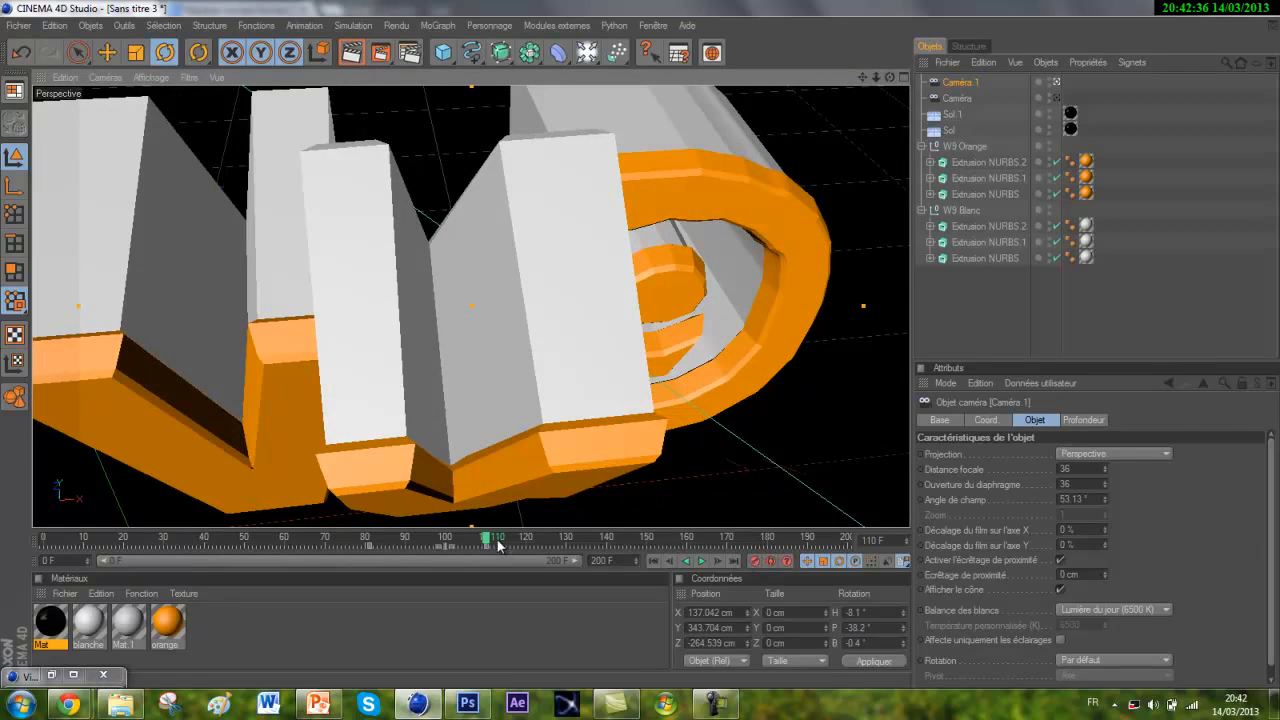
On frame 111, add a third camera, look through it and keyframe a near-frontal view of the whole logo at about -4.7° pitch.
{"action": "mouse_move", "coordinate": [490, 540]}
{"action": "left_mouse_down"}
{"action": "mouse_move", "coordinate": [388, 541]}
{"action": "mouse_move", "coordinate": [489, 546]}
{"action": "left_mouse_up"}
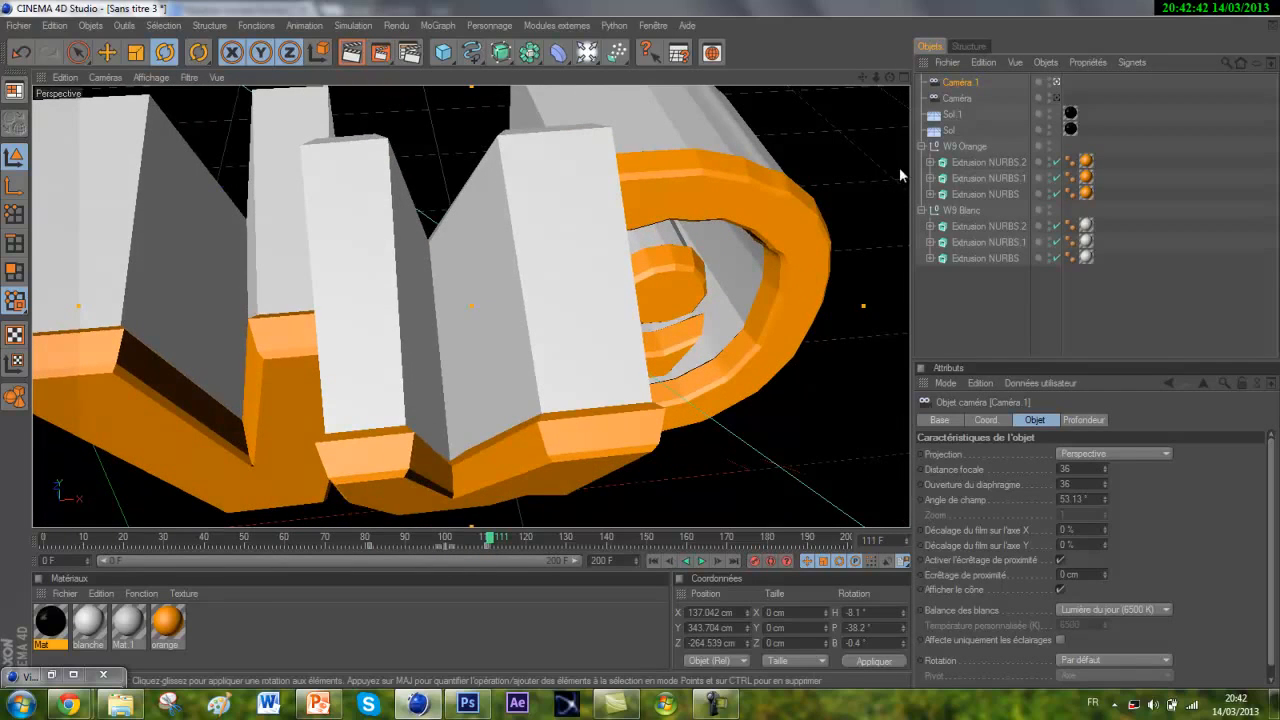
{"action": "left_click_drag", "start_coordinate": [587, 52], "coordinate": [641, 168]}
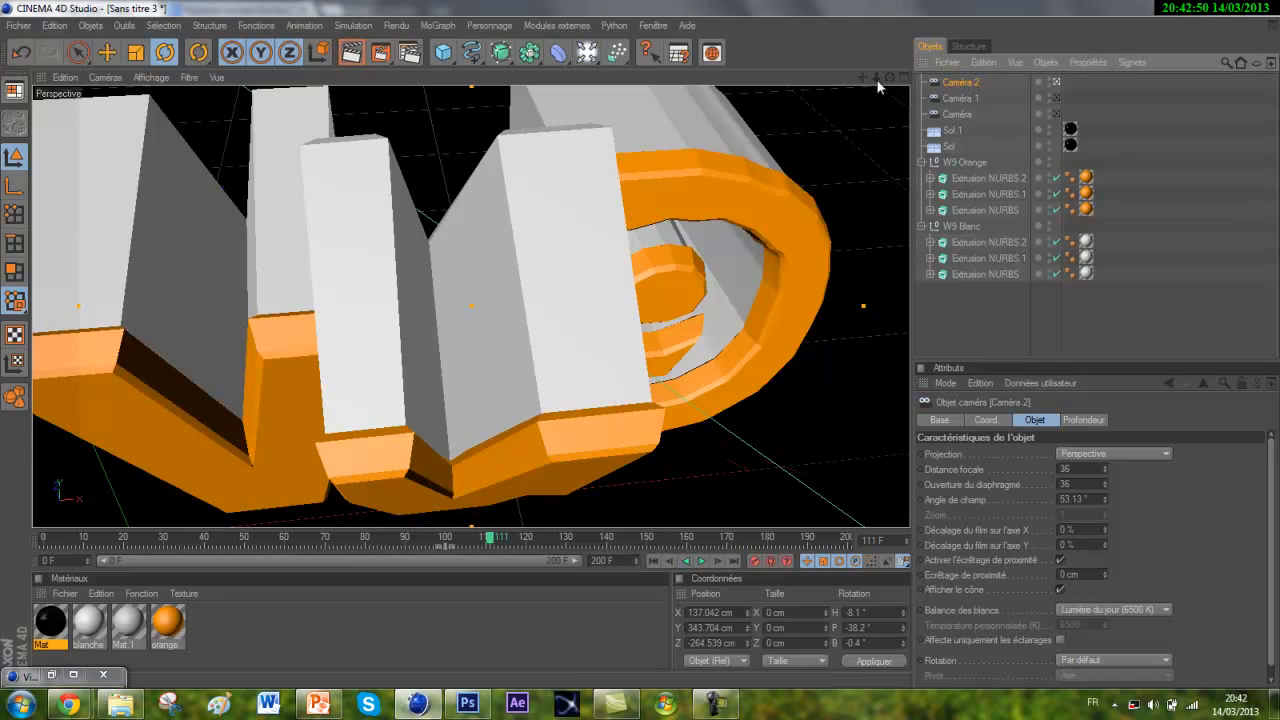
{"action": "left_click_drag", "start_coordinate": [889, 77], "coordinate": [640, 352]}
{"action": "right_click_drag", "start_coordinate": [863, 78], "coordinate": [641, 345]}
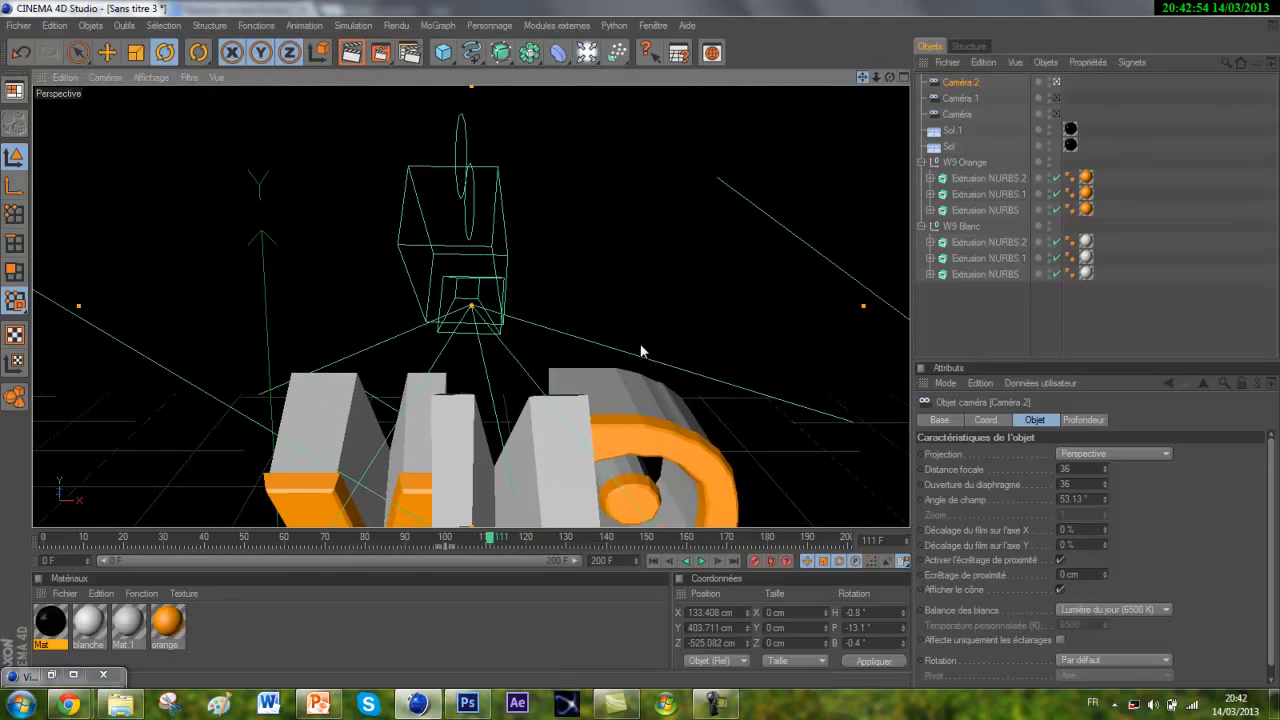
{"action": "mouse_move", "coordinate": [641, 351]}
{"action": "left_mouse_down"}
{"action": "mouse_move", "coordinate": [639, 340]}
{"action": "mouse_move", "coordinate": [644, 375]}
{"action": "mouse_move", "coordinate": [643, 345]}
{"action": "left_mouse_up"}
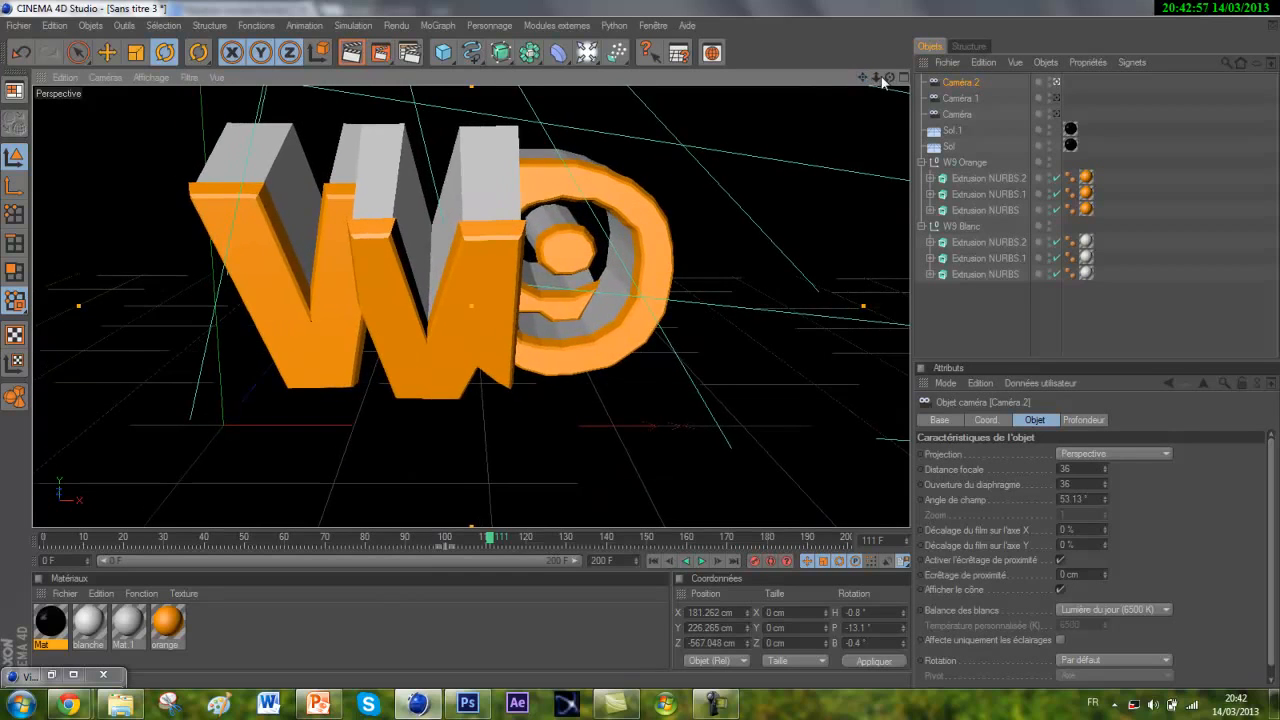
{"action": "left_click_drag", "start_coordinate": [889, 78], "coordinate": [643, 344]}
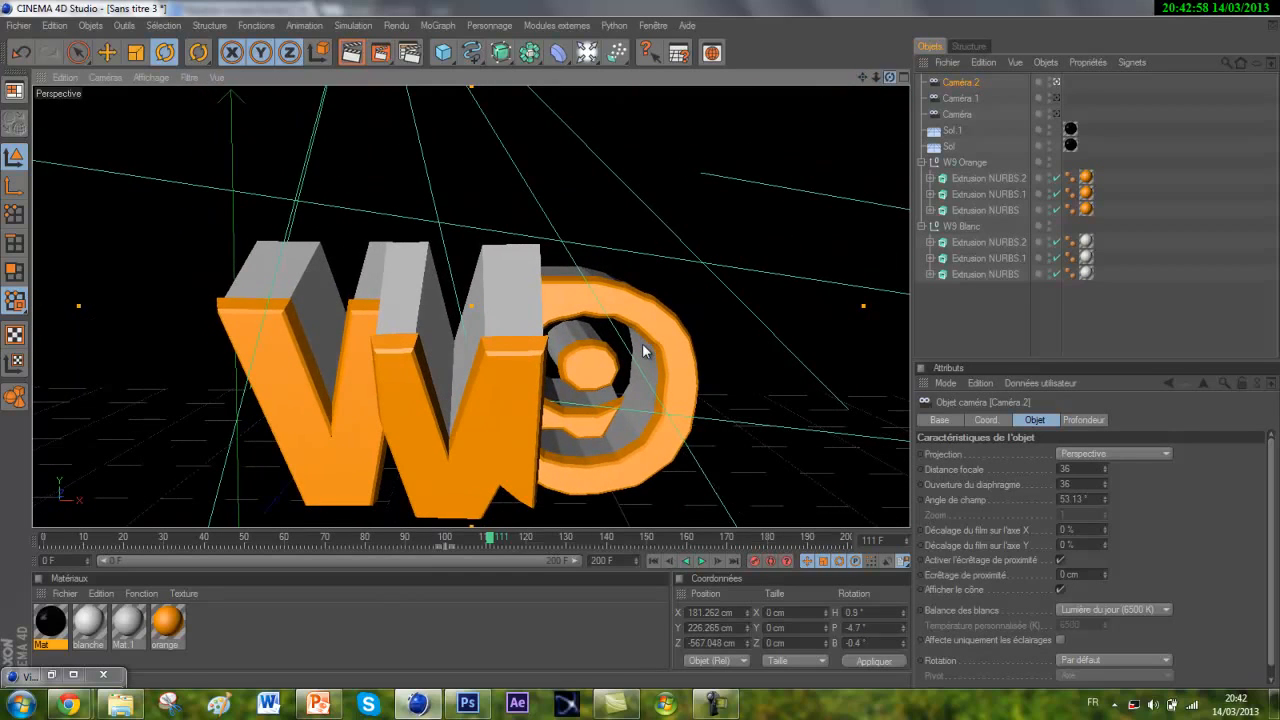
{"action": "left_click_drag", "start_coordinate": [876, 78], "coordinate": [639, 344]}
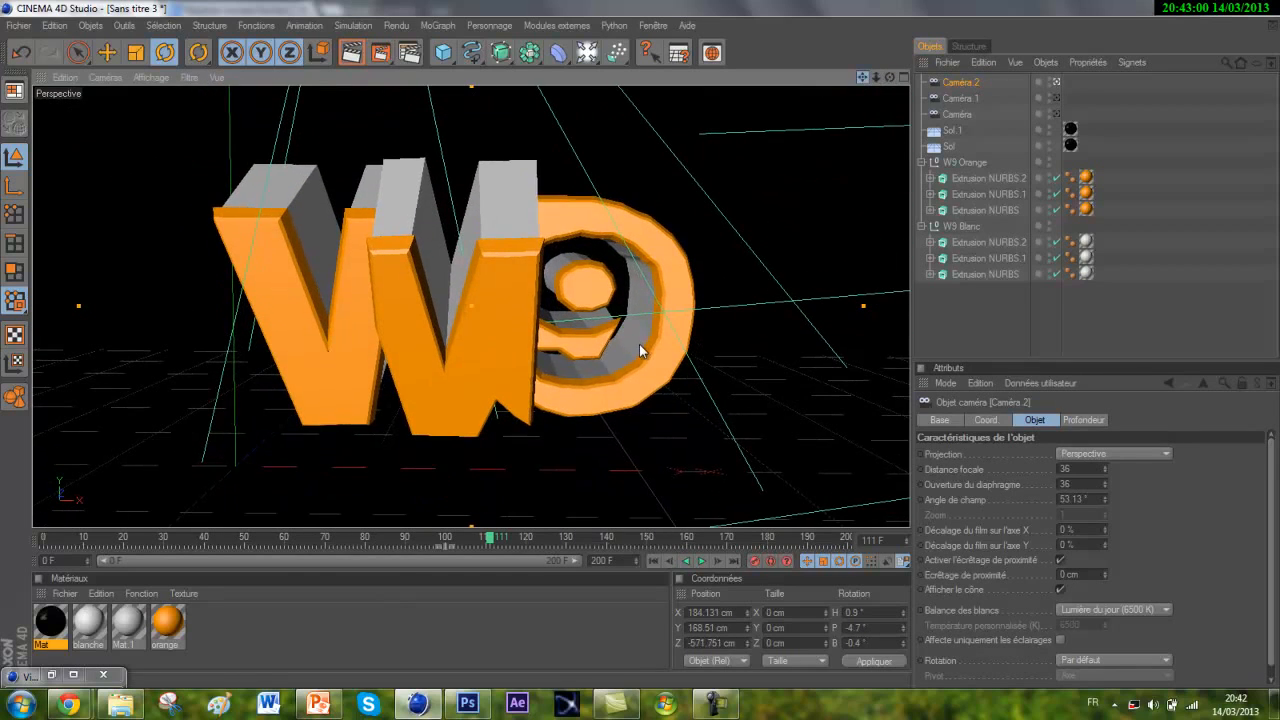
{"action": "left_click_drag", "start_coordinate": [862, 77], "coordinate": [640, 344]}
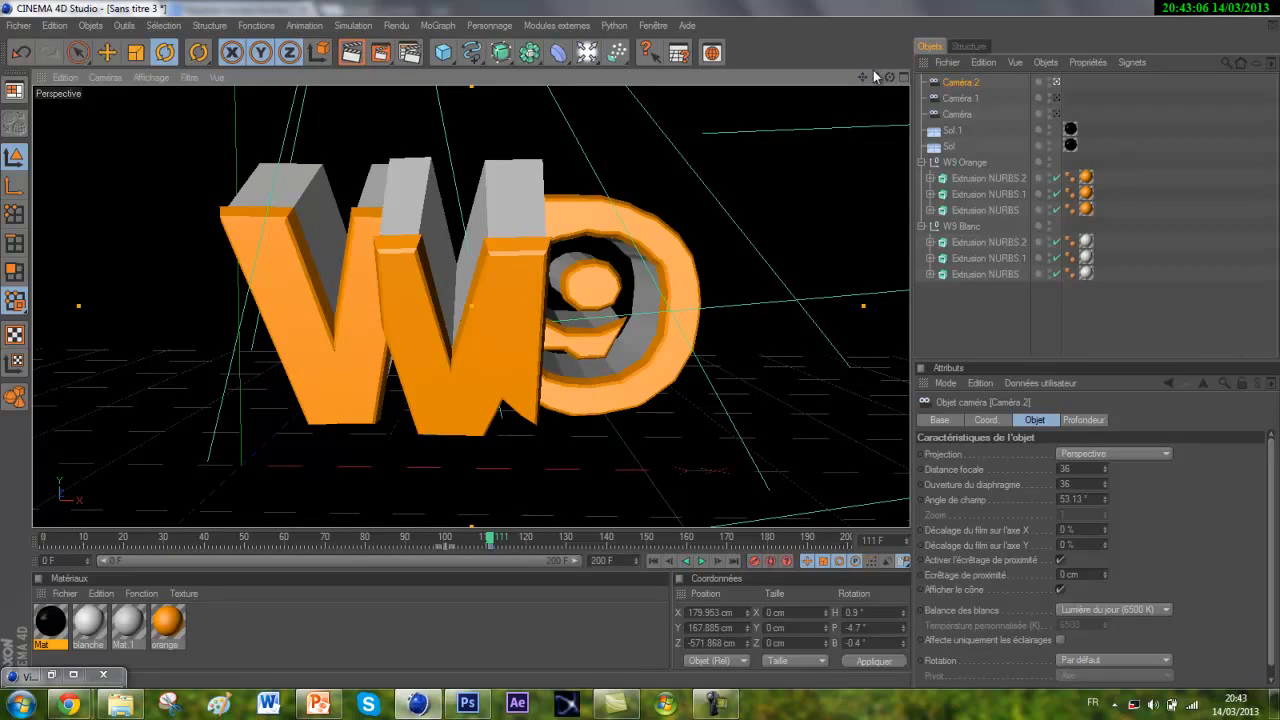
Pull Caméra.2 back to about -891 cm on Z and keyframe it on frame 150.
{"action": "left_click", "coordinate": [651, 541]}
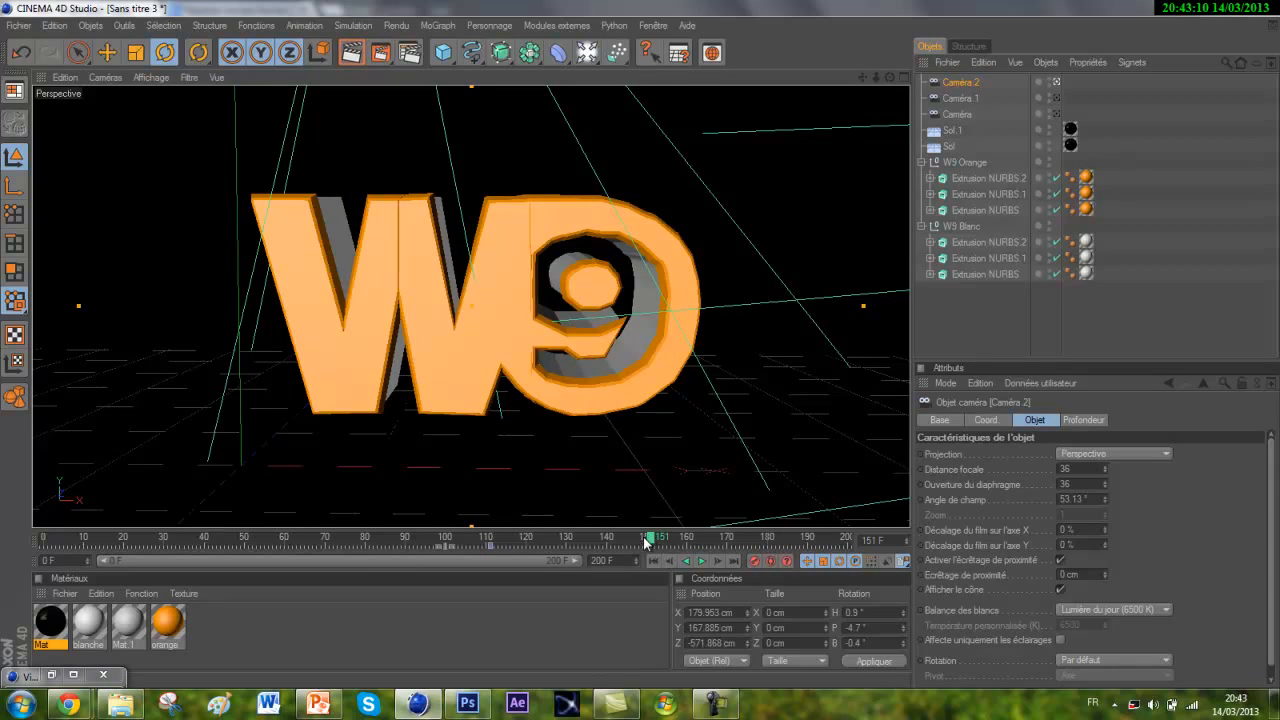
{"action": "left_click_drag", "start_coordinate": [647, 541], "coordinate": [643, 541]}
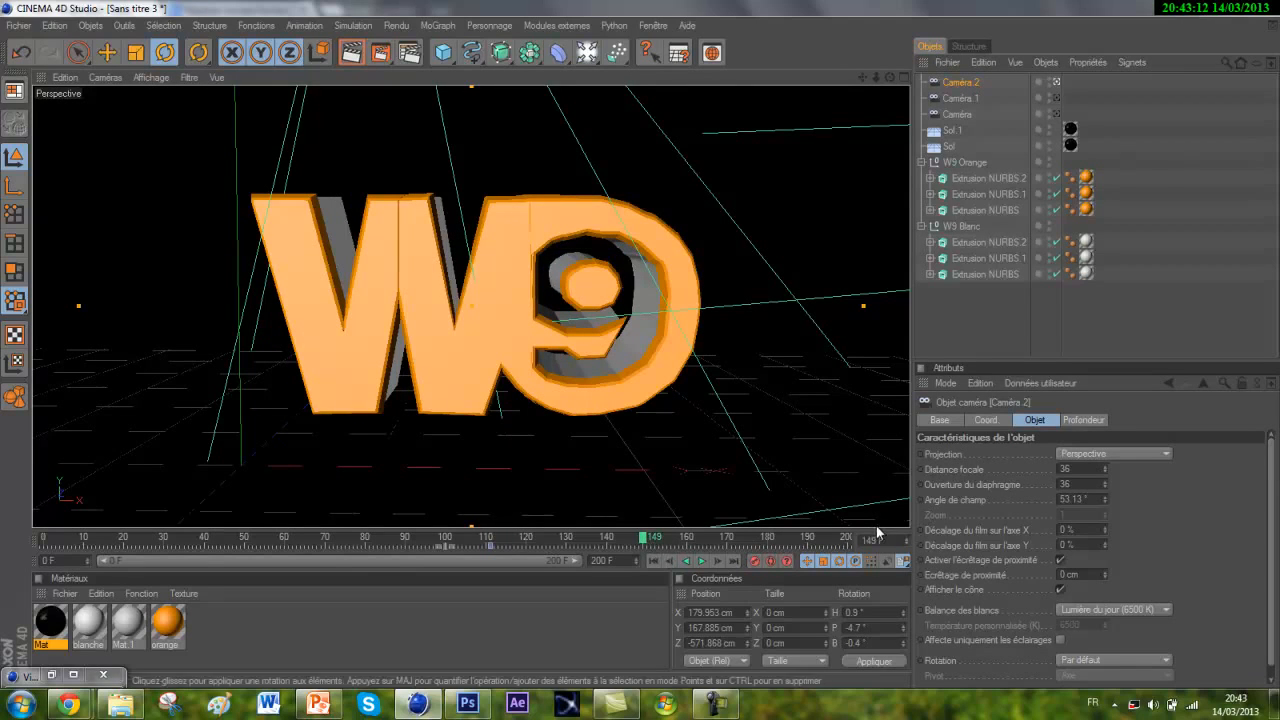
{"action": "left_click", "coordinate": [906, 538]}
{"action": "left_click_drag", "start_coordinate": [864, 78], "coordinate": [803, 283]}
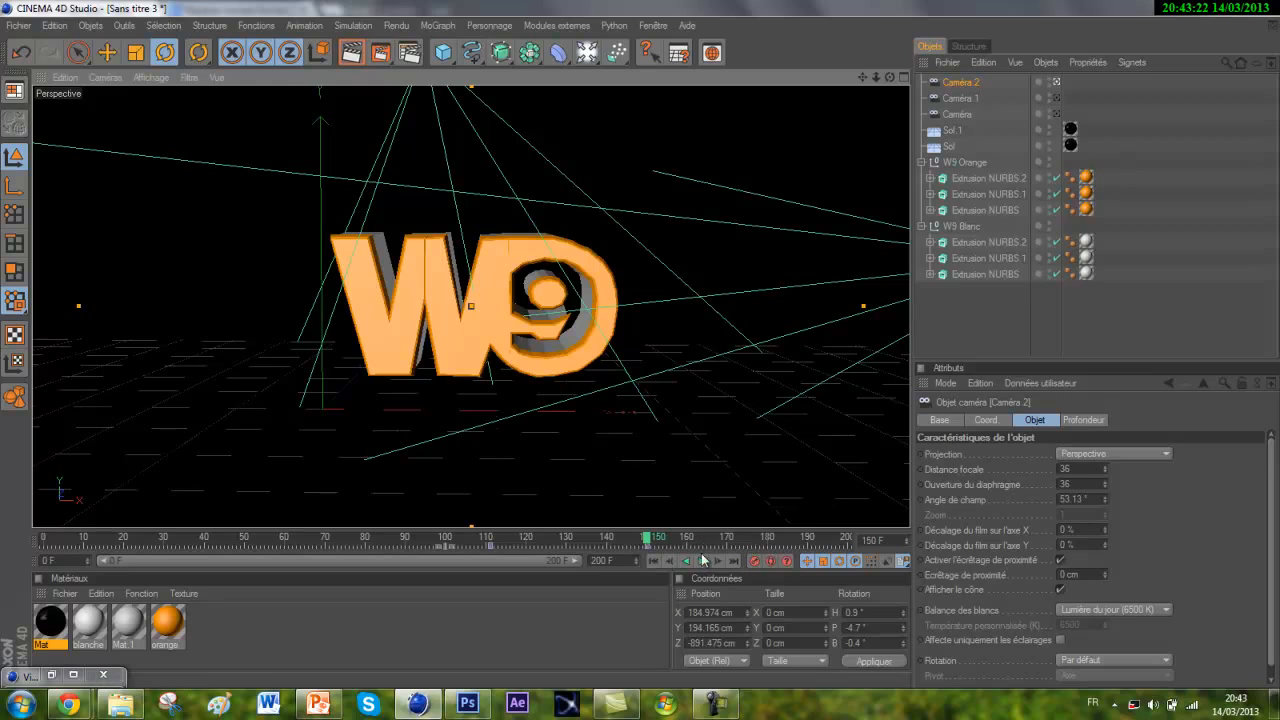
Play the animation from the first frame through Caméra.2, stop it past frame 100 and deselect the camera.
{"action": "left_click", "coordinate": [655, 561]}
{"action": "left_click", "coordinate": [698, 561]}
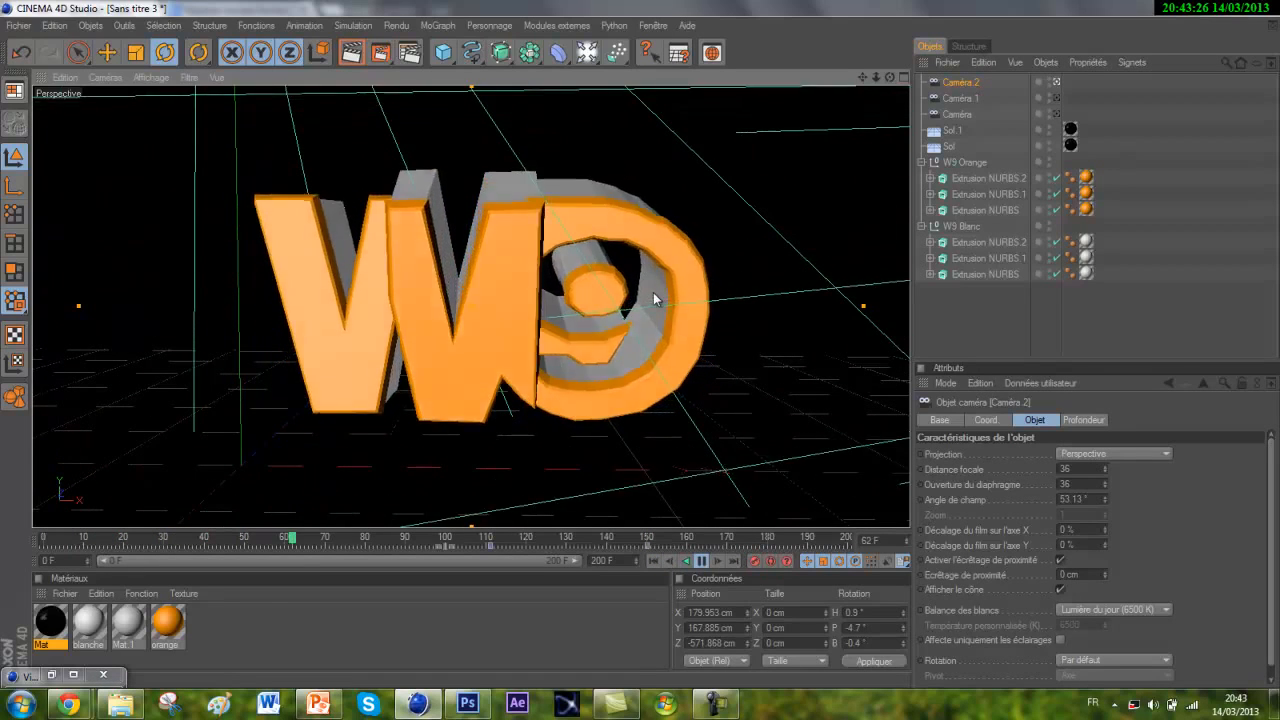
{"action": "left_click", "coordinate": [703, 562]}
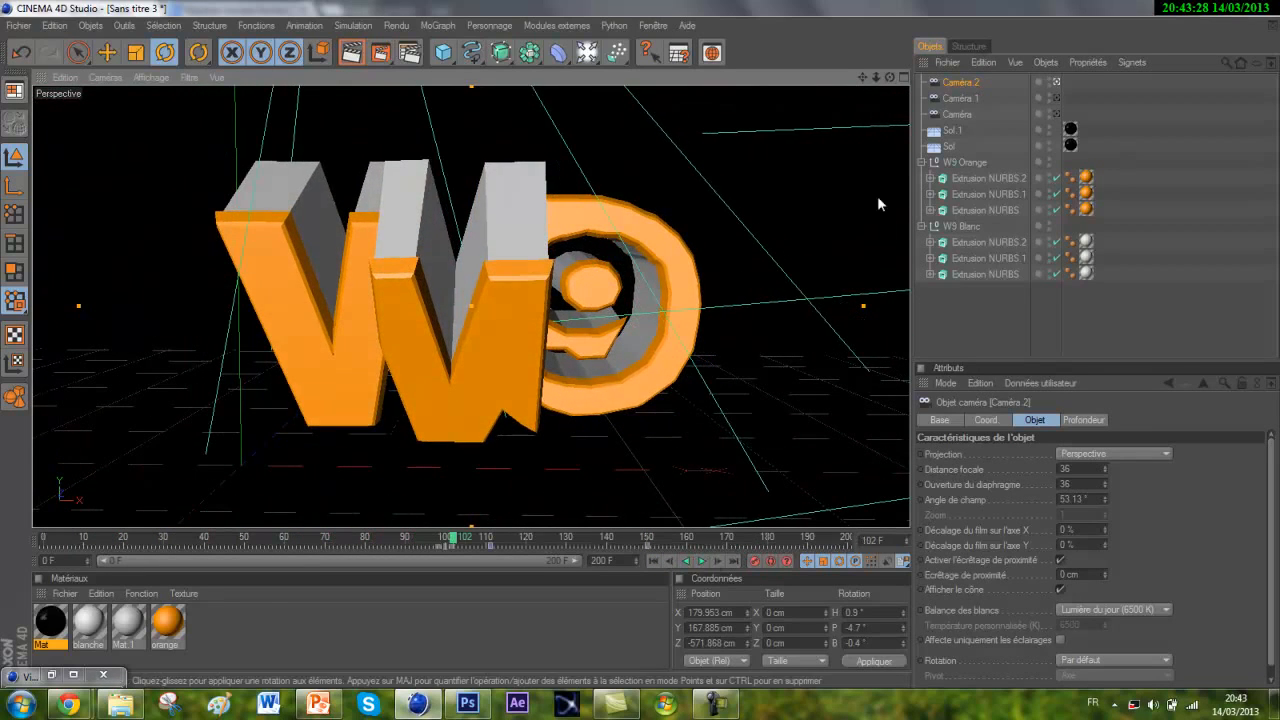
{"action": "left_click", "coordinate": [959, 299]}
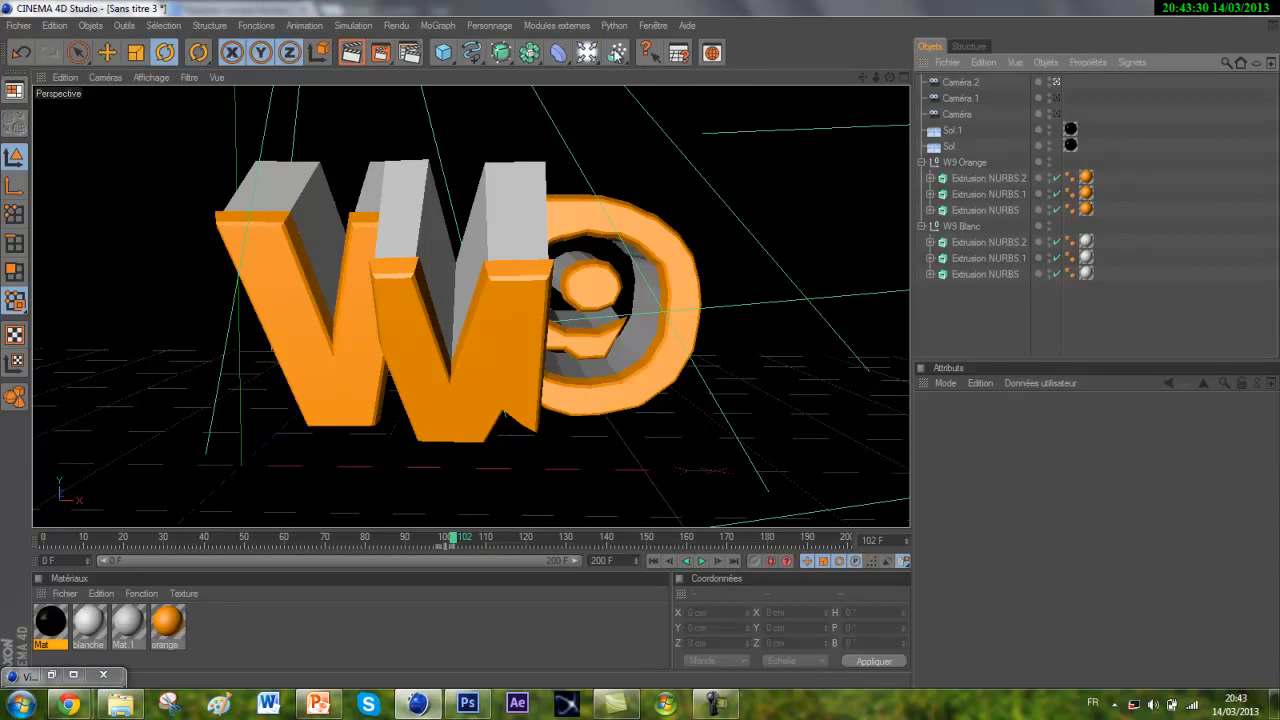
Add a stage object (Mise en scène) and link Caméra as its active camera on frame 0.
{"action": "left_click", "coordinate": [587, 52]}
{"action": "left_click", "coordinate": [661, 272]}
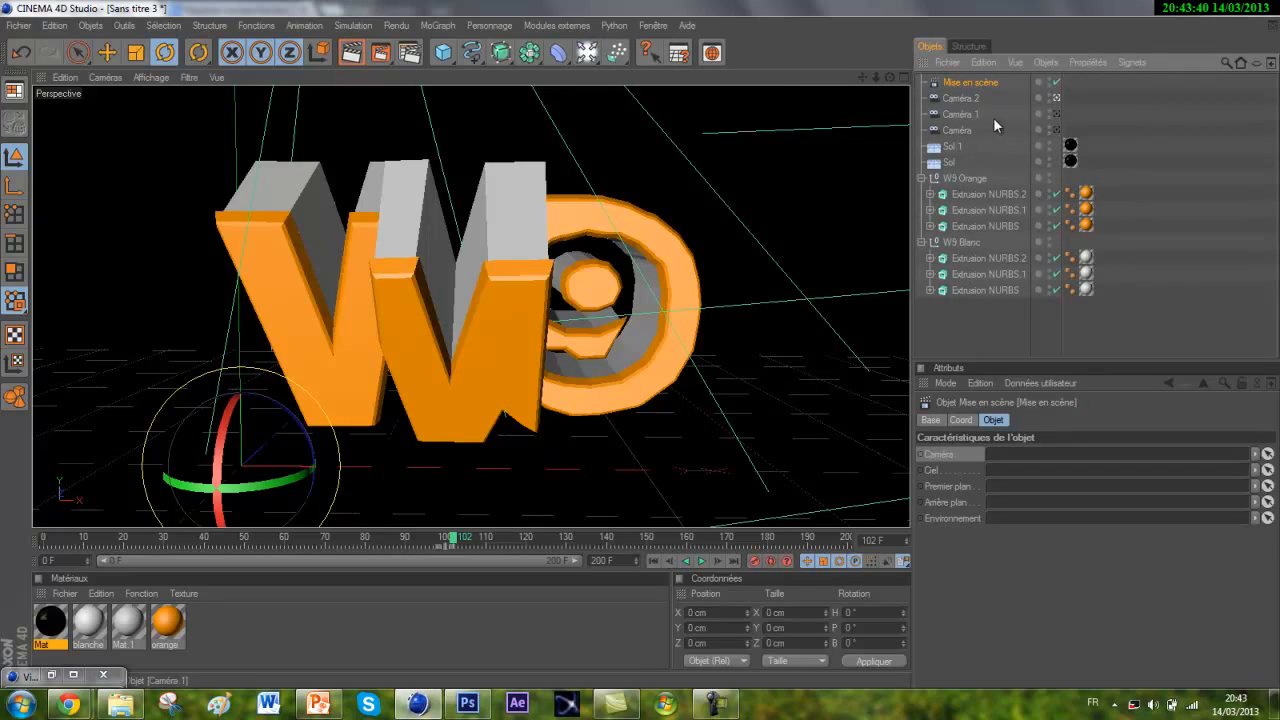
{"action": "left_click", "coordinate": [655, 560]}
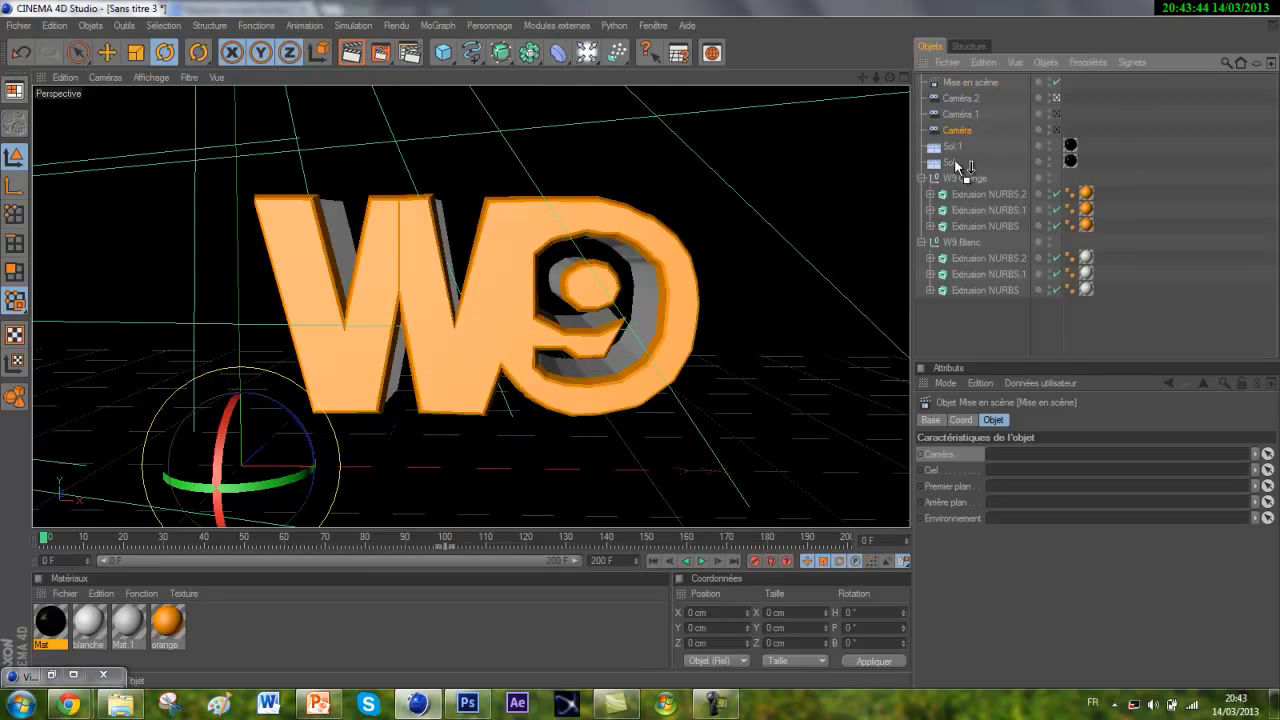
{"action": "left_click_drag", "start_coordinate": [1035, 404], "coordinate": [1037, 456]}
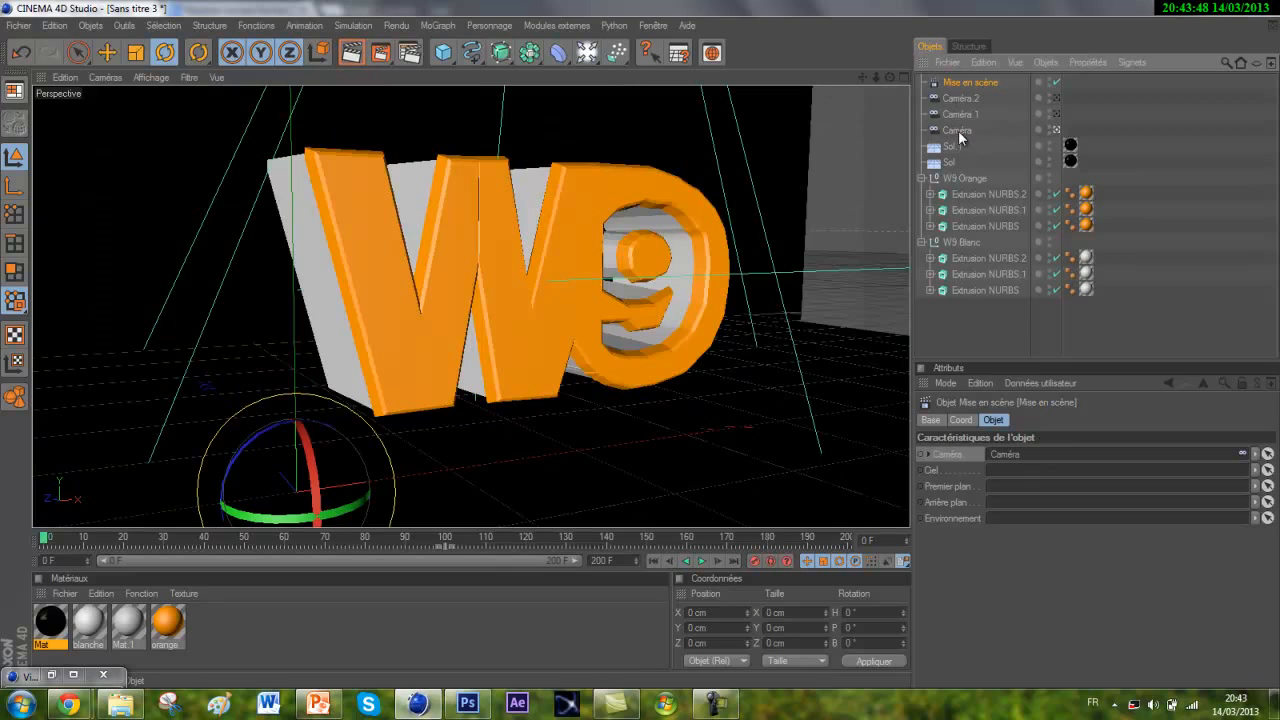
Keyframe the stage object's camera link to Caméra on frames 0 and 80.
{"action": "left_click", "coordinate": [957, 130]}
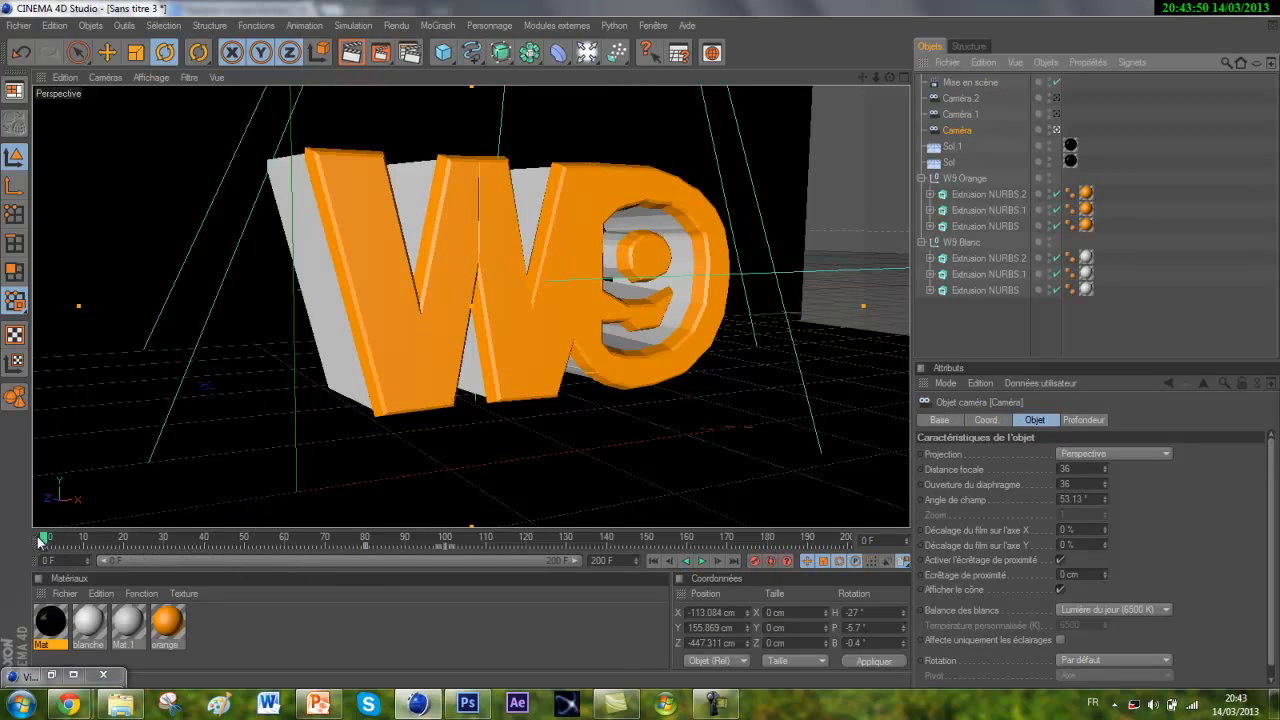
{"action": "left_click", "coordinate": [1016, 83]}
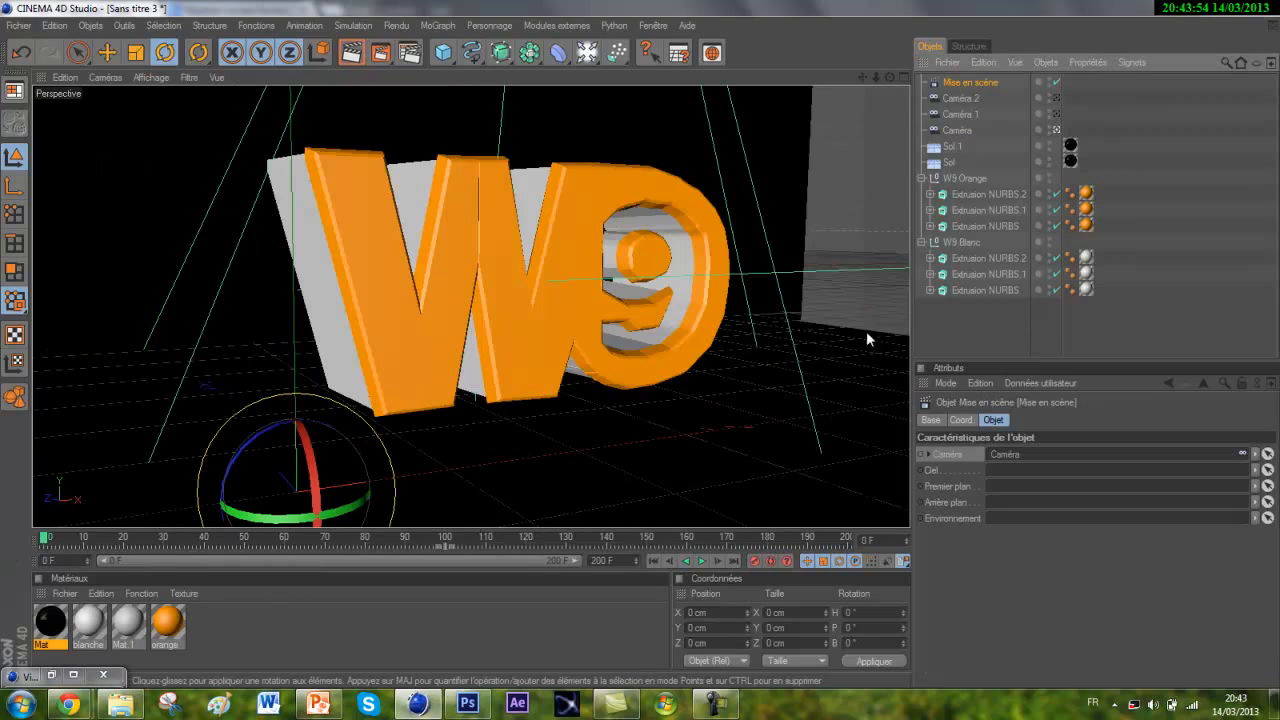
{"action": "left_click", "coordinate": [919, 456], "text": "ctrl"}
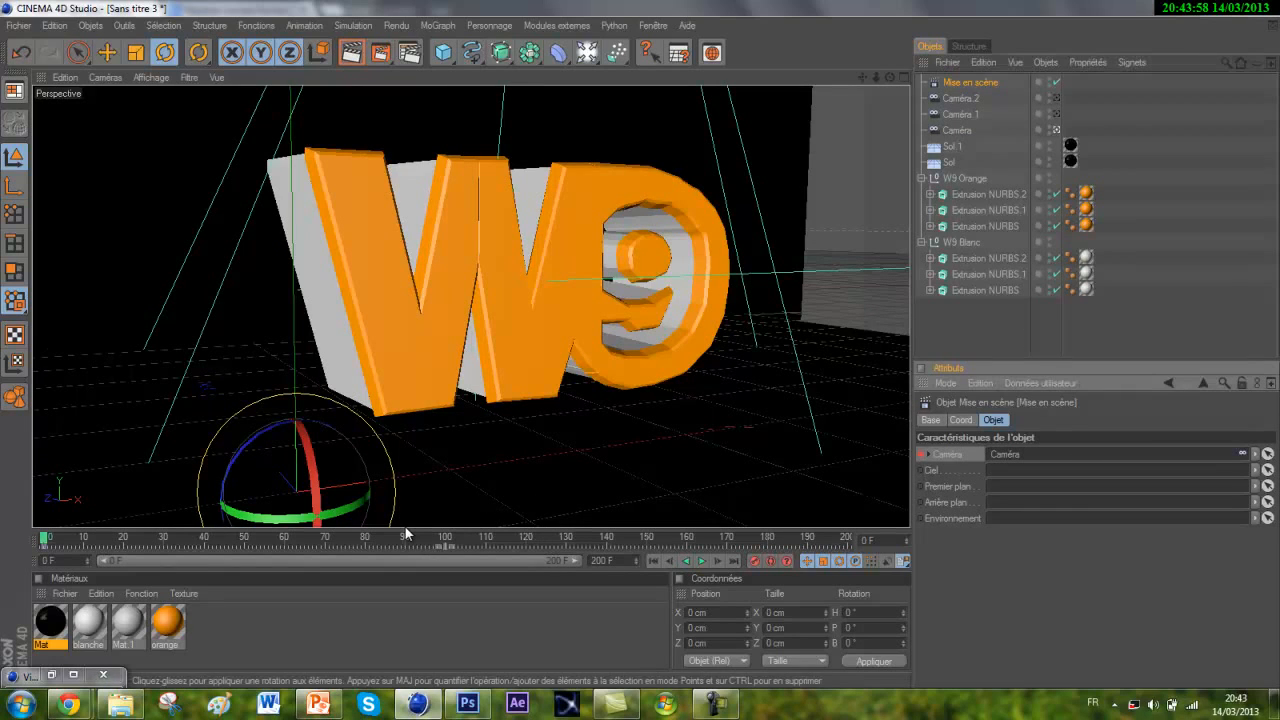
{"action": "left_click", "coordinate": [366, 540]}
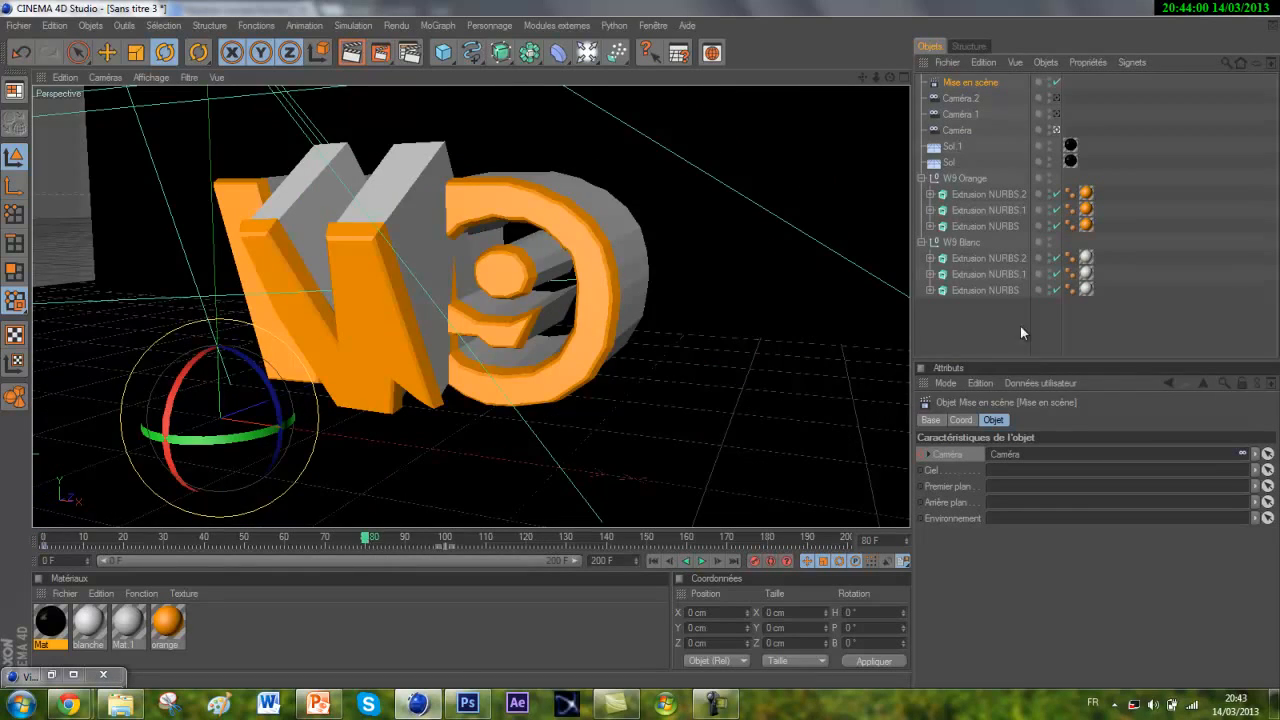
{"action": "left_click", "coordinate": [919, 454], "text": "ctrl"}
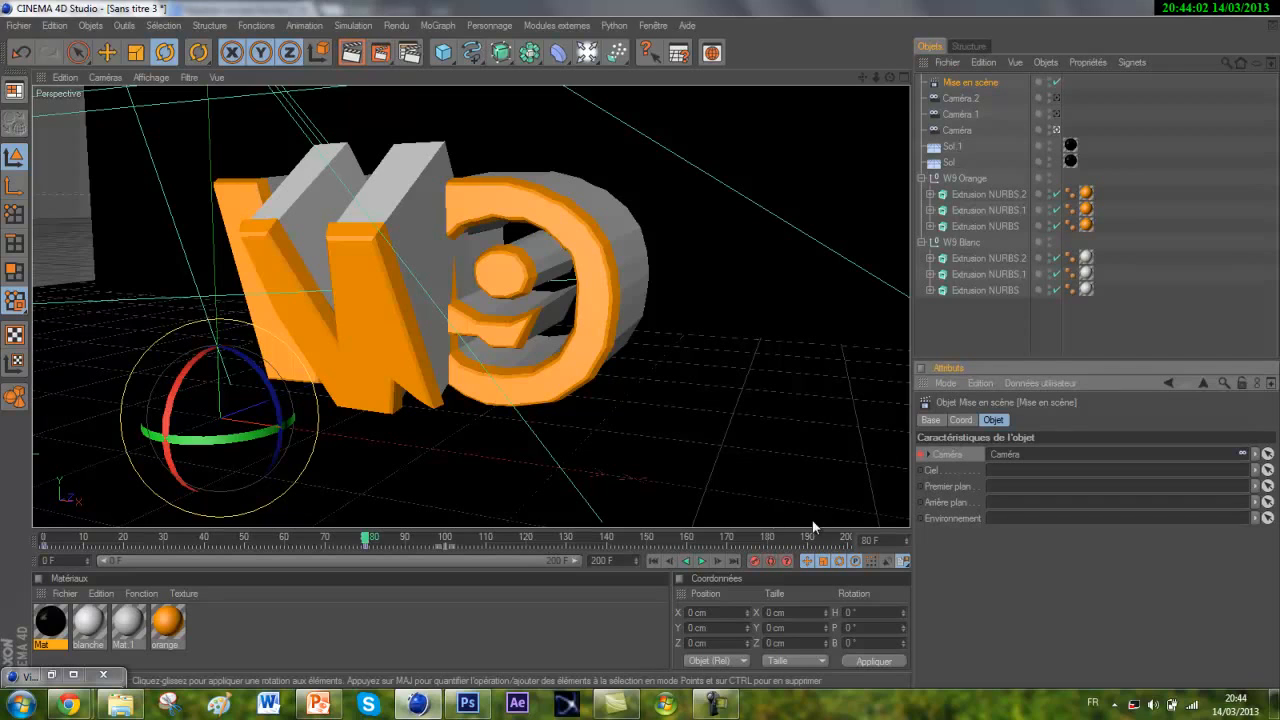
Link the stage object to Caméra.1 on frame 81 and keyframe that camera link on frames 81 and 110.
{"action": "left_click", "coordinate": [906, 539]}
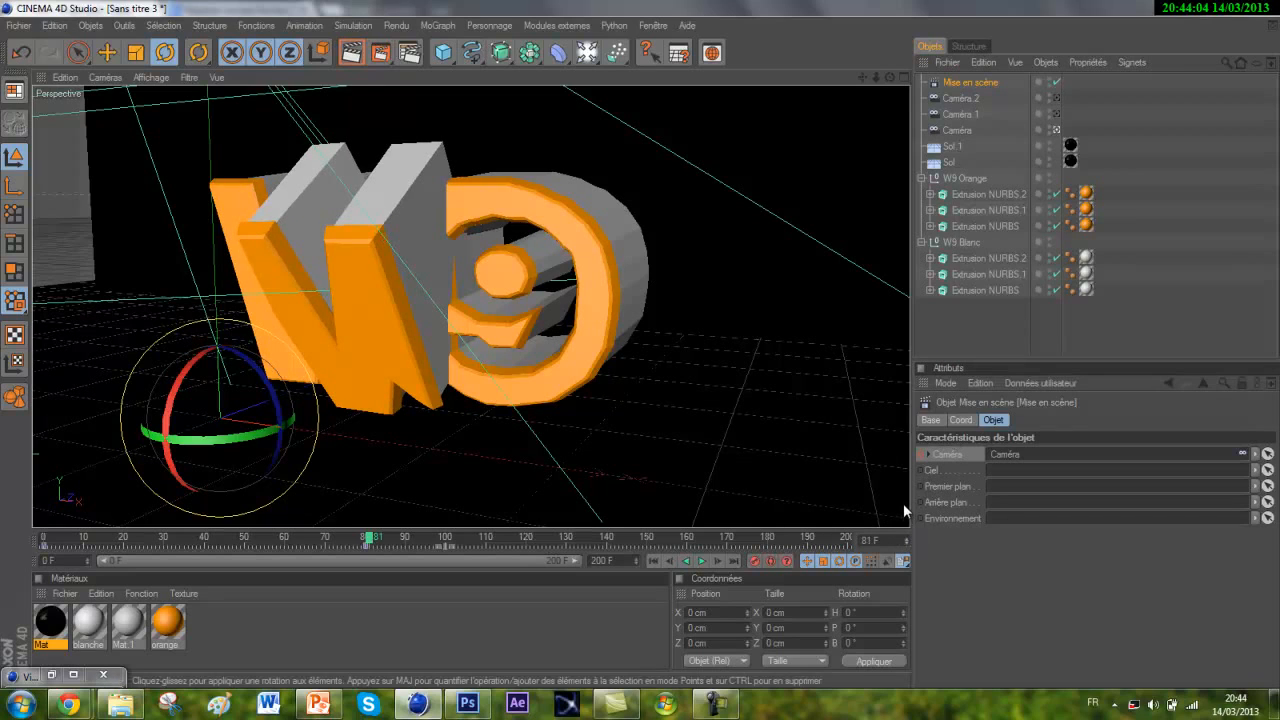
{"action": "left_click_drag", "start_coordinate": [963, 121], "coordinate": [963, 115]}
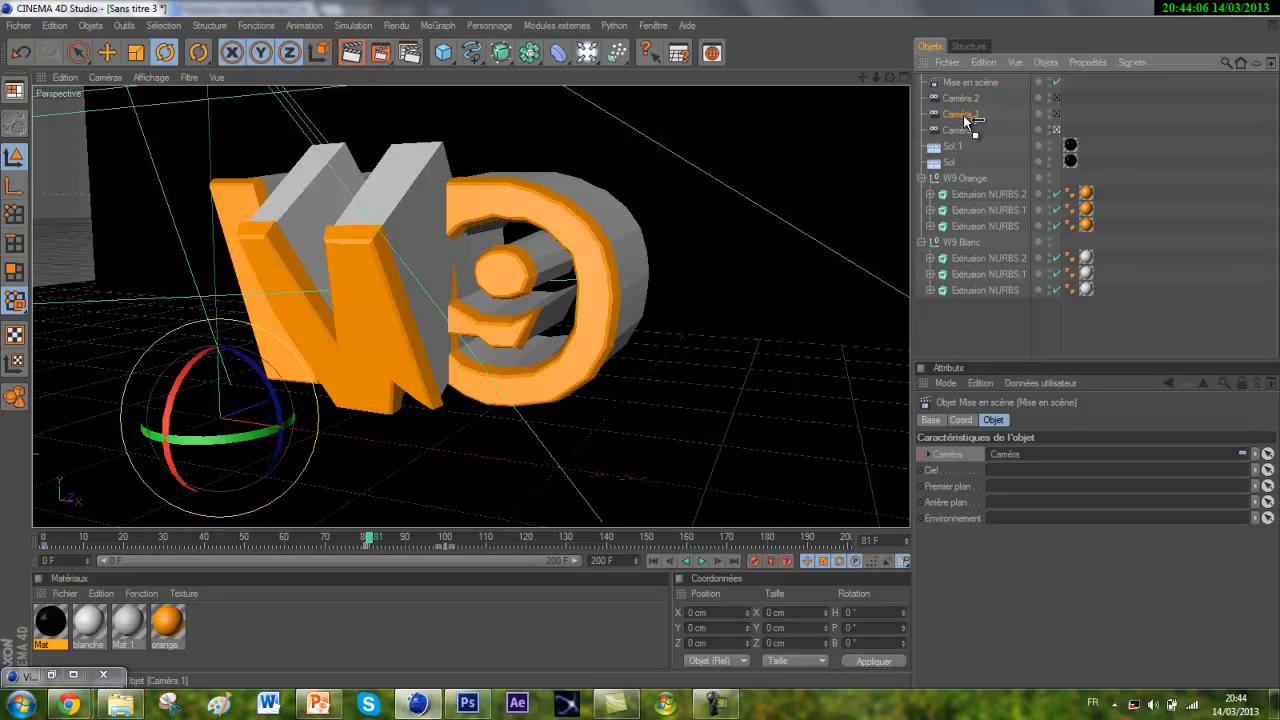
{"action": "left_click_drag", "start_coordinate": [1049, 401], "coordinate": [1063, 455]}
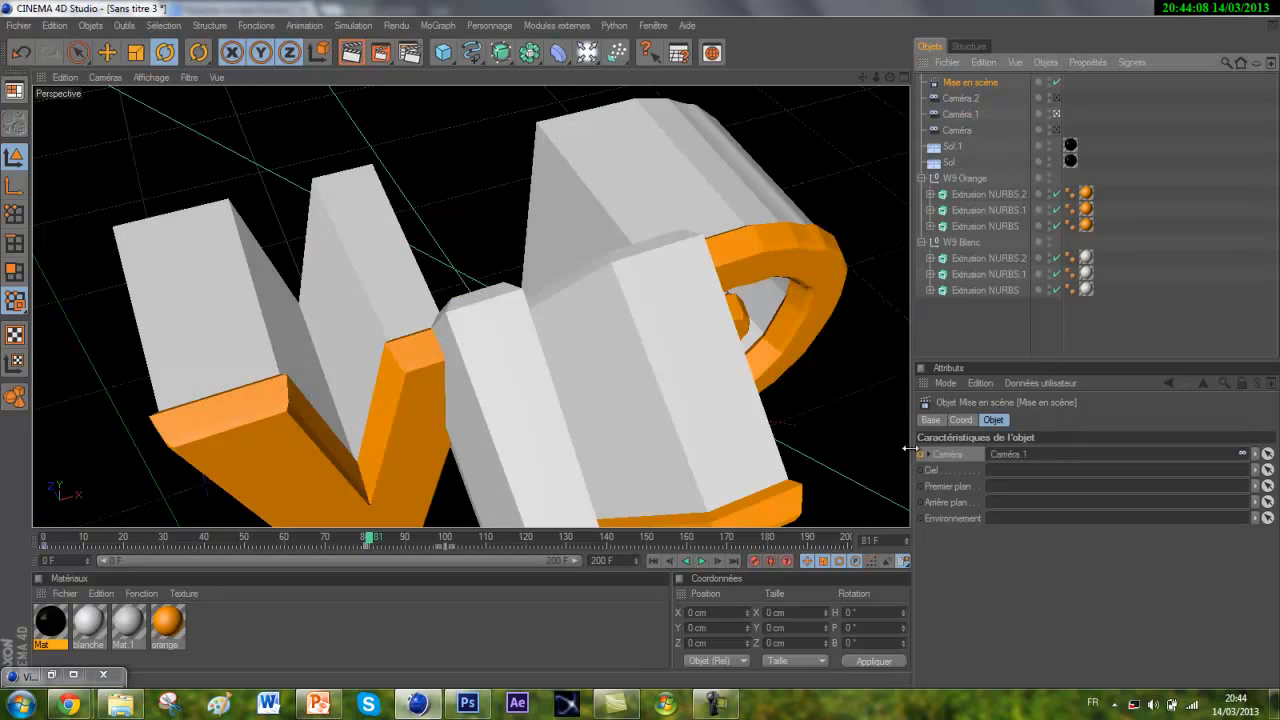
{"action": "left_click", "coordinate": [965, 117]}
{"action": "left_click", "coordinate": [966, 84]}
{"action": "left_click", "coordinate": [485, 540]}
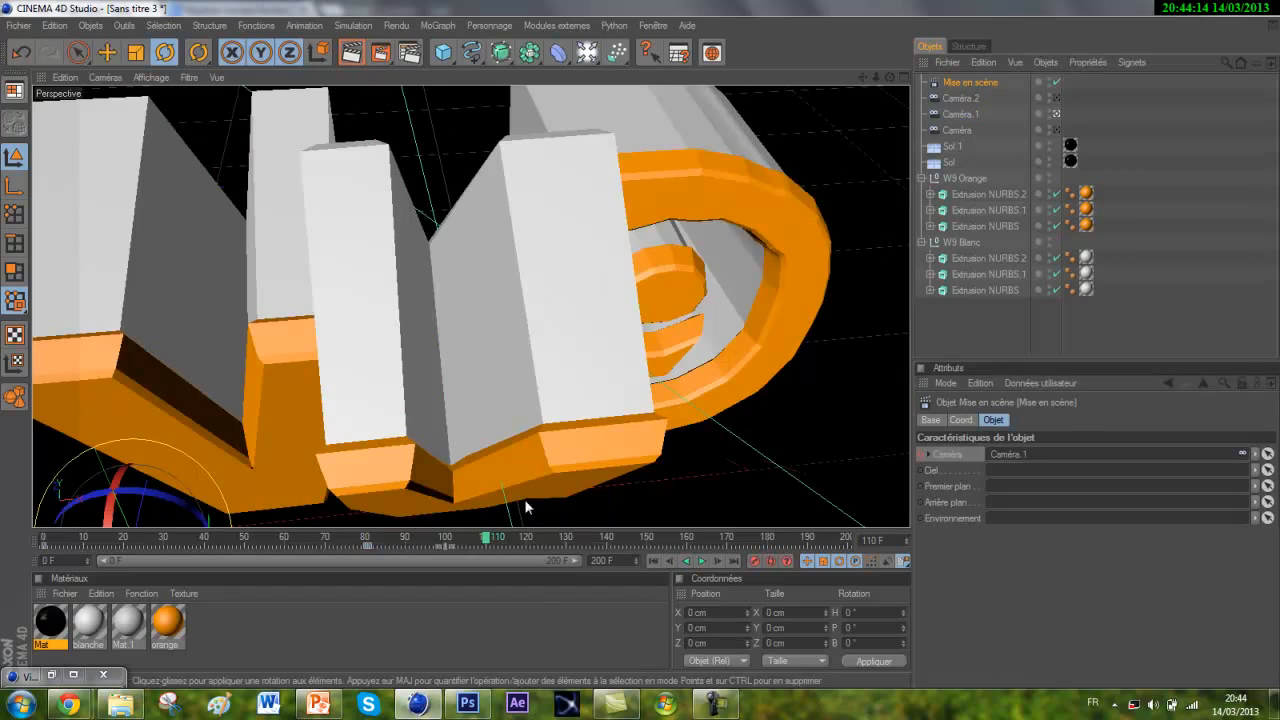
{"action": "left_click", "coordinate": [922, 454]}
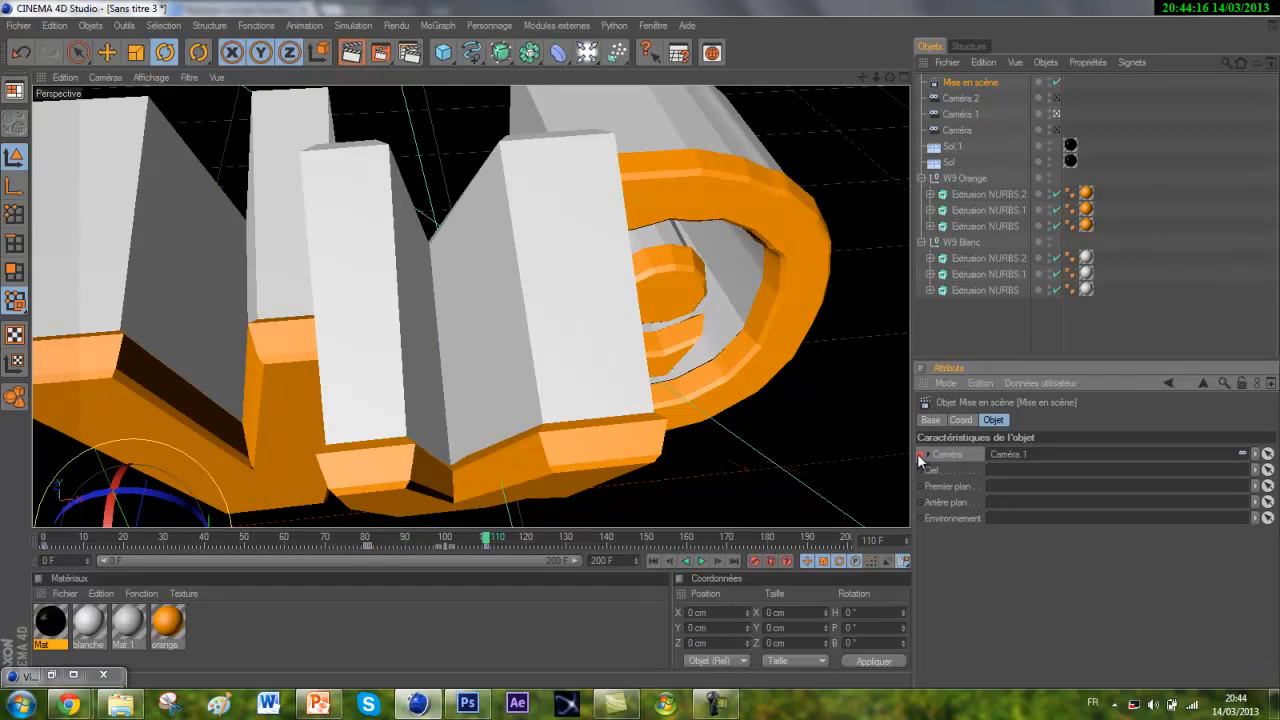
Link the stage object to Caméra.2 on frame 111 and keyframe that camera link on frames 111 and 200.
{"action": "left_click", "coordinate": [907, 538]}
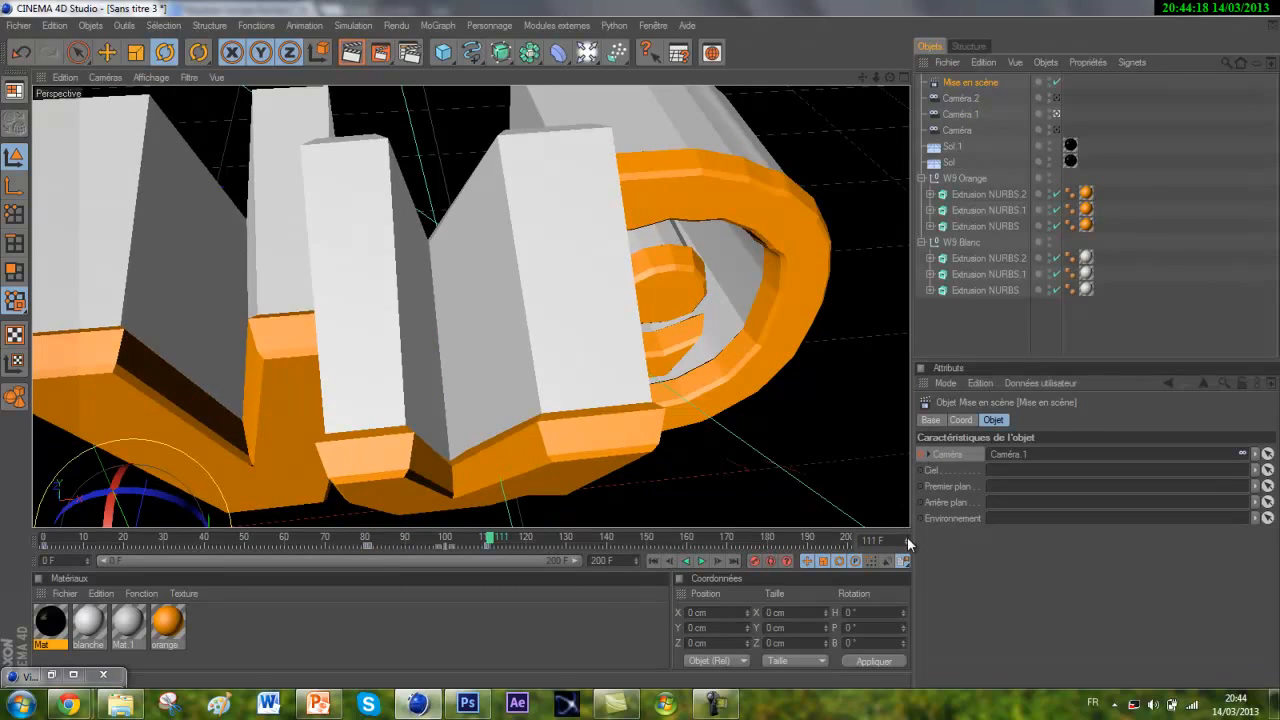
{"action": "left_click_drag", "start_coordinate": [948, 97], "coordinate": [1063, 464]}
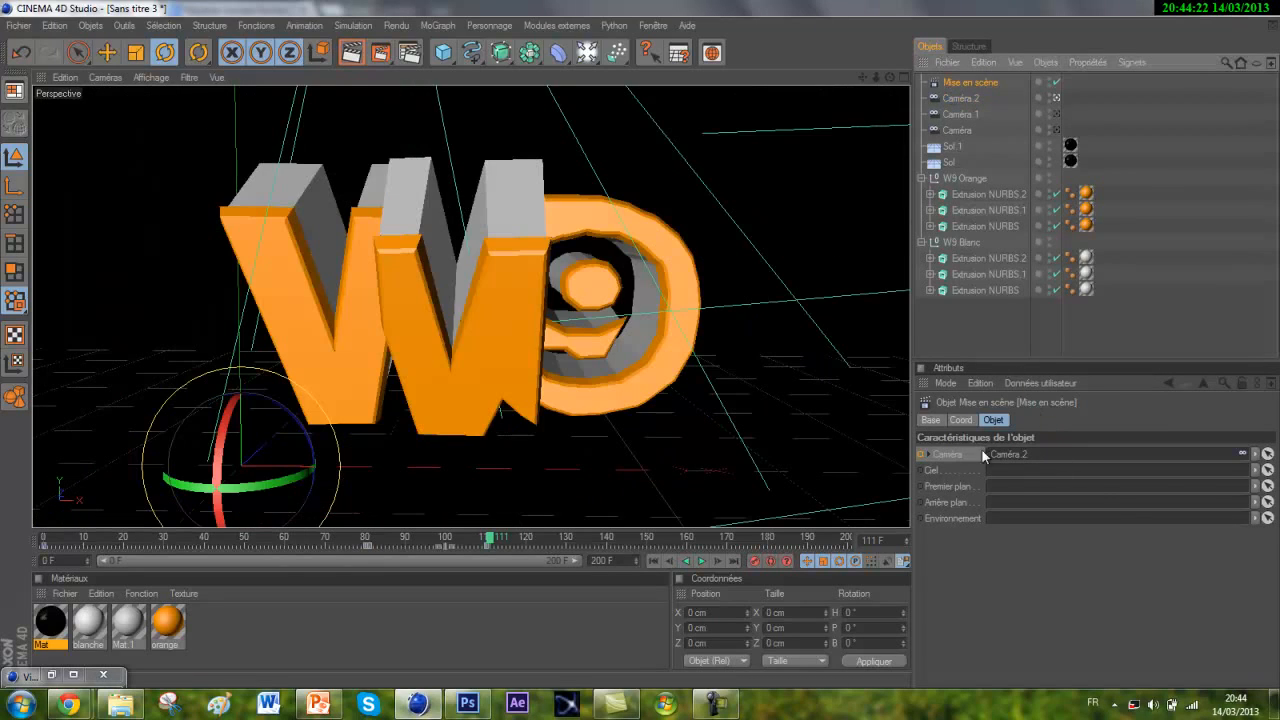
{"action": "left_click", "coordinate": [920, 455]}
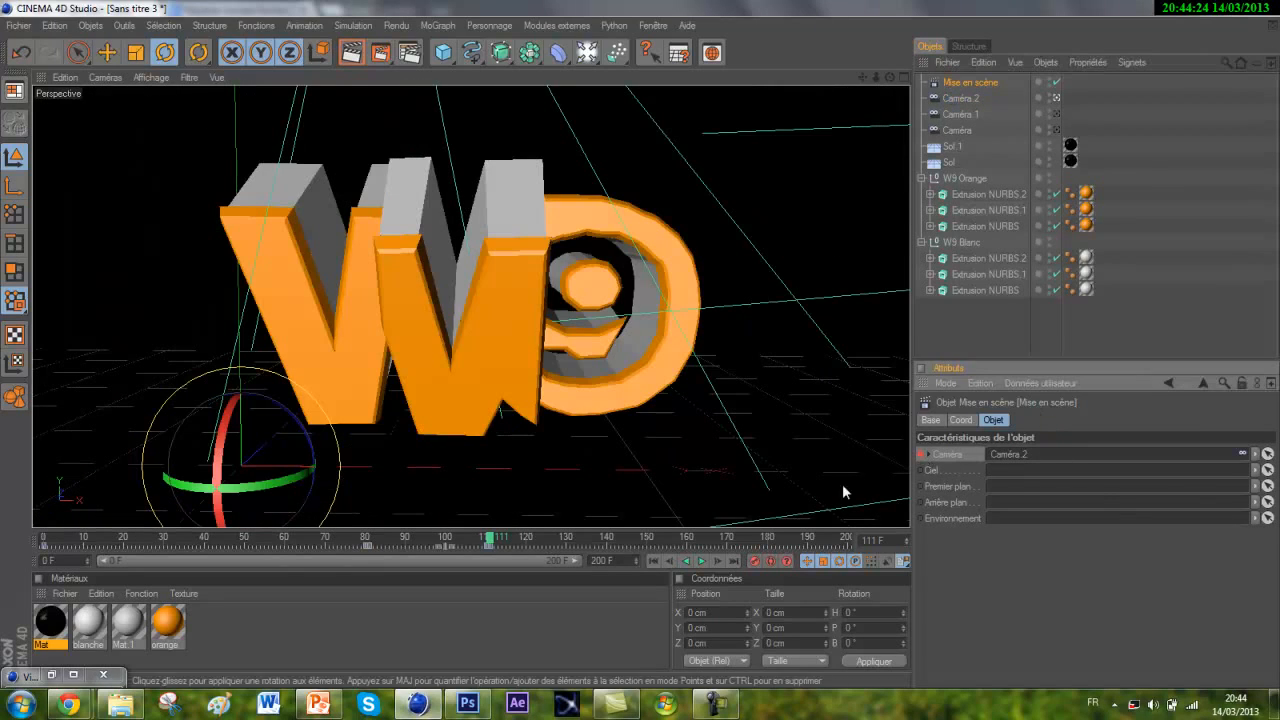
{"action": "left_click", "coordinate": [846, 538]}
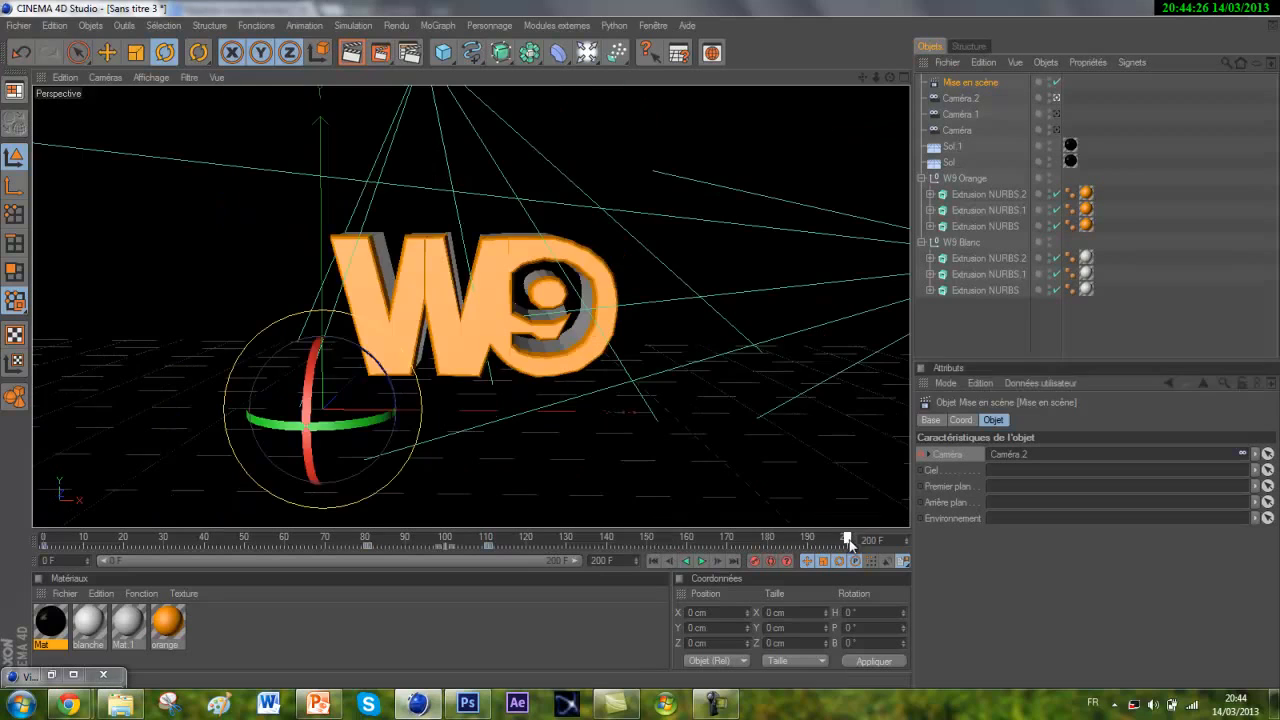
{"action": "left_click", "coordinate": [919, 454]}
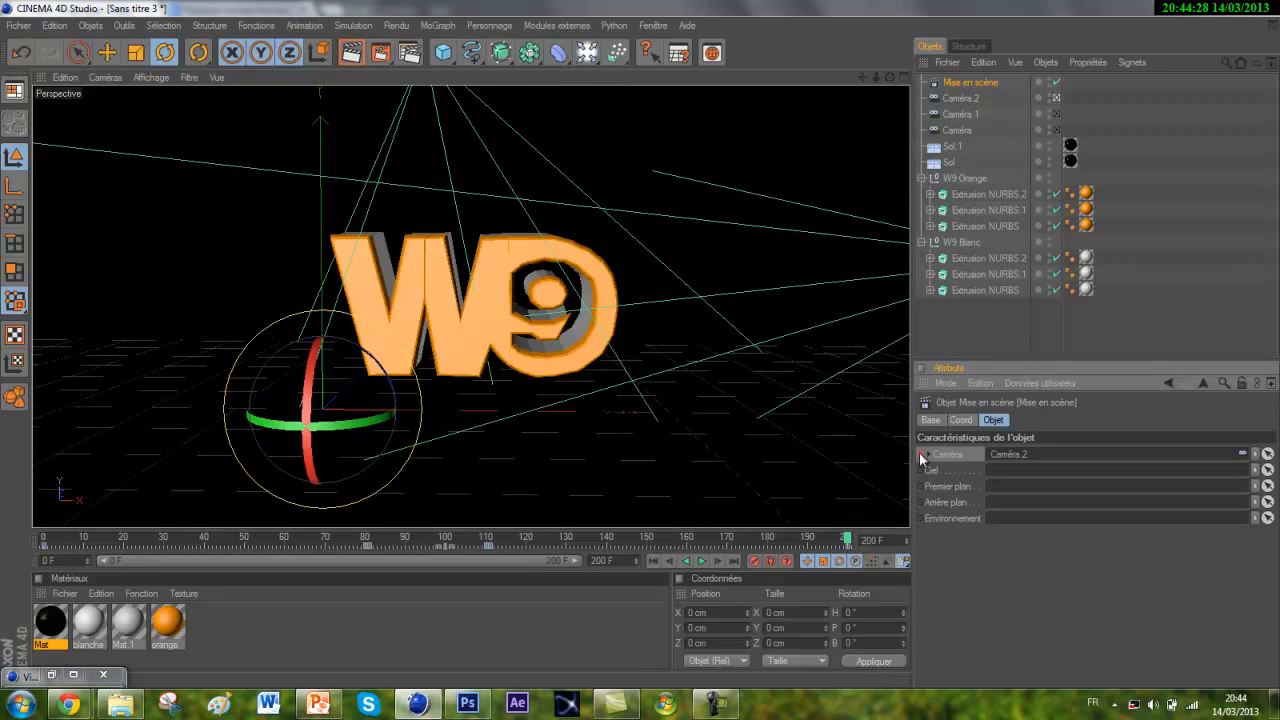
Return to the first frame, end the preview range at 199 F with the project length at 200 F, and deselect the stage object.
{"action": "left_click", "coordinate": [654, 560]}
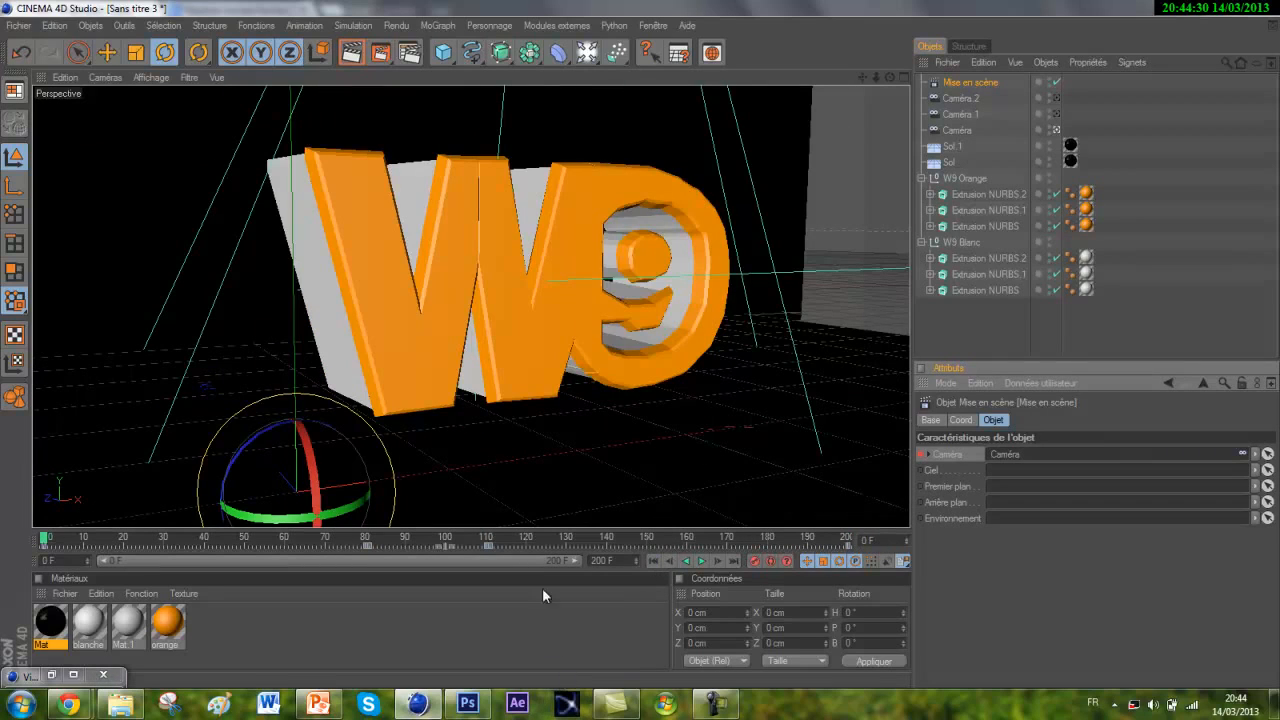
{"action": "left_click", "coordinate": [637, 563]}
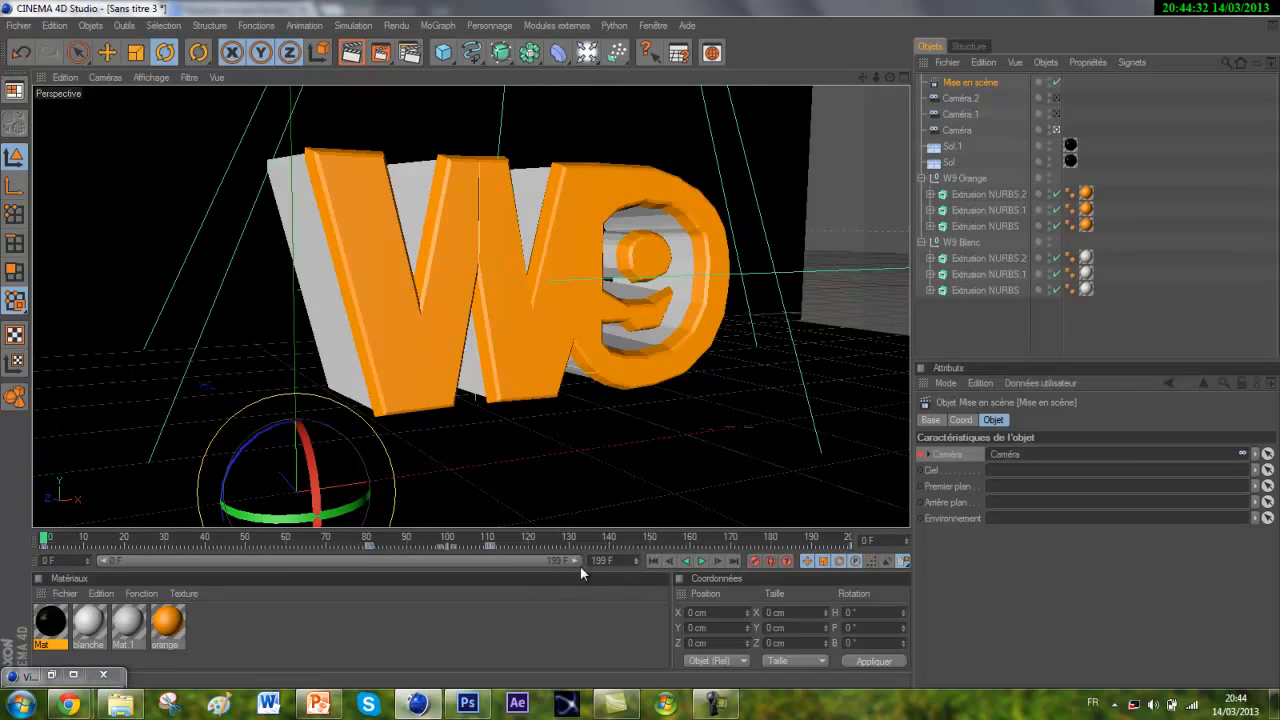
{"action": "left_click", "coordinate": [637, 556]}
{"action": "left_click", "coordinate": [962, 290]}
{"action": "left_click", "coordinate": [973, 309]}
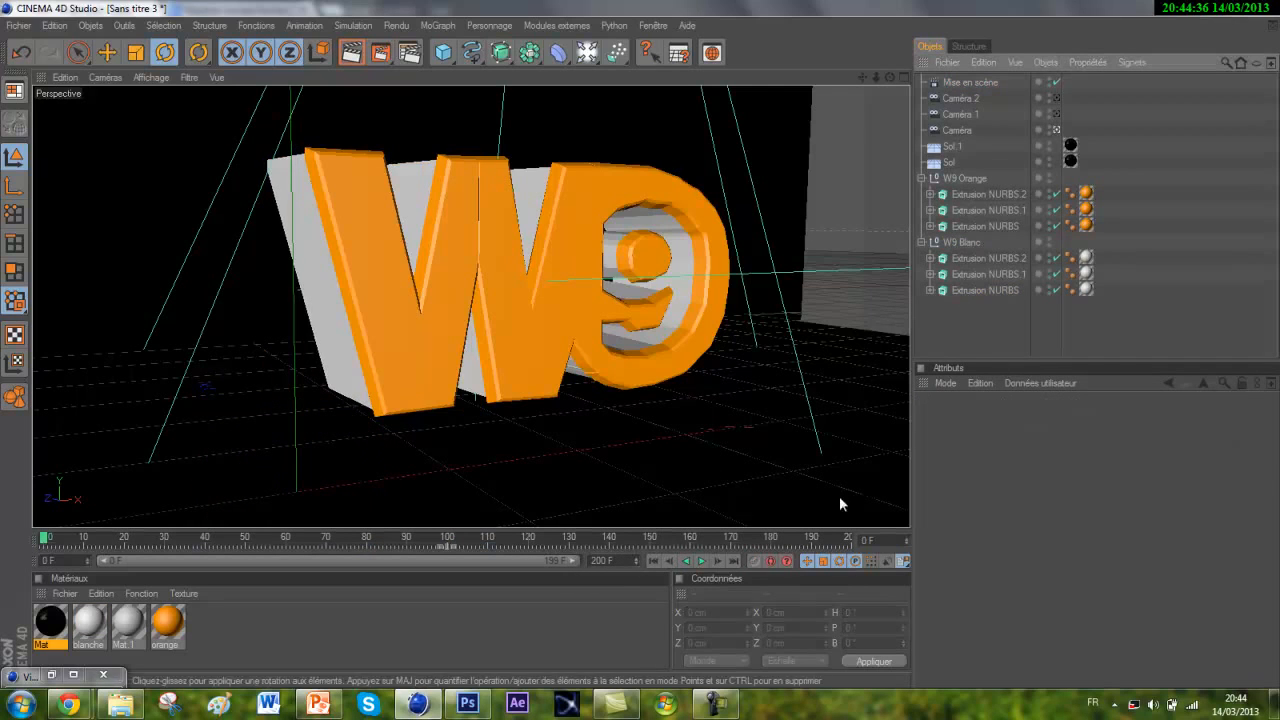
Play the animation through the camera switches, stop it, check the reference jingle video in Chrome and return to Cinema 4D.
{"action": "left_click", "coordinate": [703, 561]}
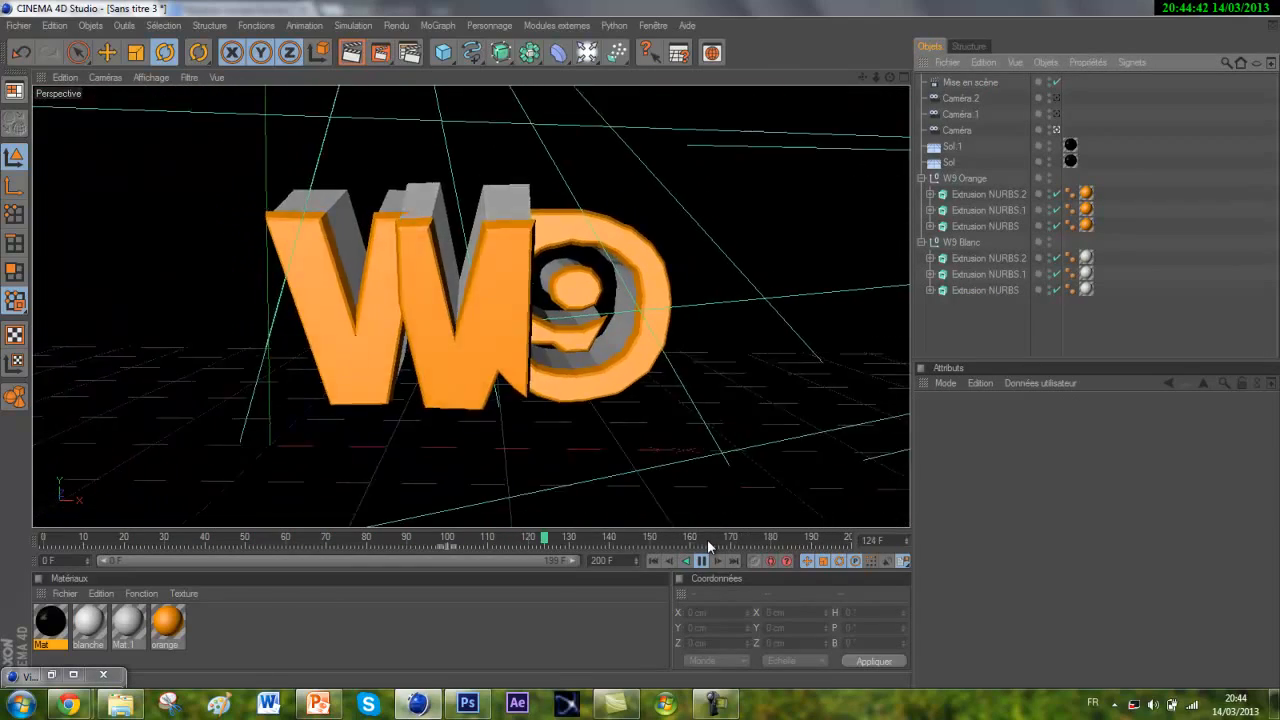
{"action": "left_click", "coordinate": [700, 561]}
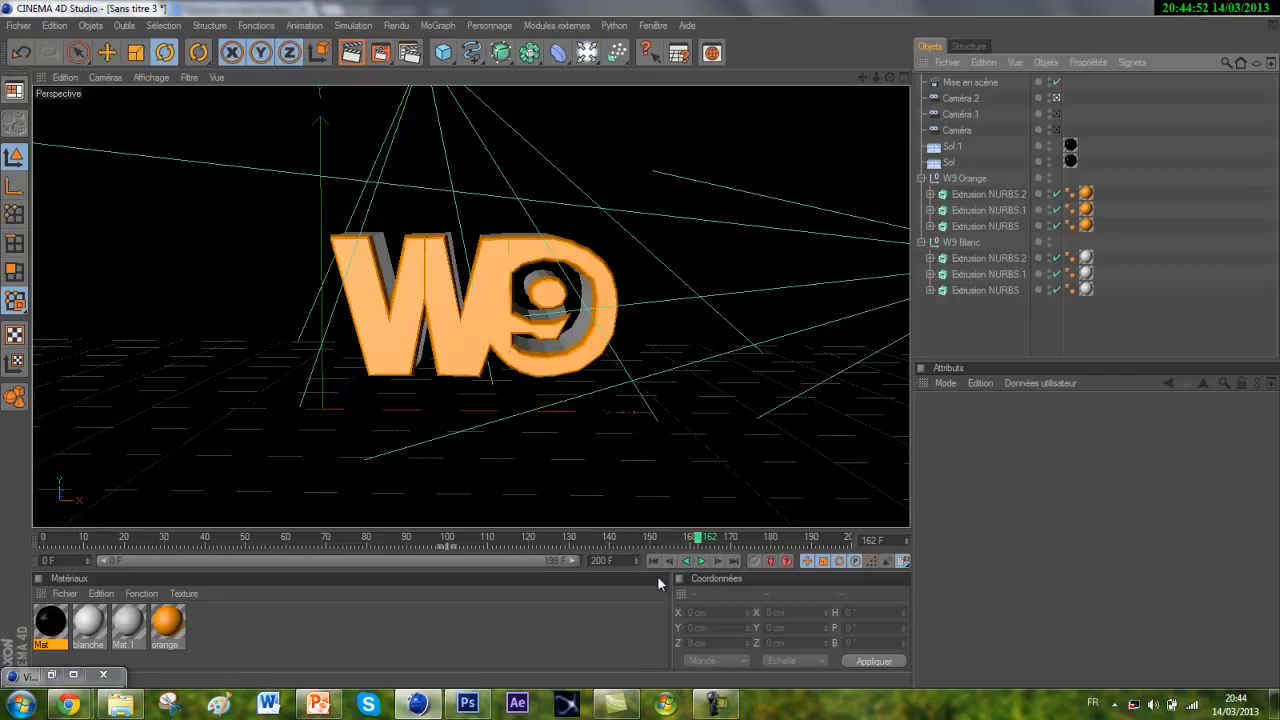
{"action": "mouse_move", "coordinate": [85, 706]}
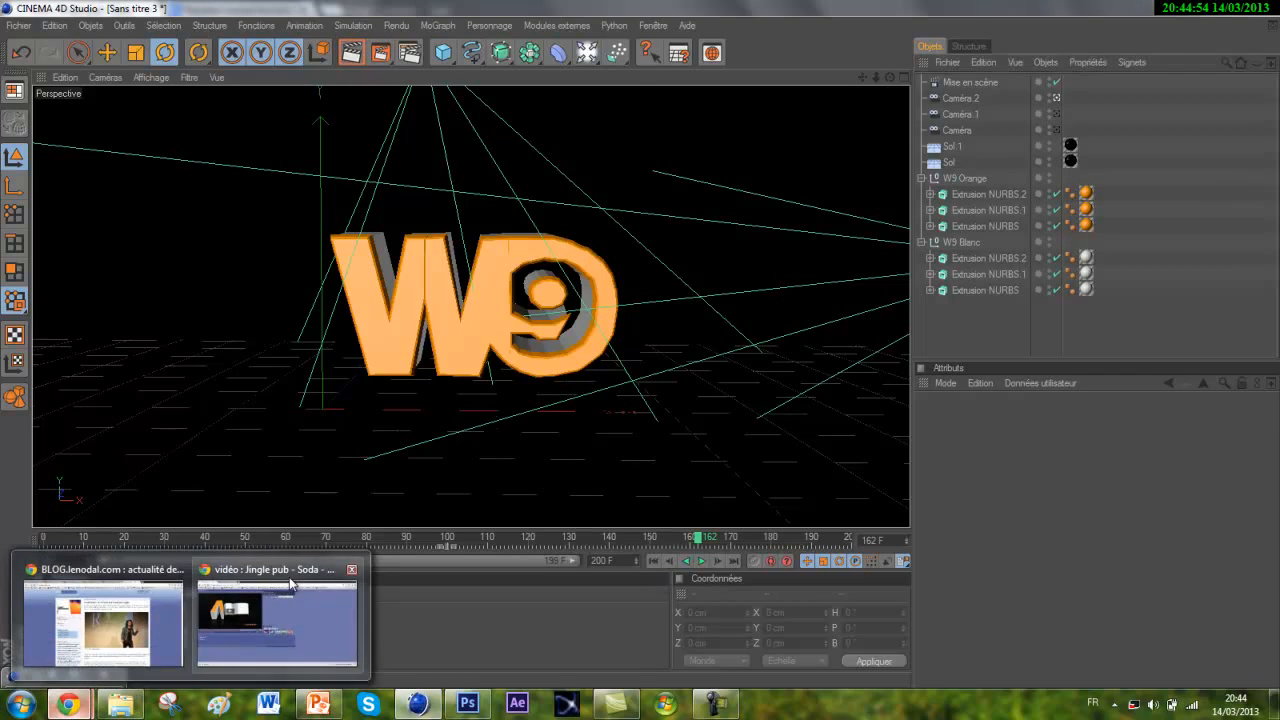
{"action": "left_click", "coordinate": [289, 590]}
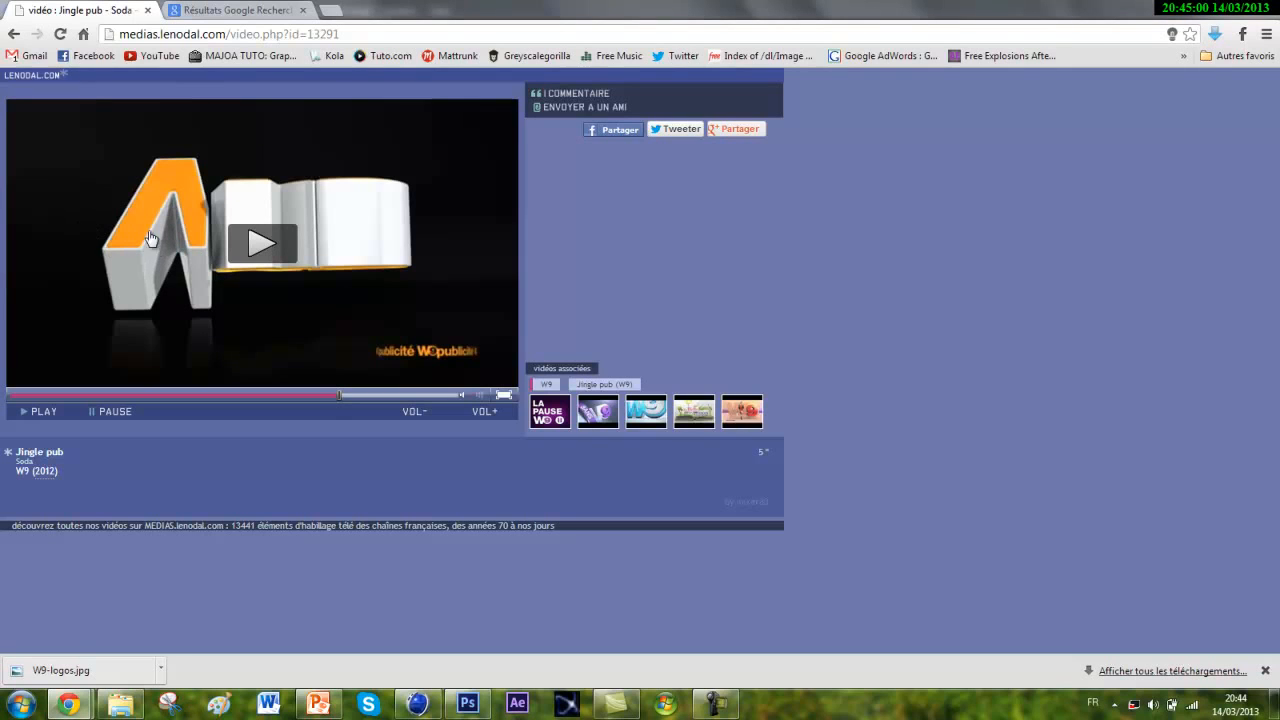
{"action": "left_click", "coordinate": [418, 704]}
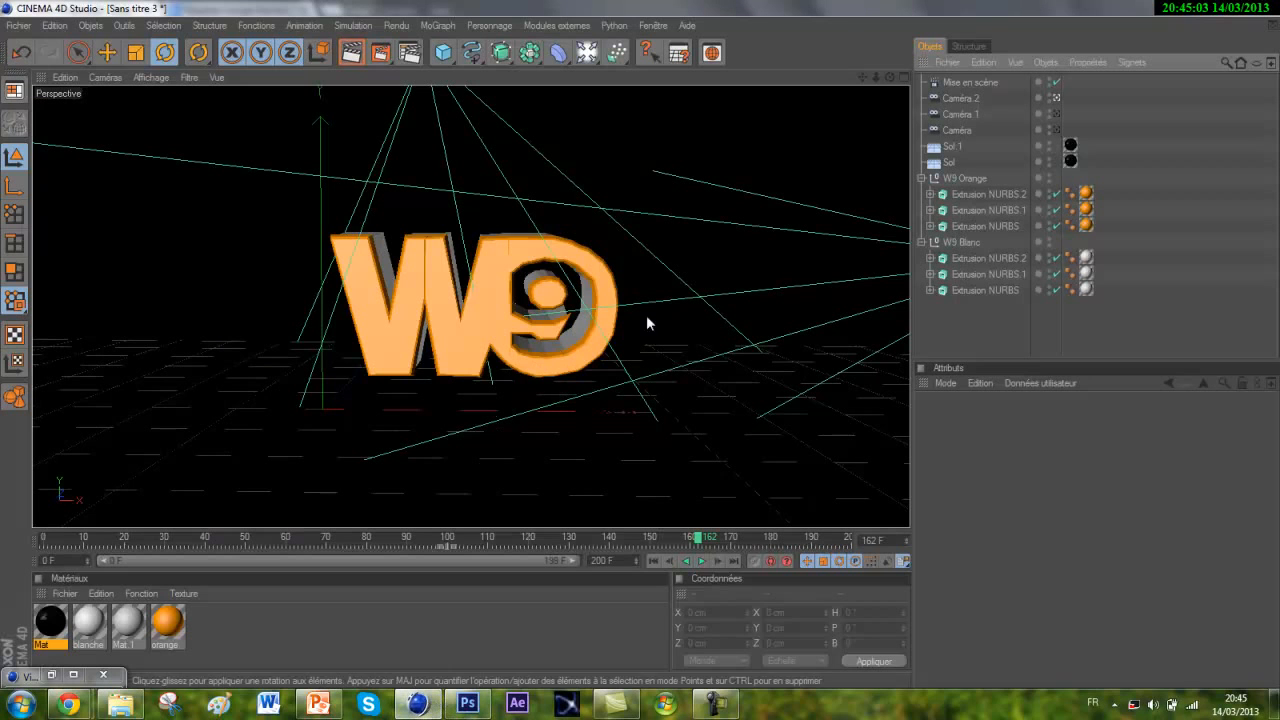
Collapse both W9 groups, then group the stage object and three cameras under a null named "Caméras".
{"action": "left_click", "coordinate": [921, 242]}
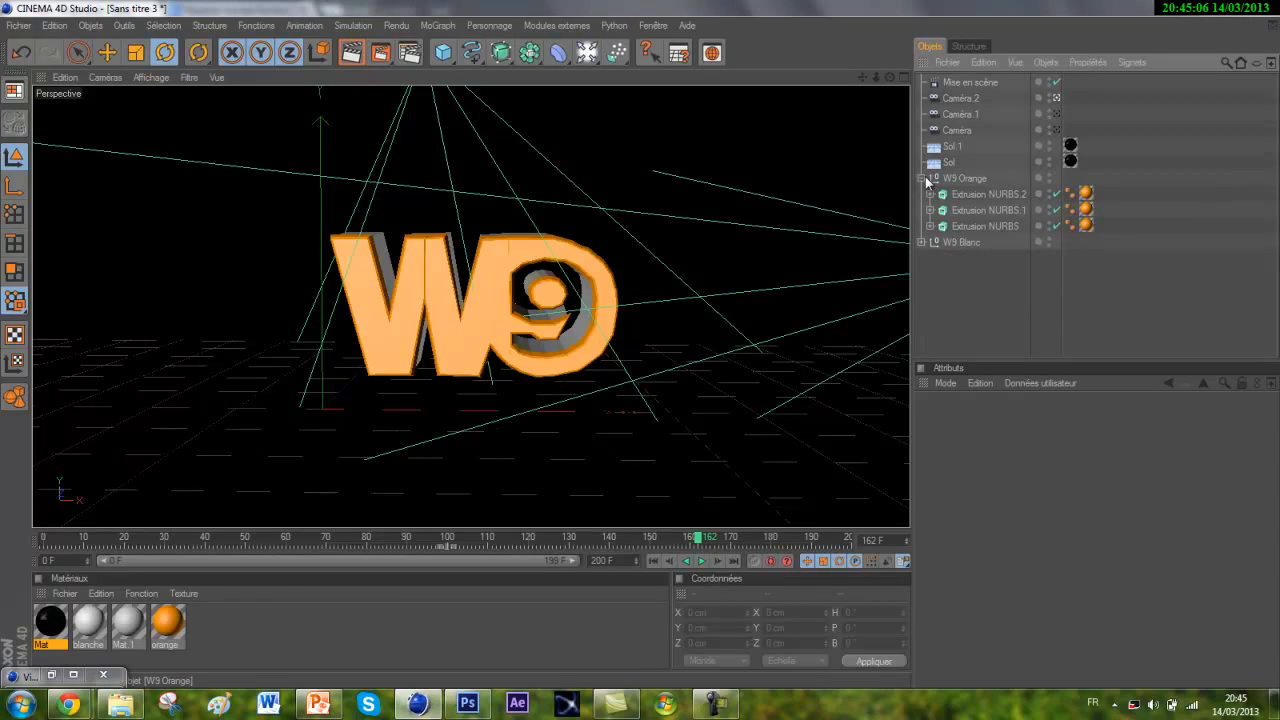
{"action": "left_click", "coordinate": [921, 179]}
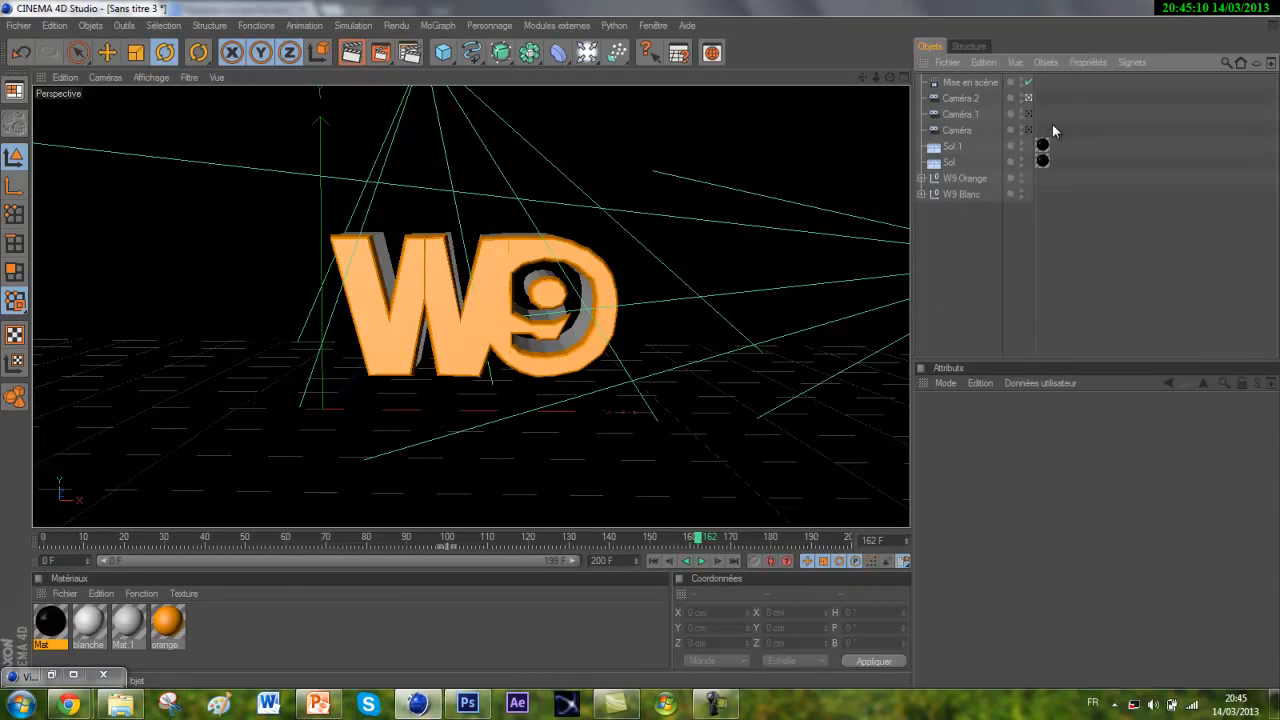
{"action": "left_click_drag", "start_coordinate": [1052, 124], "coordinate": [945, 78]}
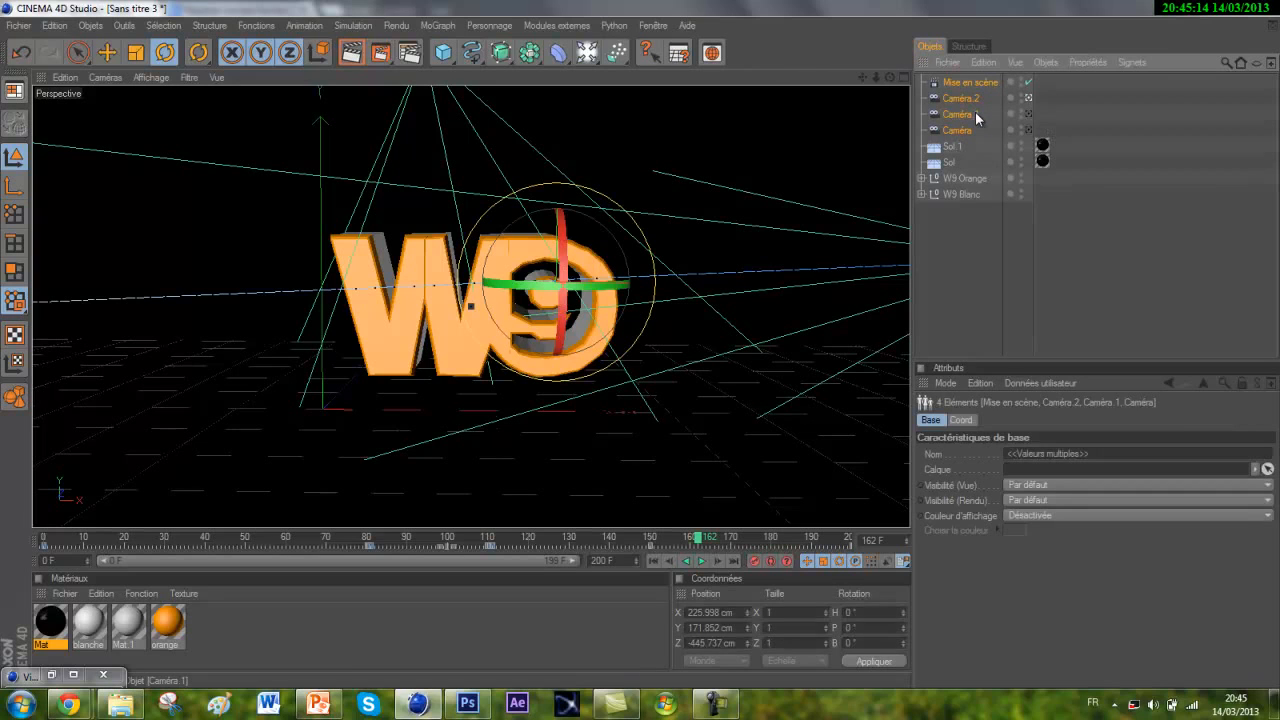
{"action": "key", "text": "alt+g"}
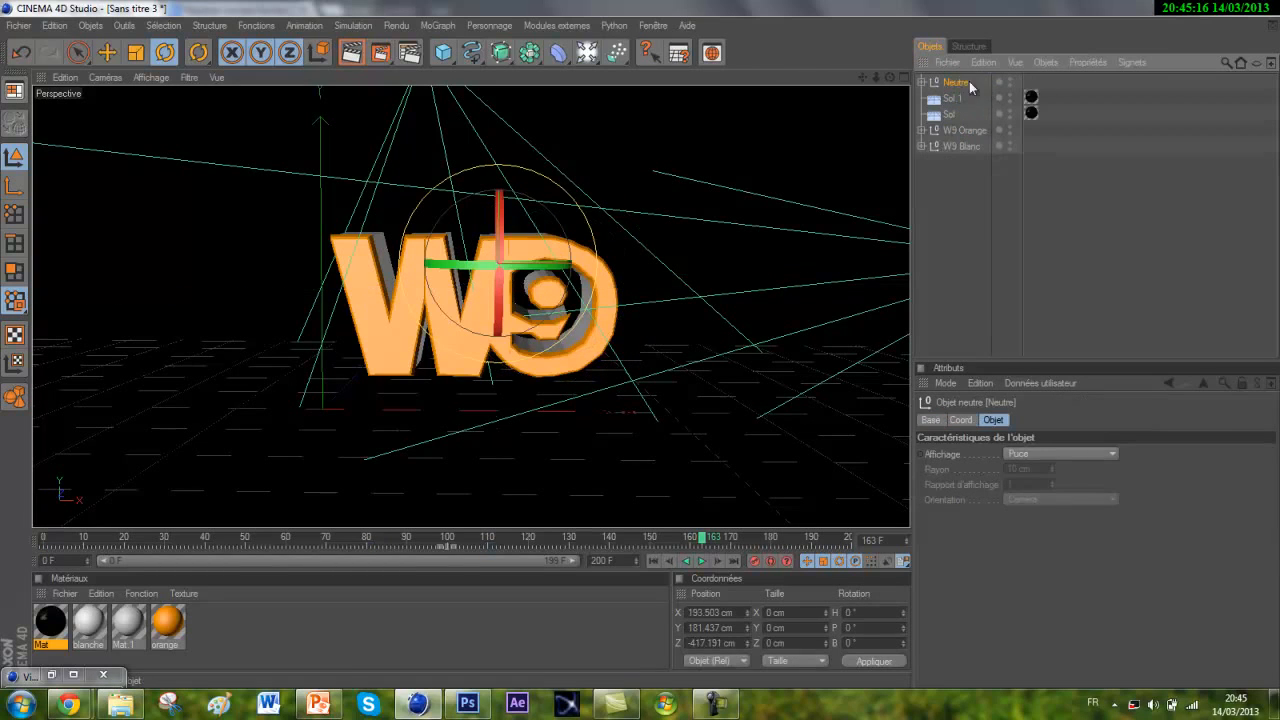
{"action": "double_click", "coordinate": [958, 82]}
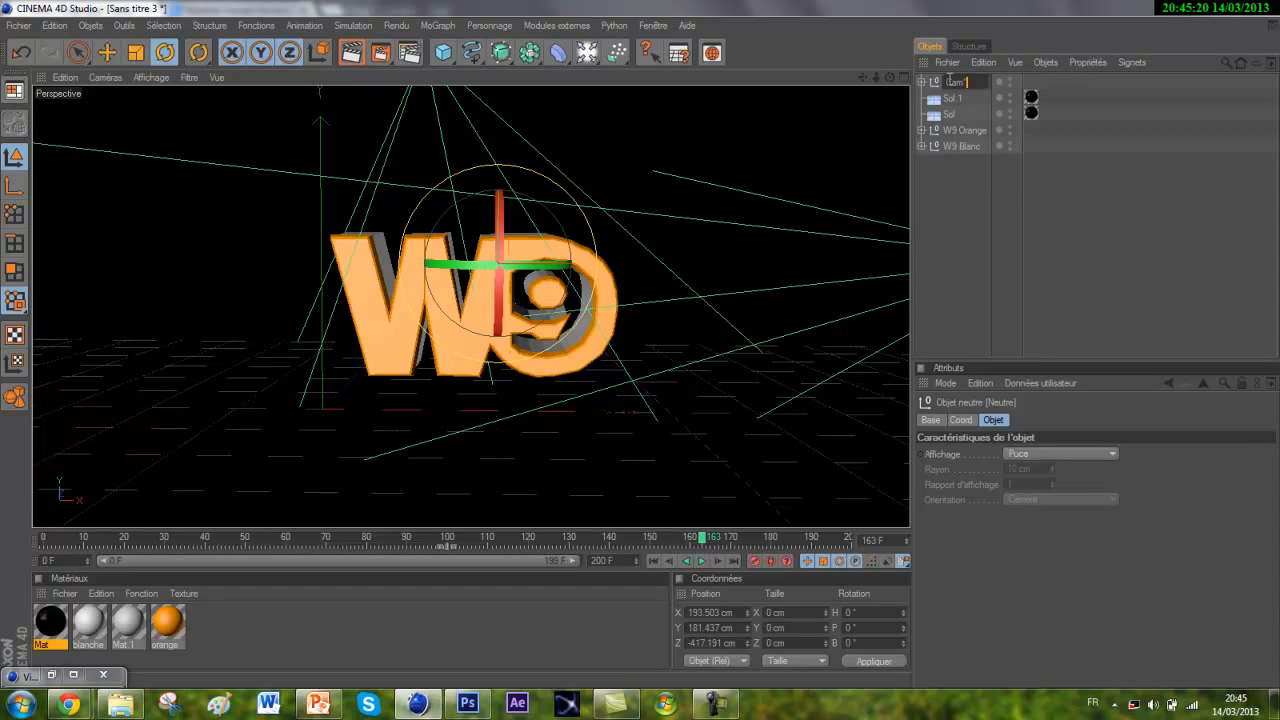
{"action": "type", "text": "Caméras"}
{"action": "key", "text": "Return"}
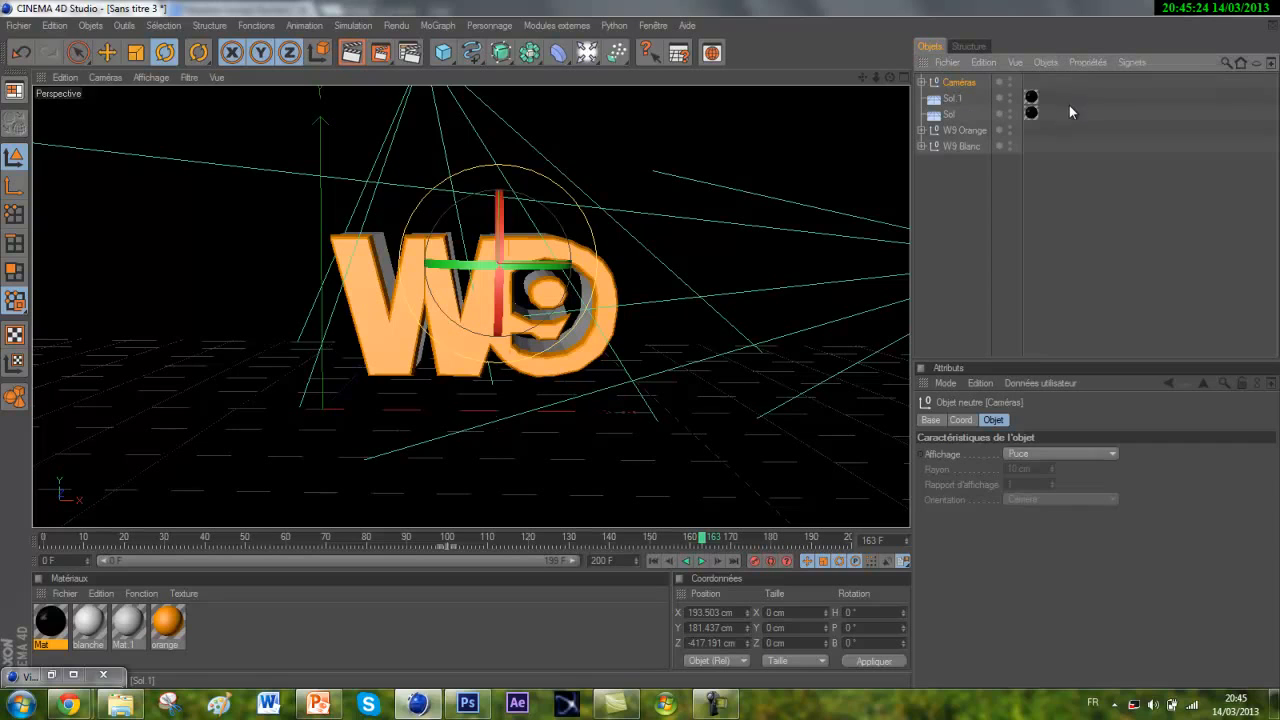
Group the two floor objects, Sol and Sol.1, under a new null.
{"action": "left_click", "coordinate": [1031, 97]}
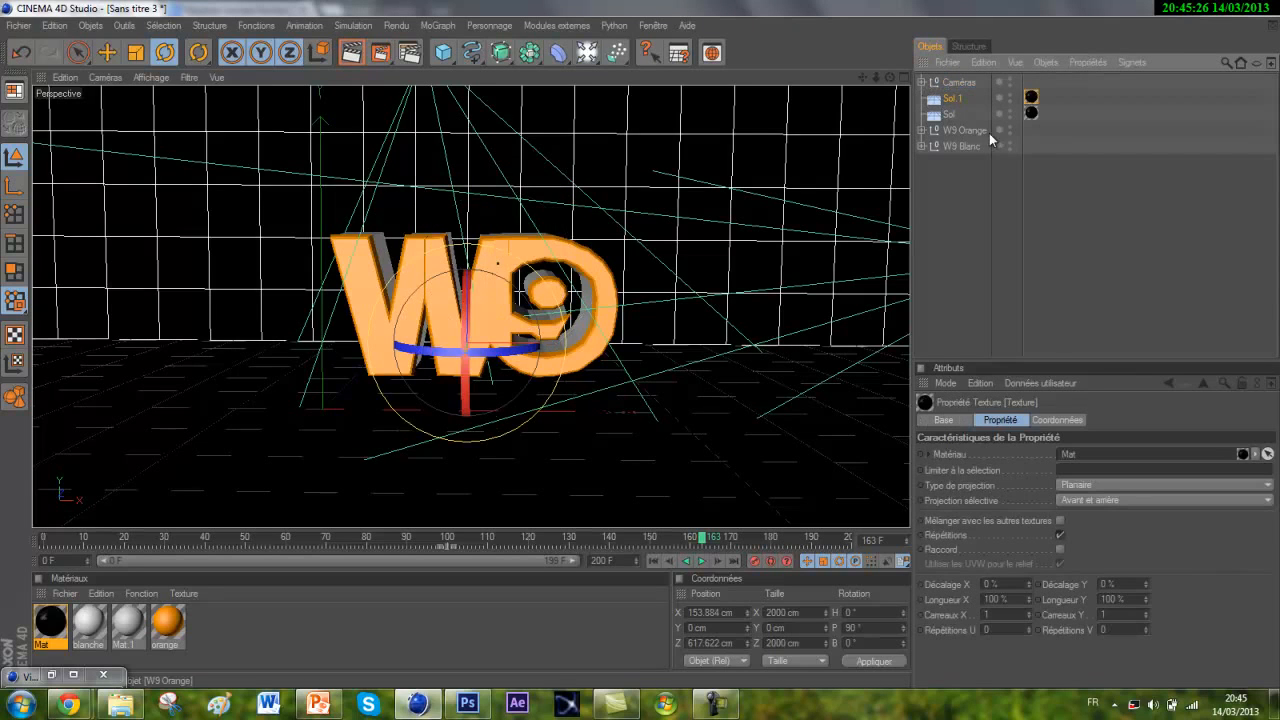
{"action": "left_click", "coordinate": [947, 114], "text": "ctrl"}
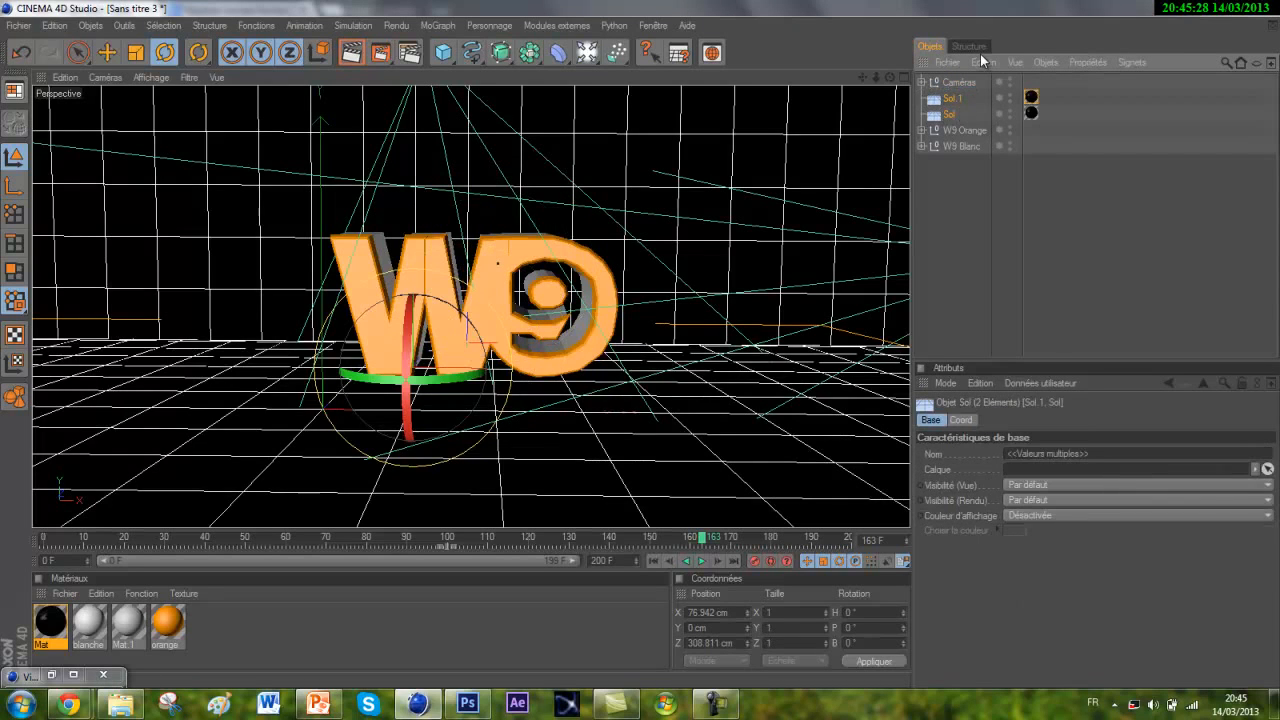
{"action": "key", "text": "alt+g"}
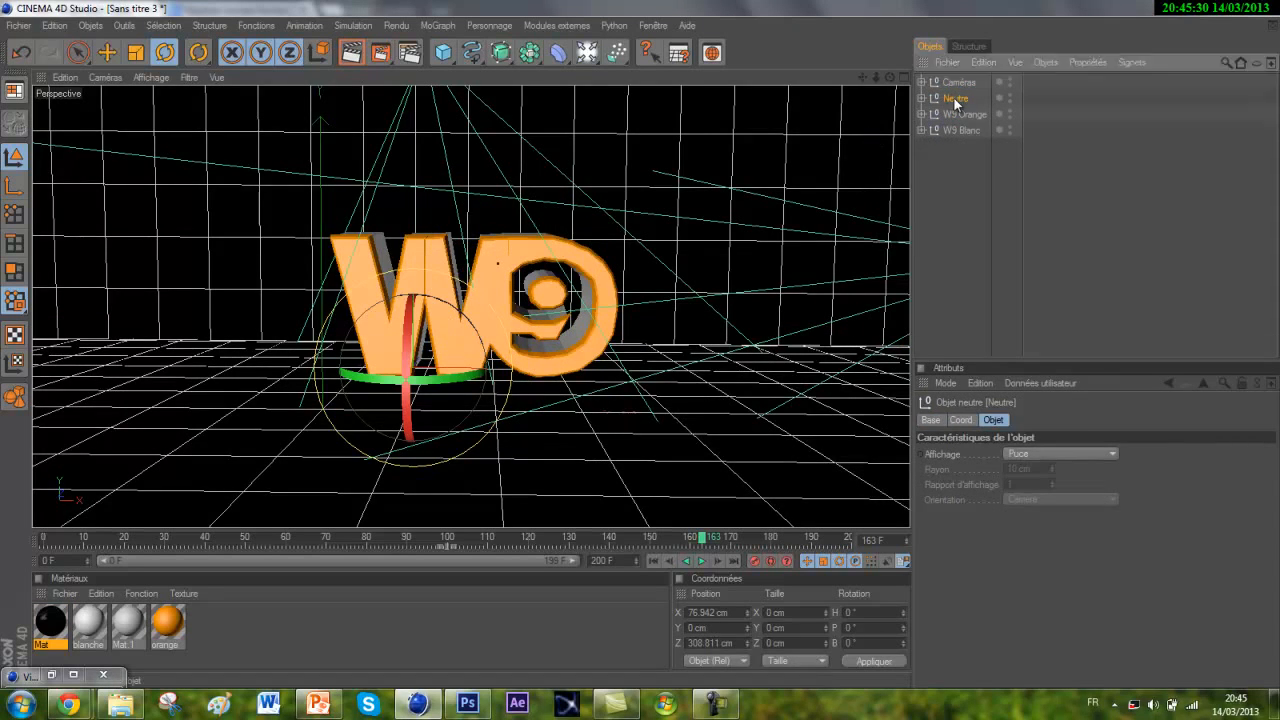
Name the floor group Sol, and group W9 Orange and W9 Blanc under a null named W9.
{"action": "double_click", "coordinate": [955, 99]}
{"action": "key", "text": "Return"}
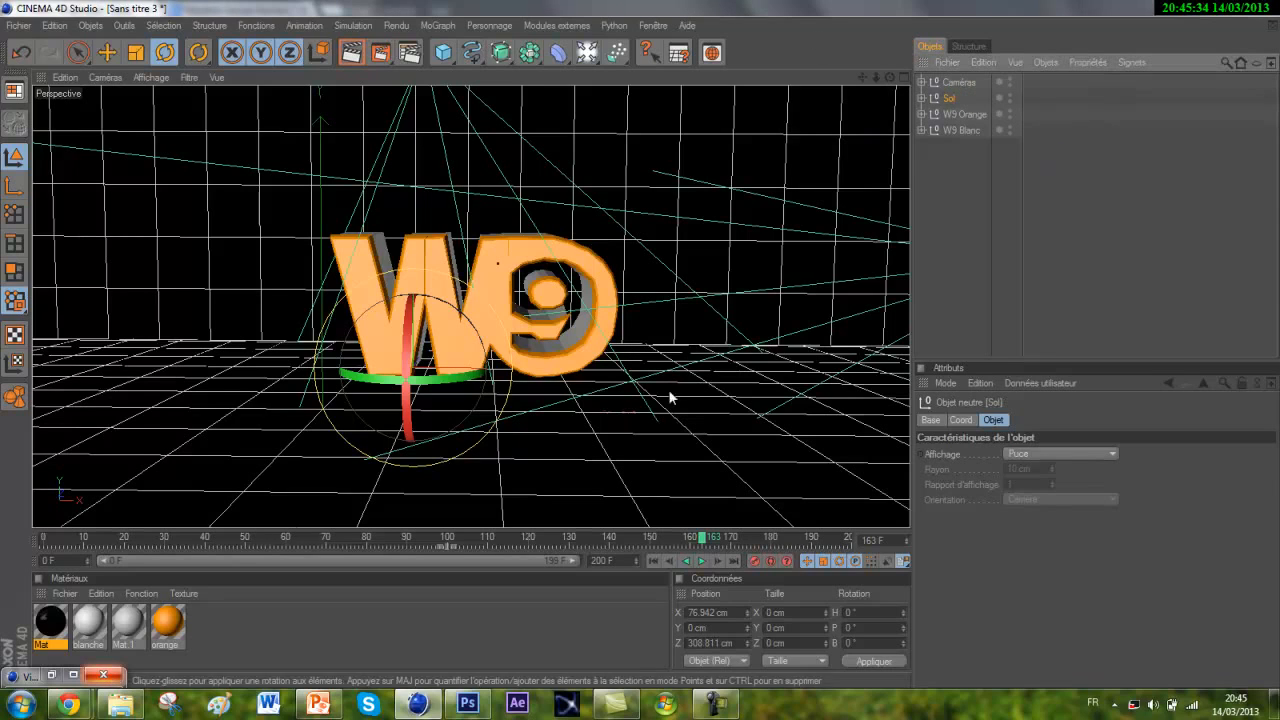
{"action": "left_click_drag", "start_coordinate": [1092, 191], "coordinate": [924, 112]}
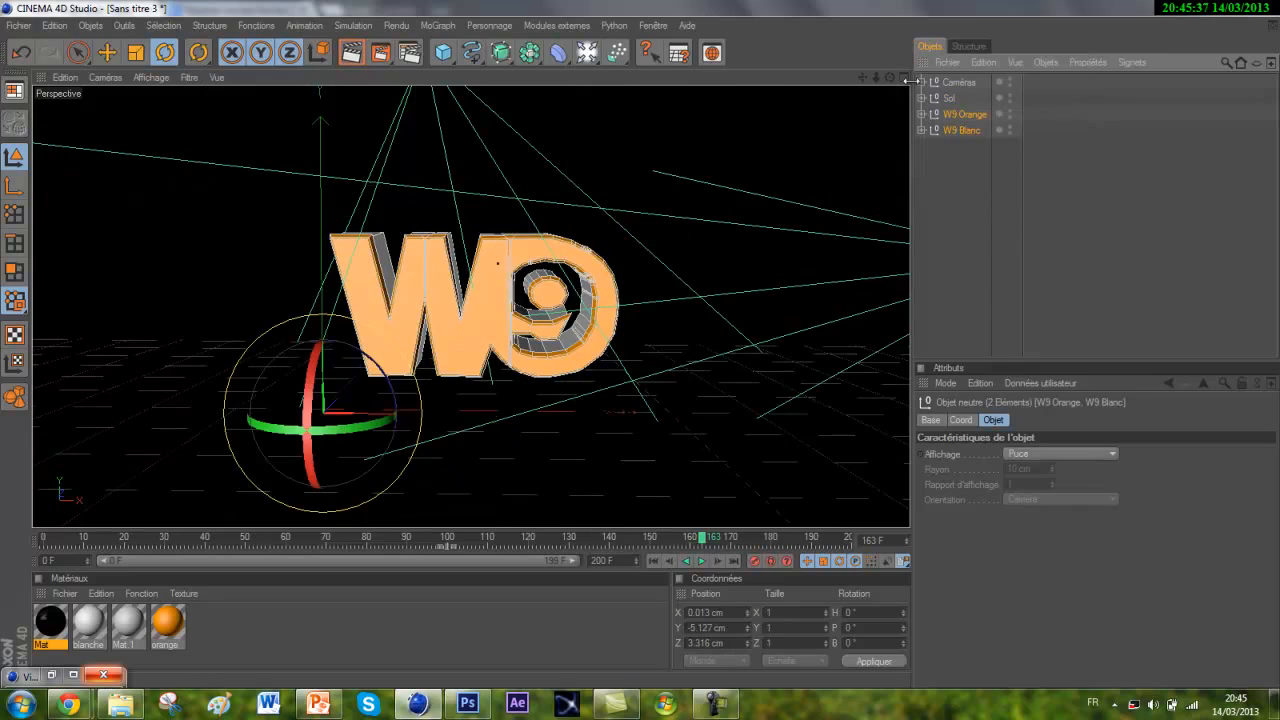
{"action": "key", "text": "alt+g"}
{"action": "double_click", "coordinate": [957, 115]}
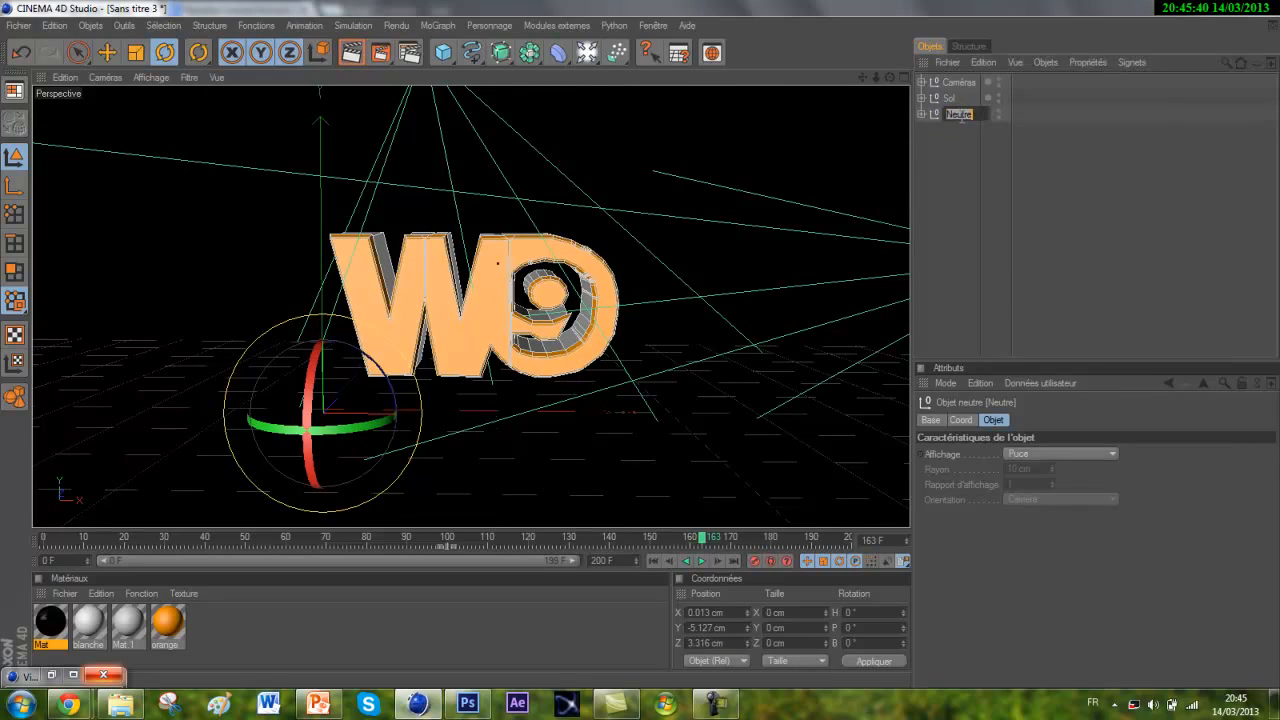
{"action": "key", "text": "Return"}
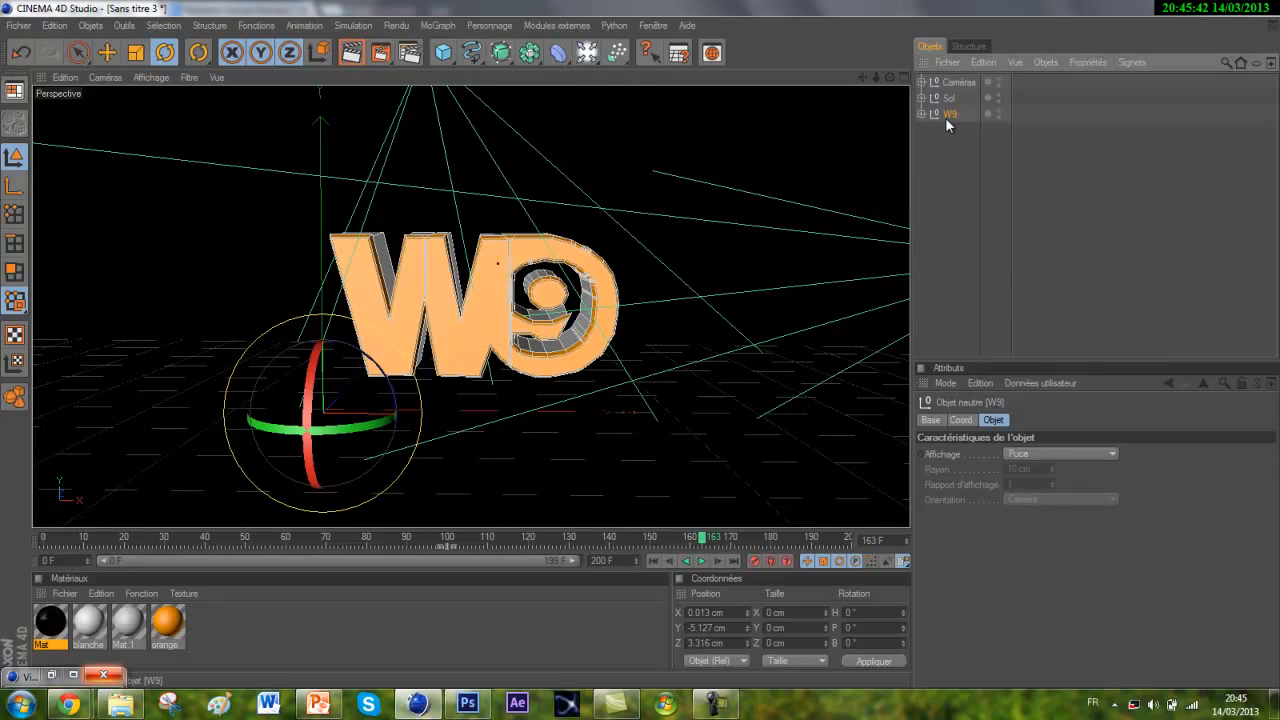
{"action": "left_click", "coordinate": [947, 212]}
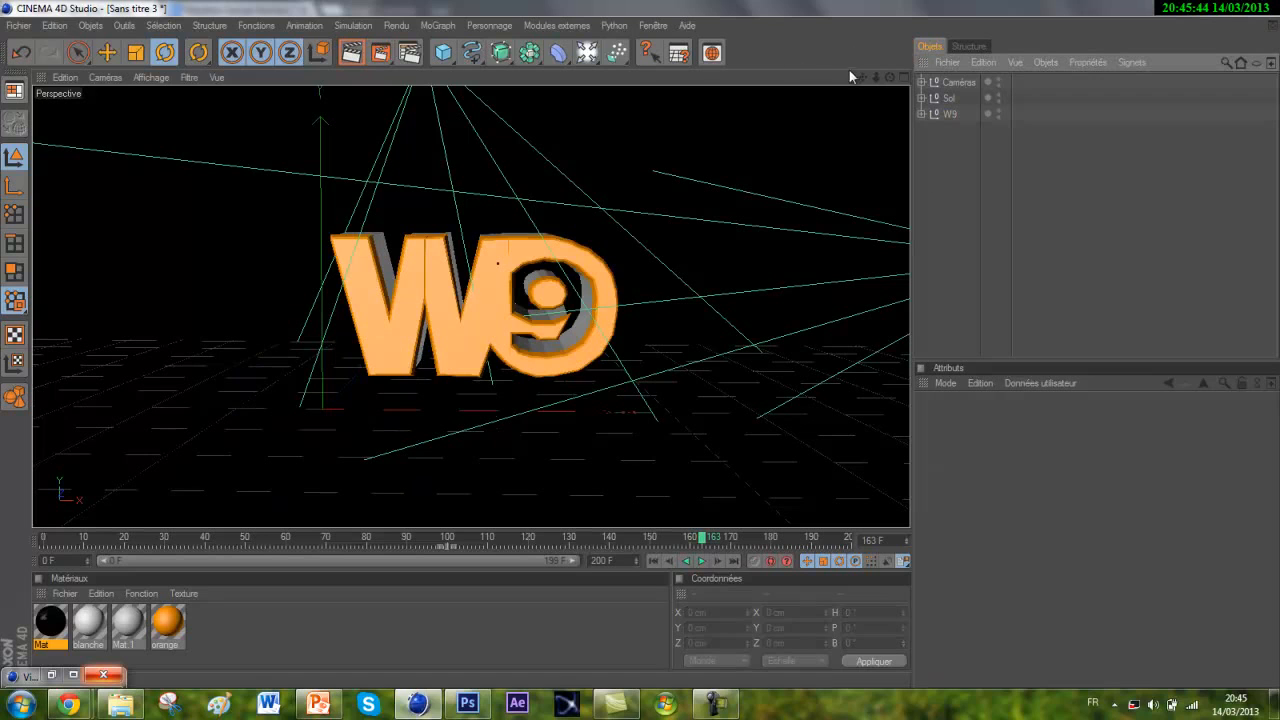
Add a light and move it in front of the logo to about Z -308 cm.
{"action": "left_click_drag", "start_coordinate": [639, 345], "coordinate": [621, 317]}
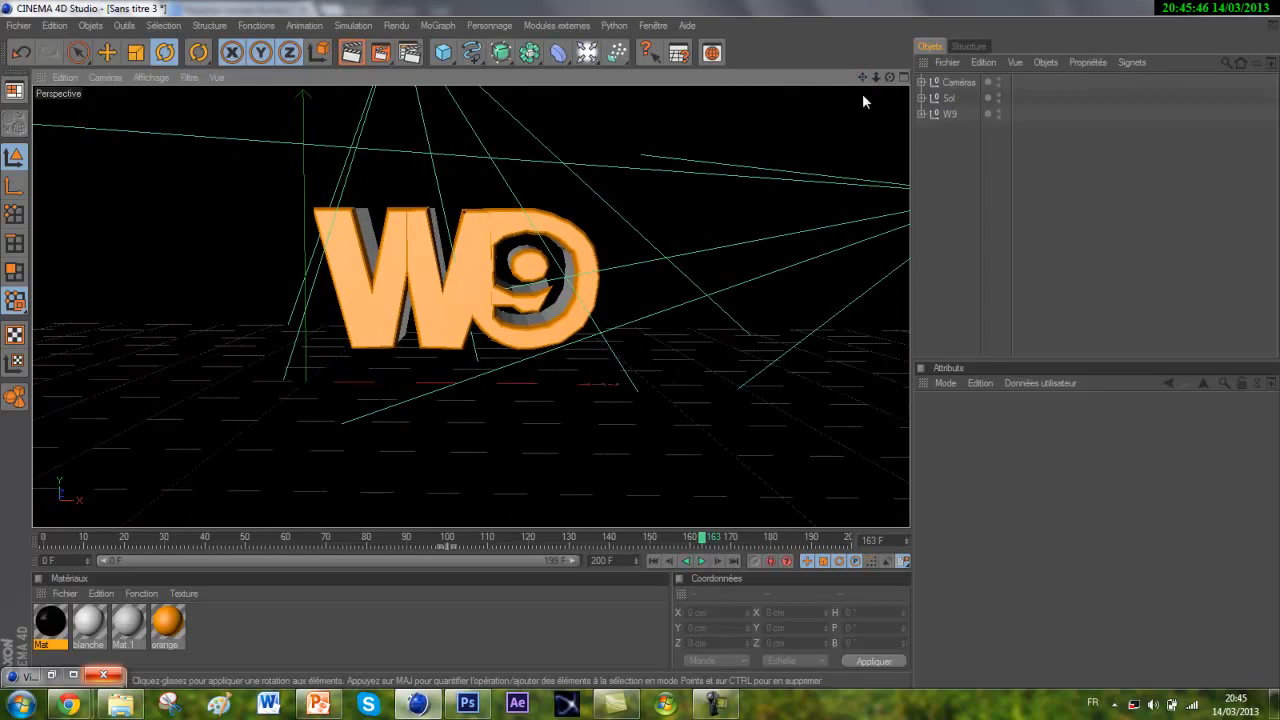
{"action": "left_click", "coordinate": [587, 52]}
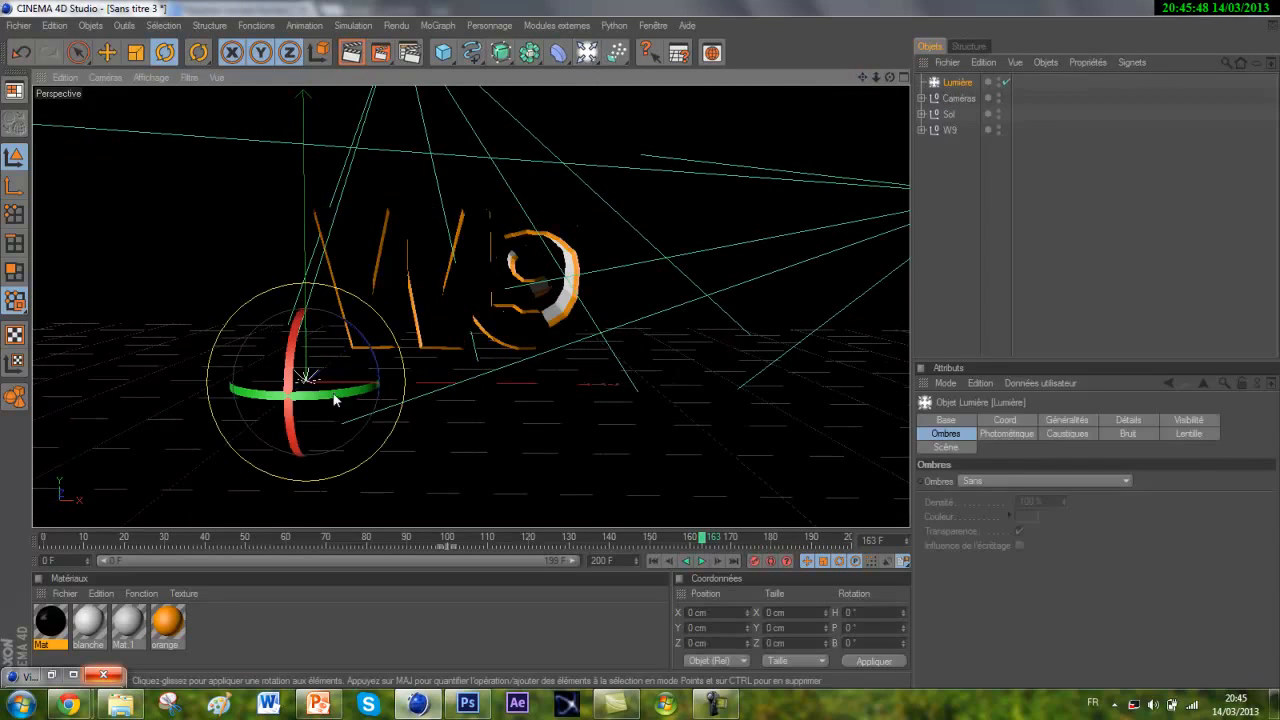
{"action": "left_click", "coordinate": [106, 53]}
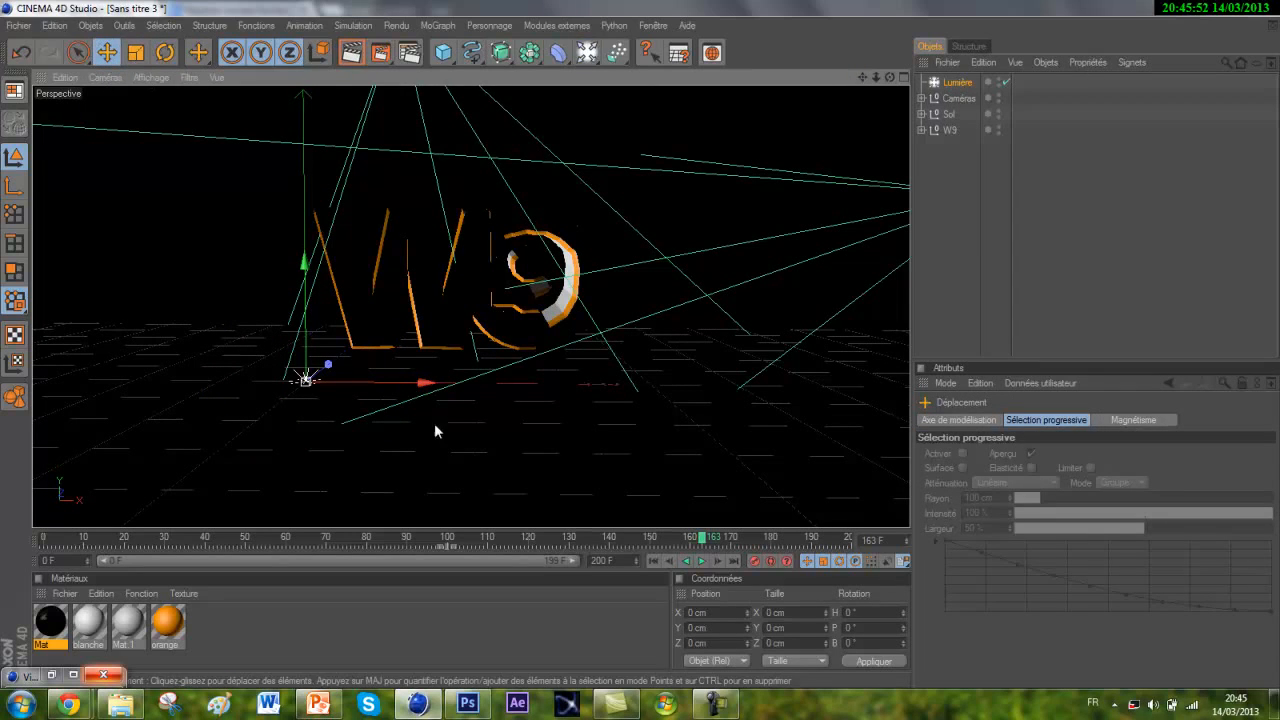
{"action": "left_click_drag", "start_coordinate": [329, 366], "coordinate": [640, 334]}
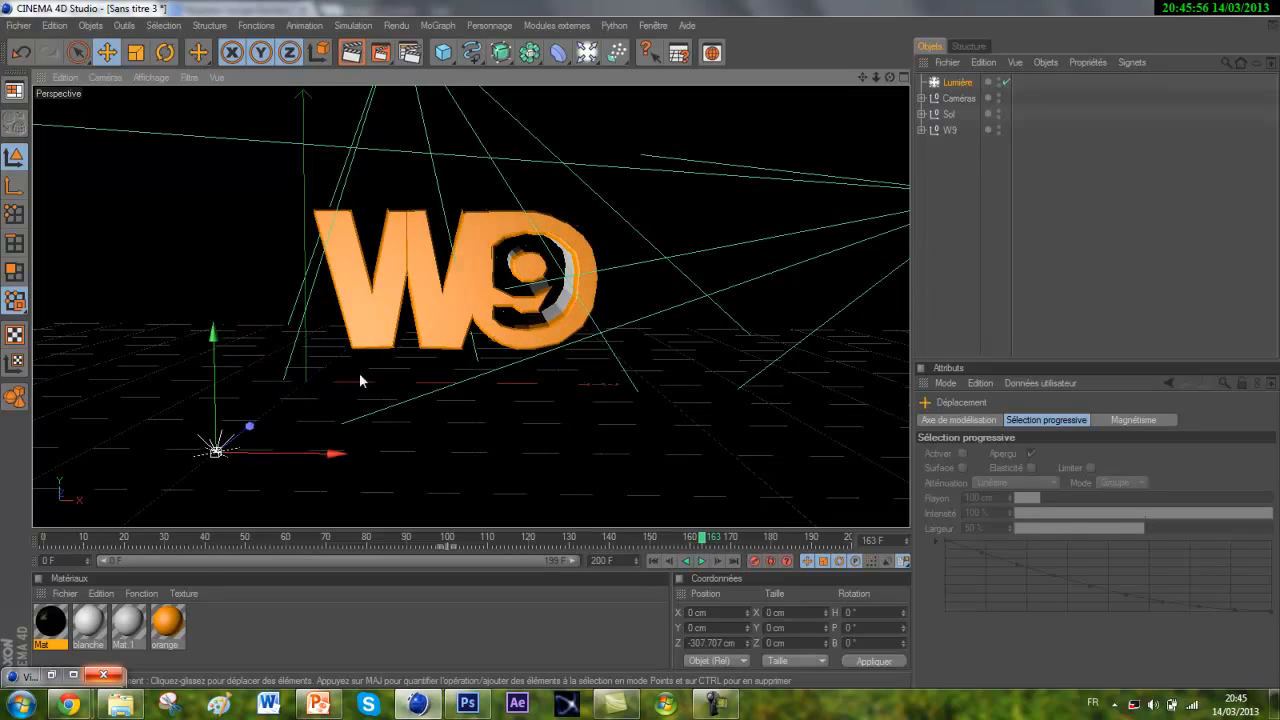
Duplicate the light and move the copy to about X 308 cm, Y 133 cm, Z -488 cm.
{"action": "key", "text": "ctrl+c"}
{"action": "key", "text": "ctrl+v"}
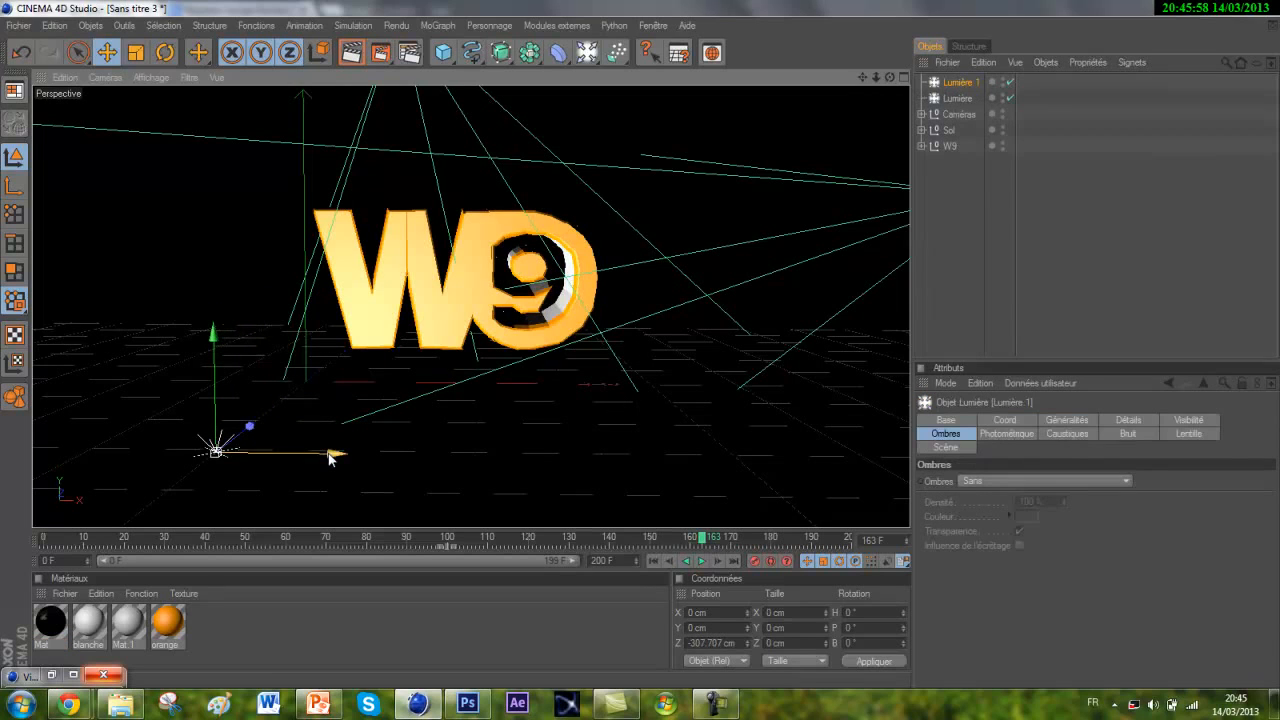
{"action": "left_click_drag", "start_coordinate": [328, 455], "coordinate": [639, 334]}
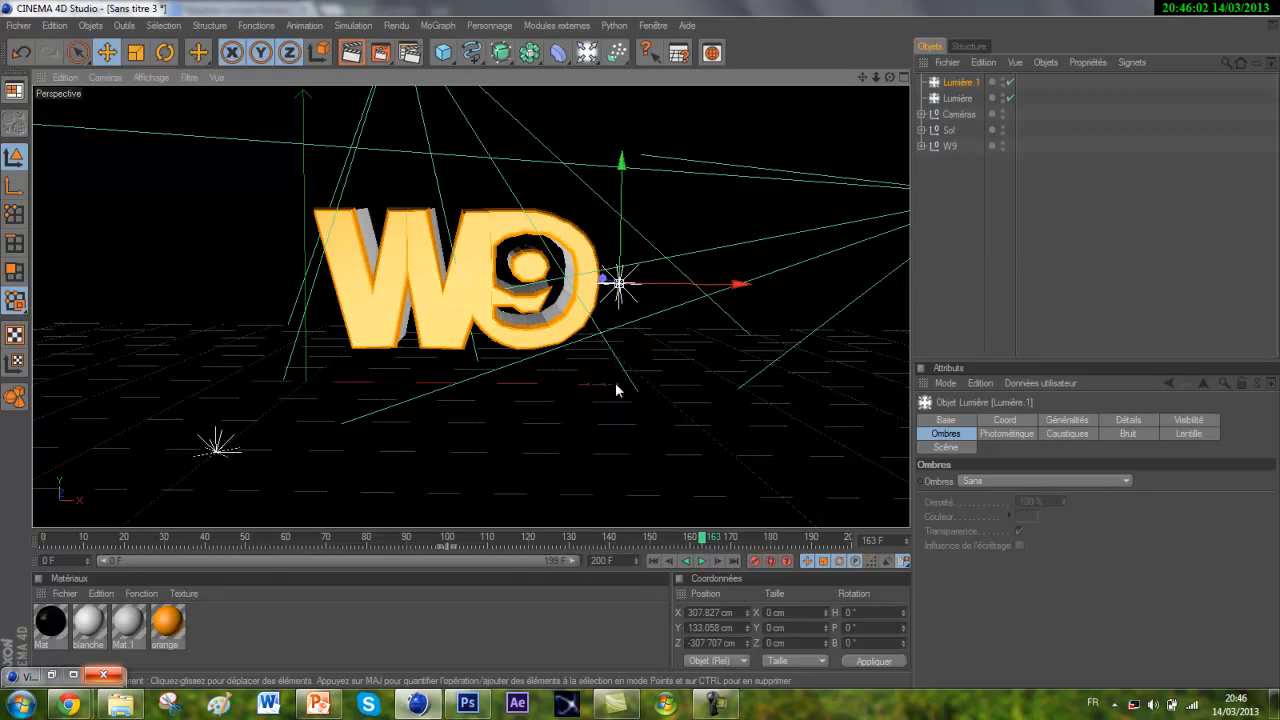
{"action": "left_click_drag", "start_coordinate": [600, 278], "coordinate": [650, 315]}
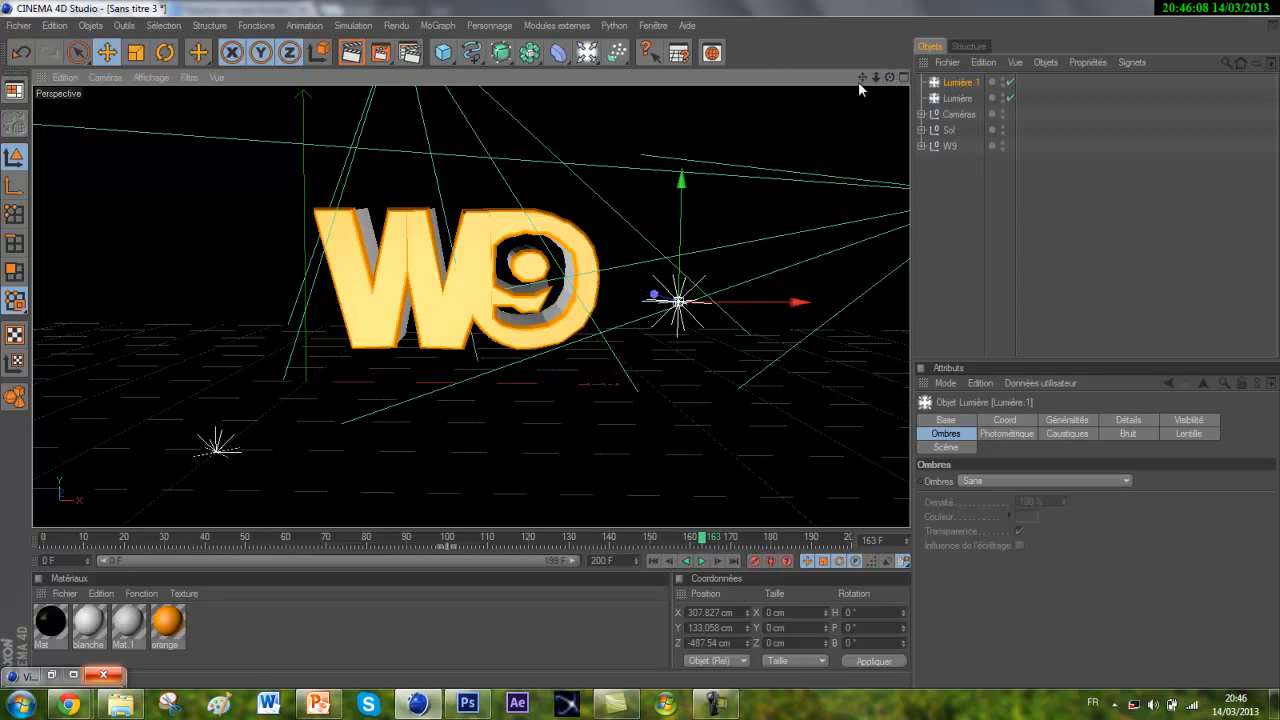
Set the shadows of both lights to Masques d'ombres (ombres diffuses).
{"action": "left_click", "coordinate": [967, 102], "text": "ctrl"}
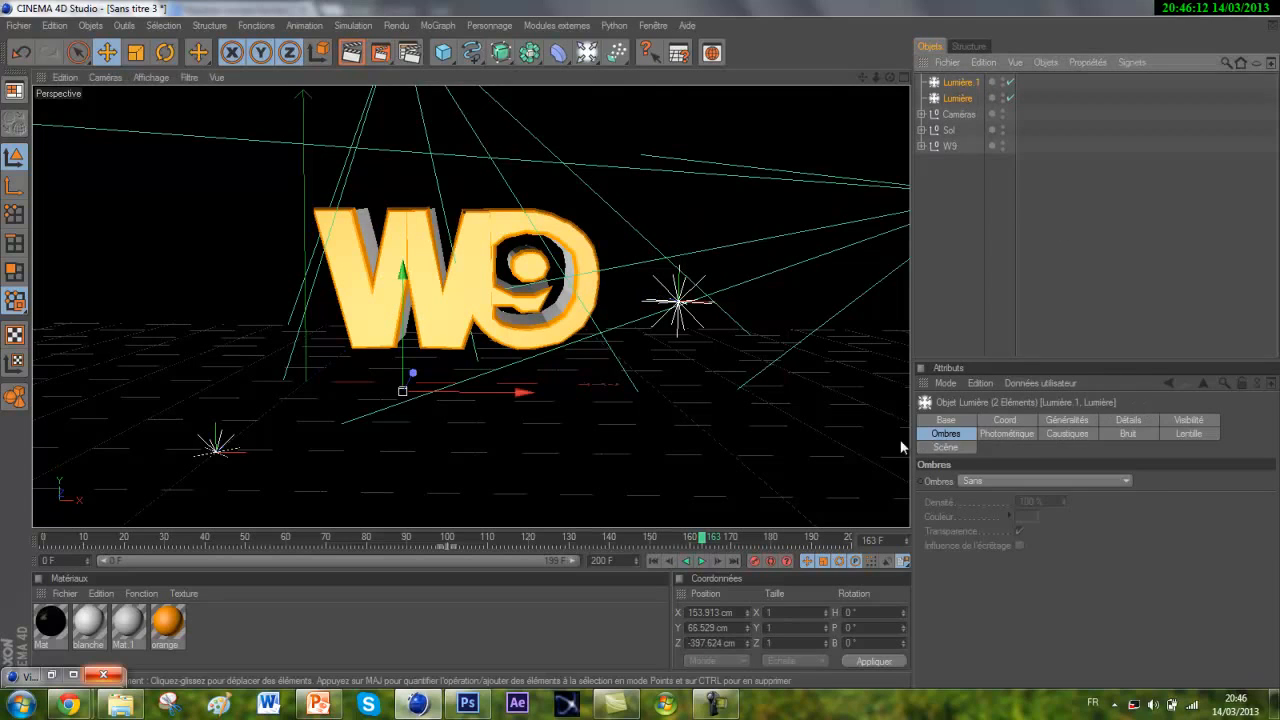
{"action": "left_click", "coordinate": [940, 437]}
{"action": "left_click", "coordinate": [1051, 480]}
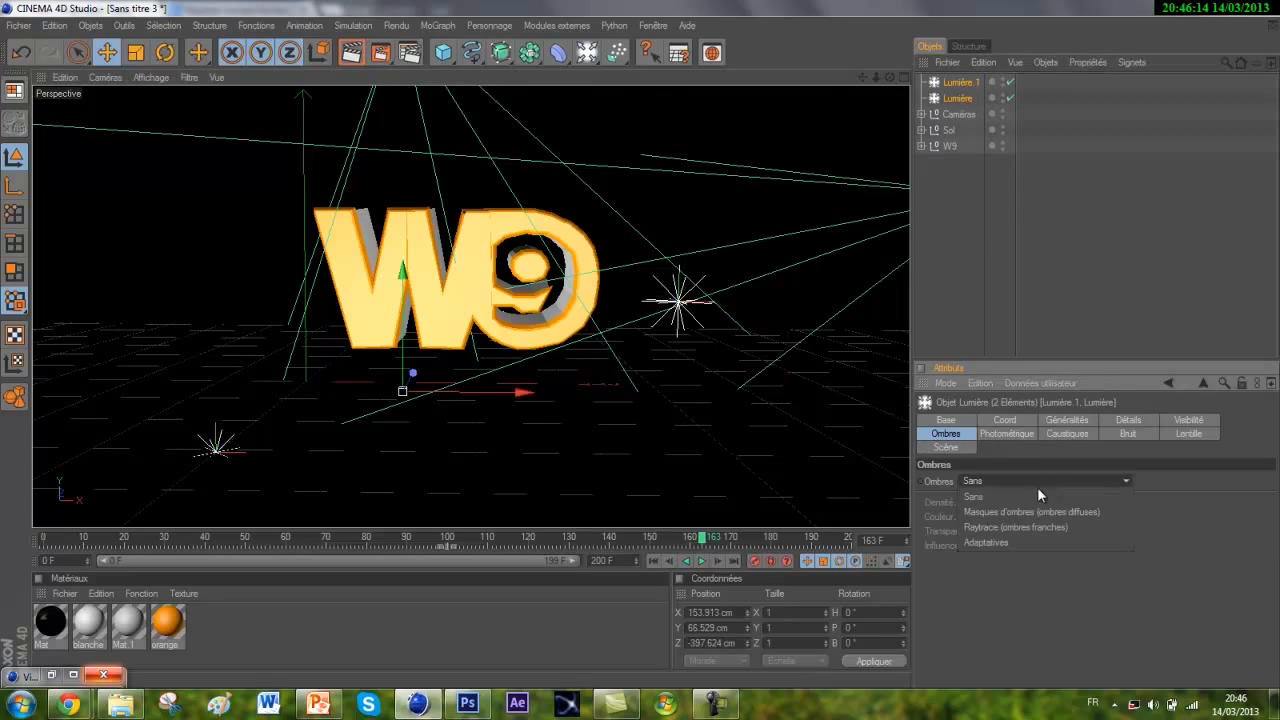
{"action": "left_click", "coordinate": [1048, 516]}
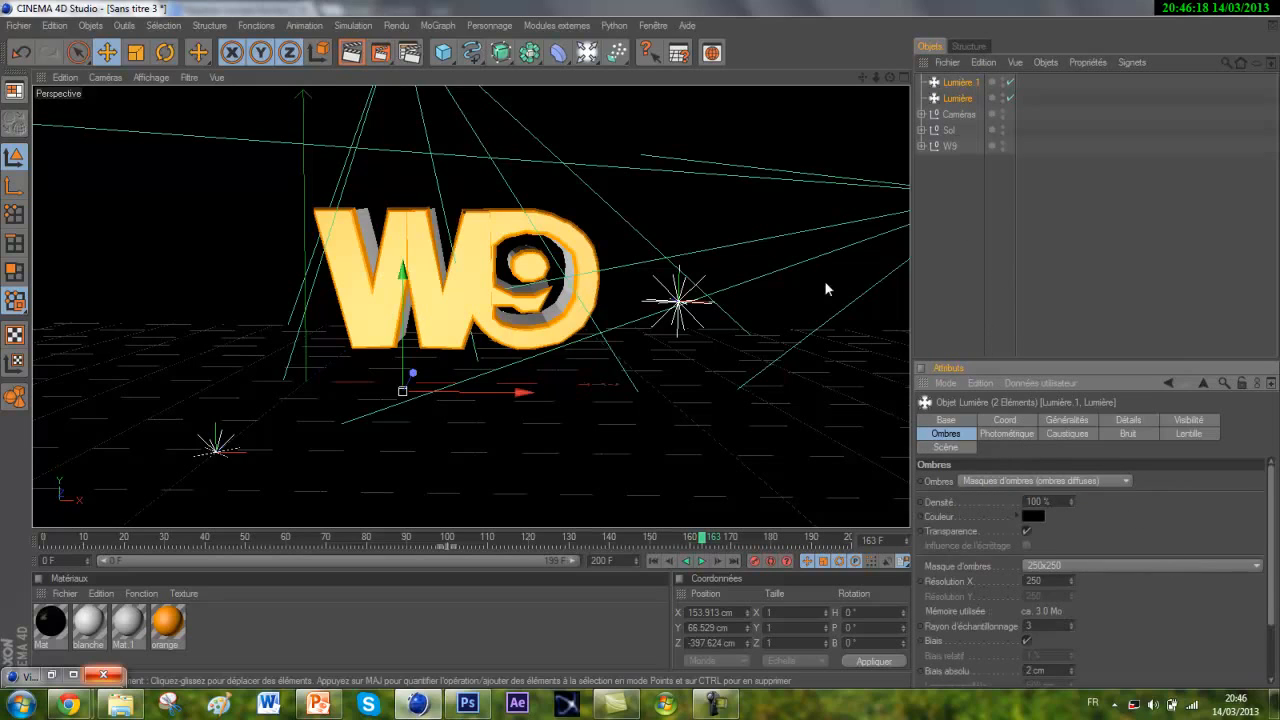
Render the view at frames 163 and 91 to check the lighting and shadows.
{"action": "left_click", "coordinate": [351, 52]}
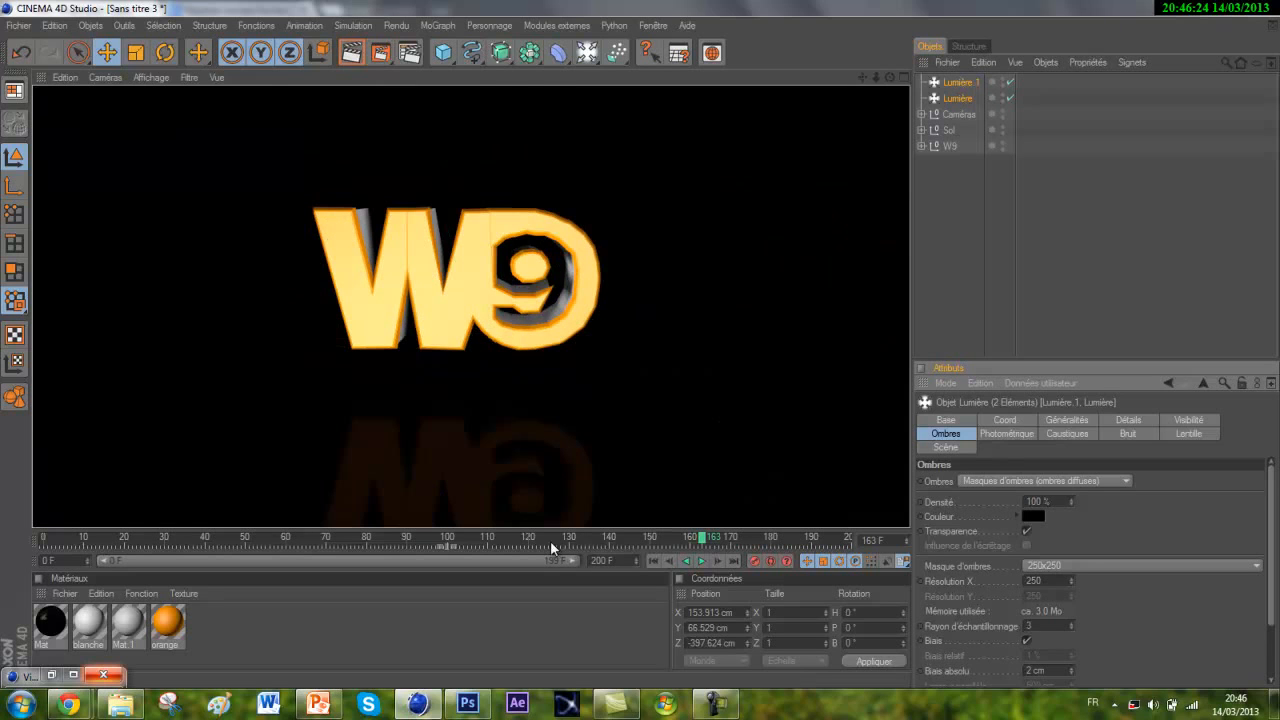
{"action": "mouse_move", "coordinate": [551, 547]}
{"action": "left_mouse_down"}
{"action": "mouse_move", "coordinate": [597, 545]}
{"action": "mouse_move", "coordinate": [354, 557]}
{"action": "mouse_move", "coordinate": [423, 551]}
{"action": "left_mouse_up"}
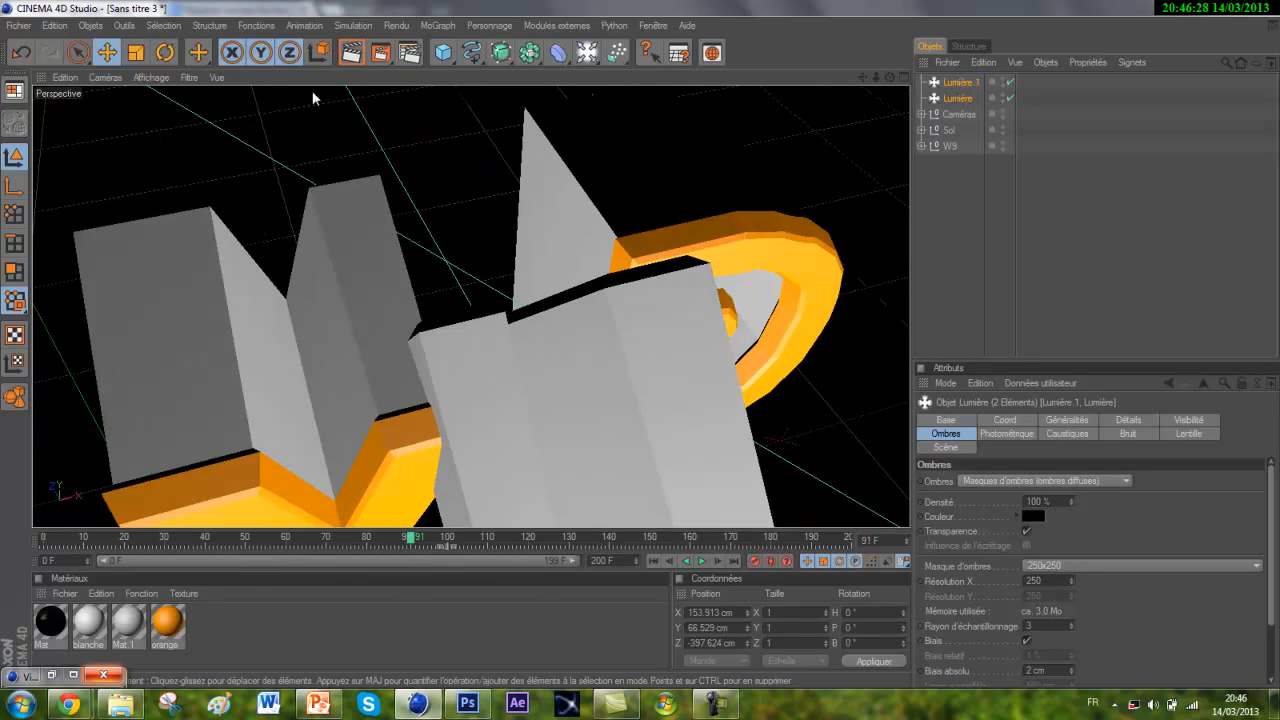
{"action": "left_click", "coordinate": [351, 52]}
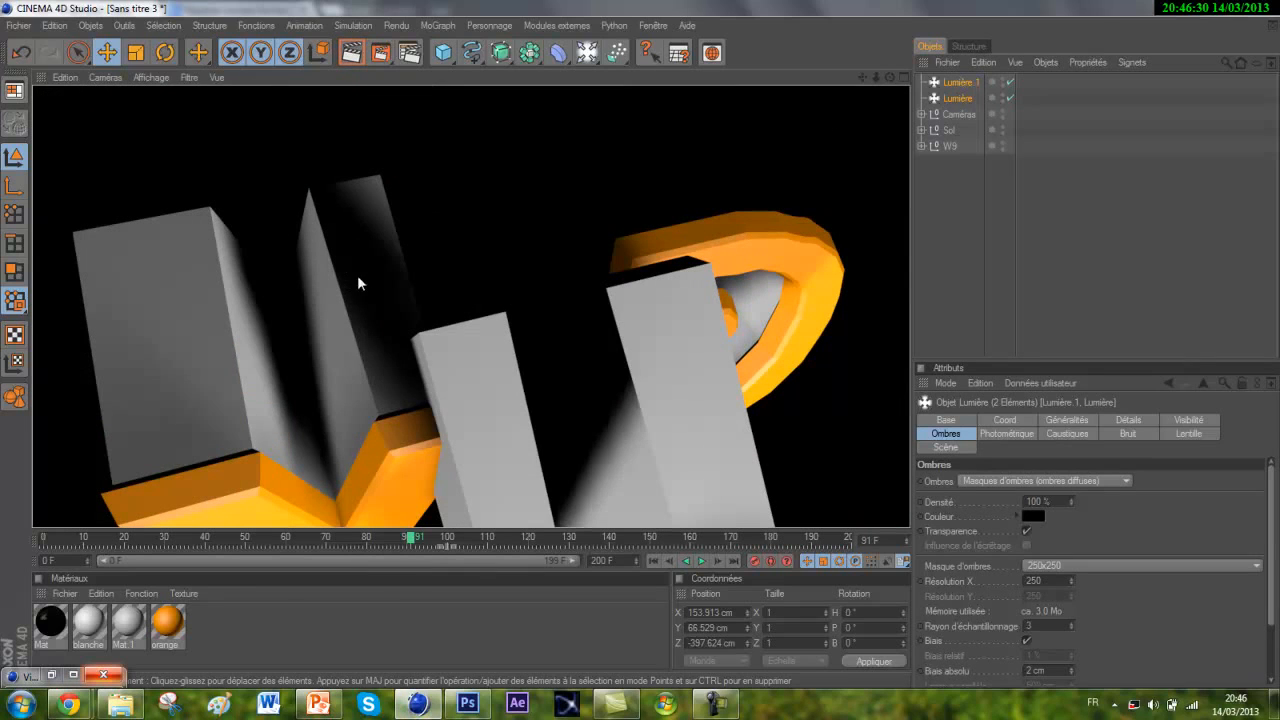
At frame 199, add a plane and move it beneath the logo to about X 179 cm, Y 34 cm.
{"action": "left_click", "coordinate": [650, 562]}
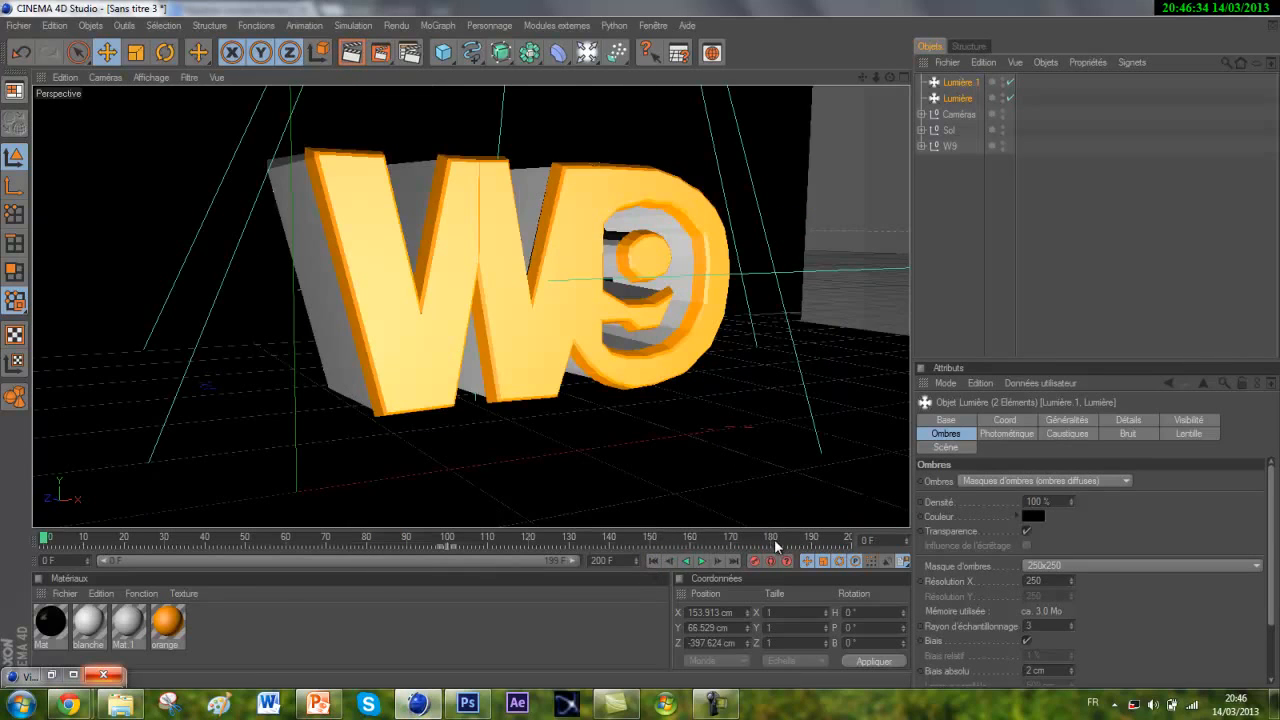
{"action": "left_click_drag", "start_coordinate": [776, 540], "coordinate": [914, 540]}
{"action": "left_click", "coordinate": [984, 206]}
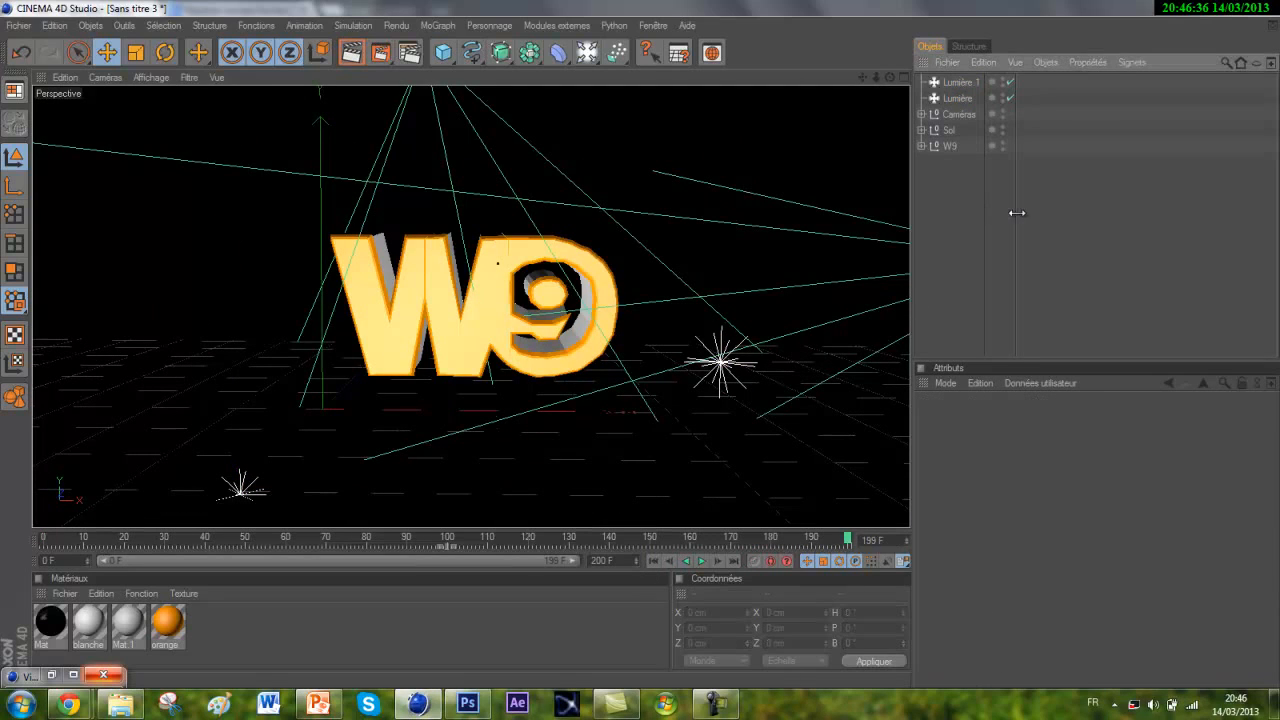
{"action": "left_click", "coordinate": [448, 60]}
{"action": "left_click", "coordinate": [628, 106]}
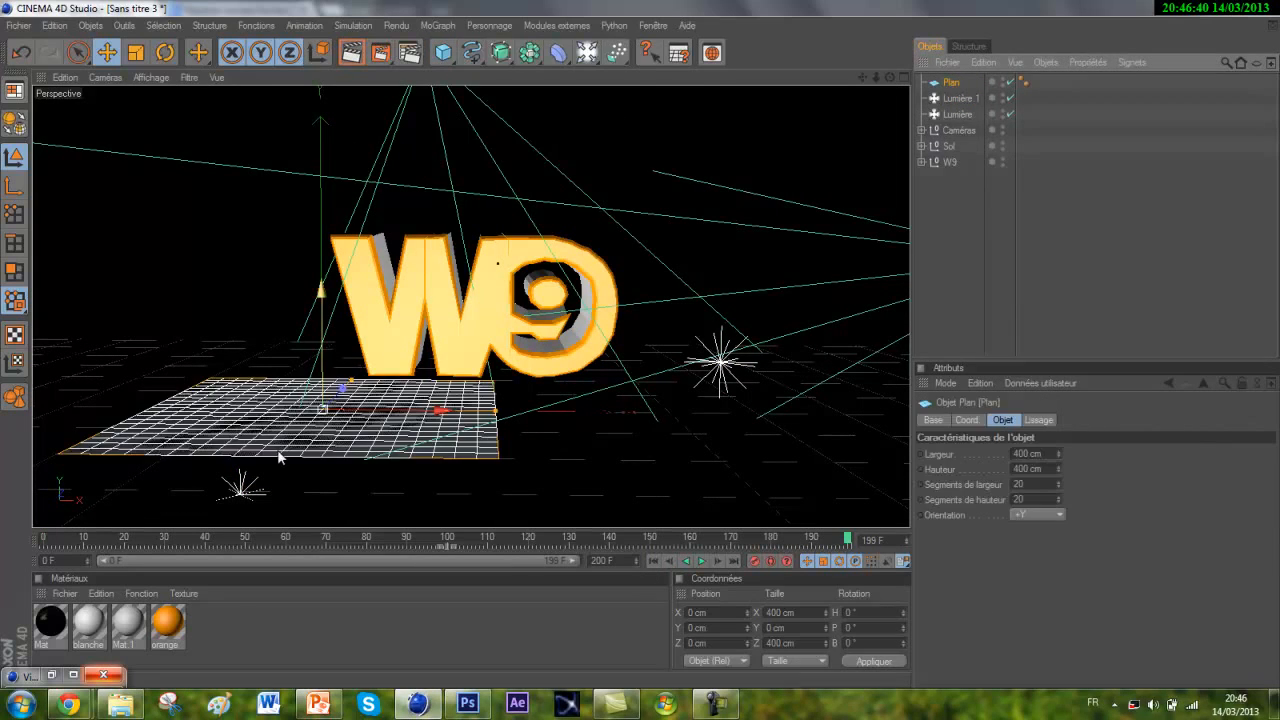
{"action": "left_click_drag", "start_coordinate": [445, 411], "coordinate": [597, 412]}
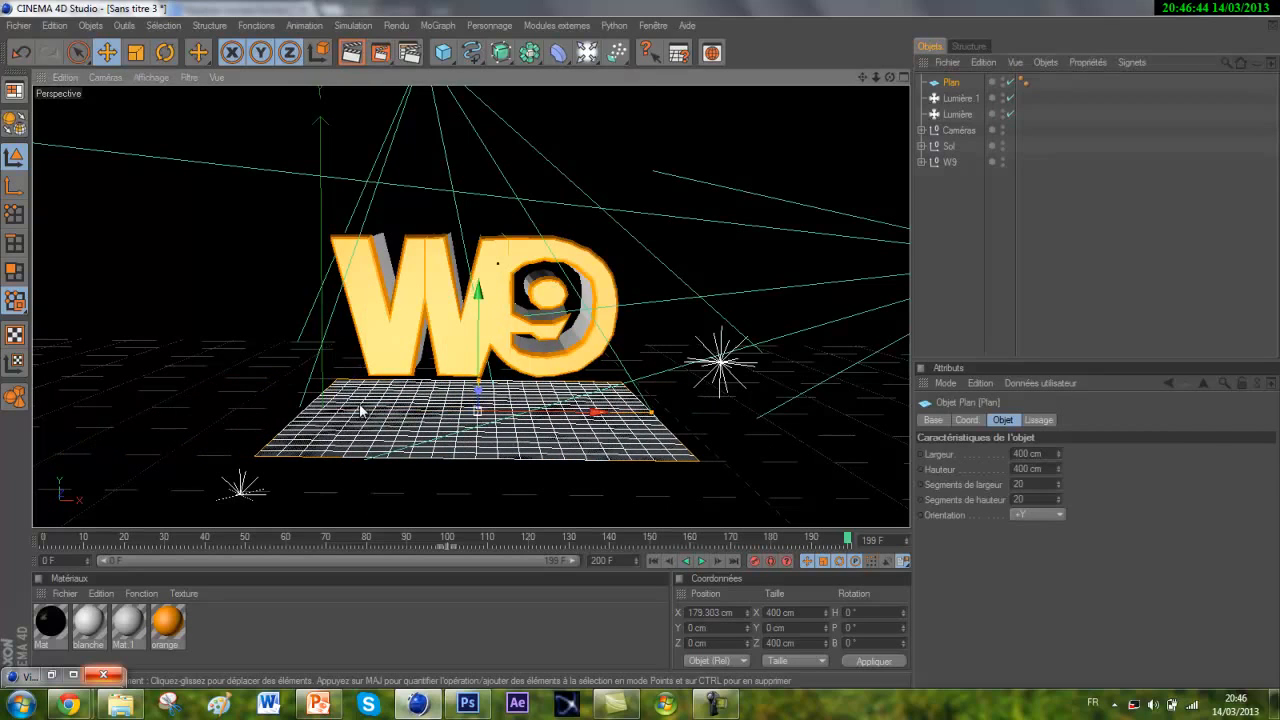
{"action": "left_click_drag", "start_coordinate": [474, 314], "coordinate": [641, 342]}
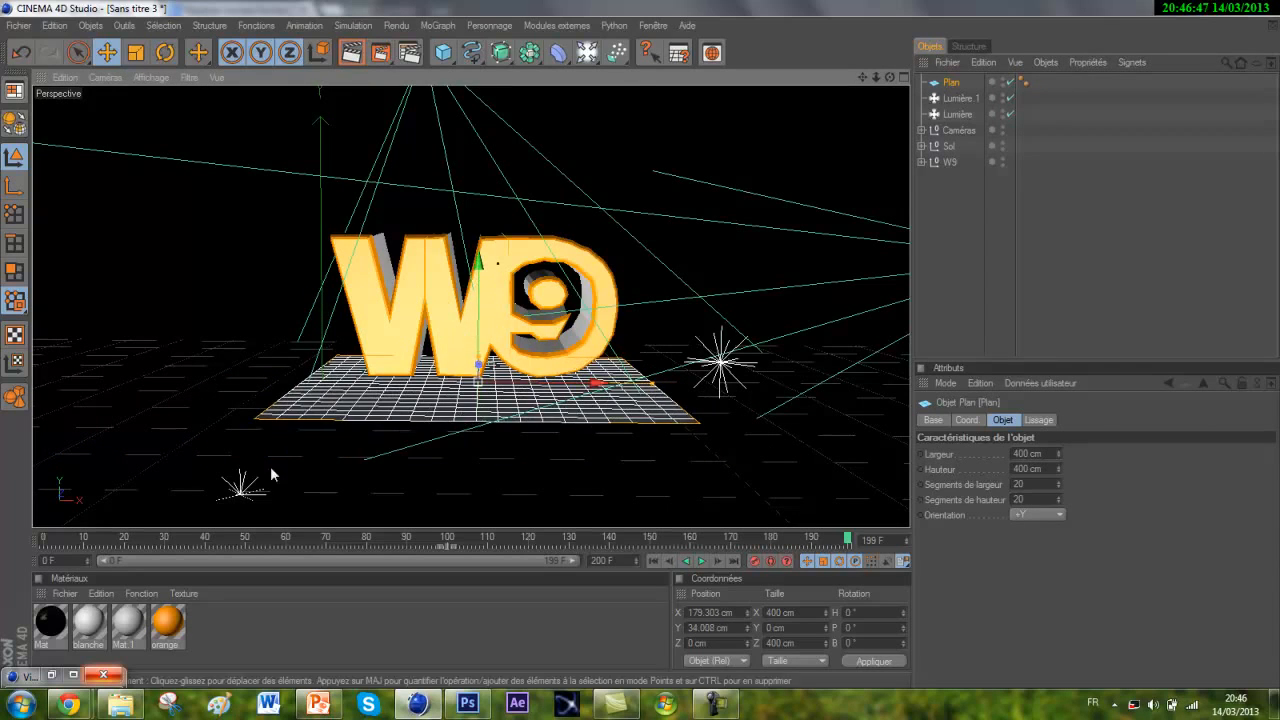
Check the minimised window, then lower the plane to about Y 22 cm and deselect it.
{"action": "left_click", "coordinate": [52, 676]}
{"action": "left_click", "coordinate": [625, 9]}
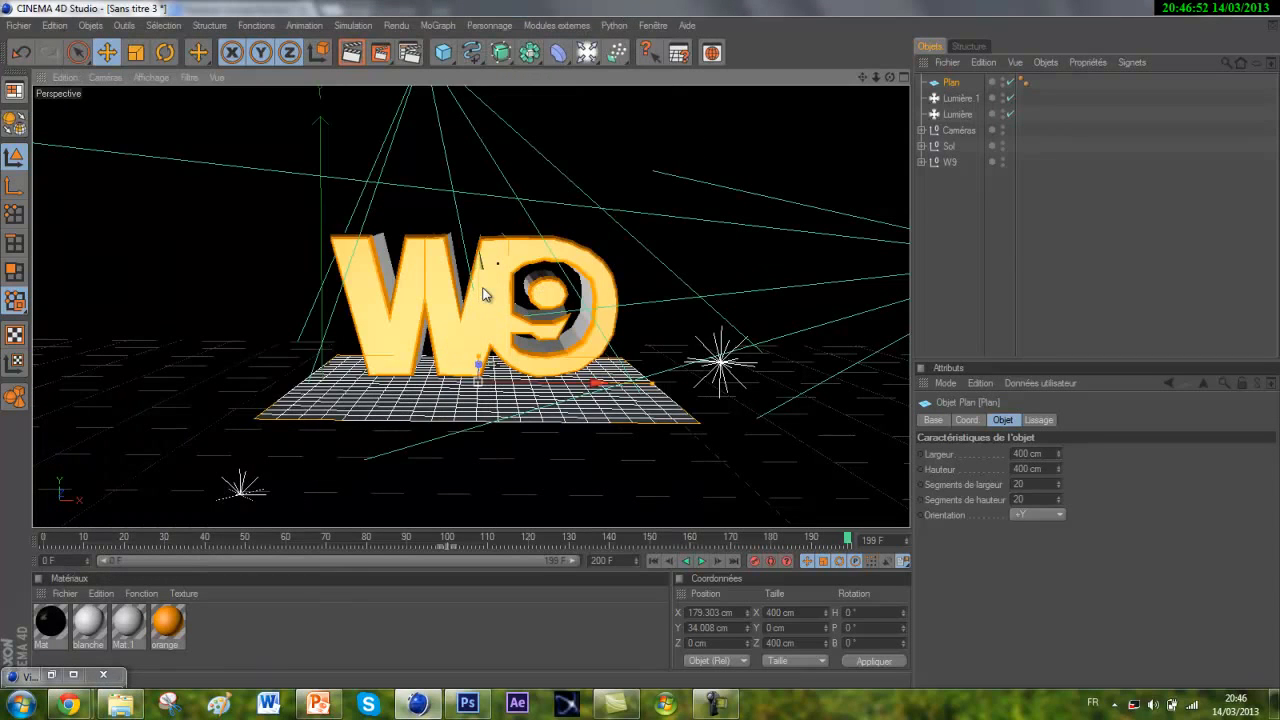
{"action": "left_click_drag", "start_coordinate": [485, 293], "coordinate": [640, 344]}
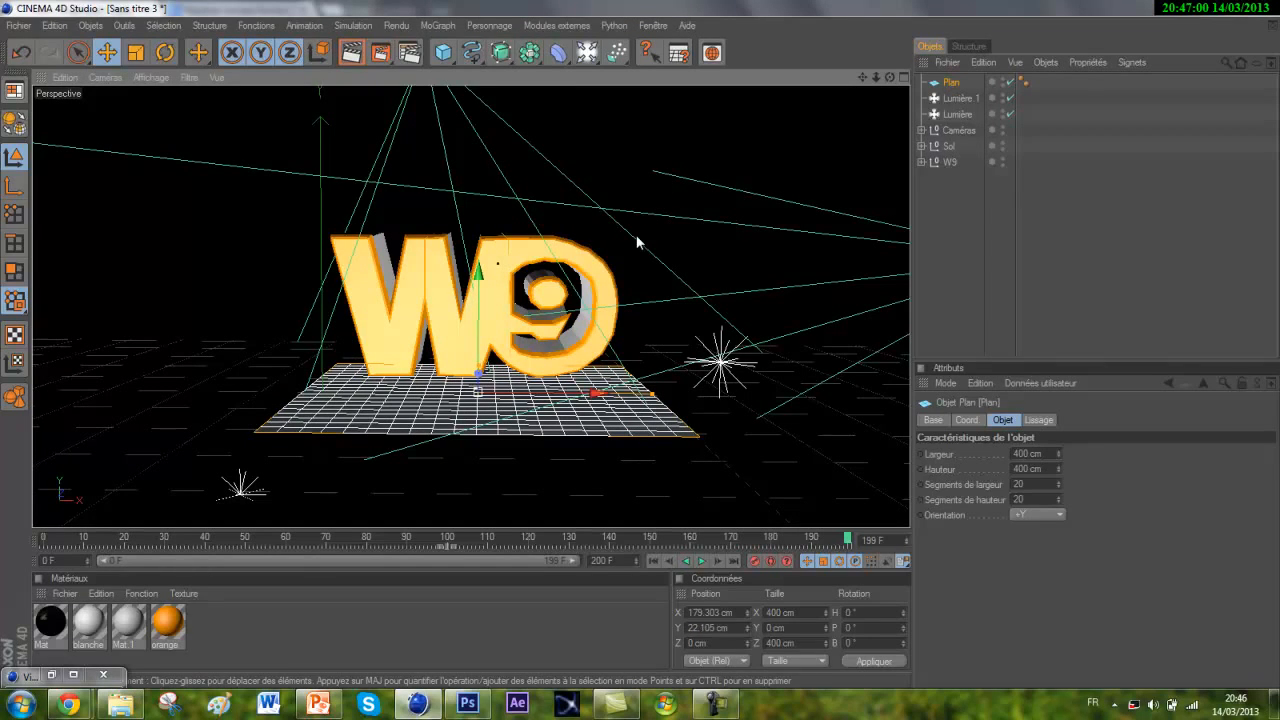
{"action": "left_click_drag", "start_coordinate": [889, 80], "coordinate": [641, 350]}
{"action": "left_click", "coordinate": [947, 235]}
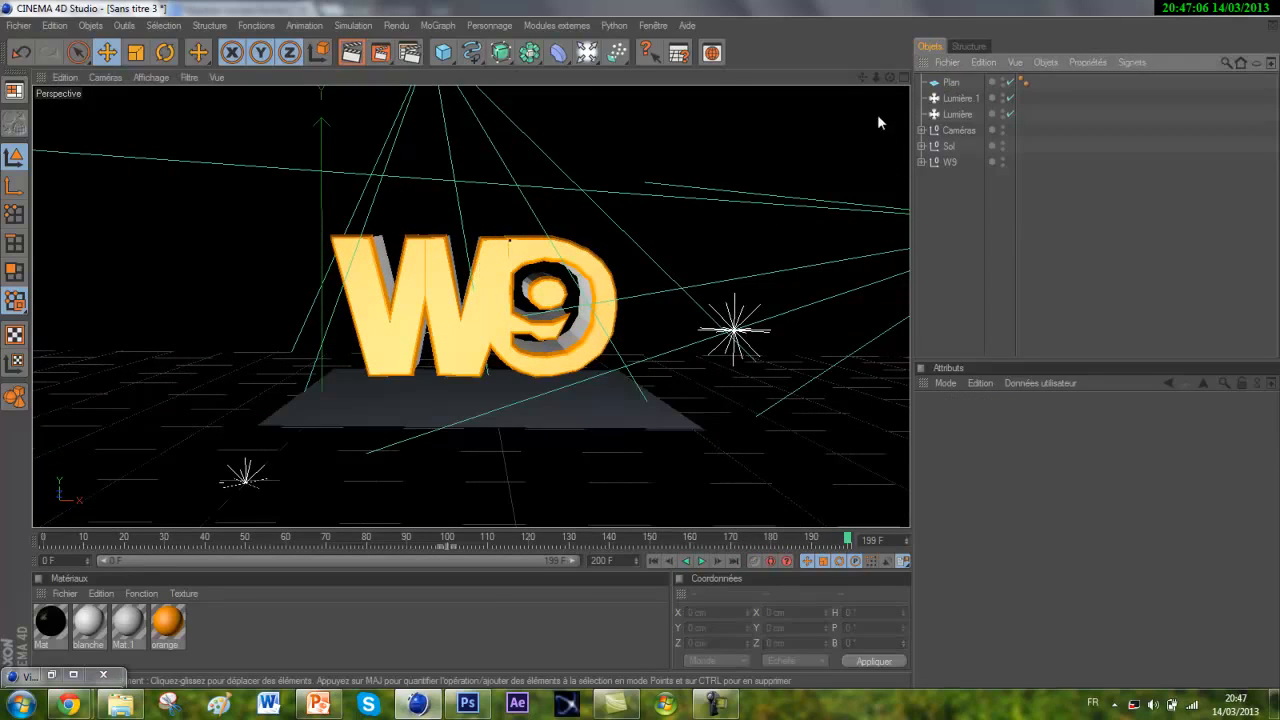
{"action": "mouse_move", "coordinate": [885, 78]}
{"action": "left_mouse_down"}
{"action": "mouse_move", "coordinate": [636, 343]}
{"action": "mouse_move", "coordinate": [649, 354]}
{"action": "mouse_move", "coordinate": [587, 341]}
{"action": "mouse_move", "coordinate": [644, 360]}
{"action": "mouse_move", "coordinate": [636, 345]}
{"action": "mouse_move", "coordinate": [890, 73]}
{"action": "left_mouse_up"}
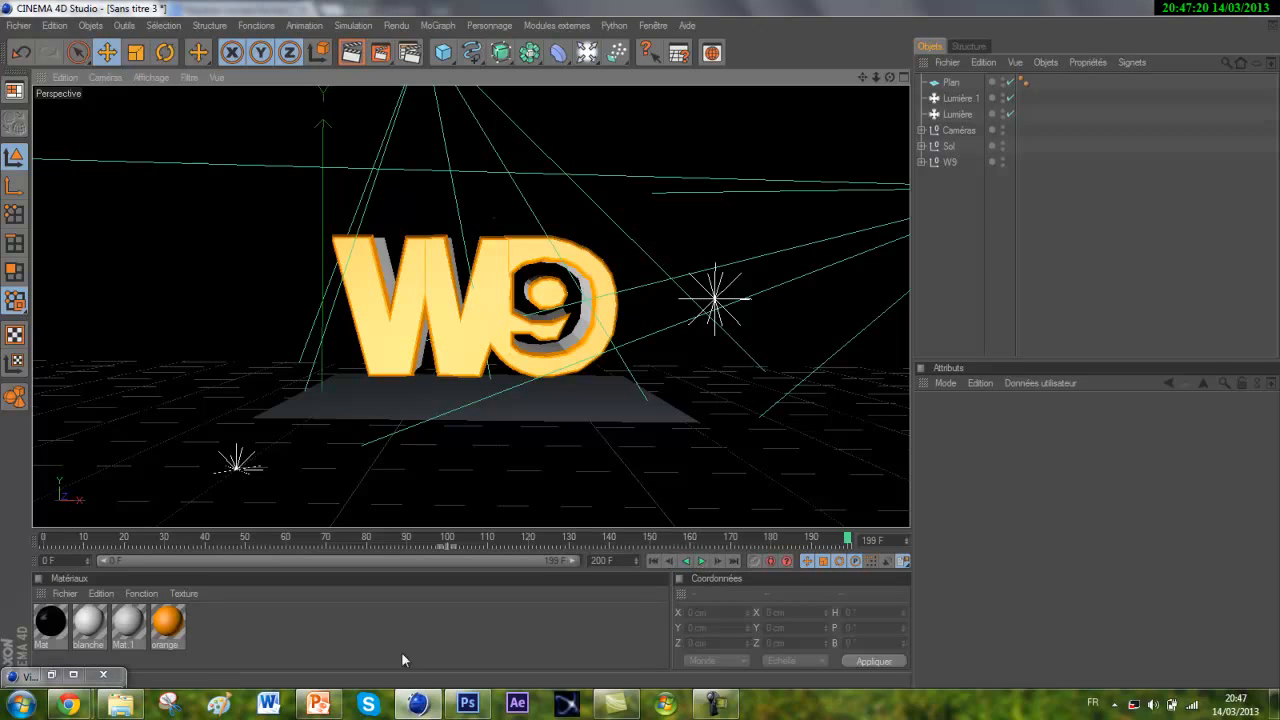
Make the Mat.1 material pure white (255, 255, 255) and enable its luminescence at 1000 % intensity.
{"action": "left_click", "coordinate": [558, 420]}
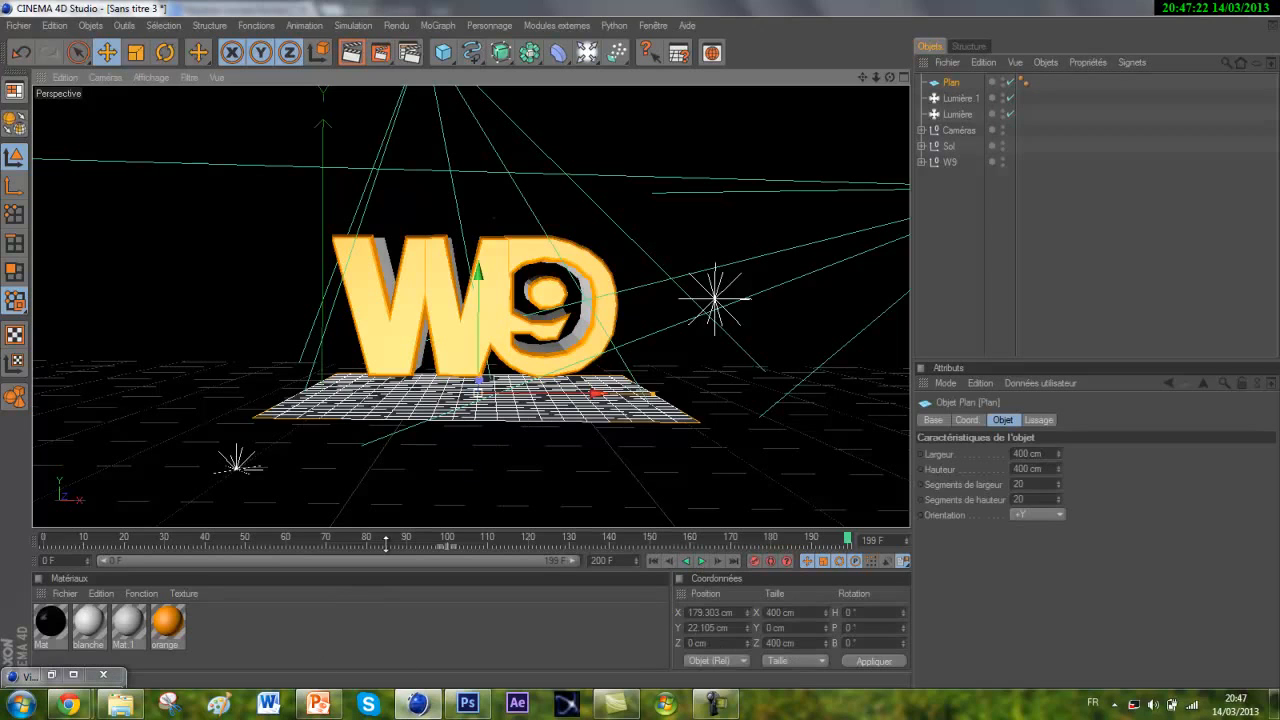
{"action": "double_click", "coordinate": [125, 630]}
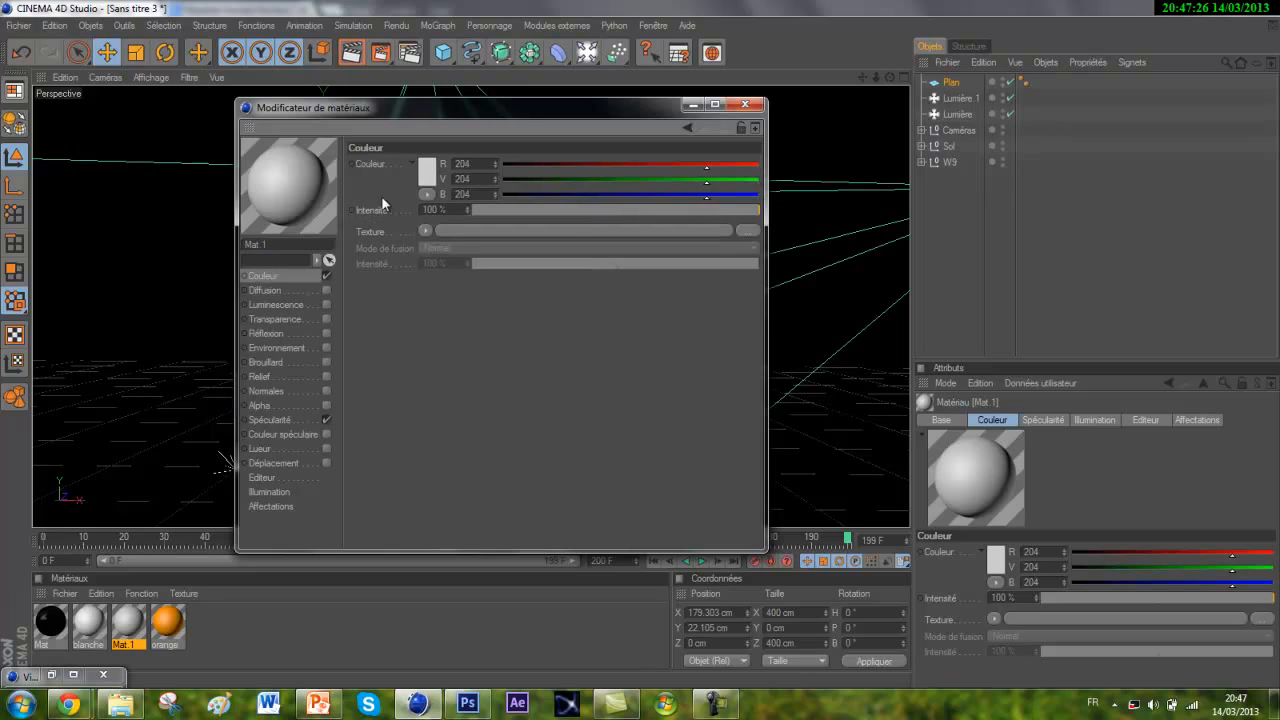
{"action": "left_click", "coordinate": [427, 172]}
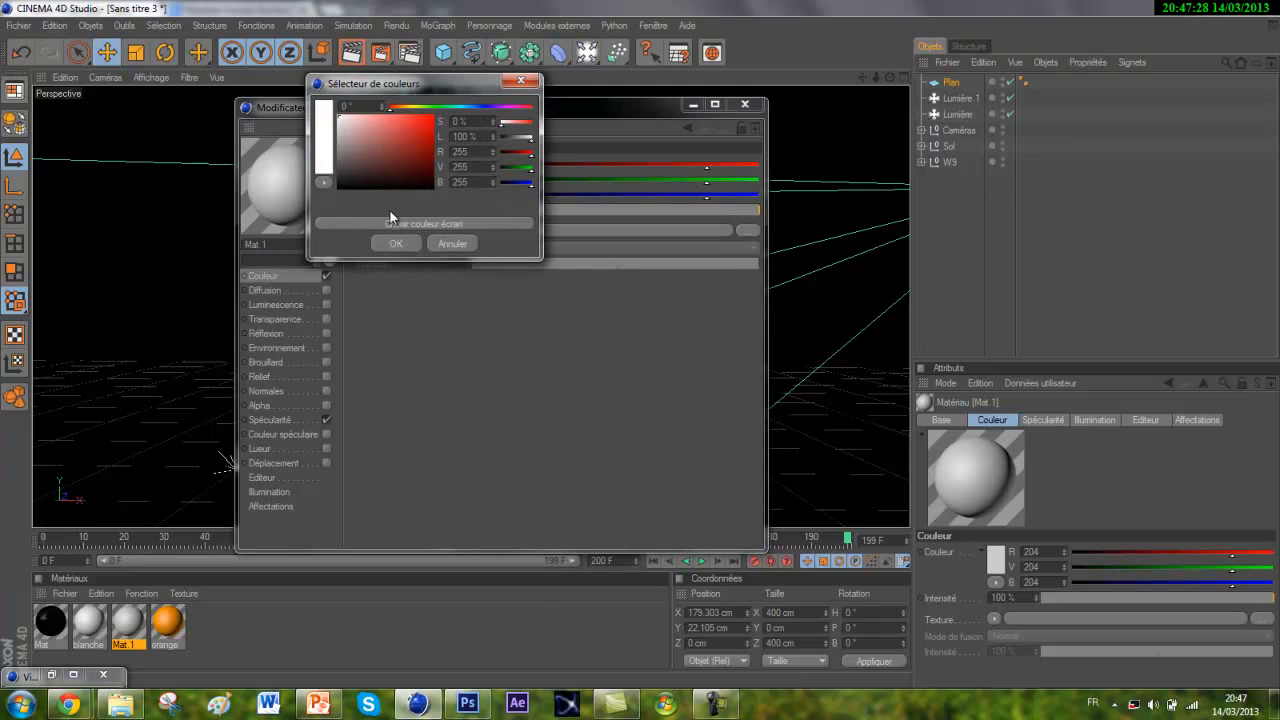
{"action": "left_click", "coordinate": [395, 244]}
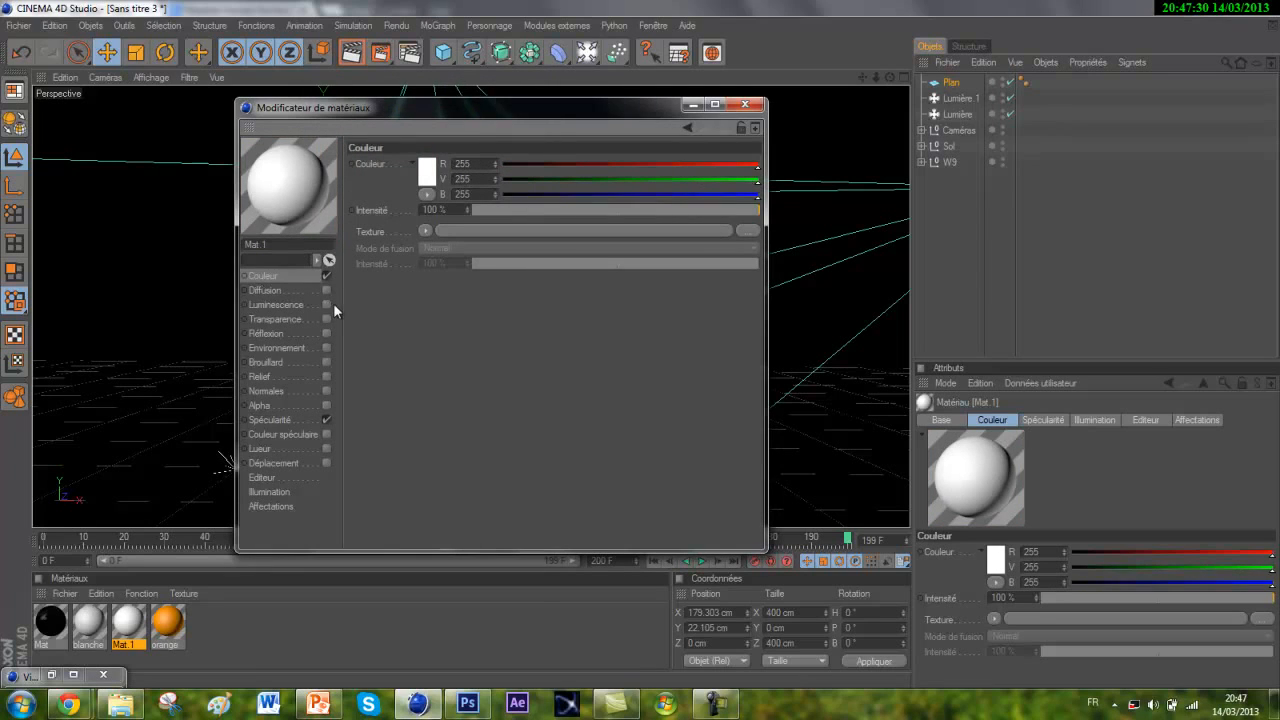
{"action": "left_click", "coordinate": [327, 305]}
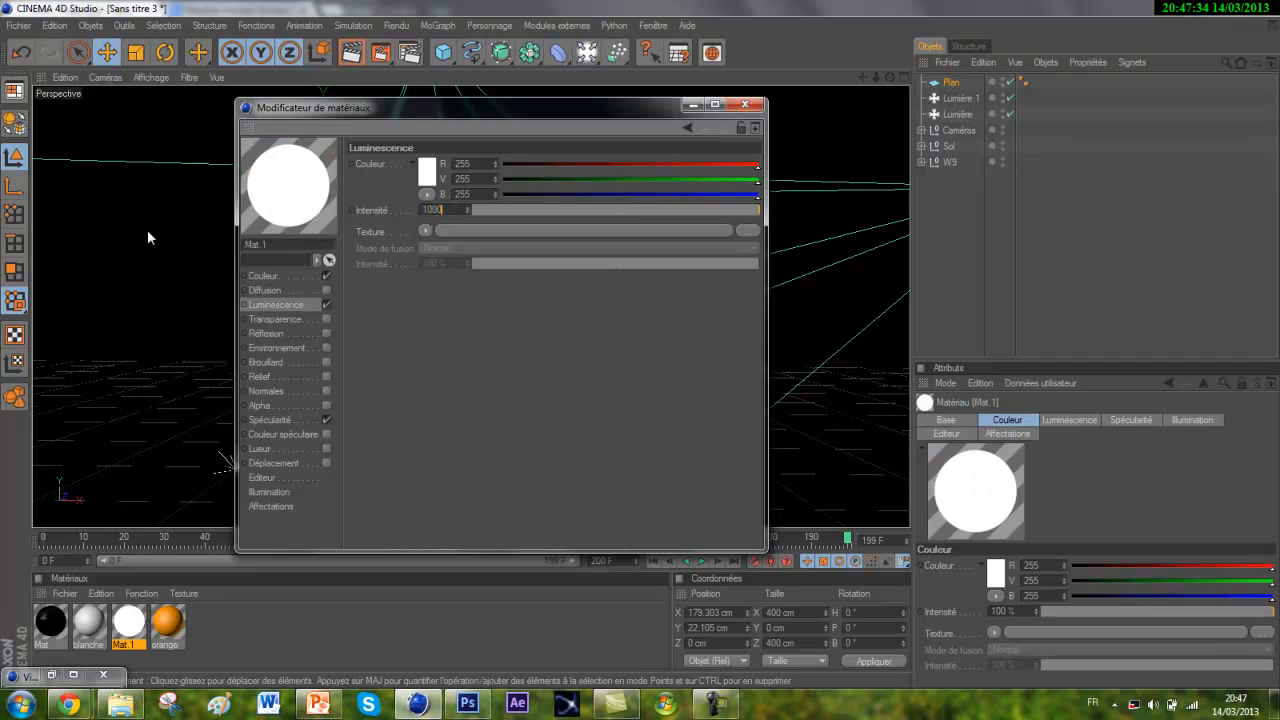
{"action": "type", "text": "1000"}
{"action": "key", "text": "Return"}
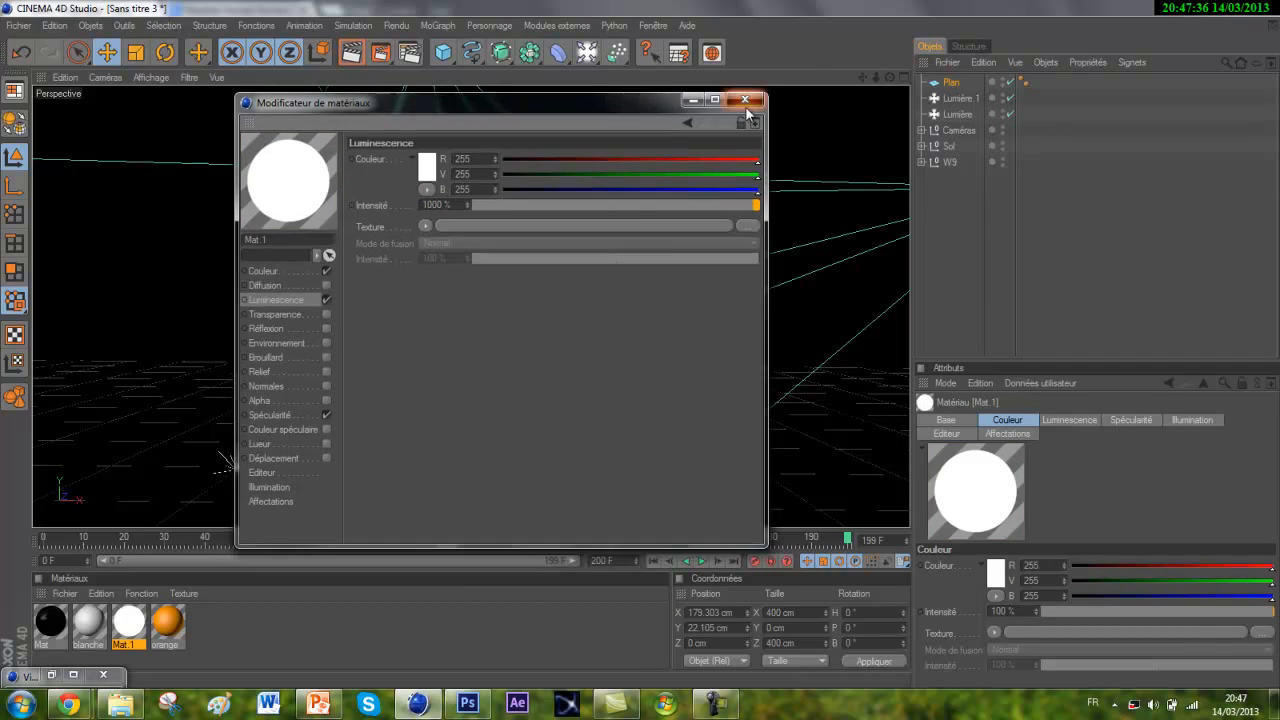
{"action": "left_click", "coordinate": [745, 100]}
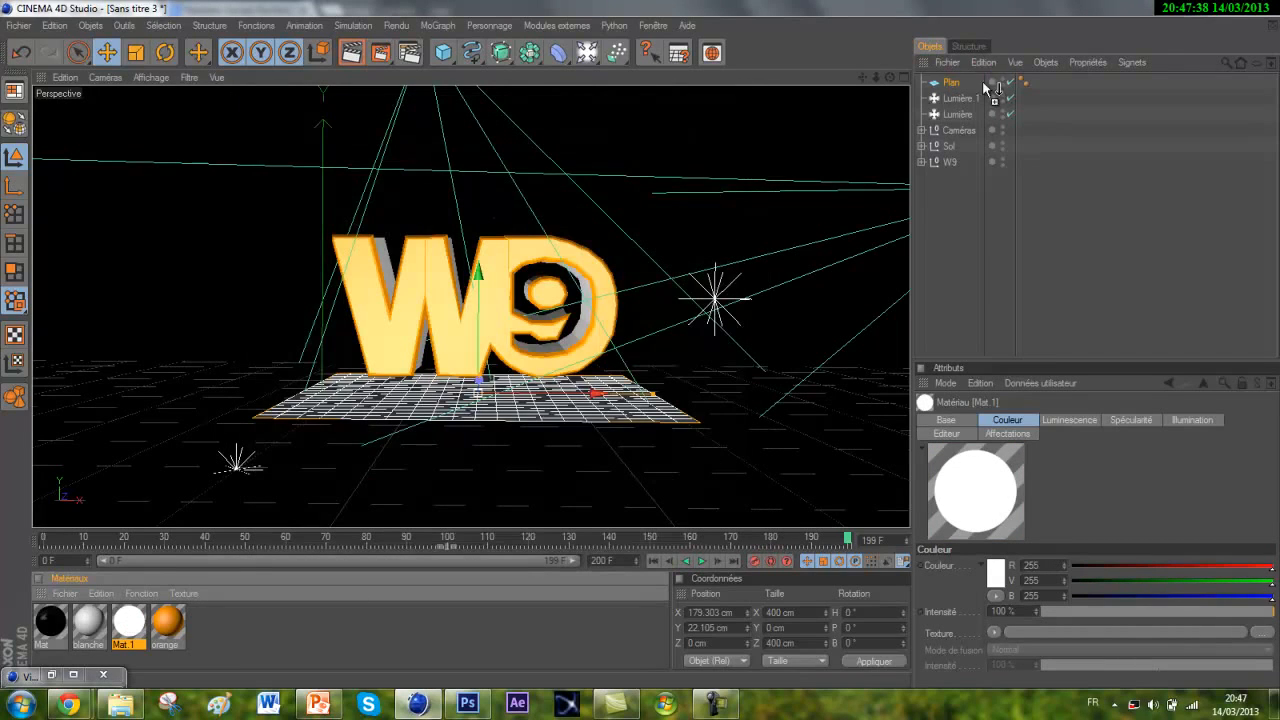
Apply the Mat.1 material to the plane and tilt it upright to a pitch of about -115°.
{"action": "left_click_drag", "start_coordinate": [965, 88], "coordinate": [962, 86]}
{"action": "key", "text": "r"}
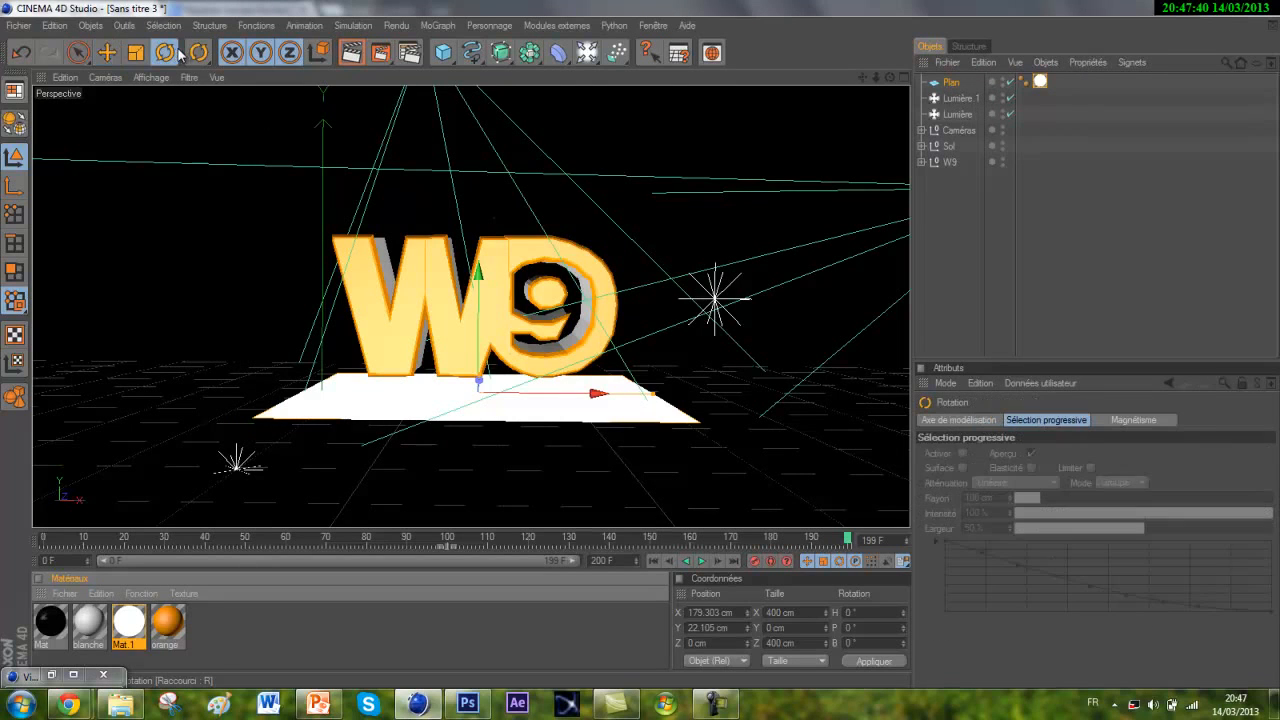
{"action": "left_click_drag", "start_coordinate": [500, 398], "coordinate": [505, 228]}
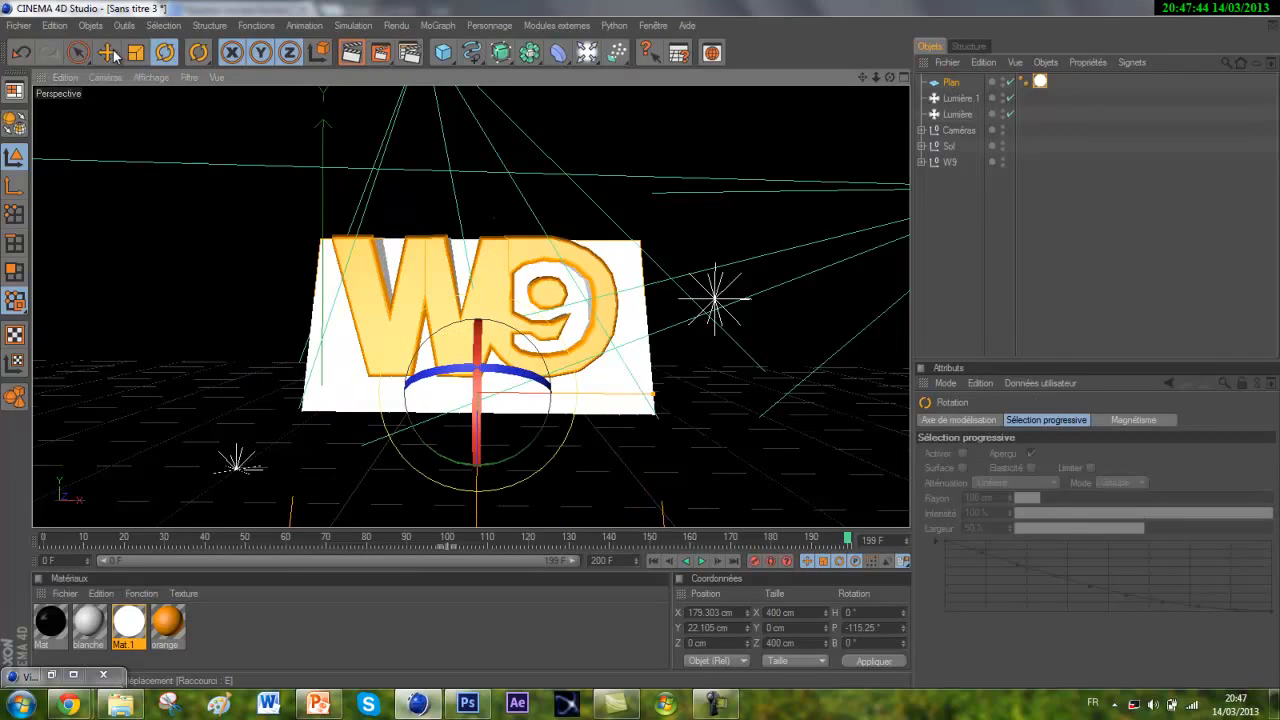
Move the tilted plane in front of the logo, to about Y 167 cm and Z -206 cm.
{"action": "key", "text": "e"}
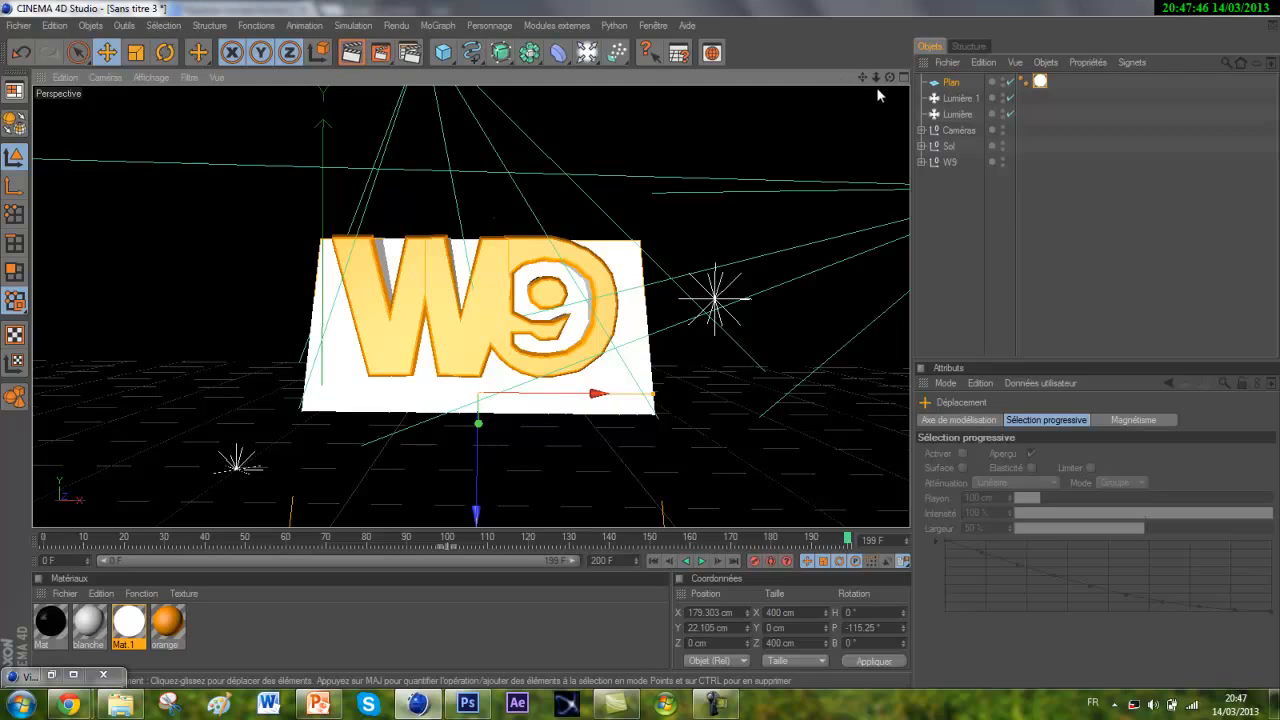
{"action": "left_click_drag", "start_coordinate": [643, 350], "coordinate": [791, 194], "text": "alt"}
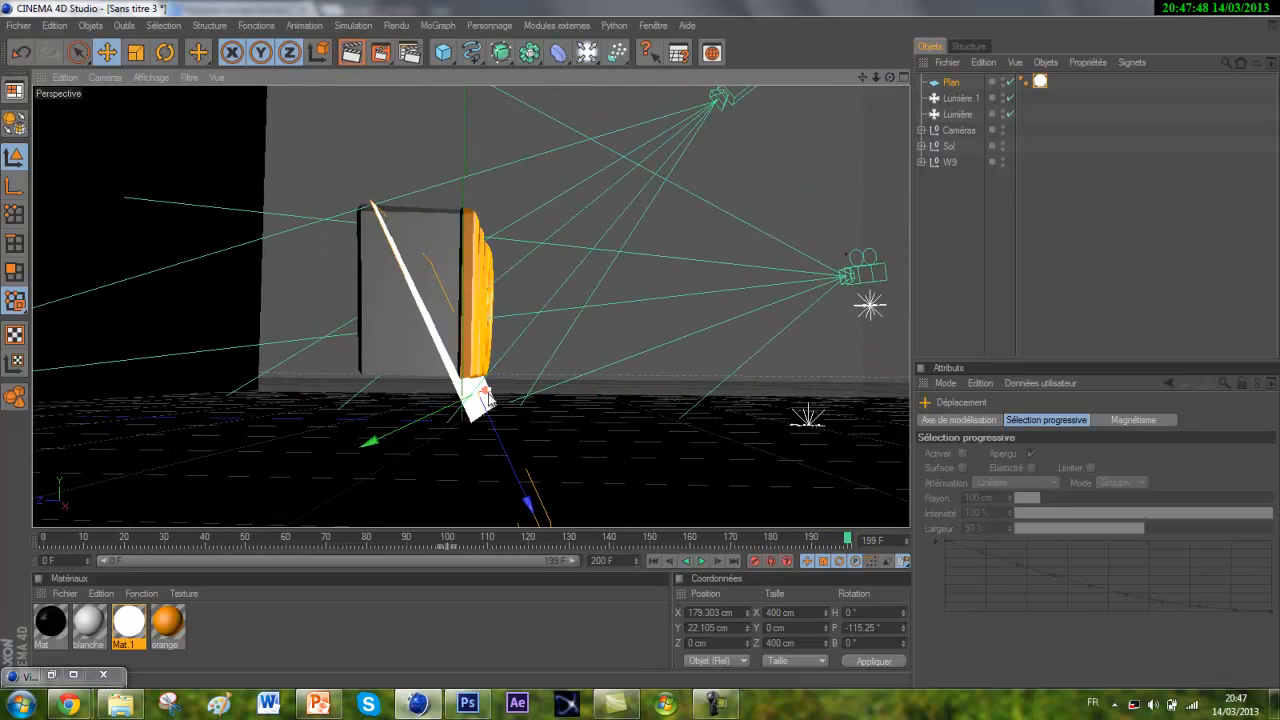
{"action": "left_click_drag", "start_coordinate": [434, 418], "coordinate": [637, 342]}
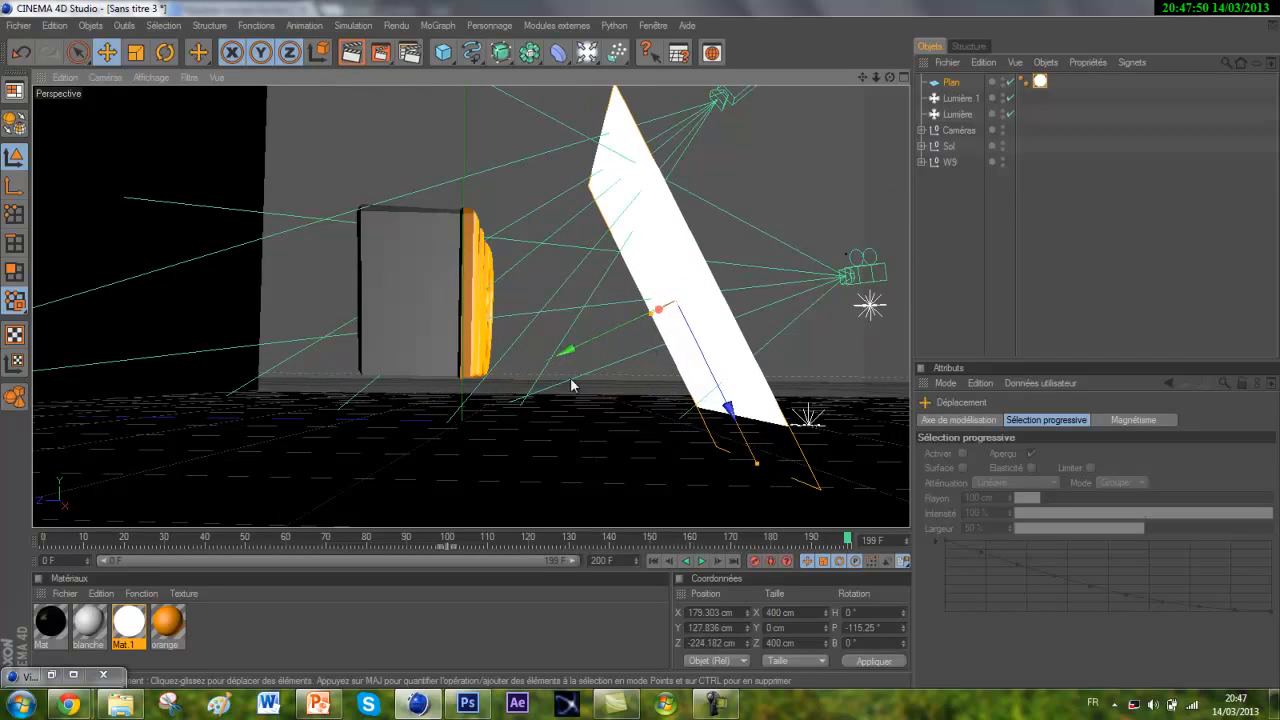
{"action": "left_click_drag", "start_coordinate": [726, 402], "coordinate": [637, 339]}
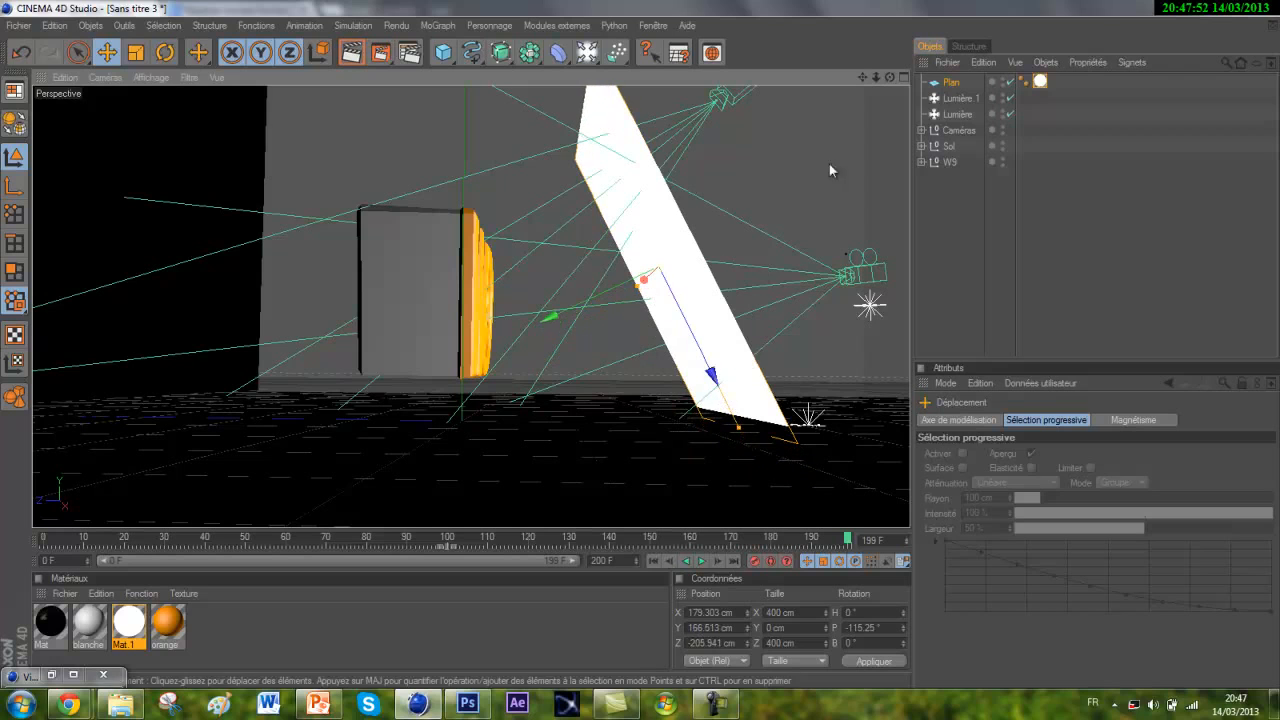
Render the view with the luminous plane in front of the logo, disable the plane and render again.
{"action": "left_click_drag", "start_coordinate": [888, 76], "coordinate": [641, 349]}
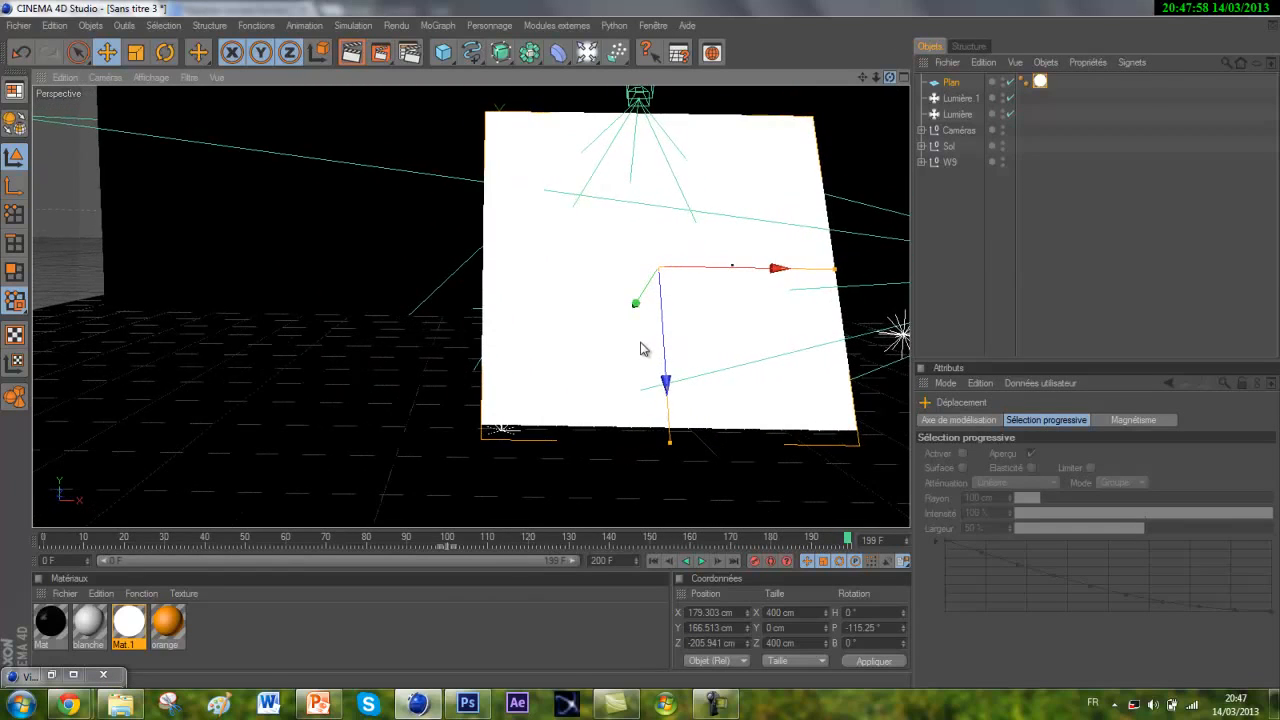
{"action": "left_click_drag", "start_coordinate": [866, 82], "coordinate": [643, 351]}
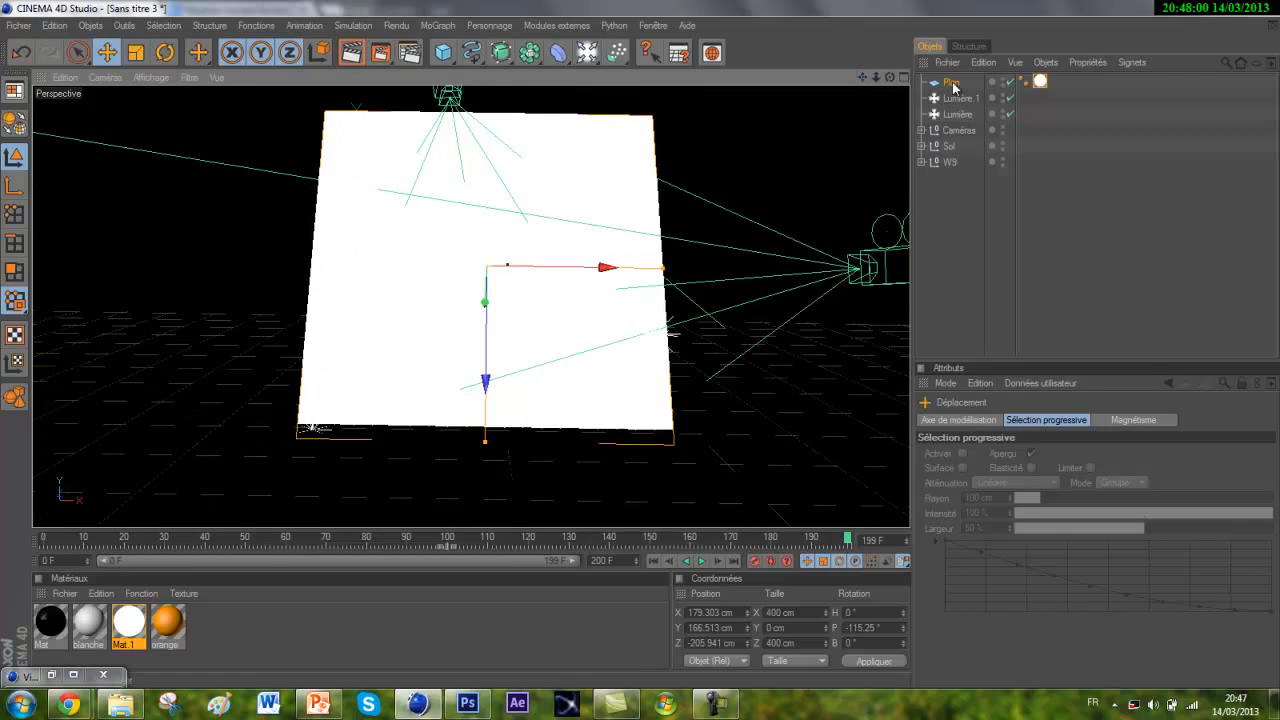
{"action": "left_click", "coordinate": [351, 52]}
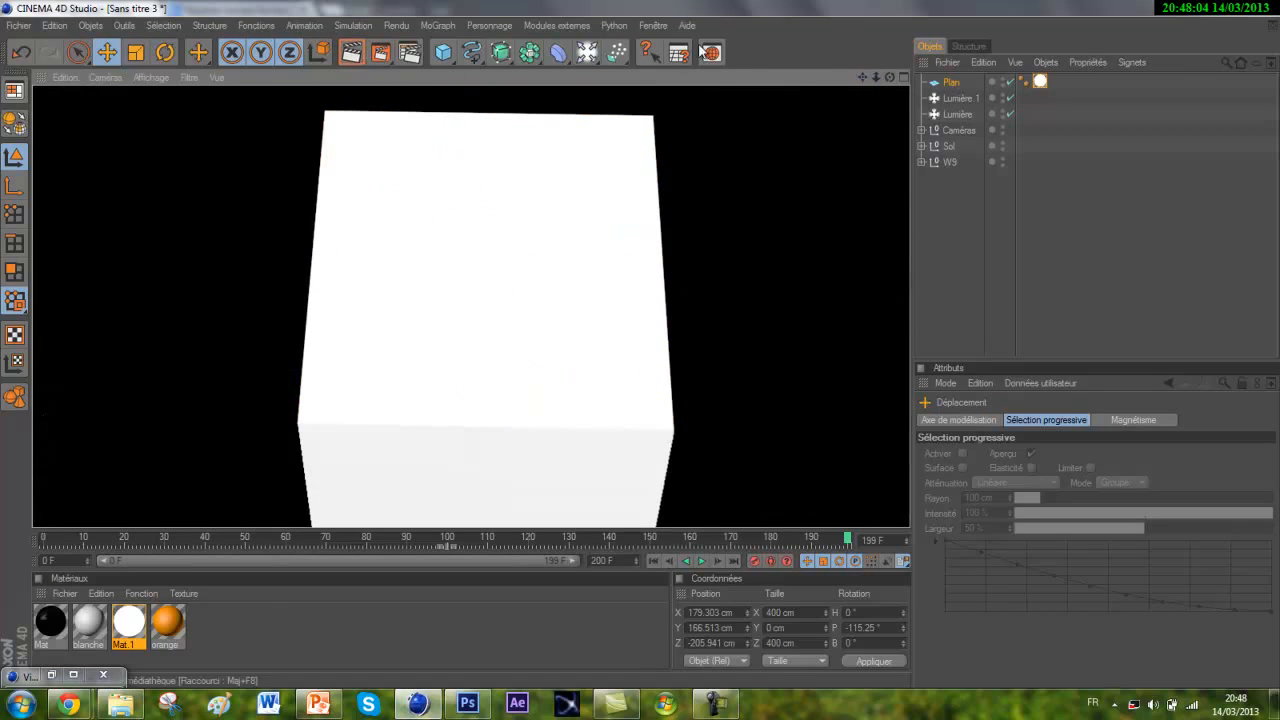
{"action": "left_click", "coordinate": [1010, 82]}
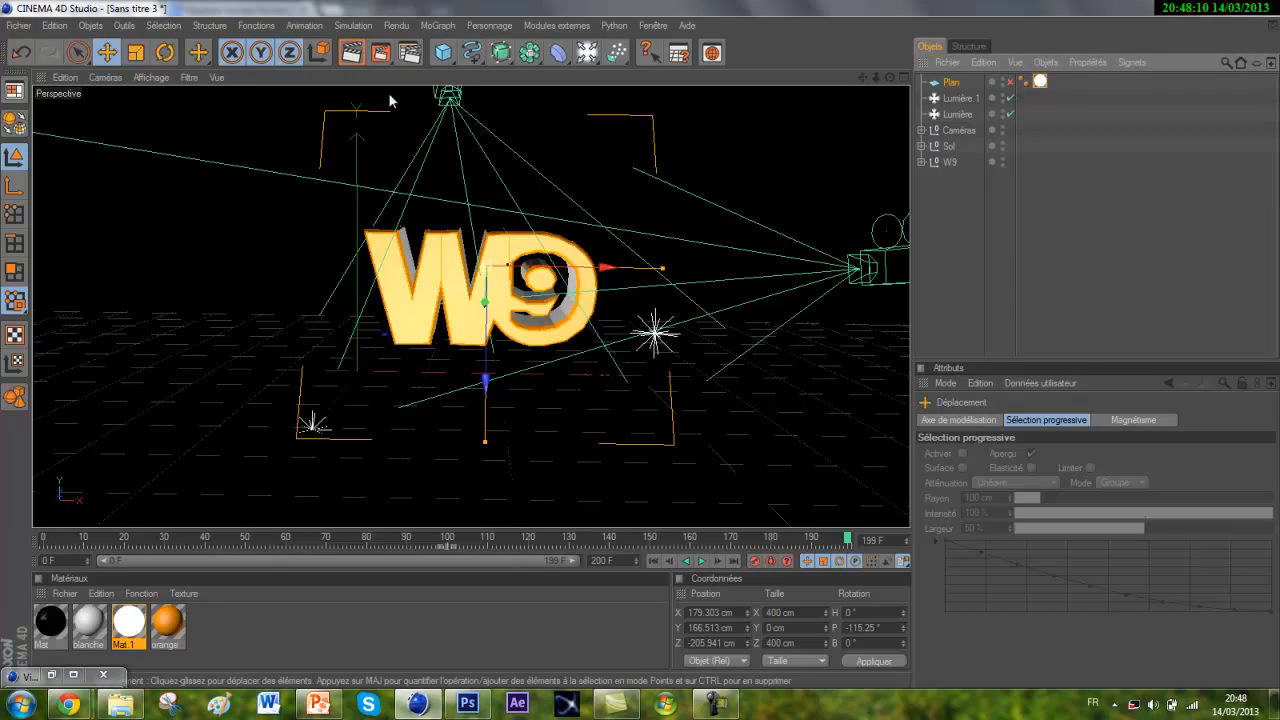
{"action": "left_click", "coordinate": [353, 54]}
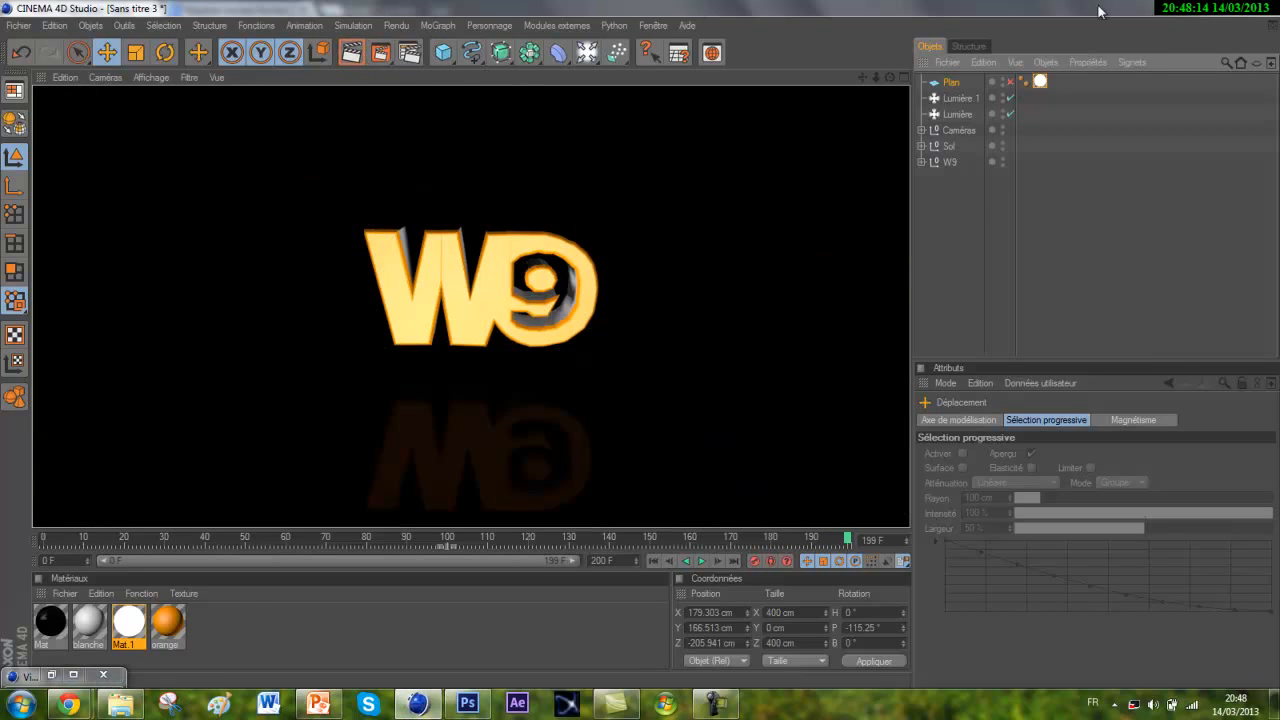
Add the Global Illumination and Ambient Occlusion effects to the render settings.
{"action": "left_click", "coordinate": [409, 52]}
{"action": "left_click_drag", "start_coordinate": [439, 11], "coordinate": [424, 92]}
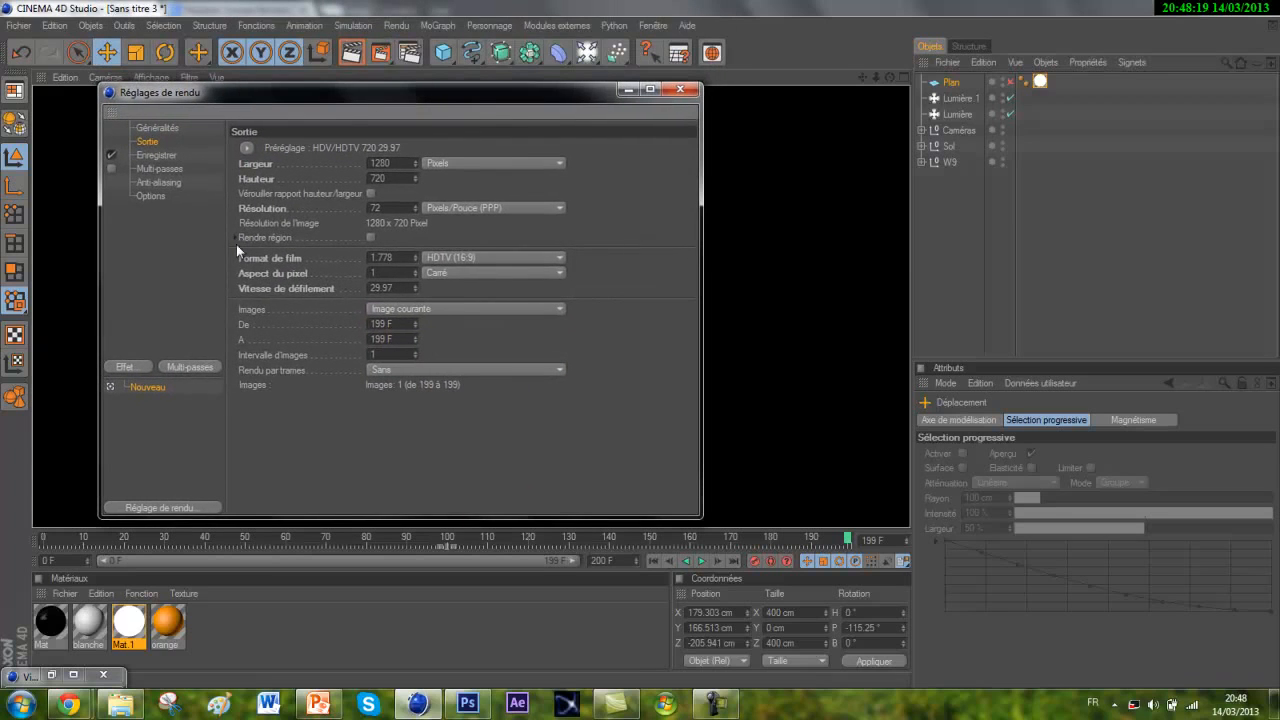
{"action": "left_click", "coordinate": [125, 367]}
{"action": "left_click", "coordinate": [189, 519]}
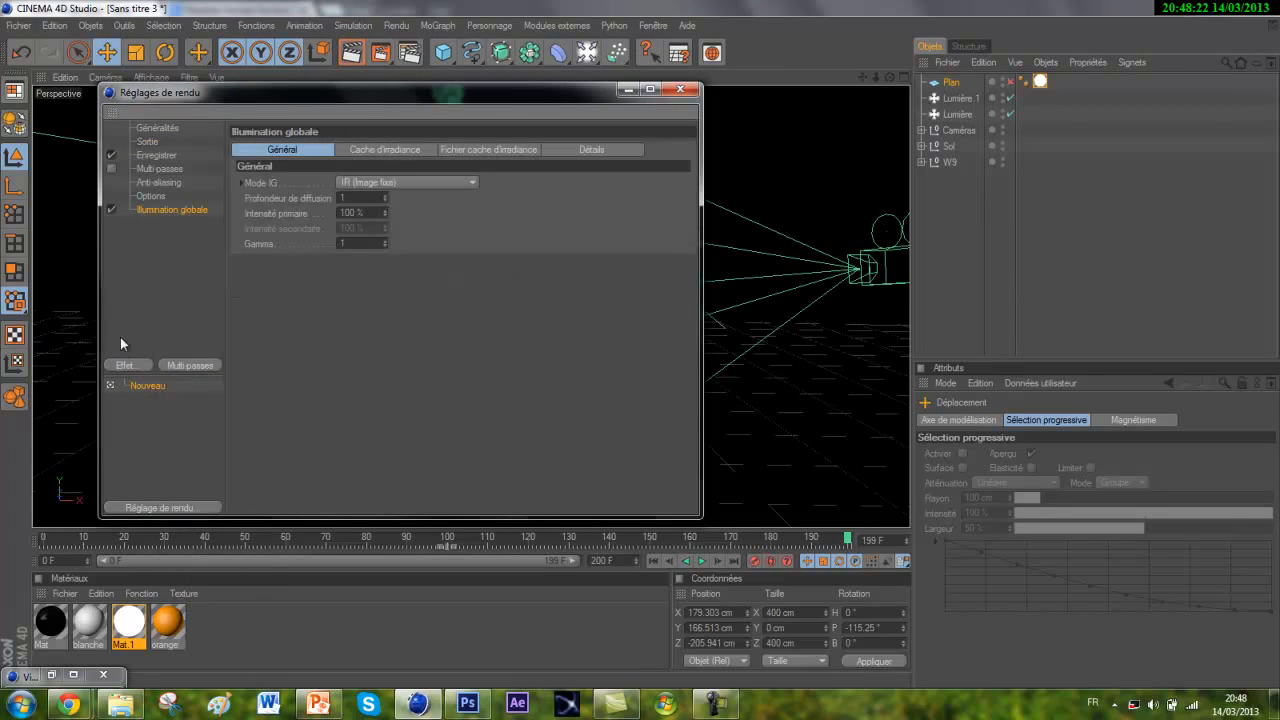
{"action": "left_click", "coordinate": [130, 365]}
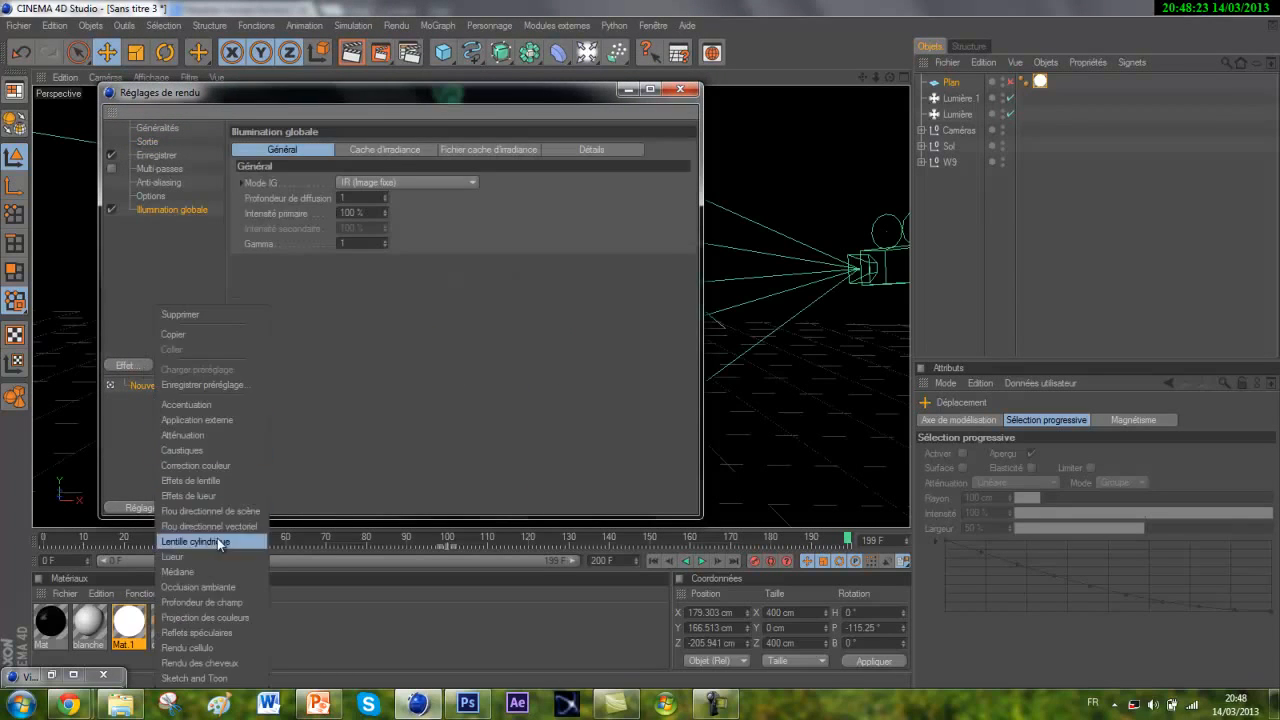
{"action": "left_click", "coordinate": [200, 587]}
{"action": "left_click", "coordinate": [681, 90]}
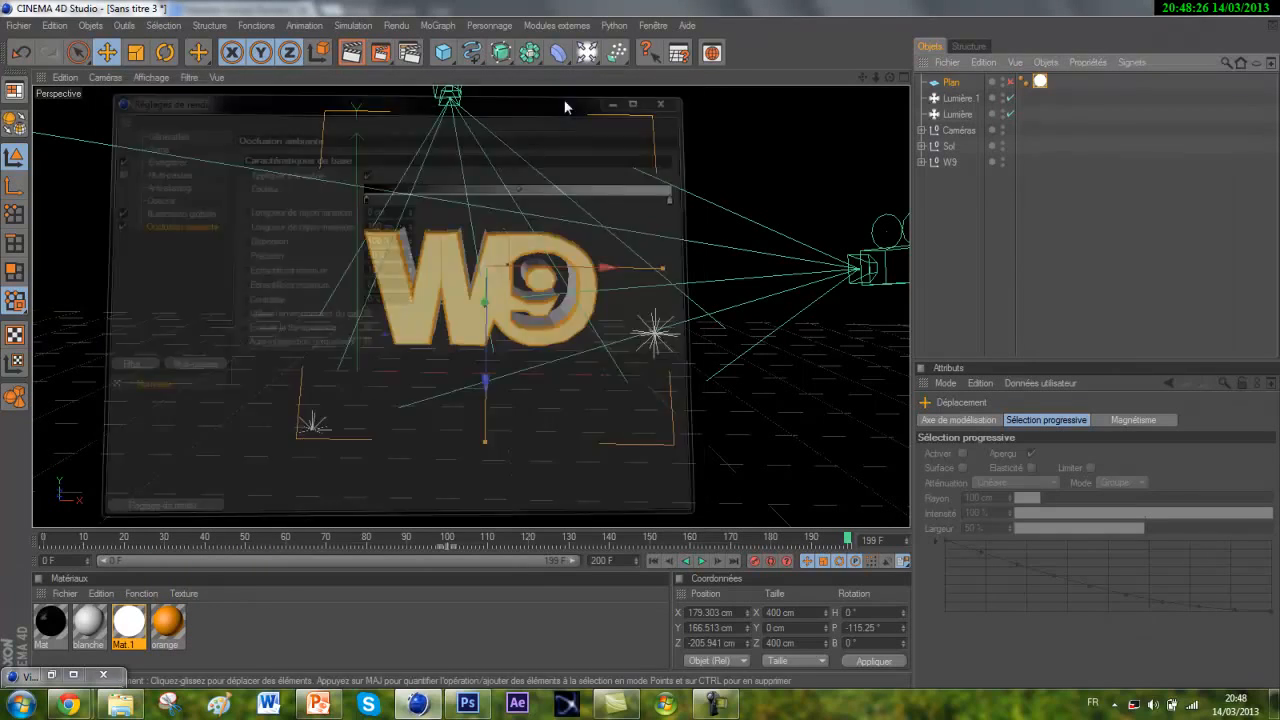
Render the view with the added effects and check the processor load in Windows Task Manager meanwhile.
{"action": "left_click", "coordinate": [350, 53]}
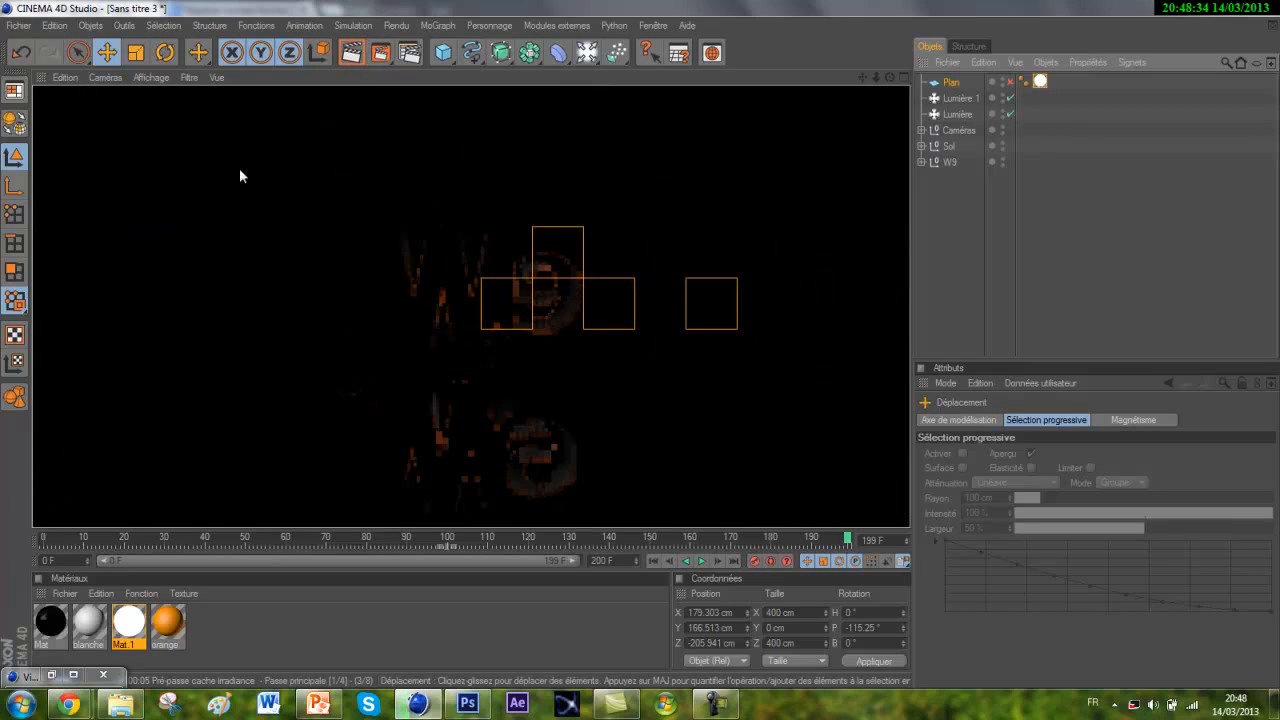
{"action": "left_click", "coordinate": [472, 700]}
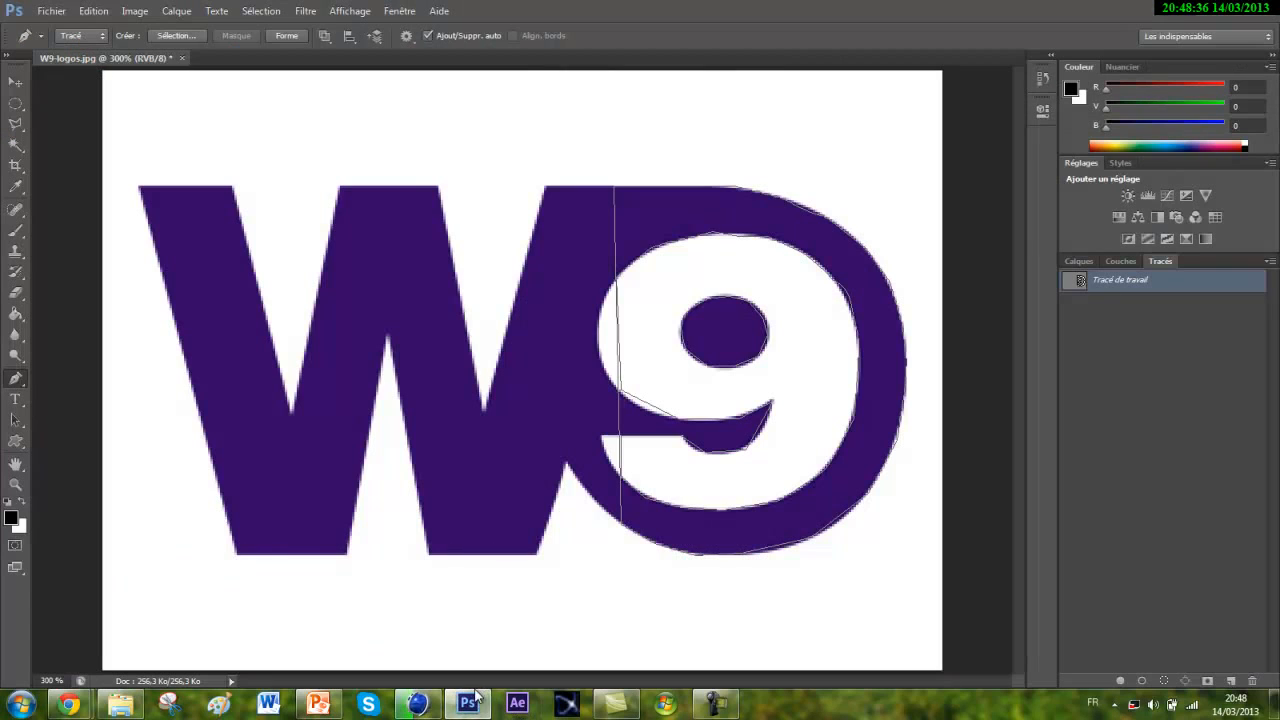
{"action": "left_click", "coordinate": [472, 700]}
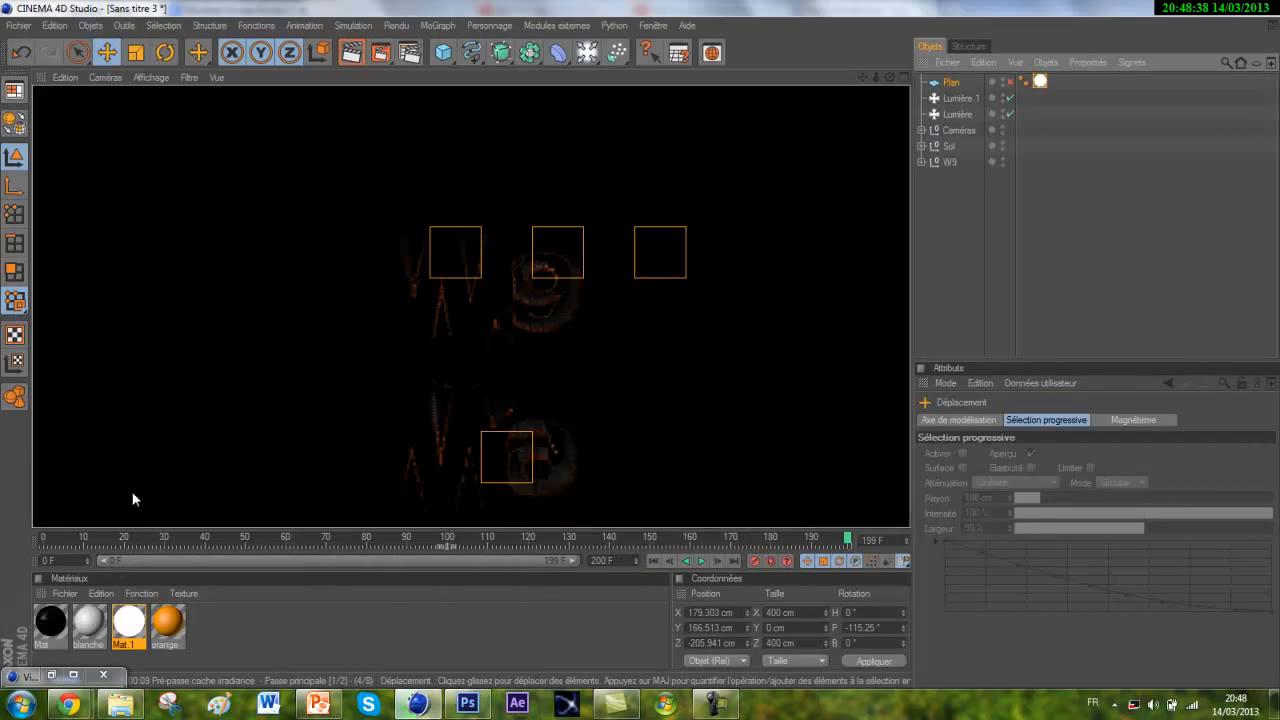
{"action": "right_click", "coordinate": [876, 703]}
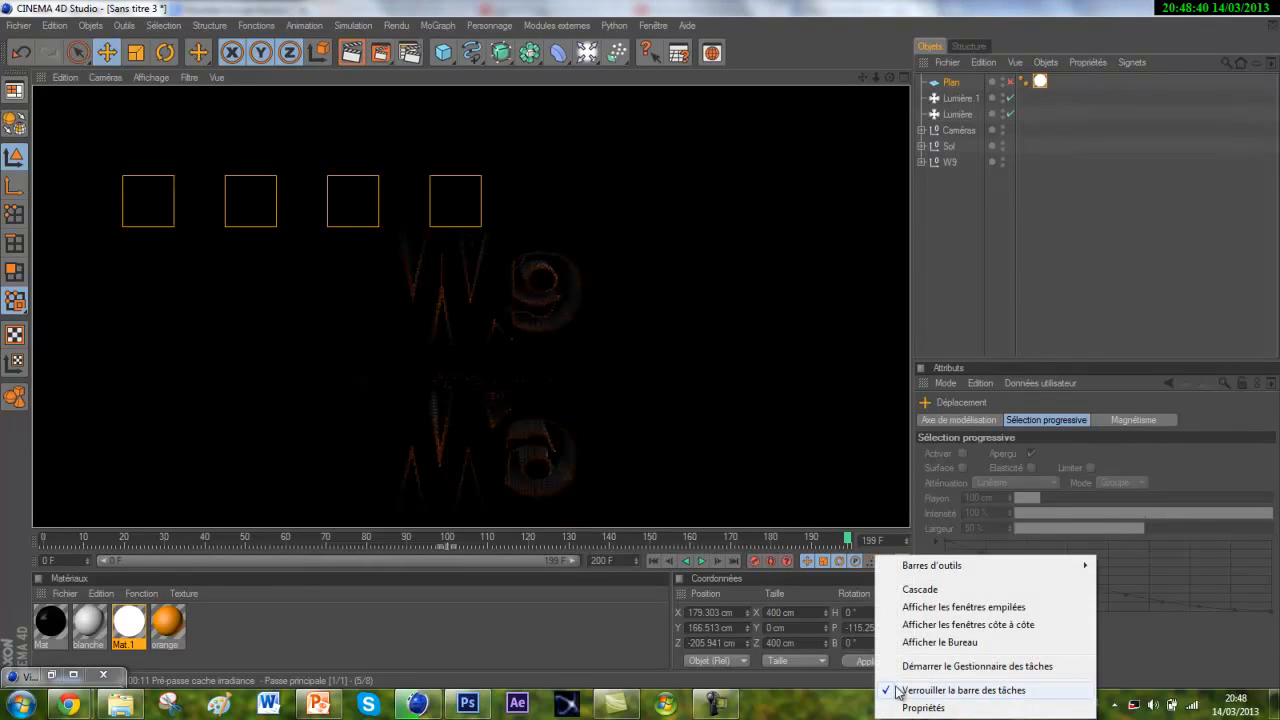
{"action": "left_click", "coordinate": [930, 667]}
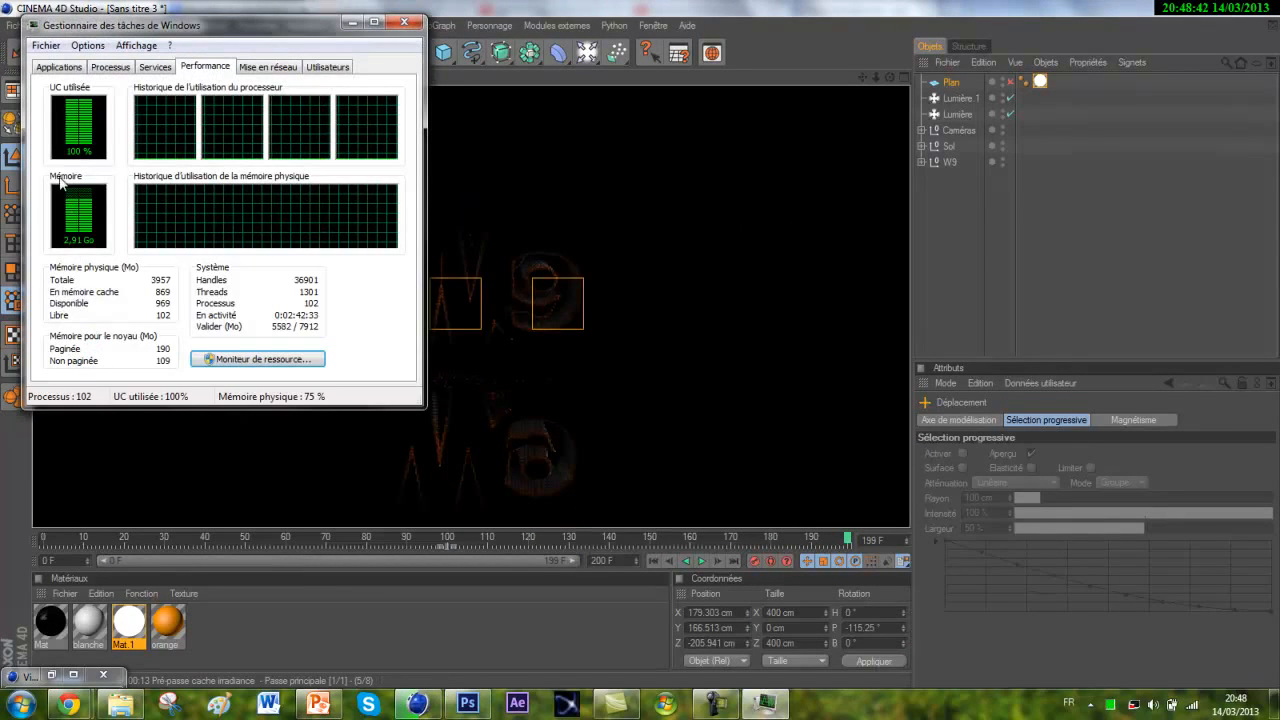
{"action": "left_click", "coordinate": [404, 22]}
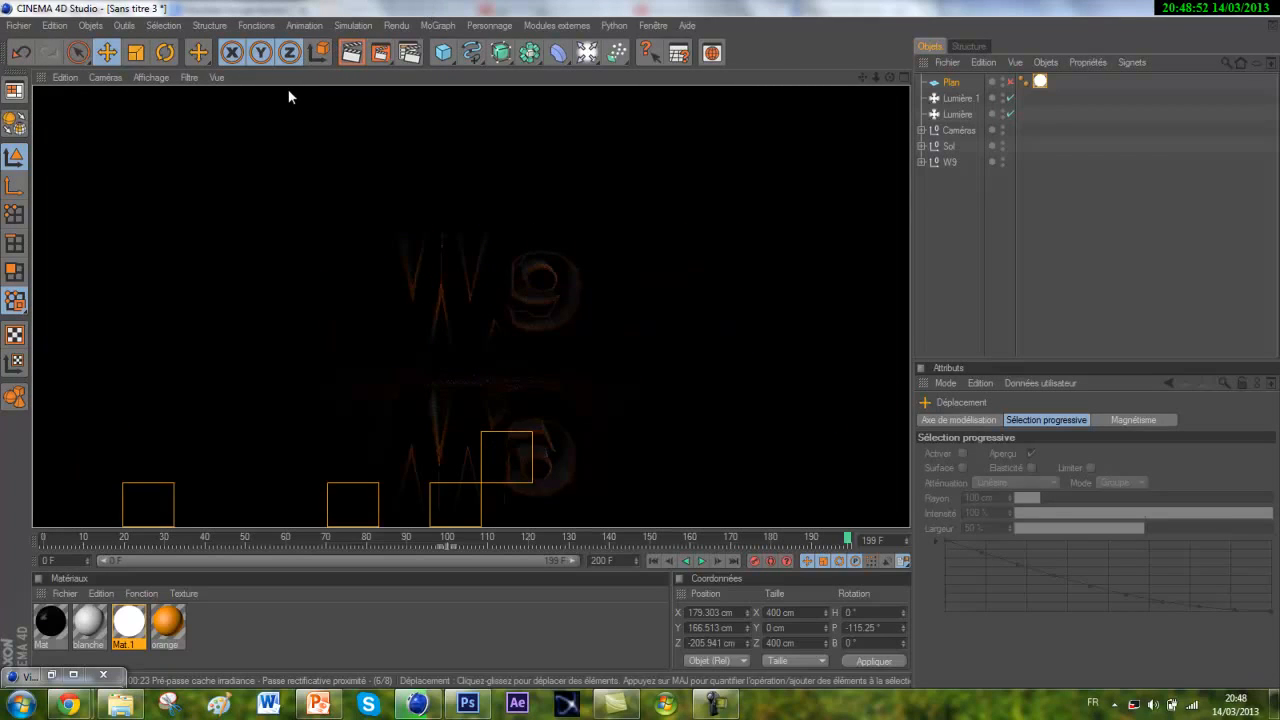
{"action": "left_click_drag", "start_coordinate": [57, 678], "coordinate": [207, 658]}
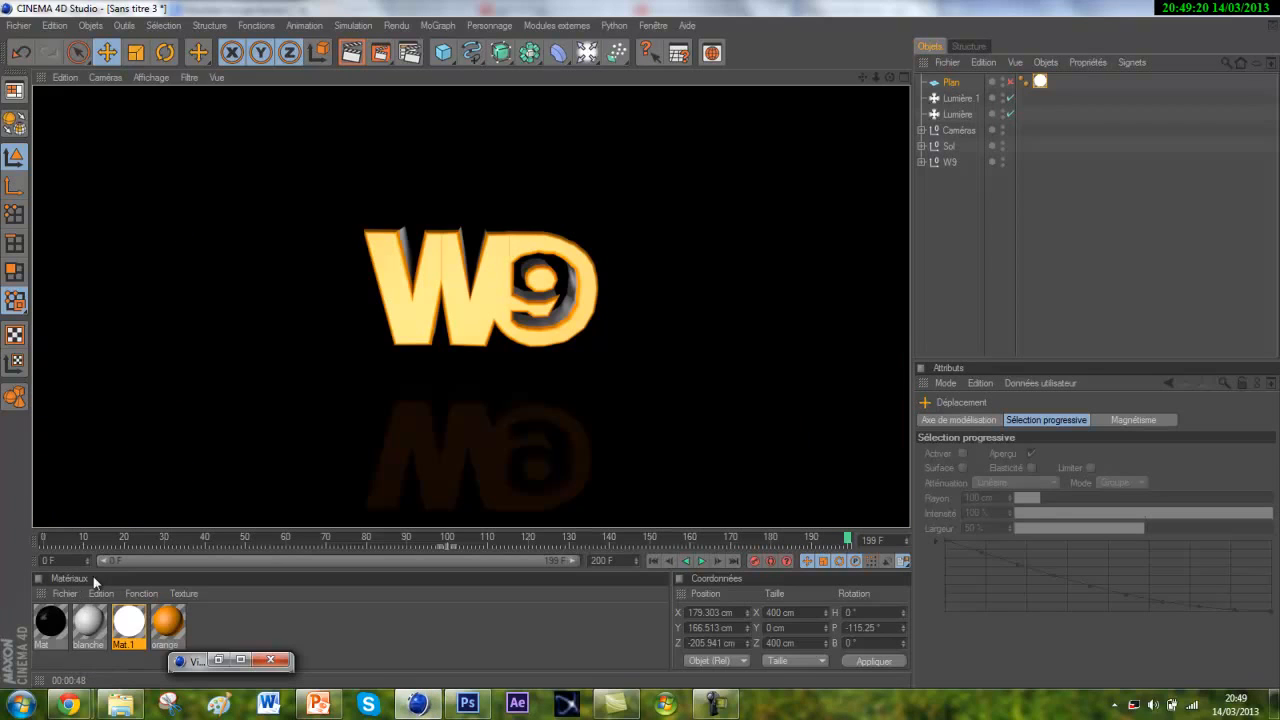
{"action": "left_click", "coordinate": [501, 177]}
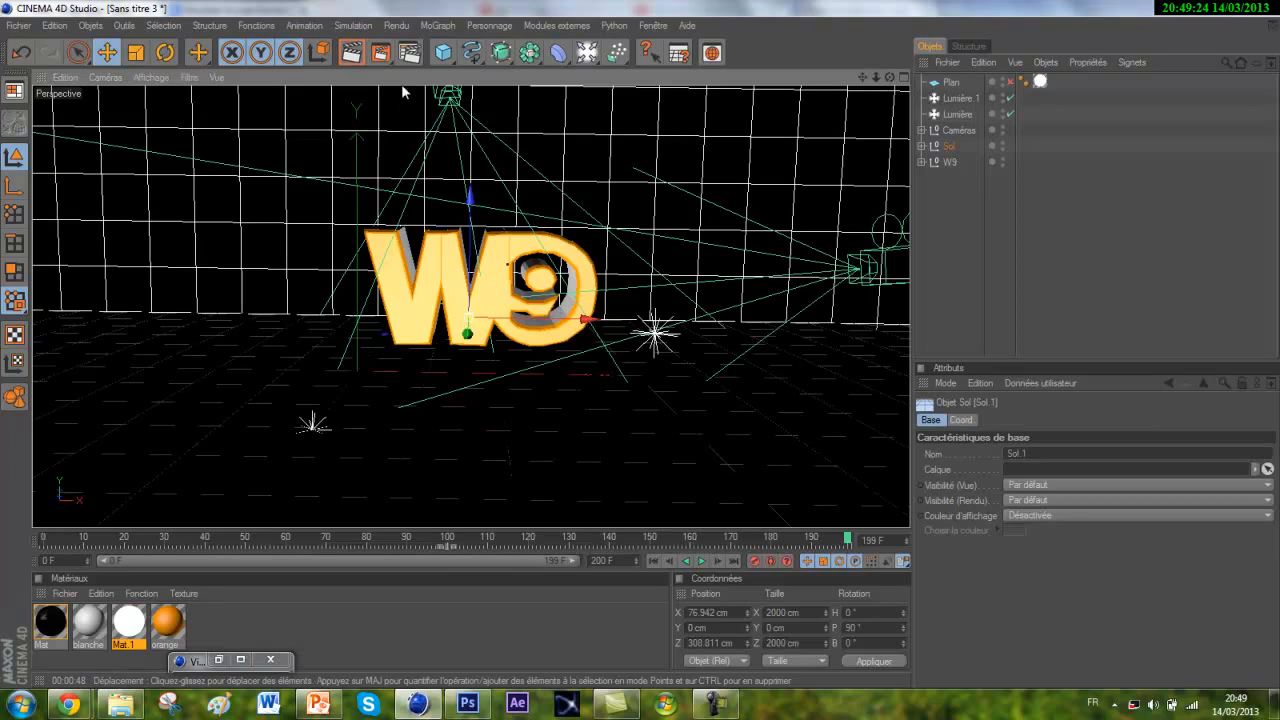
Review the Global Illumination and Ambient Occlusion options in an enlarged render settings window.
{"action": "left_click", "coordinate": [409, 52]}
{"action": "left_click", "coordinate": [172, 209]}
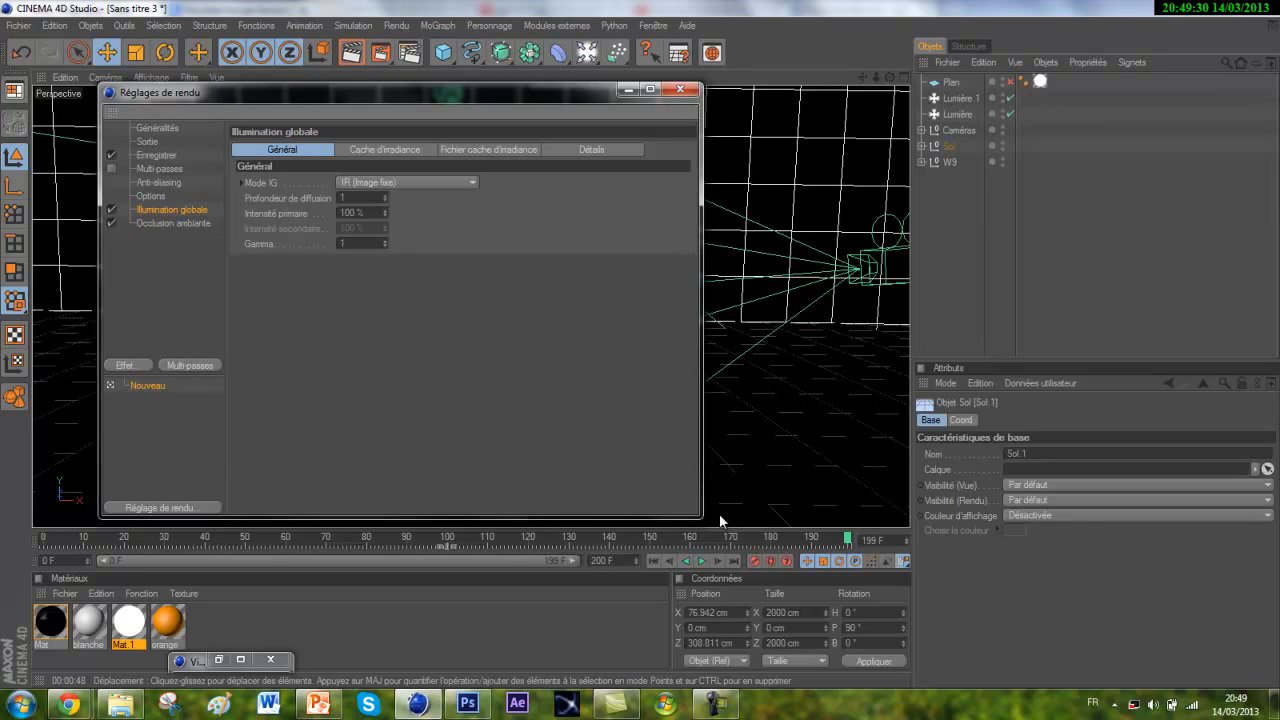
{"action": "left_click_drag", "start_coordinate": [698, 515], "coordinate": [902, 626]}
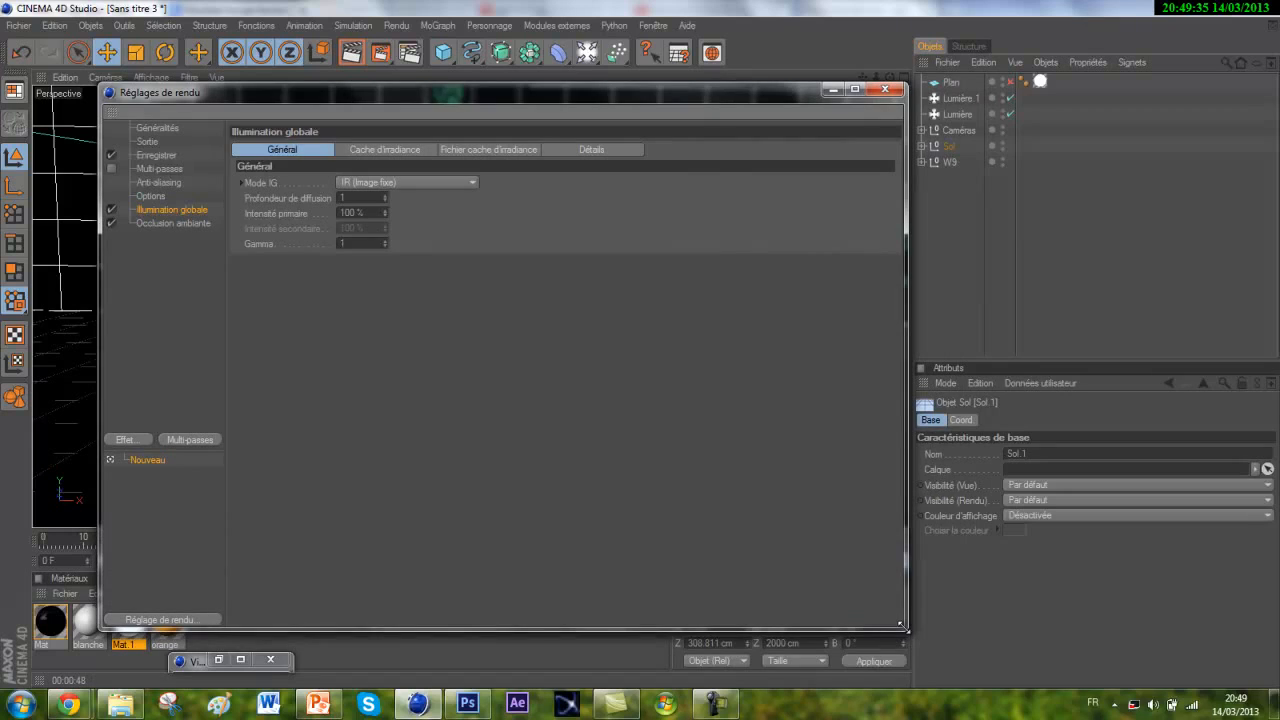
{"action": "left_click", "coordinate": [162, 224]}
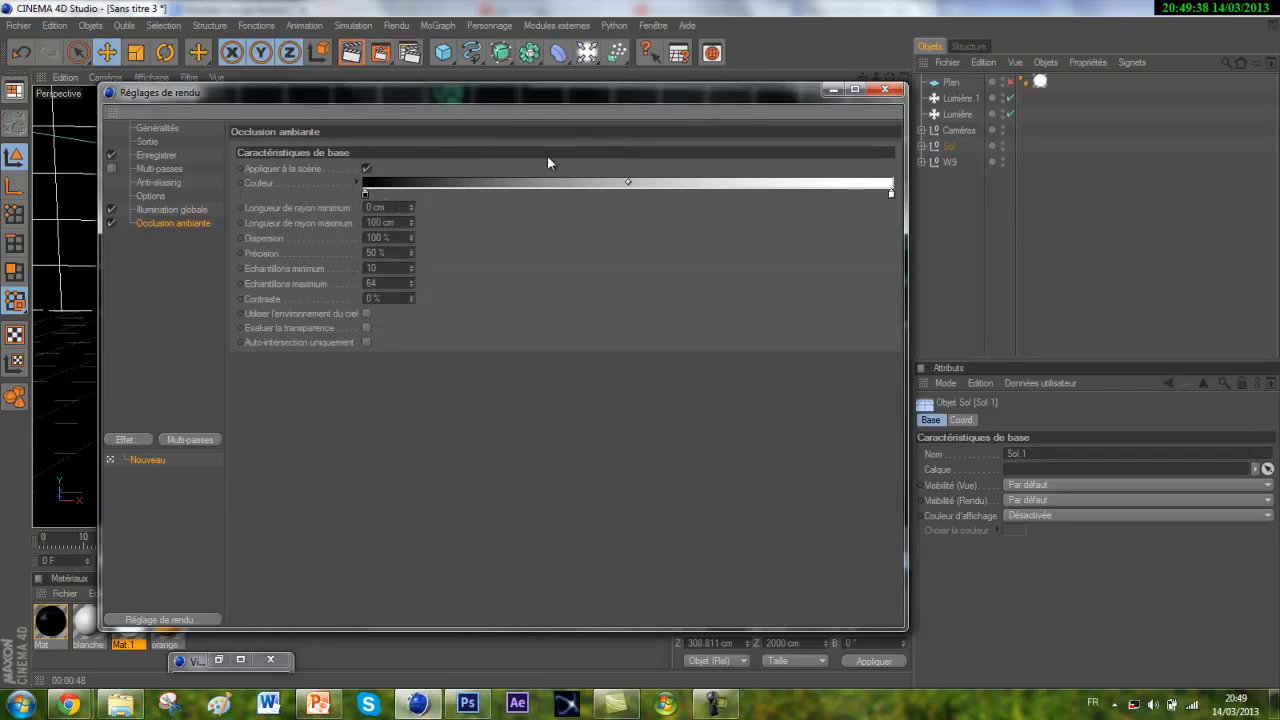
{"action": "left_click", "coordinate": [884, 89]}
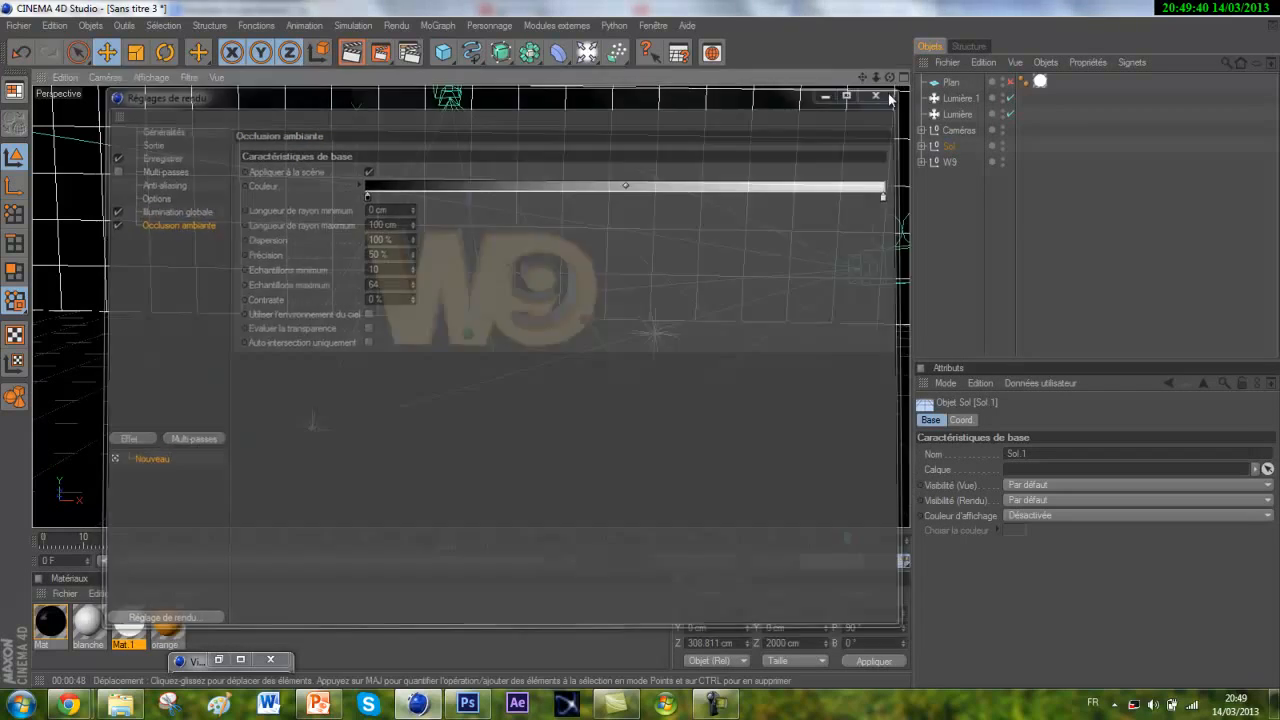
Set the Mat material's colour to pure red (255, 0, 0) and render the view to test the effects.
{"action": "left_click_drag", "start_coordinate": [889, 79], "coordinate": [641, 350]}
{"action": "double_click", "coordinate": [52, 622]}
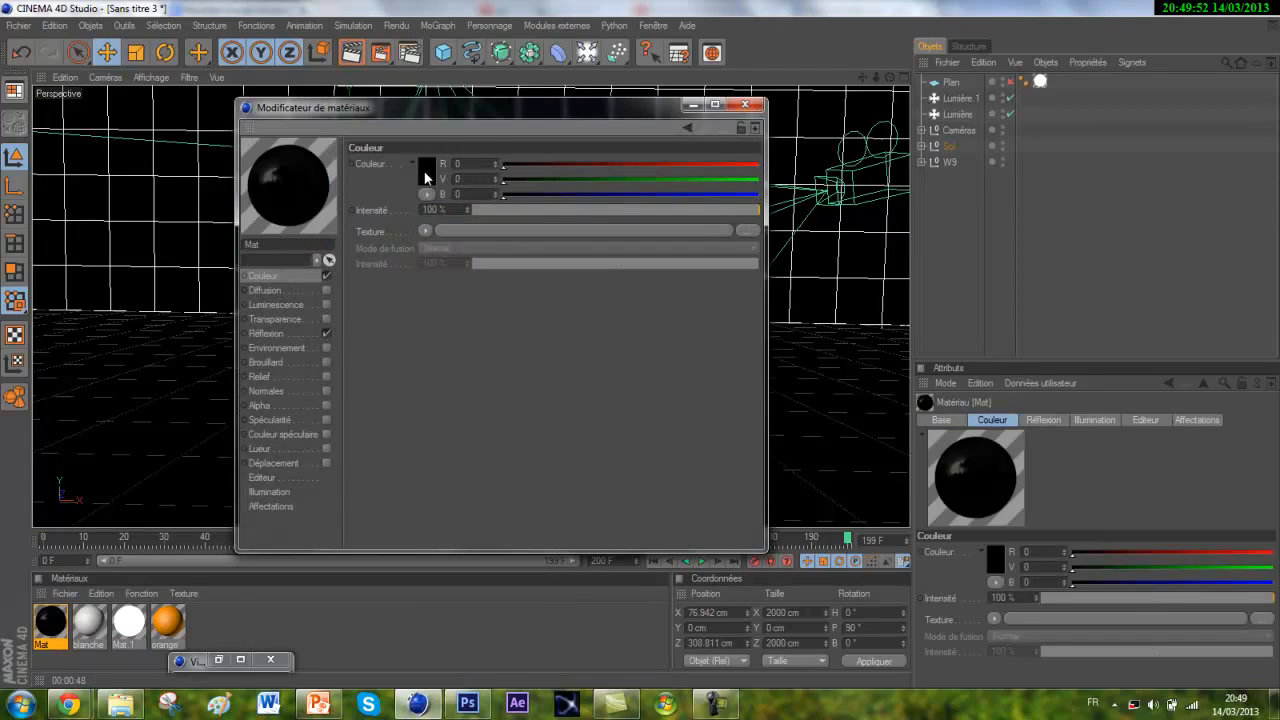
{"action": "left_click", "coordinate": [427, 172]}
{"action": "left_click", "coordinate": [397, 246]}
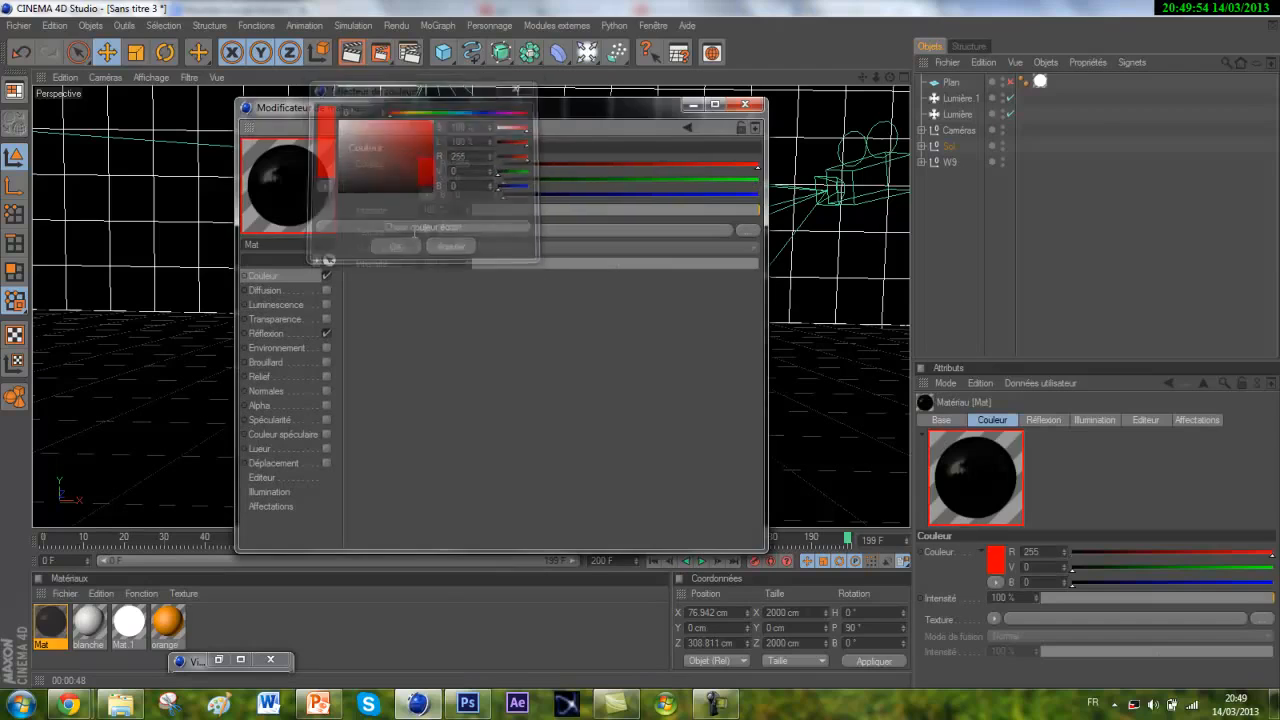
{"action": "left_click", "coordinate": [744, 104]}
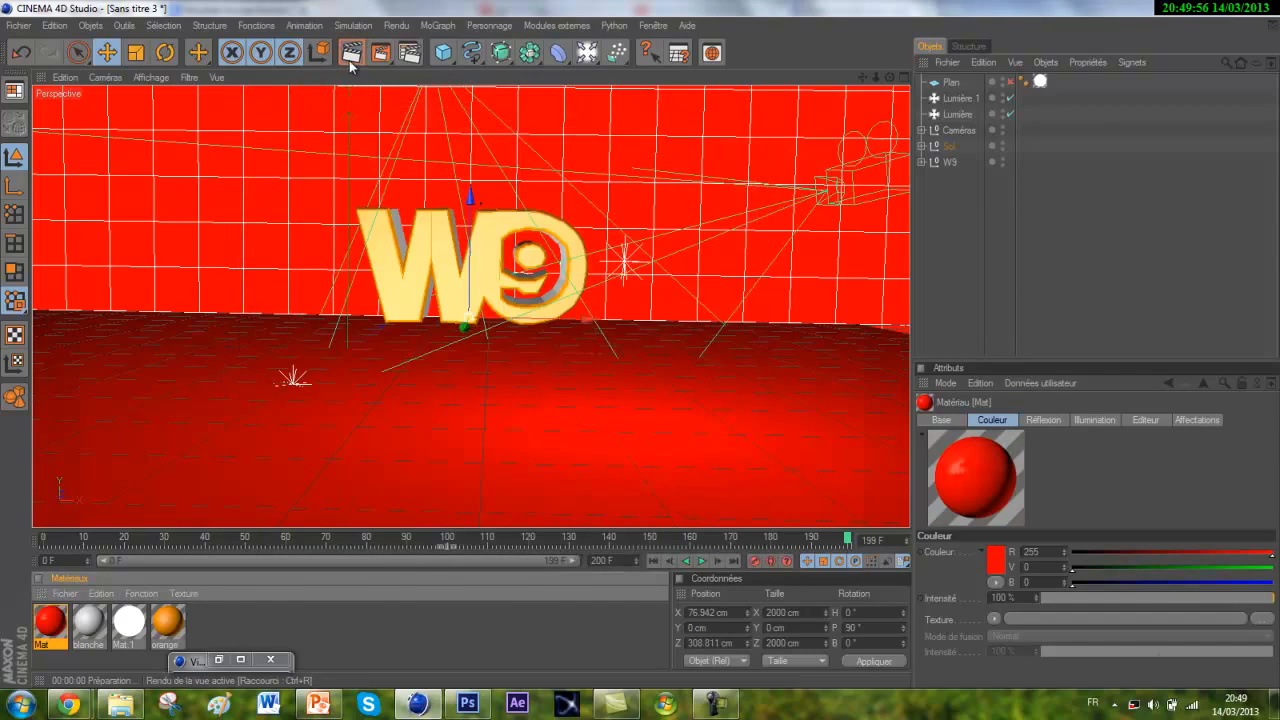
{"action": "left_click", "coordinate": [349, 58]}
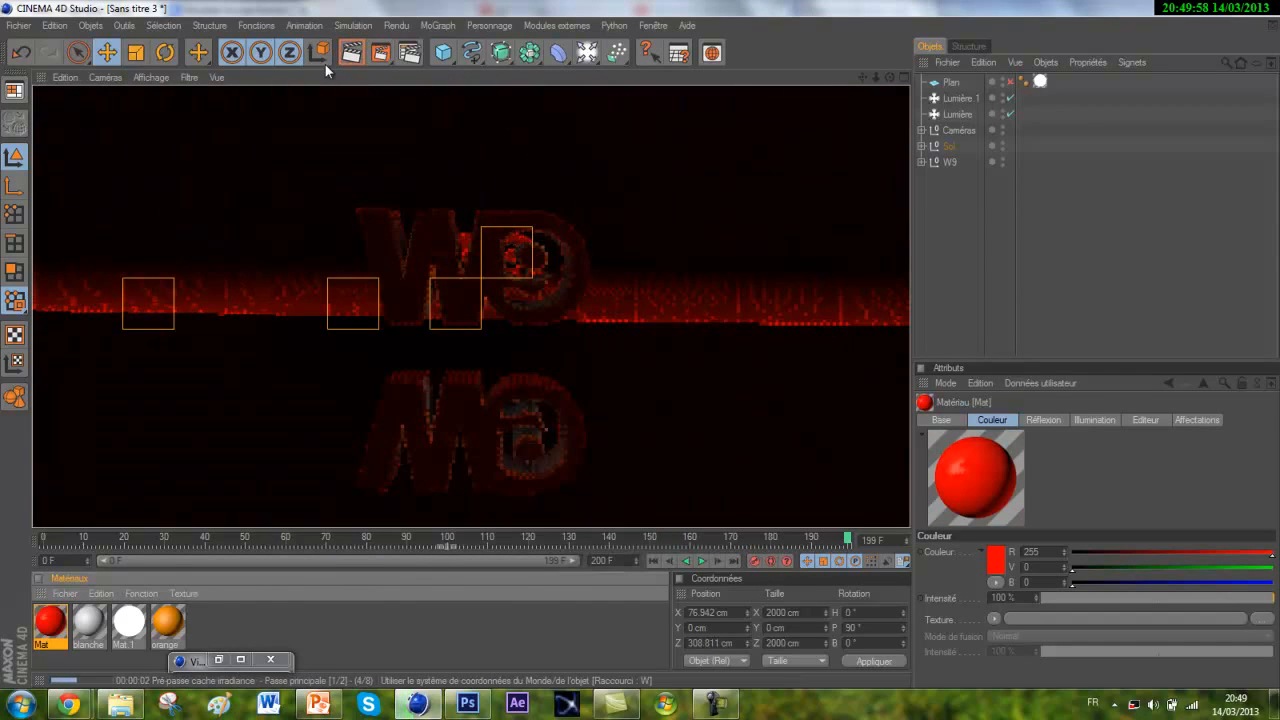
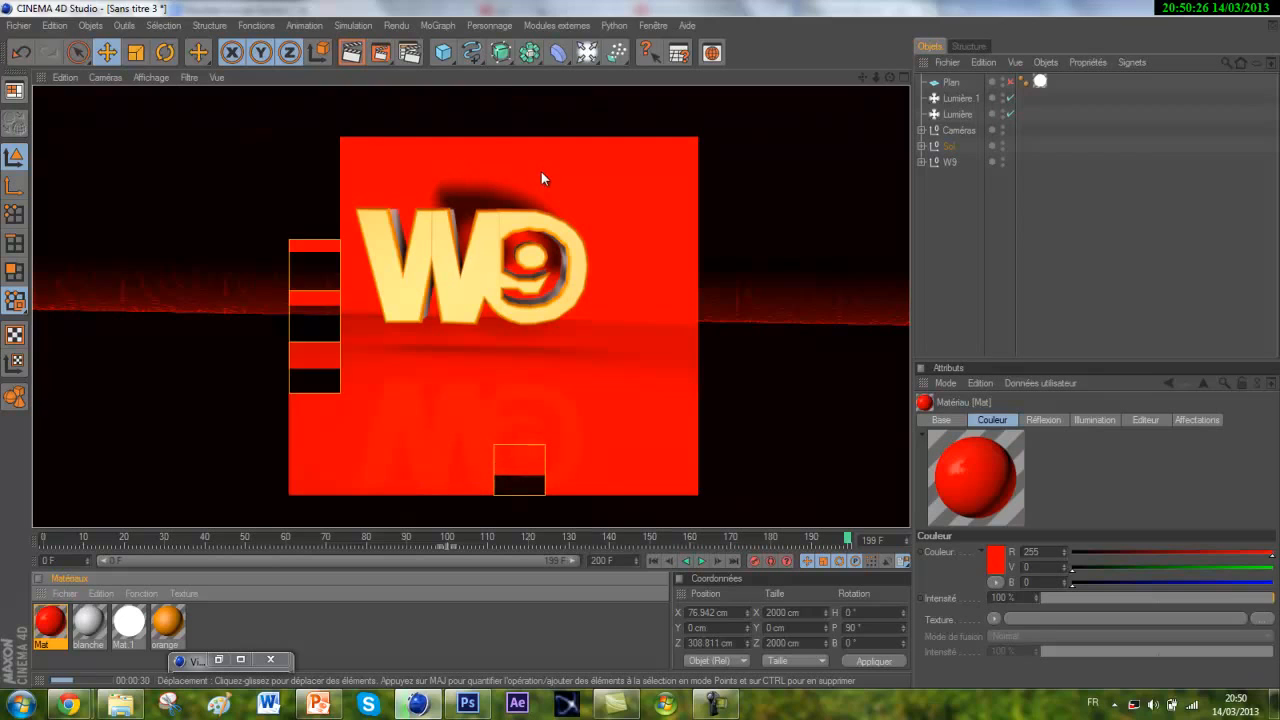
{"action": "left_click", "coordinate": [518, 279]}
Set the Mat material's colour back to black (0, 0, 0).
{"action": "double_click", "coordinate": [48, 626]}
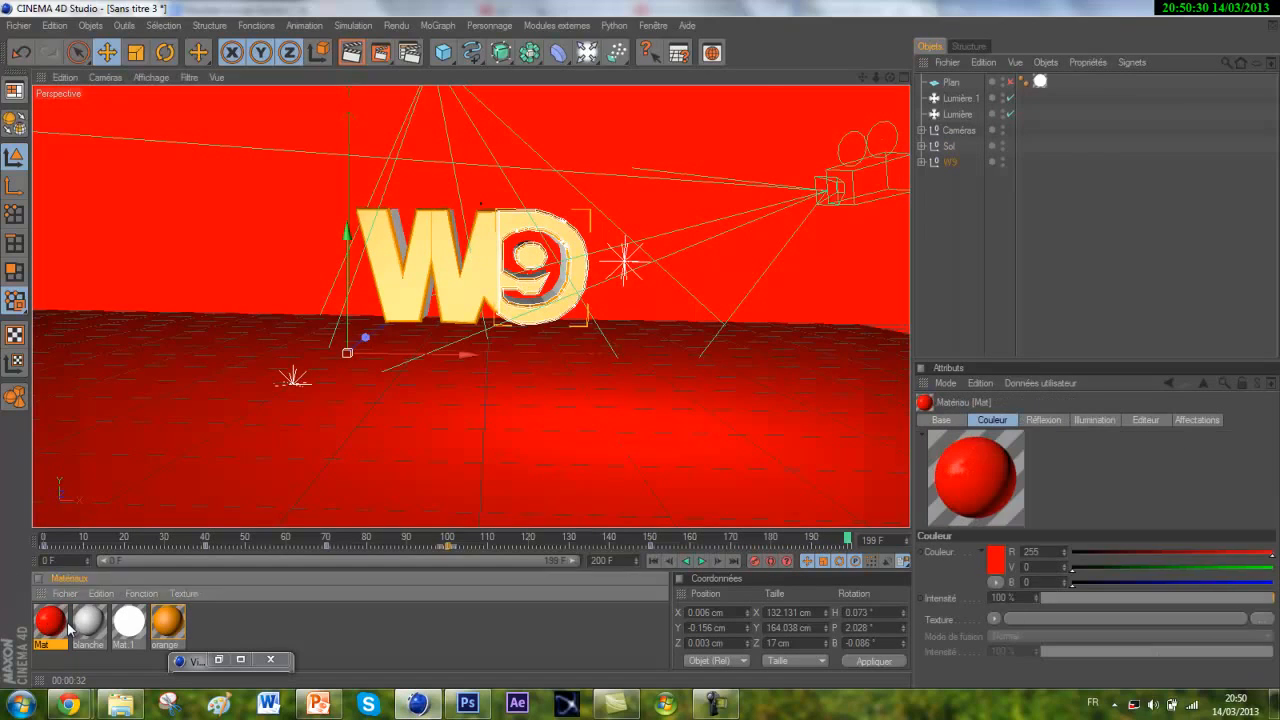
{"action": "left_click", "coordinate": [420, 170]}
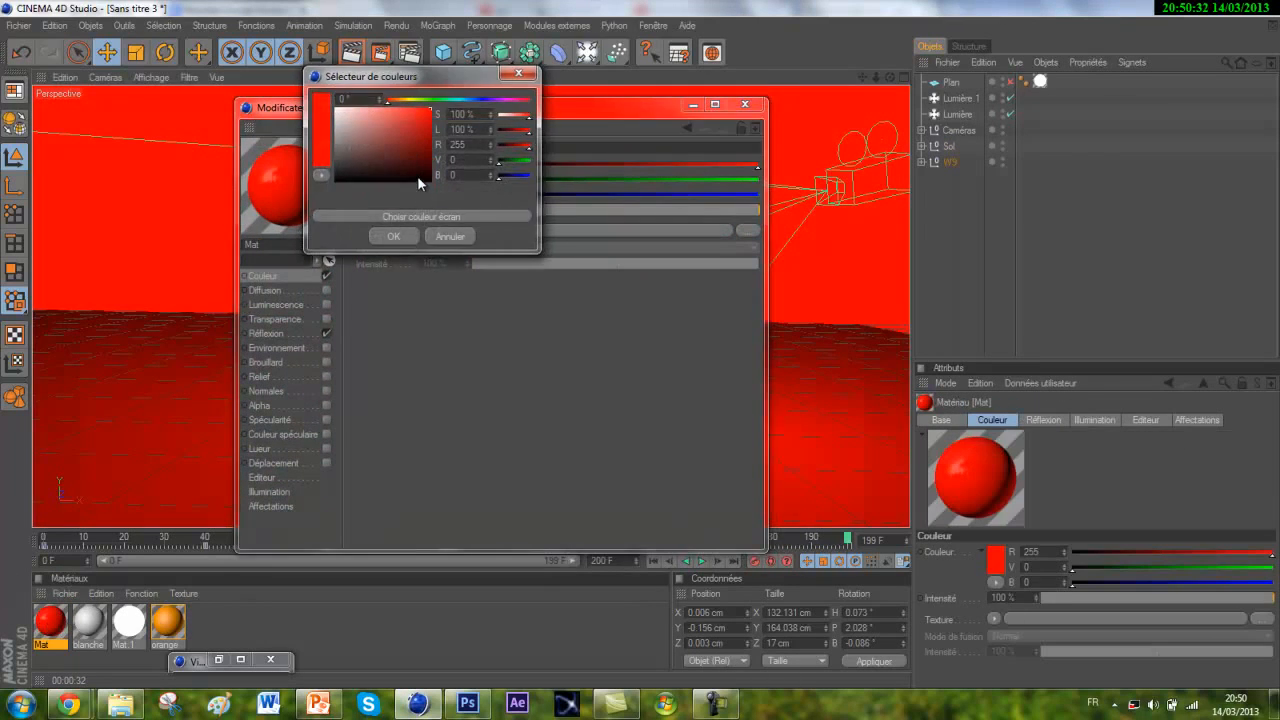
{"action": "left_click", "coordinate": [393, 236]}
{"action": "left_click", "coordinate": [745, 104]}
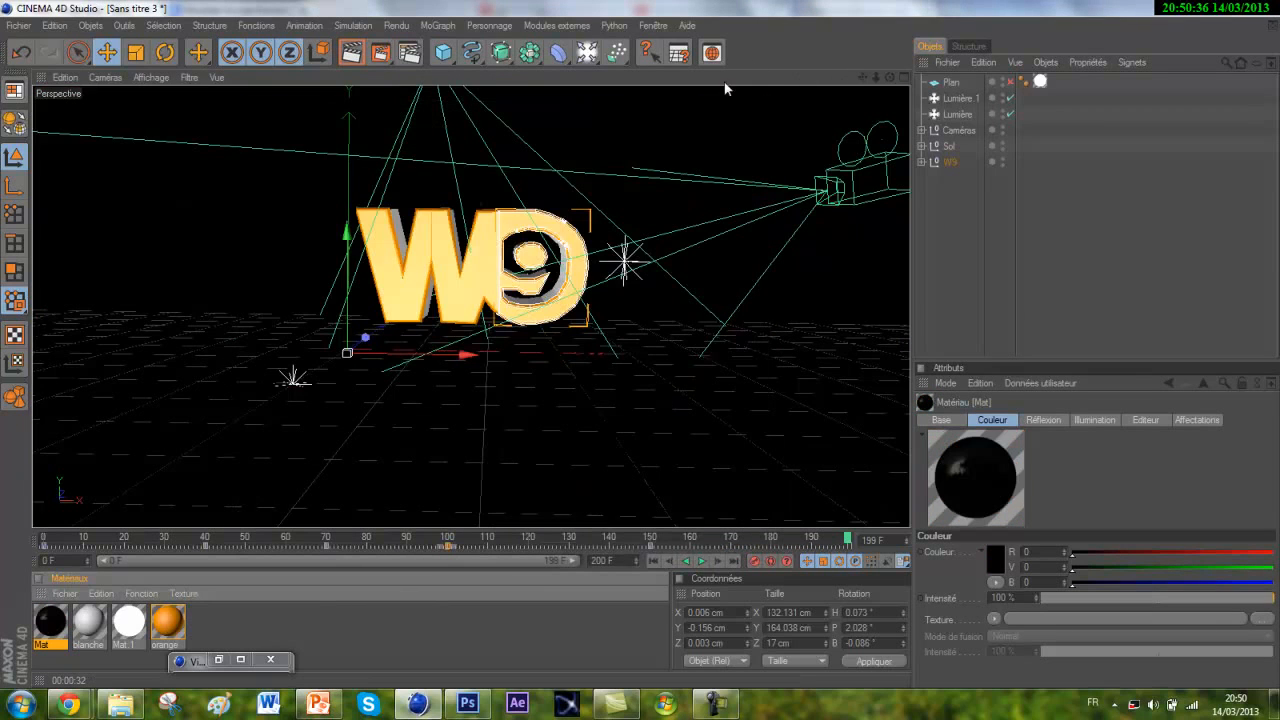
Apply the HDV/HDTV 720 29.97 film/video preset to the render output and set the frame range to Toutes les images.
{"action": "left_click", "coordinate": [409, 53]}
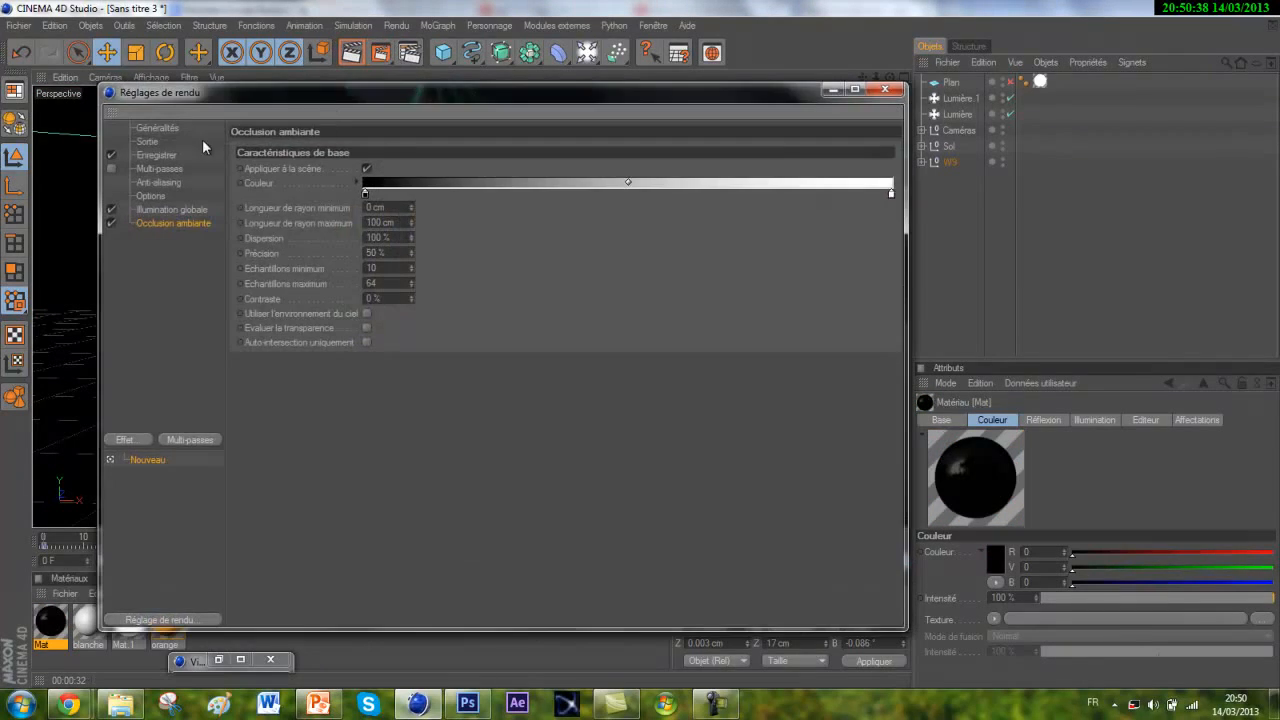
{"action": "left_click", "coordinate": [199, 142]}
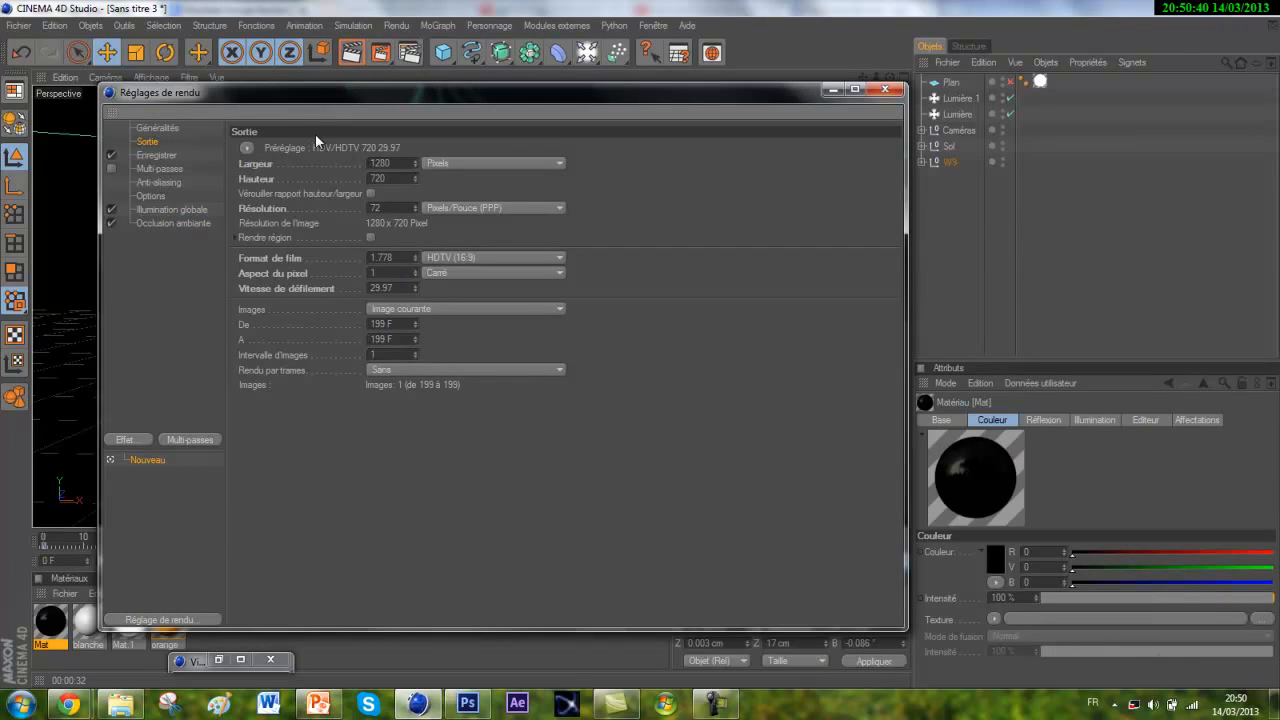
{"action": "left_click", "coordinate": [247, 147]}
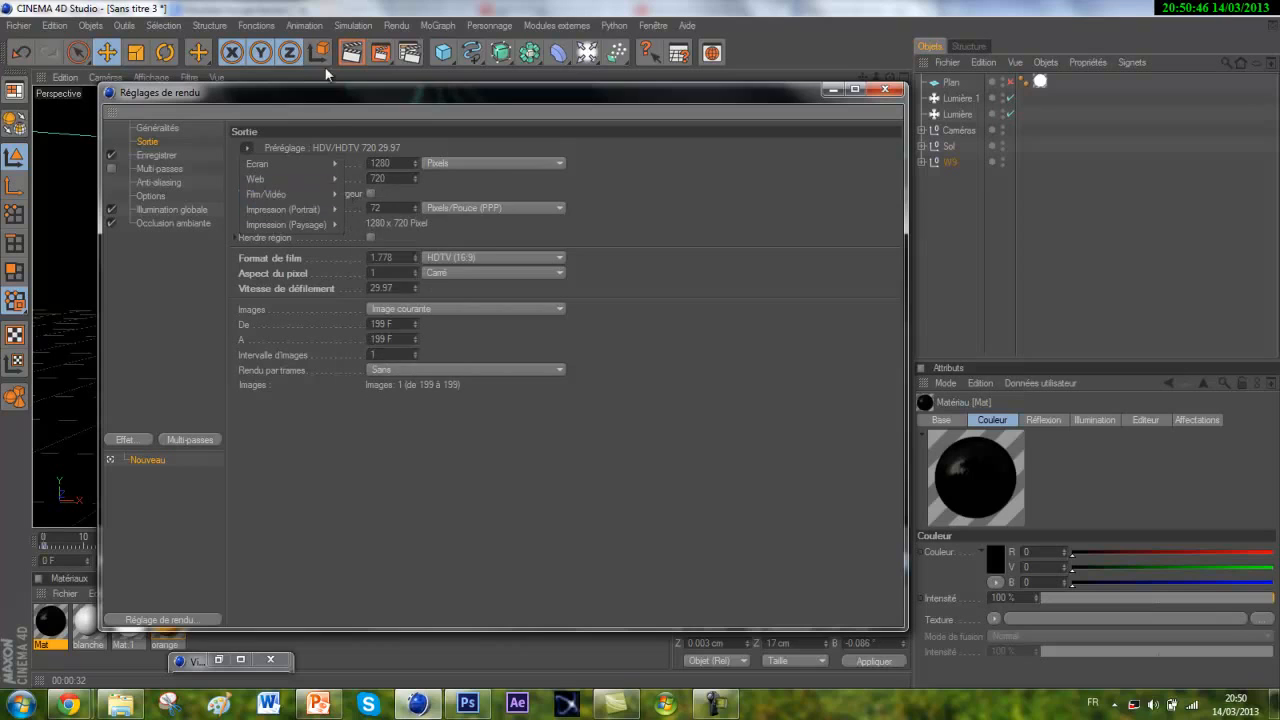
{"action": "mouse_move", "coordinate": [256, 160]}
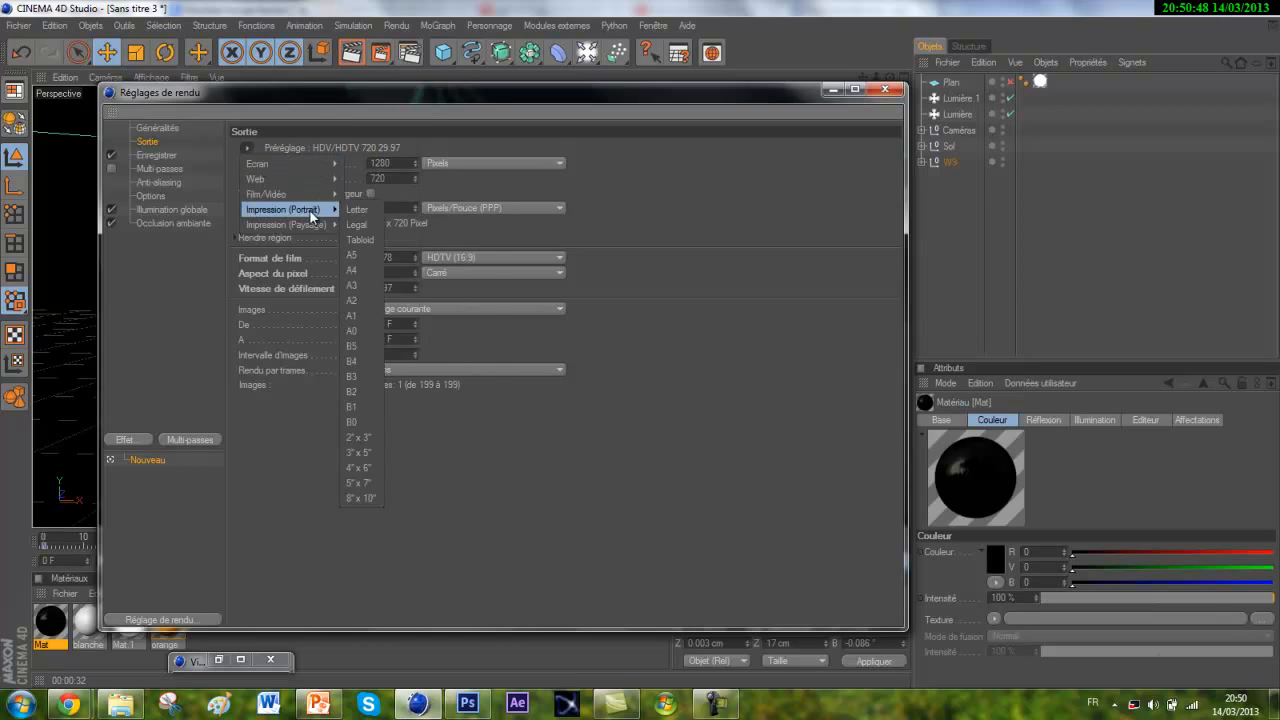
{"action": "mouse_move", "coordinate": [280, 194]}
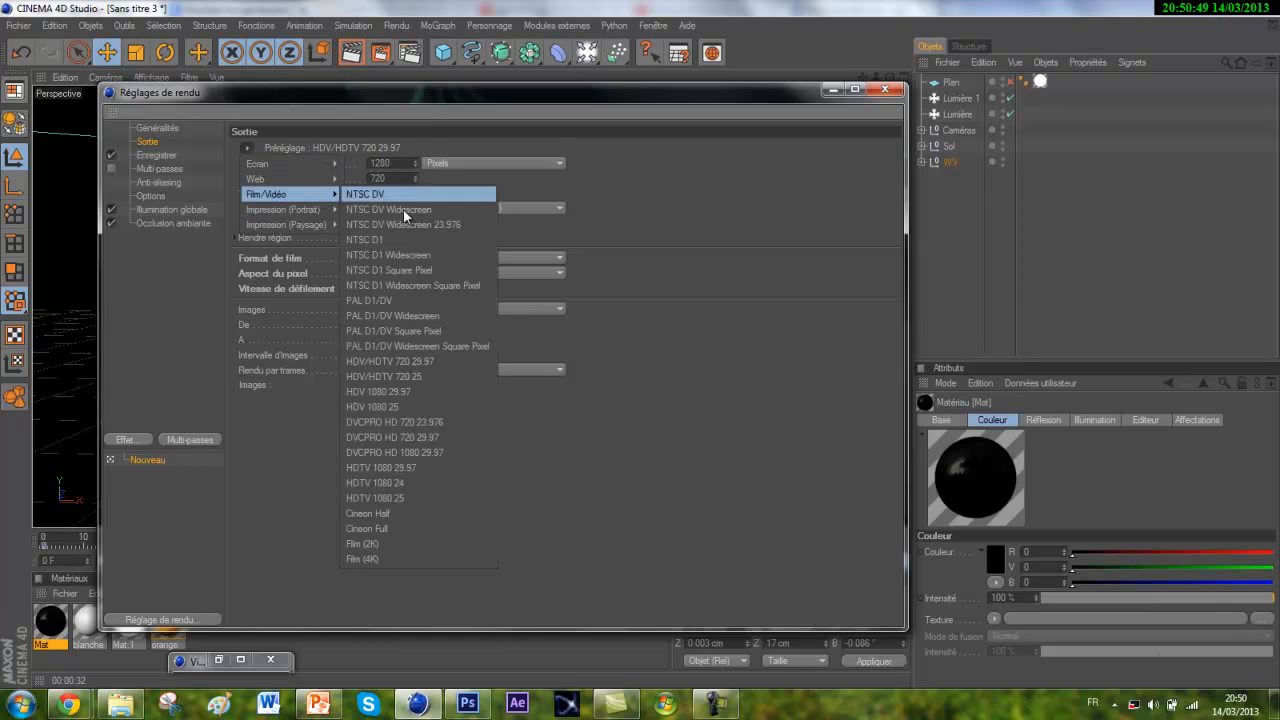
{"action": "left_click", "coordinate": [457, 361]}
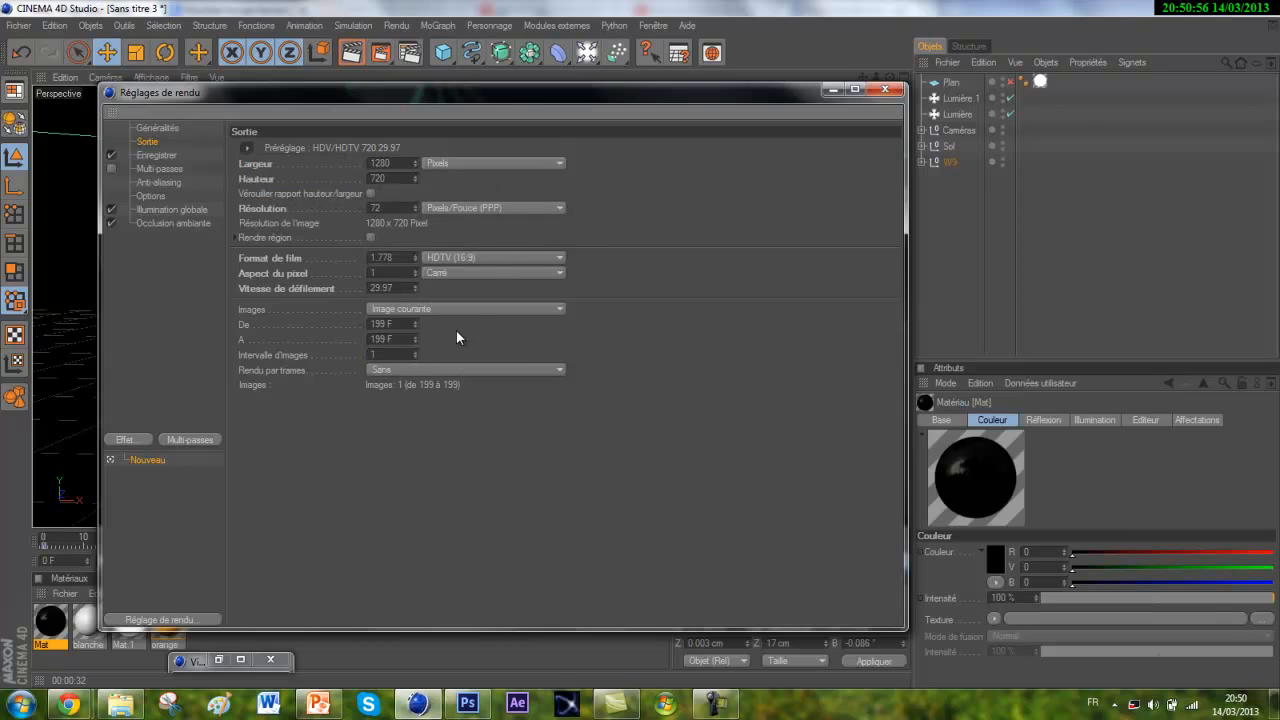
{"action": "left_click", "coordinate": [446, 308]}
{"action": "left_click", "coordinate": [439, 355]}
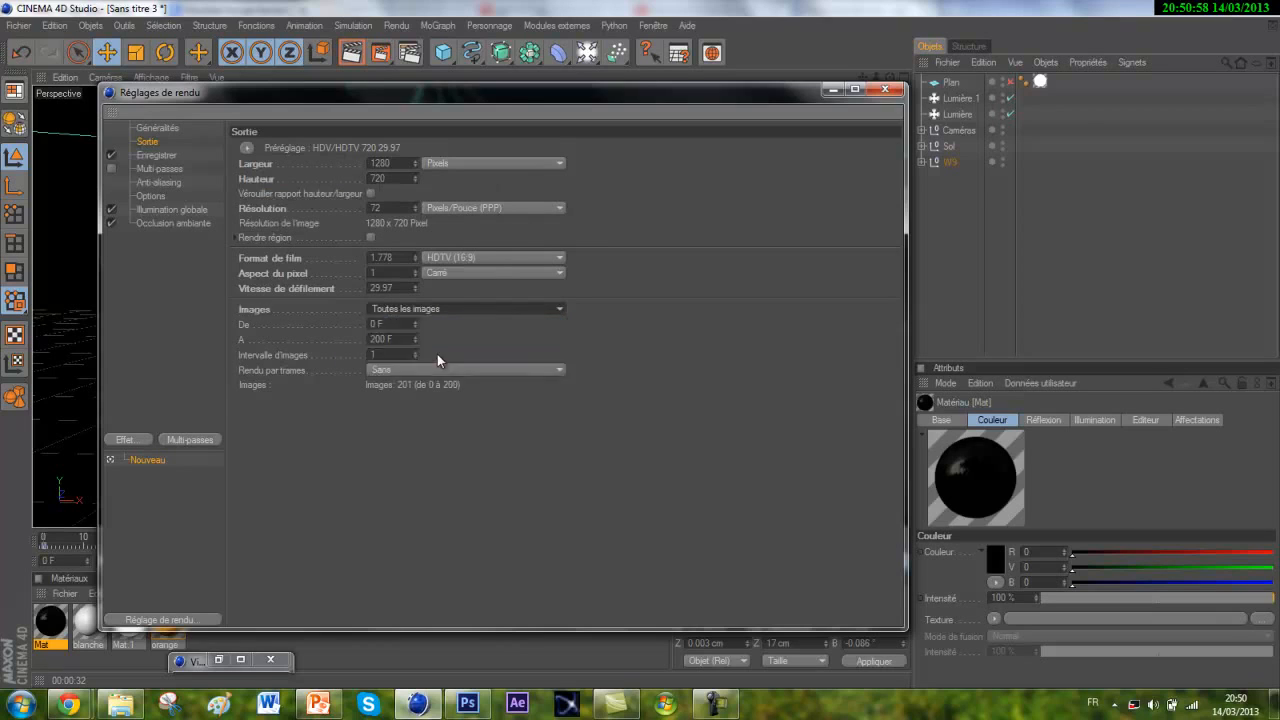
Set the render's save format to Film QuickTime, leaving the file path unassigned.
{"action": "left_click", "coordinate": [157, 155]}
{"action": "left_click", "coordinate": [366, 196]}
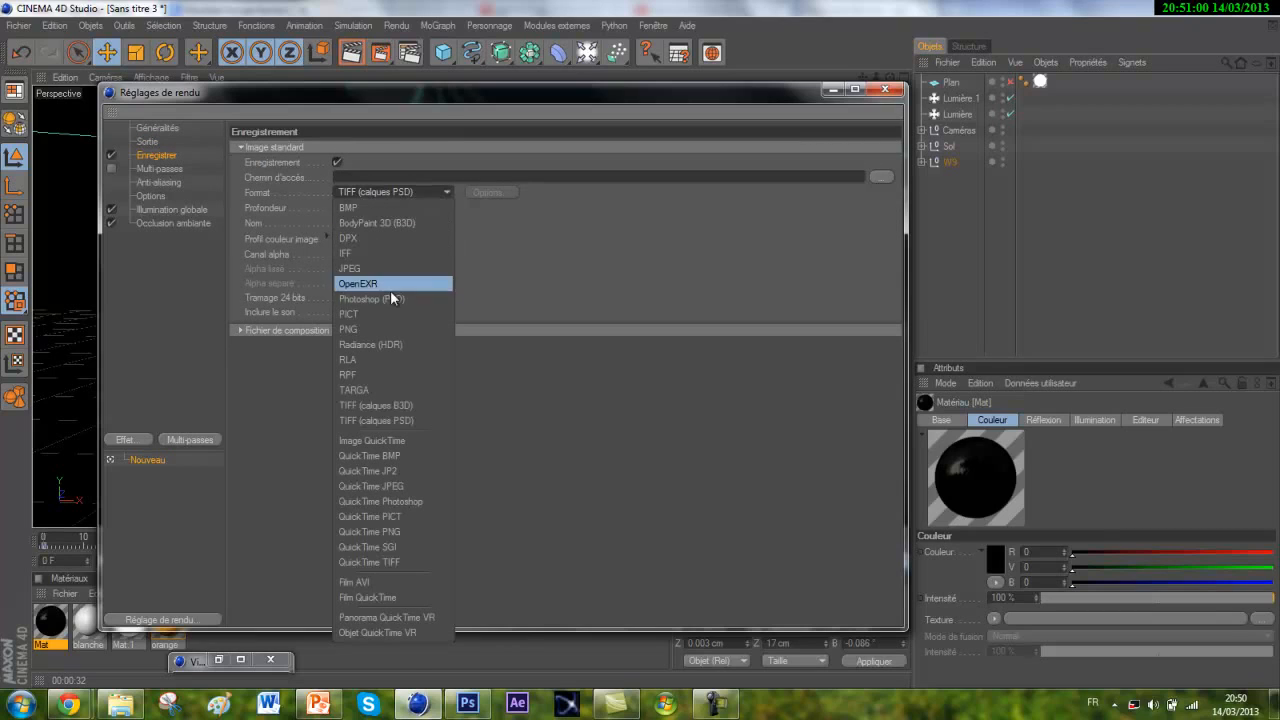
{"action": "left_click", "coordinate": [395, 597]}
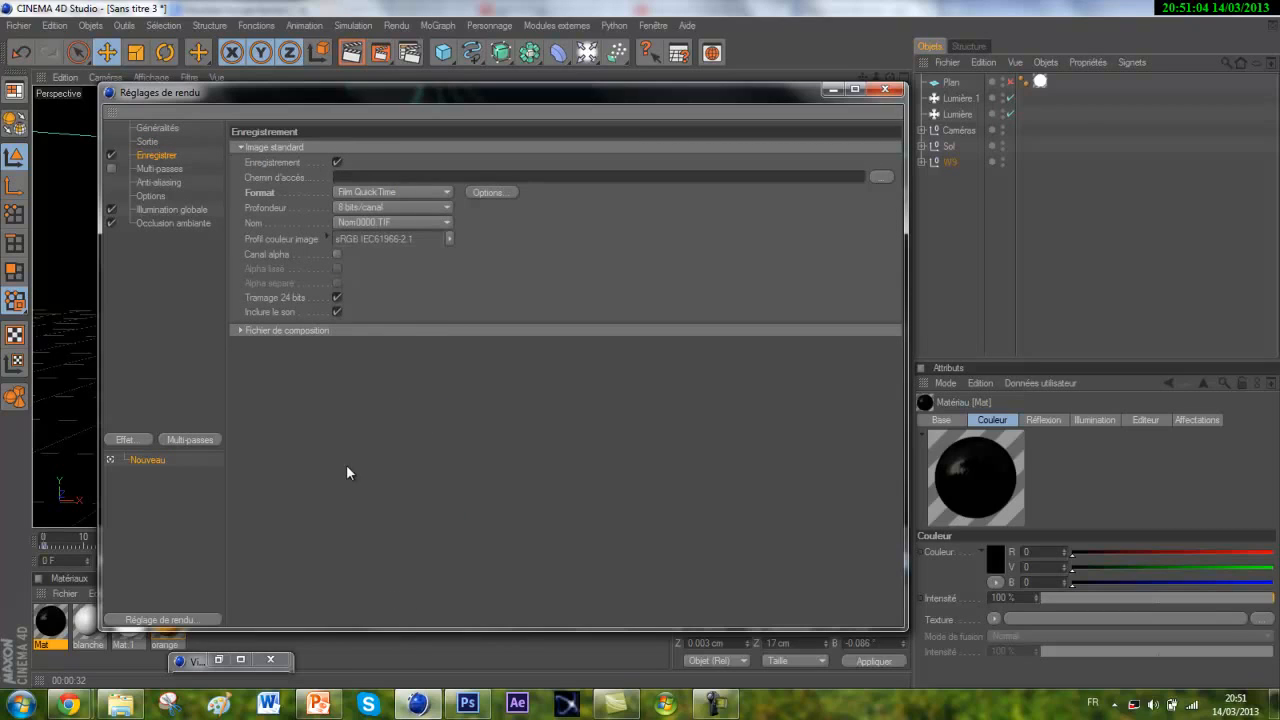
{"action": "left_click", "coordinate": [877, 180]}
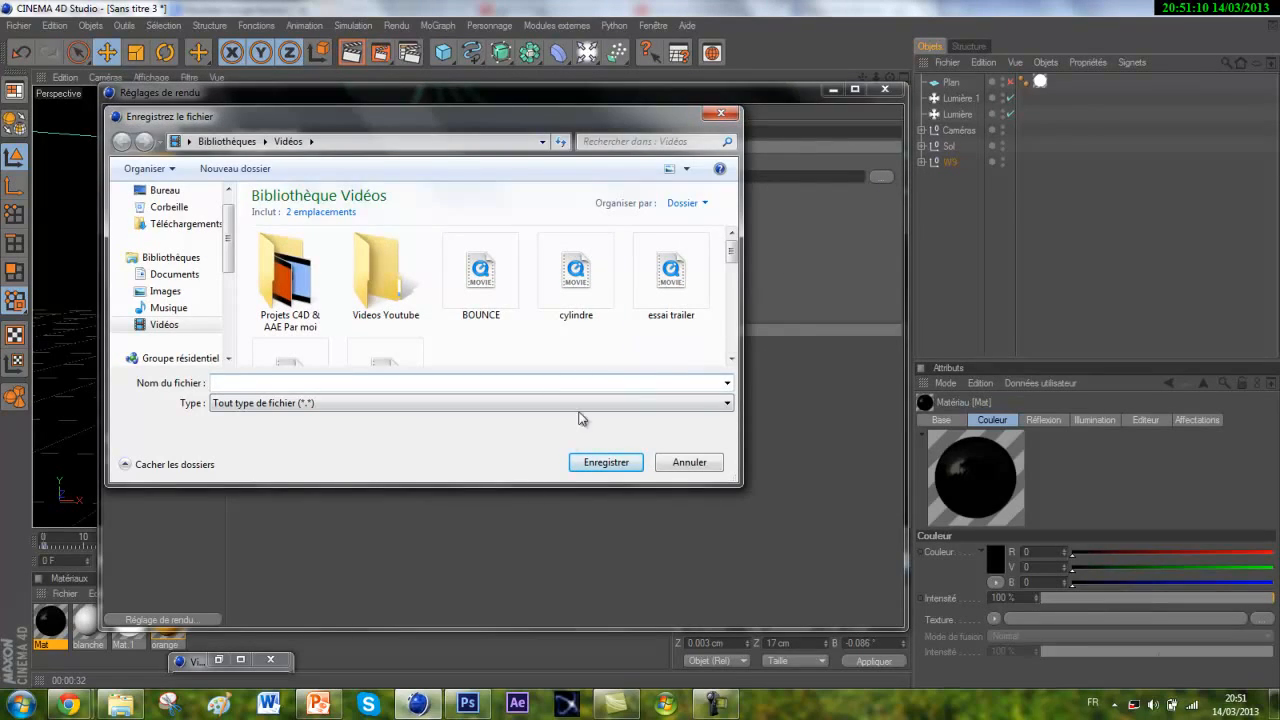
{"action": "left_click", "coordinate": [684, 464]}
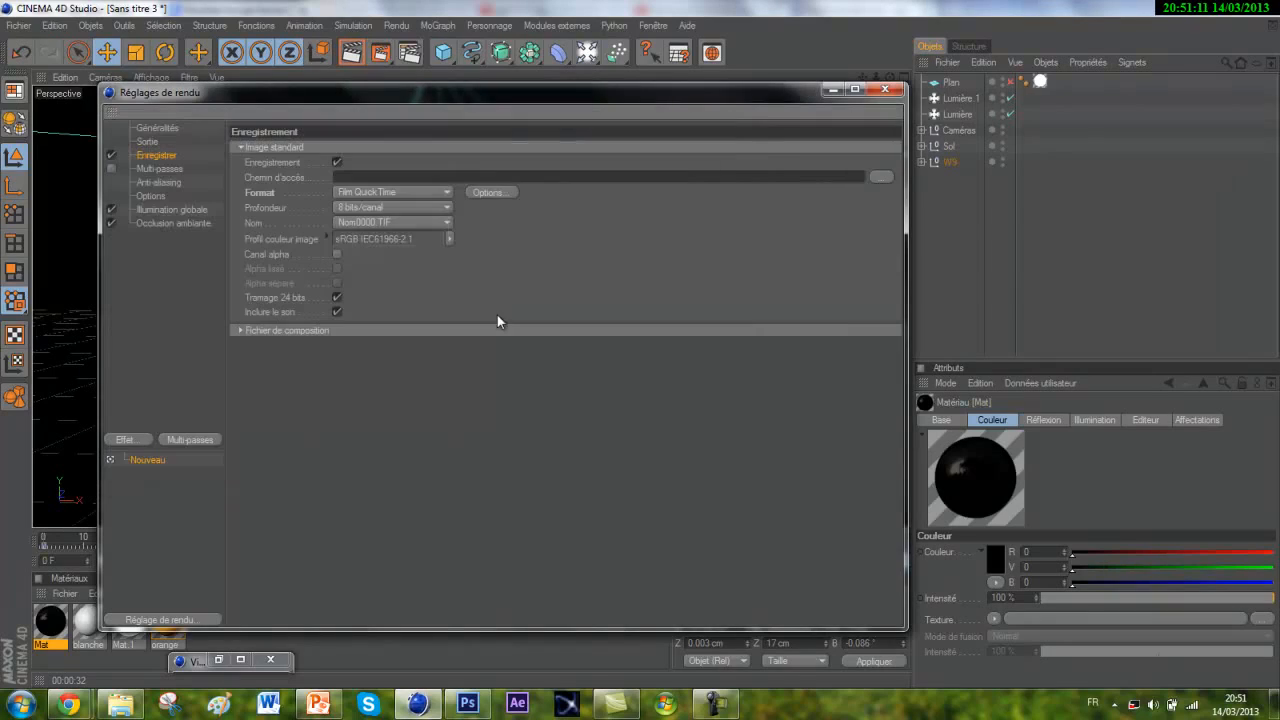
Set anti-aliasing to Au mieux with the Animation filter and a maximum level of 2x2.
{"action": "left_click", "coordinate": [160, 184]}
{"action": "left_click", "coordinate": [353, 150]}
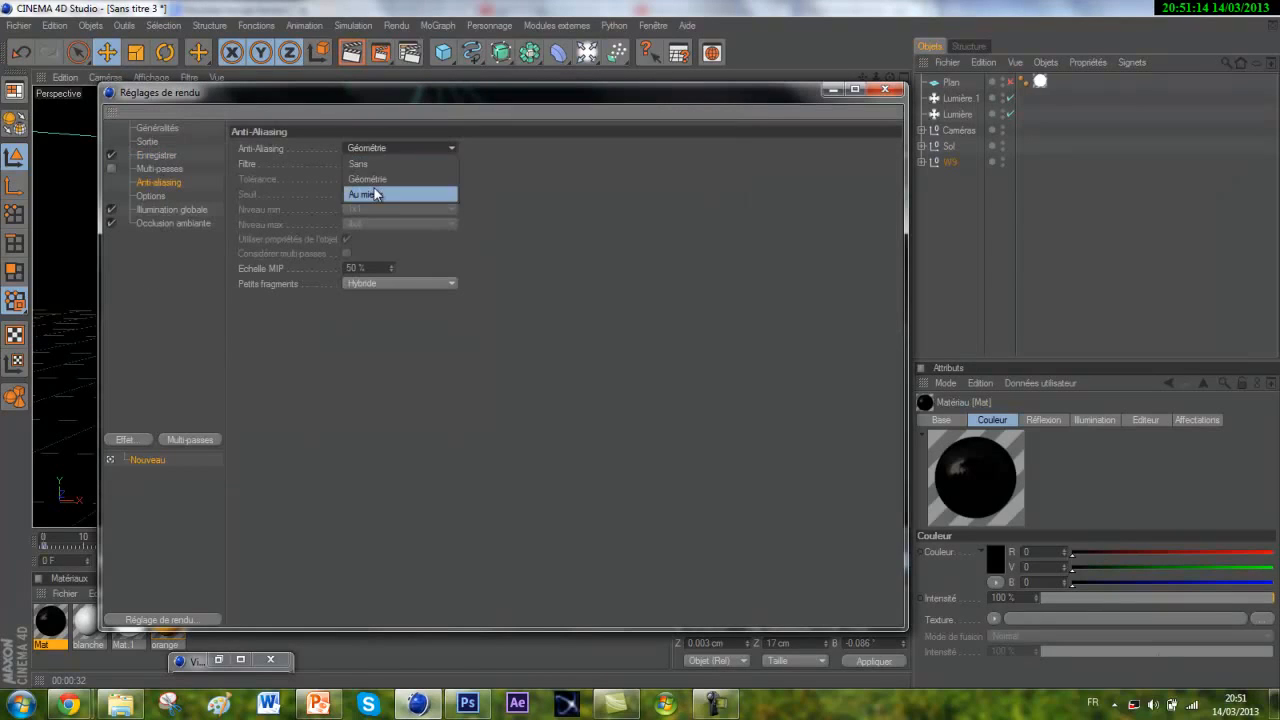
{"action": "left_click", "coordinate": [377, 182]}
{"action": "left_click", "coordinate": [375, 151]}
{"action": "left_click", "coordinate": [384, 150]}
{"action": "left_click", "coordinate": [384, 164]}
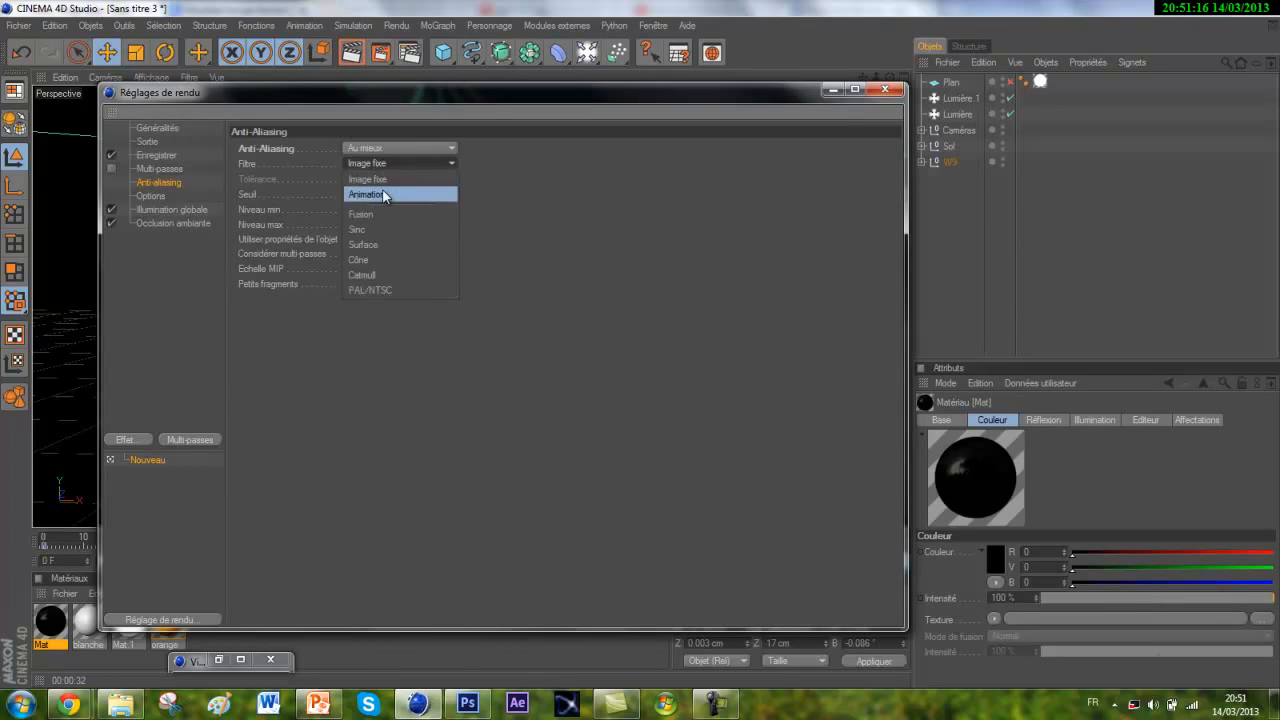
{"action": "left_click", "coordinate": [382, 193]}
{"action": "left_click", "coordinate": [377, 225]}
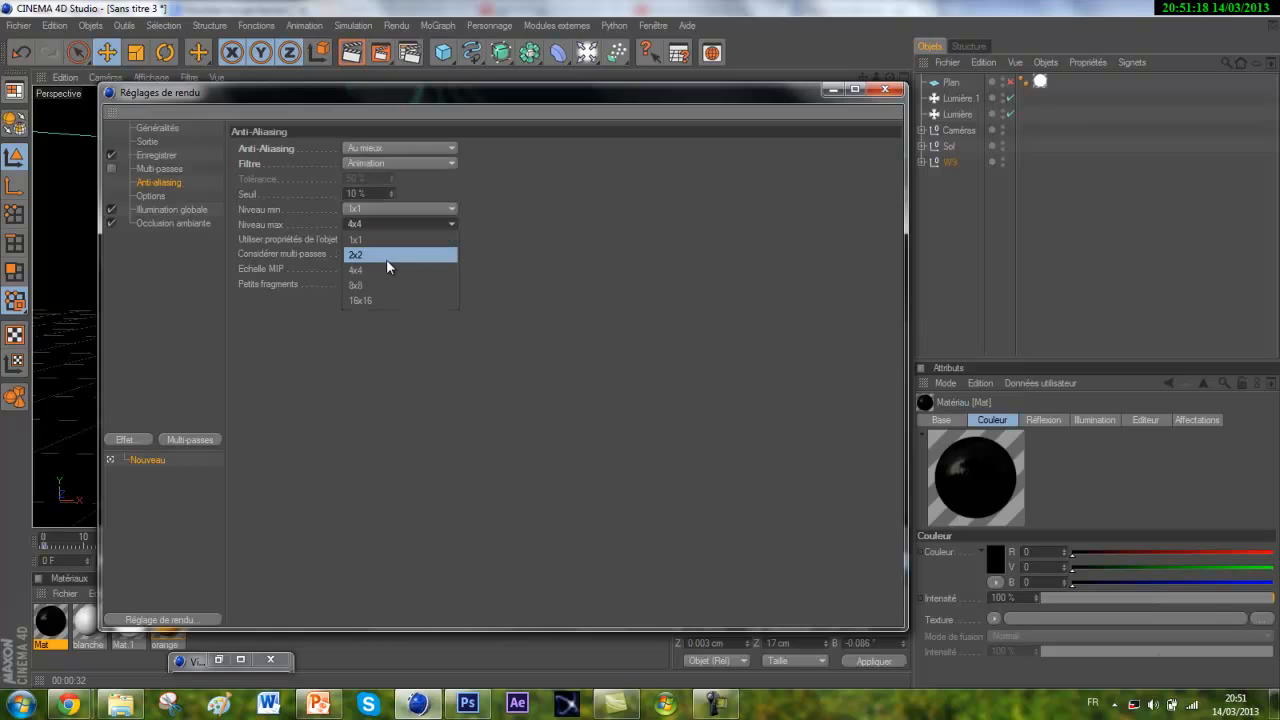
{"action": "left_click", "coordinate": [386, 259]}
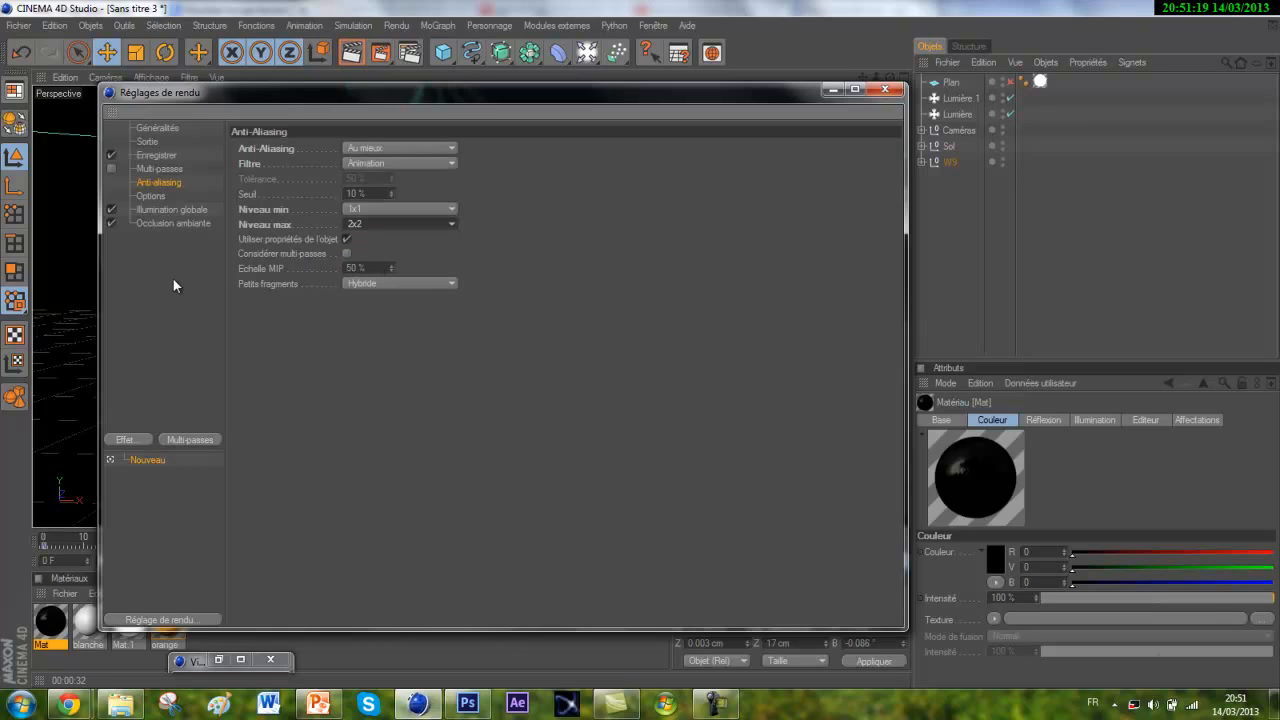
Set the global illumination irradiance cache's stochastic samples and record density to Basse and its smoothing to Faible.
{"action": "left_click", "coordinate": [199, 211]}
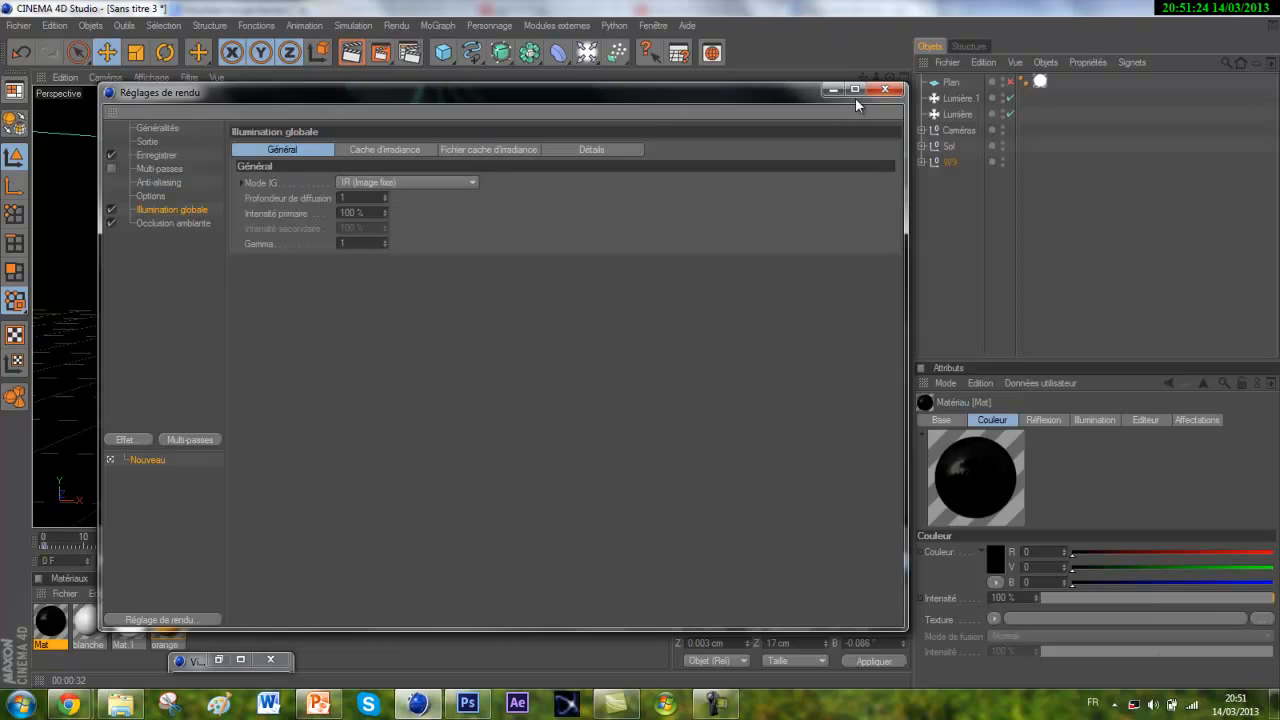
{"action": "left_click", "coordinate": [394, 149]}
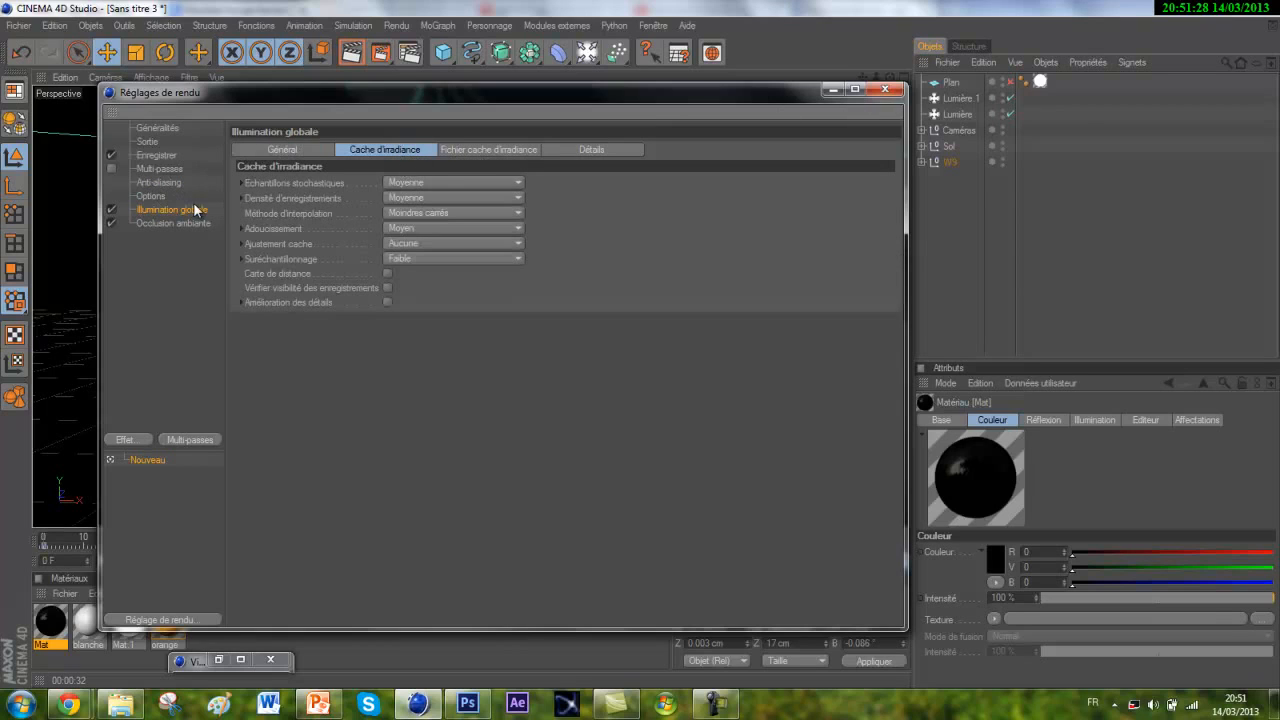
{"action": "left_click", "coordinate": [408, 186]}
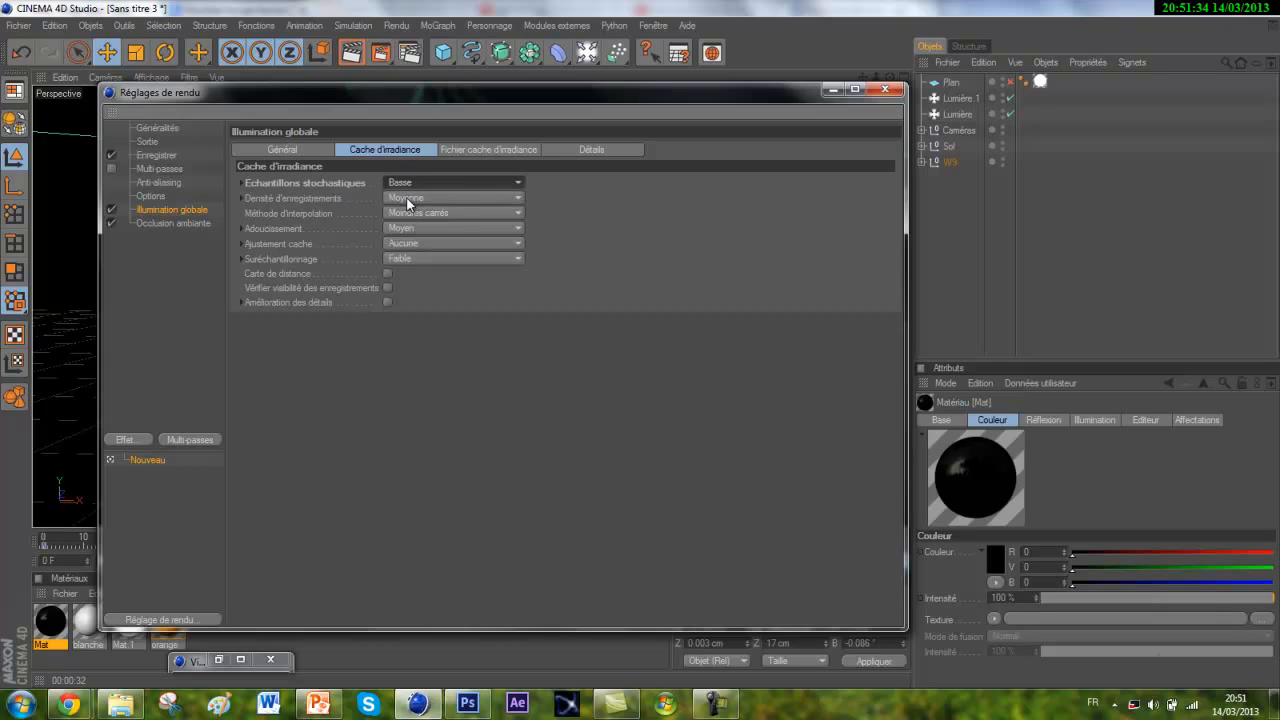
{"action": "left_click", "coordinate": [407, 200]}
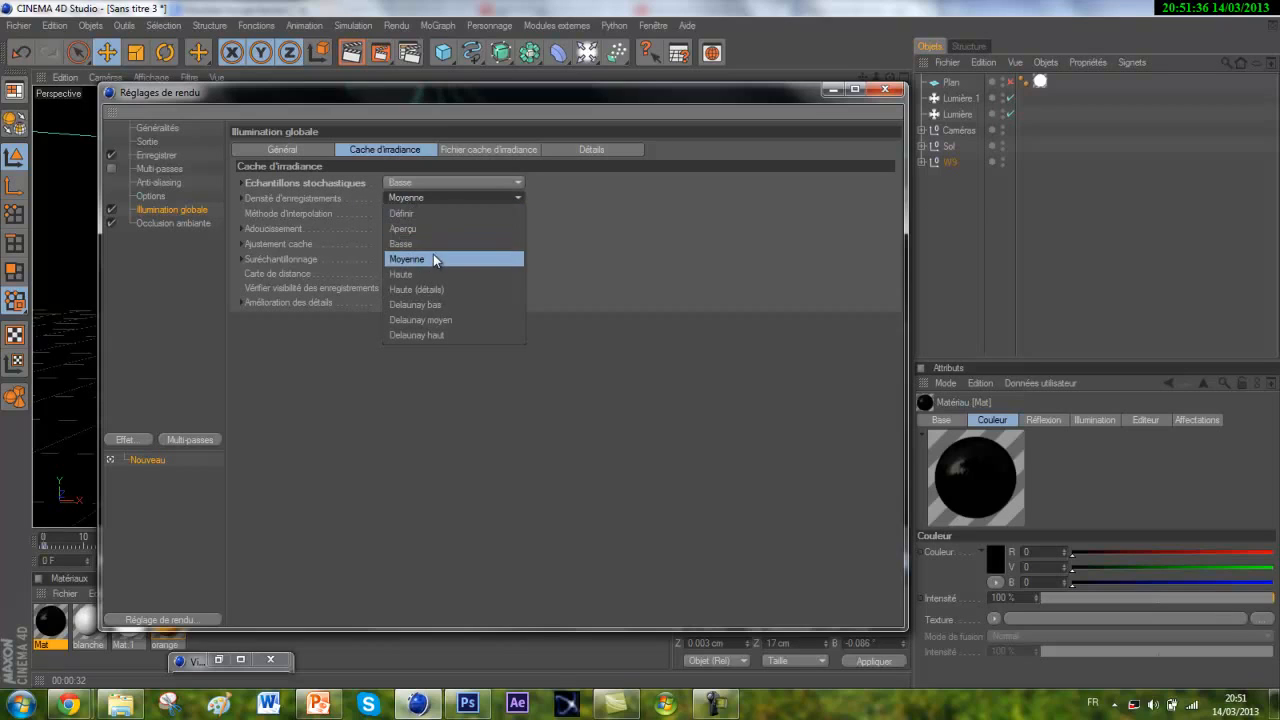
{"action": "left_click", "coordinate": [430, 229]}
{"action": "left_click", "coordinate": [435, 229]}
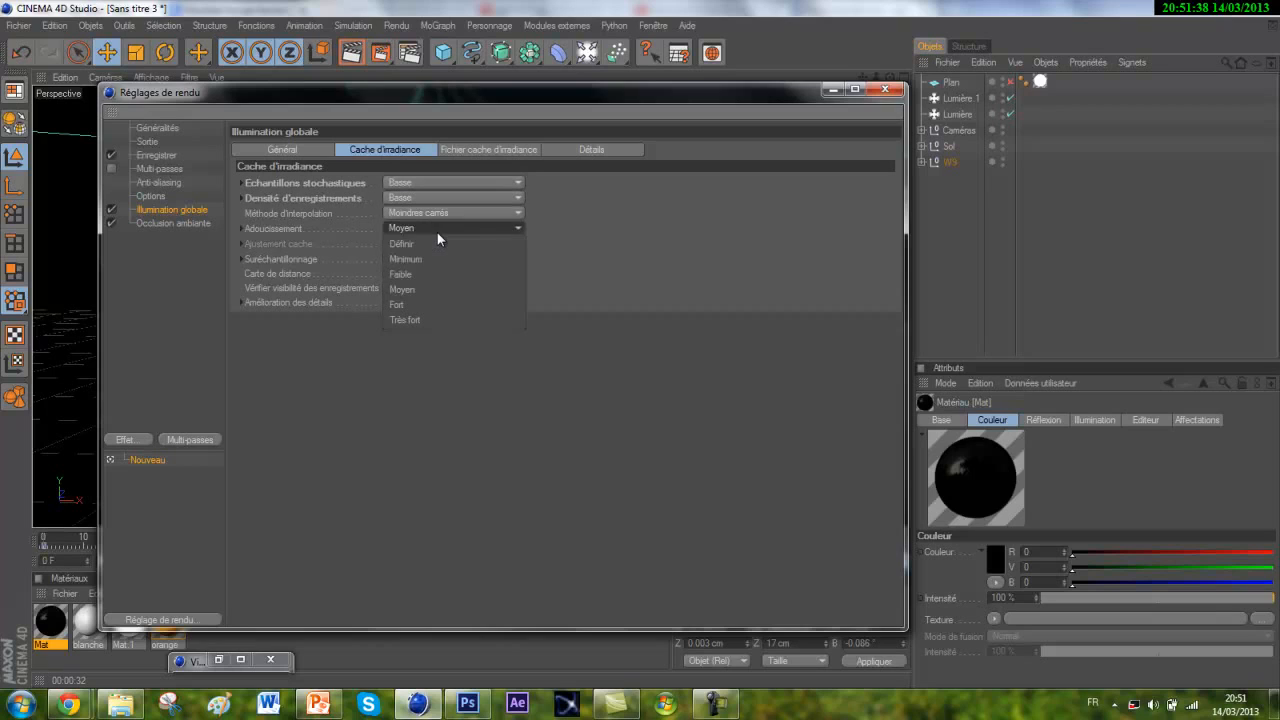
{"action": "left_click", "coordinate": [443, 276]}
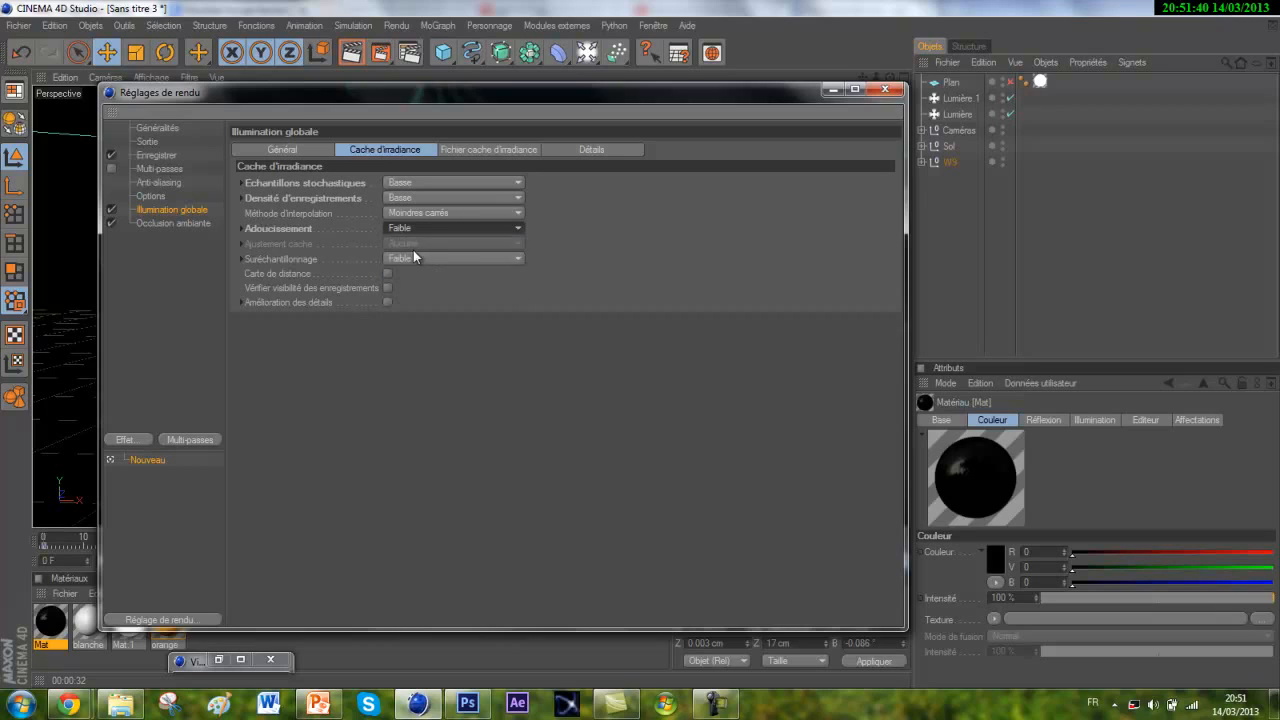
{"action": "left_click", "coordinate": [413, 258]}
{"action": "left_click", "coordinate": [416, 261]}
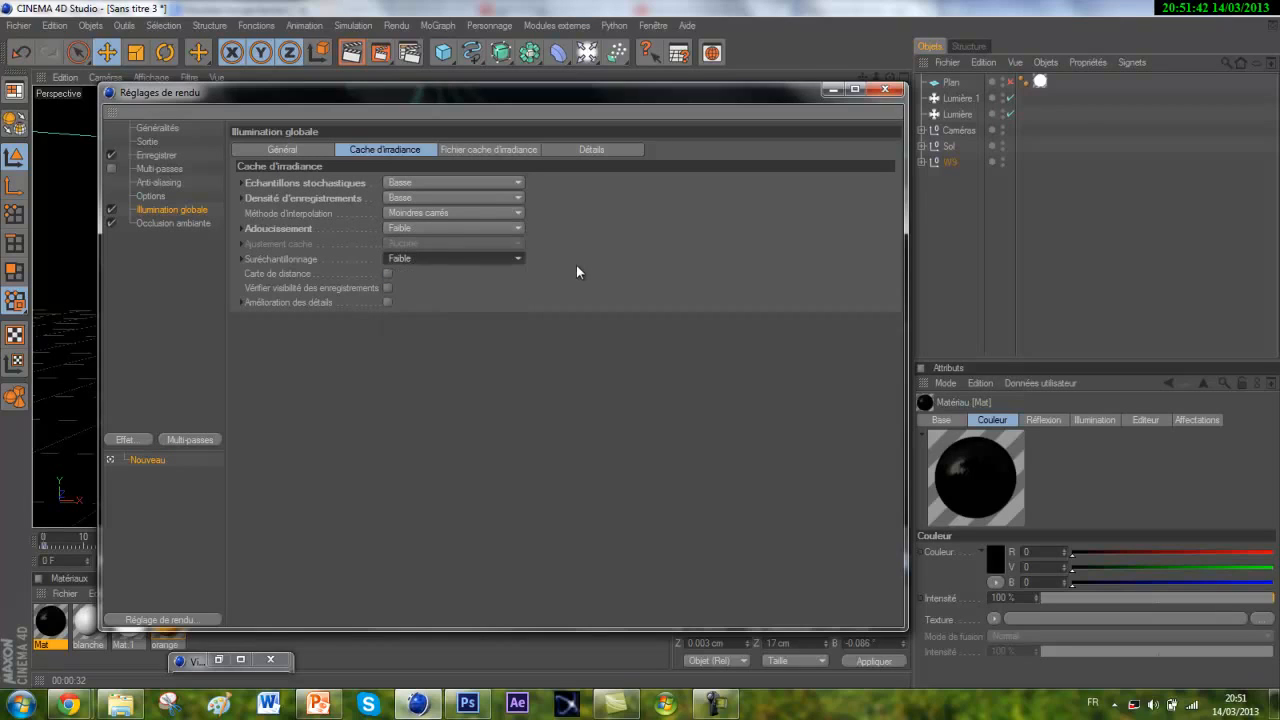
{"action": "left_click", "coordinate": [896, 90]}
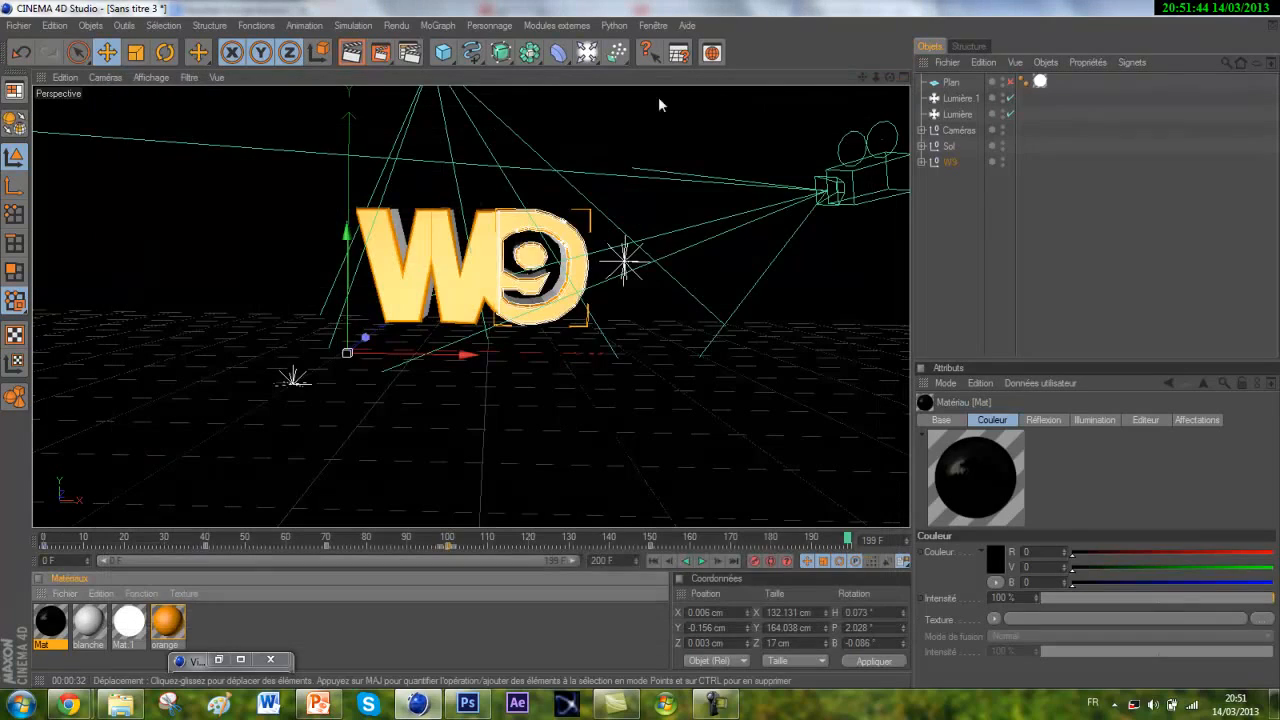
Set the render's save path to a file named W9 in the Vidéos library.
{"action": "left_click", "coordinate": [381, 57]}
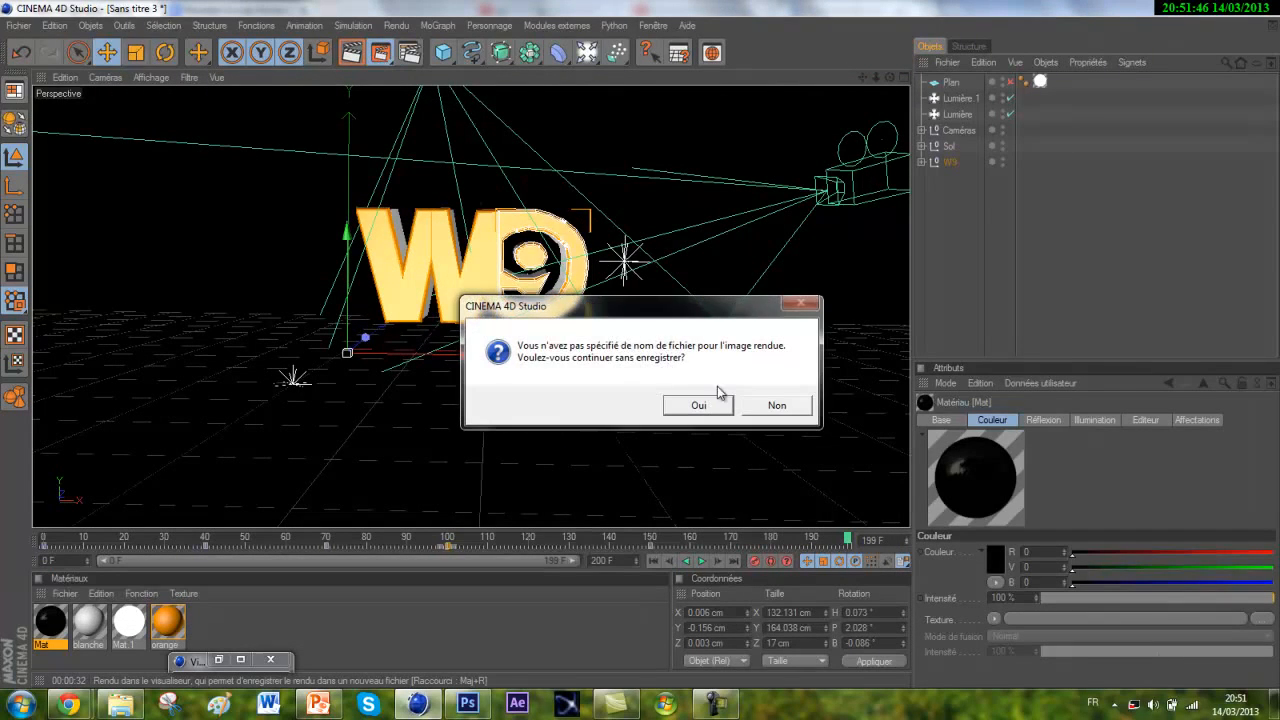
{"action": "left_click", "coordinate": [777, 405]}
{"action": "left_click", "coordinate": [409, 52]}
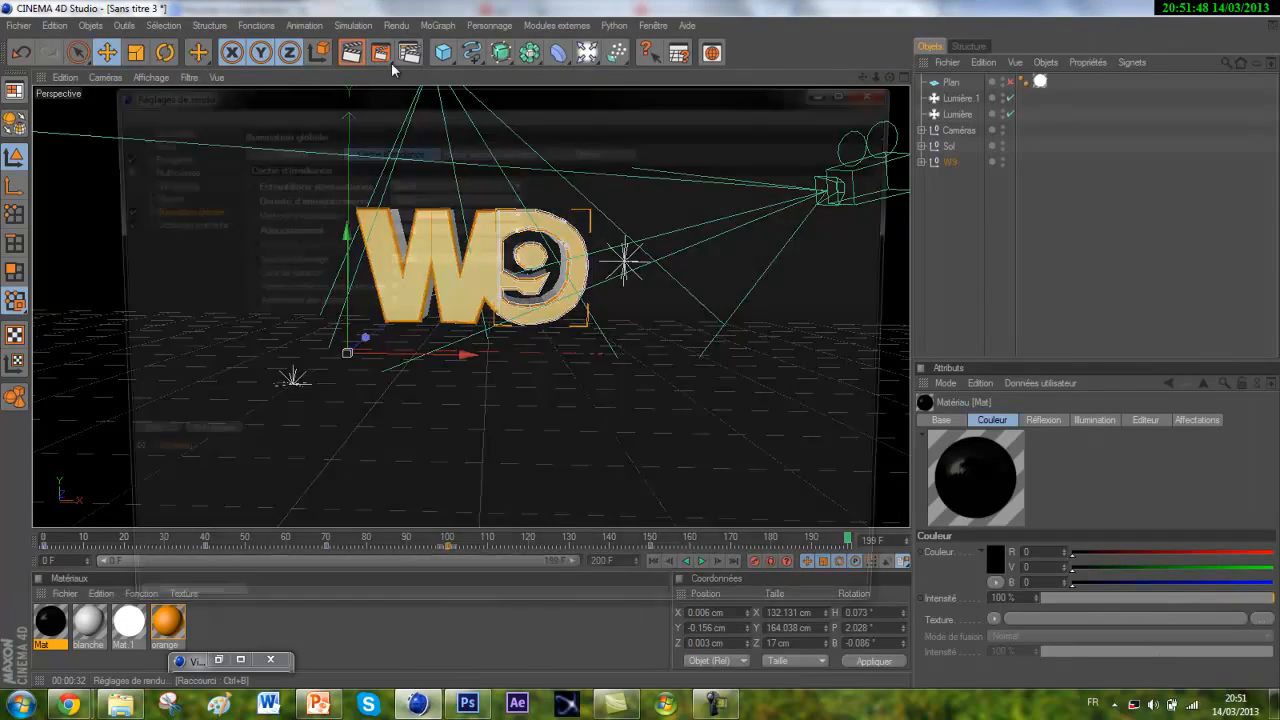
{"action": "left_click", "coordinate": [156, 155]}
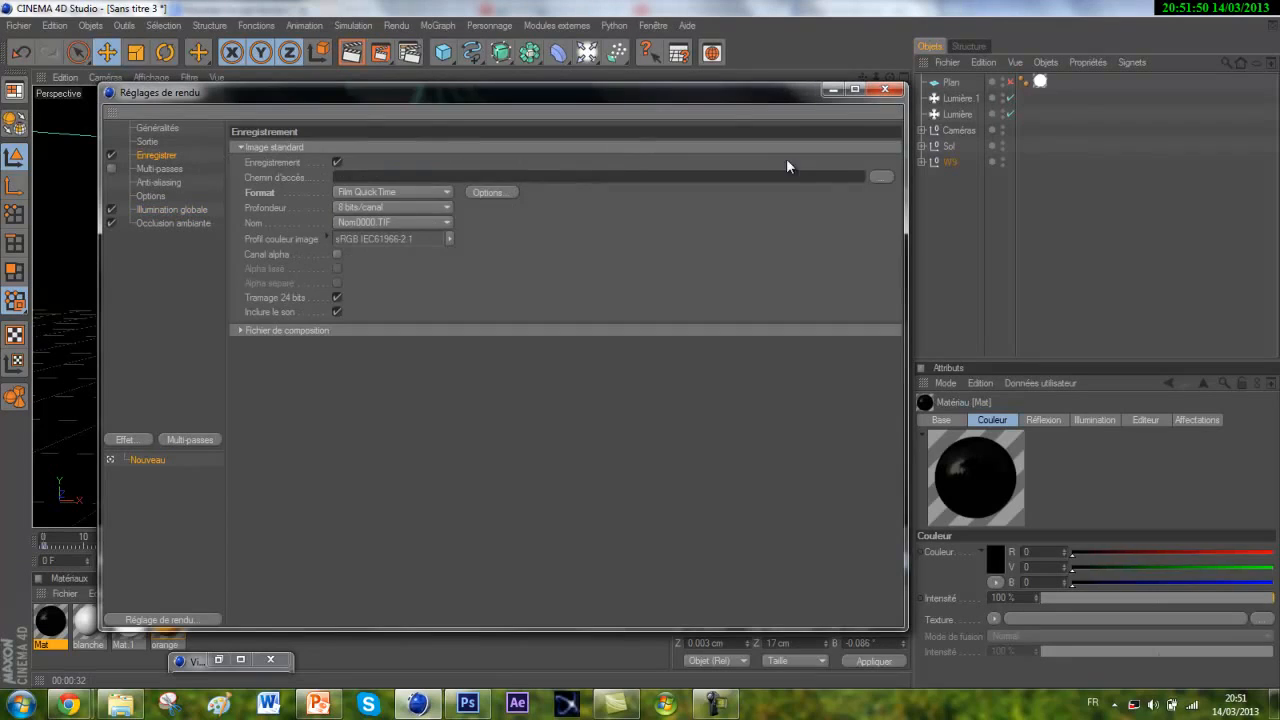
{"action": "left_click", "coordinate": [877, 177]}
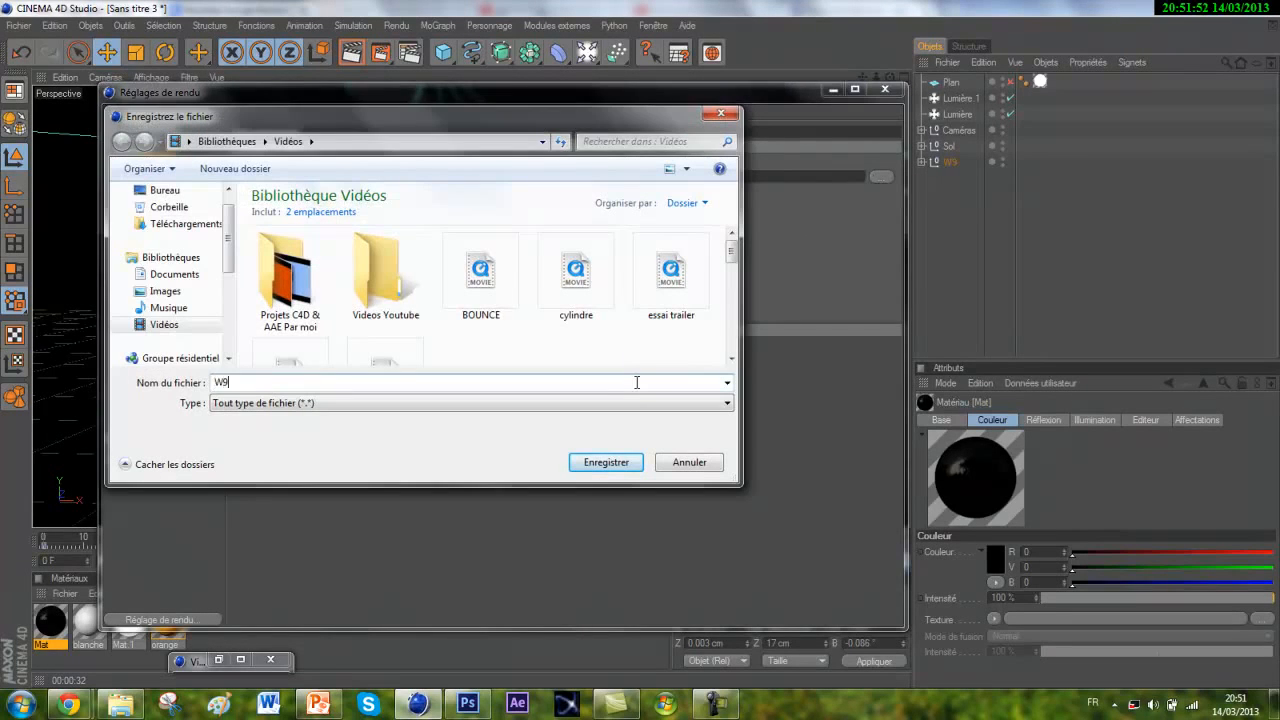
{"action": "key", "text": "Return"}
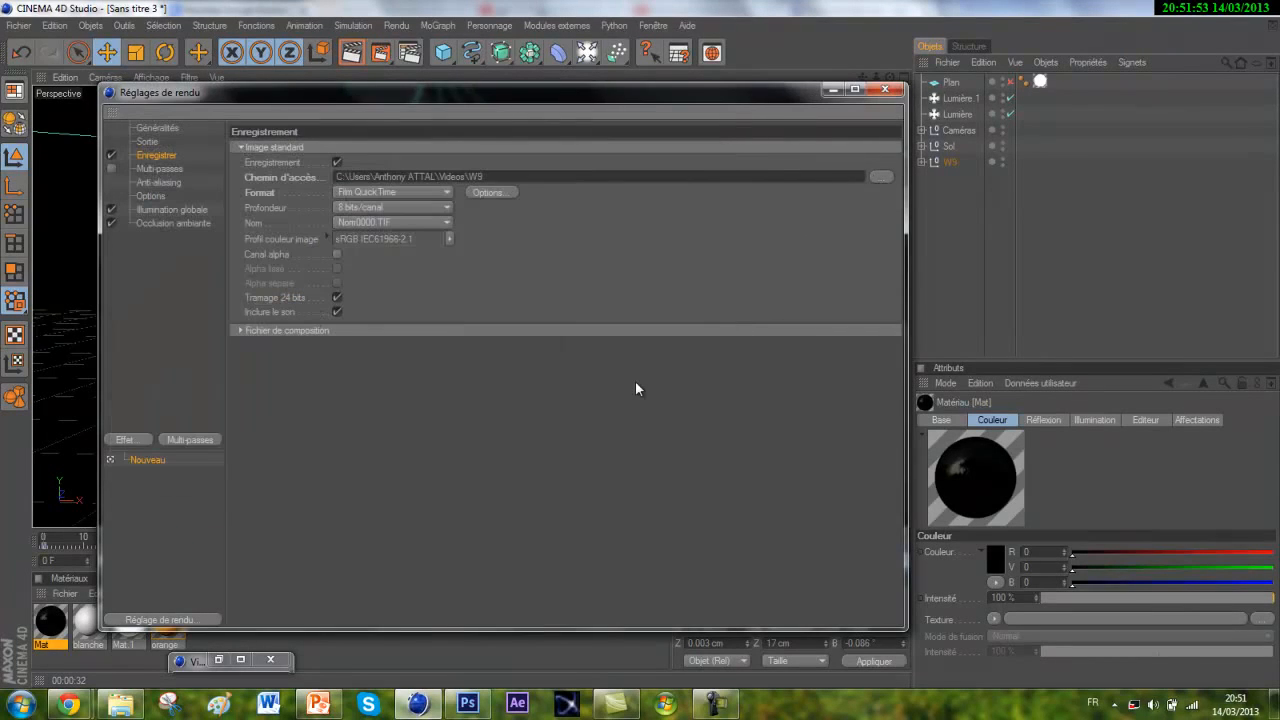
{"action": "left_click", "coordinate": [898, 90]}
Start rendering the whole animation in the Visualiseur and move its window lower over the viewport.
{"action": "left_click", "coordinate": [381, 52]}
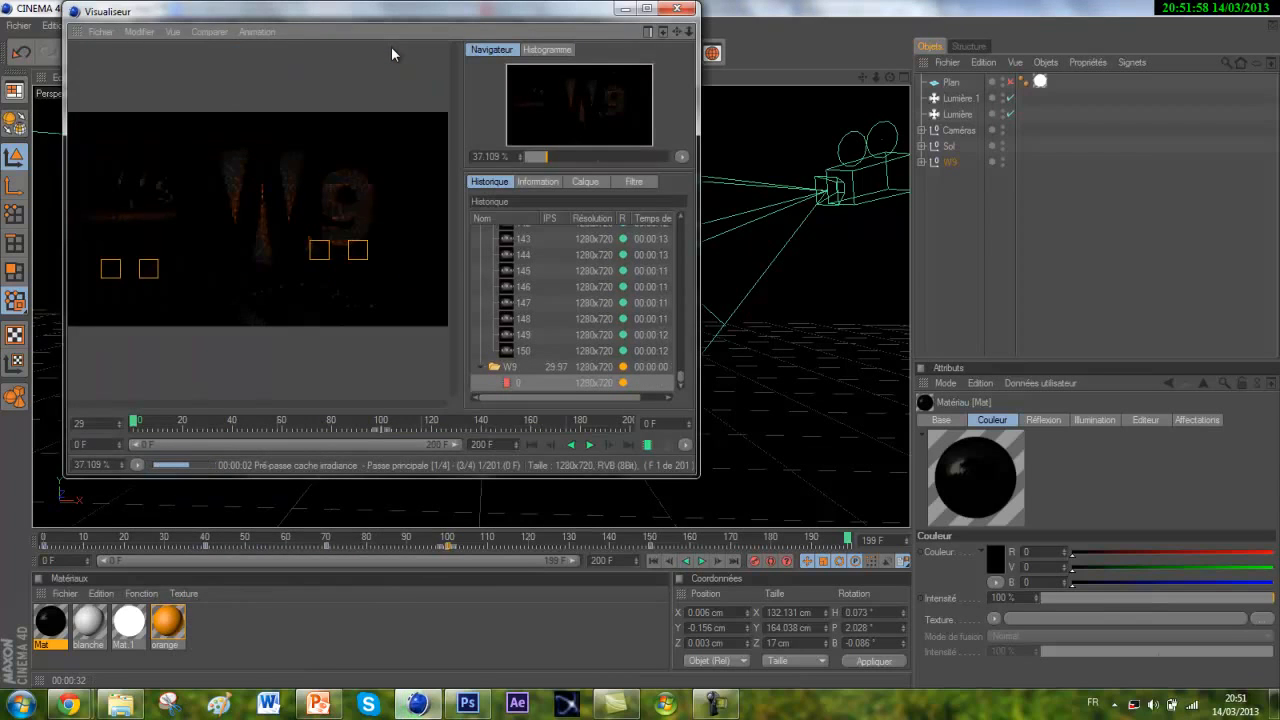
{"action": "left_click_drag", "start_coordinate": [405, 8], "coordinate": [481, 120]}
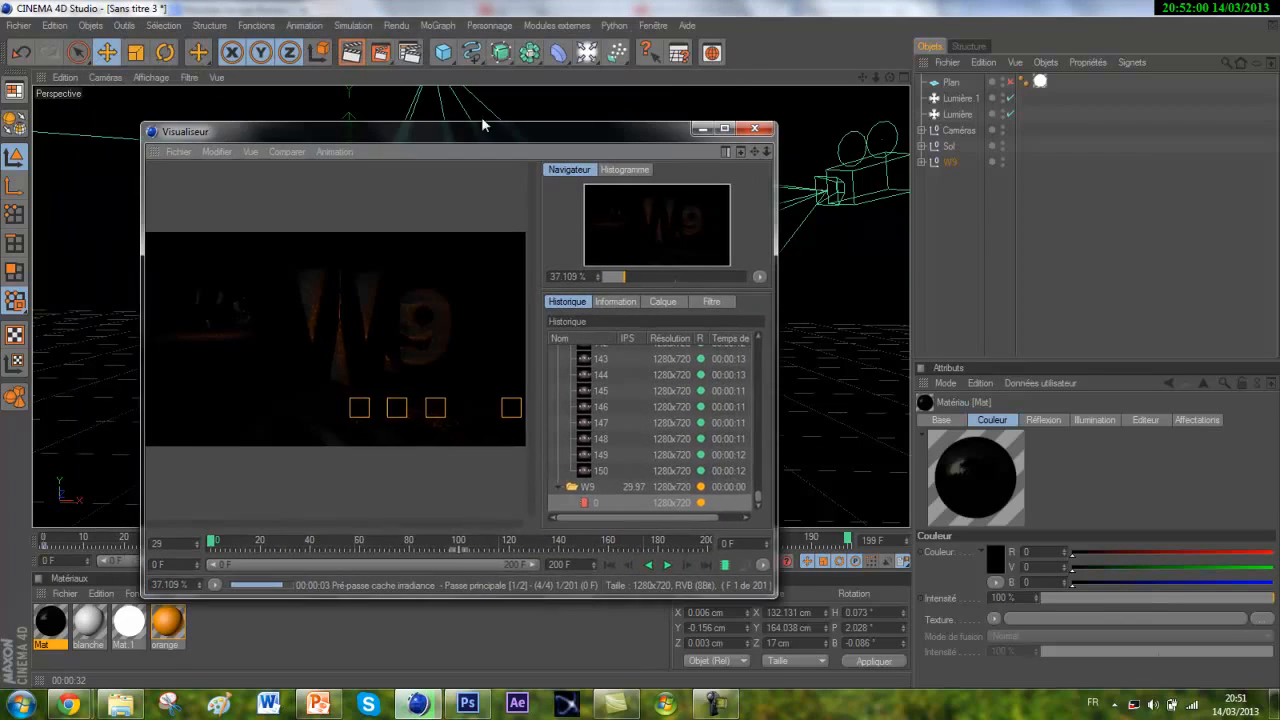
{"action": "left_click", "coordinate": [381, 52]}
{"action": "left_click", "coordinate": [798, 403]}
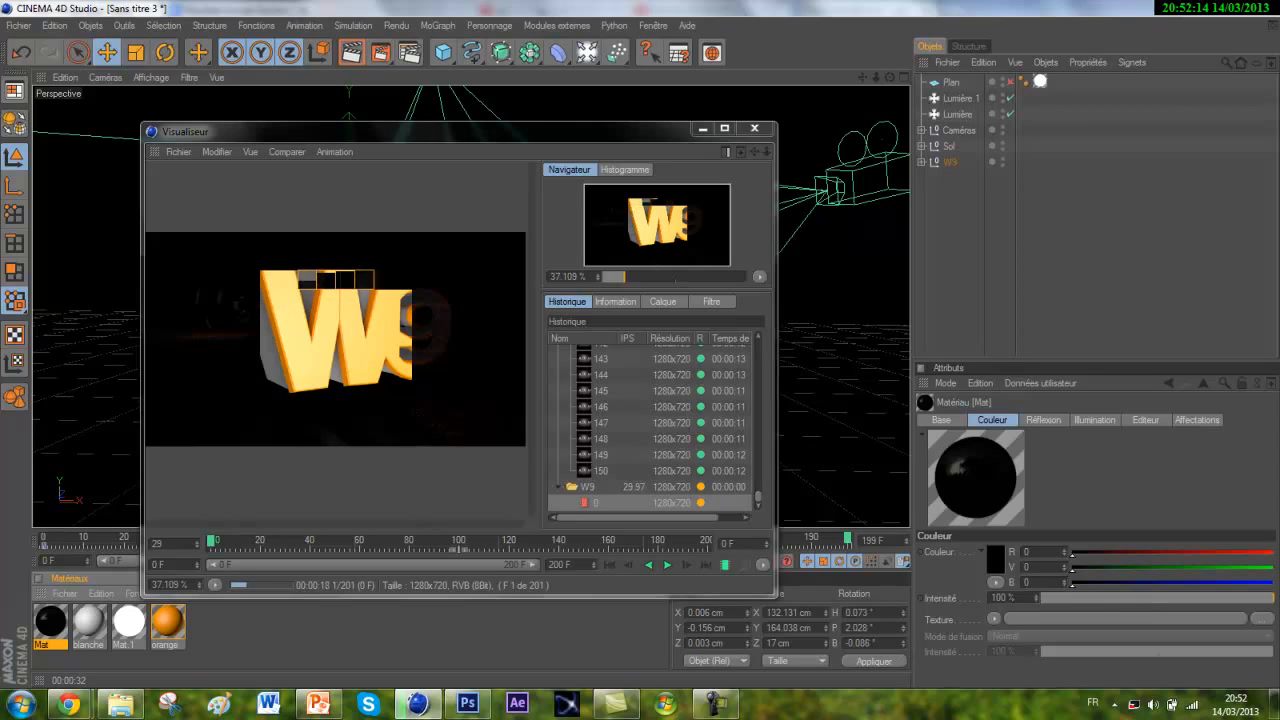
{"action": "left_click", "coordinate": [716, 704]}
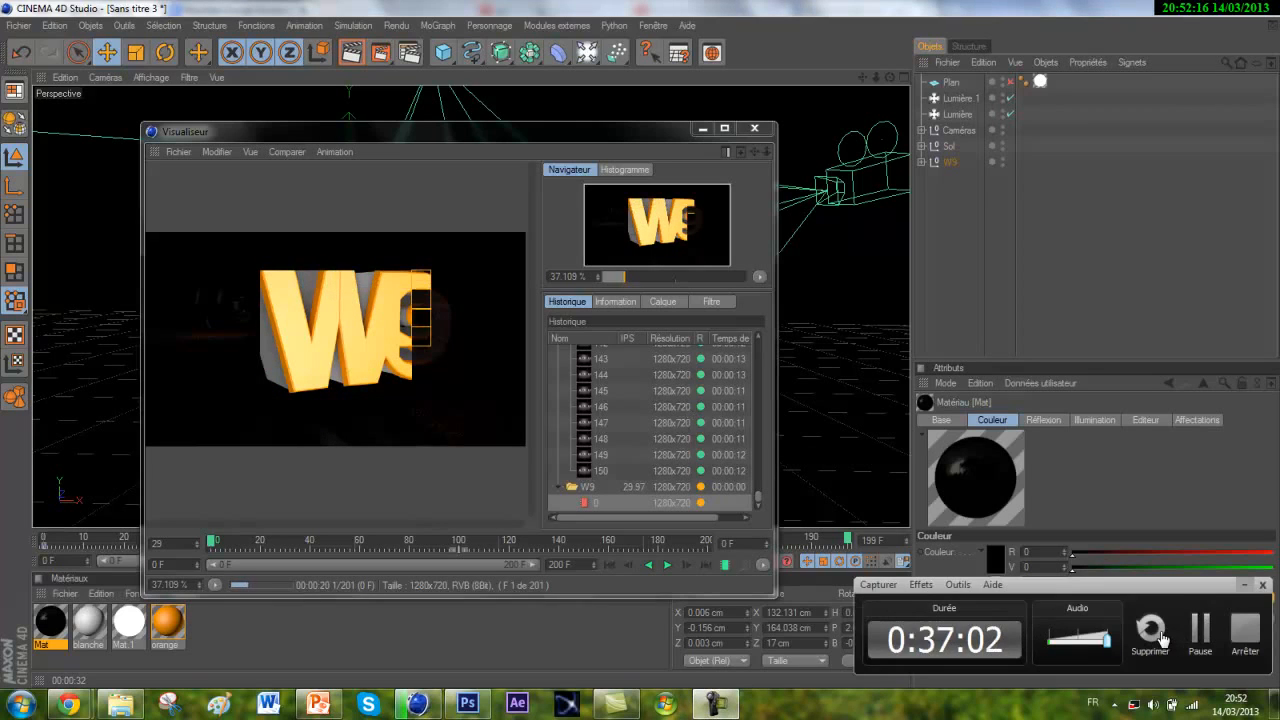